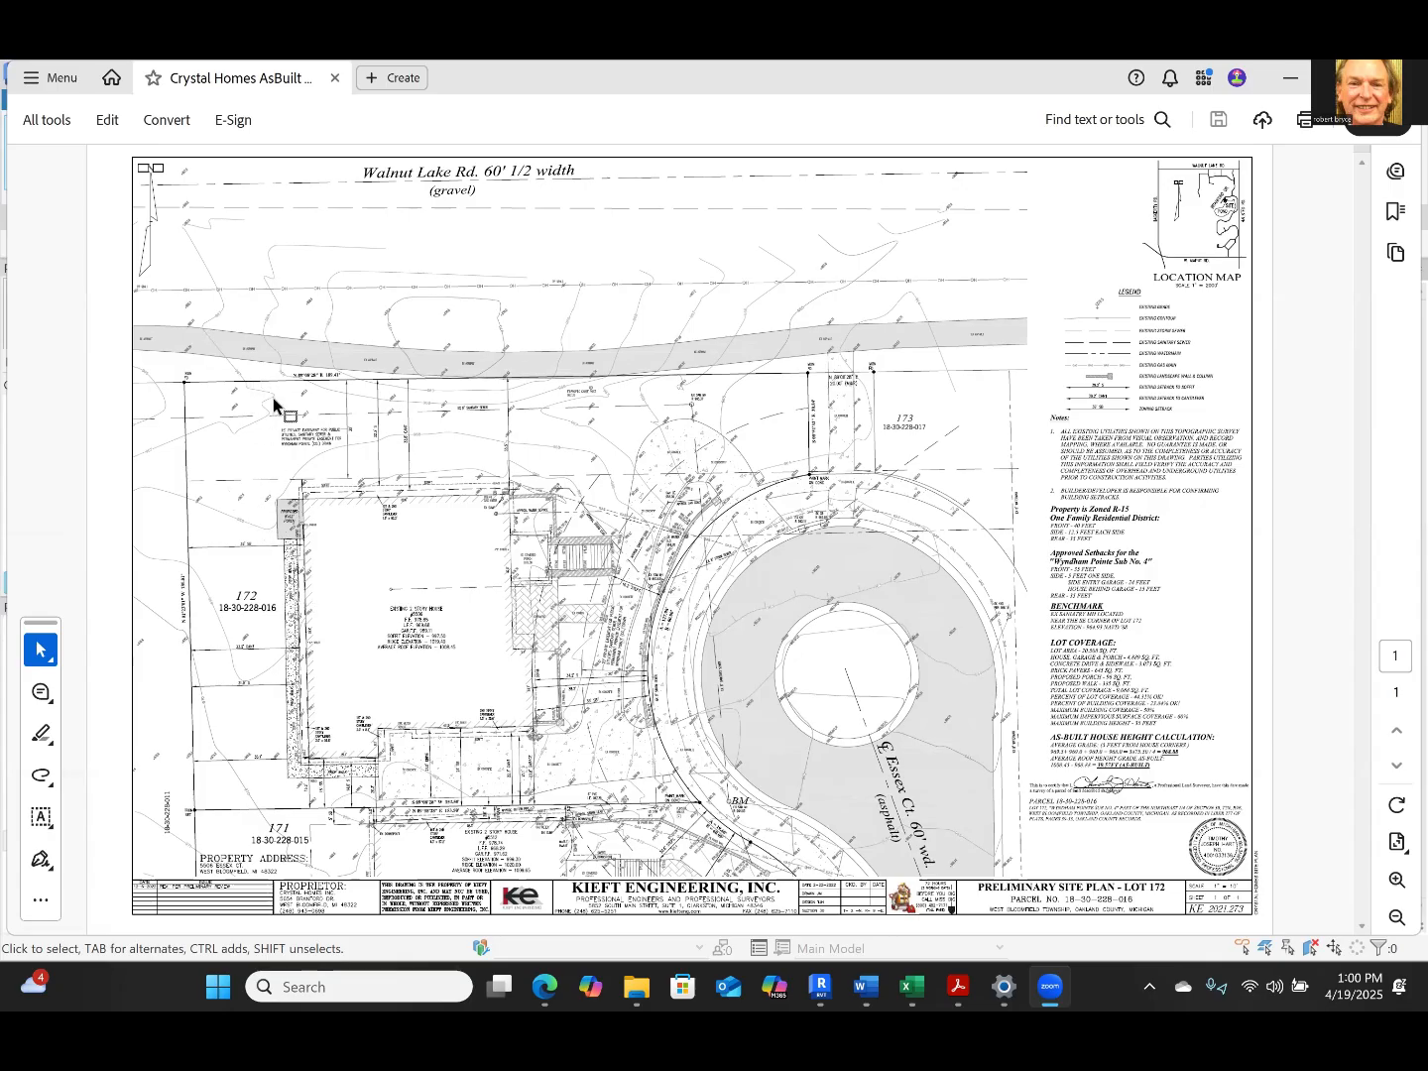
Examine the bearing and length of lot 172's north property line and the private easement note below it
{"action": "left_click", "coordinate": [337, 417]}
{"action": "left_click", "coordinate": [1398, 881]}
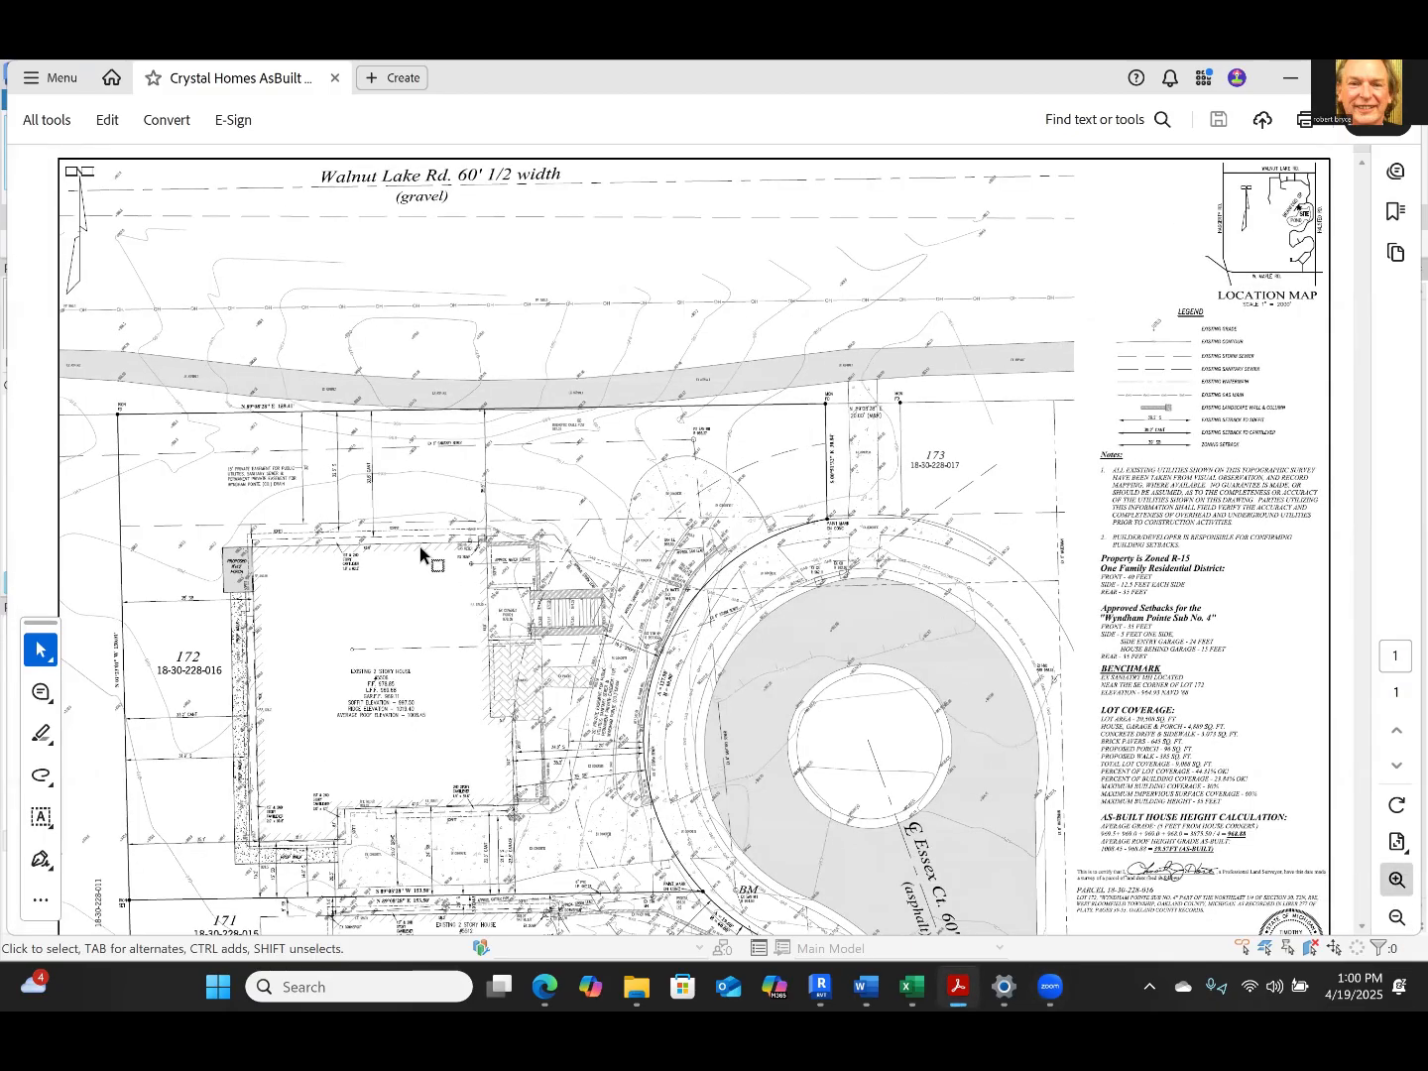
{"action": "scroll", "coordinate": [419, 547], "scroll_direction": "up", "scroll_amount": 2, "text": "ctrl"}
{"action": "scroll", "coordinate": [485, 576], "scroll_direction": "up", "scroll_amount": 1, "text": "ctrl"}
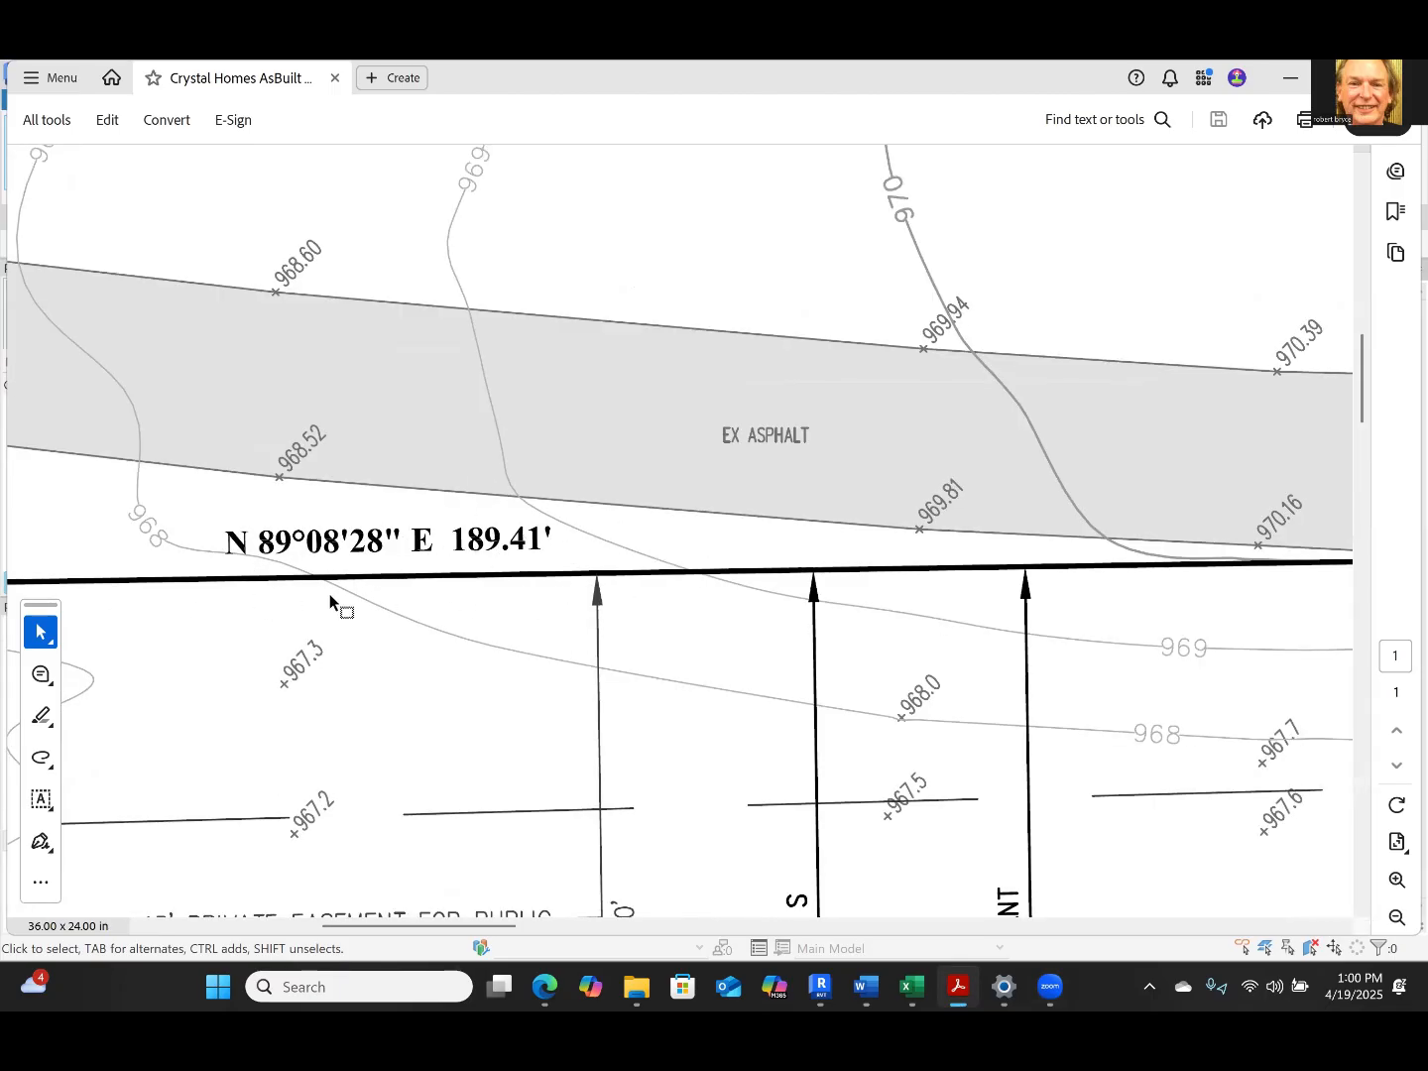
{"action": "scroll", "coordinate": [362, 590], "scroll_direction": "down", "scroll_amount": 4, "text": "ctrl"}
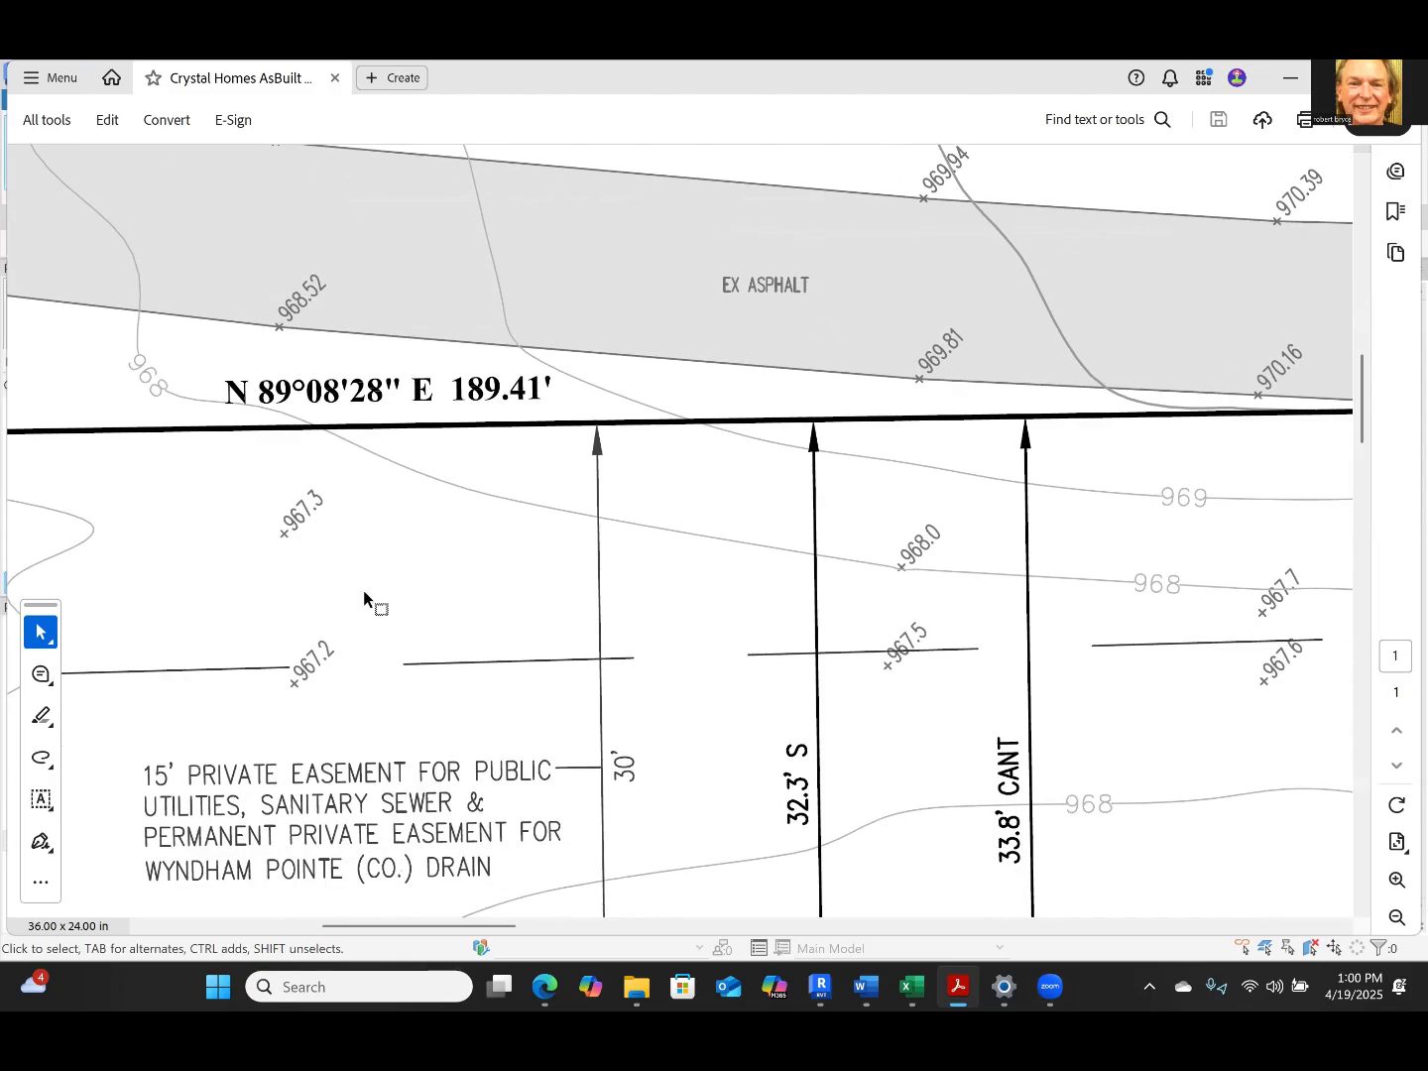
{"action": "scroll", "coordinate": [362, 590], "scroll_direction": "down", "scroll_amount": 3, "text": "ctrl"}
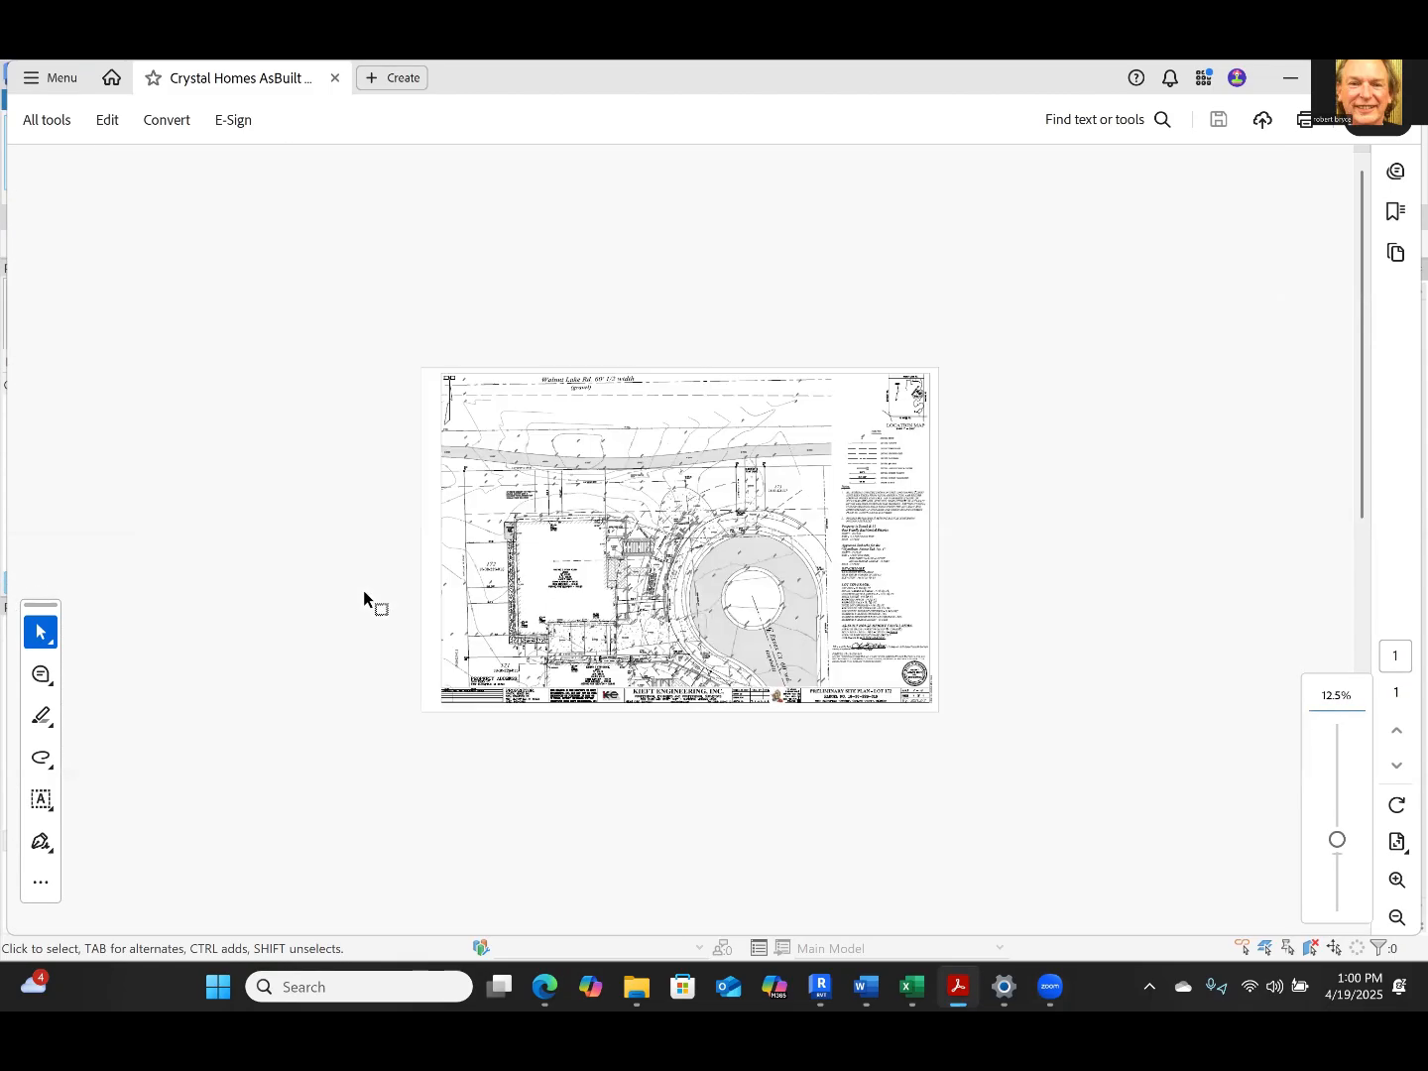
{"action": "scroll", "coordinate": [362, 590], "scroll_direction": "up", "scroll_amount": 2, "text": "ctrl"}
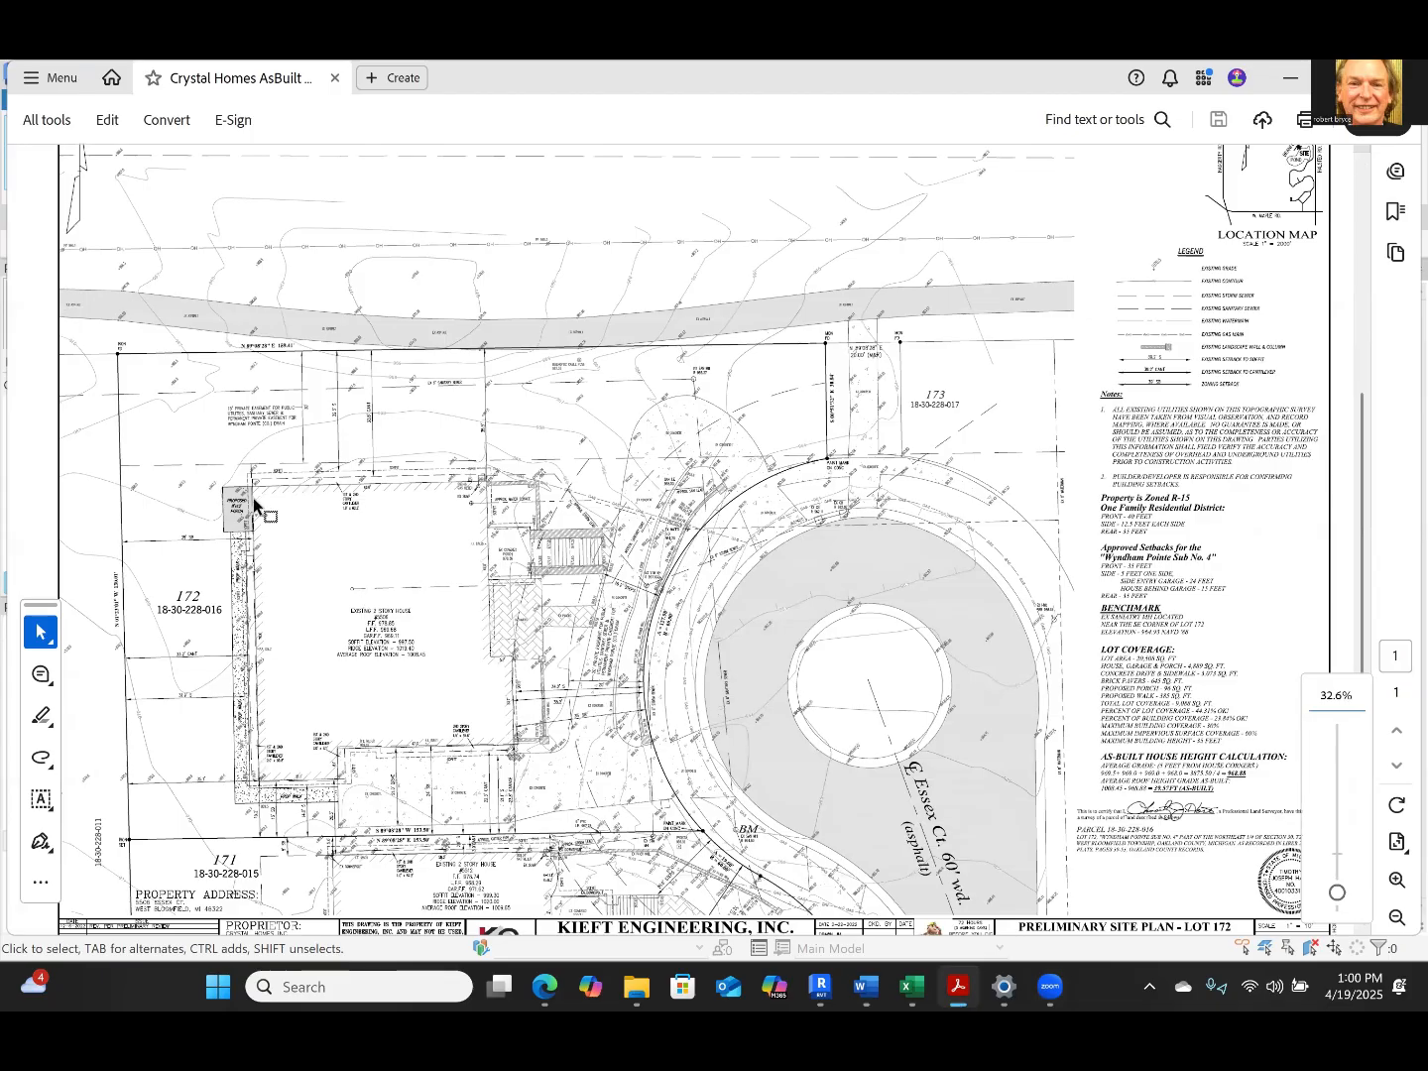
{"action": "scroll", "coordinate": [256, 501], "scroll_direction": "down", "scroll_amount": 1, "text": "ctrl"}
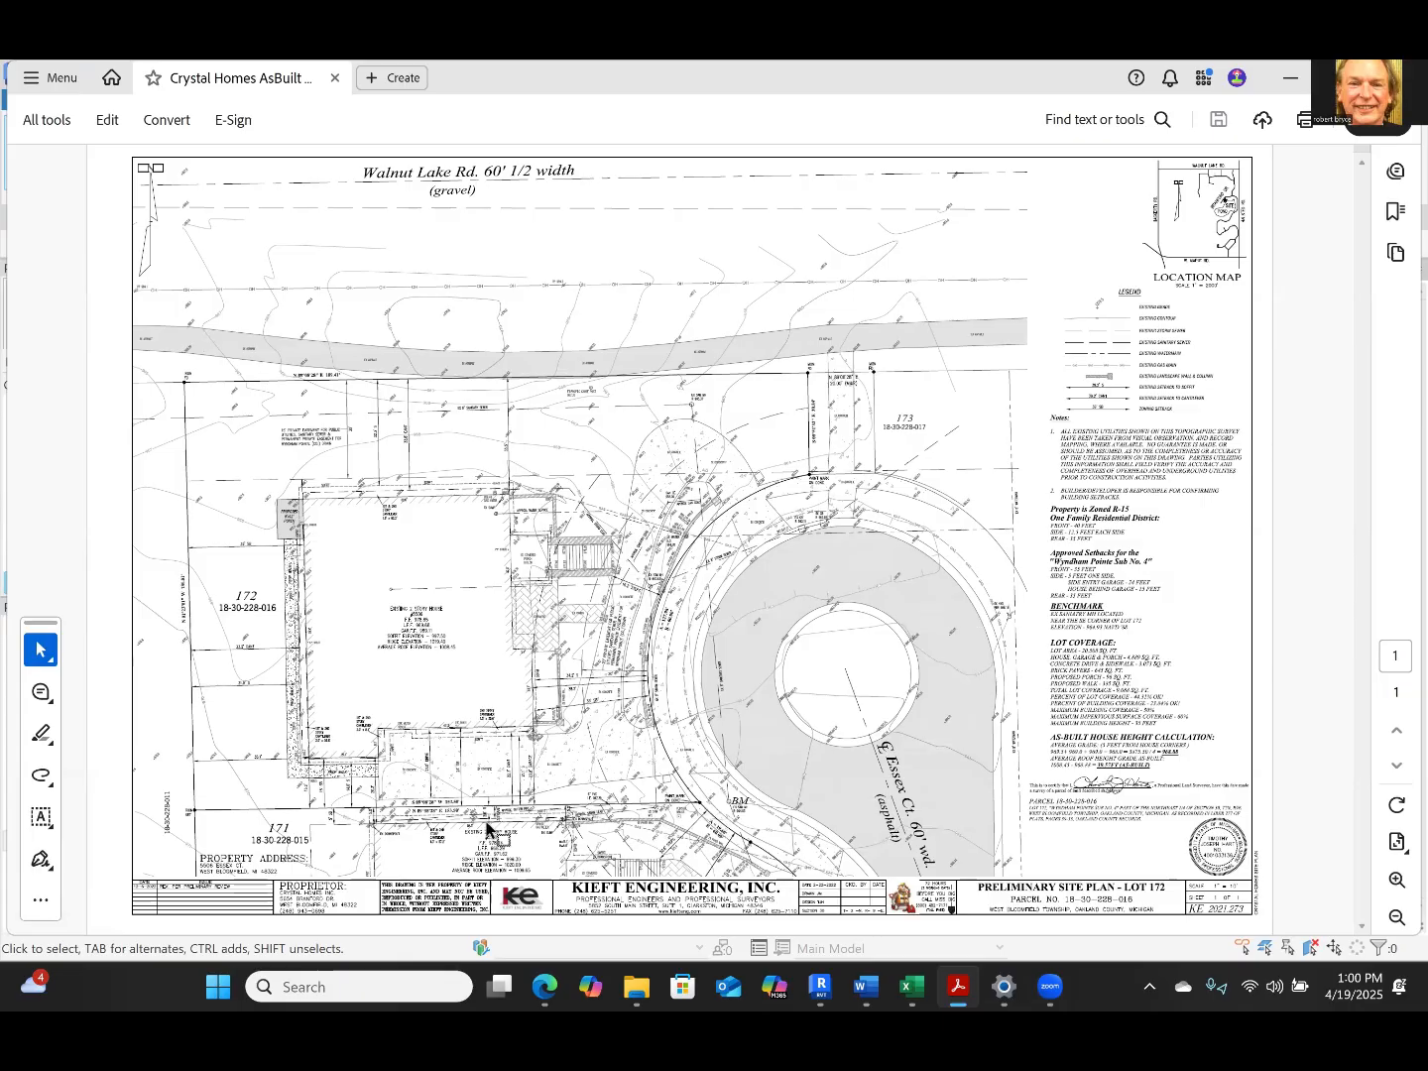
Examine the arc length and radius along Essex Ct. and the bearings and lengths of lot 172's south and west property lines
{"action": "scroll", "coordinate": [652, 645], "scroll_direction": "up", "scroll_amount": 1, "text": "ctrl"}
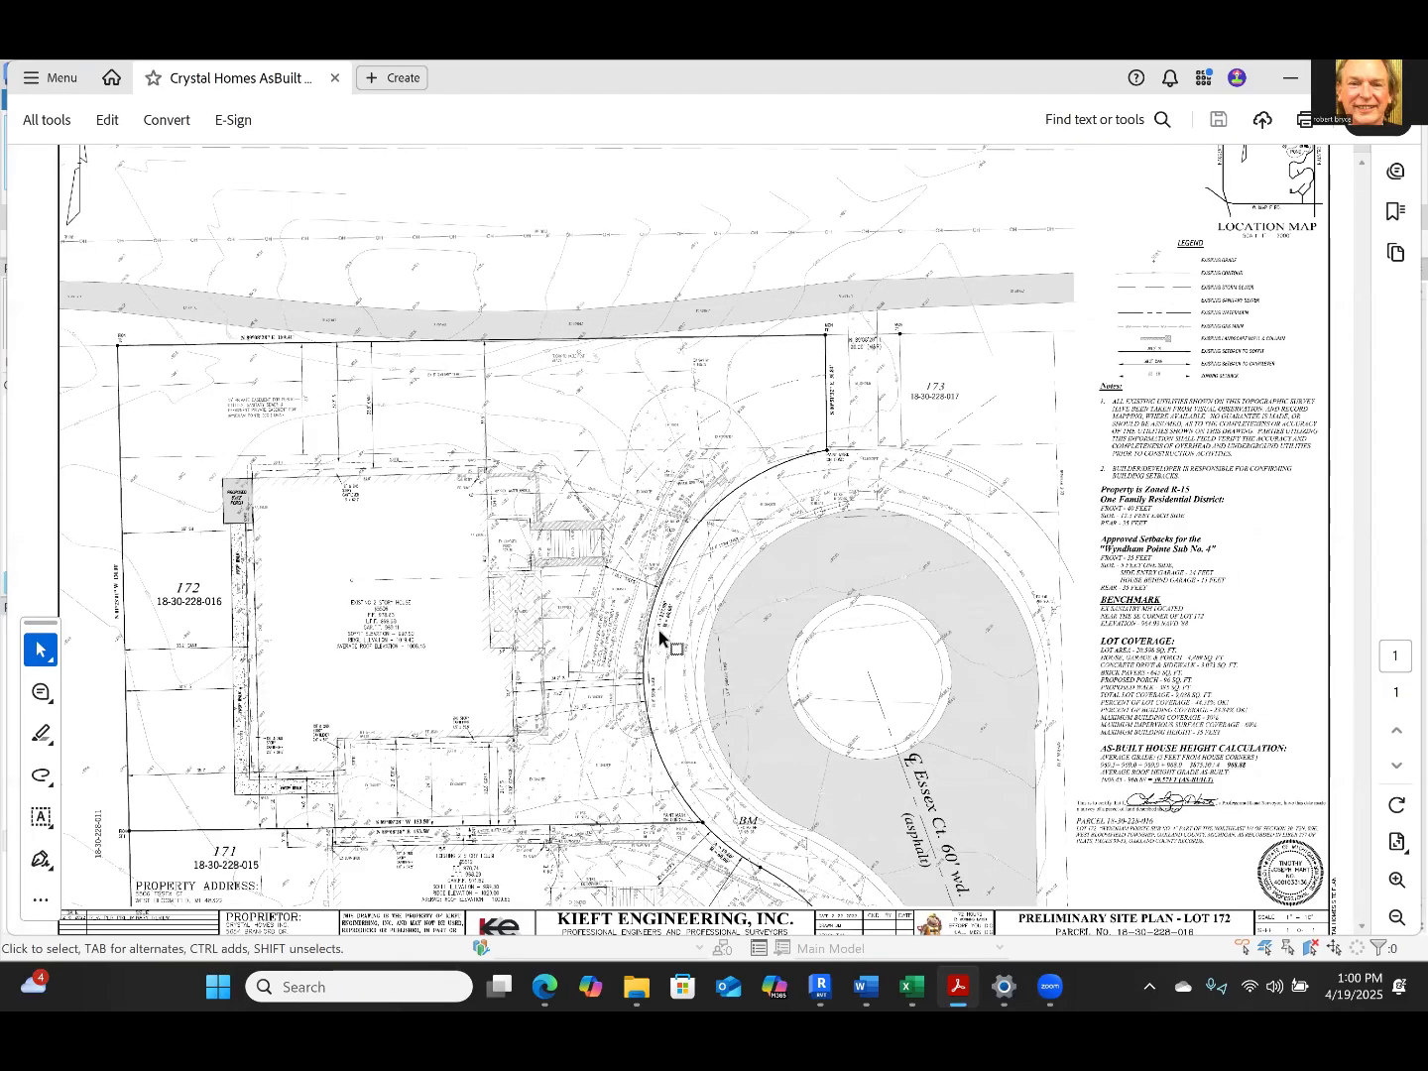
{"action": "scroll", "coordinate": [749, 477], "scroll_direction": "up", "scroll_amount": 3, "text": "ctrl"}
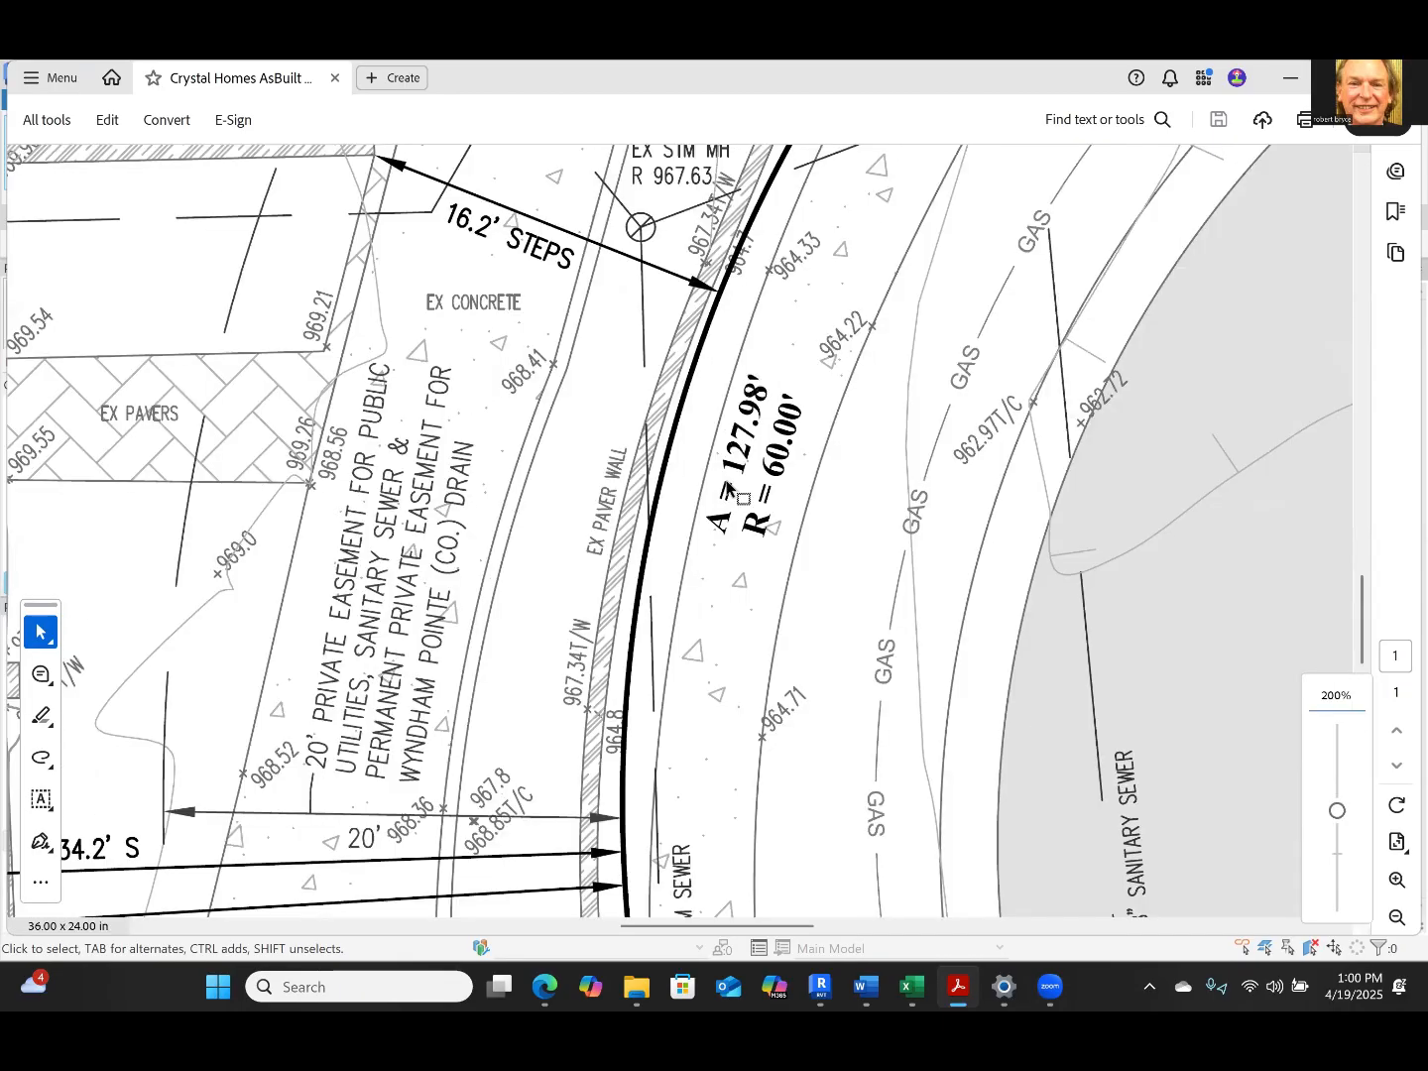
{"action": "scroll", "coordinate": [637, 580], "scroll_direction": "down", "scroll_amount": 1, "text": "ctrl"}
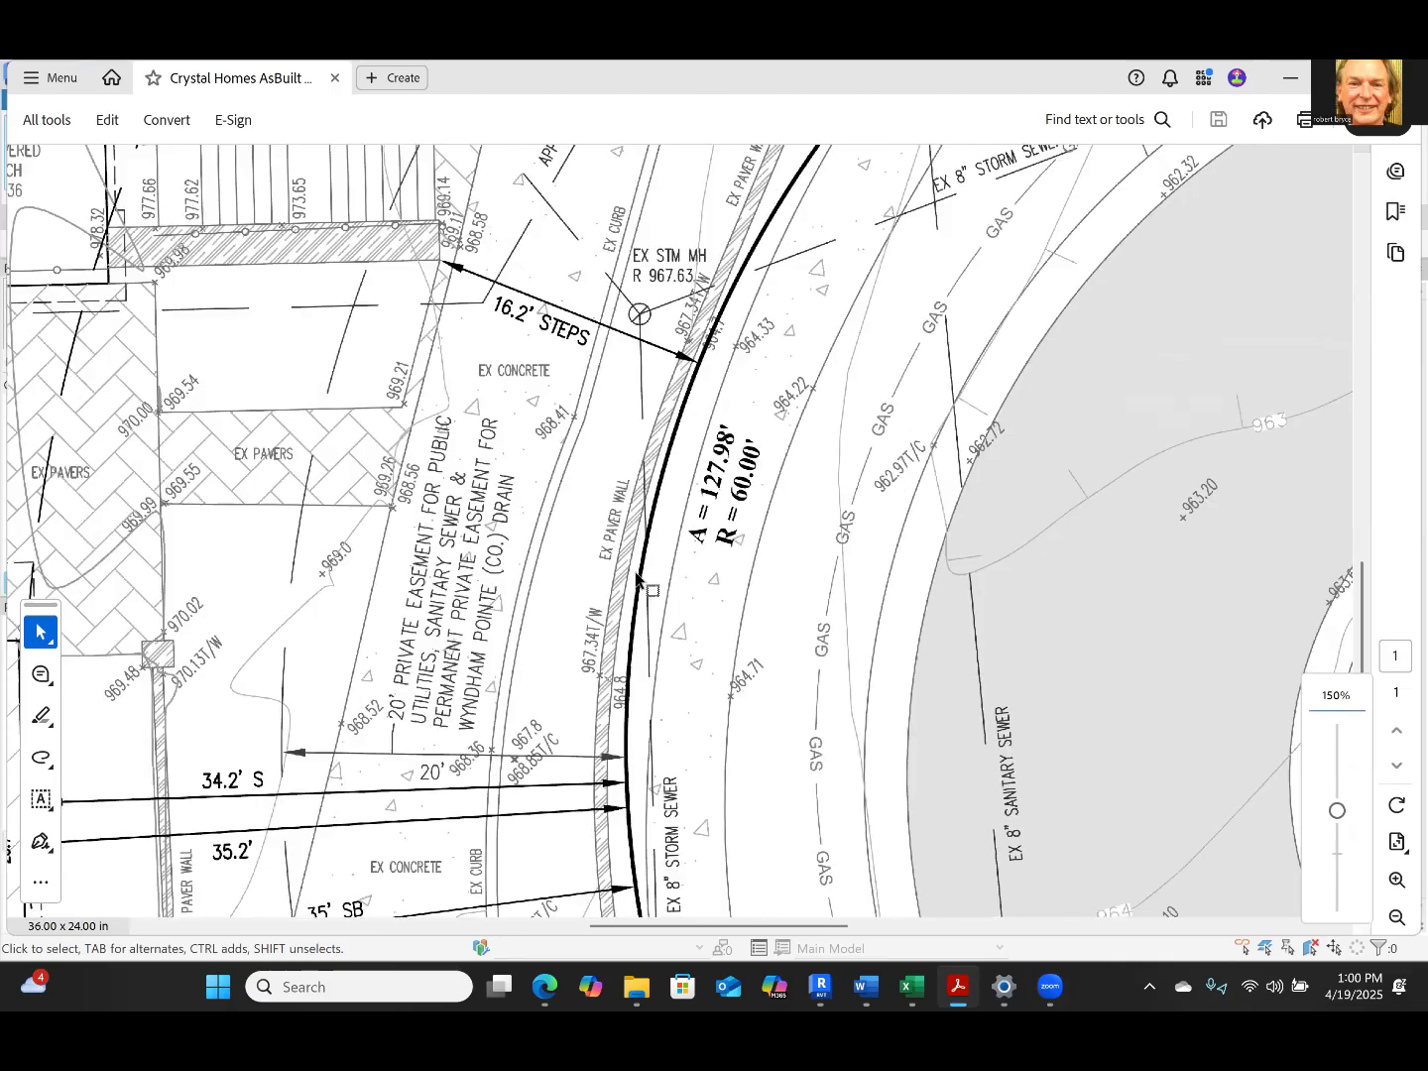
{"action": "scroll", "coordinate": [639, 581], "scroll_direction": "down", "scroll_amount": 3, "text": "ctrl"}
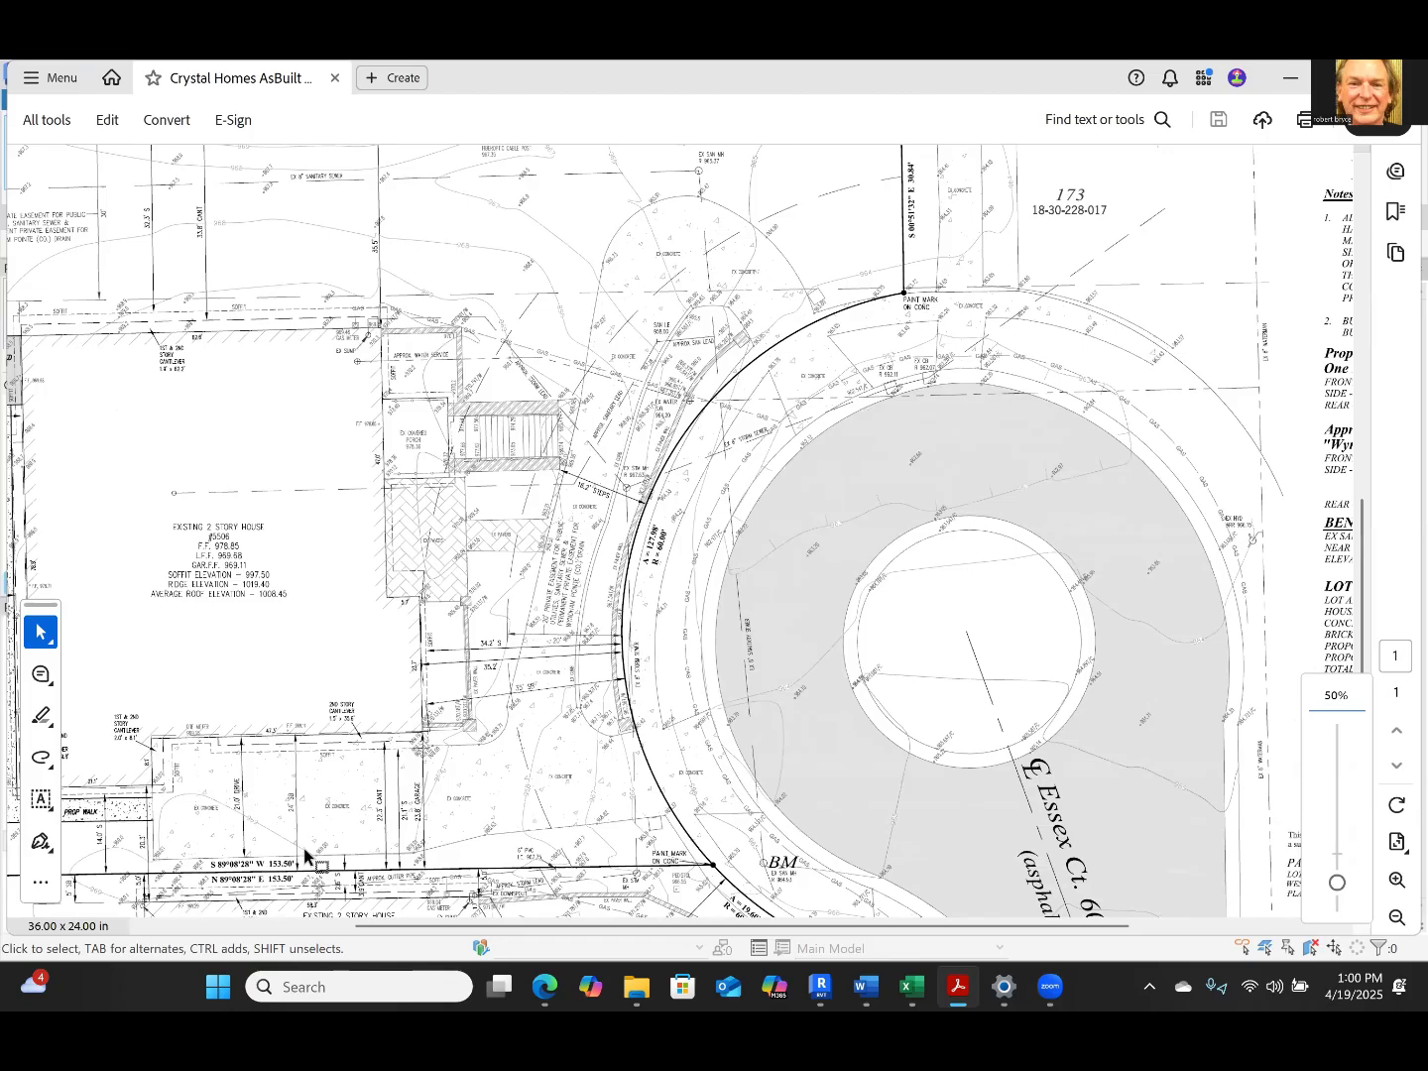
{"action": "scroll", "coordinate": [410, 846], "scroll_direction": "up", "scroll_amount": 3, "text": "ctrl"}
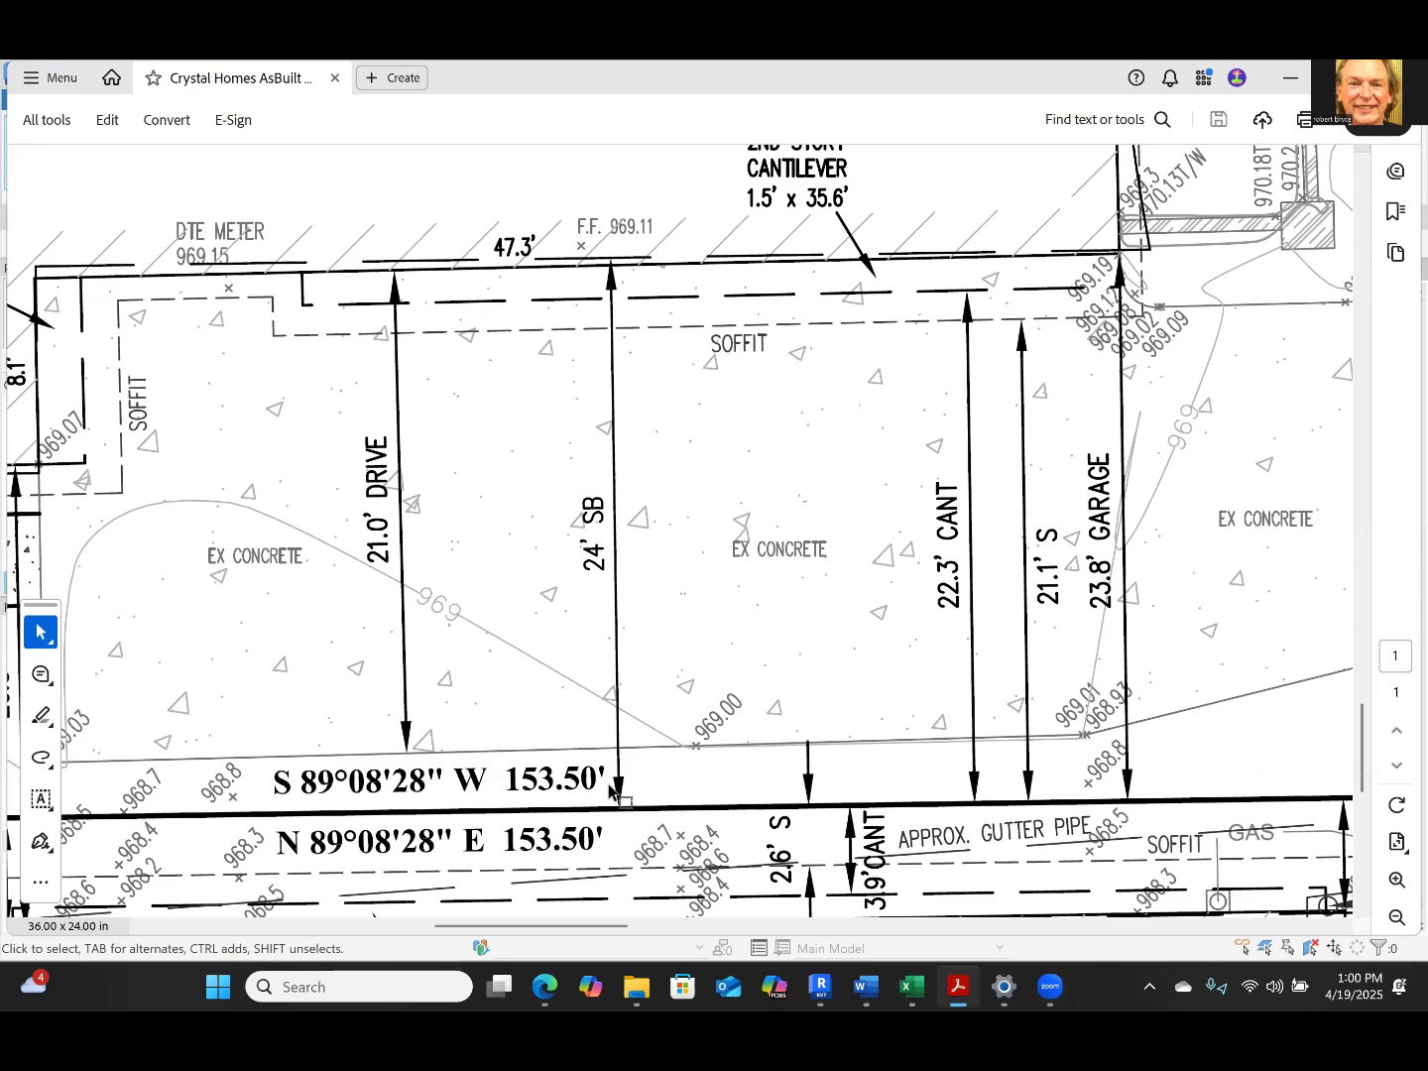
{"action": "scroll", "coordinate": [609, 784], "scroll_direction": "down", "scroll_amount": 1, "text": "ctrl"}
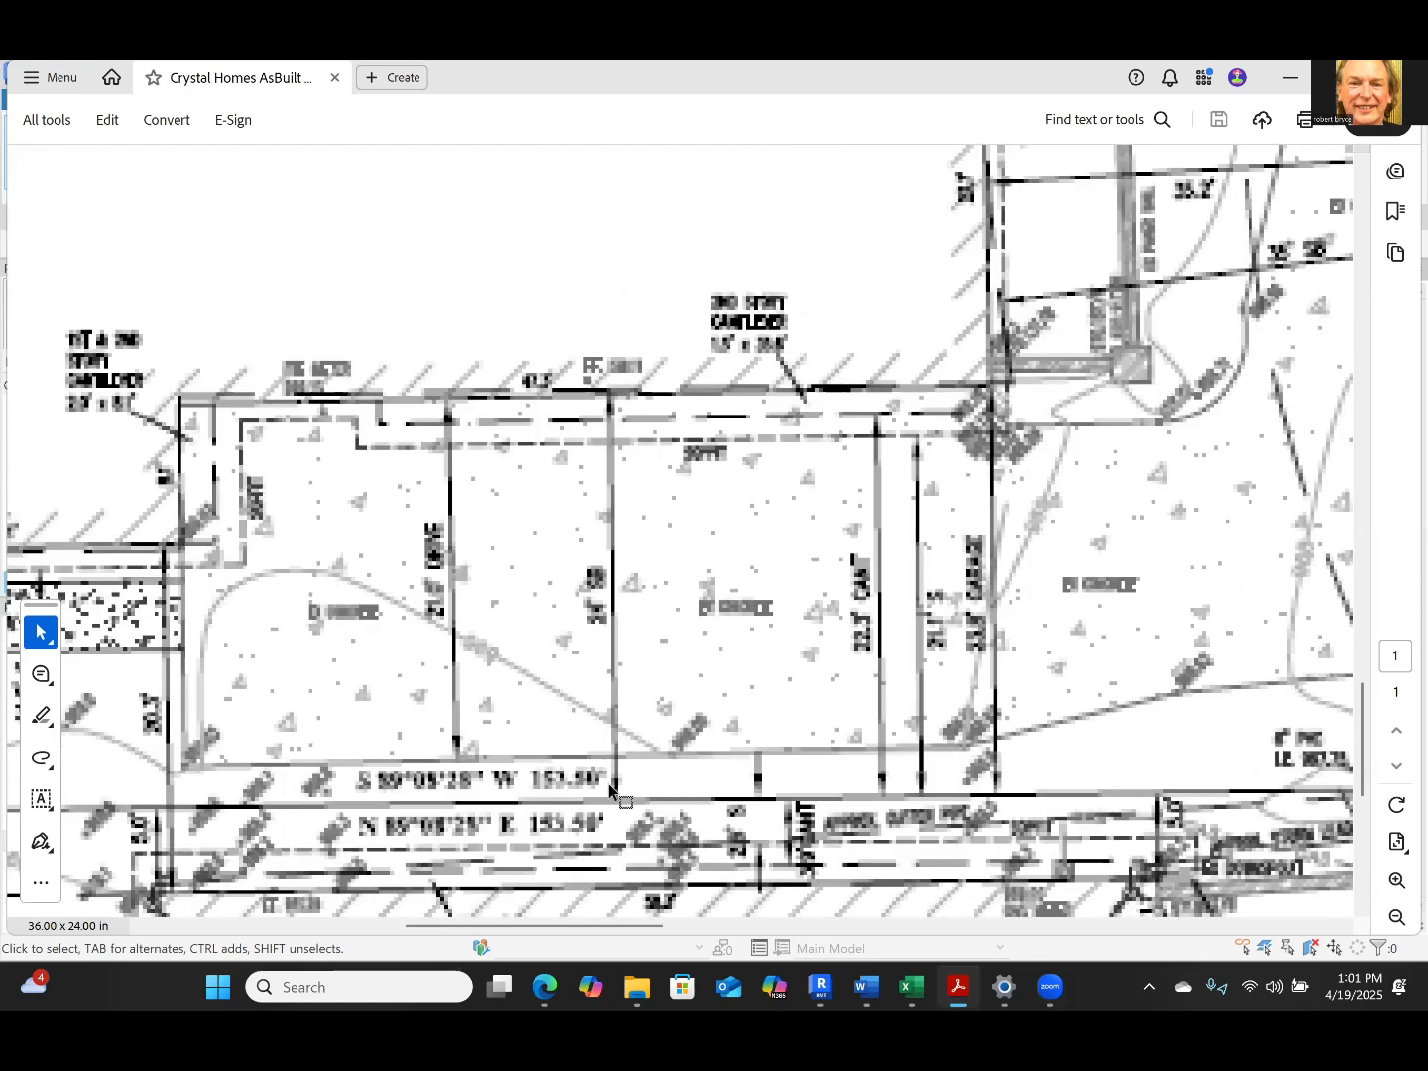
{"action": "scroll", "coordinate": [96, 581], "scroll_direction": "down", "scroll_amount": 5, "text": "ctrl"}
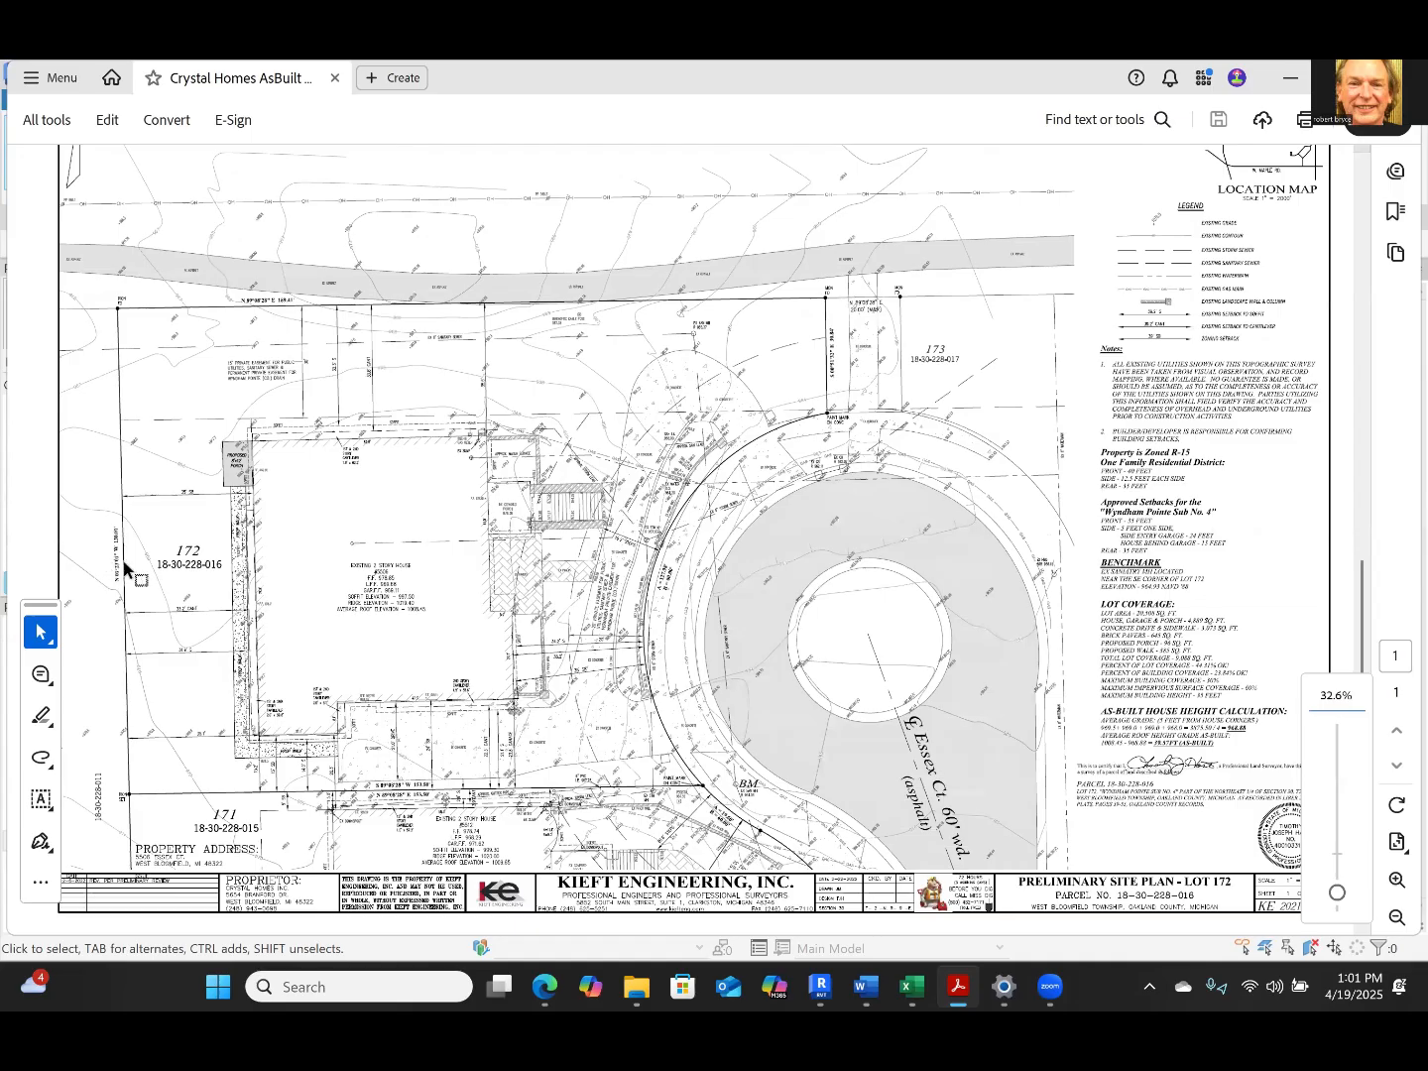
{"action": "scroll", "coordinate": [124, 566], "scroll_direction": "up", "scroll_amount": 5, "text": "ctrl"}
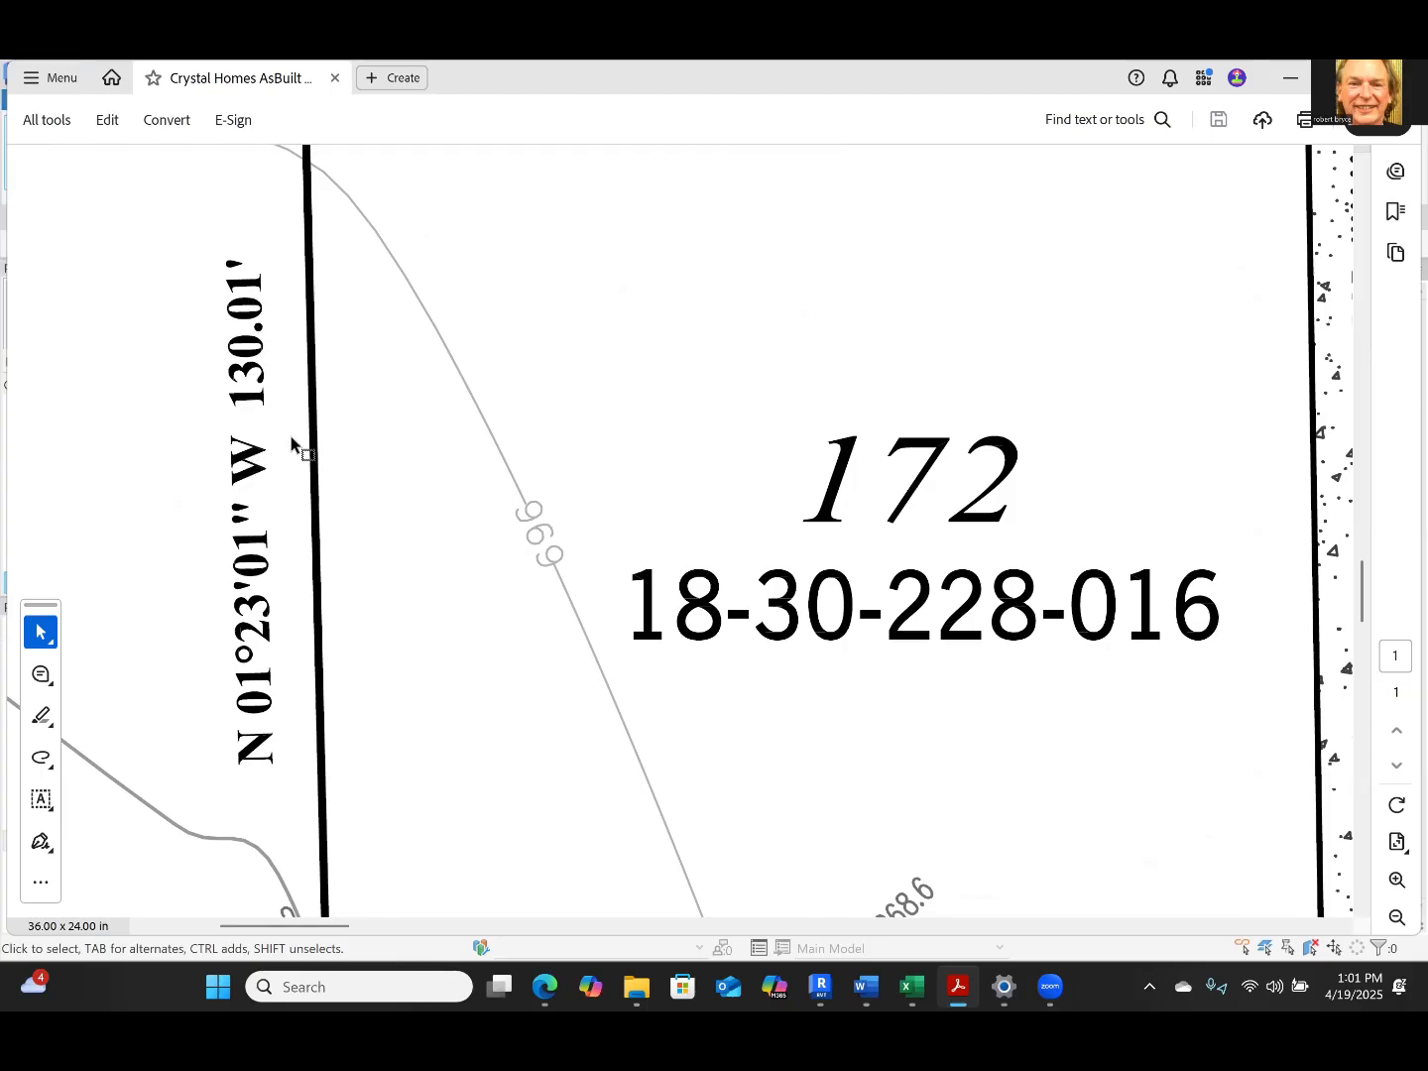
{"action": "scroll", "coordinate": [290, 437], "scroll_direction": "down", "scroll_amount": 5, "text": "ctrl"}
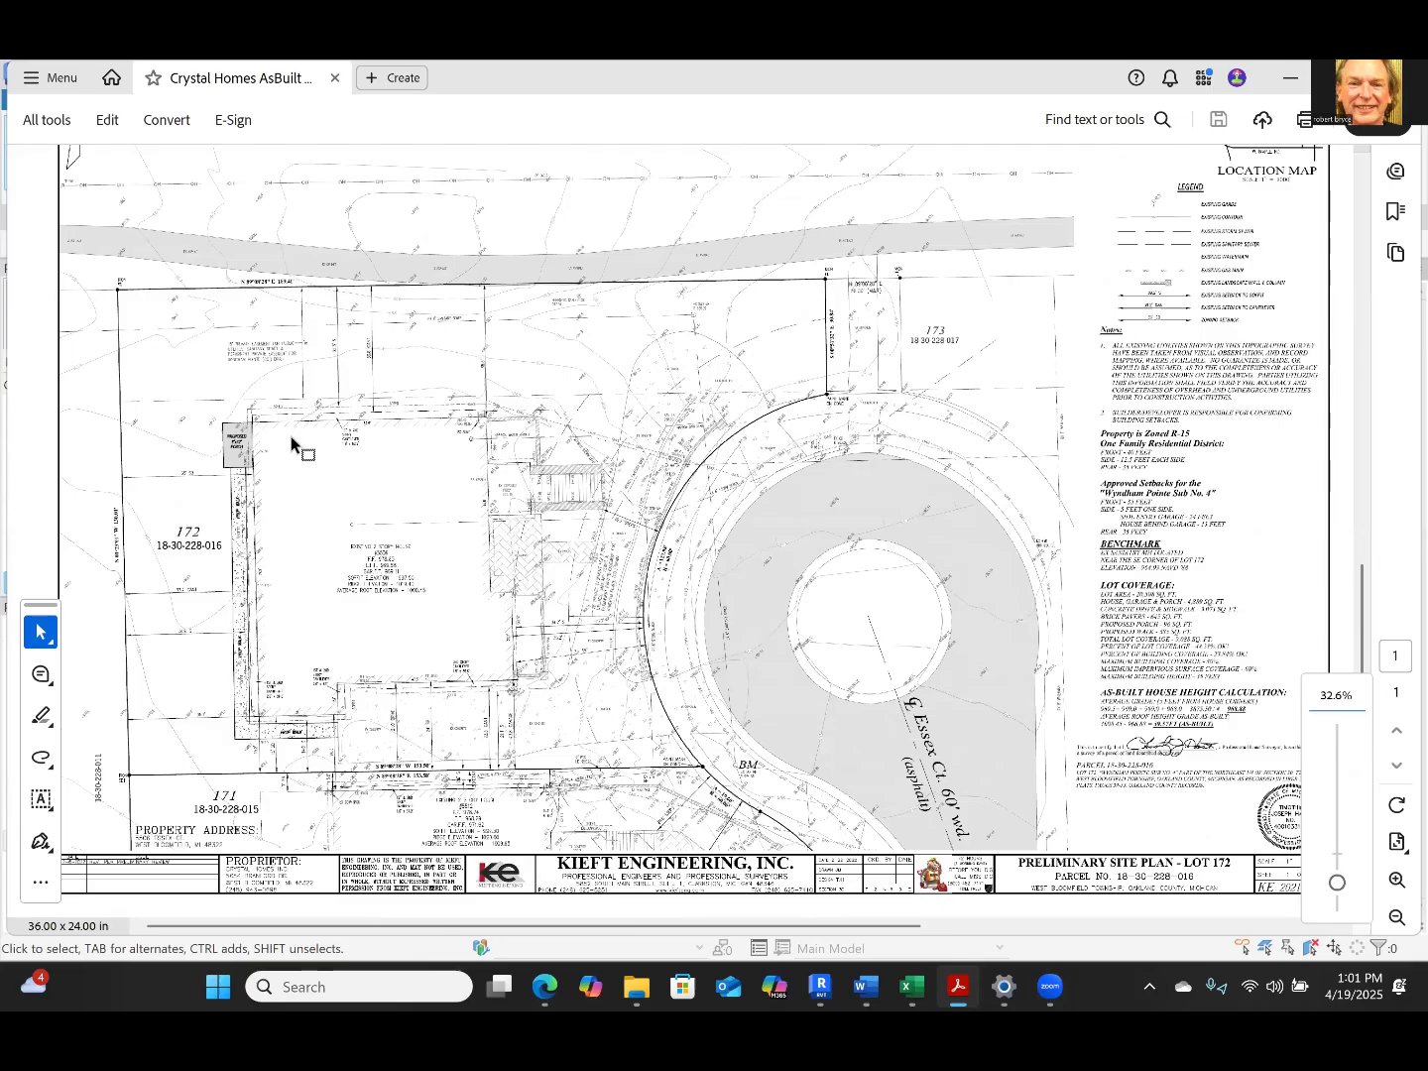
{"action": "scroll", "coordinate": [290, 437], "scroll_direction": "down", "scroll_amount": 1, "text": "ctrl"}
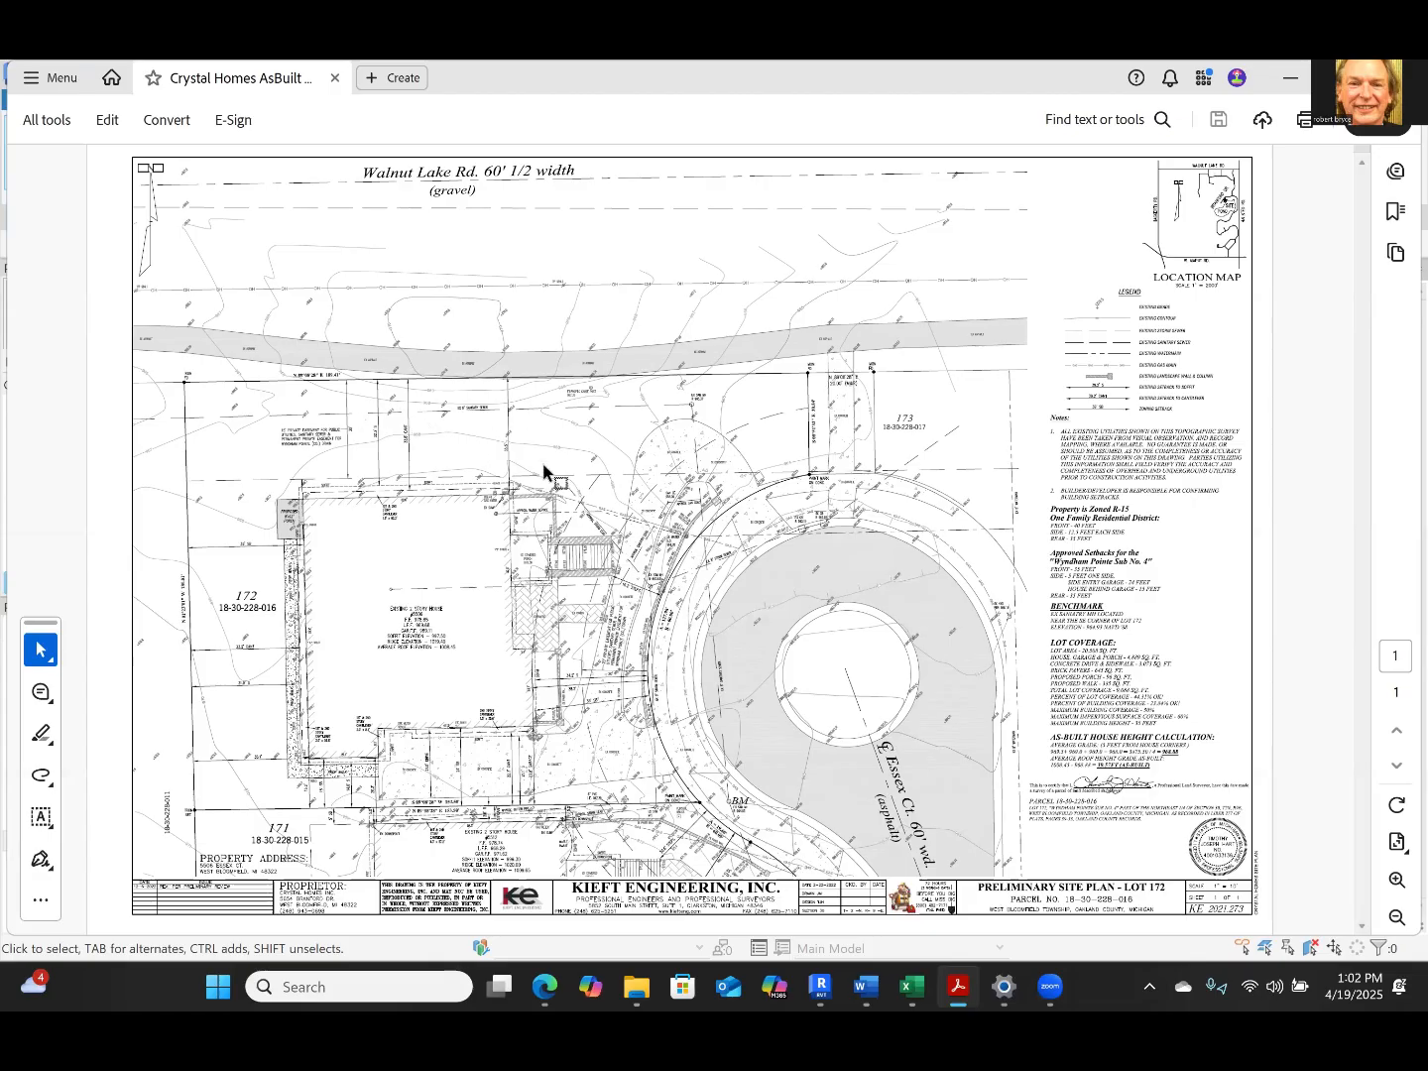
Examine the setback dimensions between the north property line and the house's soffit, cantilever and wall
{"action": "scroll", "coordinate": [523, 452], "scroll_direction": "up", "scroll_amount": 1, "text": "ctrl"}
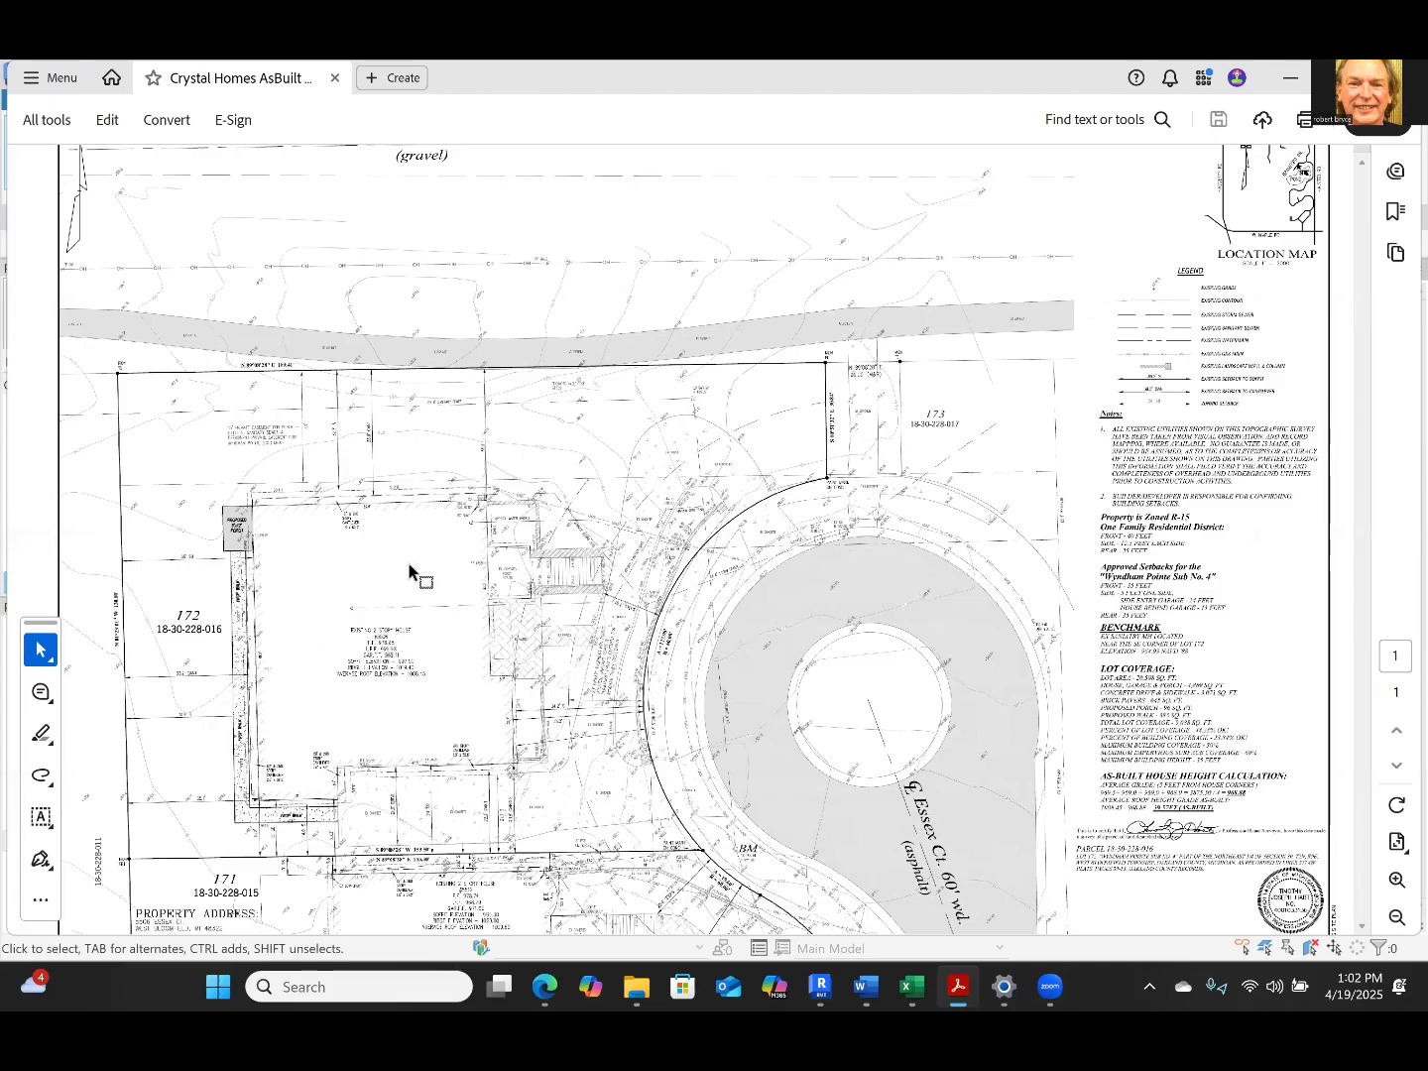
{"action": "scroll", "coordinate": [407, 575], "scroll_direction": "up", "scroll_amount": 5, "text": "ctrl"}
{"action": "scroll", "coordinate": [397, 460], "scroll_direction": "down", "scroll_amount": 1}
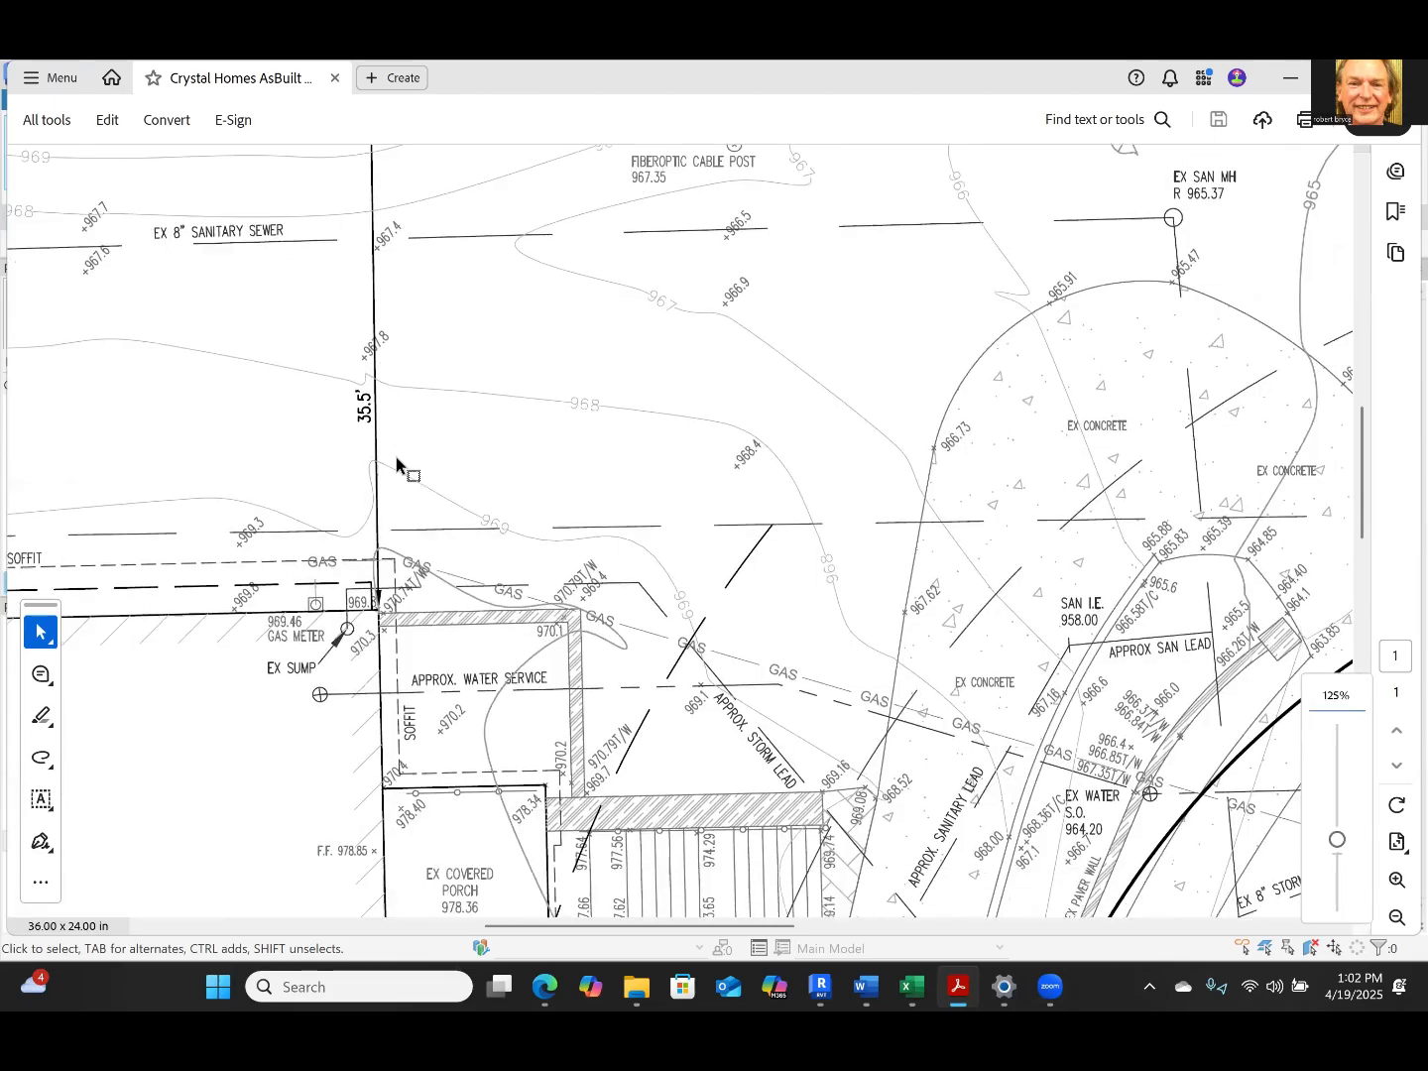
{"action": "scroll", "coordinate": [399, 474], "scroll_direction": "down", "scroll_amount": 2, "text": "ctrl"}
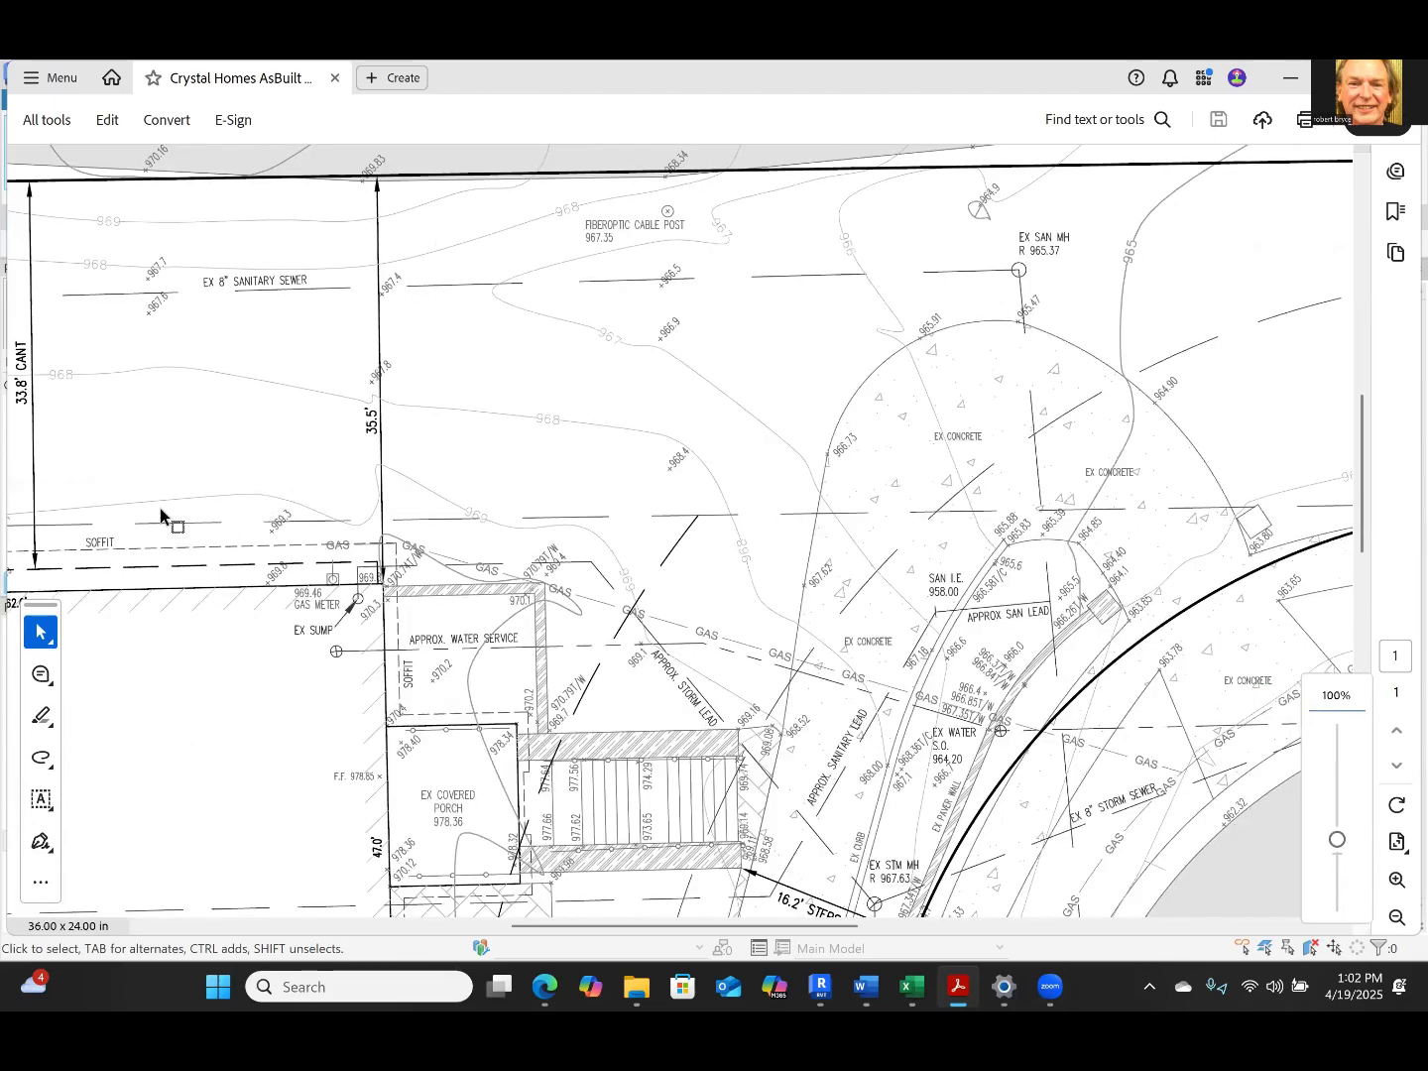
{"action": "scroll", "coordinate": [160, 513], "scroll_direction": "up", "scroll_amount": 1, "text": "ctrl"}
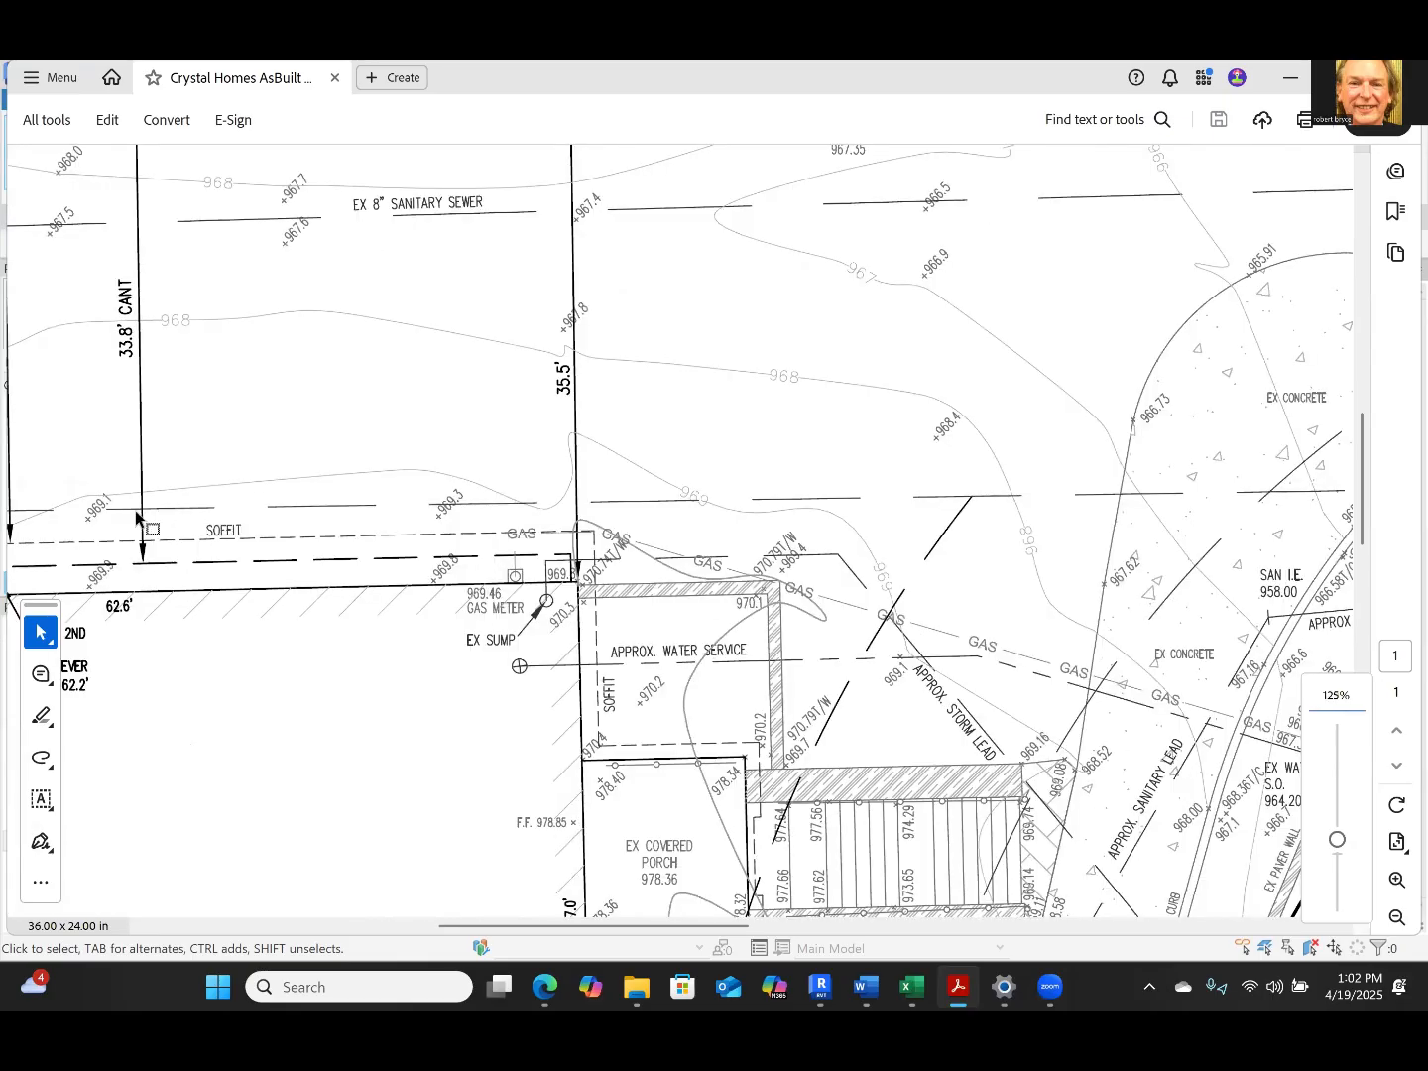
{"action": "scroll", "coordinate": [139, 518], "scroll_direction": "down", "scroll_amount": 2, "text": "ctrl"}
{"action": "scroll", "coordinate": [136, 462], "scroll_direction": "up", "scroll_amount": 2, "text": "ctrl"}
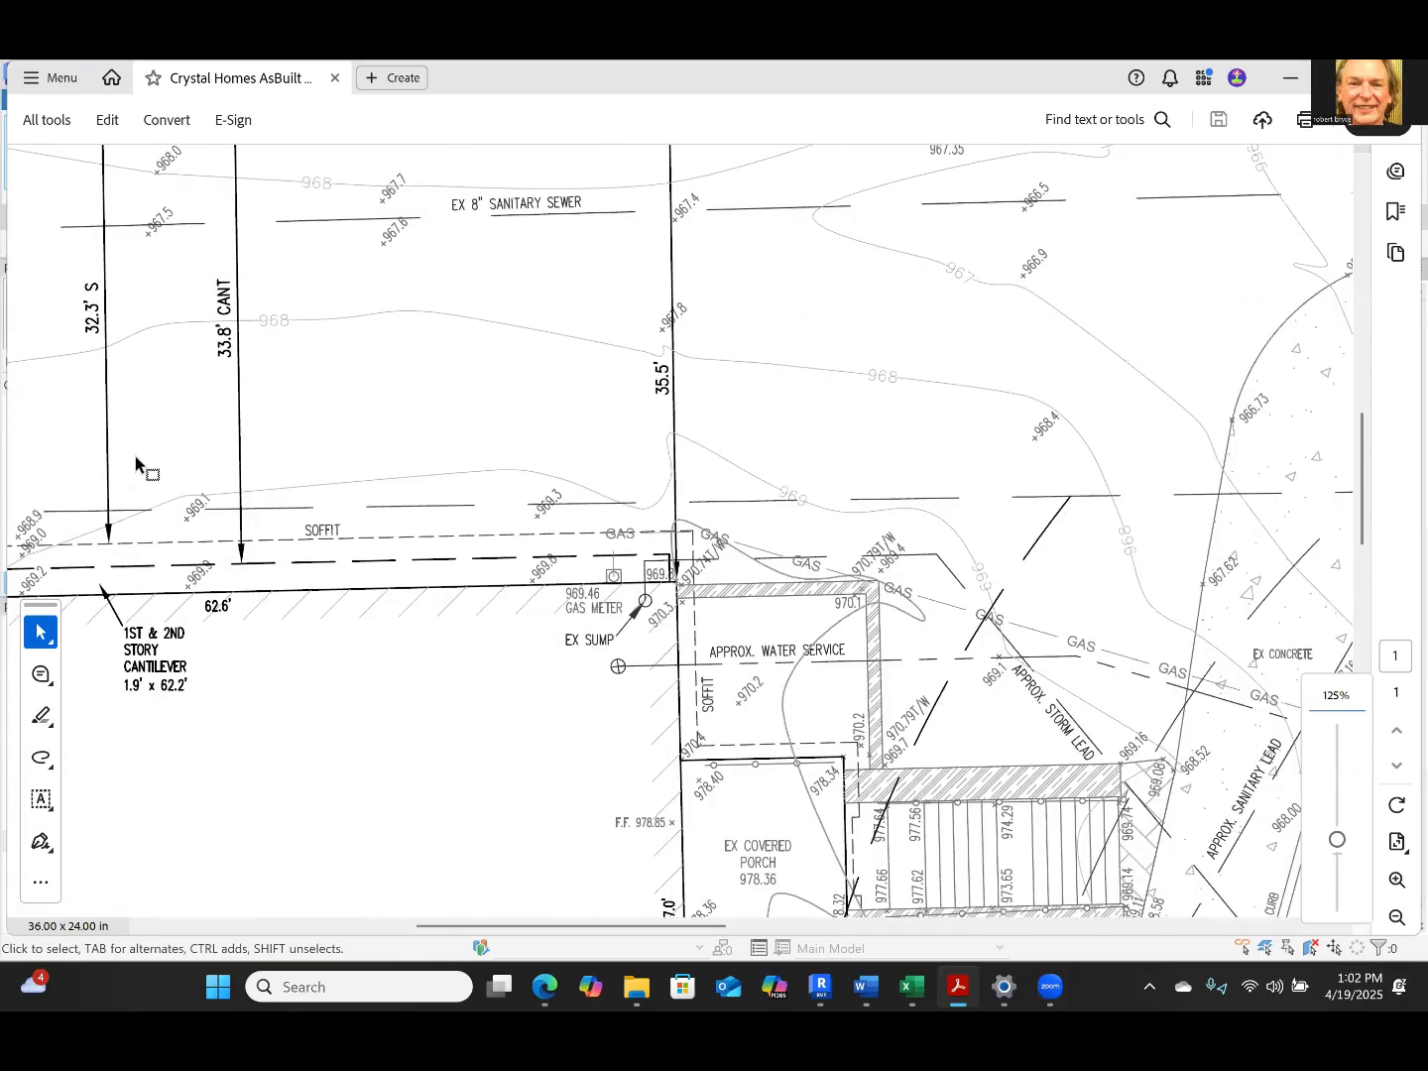
{"action": "scroll", "coordinate": [138, 466], "scroll_direction": "down", "scroll_amount": 2, "text": "ctrl"}
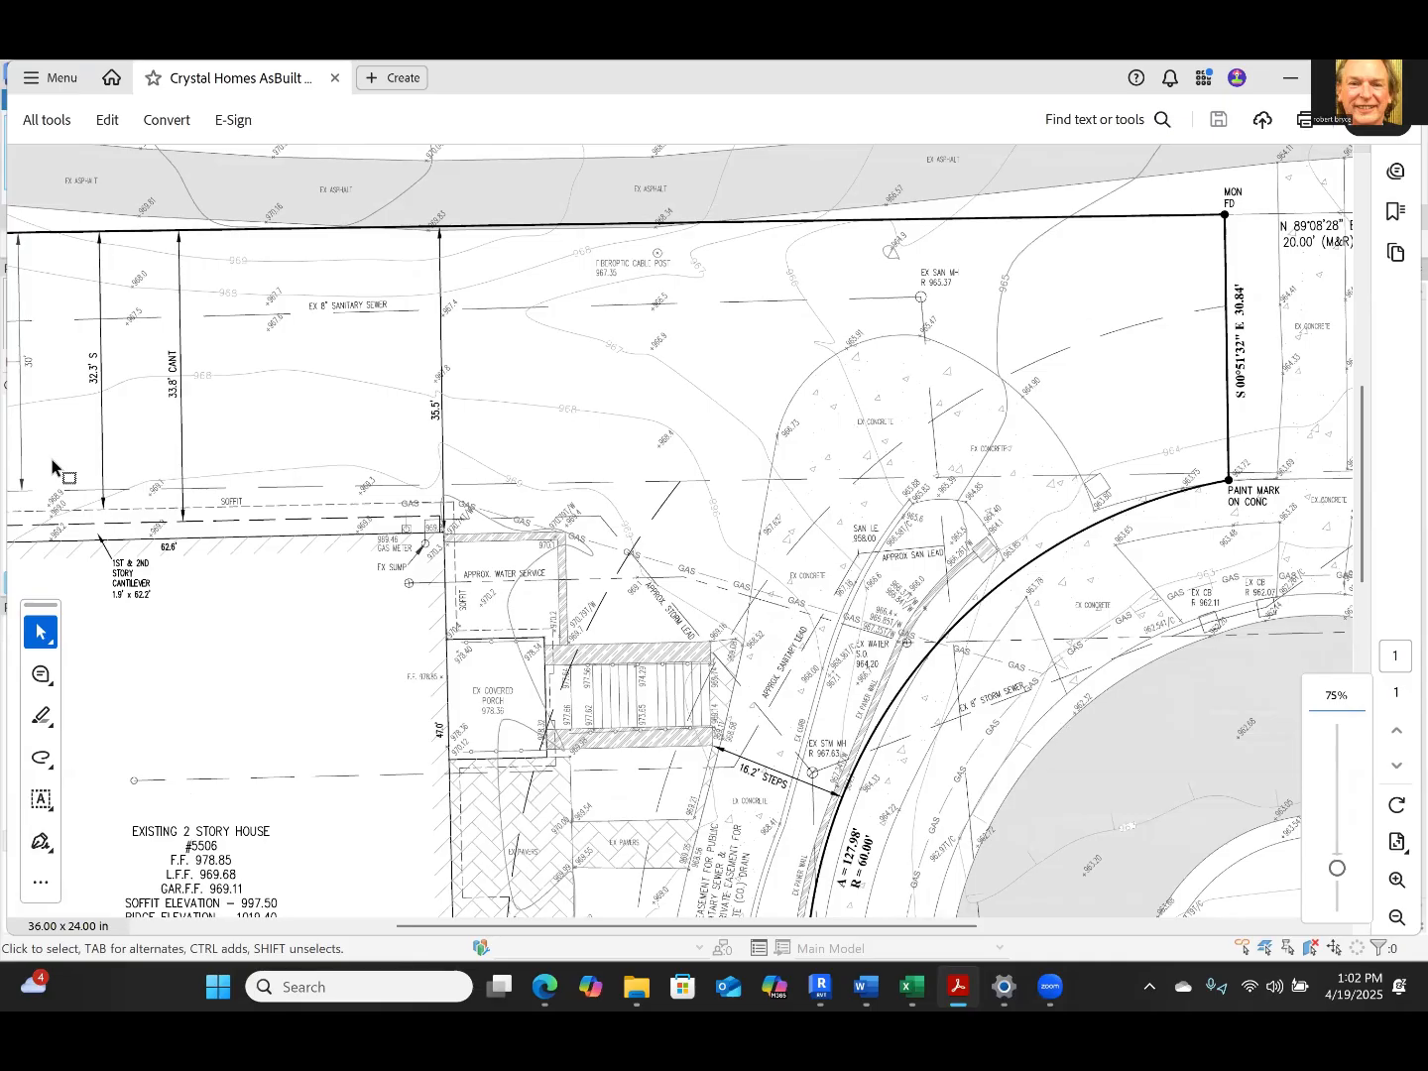
{"action": "scroll", "coordinate": [154, 406], "scroll_direction": "up", "scroll_amount": 1, "text": "ctrl"}
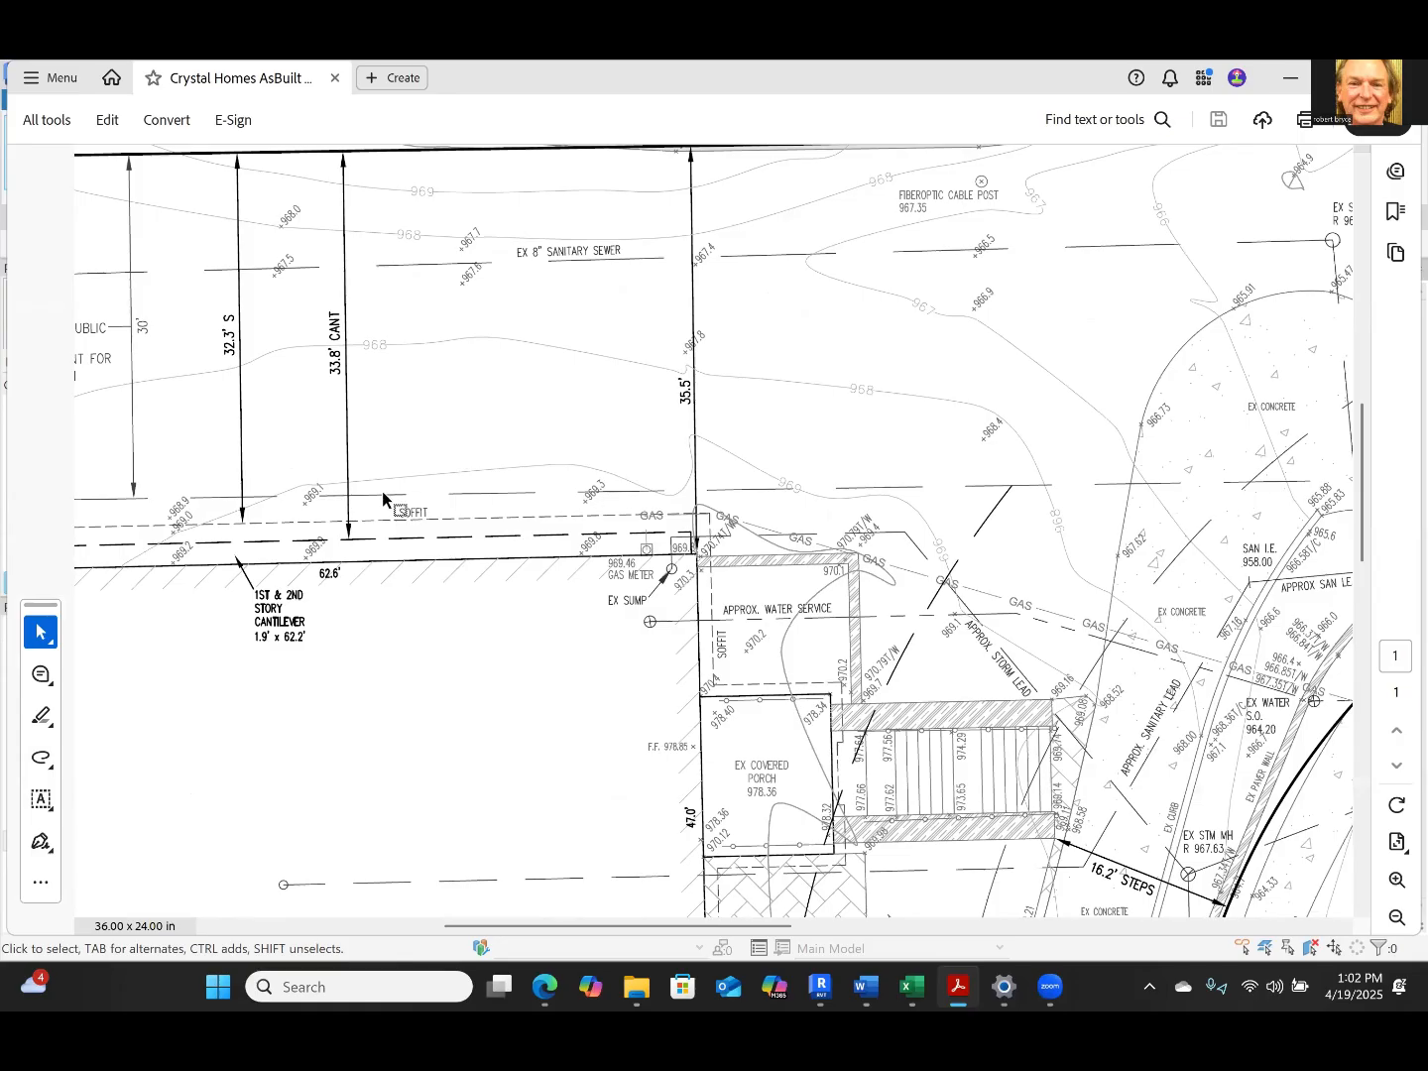
{"action": "scroll", "coordinate": [381, 491], "scroll_direction": "down", "scroll_amount": 1, "text": "ctrl"}
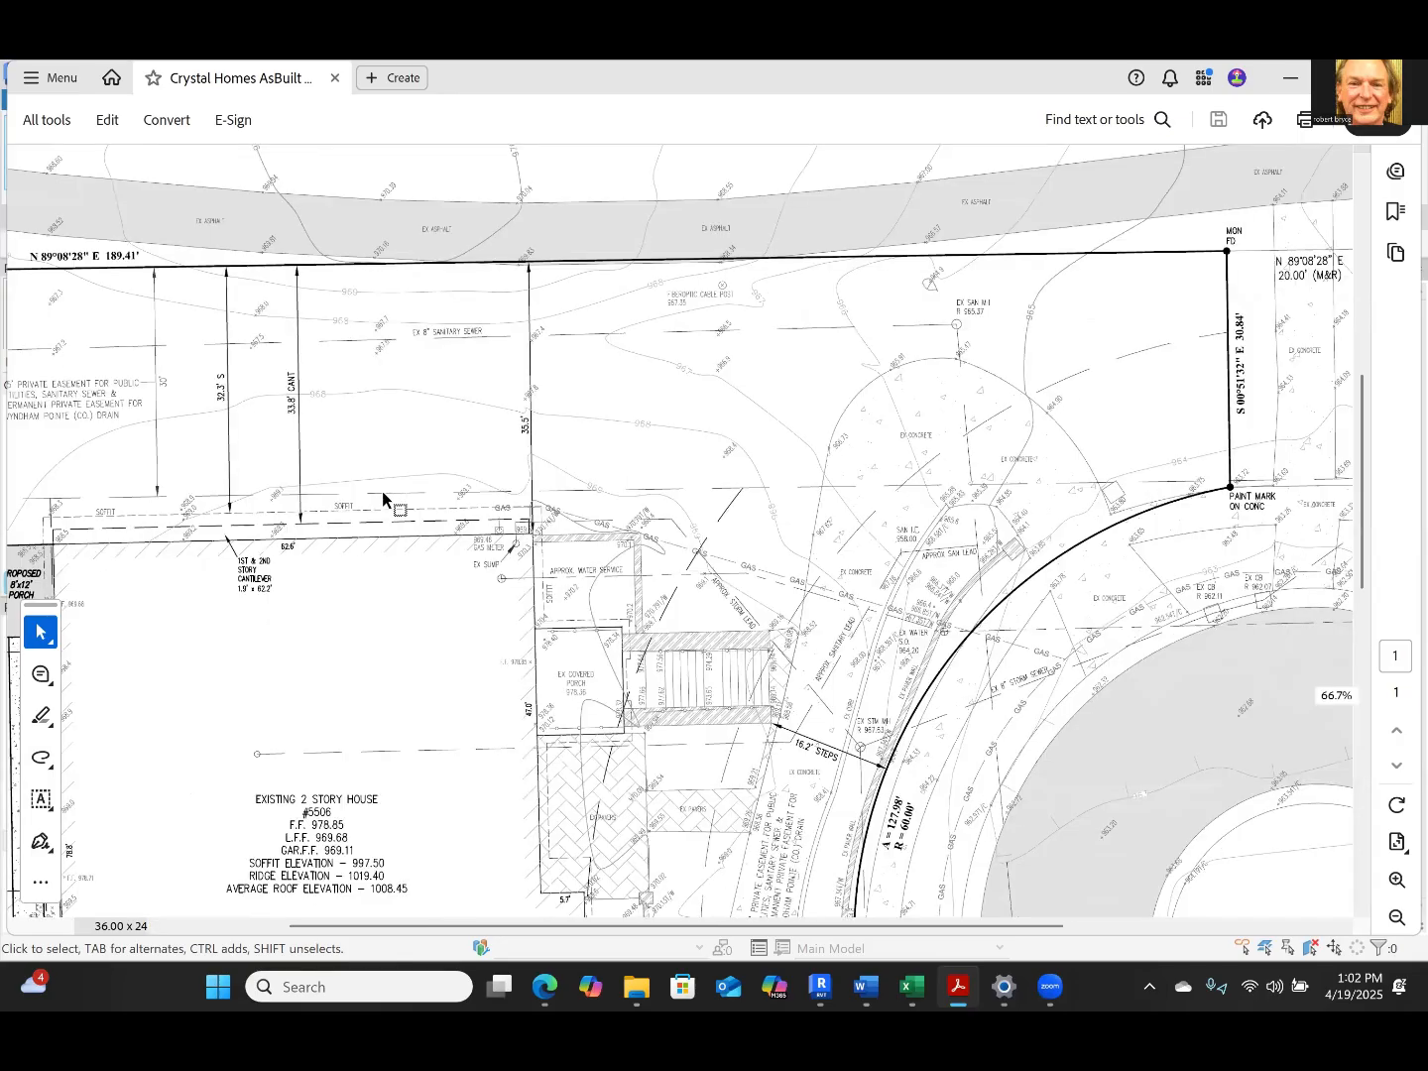
{"action": "scroll", "coordinate": [382, 491], "scroll_direction": "down", "scroll_amount": 2, "text": "ctrl"}
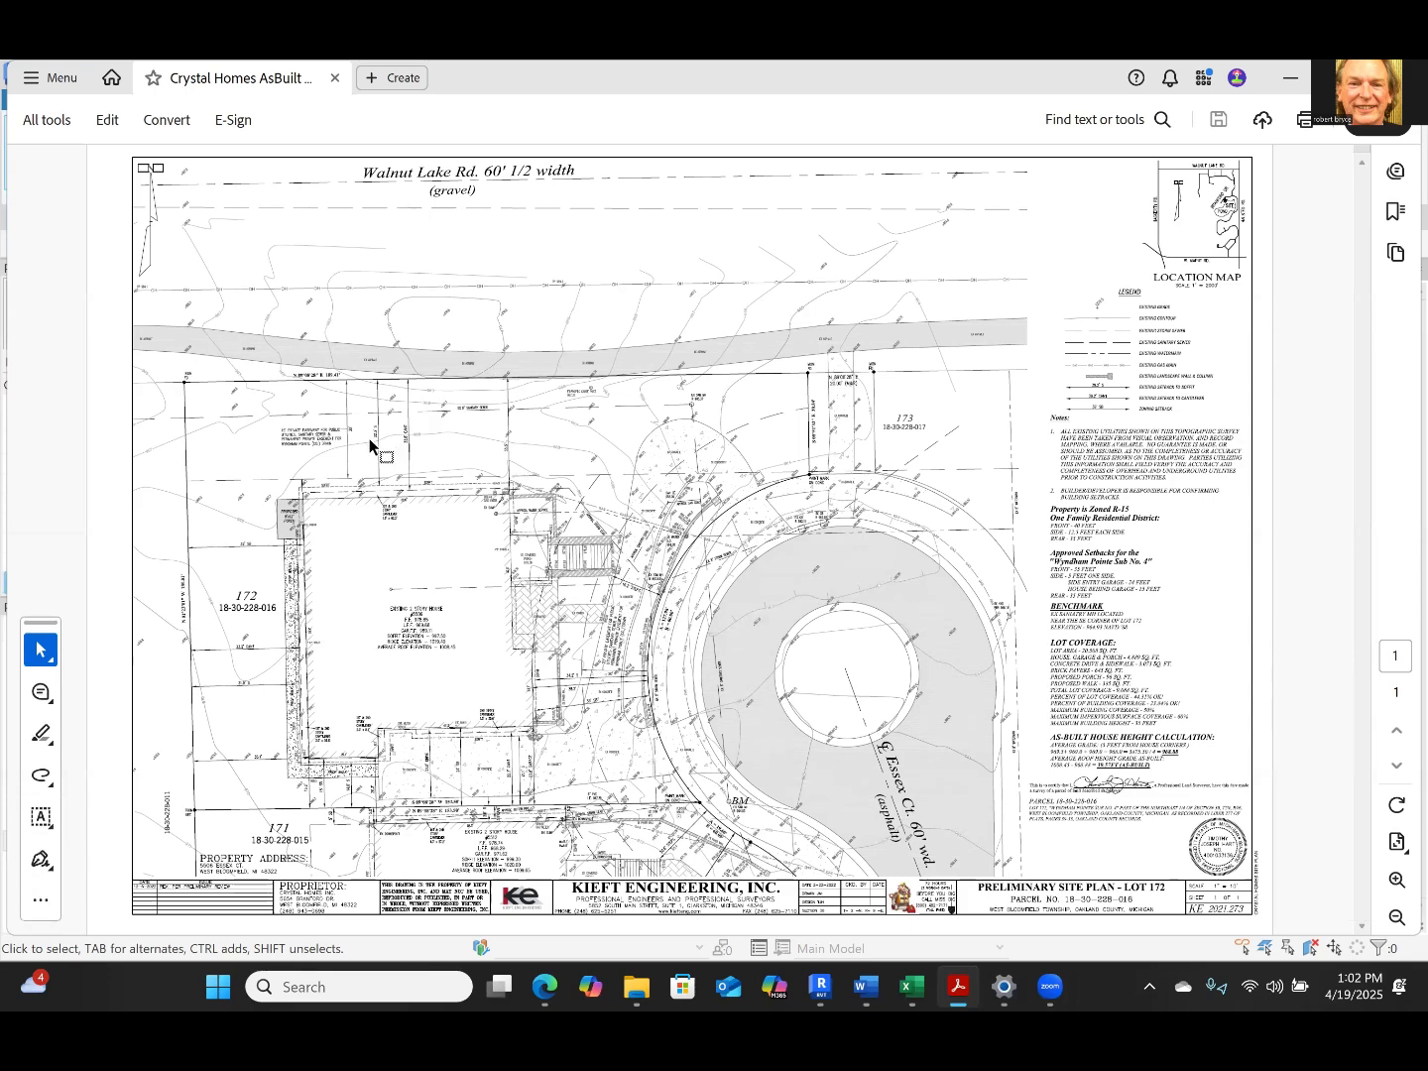
{"action": "scroll", "coordinate": [370, 446], "scroll_direction": "up", "scroll_amount": 1, "text": "ctrl"}
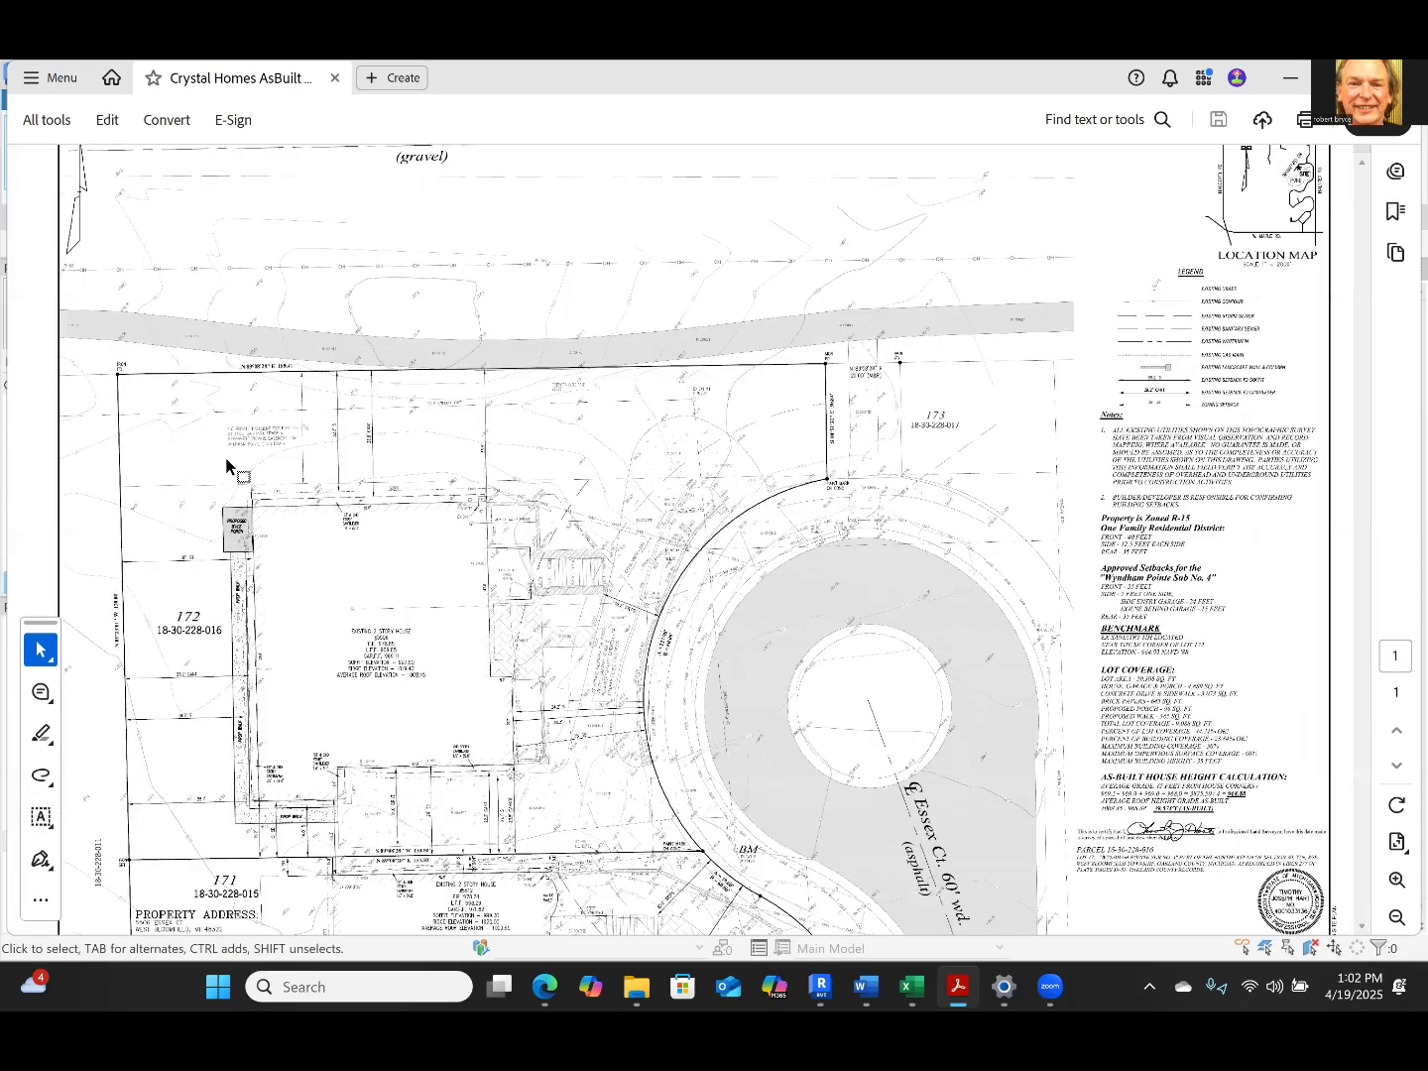
{"action": "scroll", "coordinate": [228, 468], "scroll_direction": "up", "scroll_amount": 3, "text": "ctrl"}
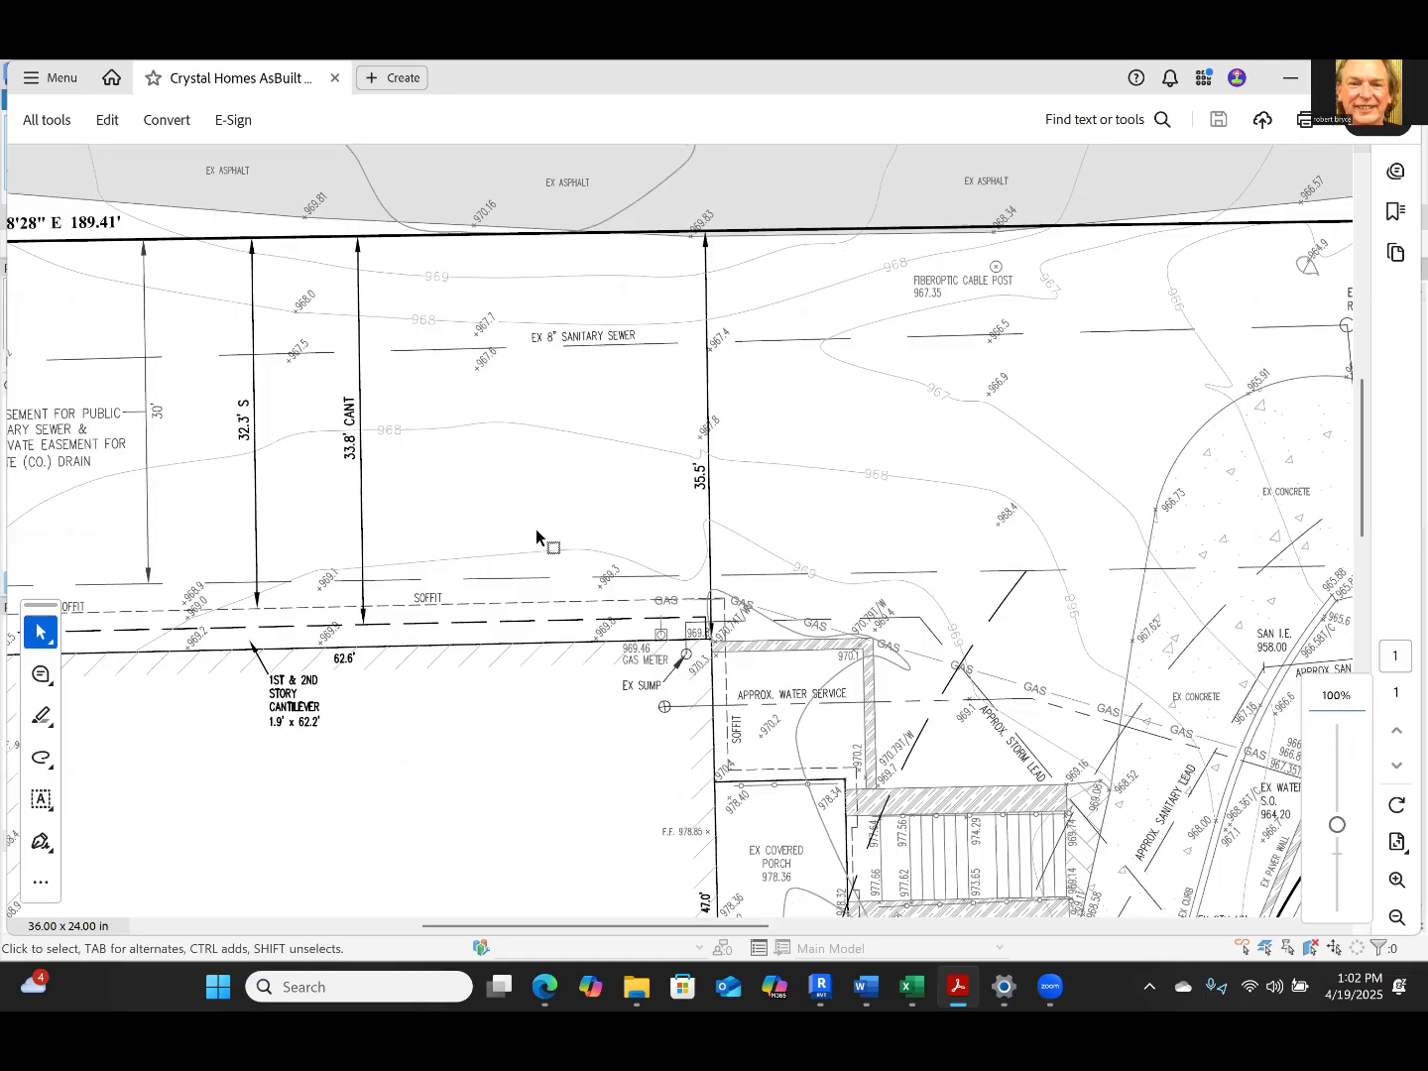
{"action": "scroll", "coordinate": [555, 545], "scroll_direction": "down", "scroll_amount": 6, "text": "ctrl"}
{"action": "scroll", "coordinate": [589, 563], "scroll_direction": "up", "scroll_amount": 4, "text": "ctrl"}
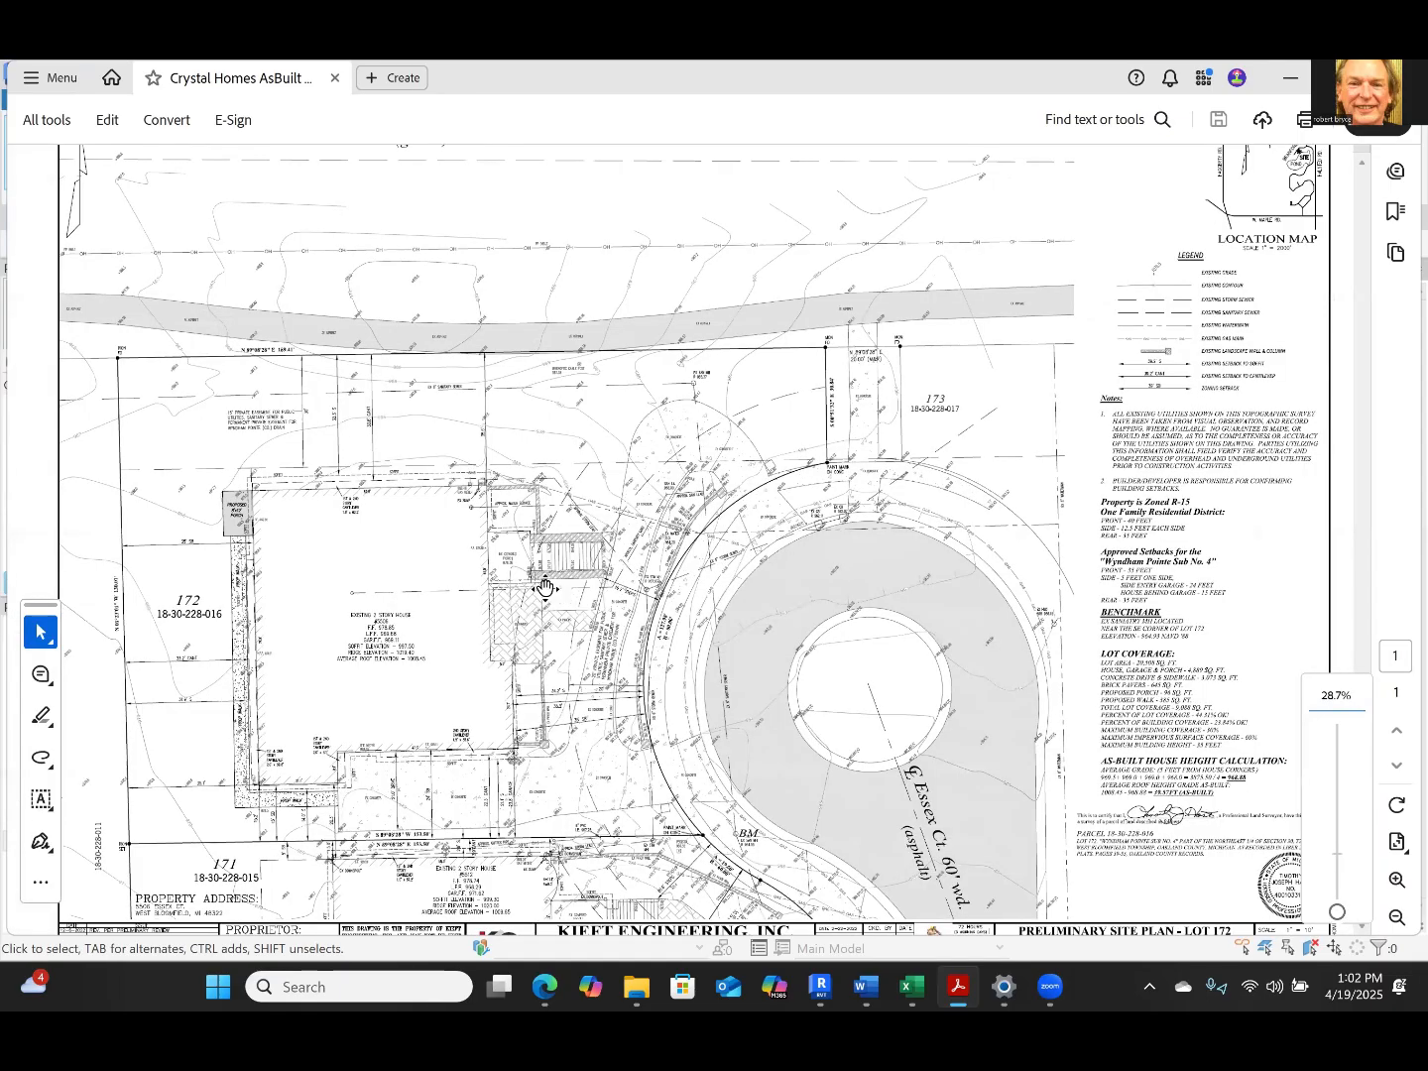
Examine the west-side setback dimensions of the house on lot 172, from the proposed porch down to the southwest corner
{"action": "scroll", "coordinate": [397, 615], "scroll_direction": "up", "scroll_amount": 3, "text": "ctrl"}
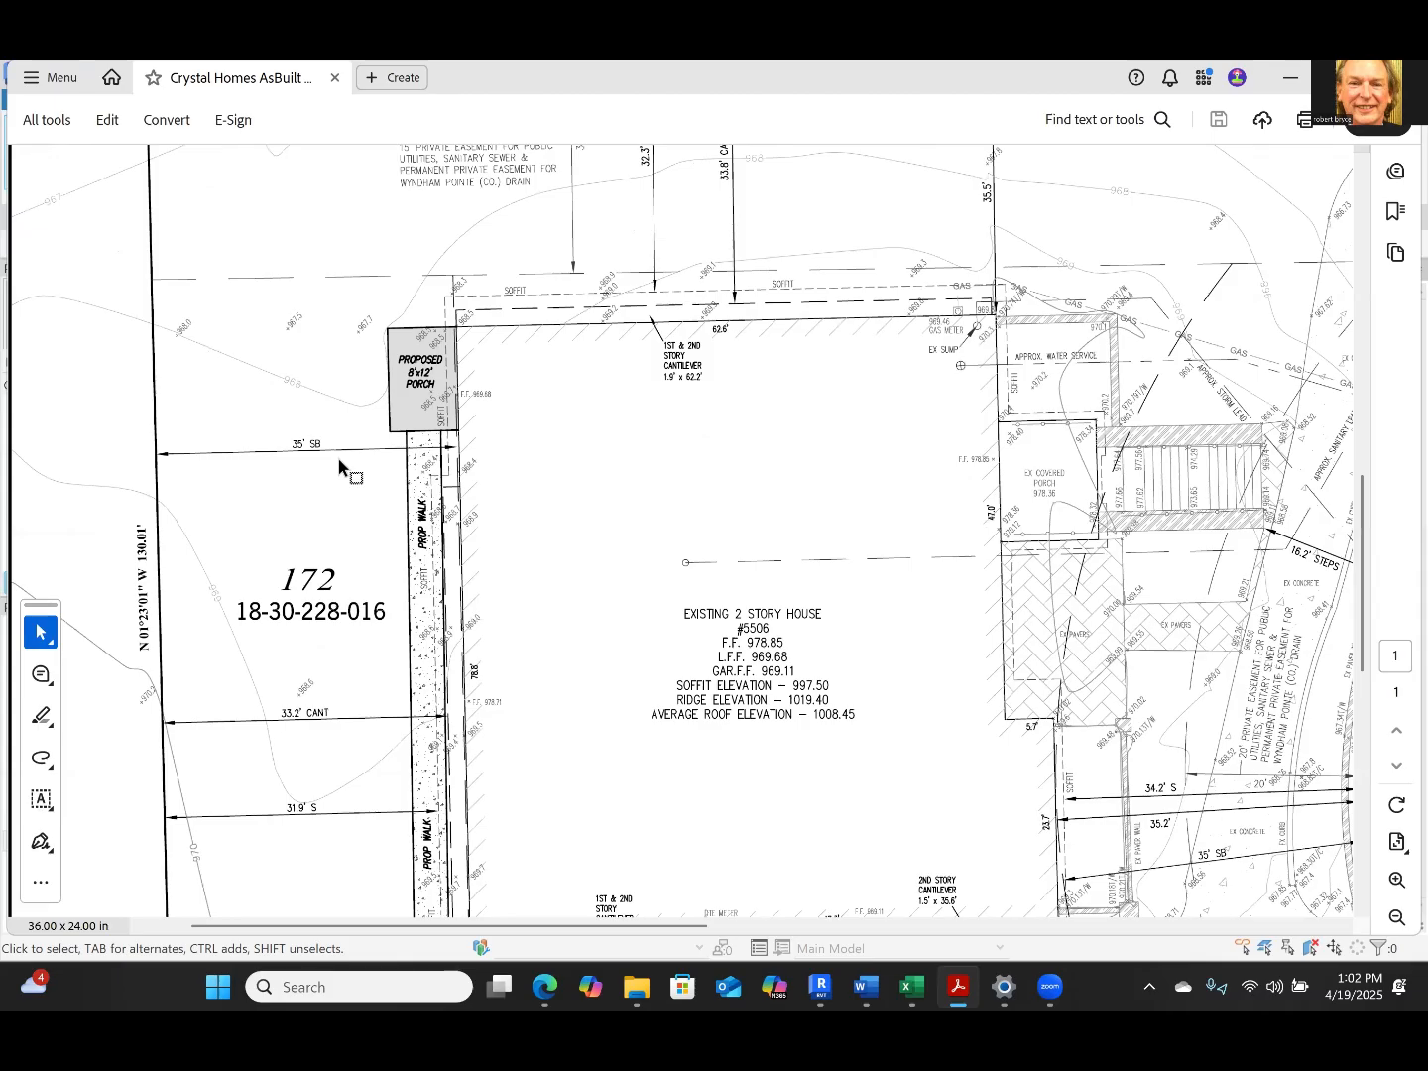
{"action": "scroll", "coordinate": [324, 656], "scroll_direction": "down", "scroll_amount": 3}
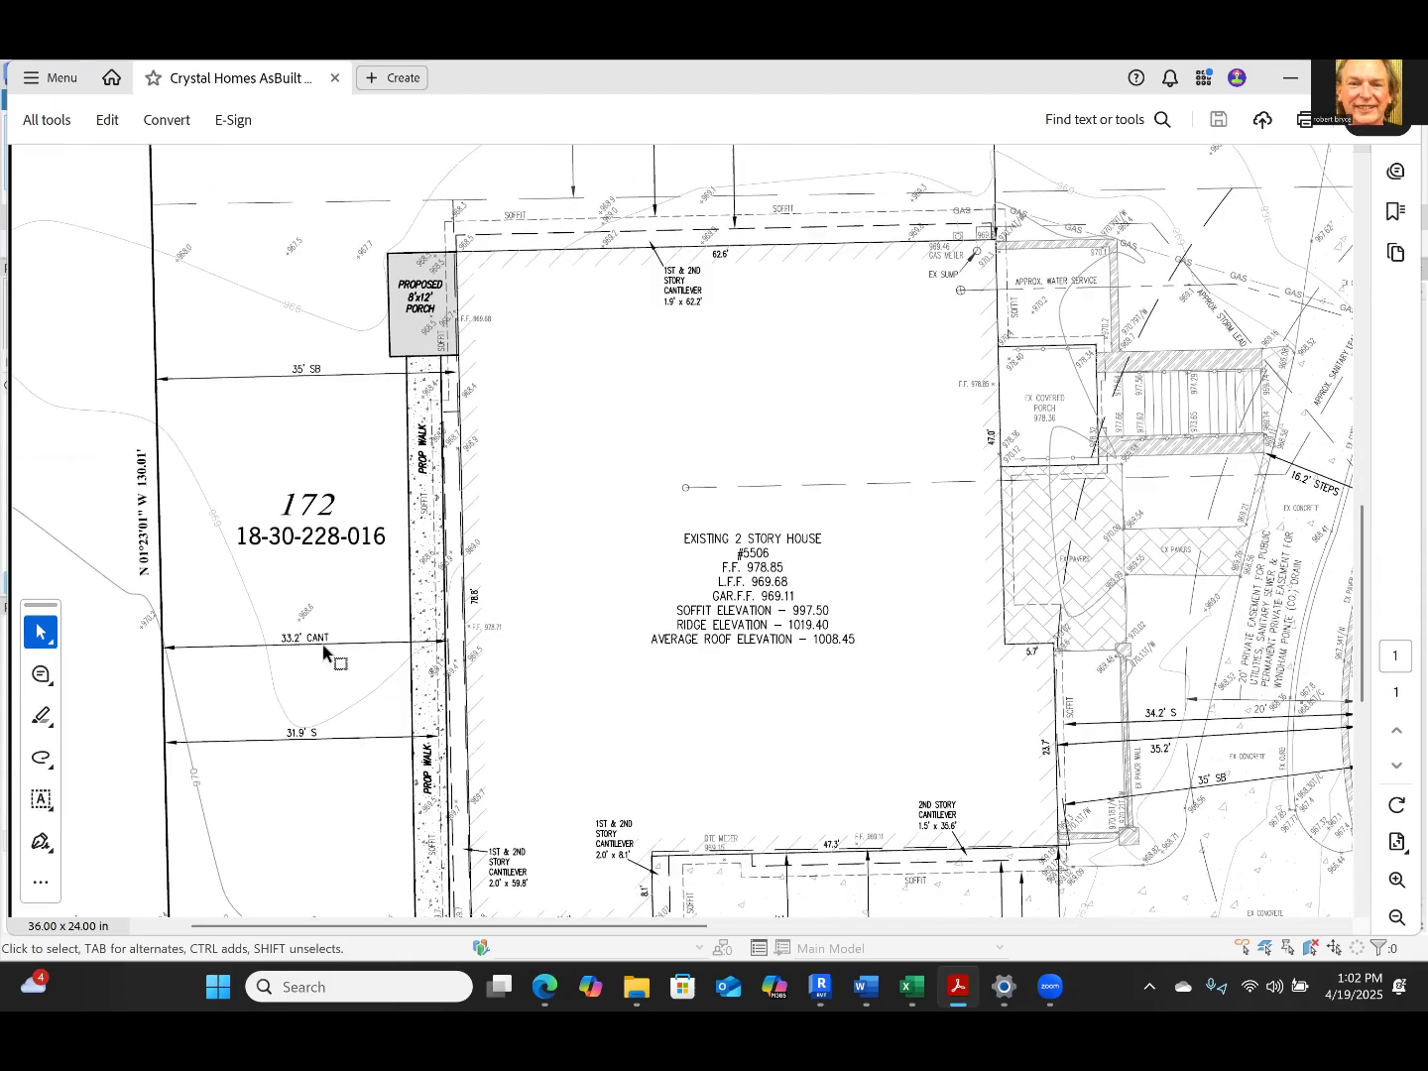
{"action": "scroll", "coordinate": [324, 653], "scroll_direction": "down", "scroll_amount": 3}
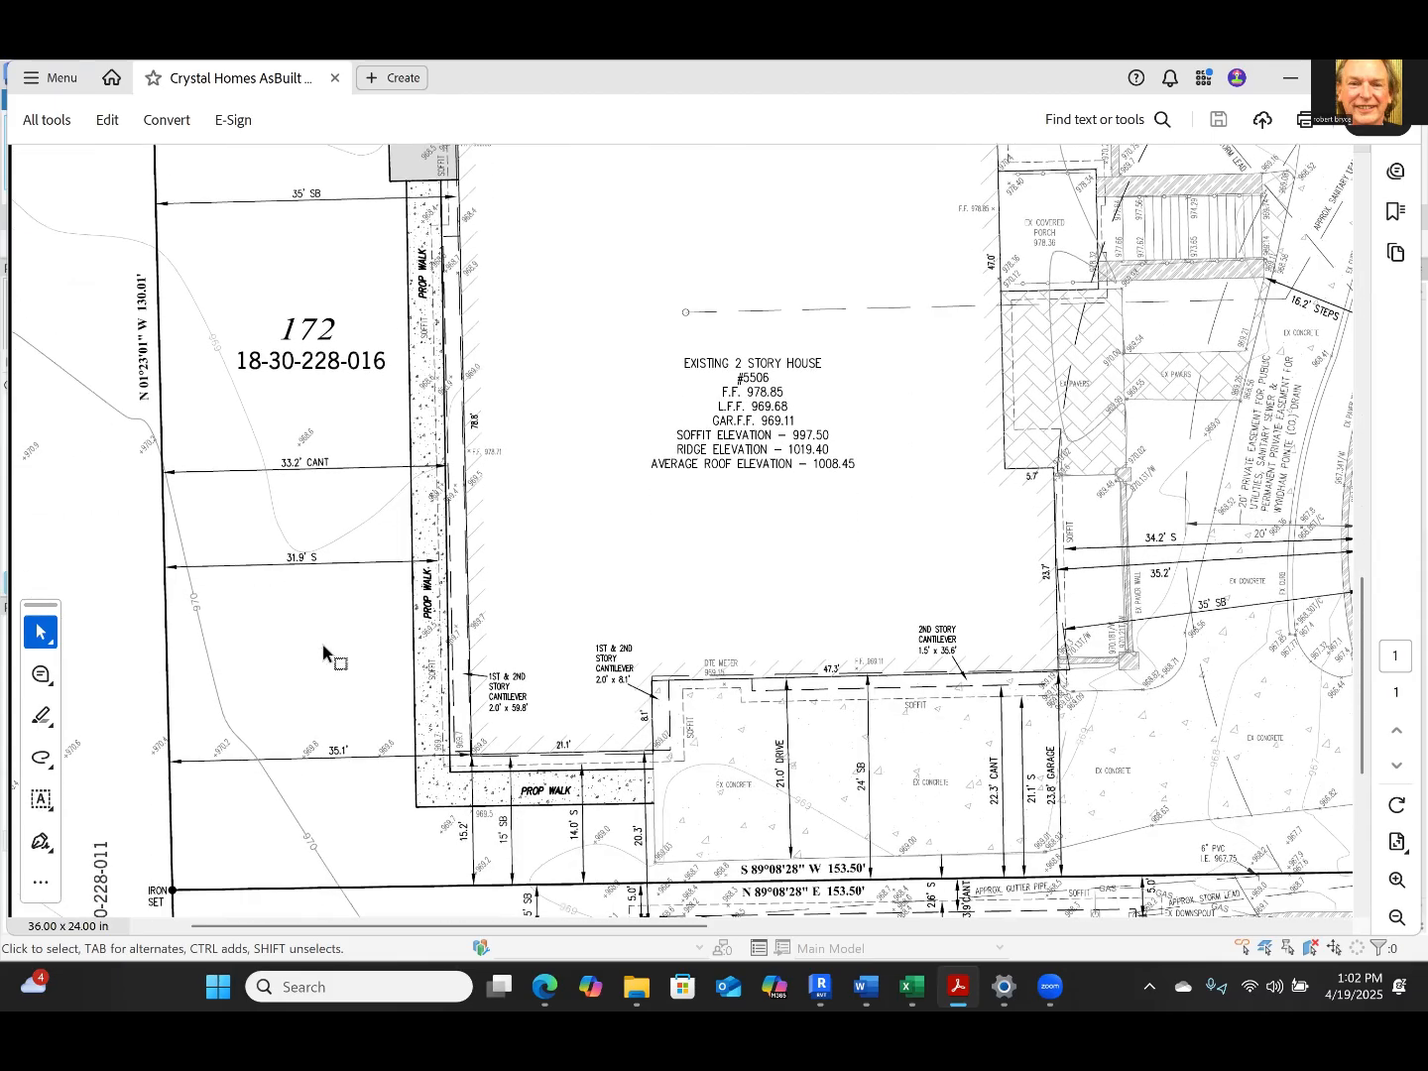
{"action": "scroll", "coordinate": [325, 652], "scroll_direction": "up", "scroll_amount": 4}
{"action": "scroll", "coordinate": [323, 653], "scroll_direction": "up", "scroll_amount": 3}
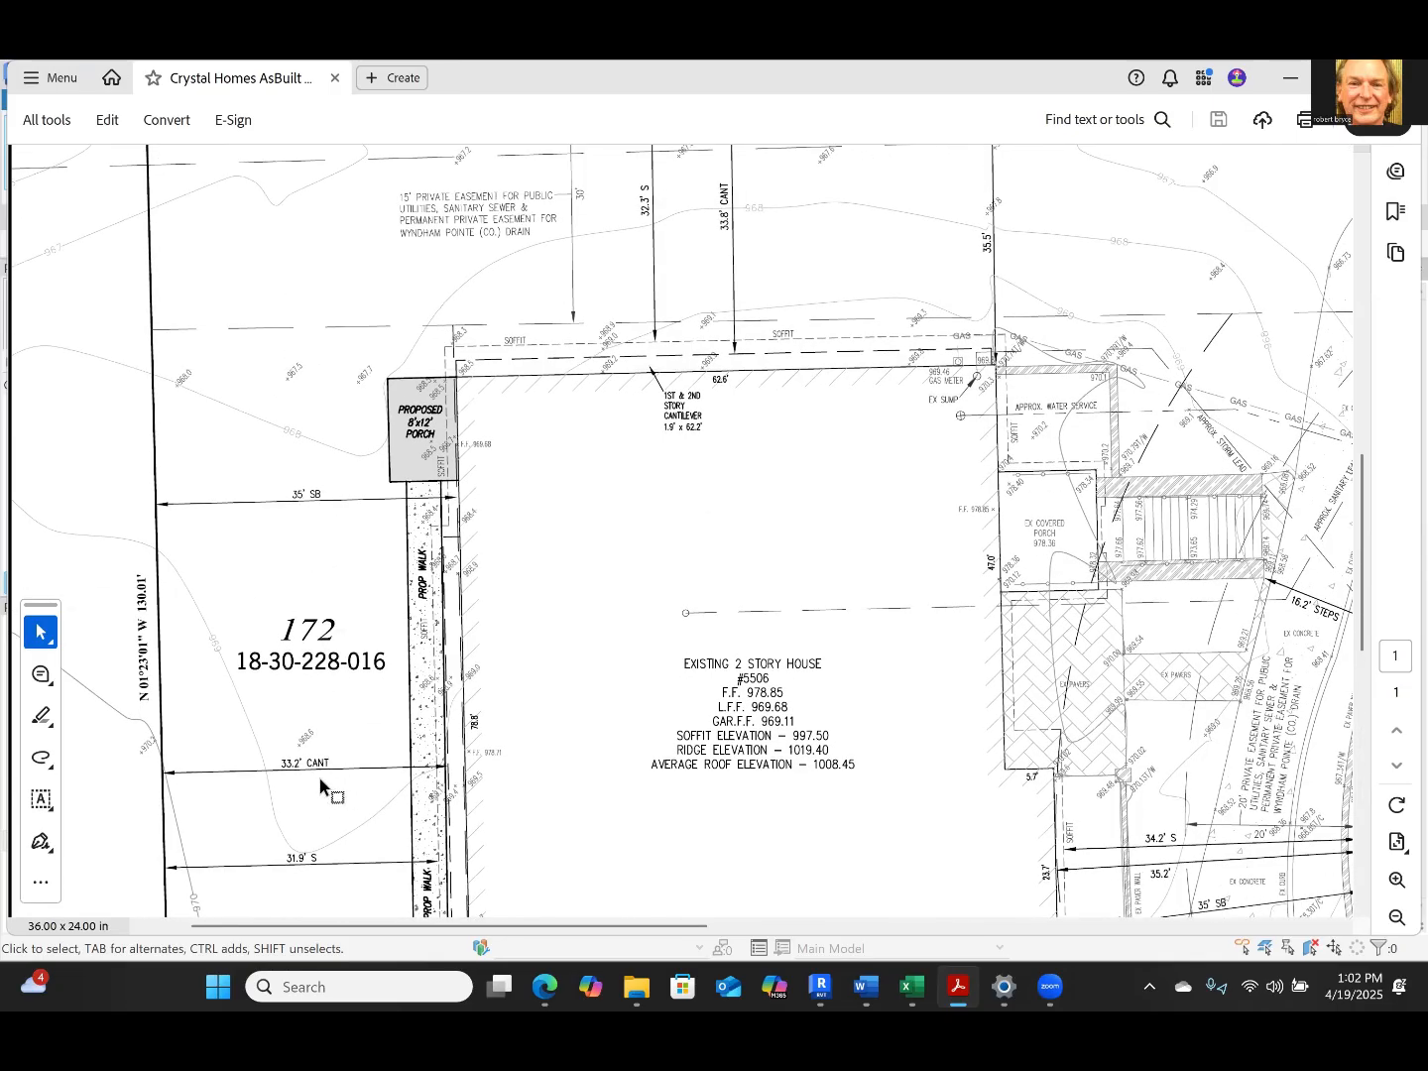
{"action": "scroll", "coordinate": [318, 775], "scroll_direction": "down", "scroll_amount": 1, "text": "ctrl"}
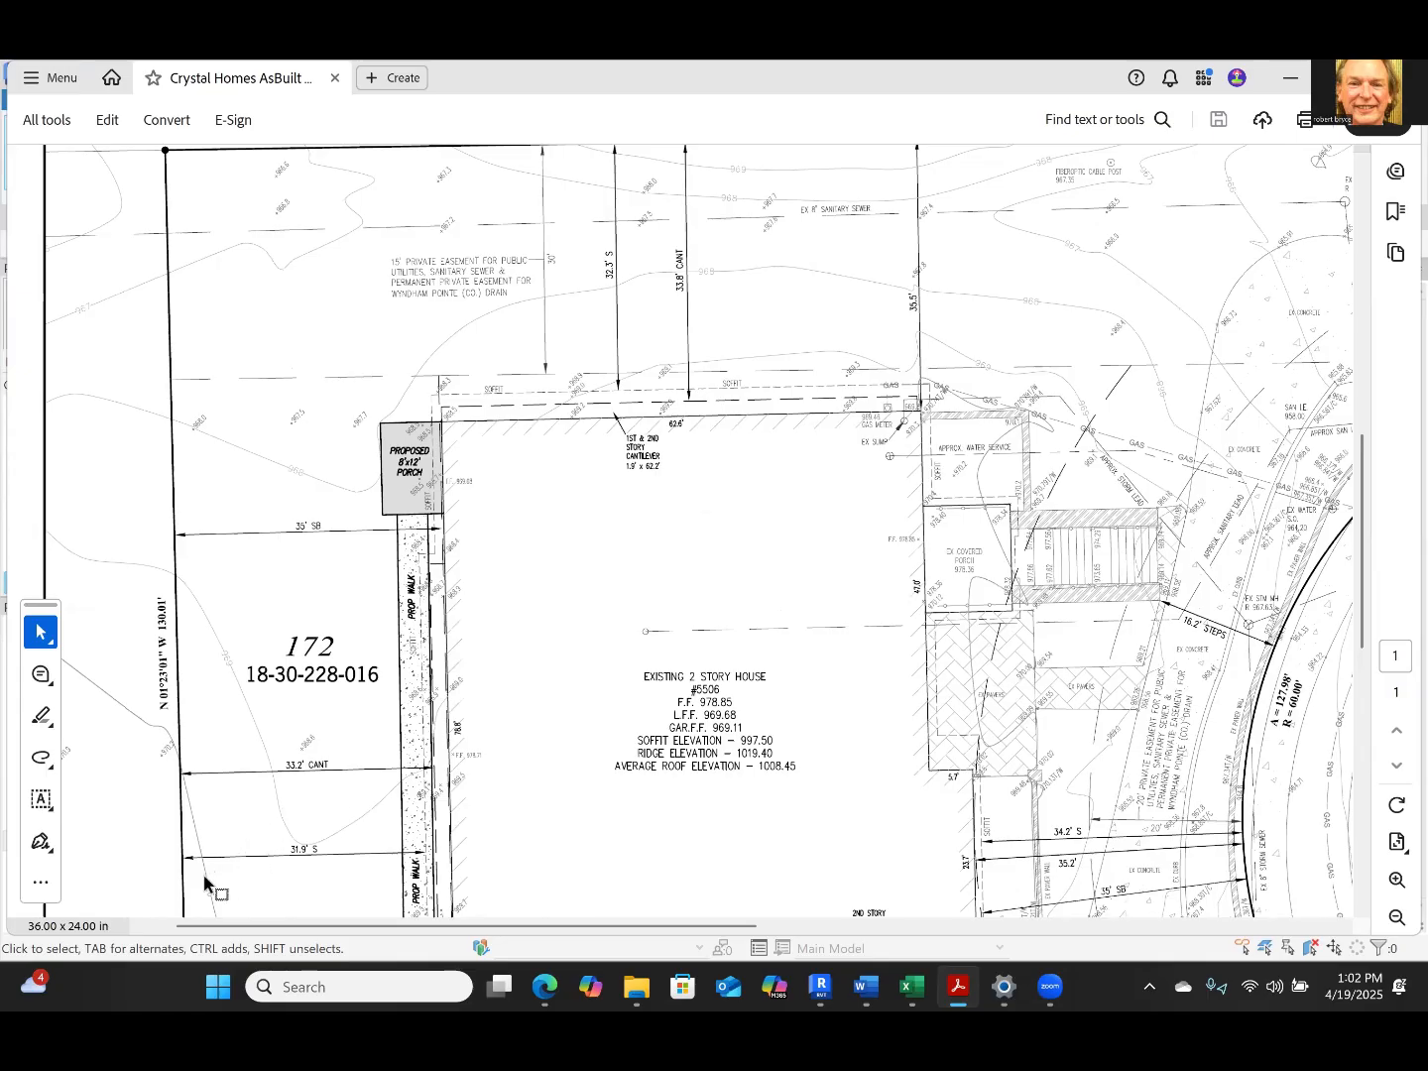
{"action": "scroll", "coordinate": [185, 781], "scroll_direction": "down", "scroll_amount": 2, "text": "ctrl"}
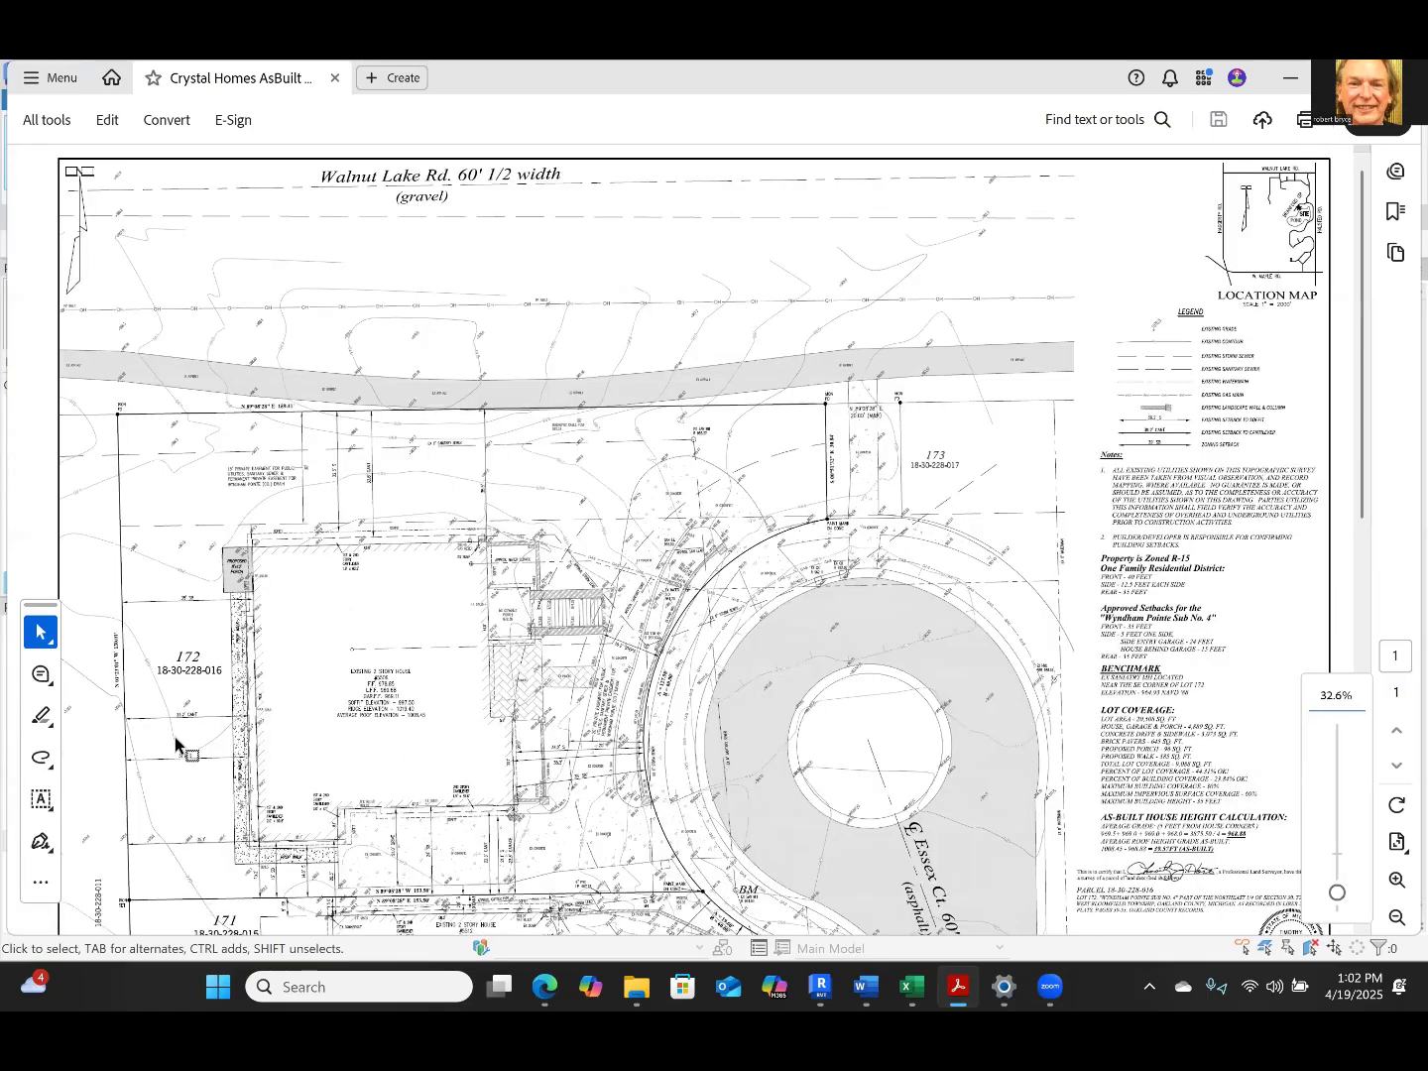
{"action": "scroll", "coordinate": [175, 743], "scroll_direction": "up", "scroll_amount": 2, "text": "ctrl"}
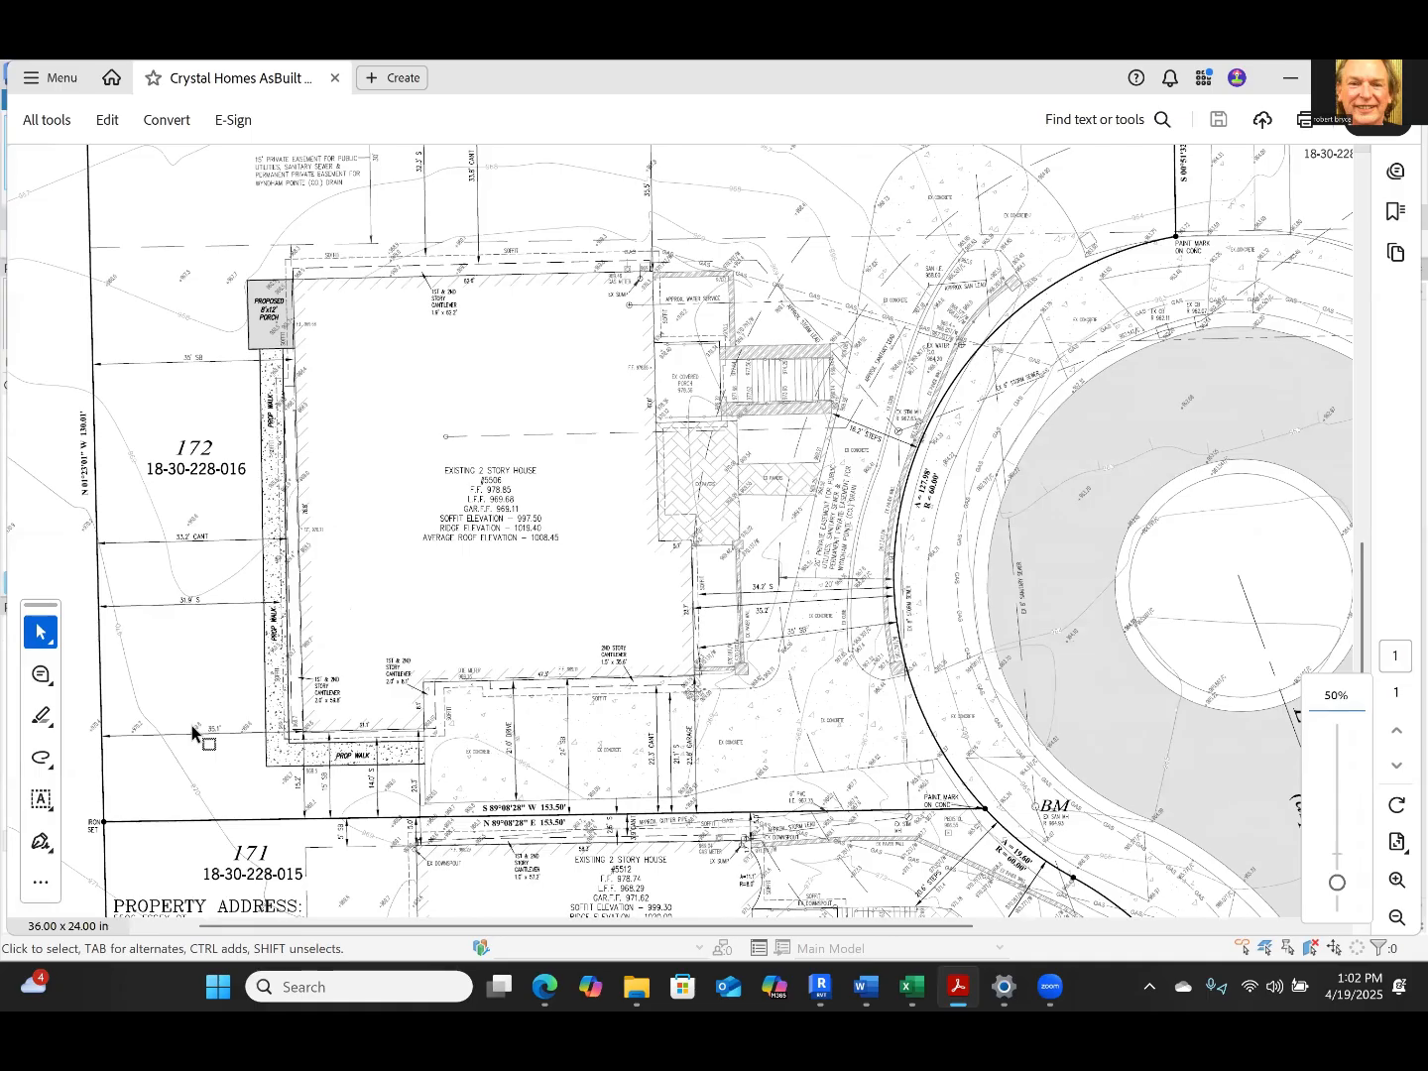
Examine the 35' SB dimension on lot 172's west side and where it meets the house wall below the proposed porch
{"action": "scroll", "coordinate": [308, 756], "scroll_direction": "up", "scroll_amount": 3, "text": "ctrl"}
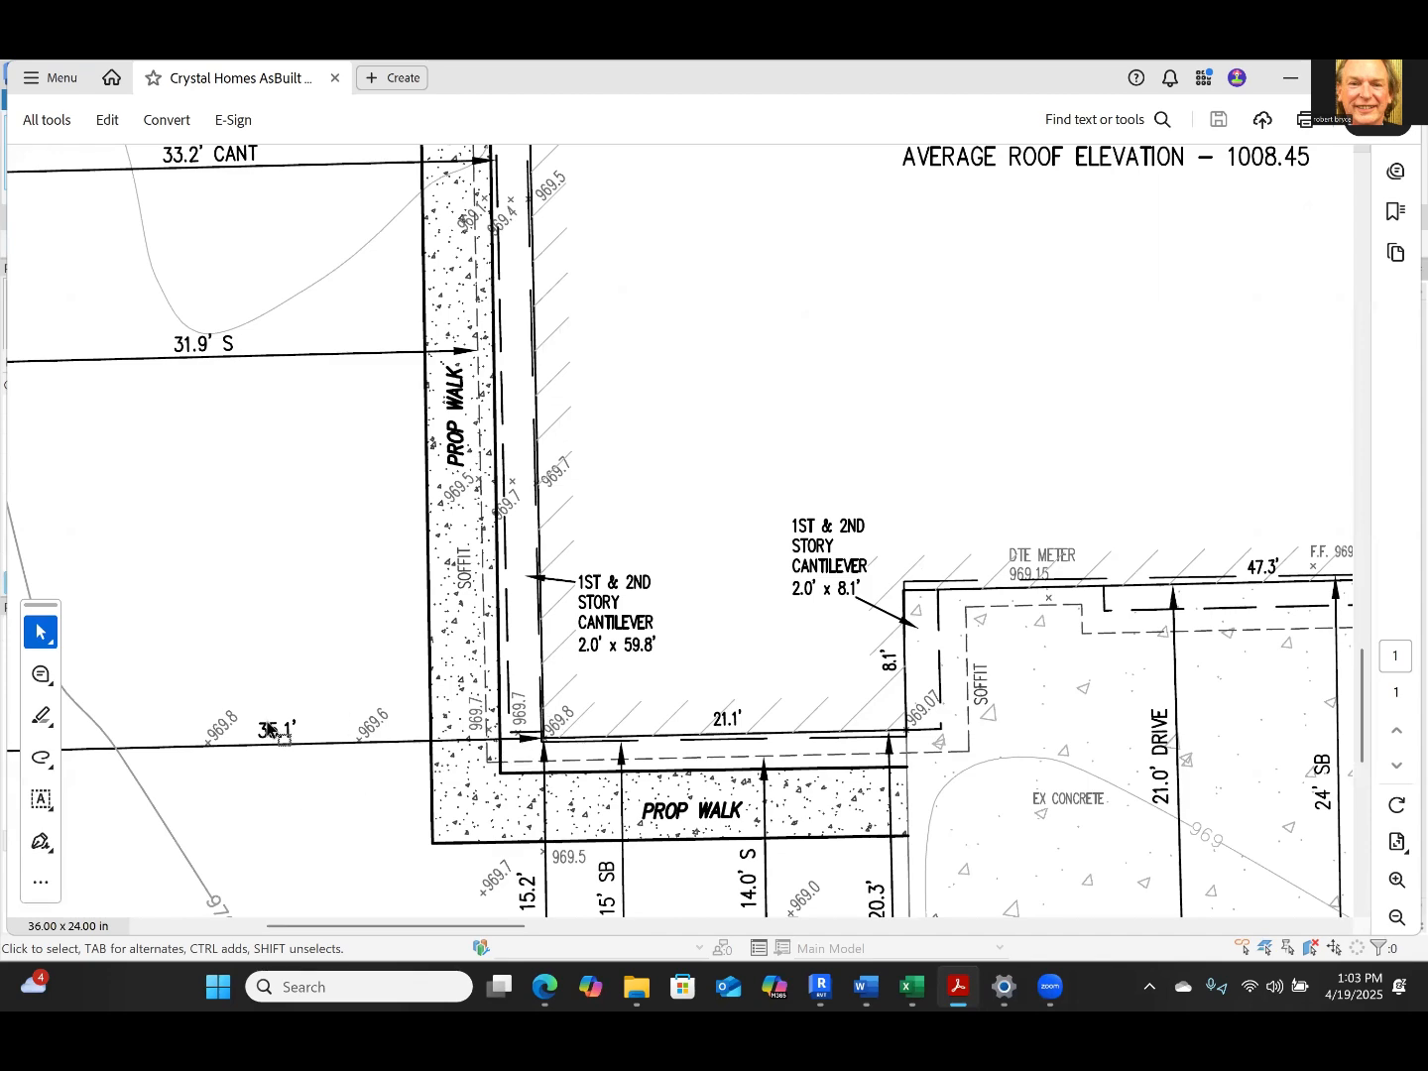
{"action": "scroll", "coordinate": [278, 736], "scroll_direction": "down", "scroll_amount": 3, "text": "ctrl"}
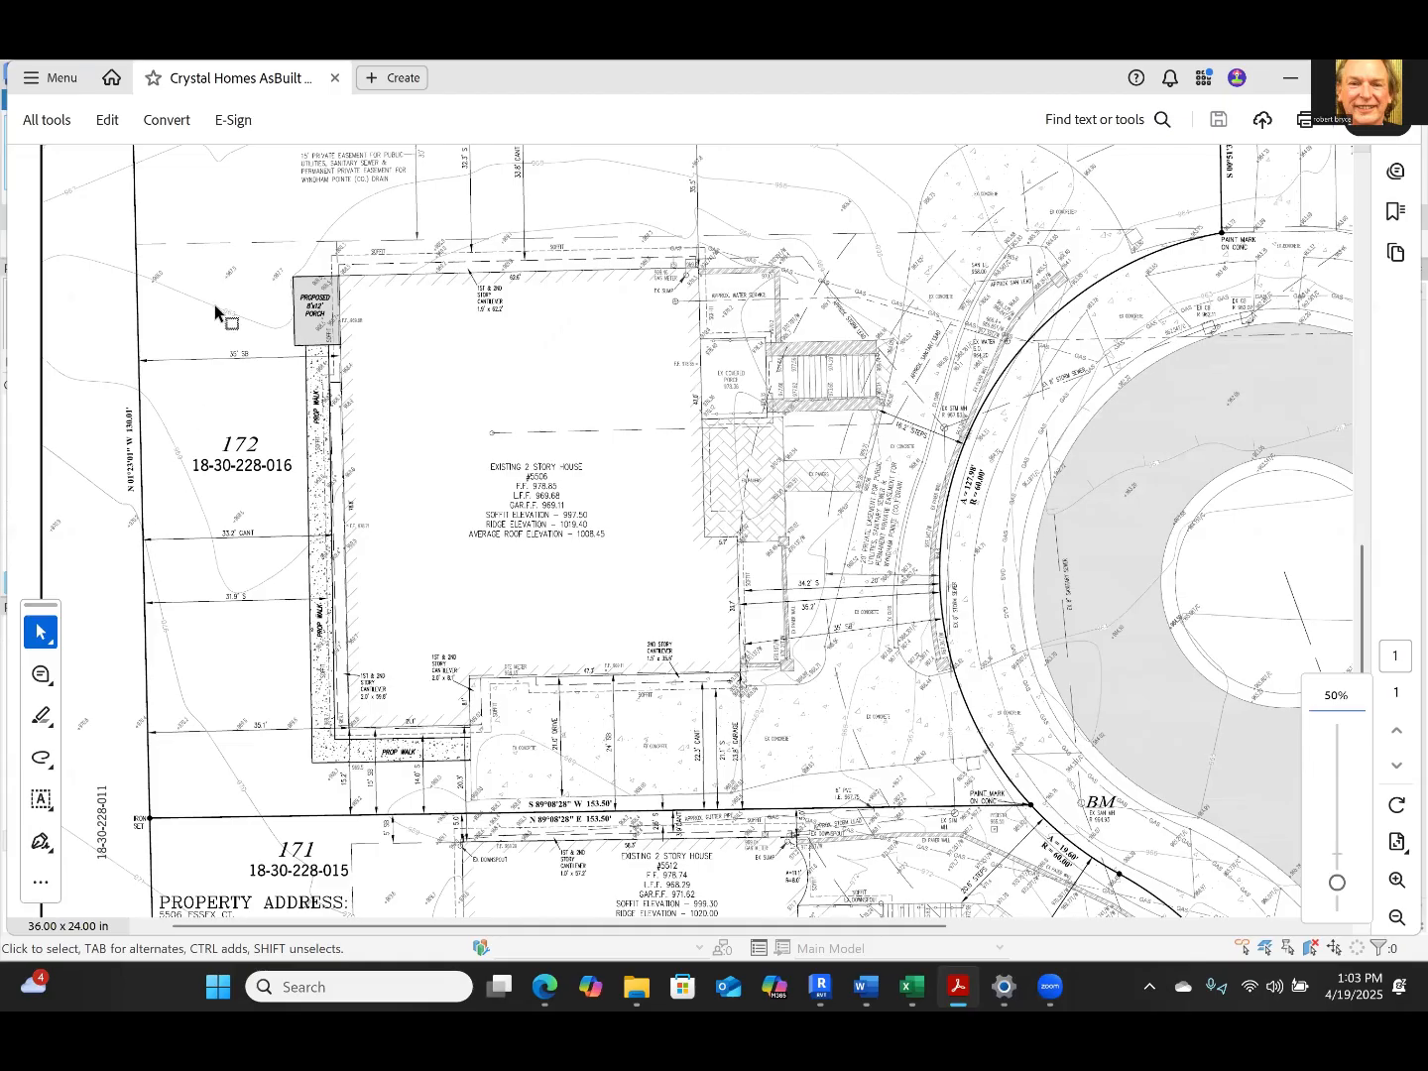
{"action": "scroll", "coordinate": [216, 312], "scroll_direction": "up", "scroll_amount": 3, "text": "ctrl"}
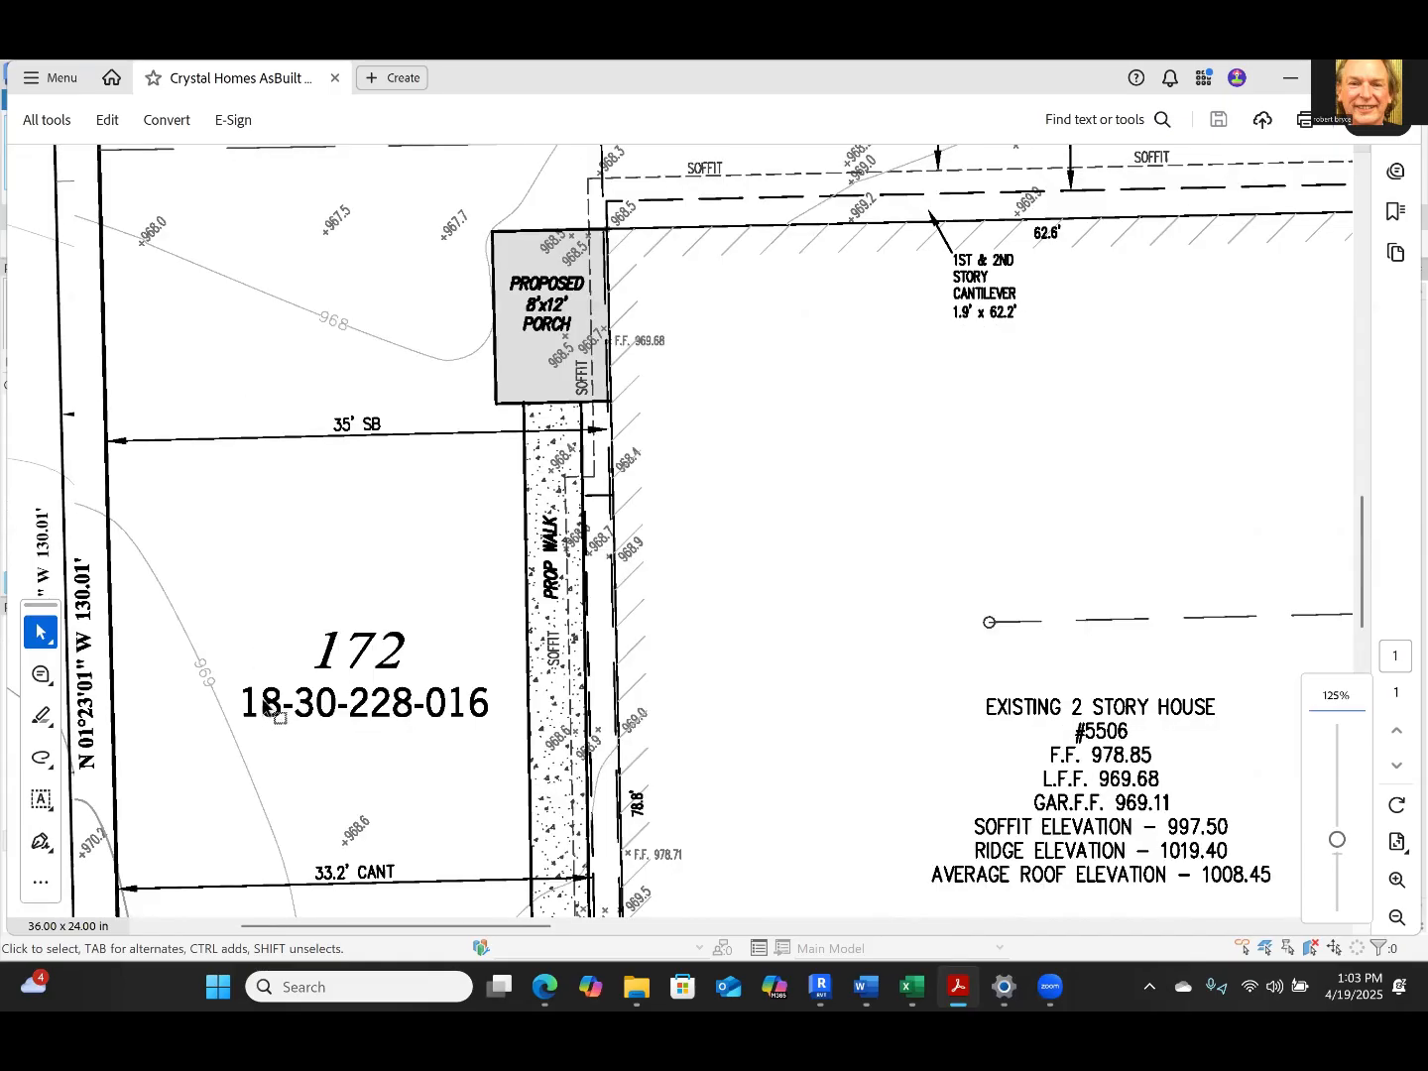
{"action": "scroll", "coordinate": [259, 707], "scroll_direction": "down", "scroll_amount": 2, "text": "ctrl"}
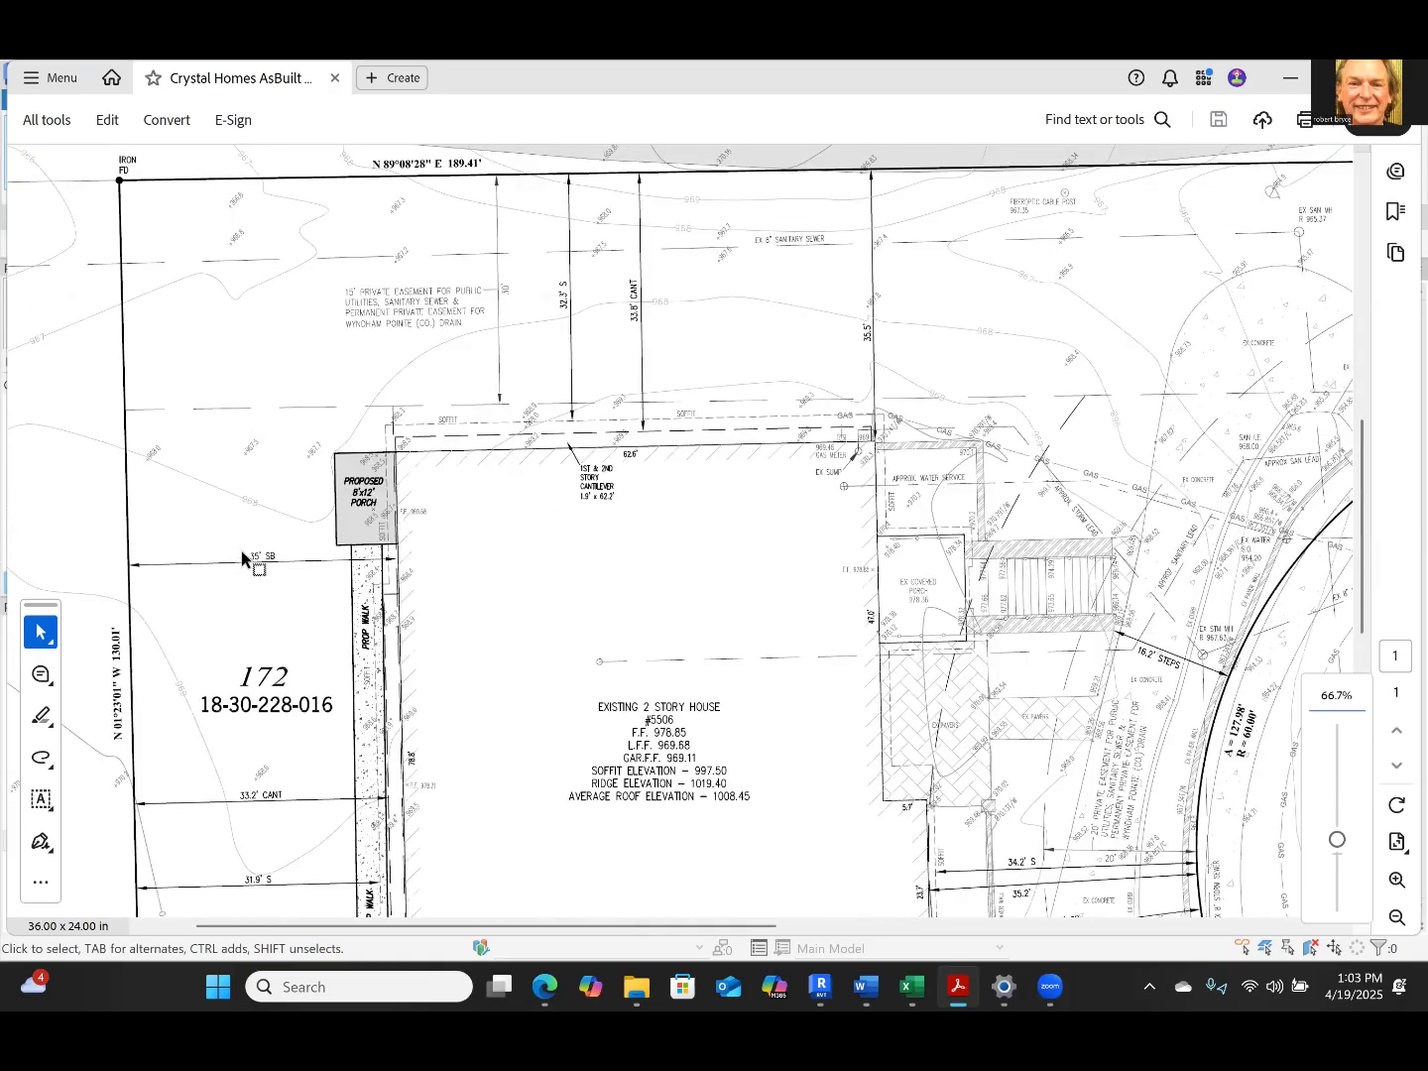
{"action": "scroll", "coordinate": [248, 550], "scroll_direction": "up", "scroll_amount": 2, "text": "ctrl"}
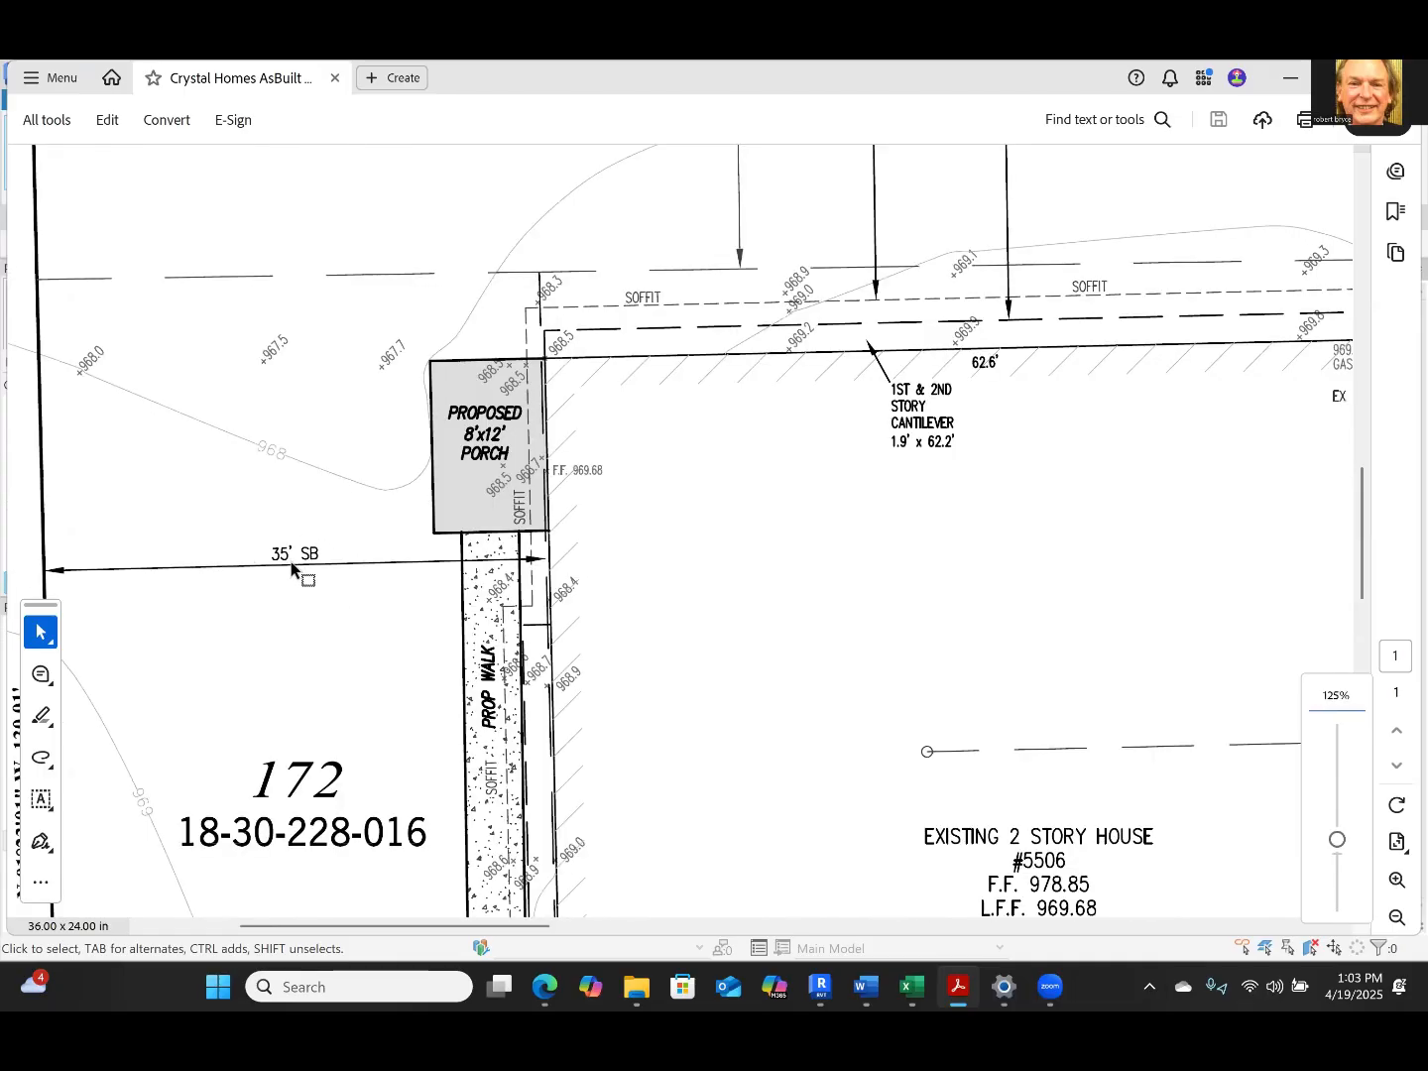
{"action": "scroll", "coordinate": [550, 565], "scroll_direction": "up", "scroll_amount": 3, "text": "ctrl"}
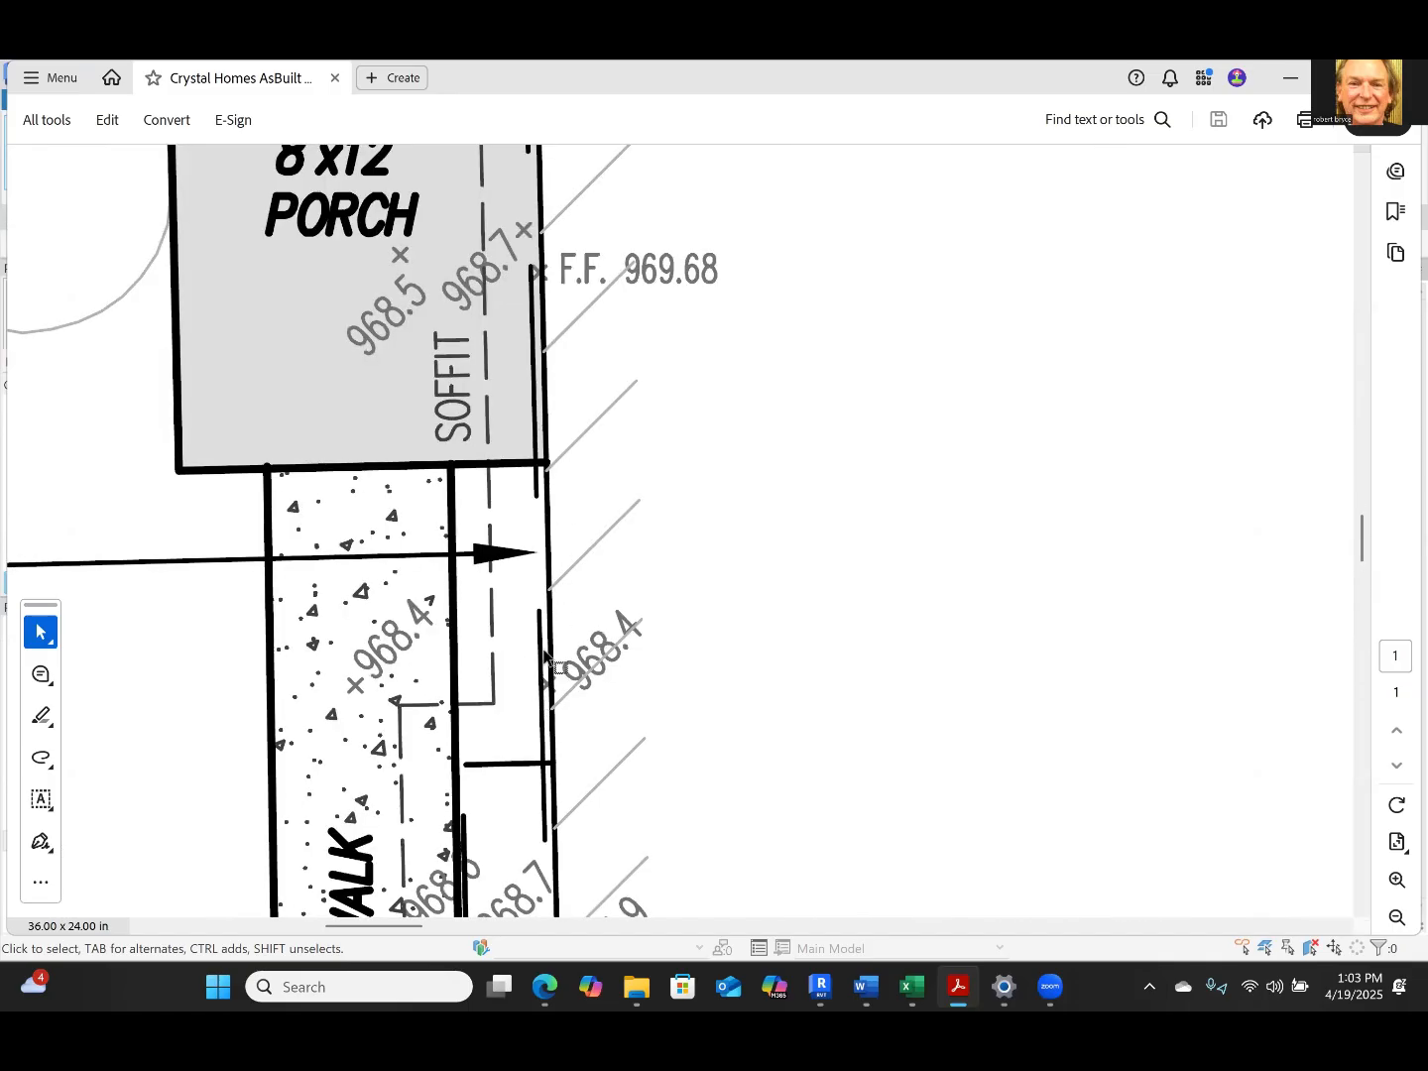
{"action": "scroll", "coordinate": [544, 654], "scroll_direction": "down", "scroll_amount": 4, "text": "ctrl"}
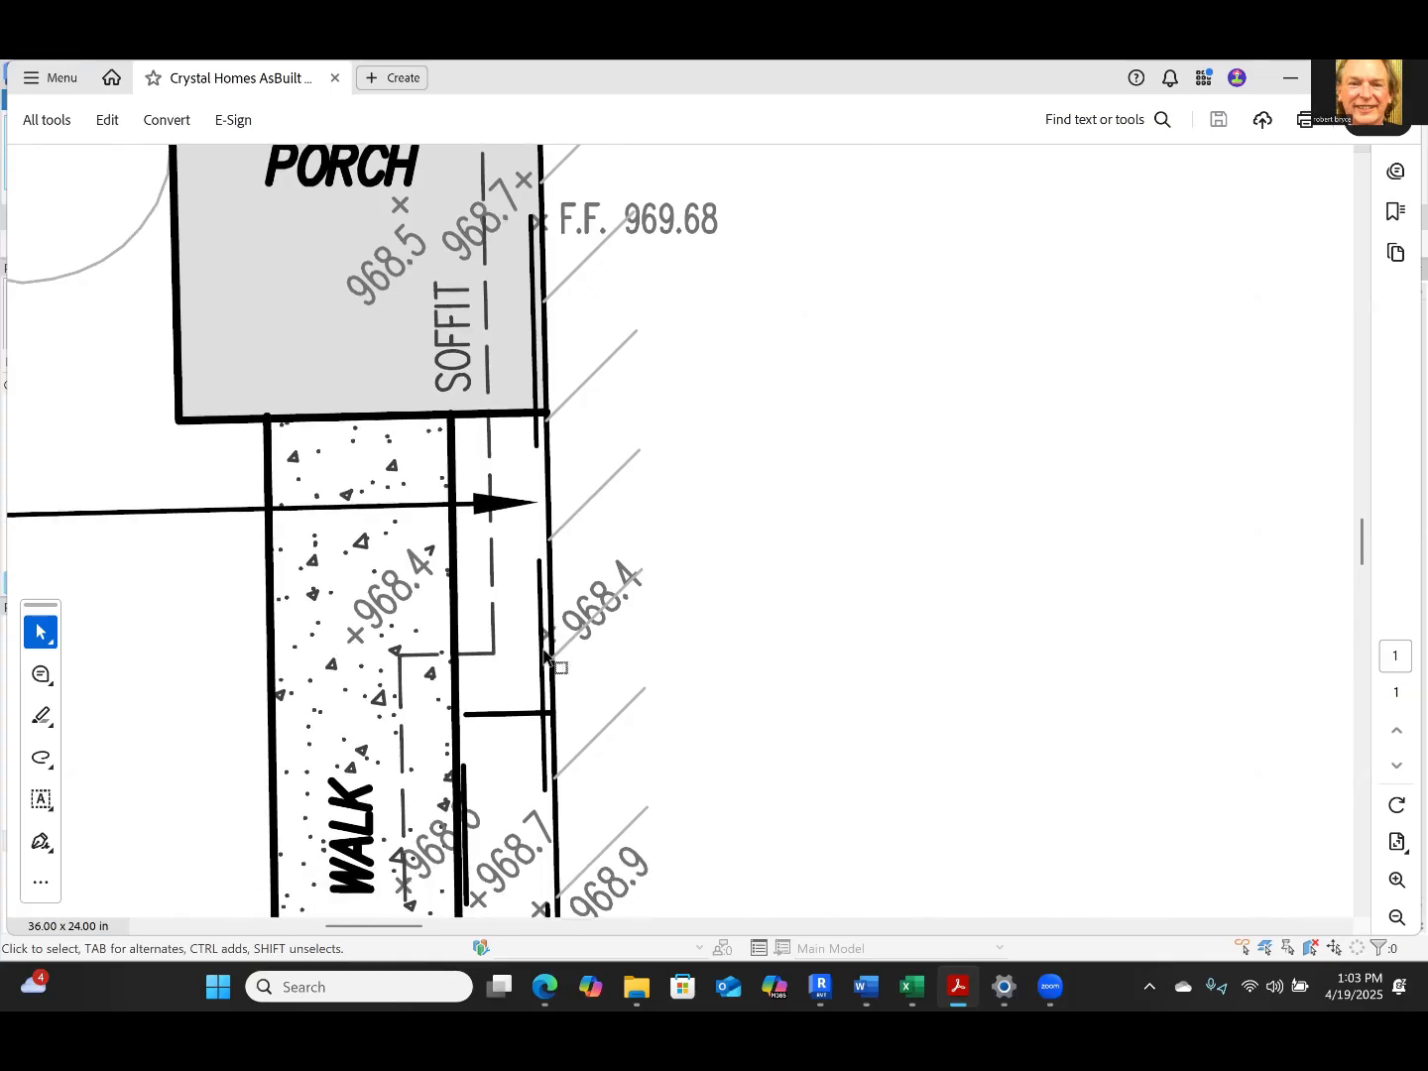
{"action": "scroll", "coordinate": [545, 655], "scroll_direction": "down", "scroll_amount": 5, "text": "ctrl"}
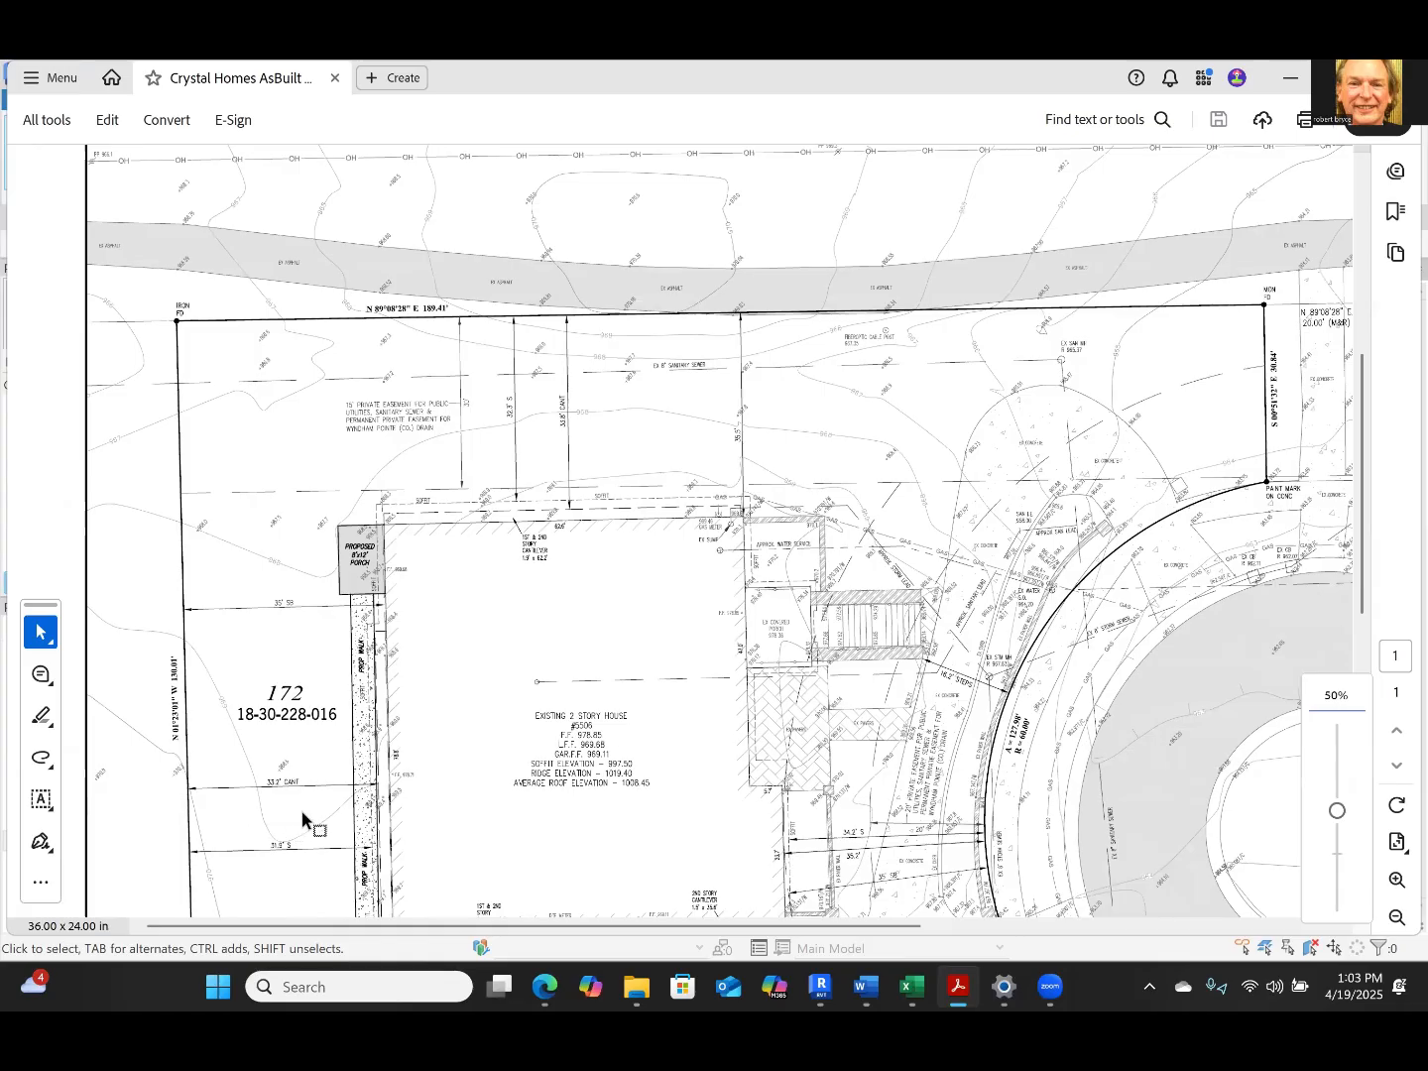
Examine the house's setback dimensions around its southwest corner and along the driveway and garage on the south side
{"action": "scroll", "coordinate": [337, 823], "scroll_direction": "up", "scroll_amount": 1, "text": "ctrl"}
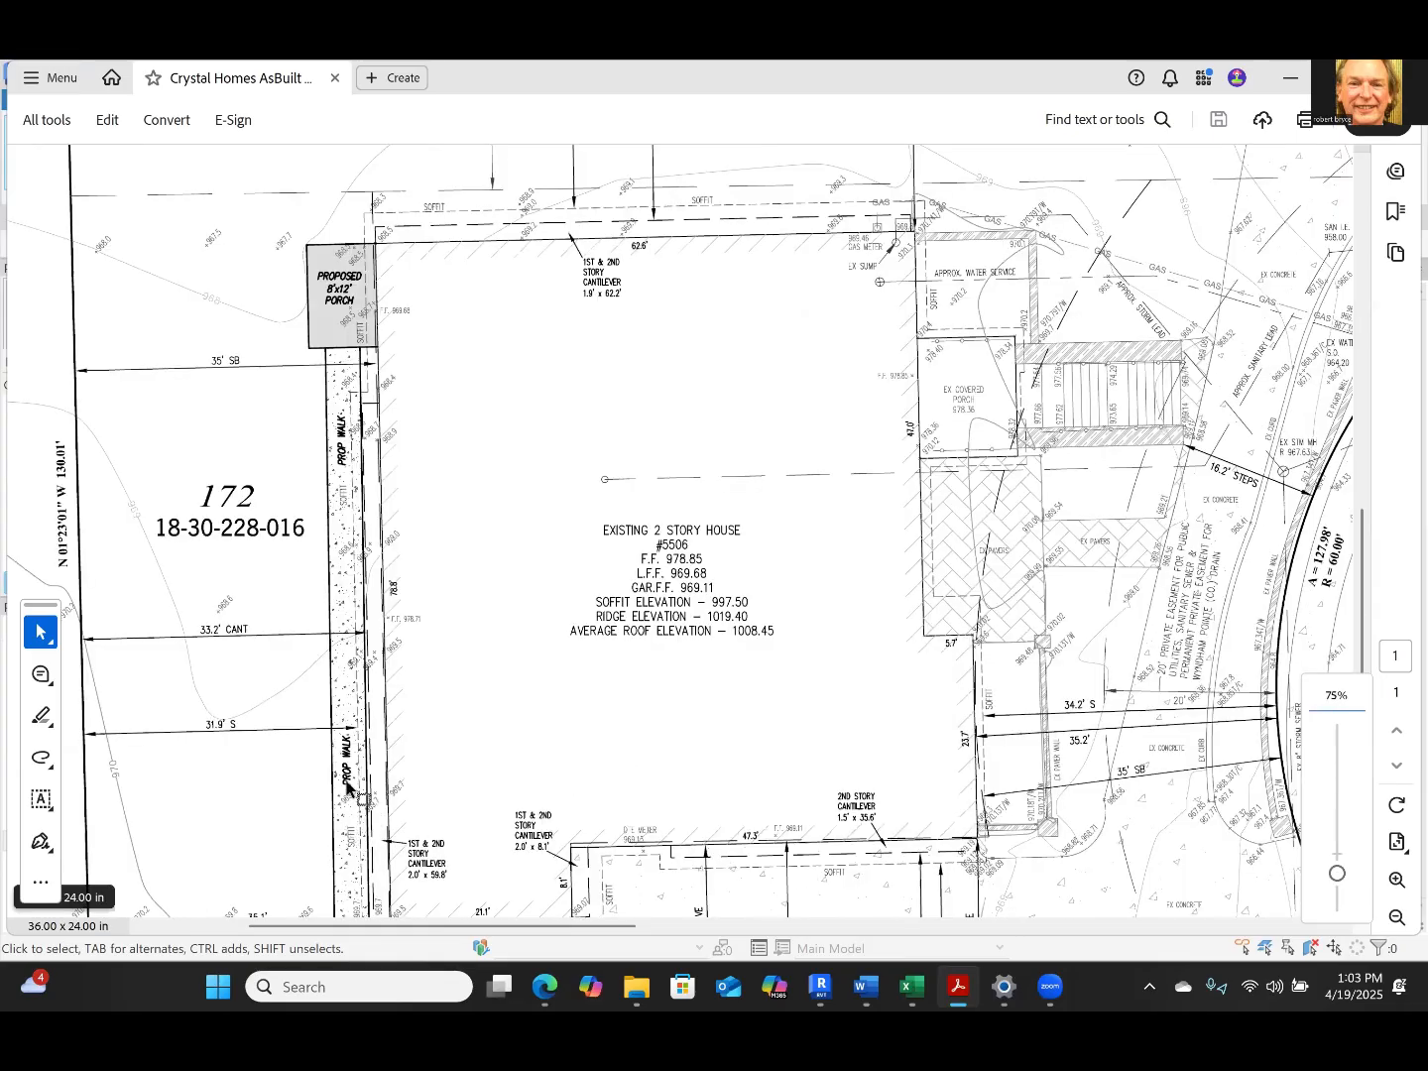
{"action": "scroll", "coordinate": [375, 793], "scroll_direction": "up", "scroll_amount": 1, "text": "ctrl"}
{"action": "scroll", "coordinate": [377, 796], "scroll_direction": "up", "scroll_amount": 2, "text": "ctrl"}
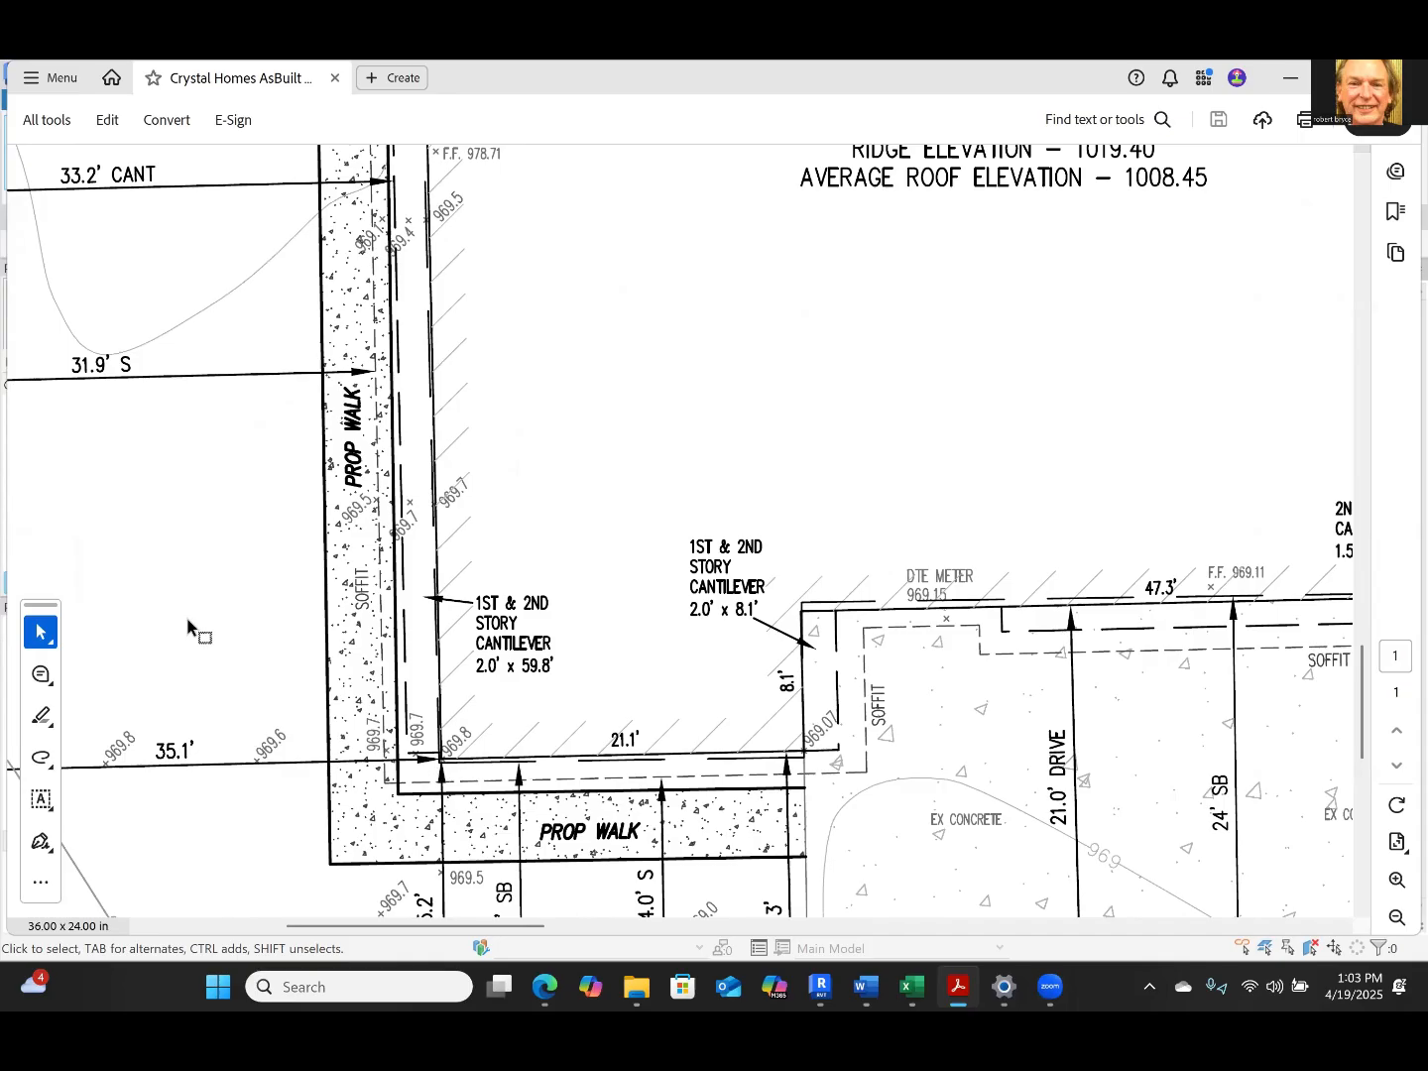
{"action": "scroll", "coordinate": [188, 625], "scroll_direction": "down", "scroll_amount": 1, "text": "ctrl"}
{"action": "scroll", "coordinate": [188, 625], "scroll_direction": "down", "scroll_amount": 2, "text": "ctrl"}
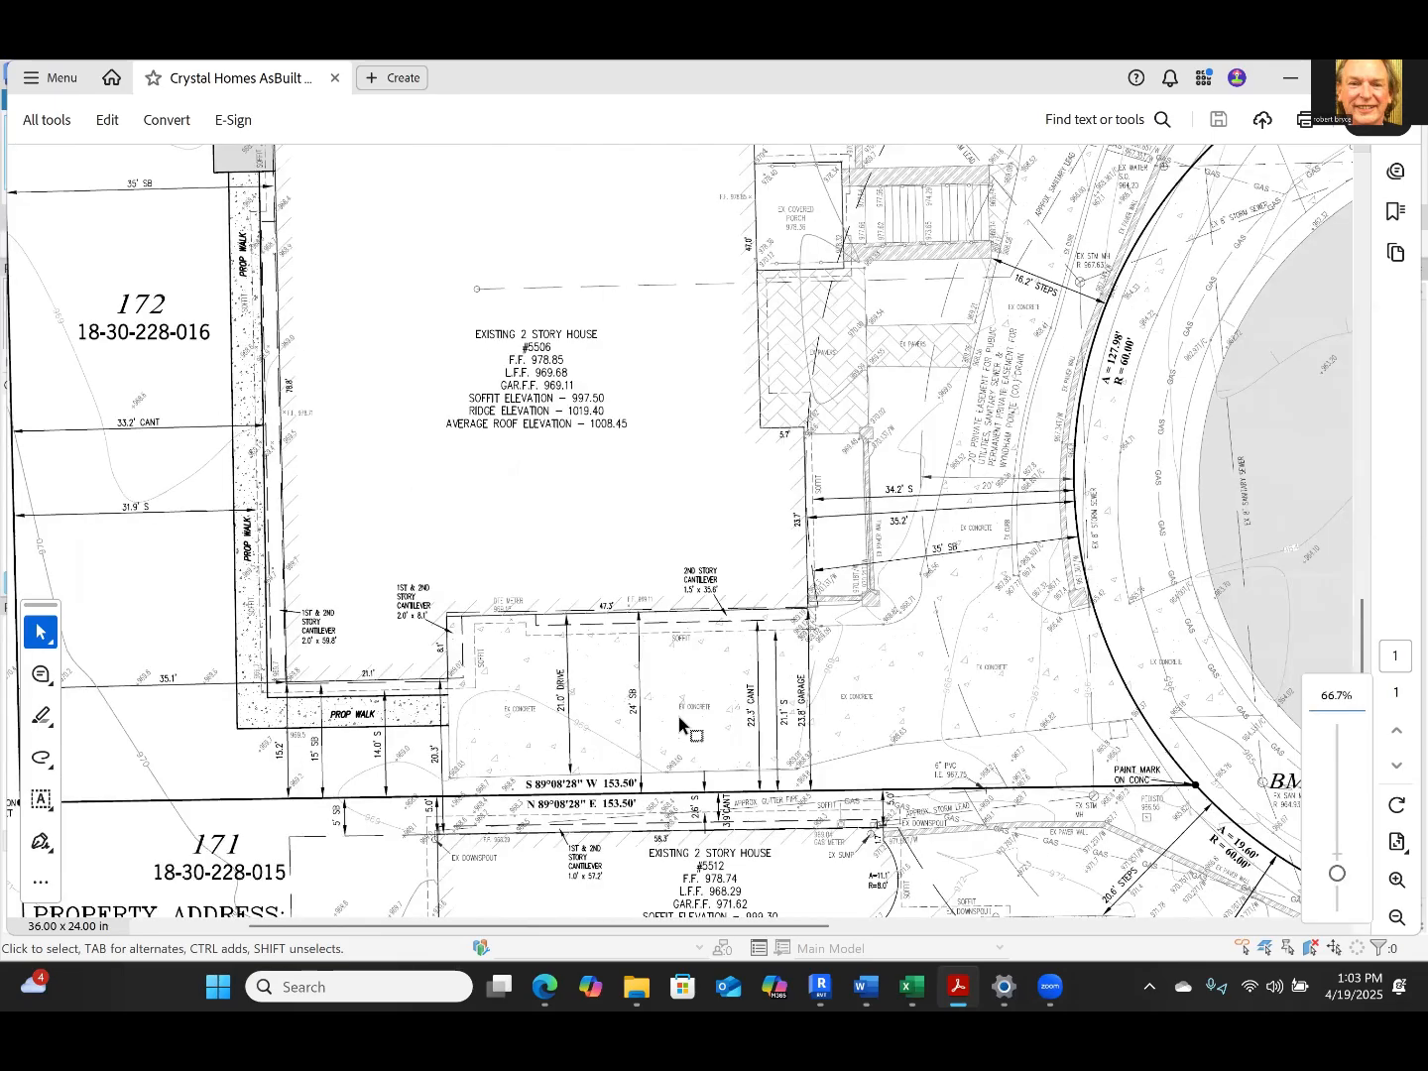
{"action": "key", "text": "ctrl+0"}
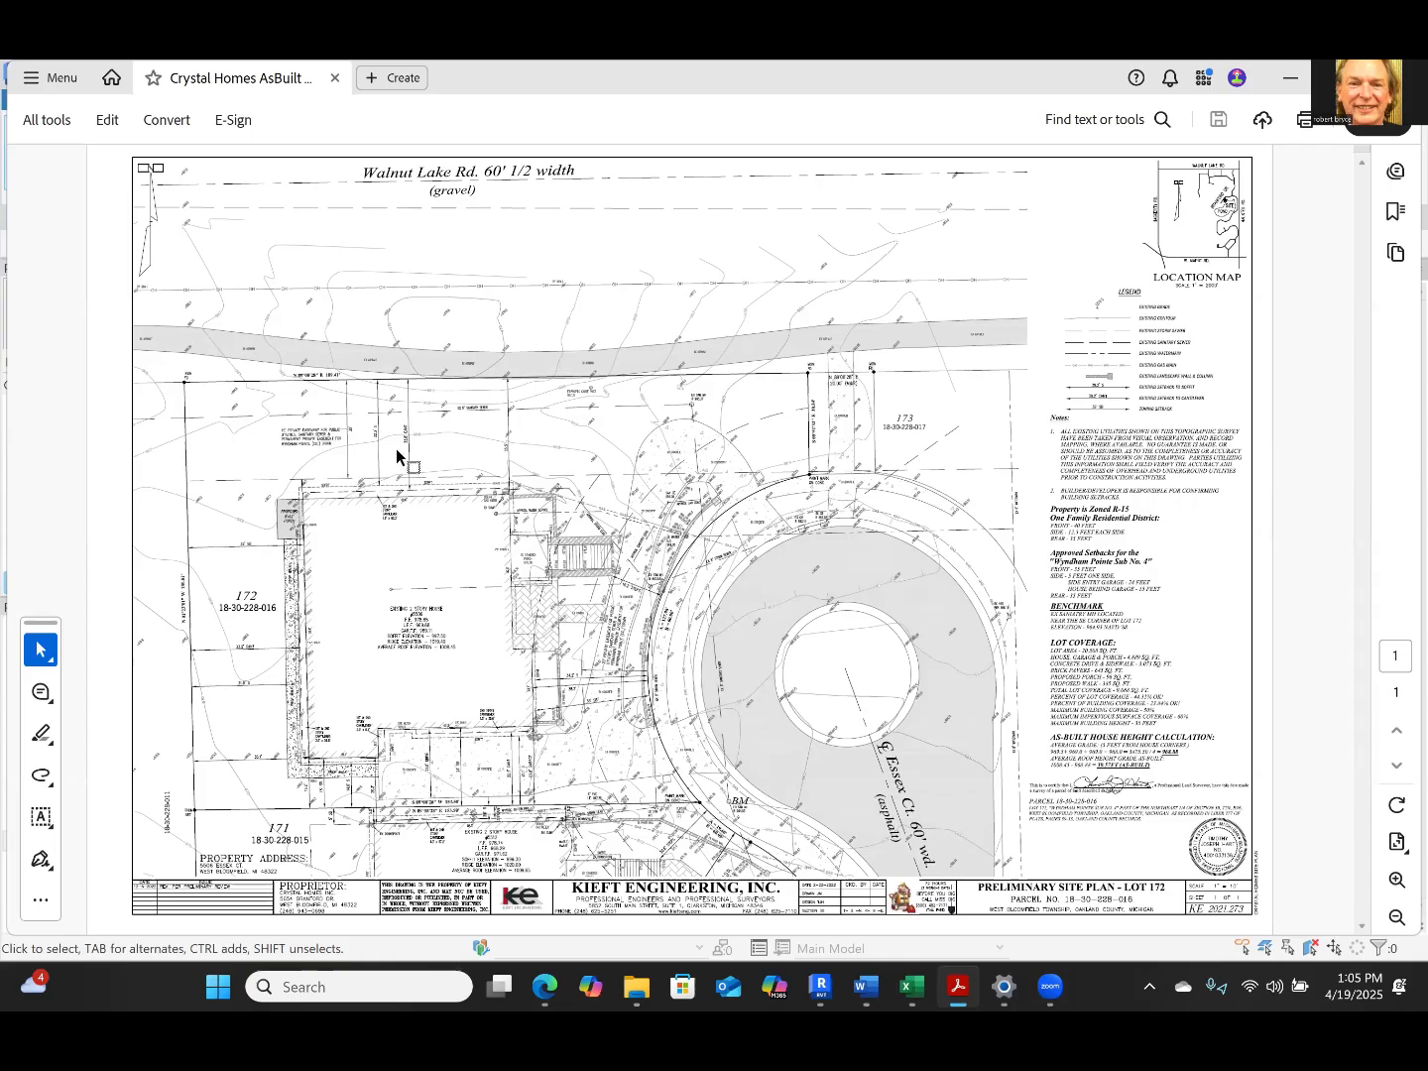
Examine the 30' dimension and the soffit, cantilever and wall setbacks north of the house, and the area around the covered porch
{"action": "scroll", "coordinate": [395, 449], "scroll_direction": "up", "scroll_amount": 1, "text": "ctrl"}
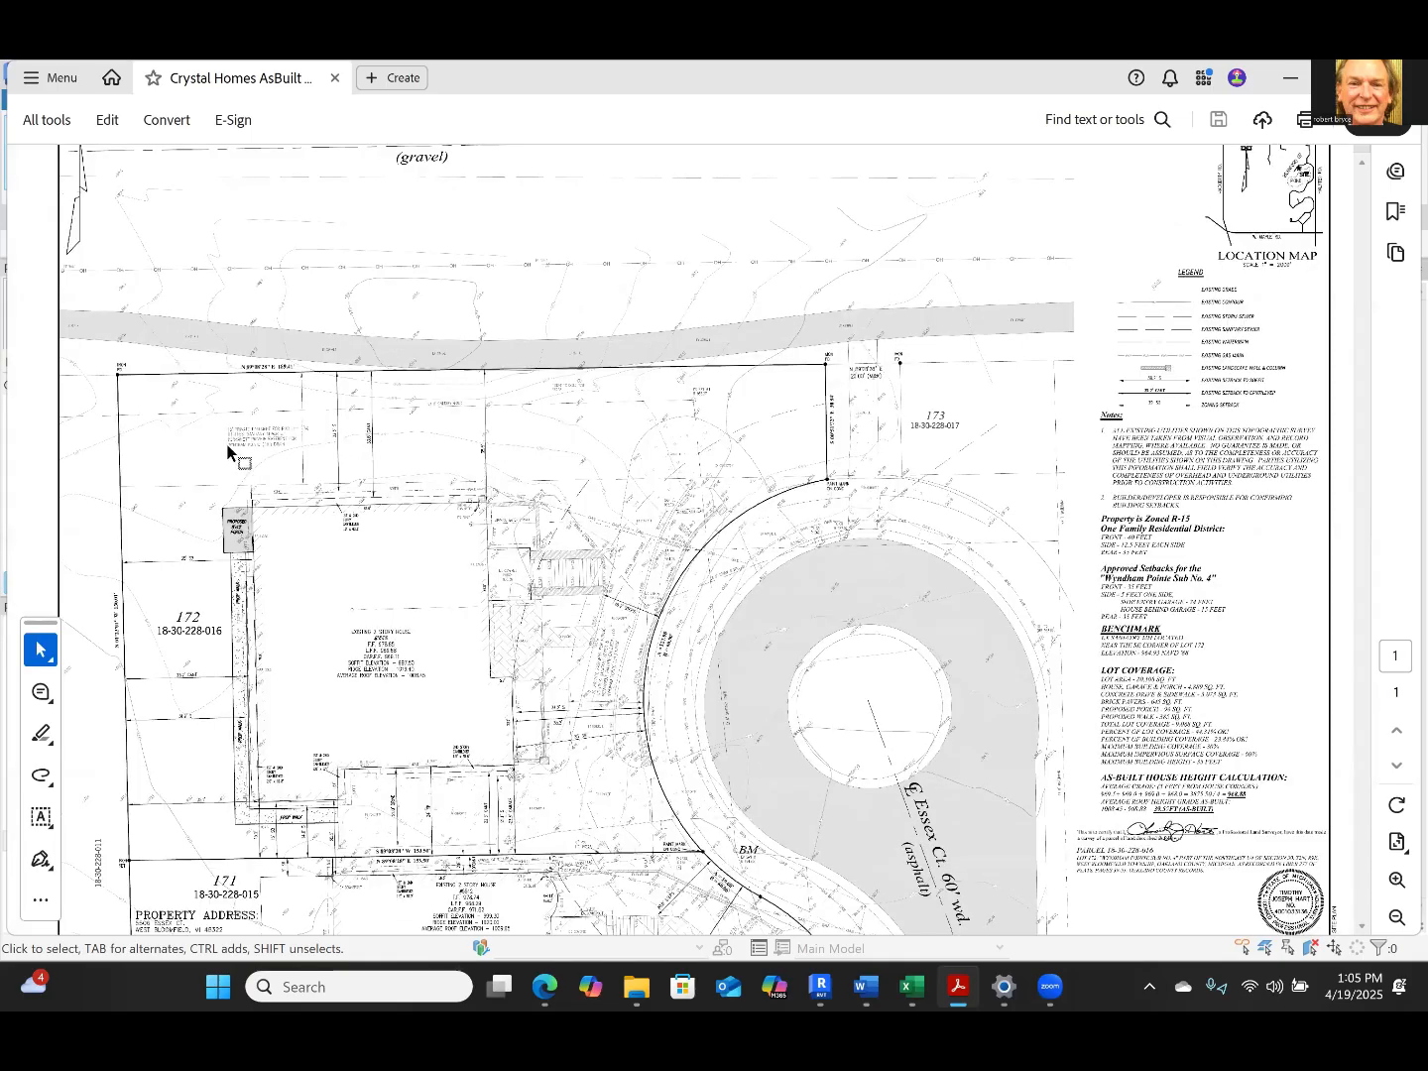
{"action": "scroll", "coordinate": [56, 272], "scroll_direction": "up", "scroll_amount": 3, "text": "ctrl"}
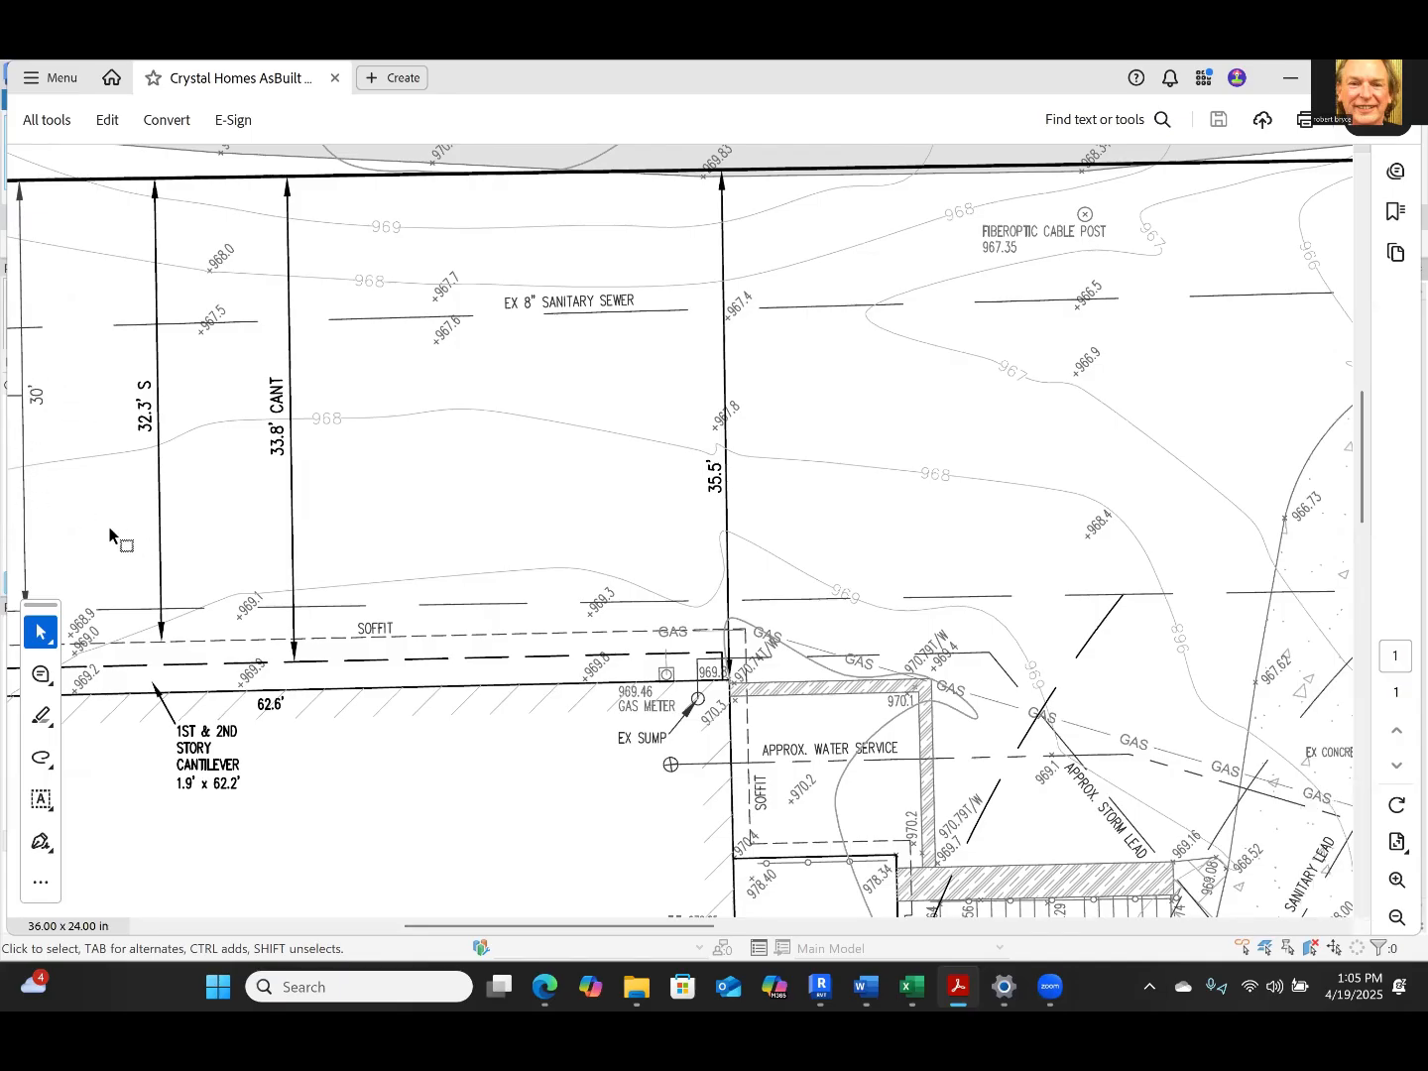
{"action": "scroll", "coordinate": [79, 530], "scroll_direction": "down", "scroll_amount": 1, "text": "ctrl"}
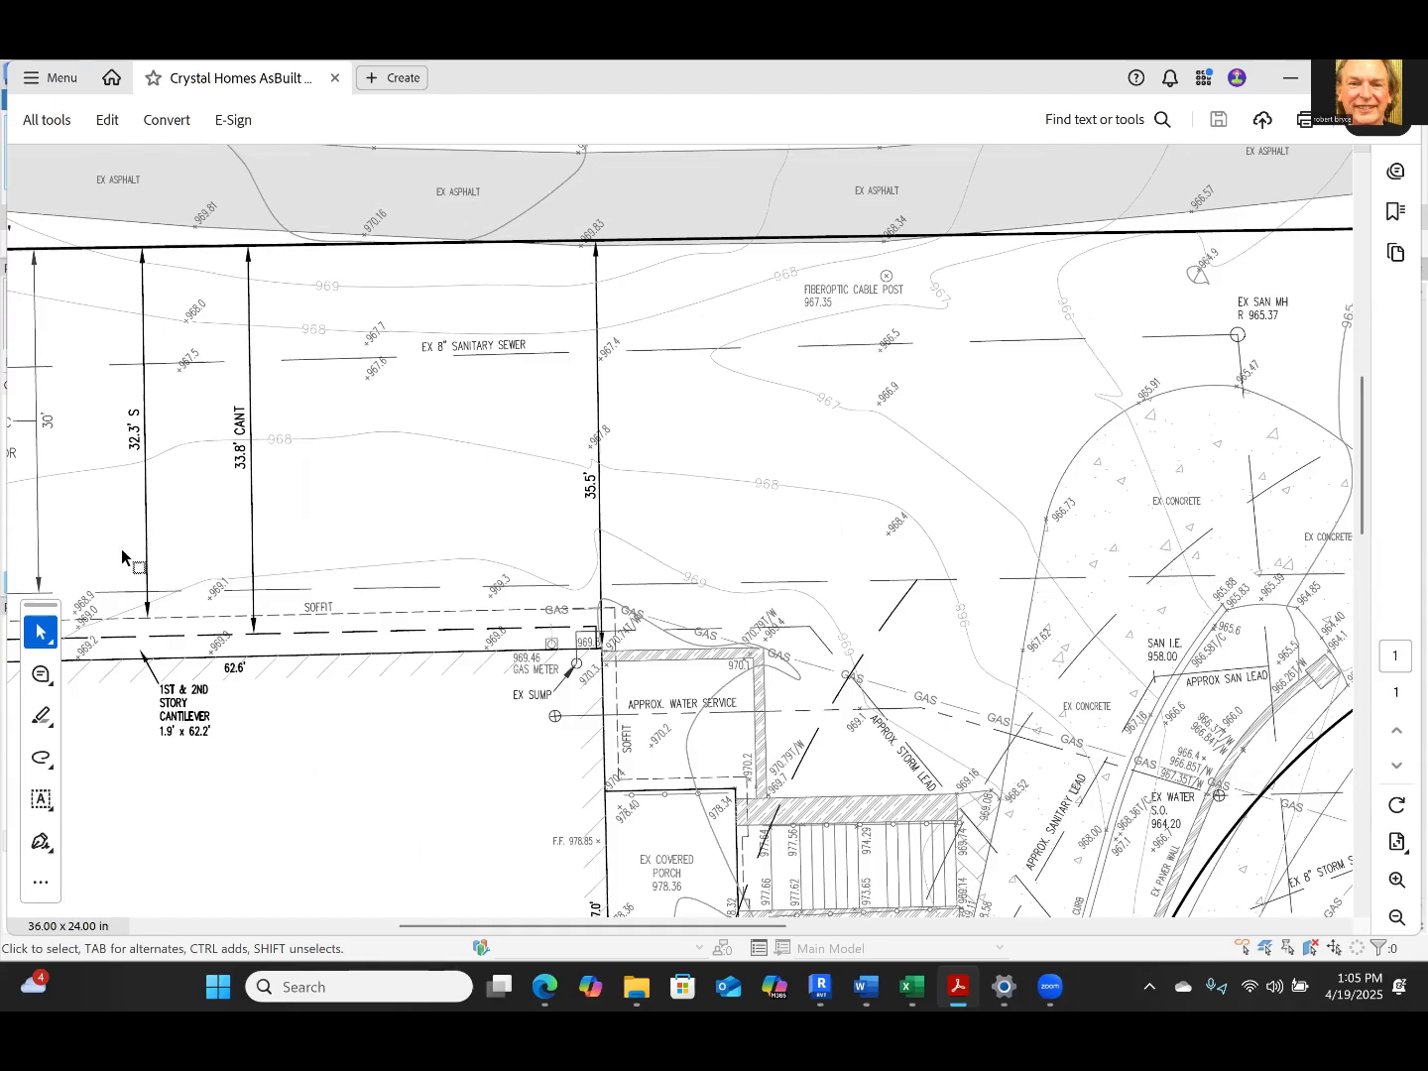
{"action": "scroll", "coordinate": [121, 556], "scroll_direction": "down", "scroll_amount": 2, "text": "ctrl"}
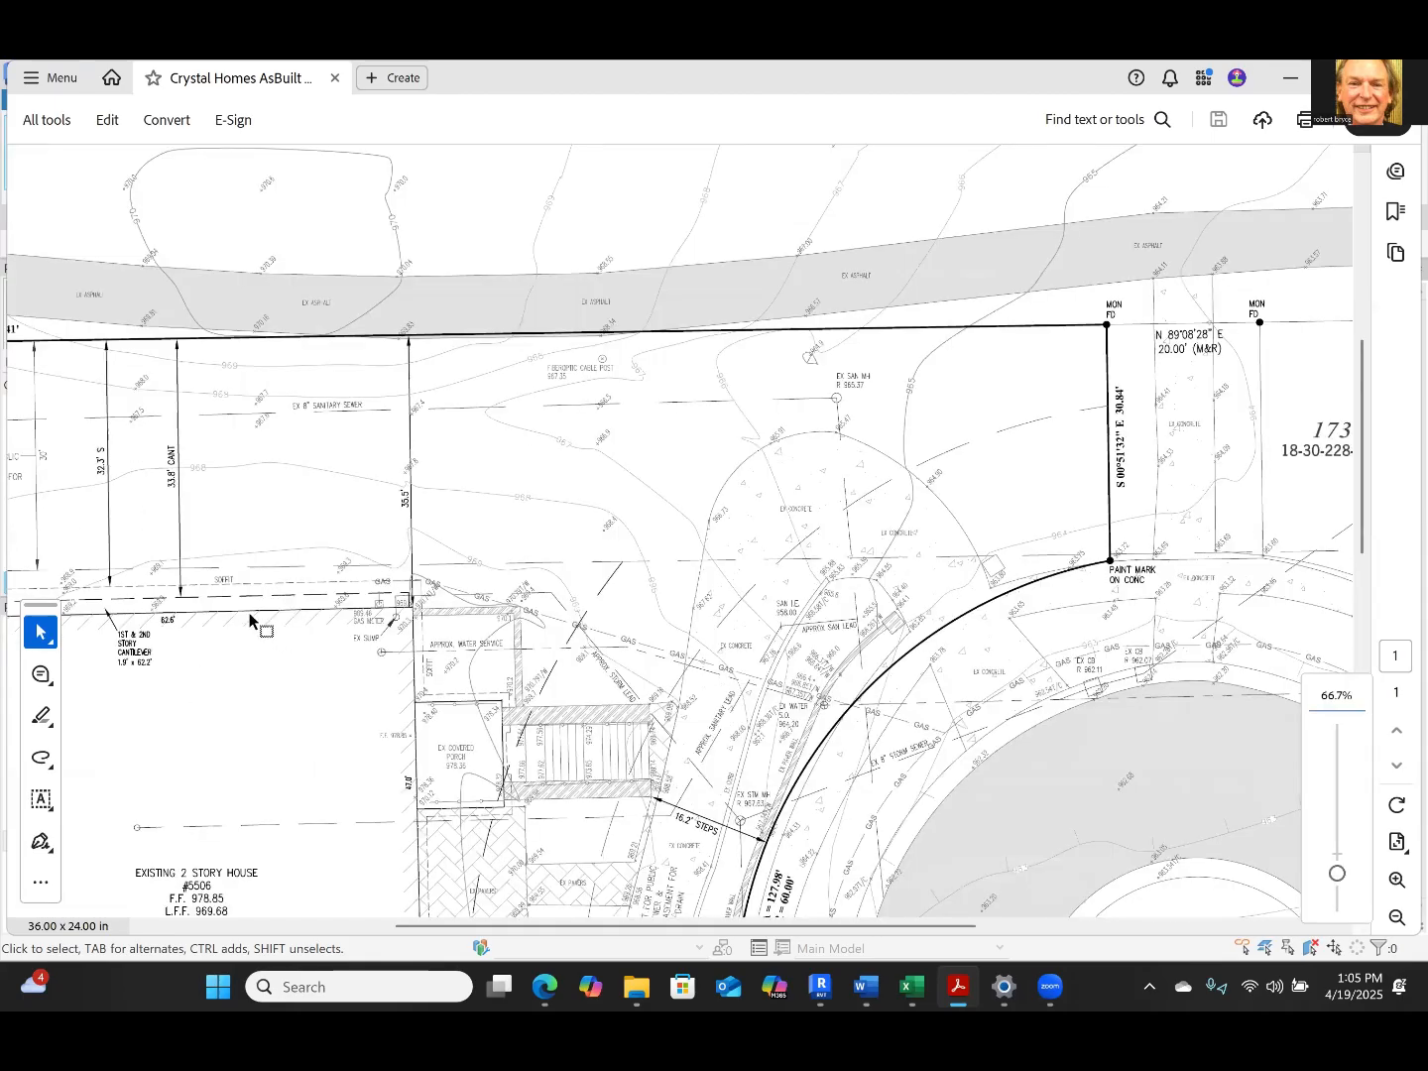
{"action": "scroll", "coordinate": [40, 445], "scroll_direction": "up", "scroll_amount": 1, "text": "ctrl"}
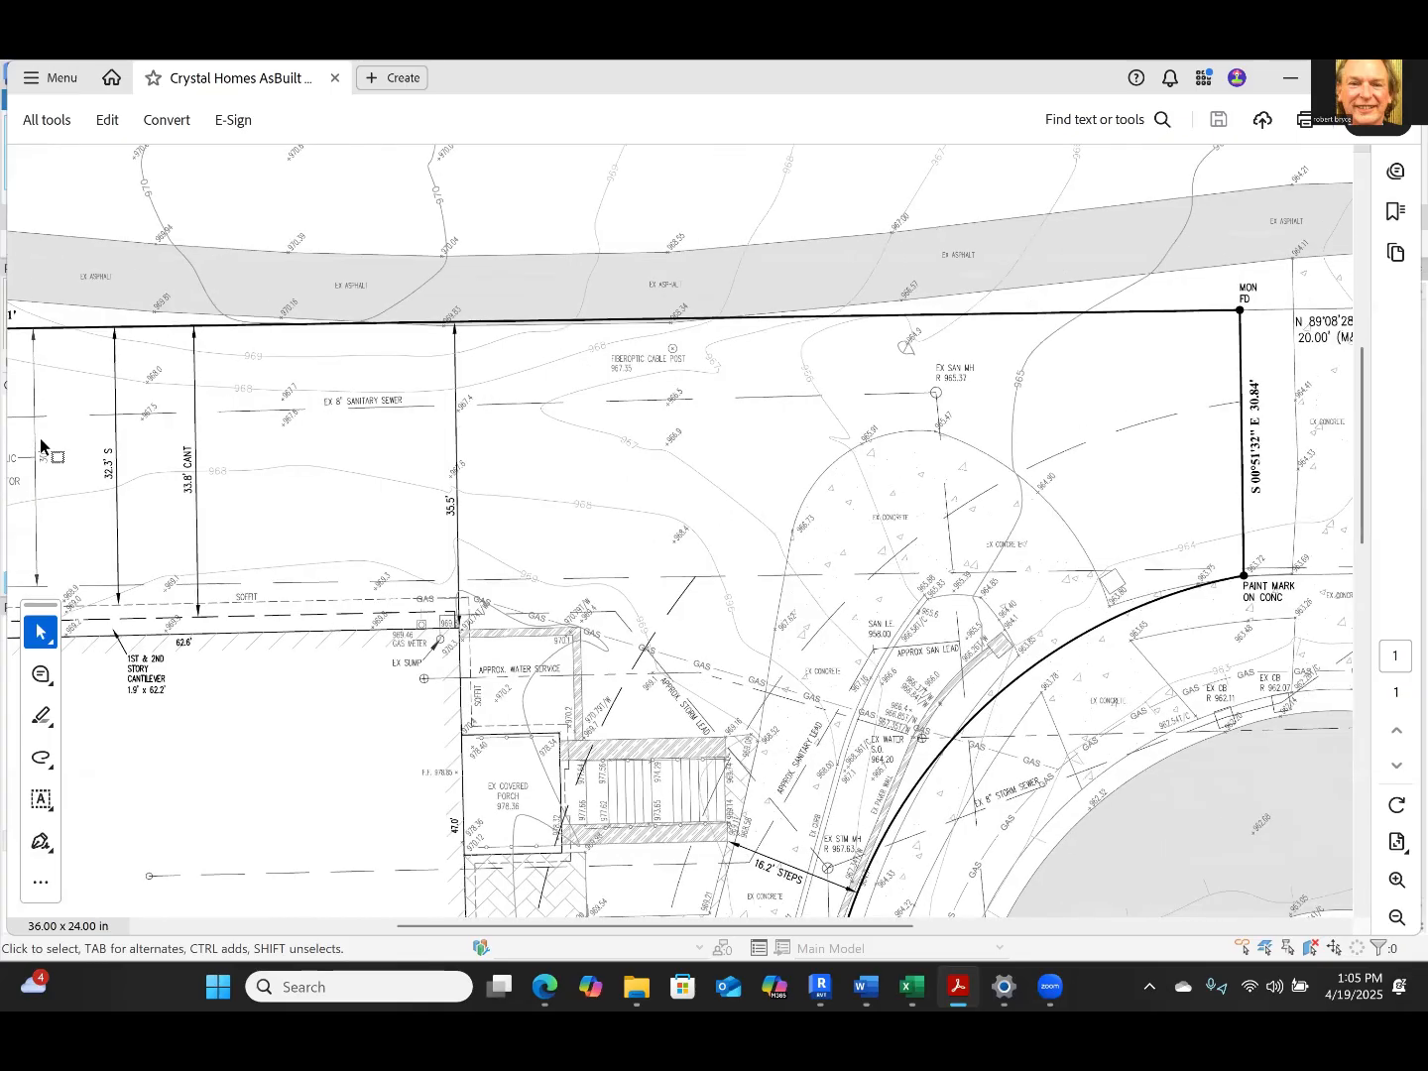
{"action": "scroll", "coordinate": [121, 461], "scroll_direction": "up", "scroll_amount": 1, "text": "ctrl"}
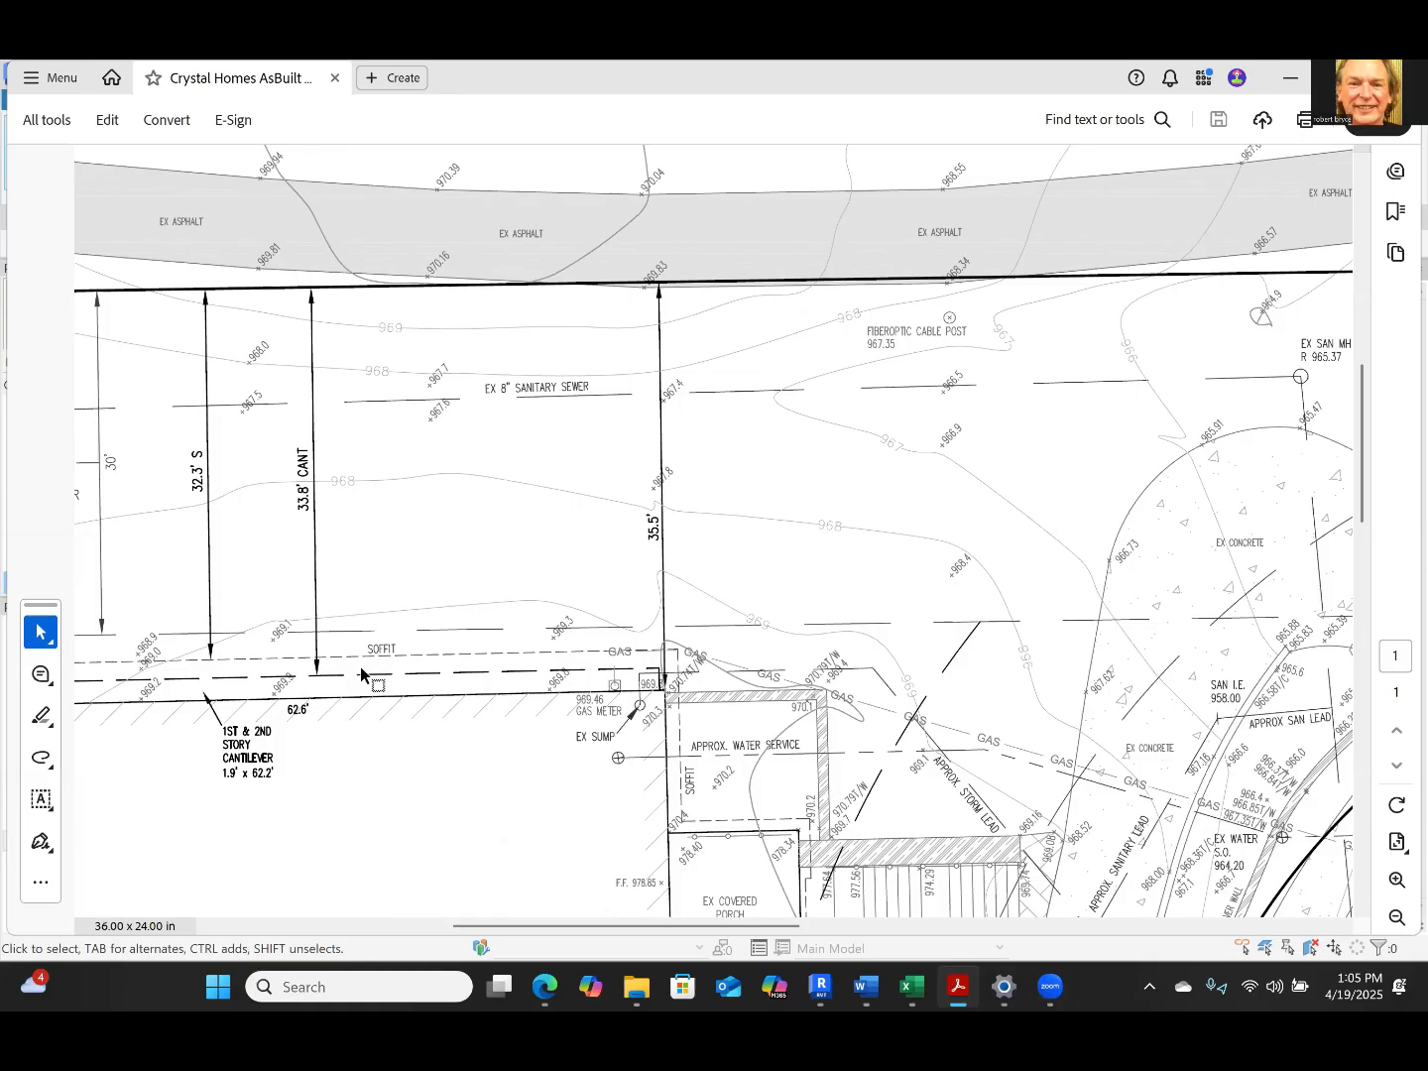
{"action": "scroll", "coordinate": [461, 721], "scroll_direction": "down", "scroll_amount": 3}
{"action": "scroll", "coordinate": [461, 722], "scroll_direction": "down", "scroll_amount": 1}
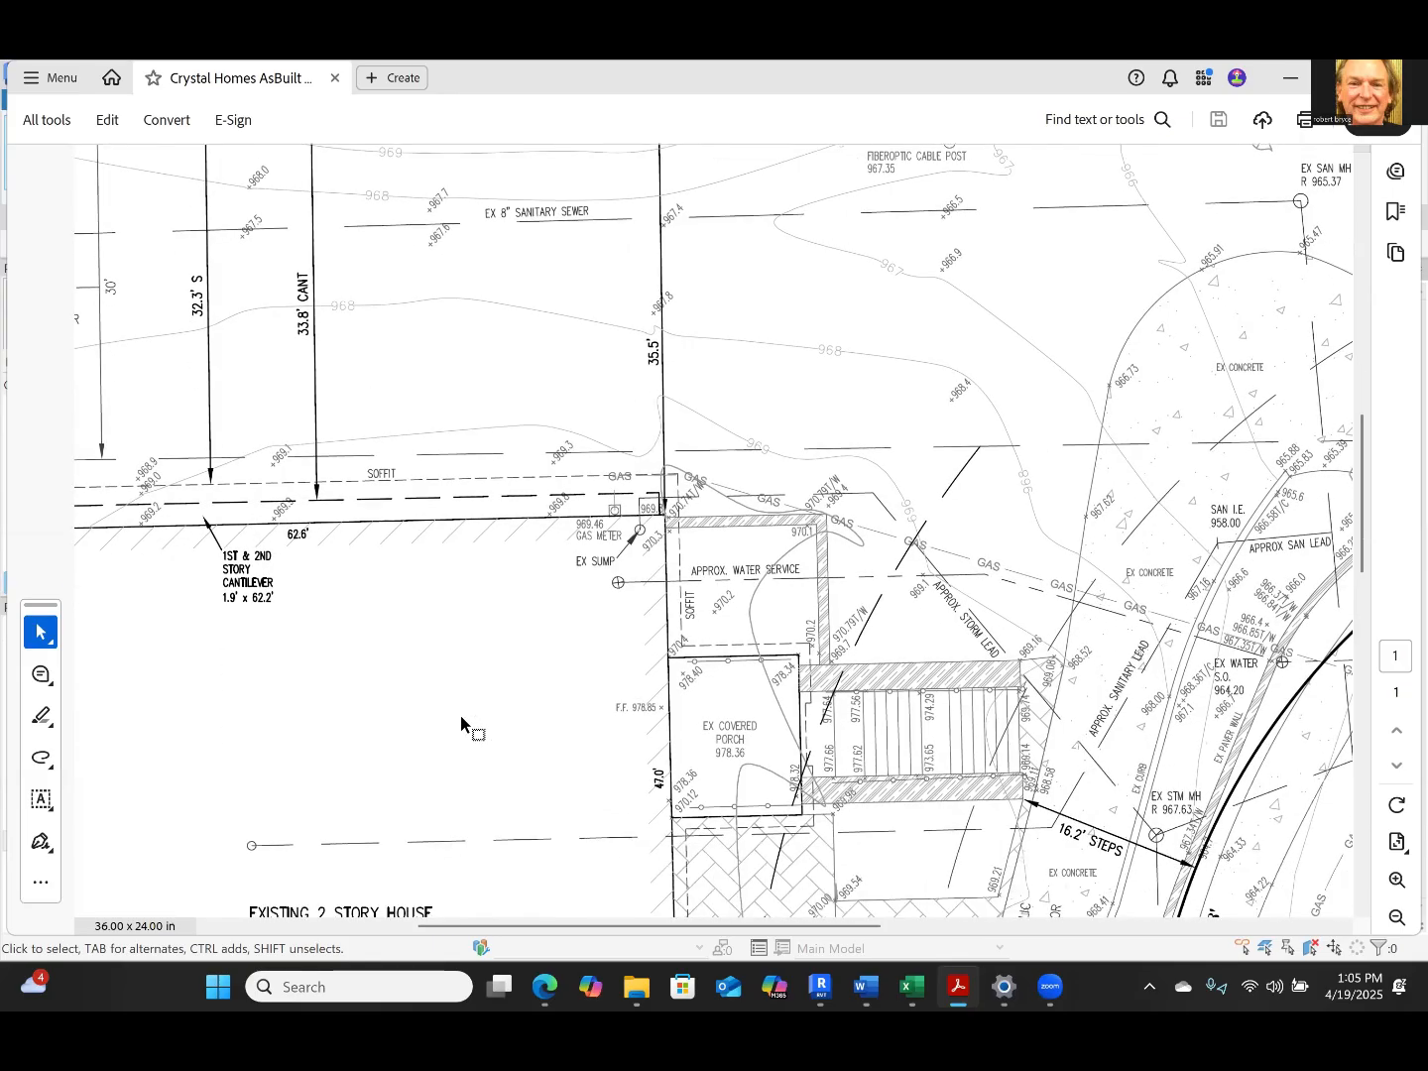
{"action": "scroll", "coordinate": [463, 724], "scroll_direction": "down", "scroll_amount": 2, "text": "ctrl"}
{"action": "scroll", "coordinate": [665, 589], "scroll_direction": "down", "scroll_amount": 3, "text": "ctrl"}
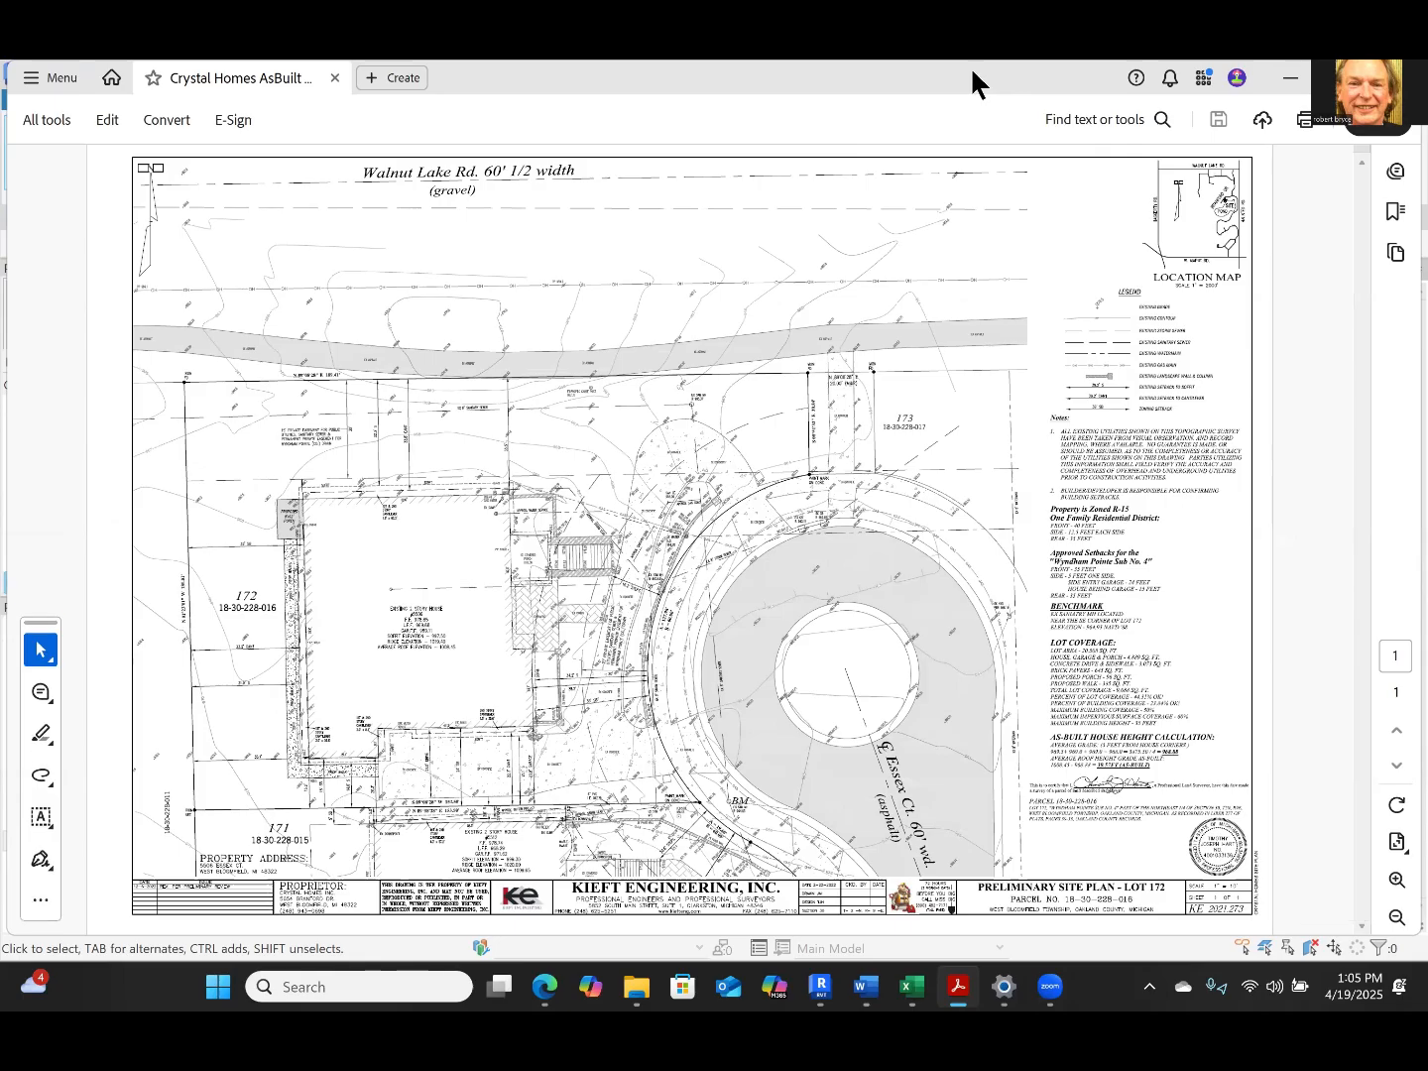
Switch to Revit's Site floor plan and bring the house outline into view with open space around it
{"action": "key", "text": "alt+Tab"}
{"action": "scroll", "coordinate": [860, 728], "scroll_direction": "up", "scroll_amount": 2}
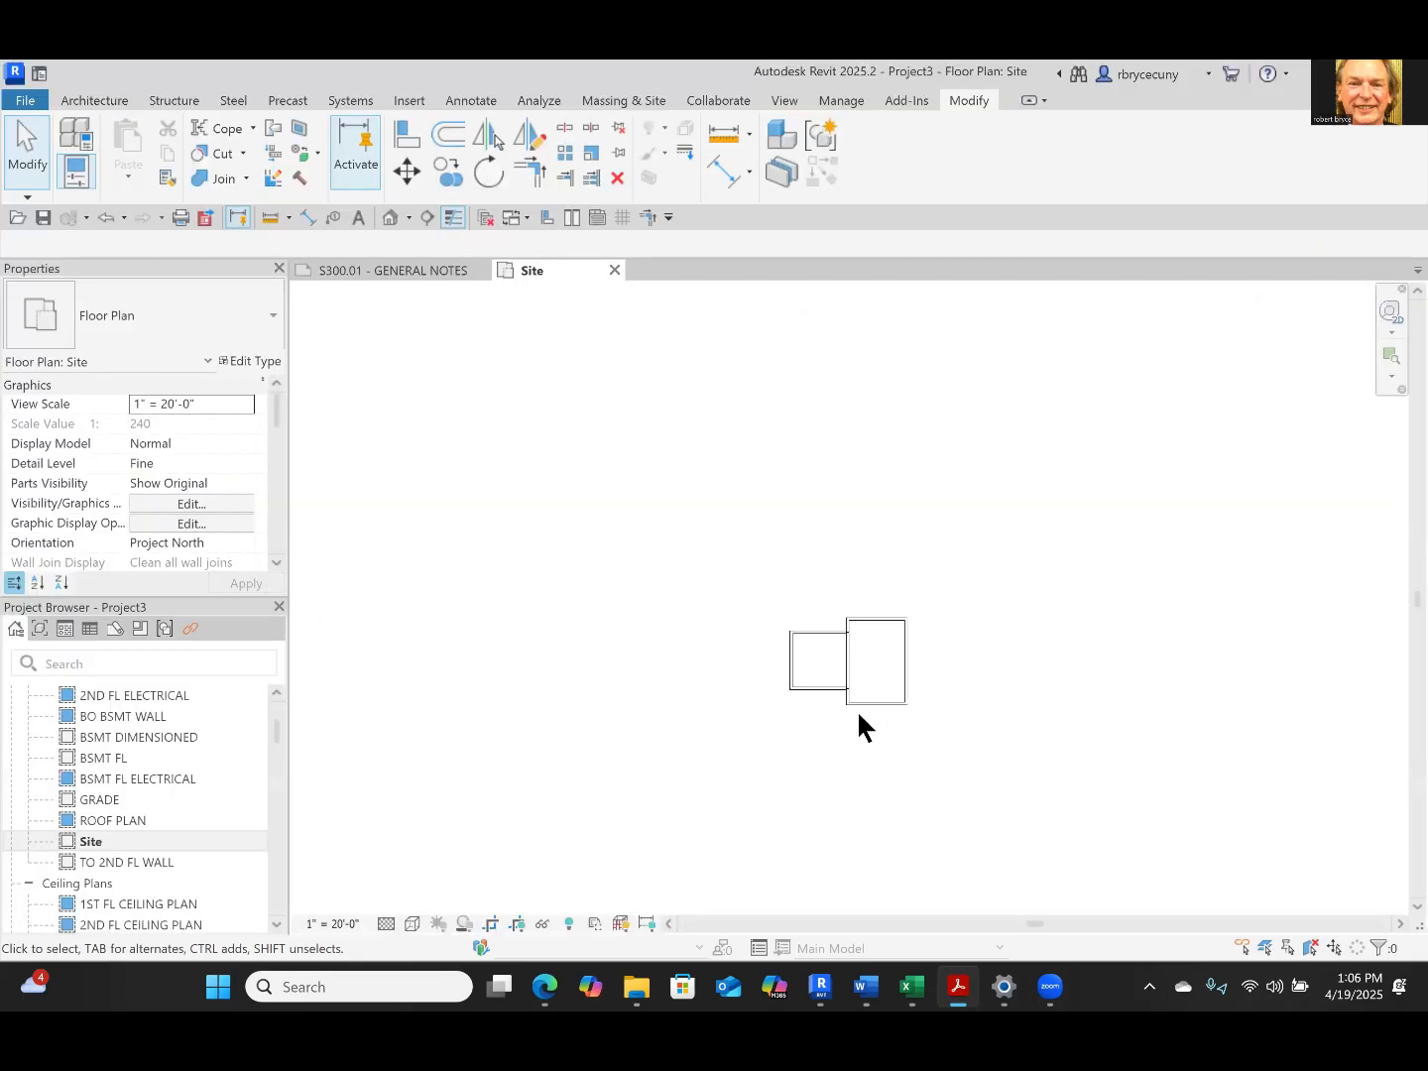
{"action": "middle_click_drag", "start_coordinate": [694, 788], "coordinate": [545, 764]}
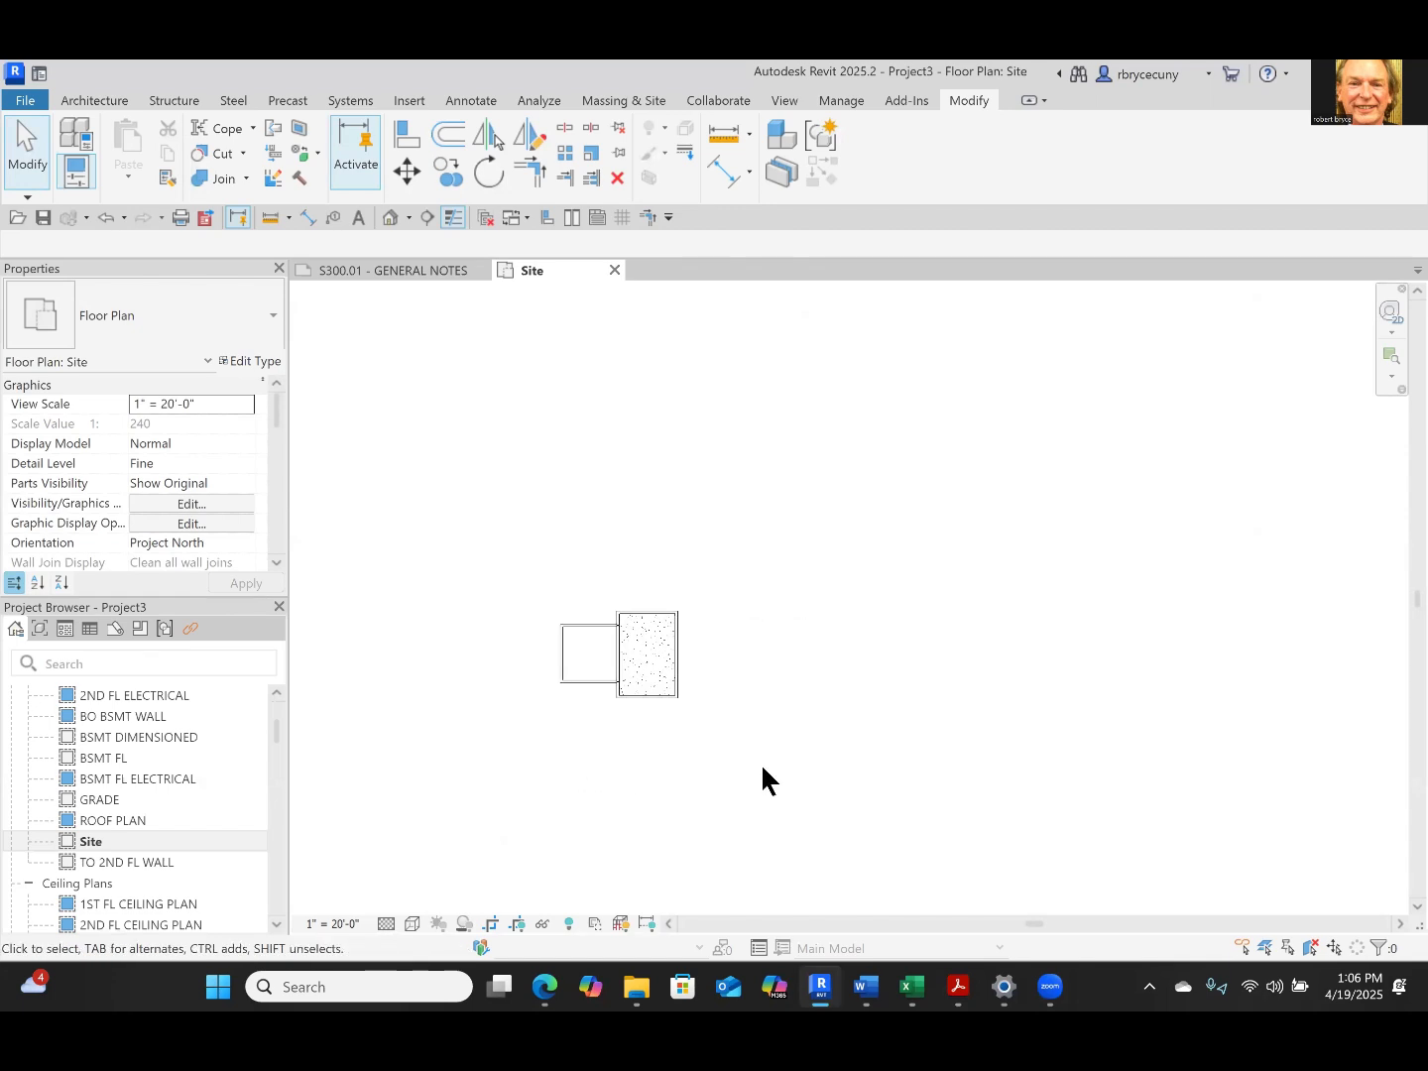
{"action": "middle_click_drag", "start_coordinate": [788, 778], "coordinate": [918, 788]}
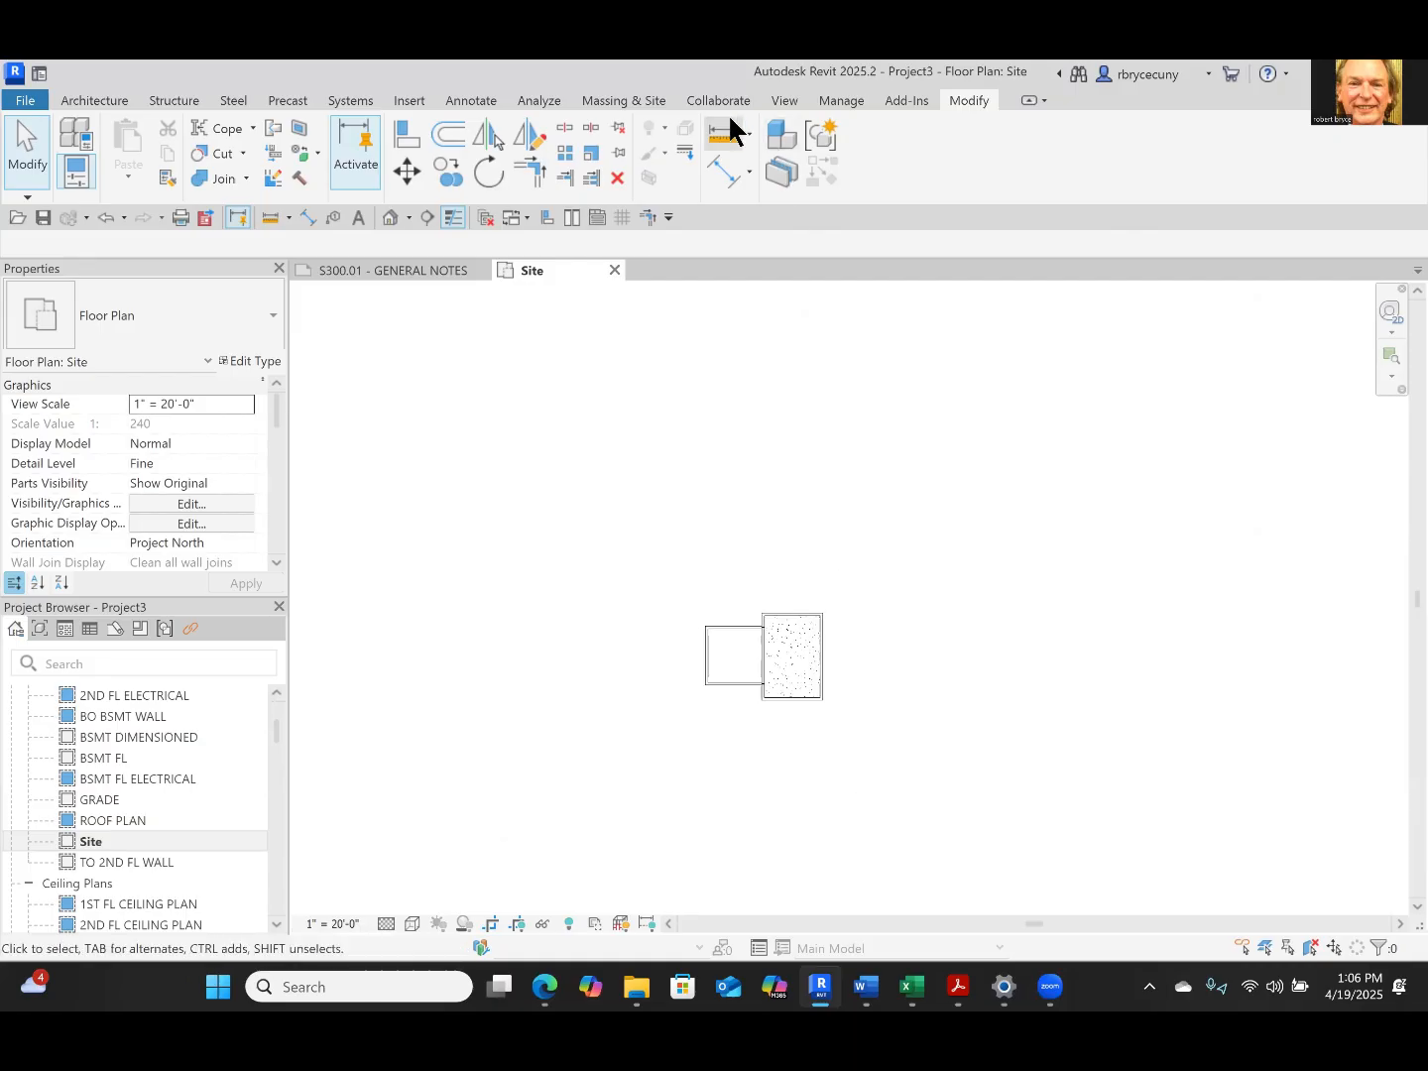
Create a property line by sketching a closed rectangle about 128 ft wide by 132 ft high around the house
{"action": "left_click", "coordinate": [640, 101]}
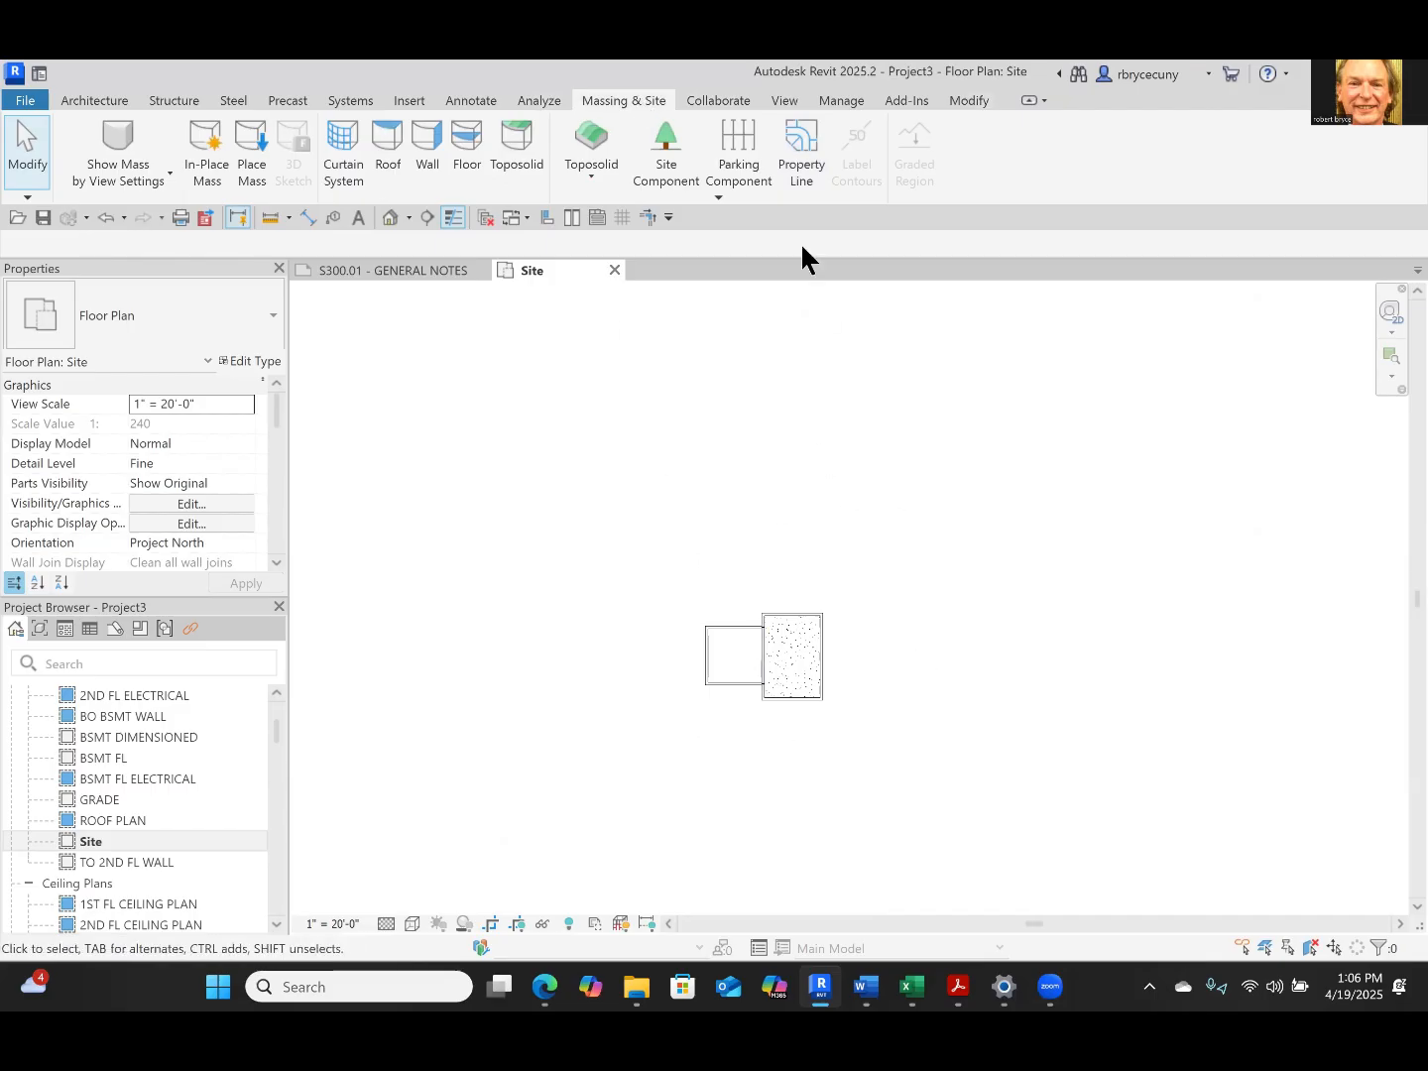
{"action": "left_click", "coordinate": [800, 155]}
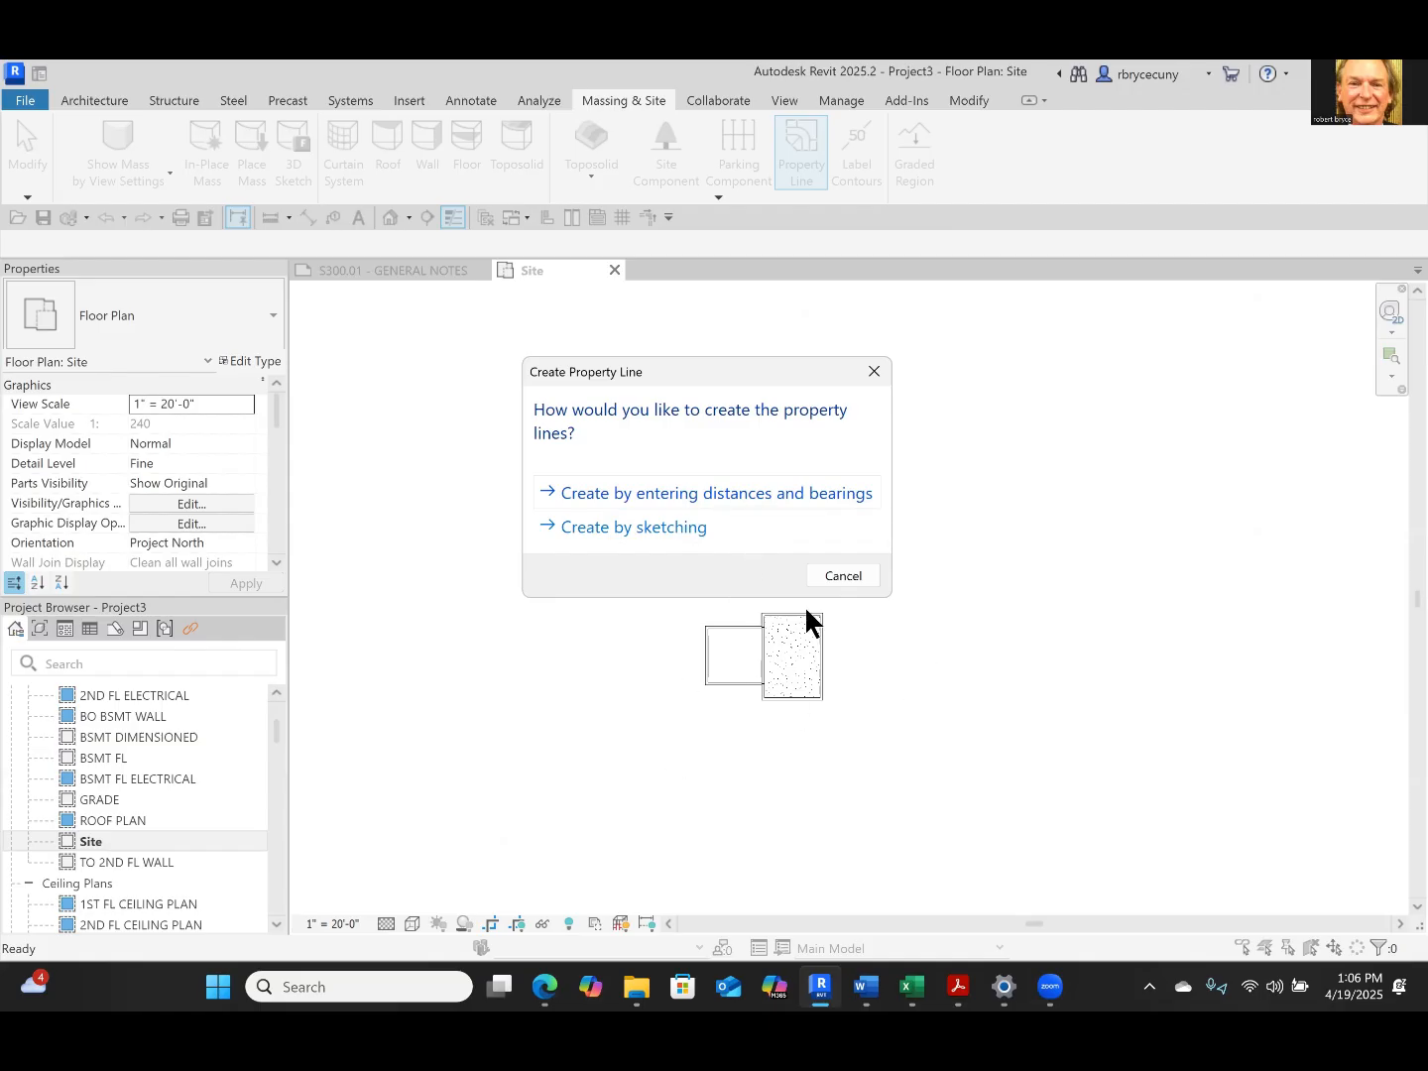
{"action": "left_click", "coordinate": [629, 529]}
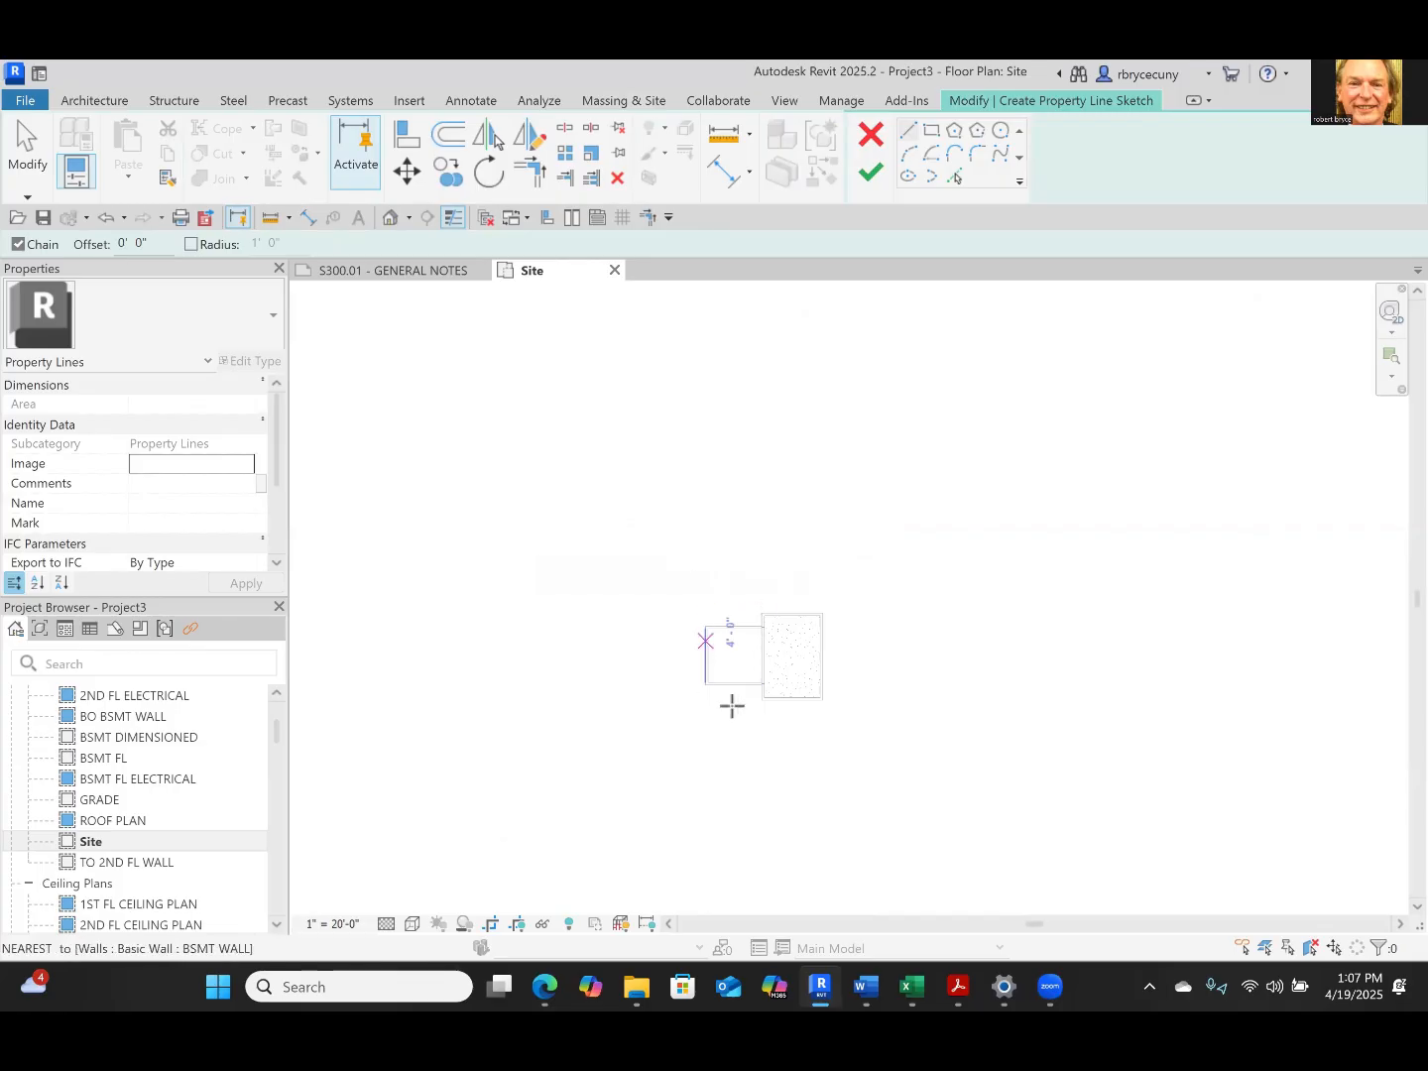
{"action": "scroll", "coordinate": [740, 657], "scroll_direction": "up", "scroll_amount": 3}
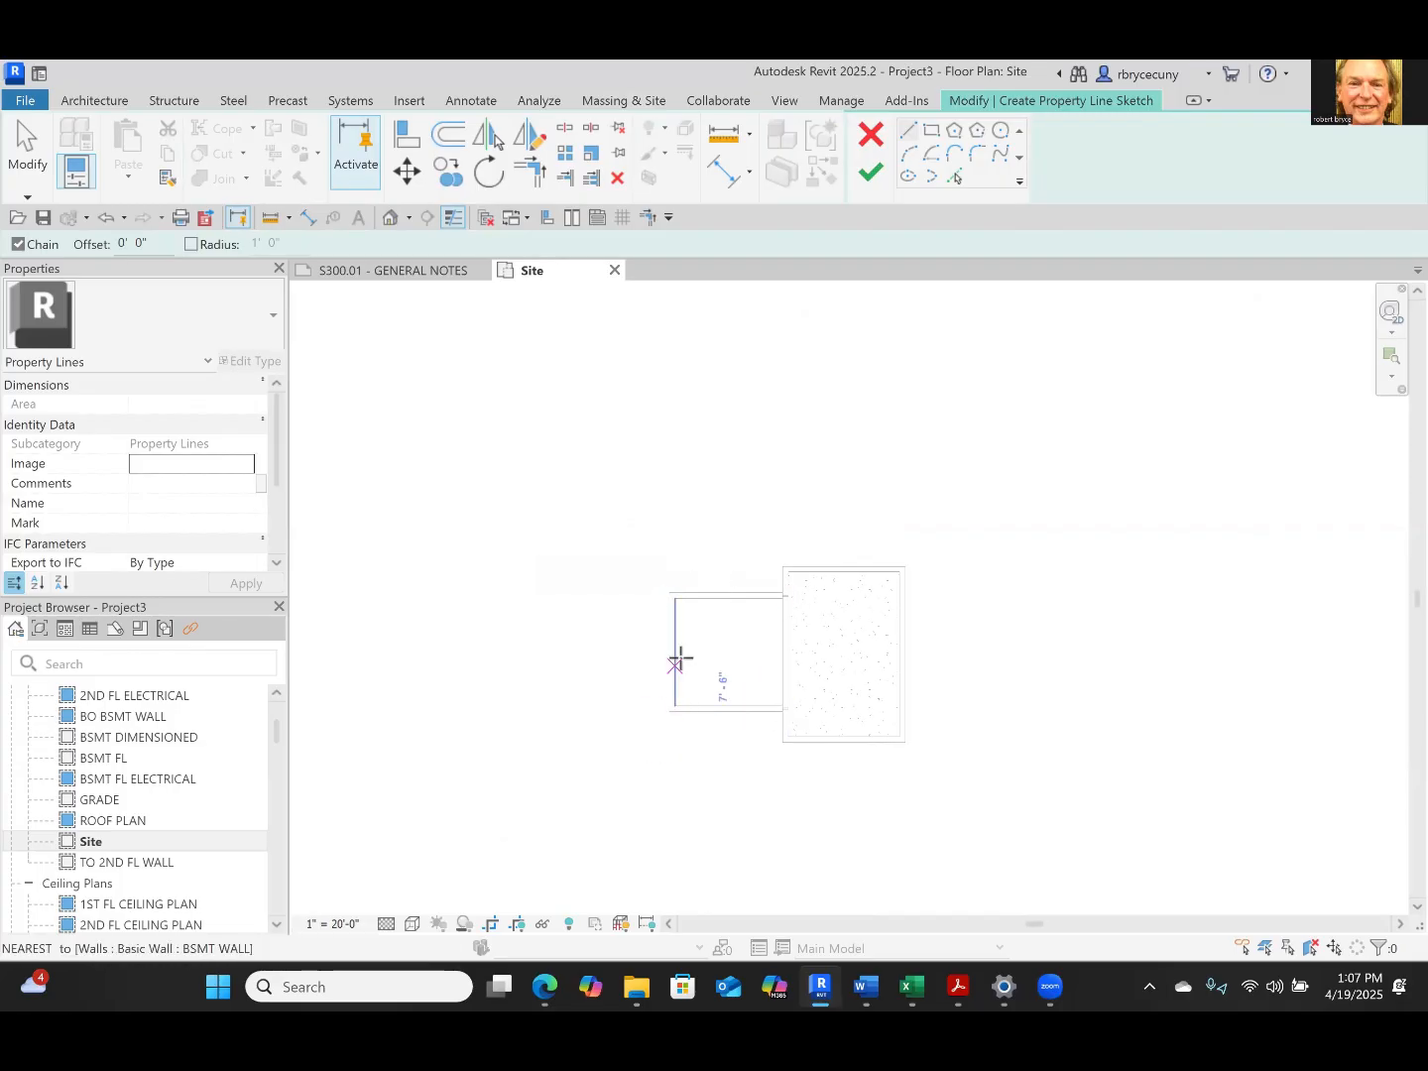
{"action": "scroll", "coordinate": [684, 676], "scroll_direction": "down", "scroll_amount": 2}
{"action": "scroll", "coordinate": [684, 676], "scroll_direction": "down", "scroll_amount": 1}
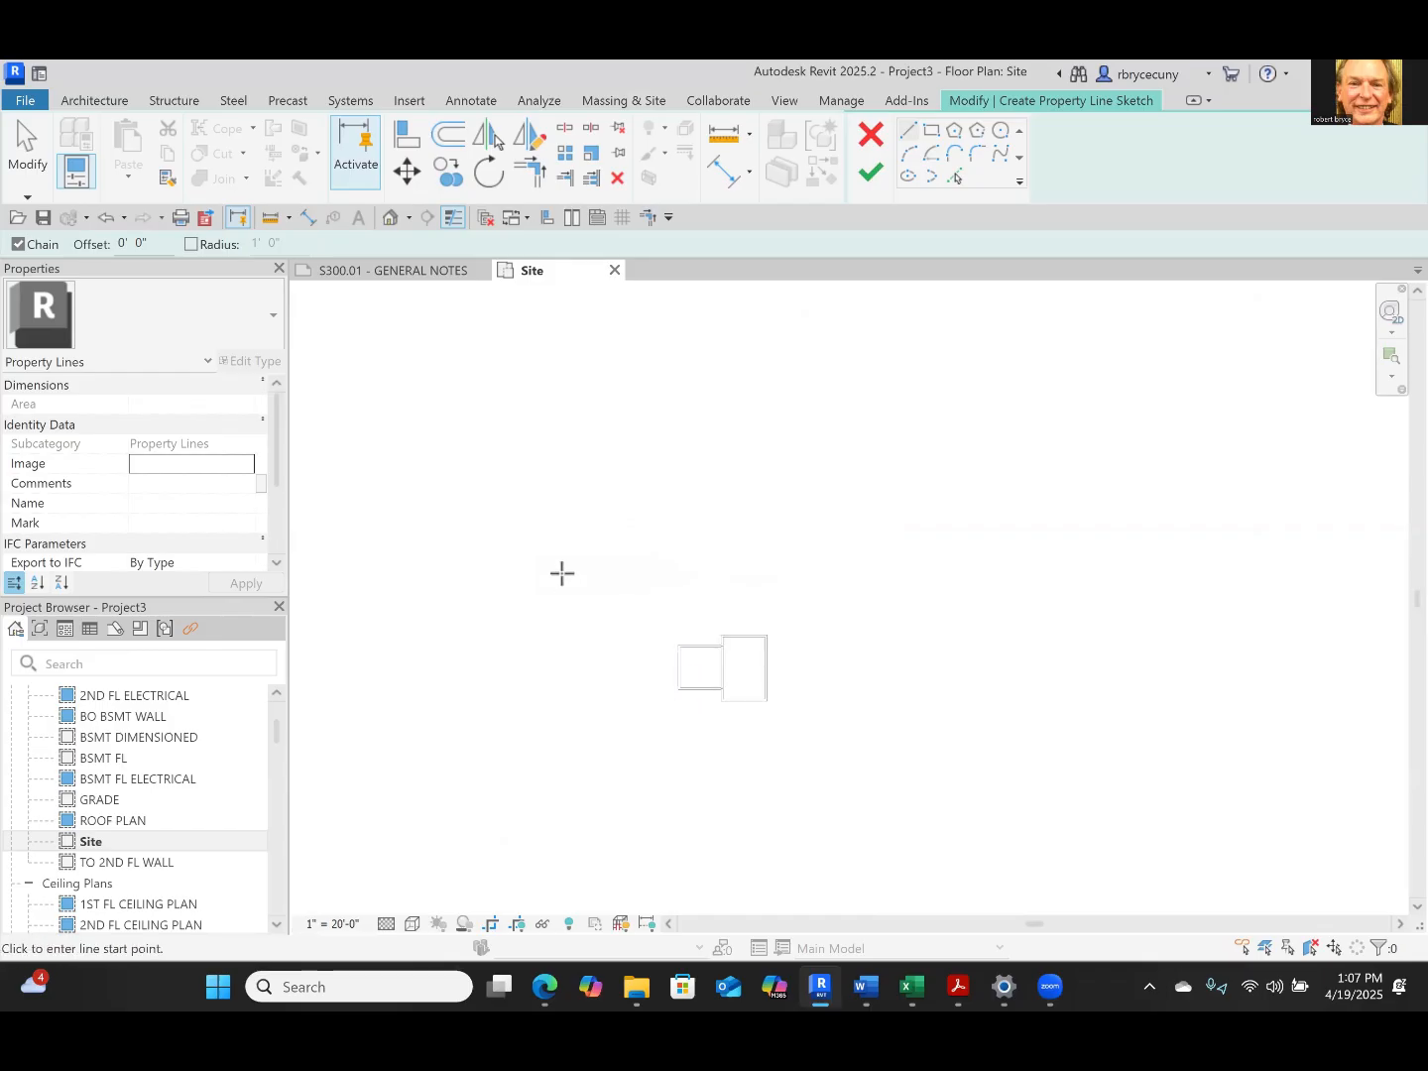
{"action": "left_click", "coordinate": [556, 790]}
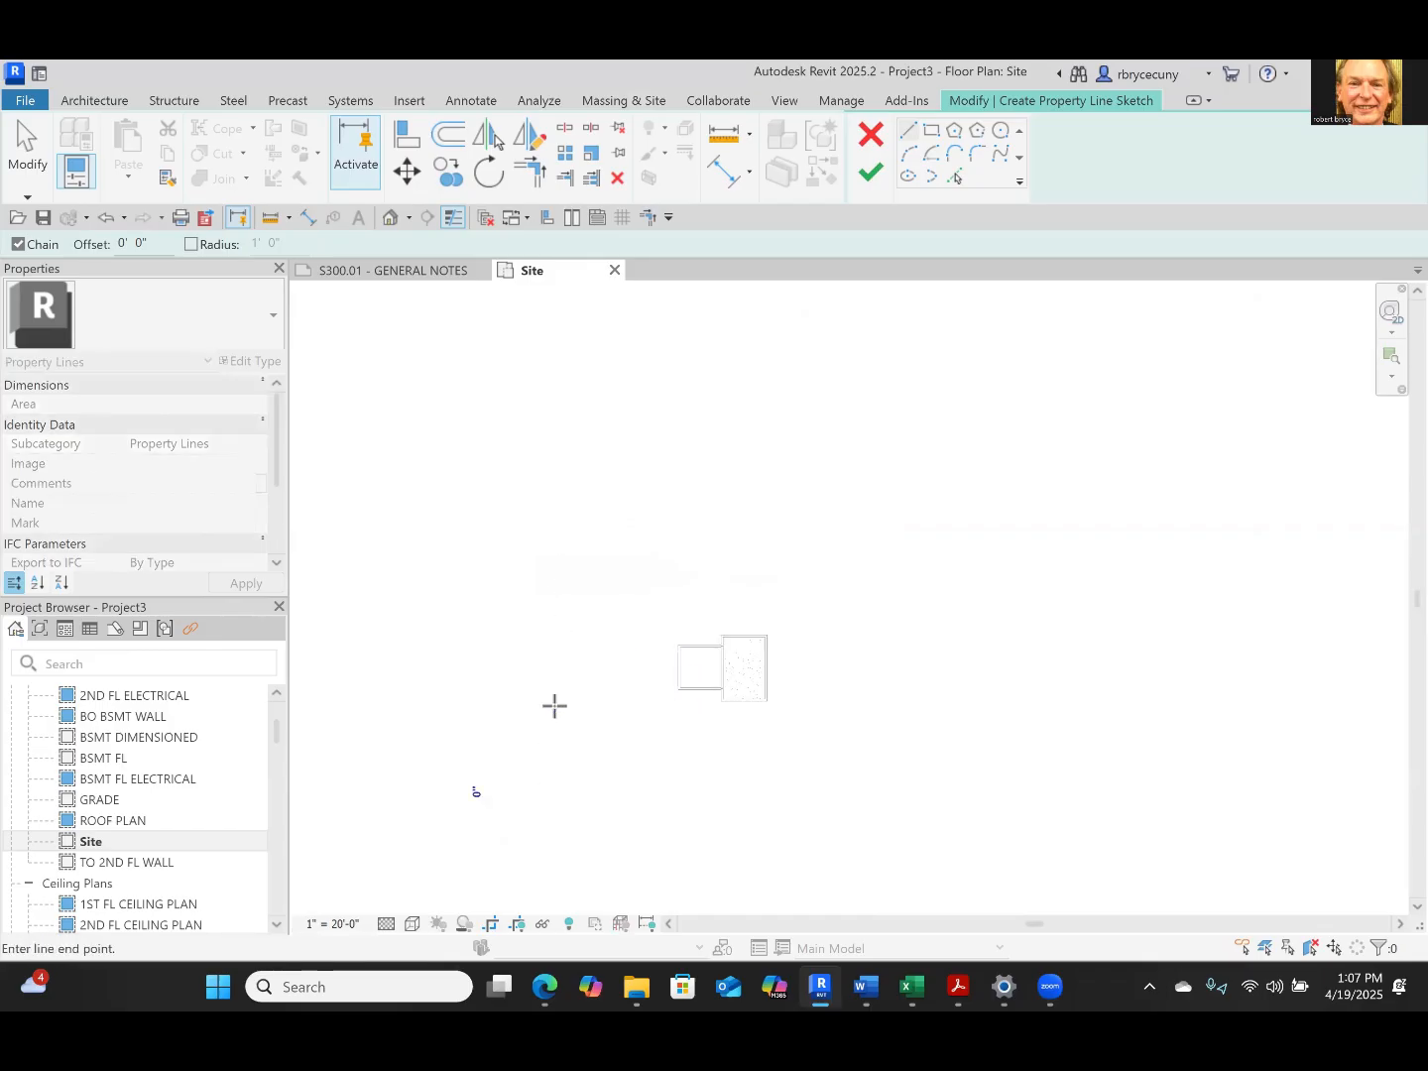
{"action": "left_click", "coordinate": [556, 527]}
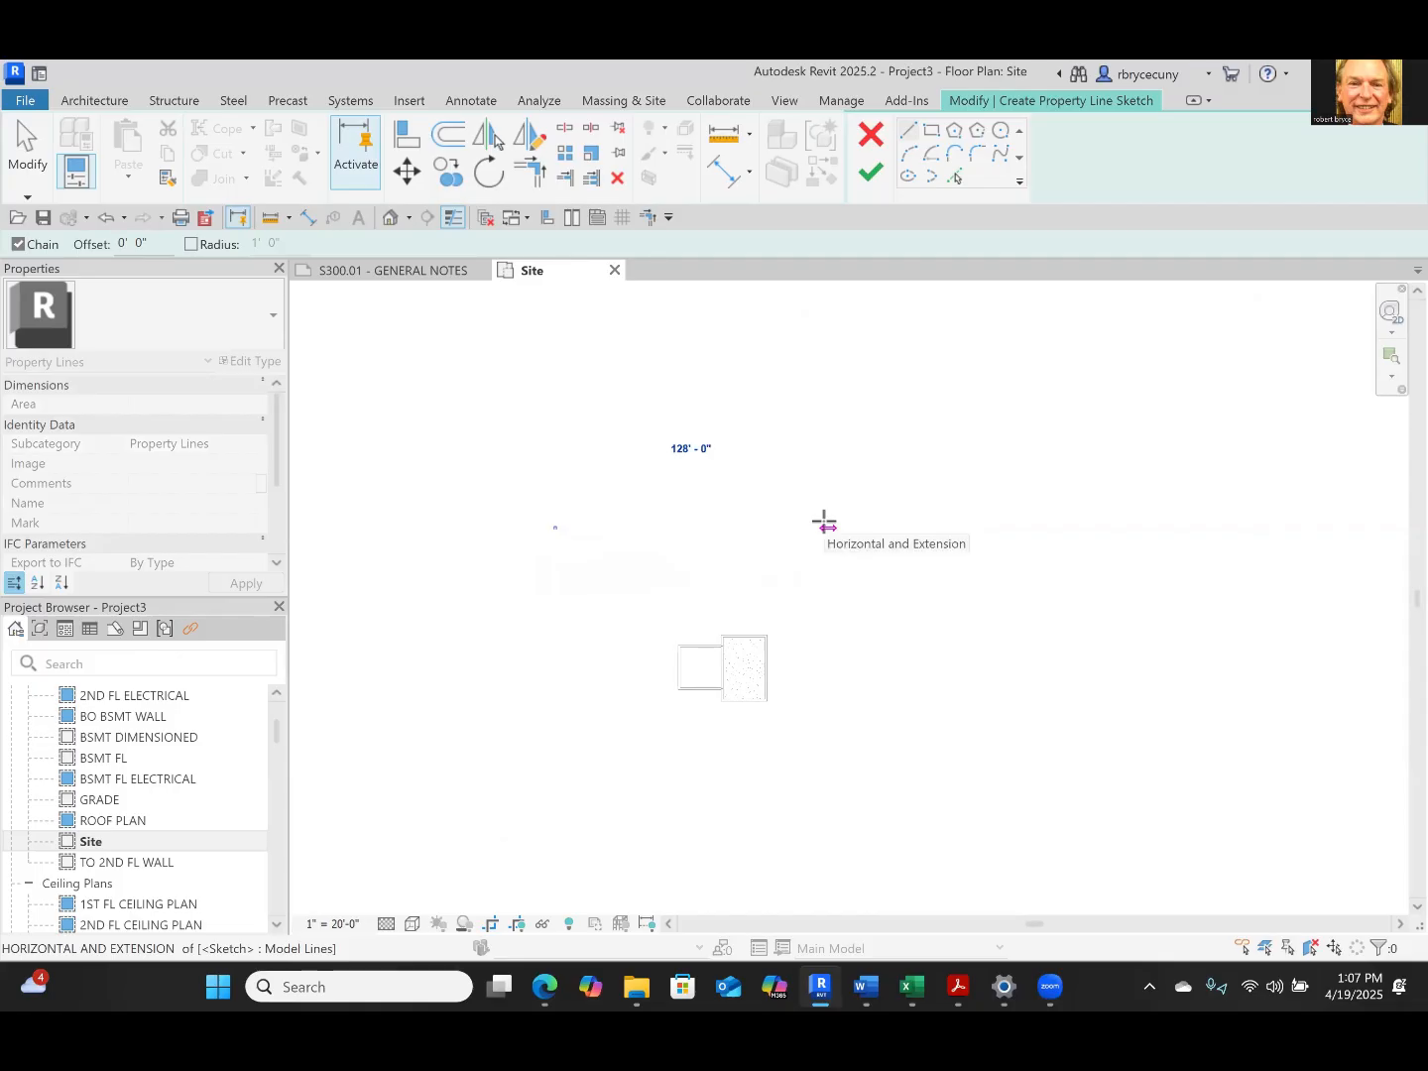
{"action": "left_click", "coordinate": [824, 523]}
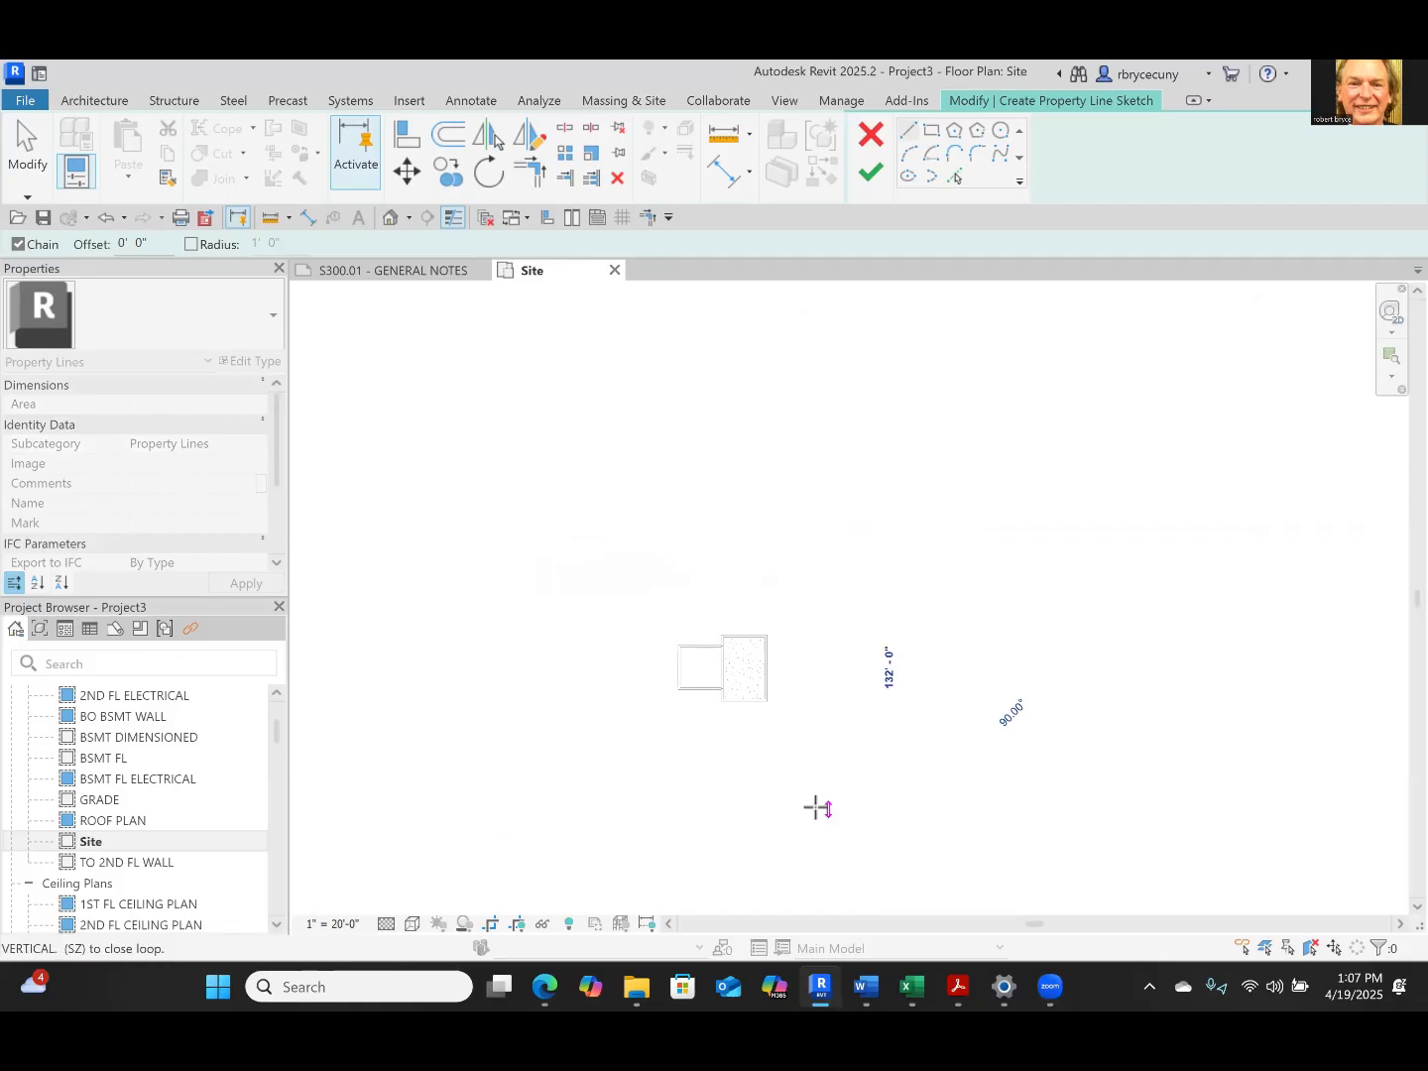
{"action": "left_click", "coordinate": [809, 807]}
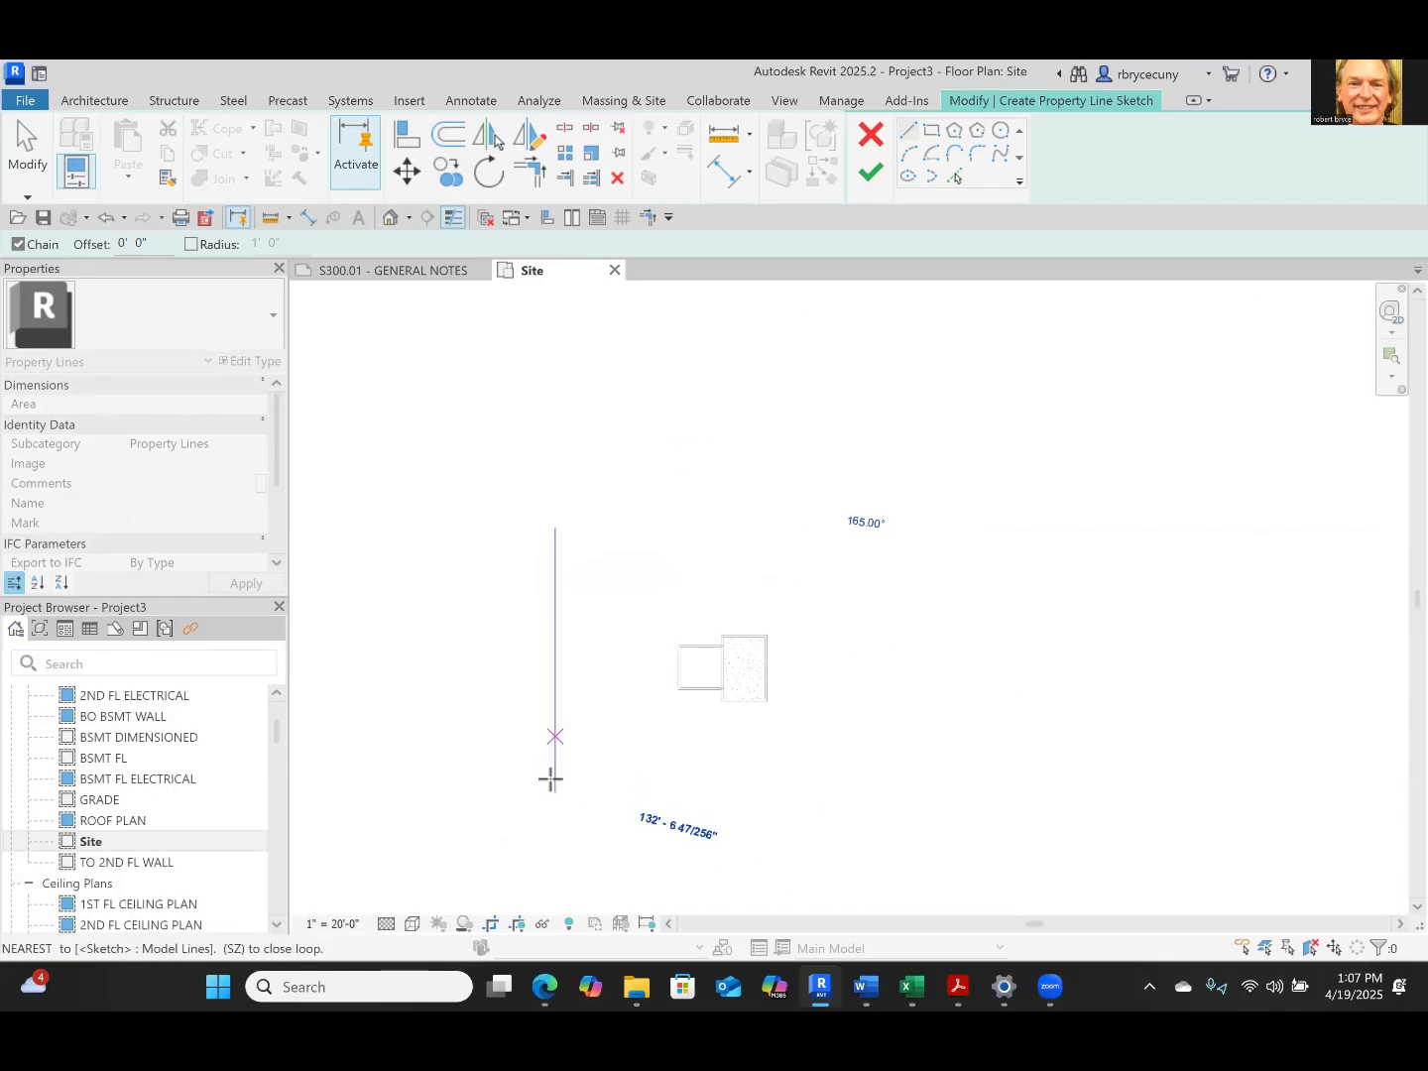
{"action": "left_click", "coordinate": [554, 807]}
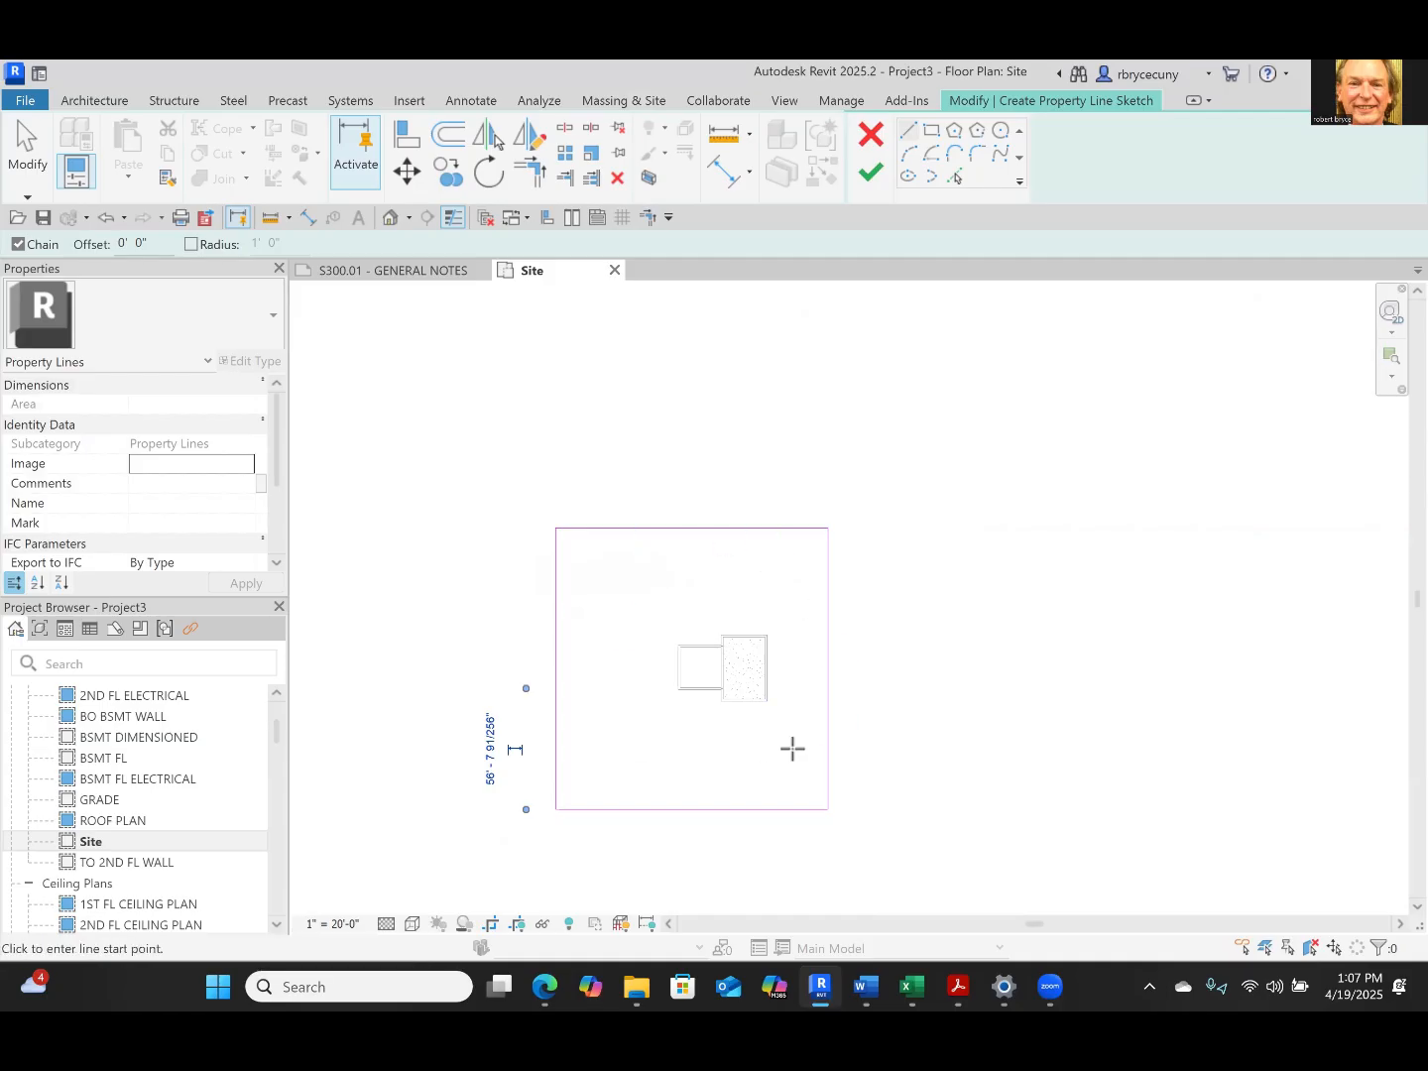
{"action": "left_click", "coordinate": [865, 176]}
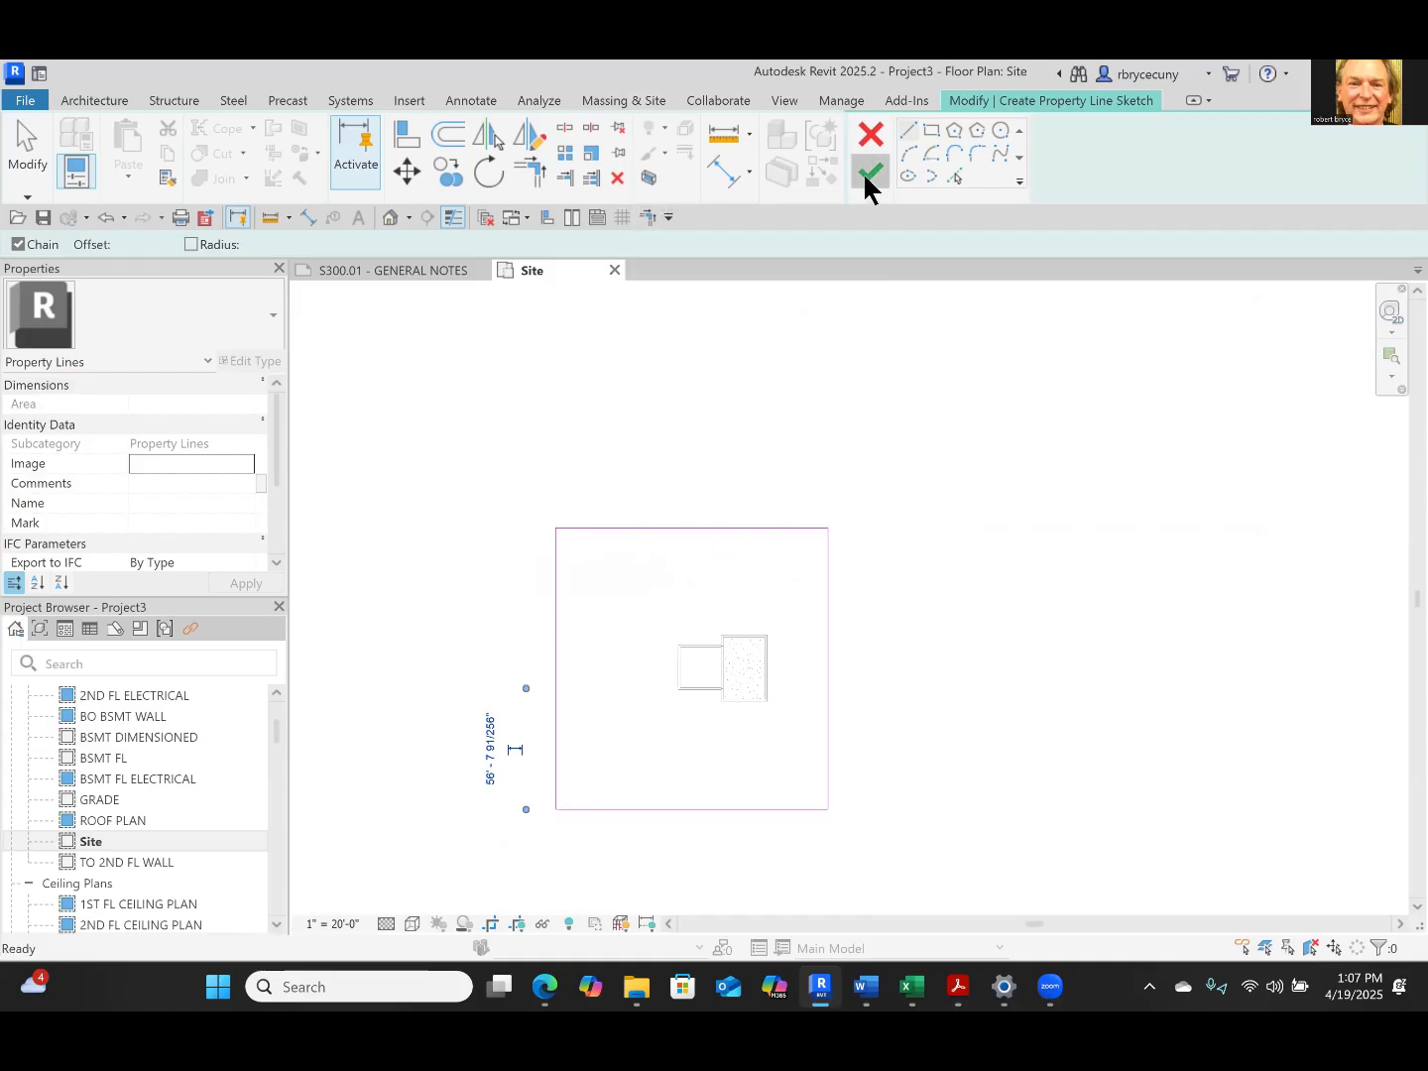
{"action": "scroll", "coordinate": [724, 650], "scroll_direction": "up", "scroll_amount": 3}
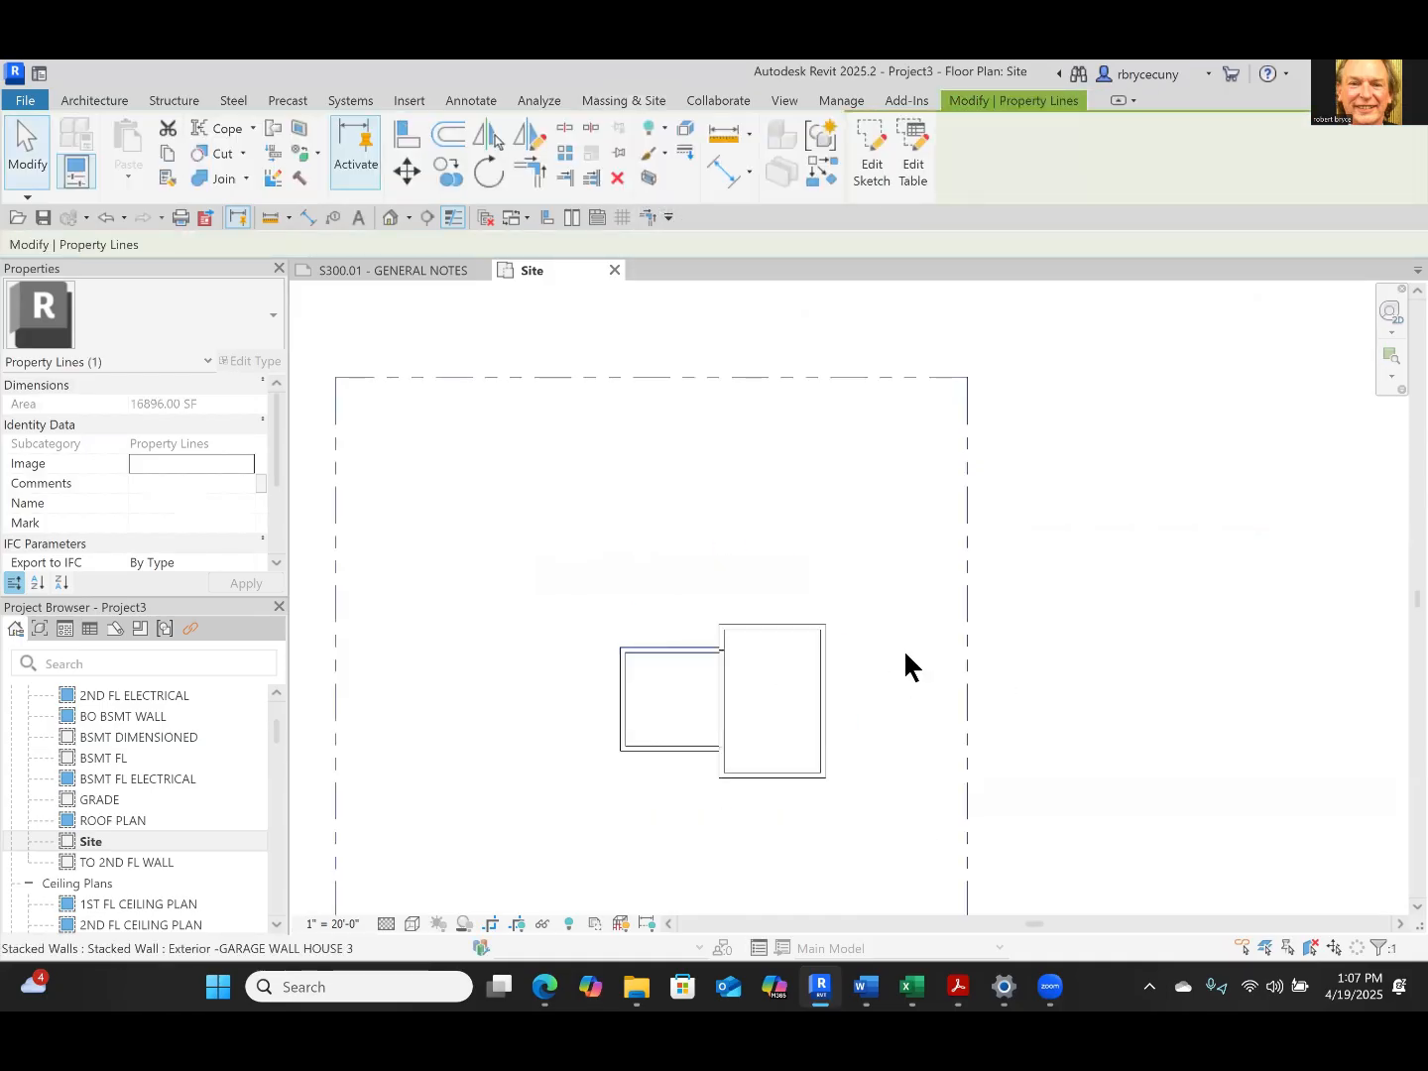
Try to tag the north property line segment by category, looking for a tag in the local family library
{"action": "middle_click_drag", "start_coordinate": [1059, 679], "coordinate": [1201, 632]}
{"action": "scroll", "coordinate": [1074, 683], "scroll_direction": "down", "scroll_amount": 2}
{"action": "middle_click_drag", "start_coordinate": [1088, 705], "coordinate": [1067, 727]}
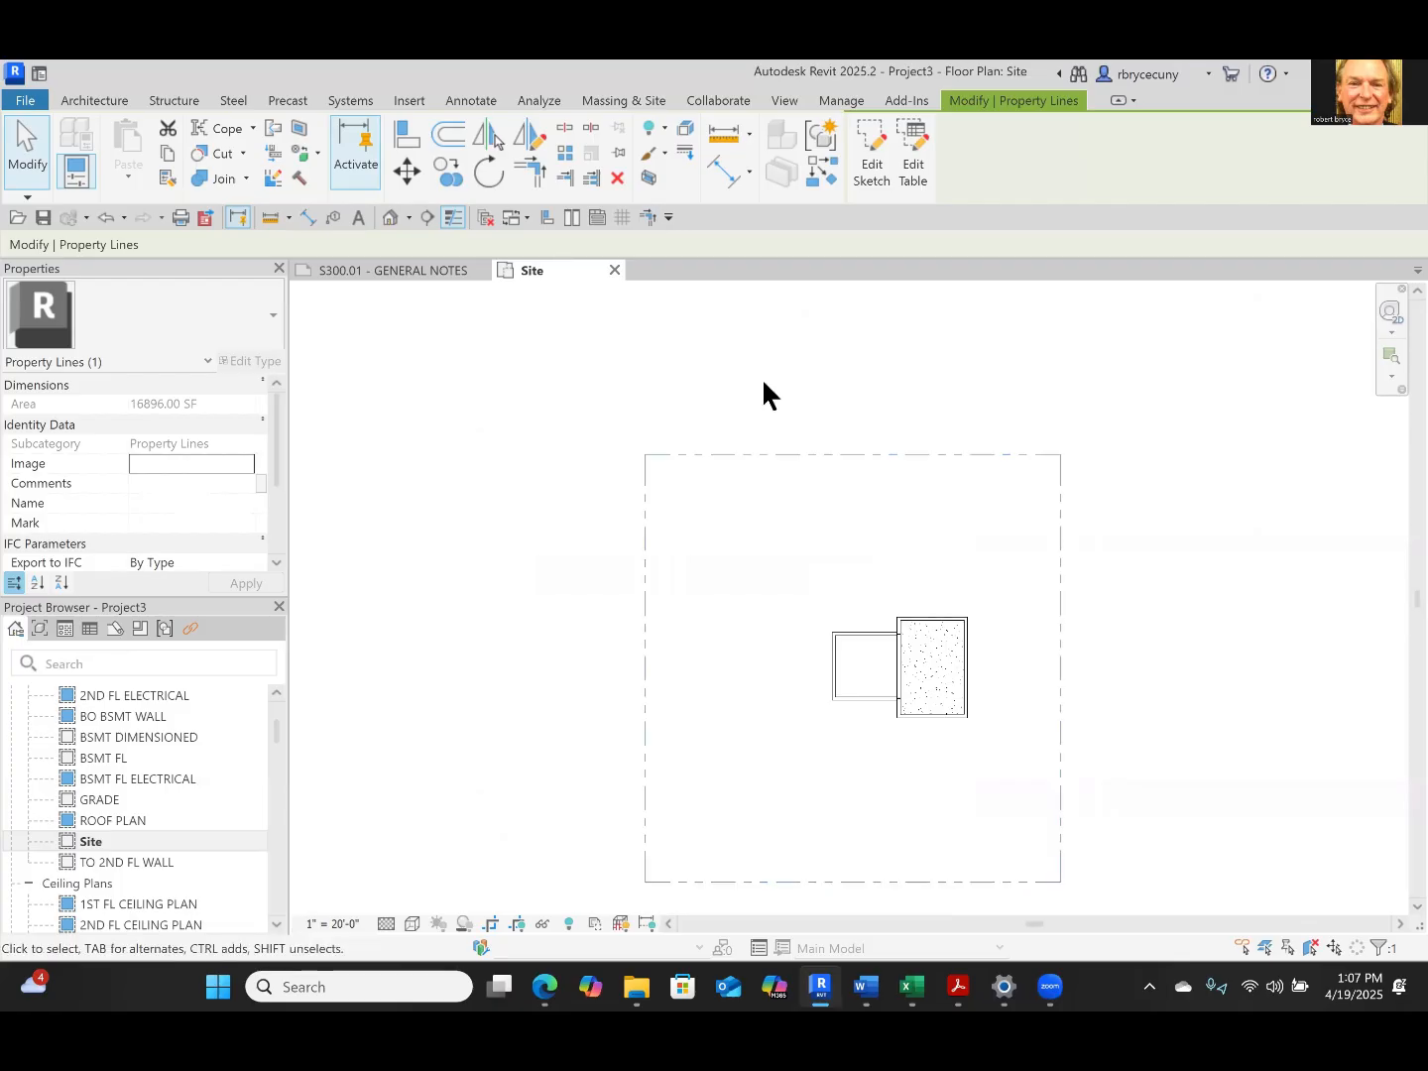
{"action": "left_click", "coordinate": [472, 101]}
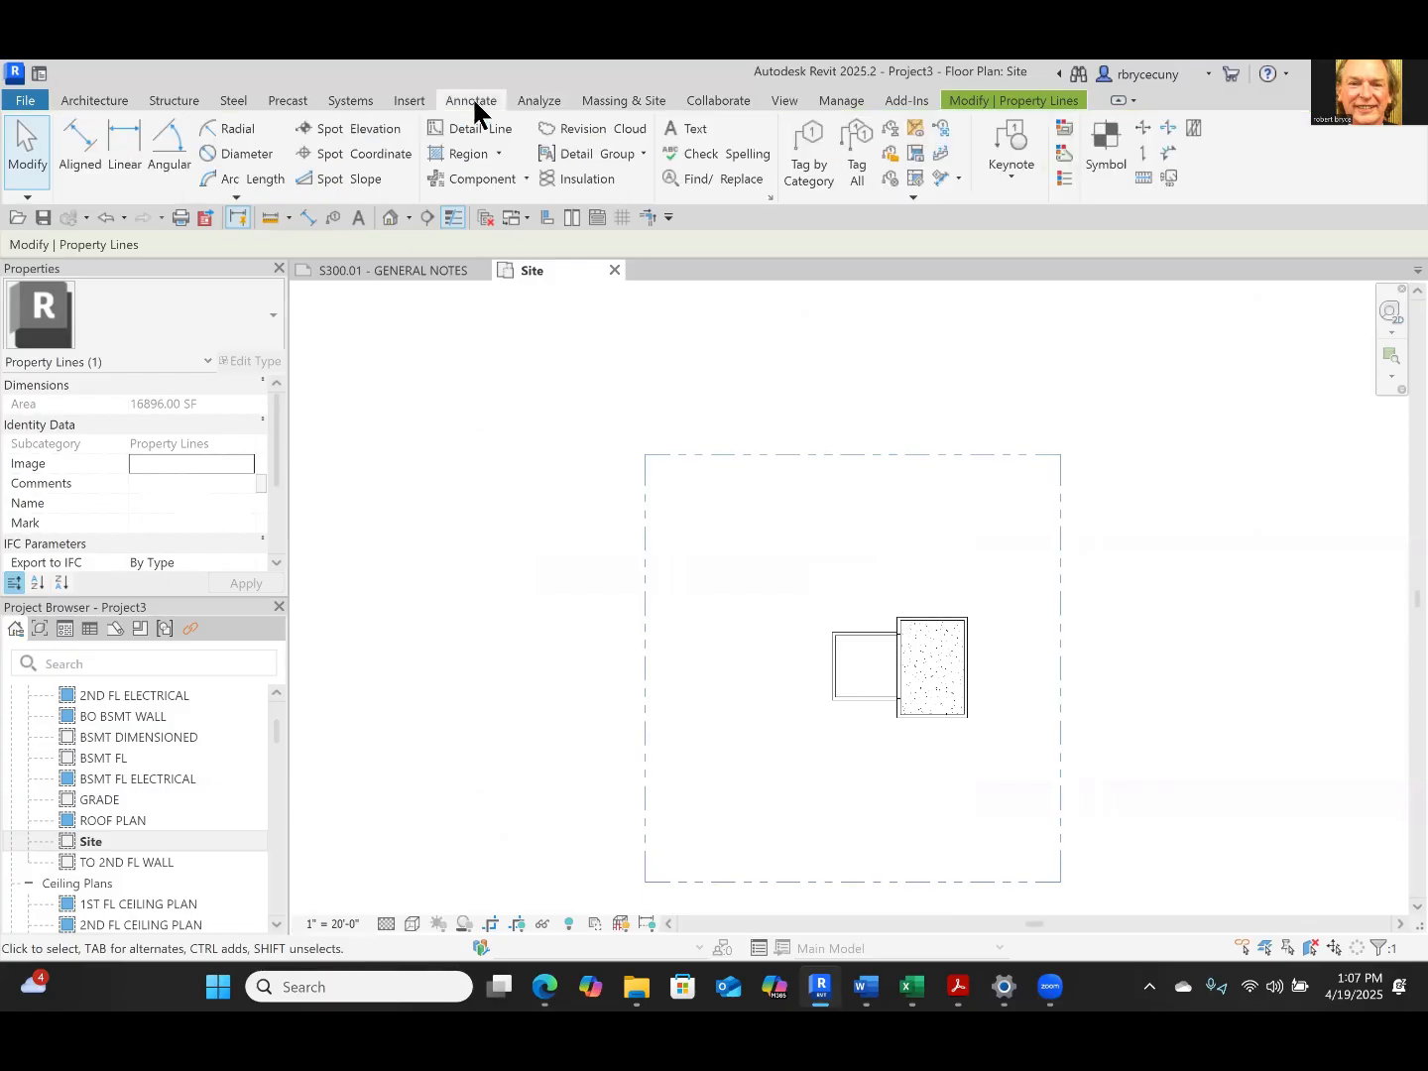
{"action": "left_click", "coordinate": [809, 171]}
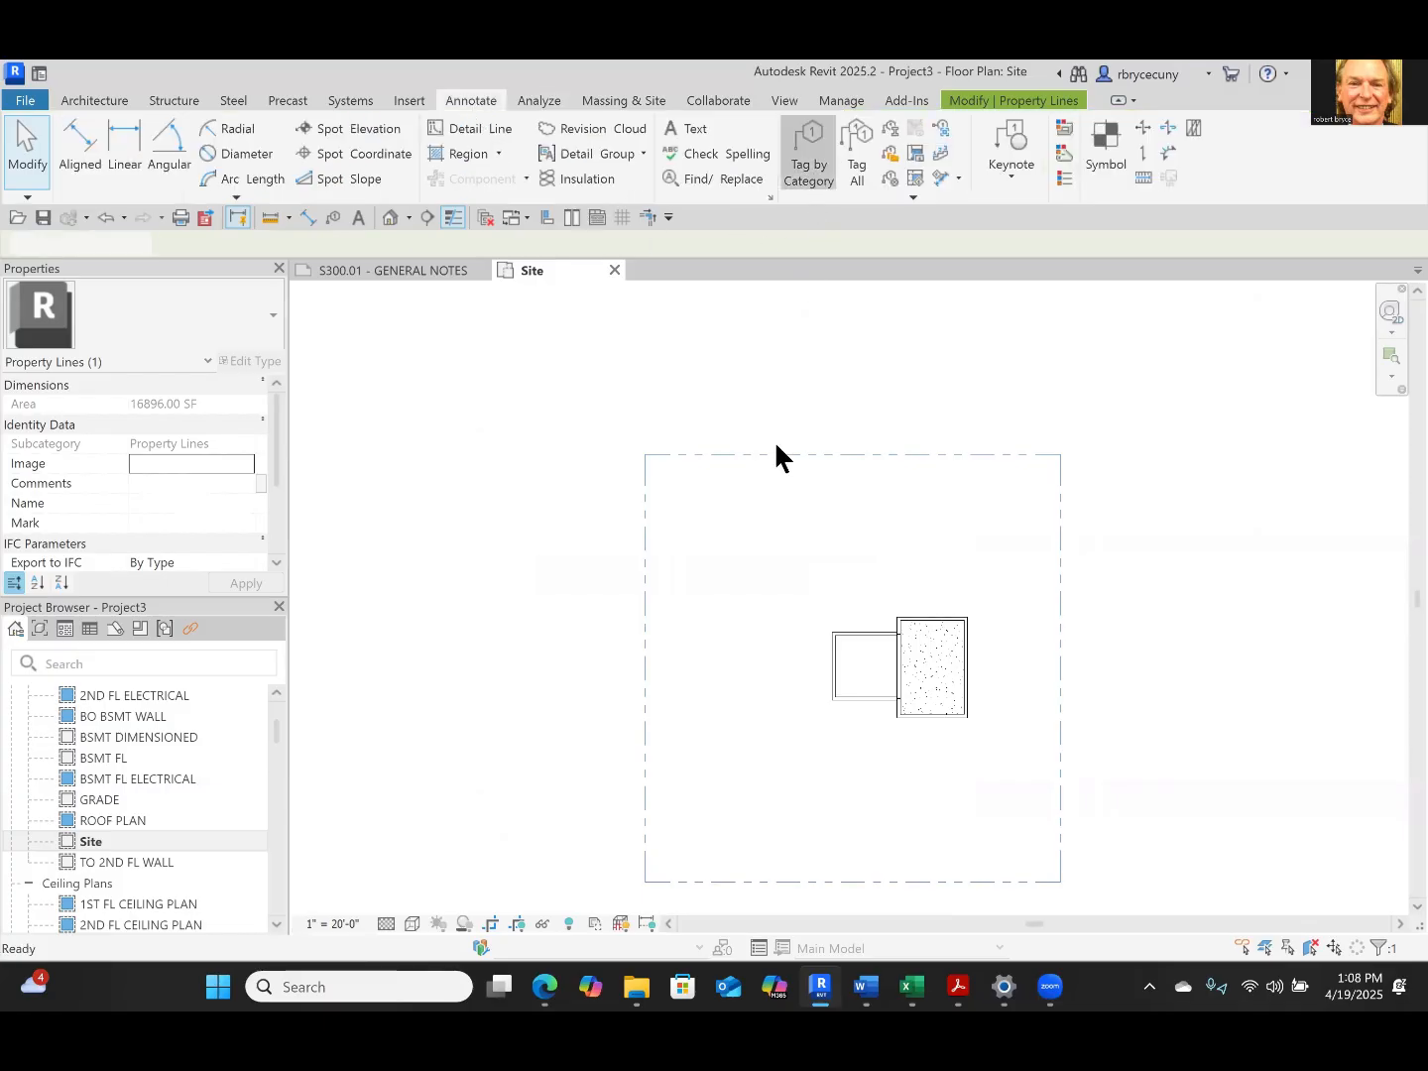
{"action": "left_click", "coordinate": [761, 452]}
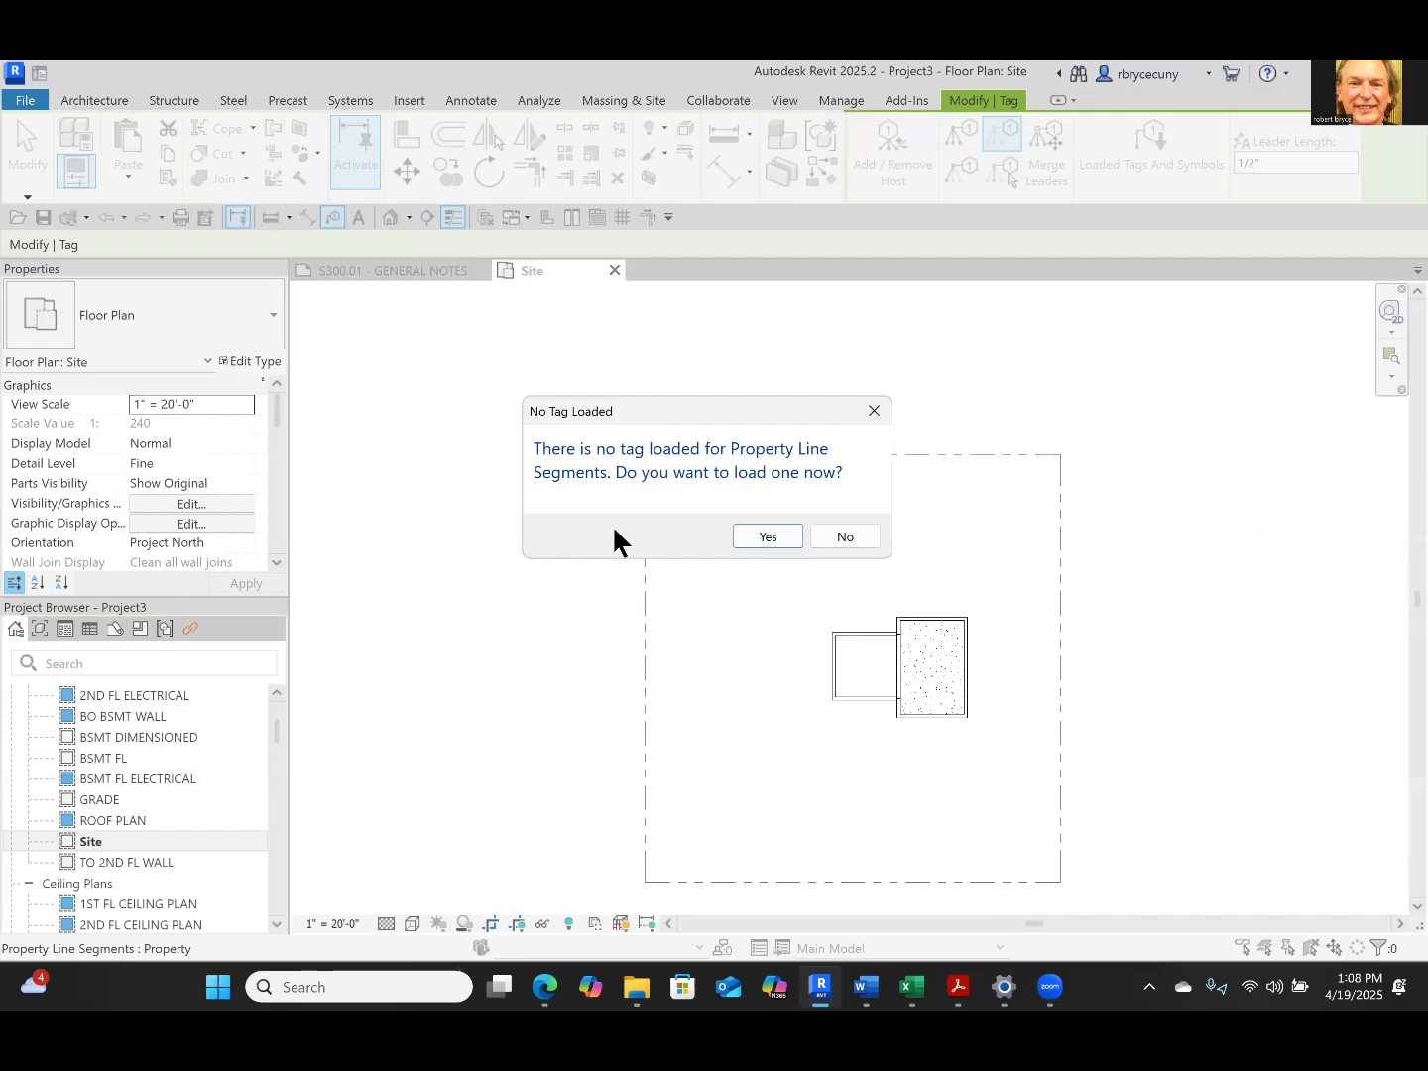
{"action": "left_click", "coordinate": [757, 539]}
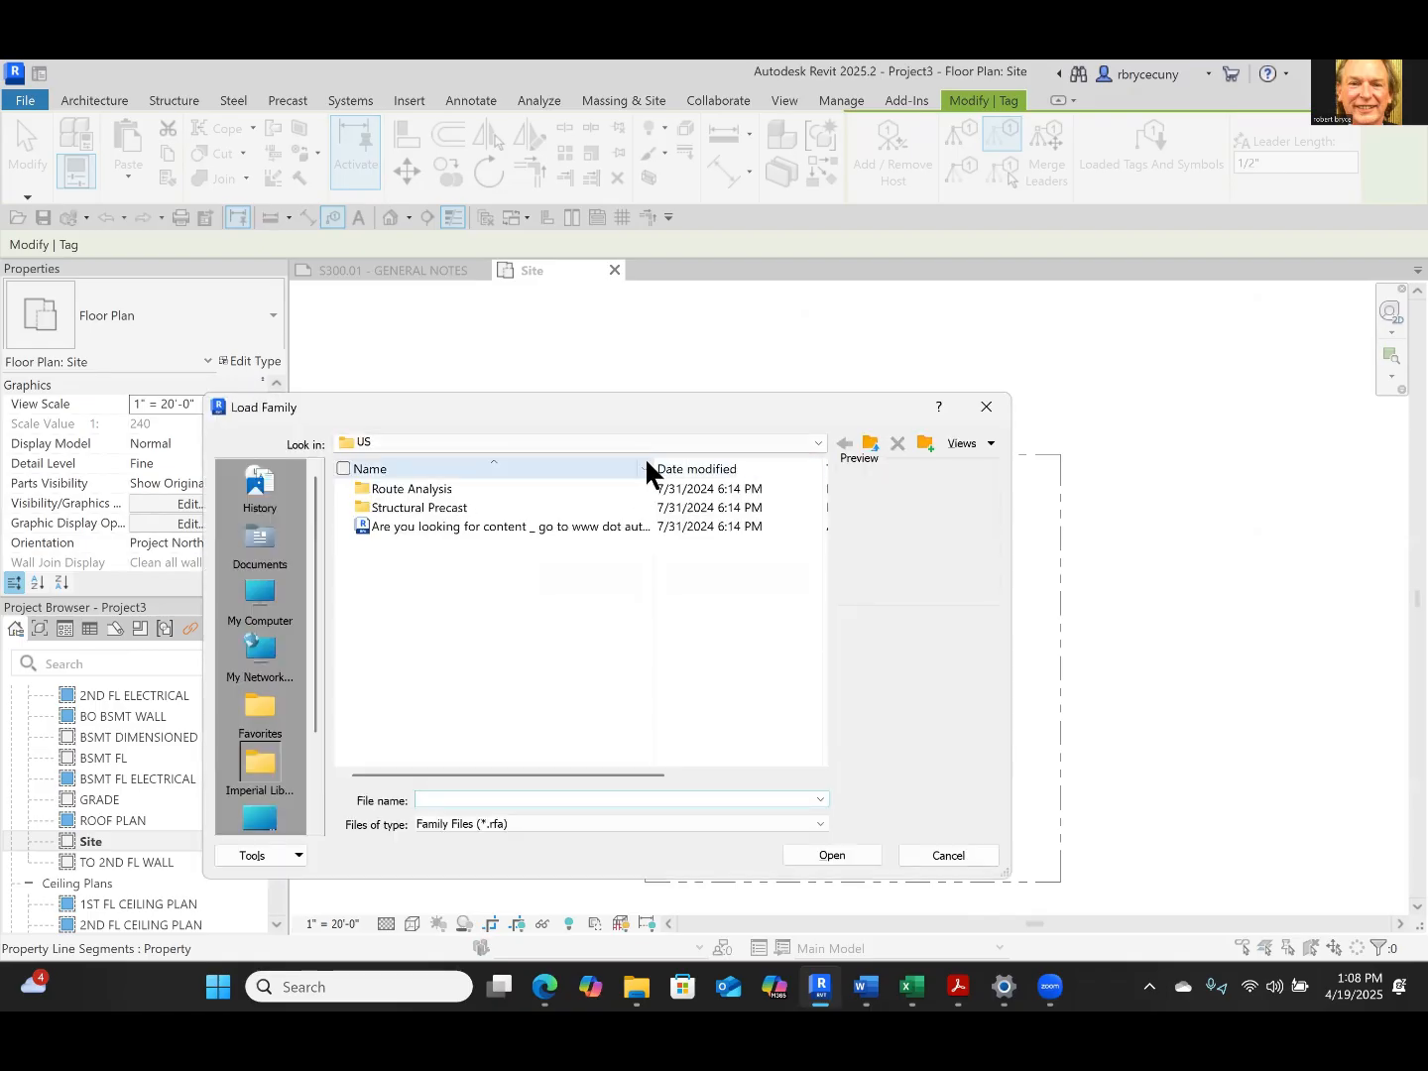
{"action": "left_click", "coordinate": [990, 410]}
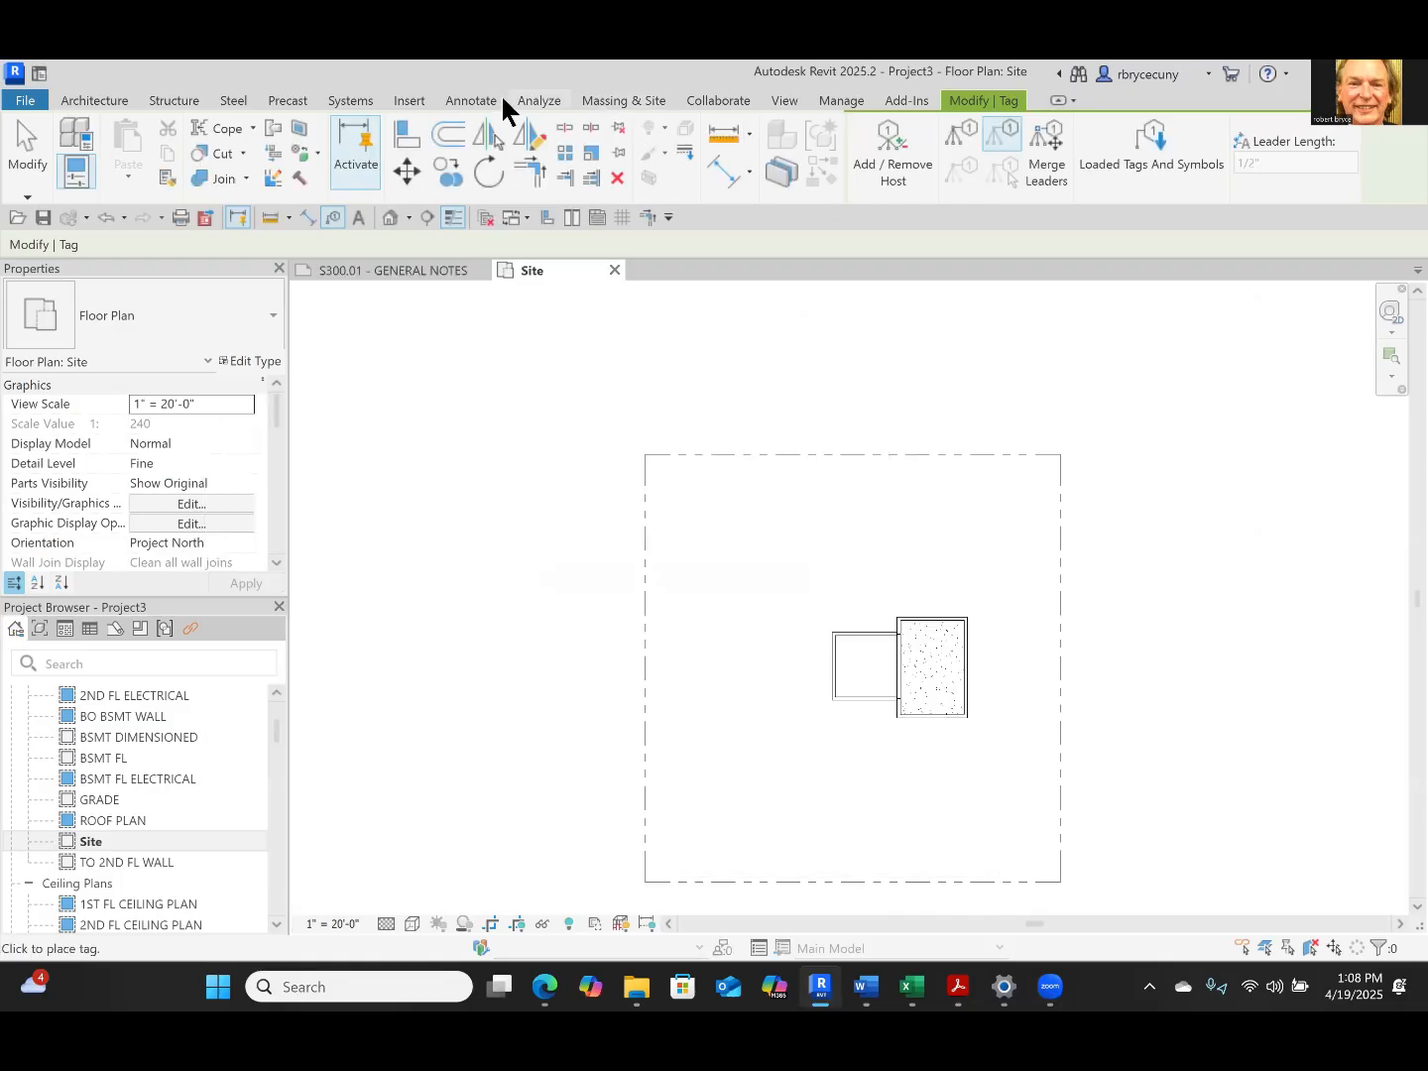
Search the online Autodesk family library for "property lines" and load the Property Line Tag family
{"action": "left_click", "coordinate": [407, 103]}
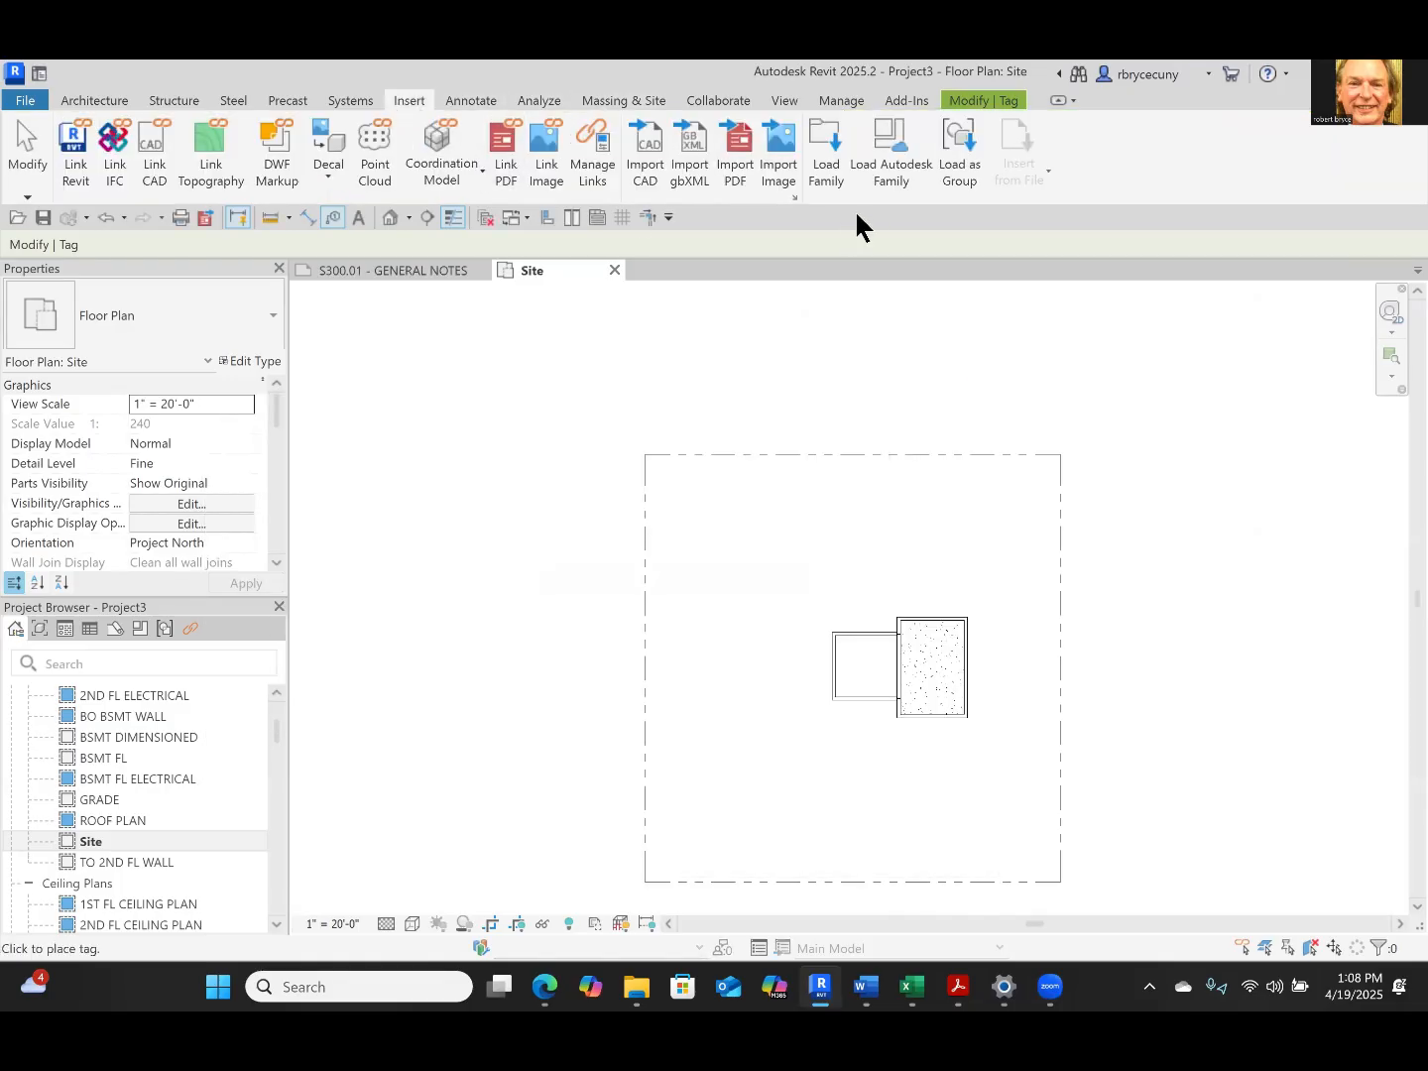
{"action": "left_click", "coordinate": [898, 169]}
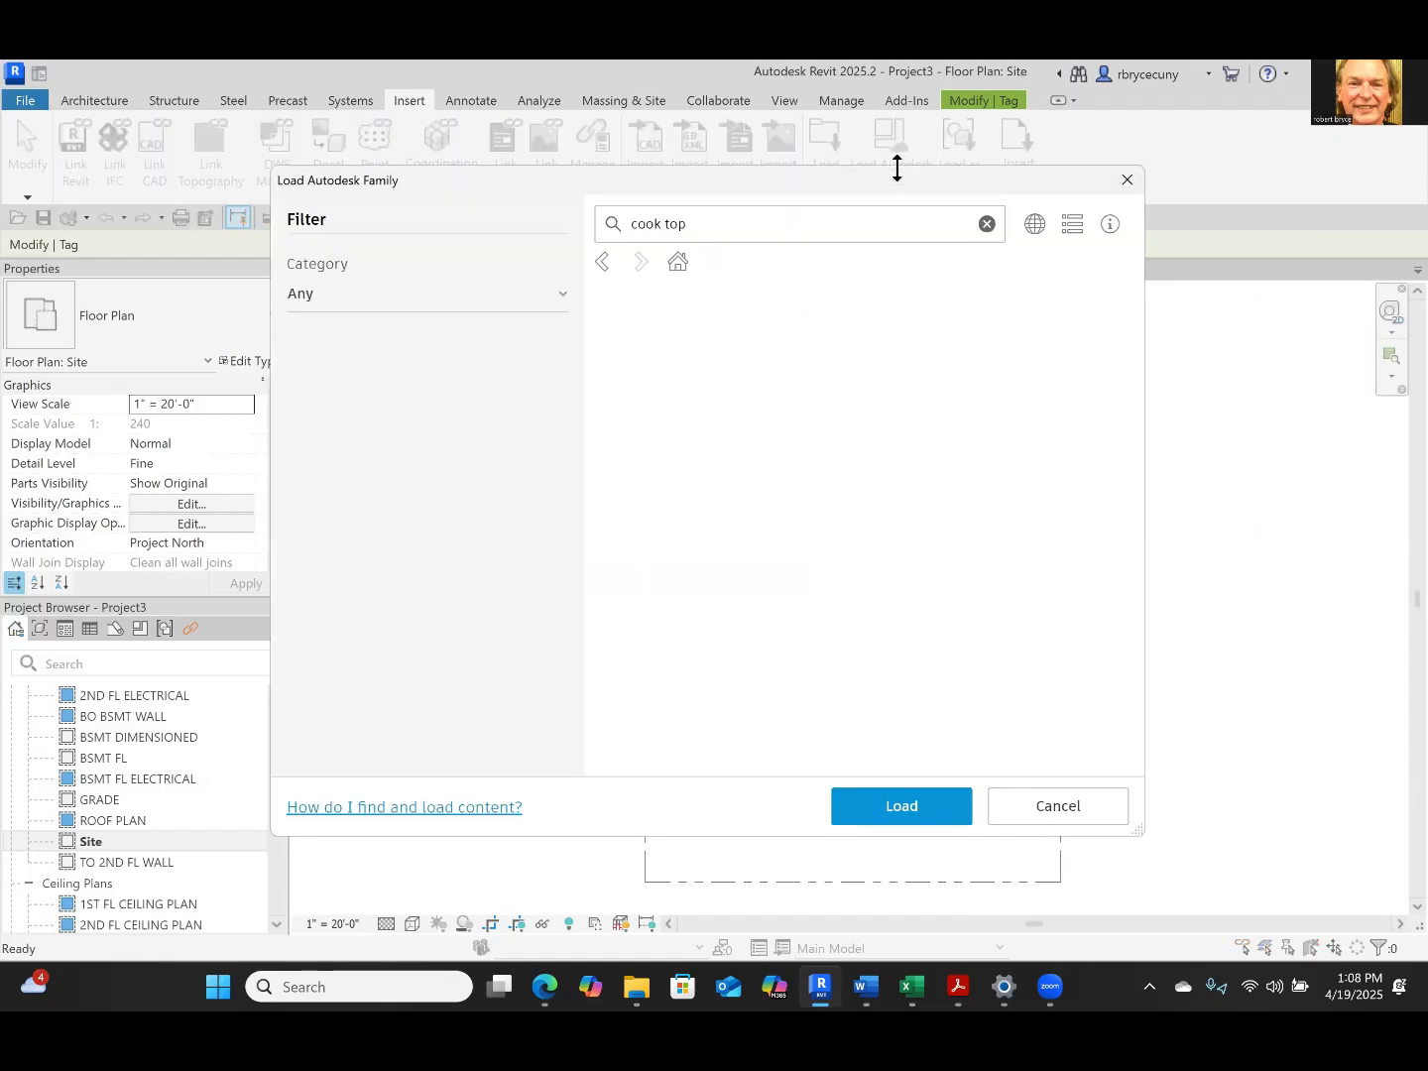
{"action": "left_click", "coordinate": [717, 228]}
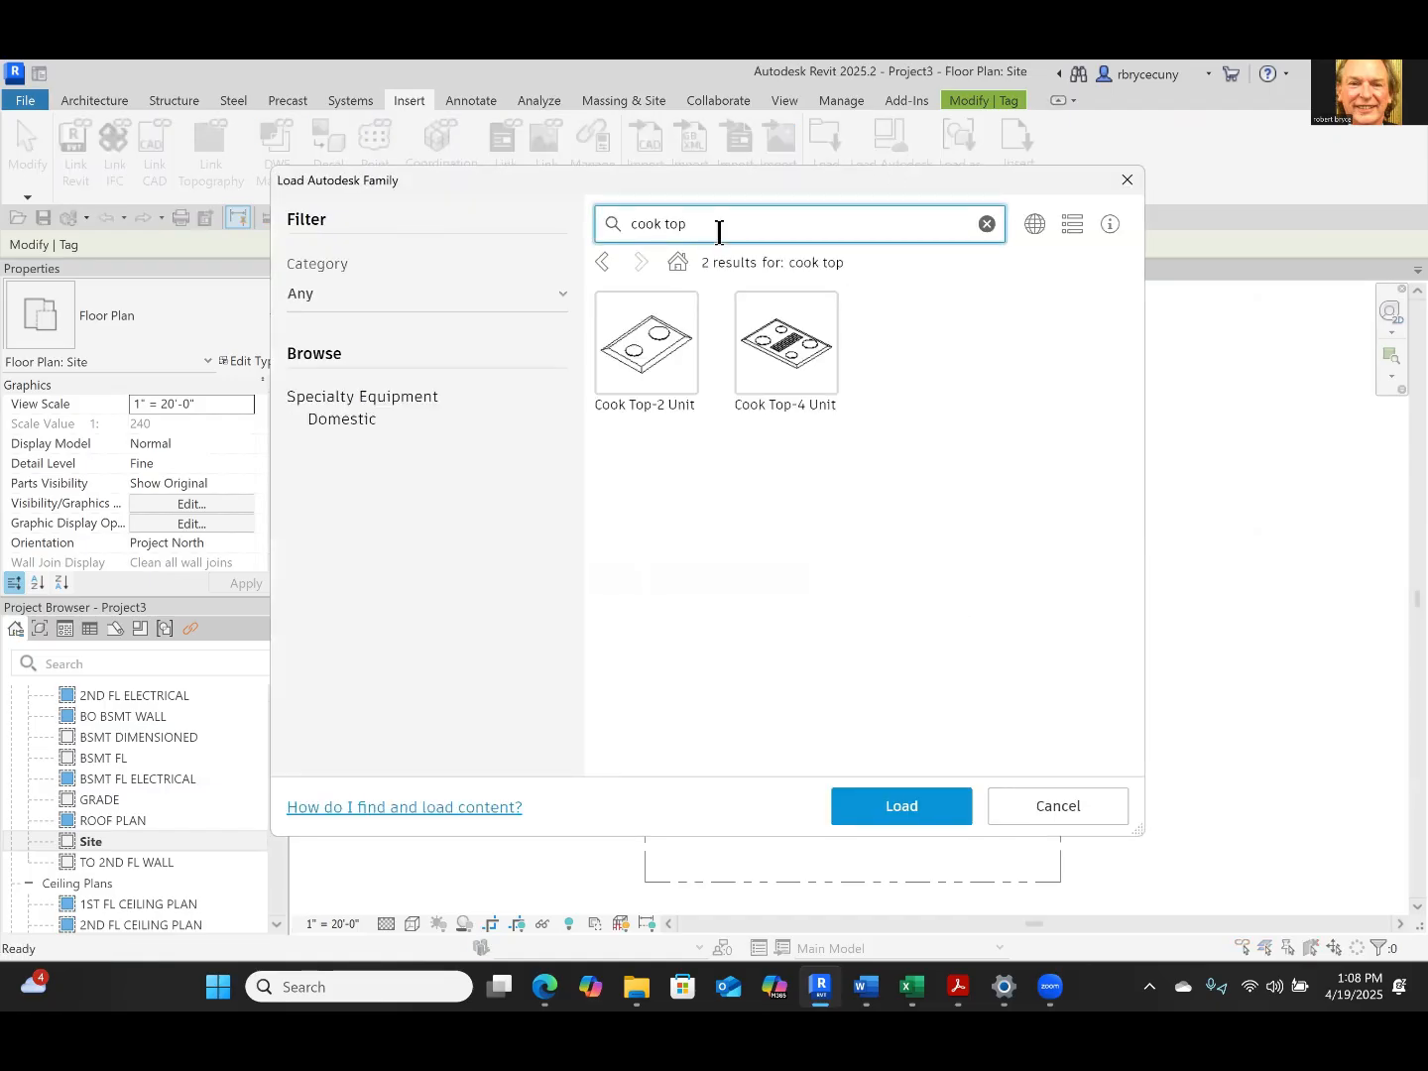
{"action": "left_click", "coordinate": [604, 236]}
{"action": "type", "text": "property lines"}
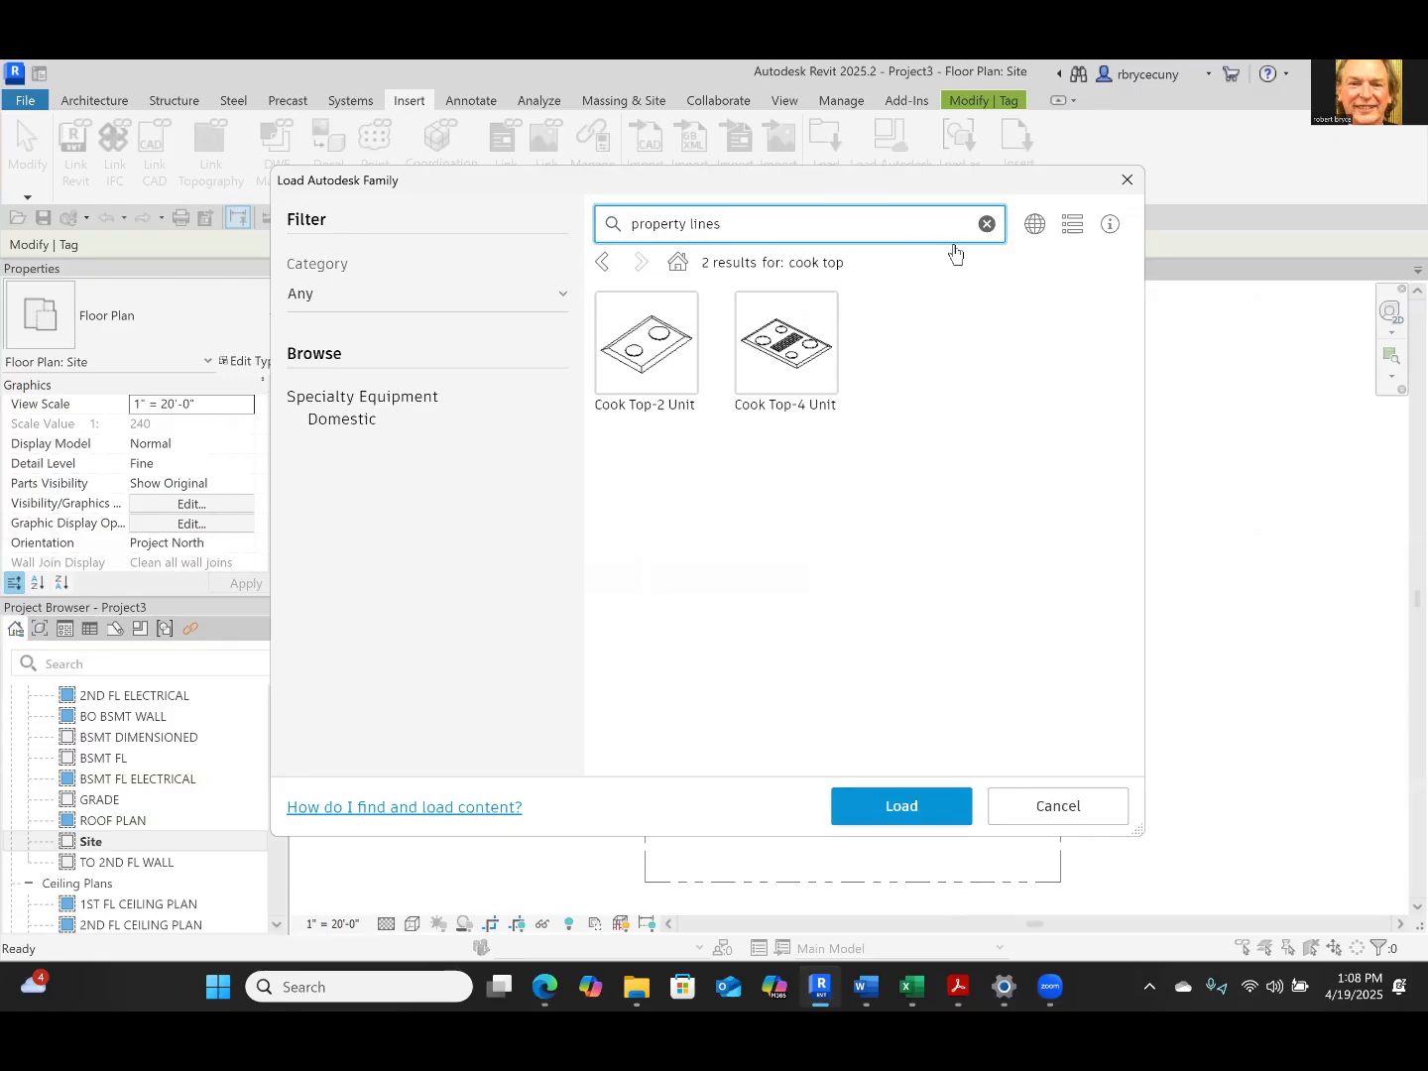
{"action": "key", "text": "Return"}
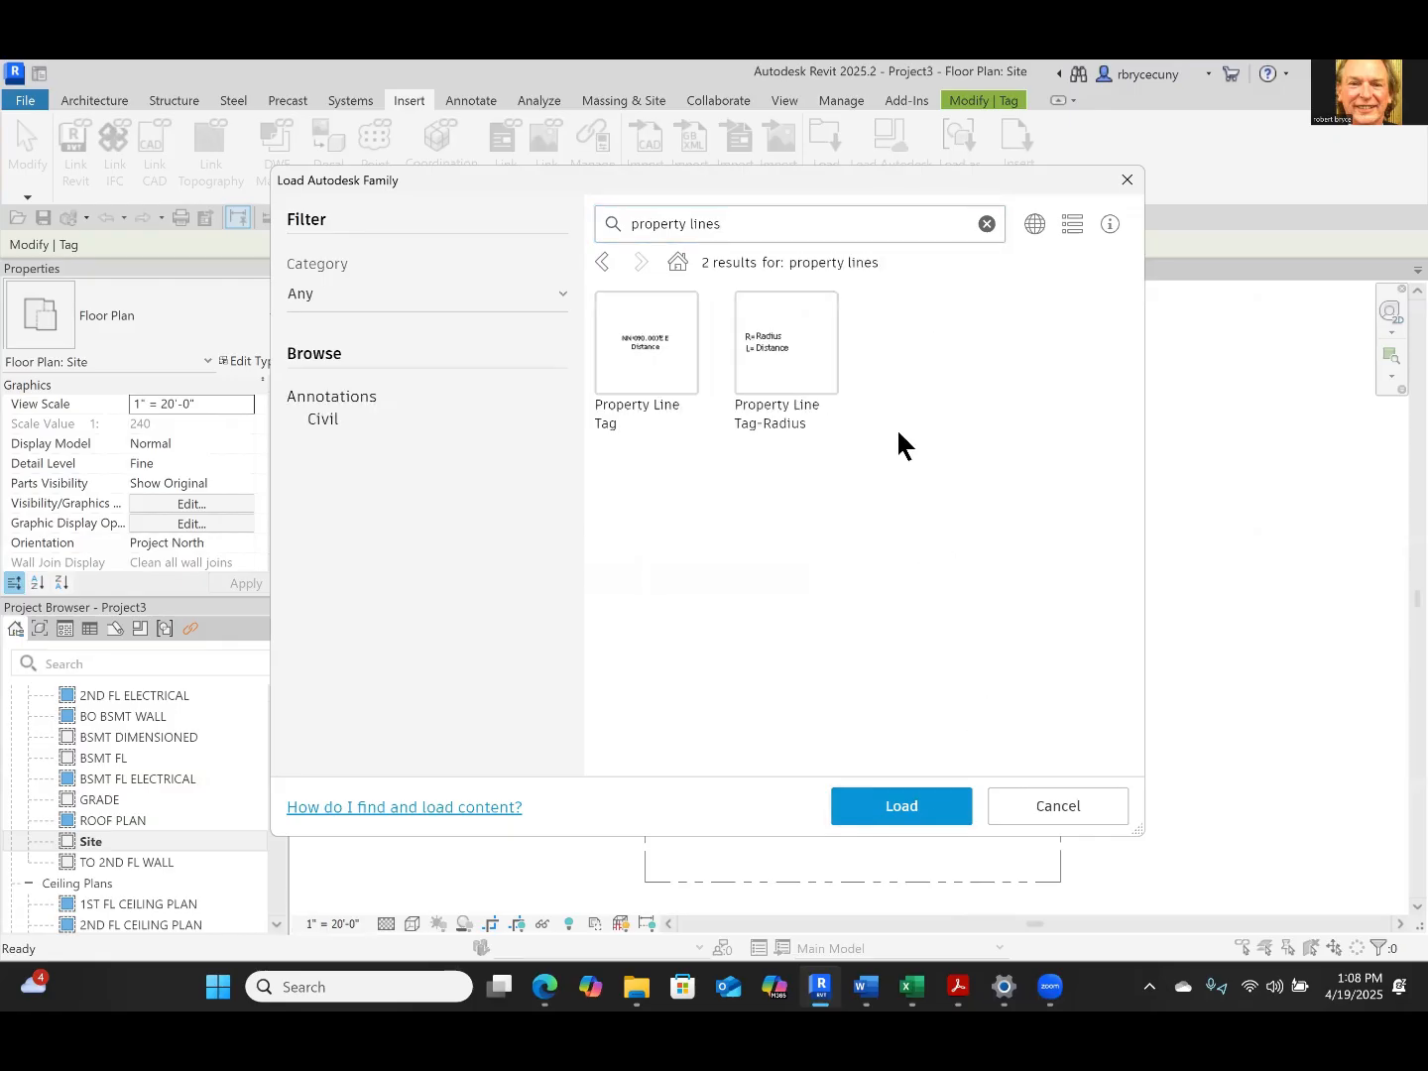
{"action": "left_click", "coordinate": [639, 352]}
{"action": "left_click", "coordinate": [880, 806]}
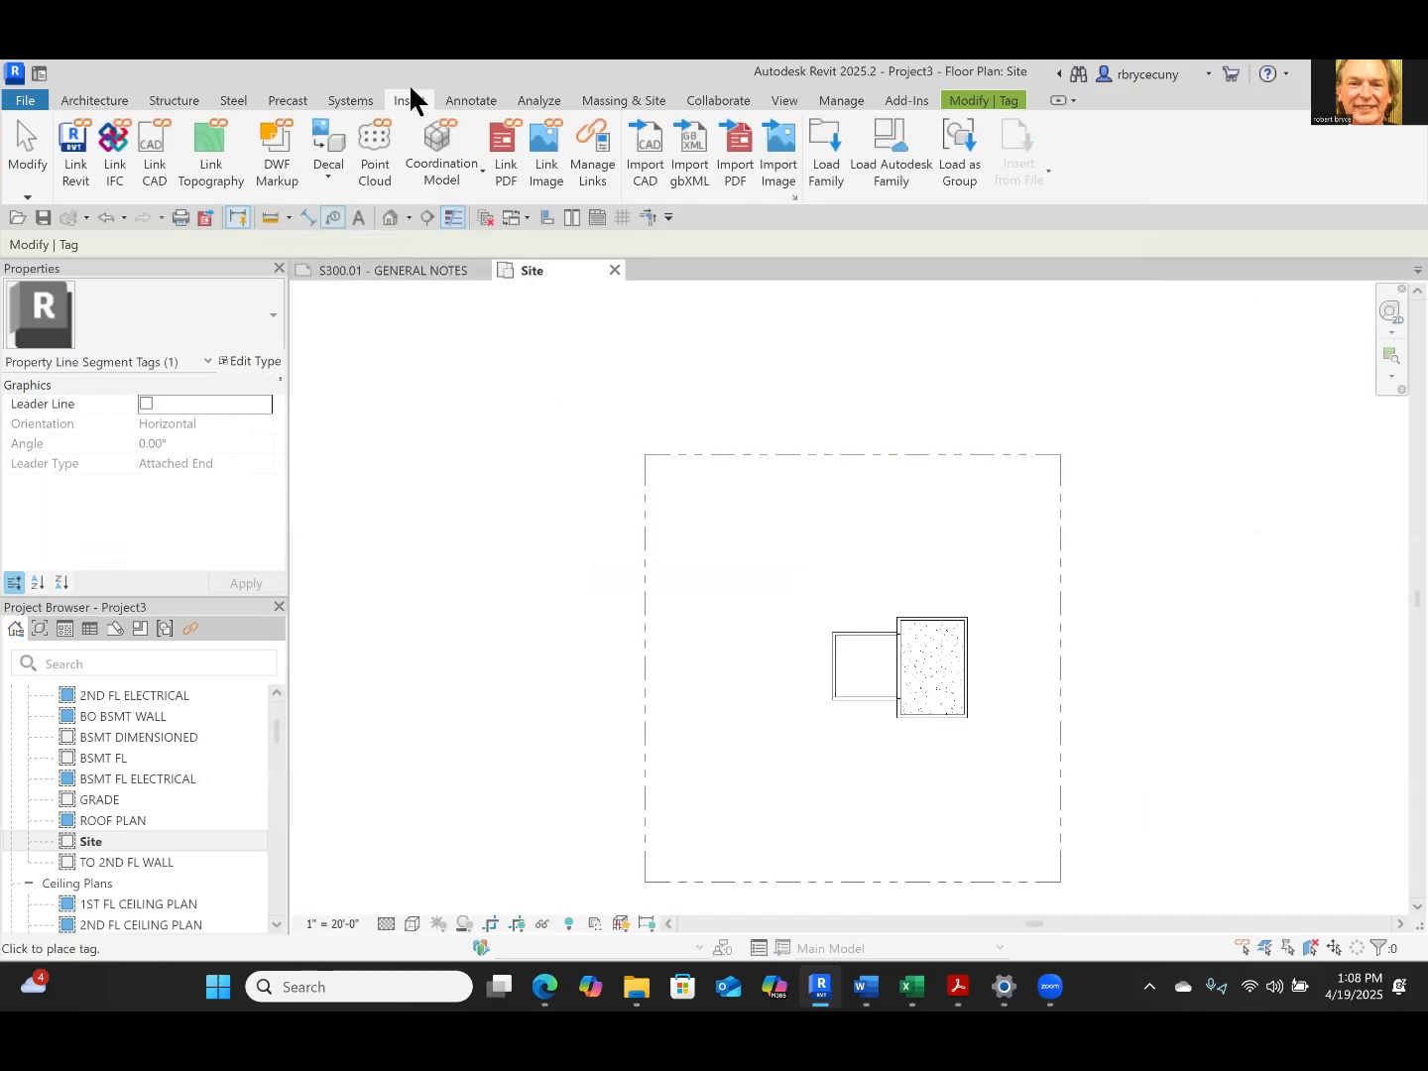
Tag the north property line segment by category with a leader line
{"action": "left_click", "coordinate": [467, 95]}
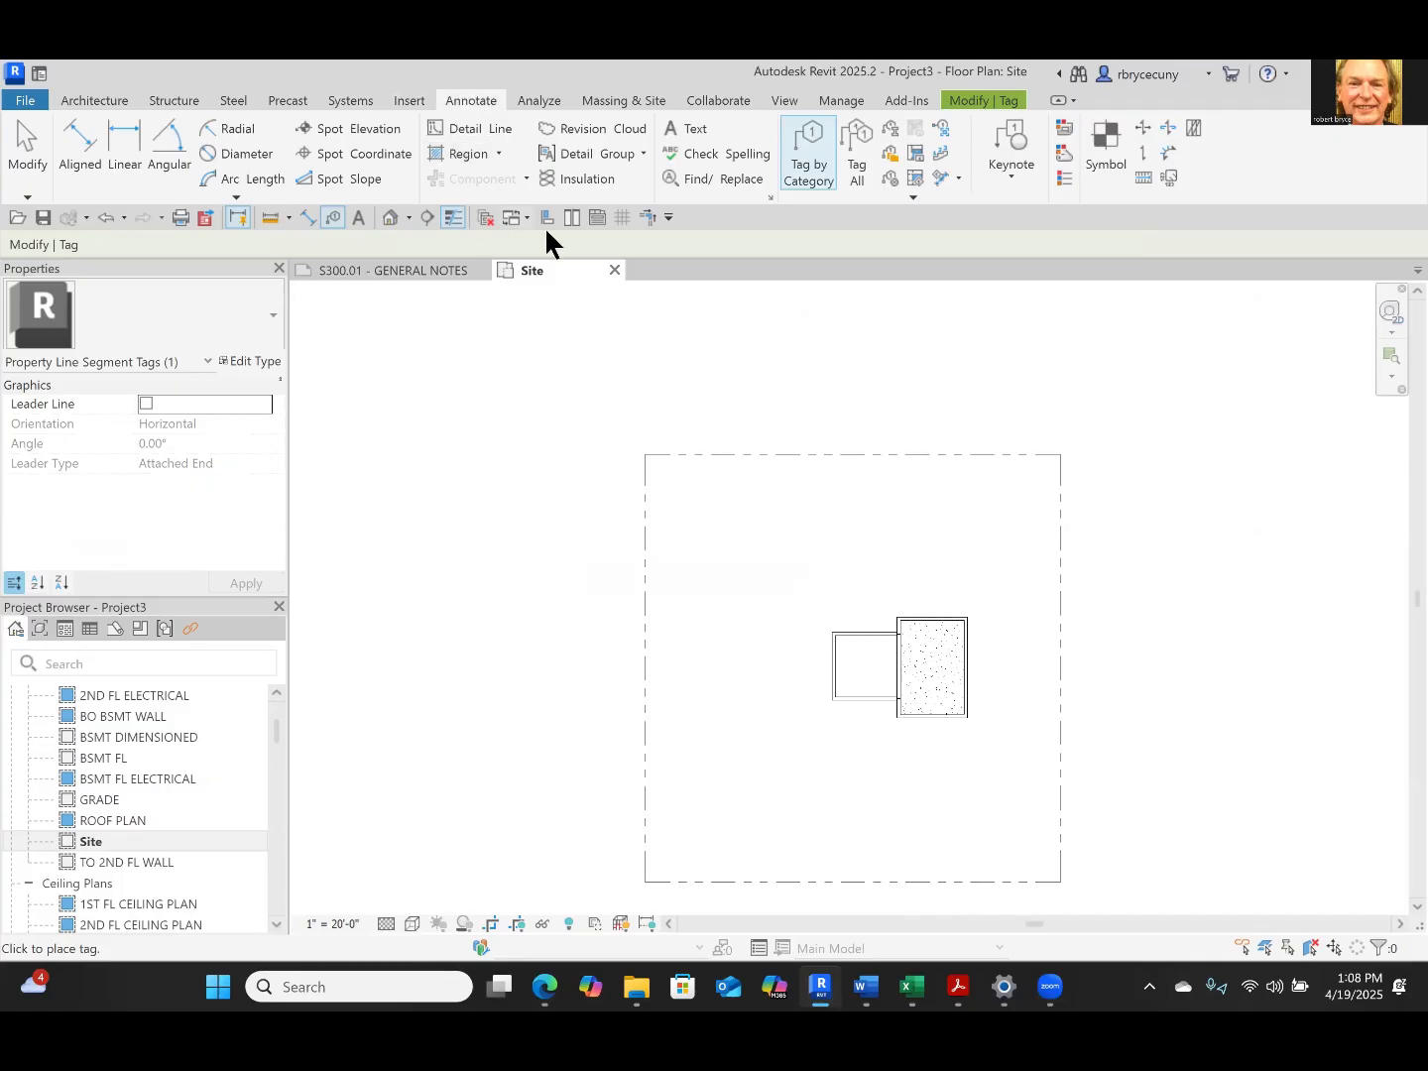
{"action": "left_click", "coordinate": [807, 167]}
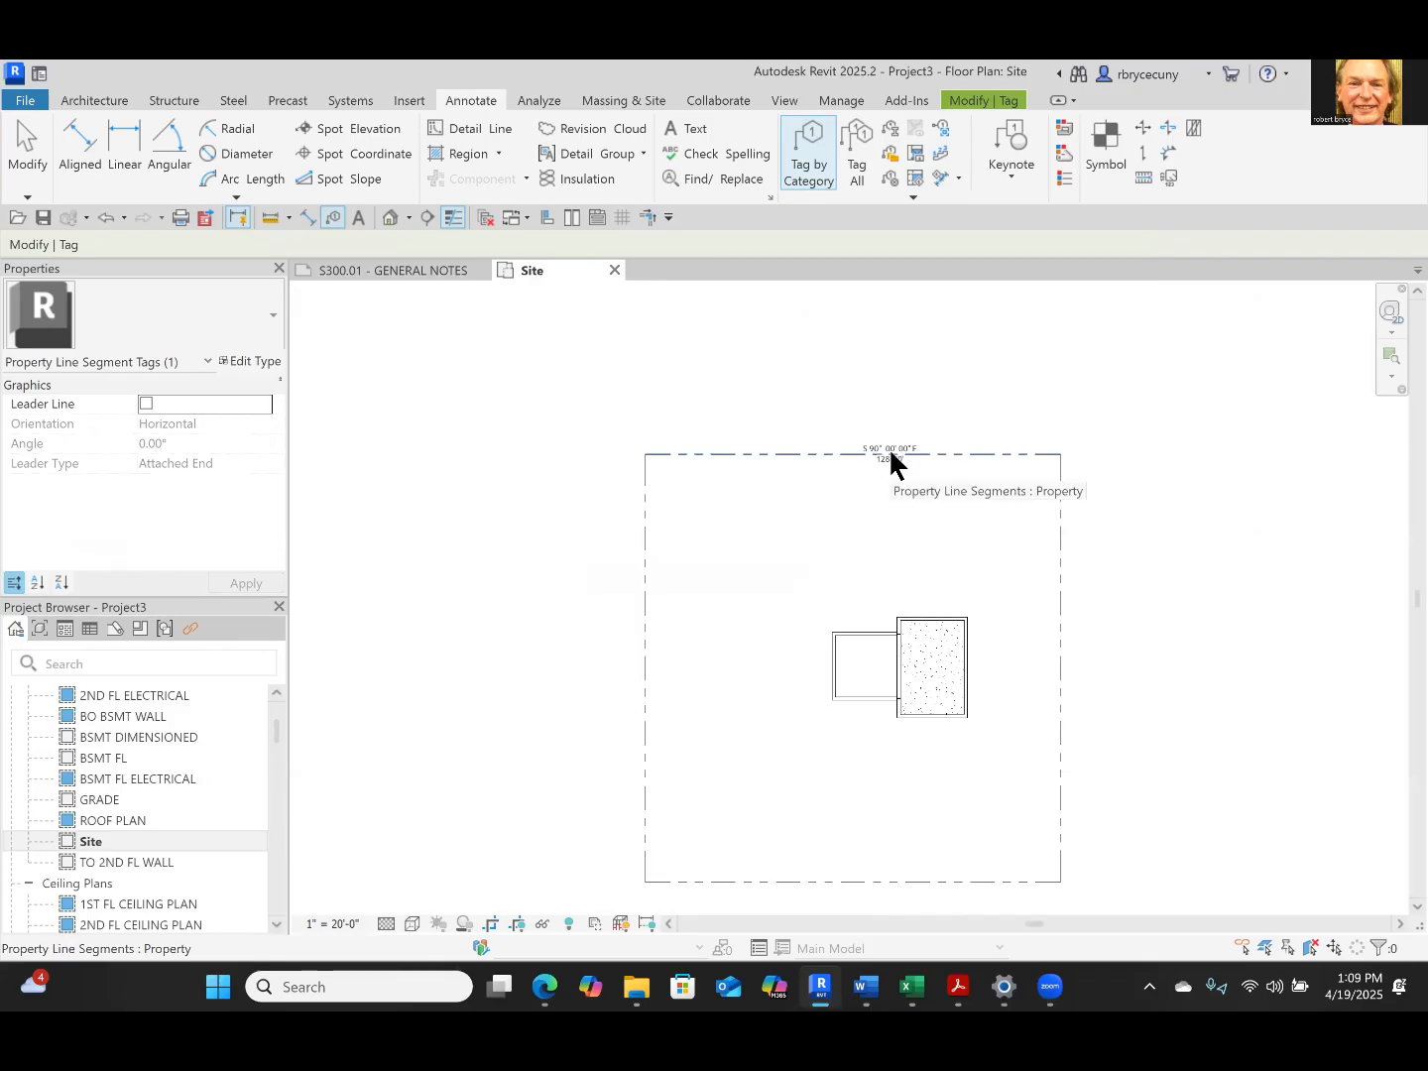
{"action": "scroll", "coordinate": [891, 463], "scroll_direction": "up", "scroll_amount": 5}
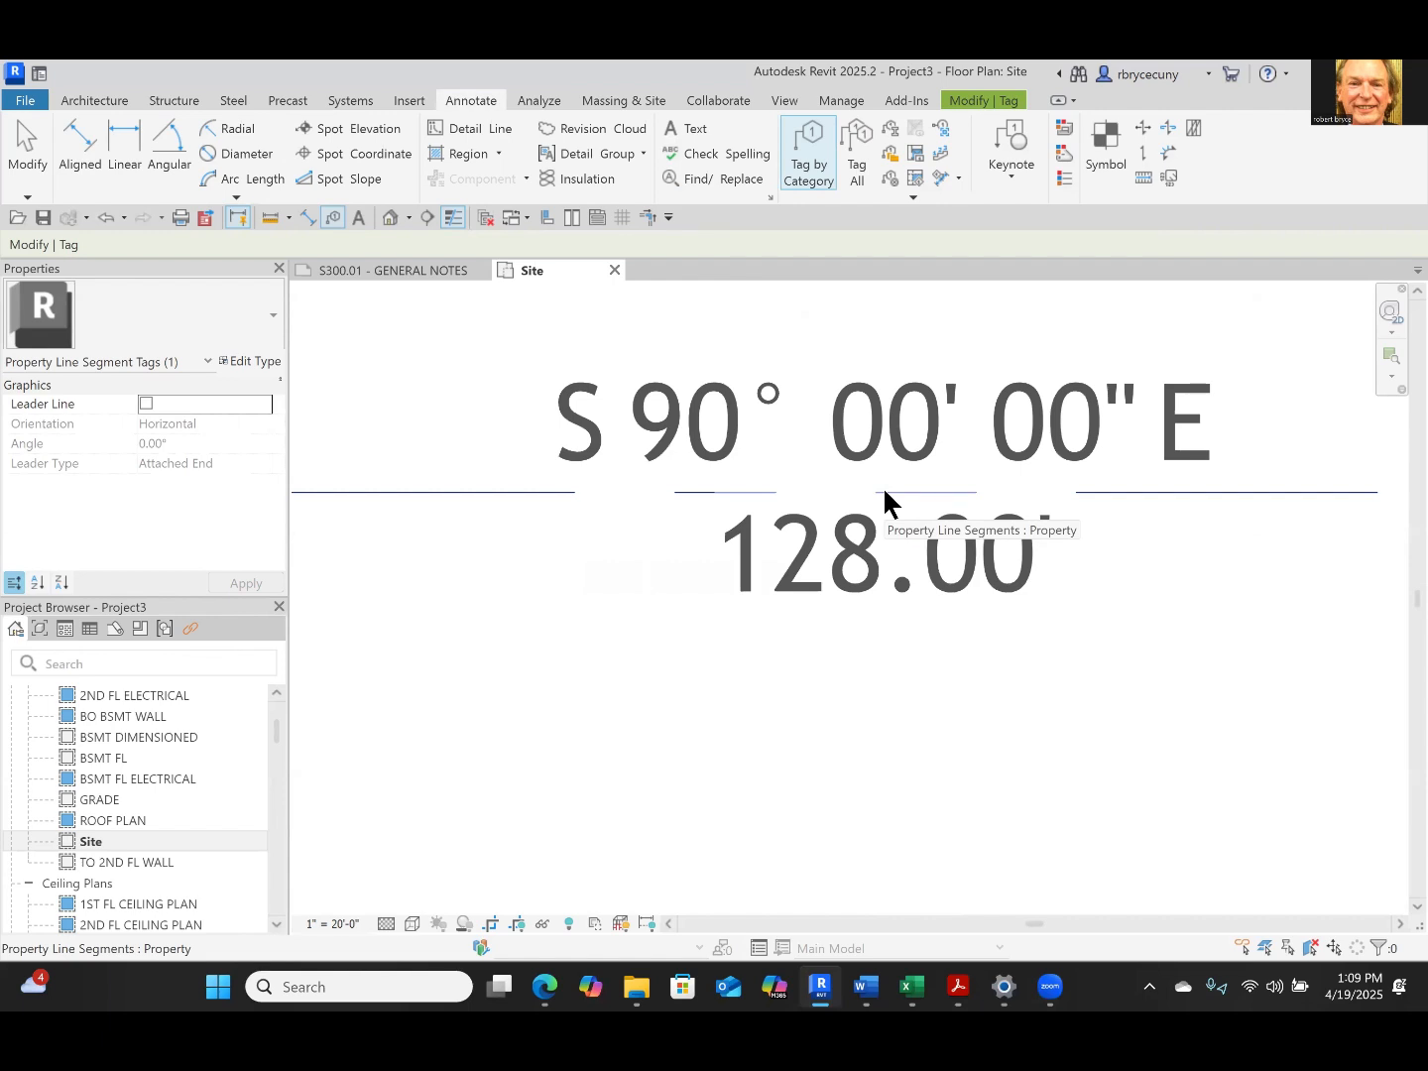
{"action": "left_click", "coordinate": [146, 407]}
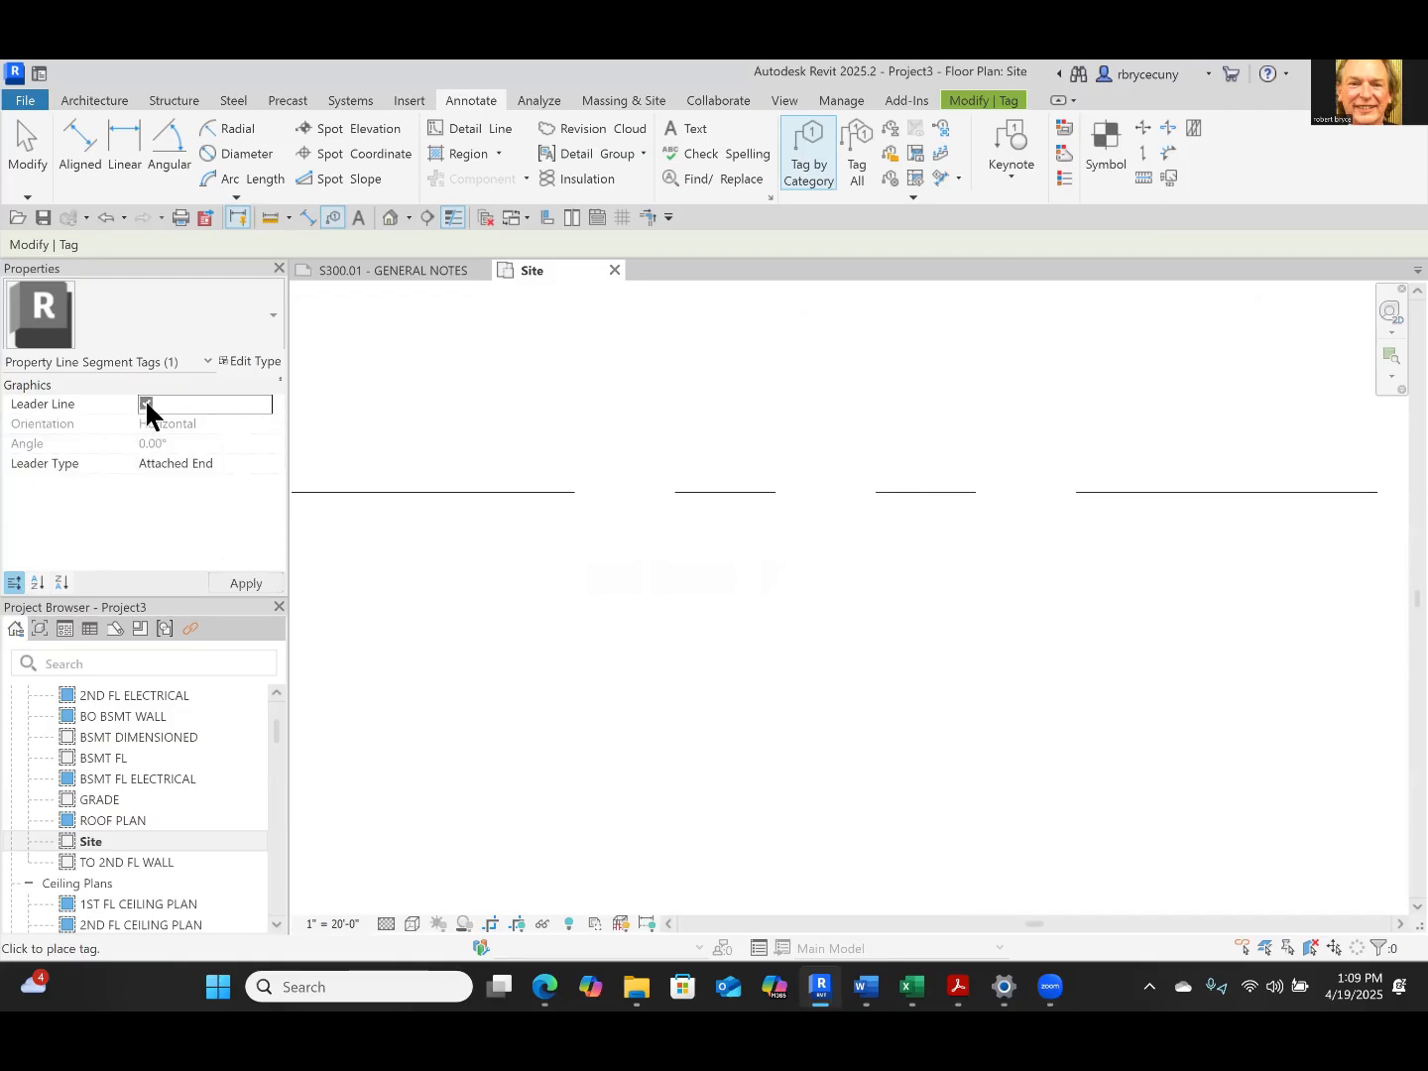
{"action": "left_click", "coordinate": [794, 496]}
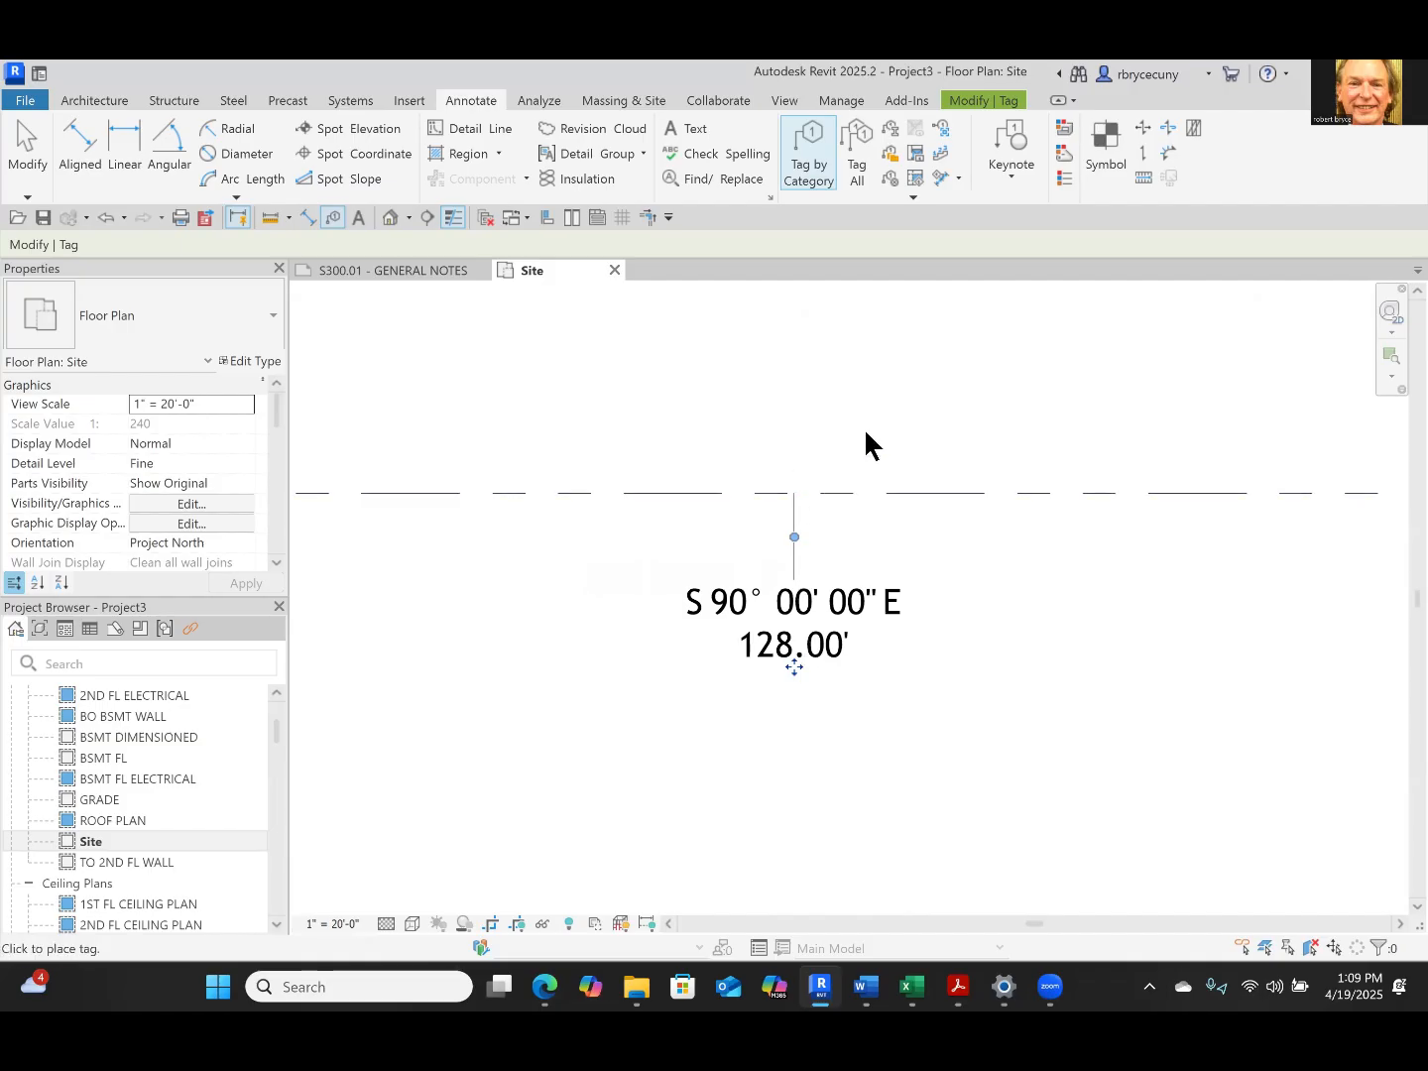
Turn off the leader line on the north property line's tag, and delete the tag
{"action": "left_click", "coordinate": [837, 597]}
{"action": "left_click", "coordinate": [823, 621]}
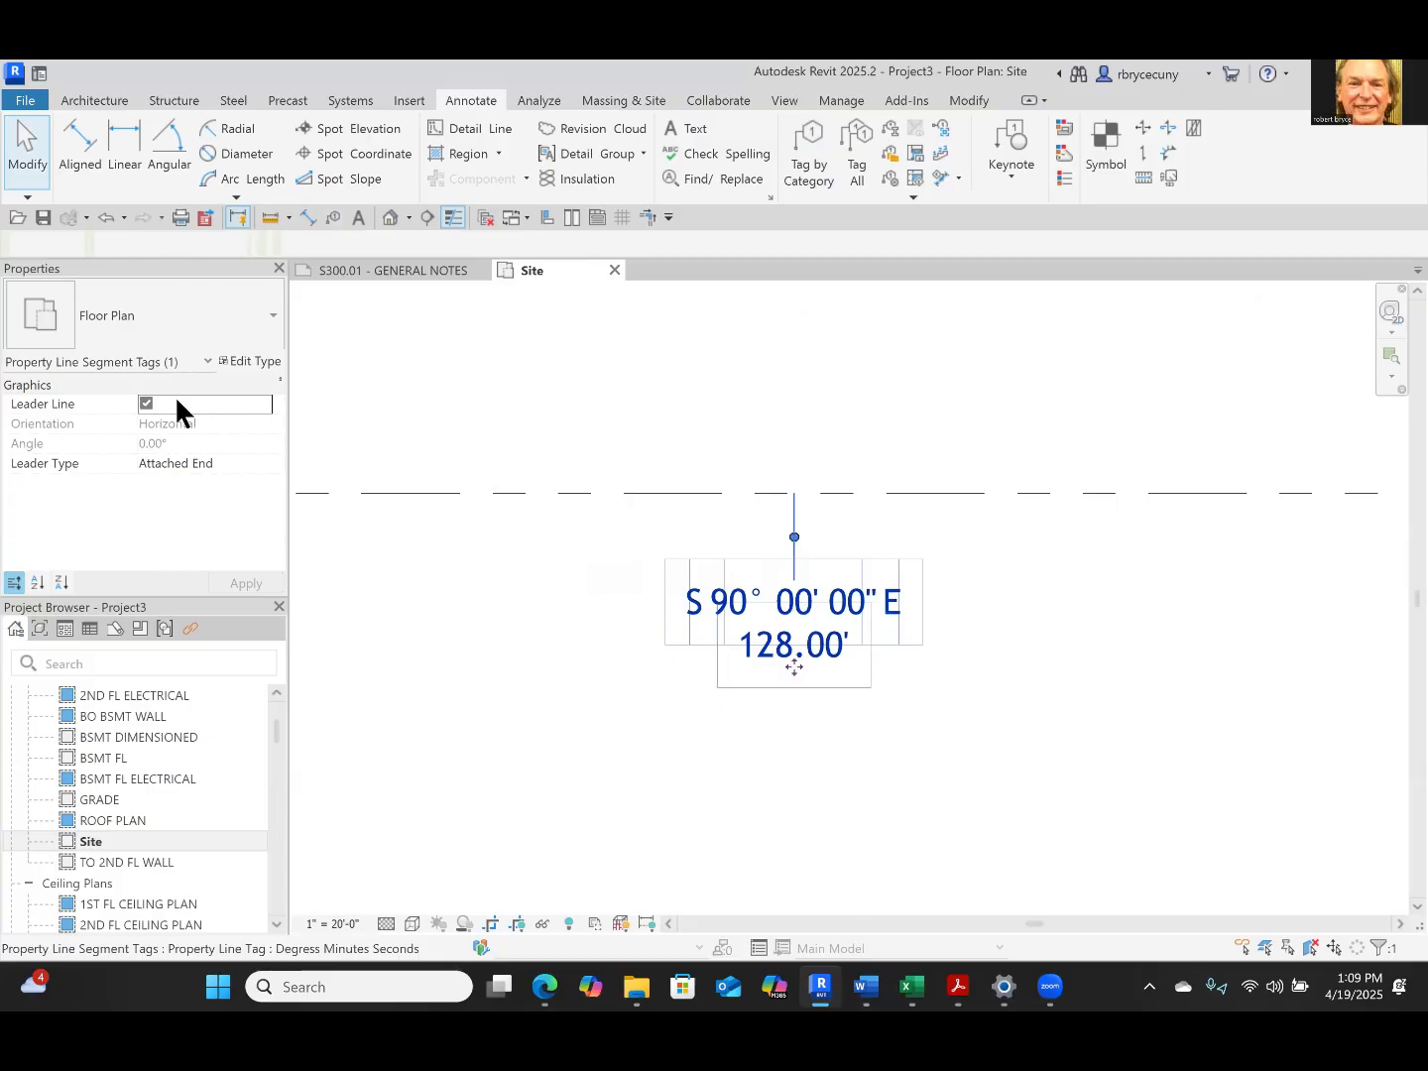
{"action": "left_click", "coordinate": [147, 404]}
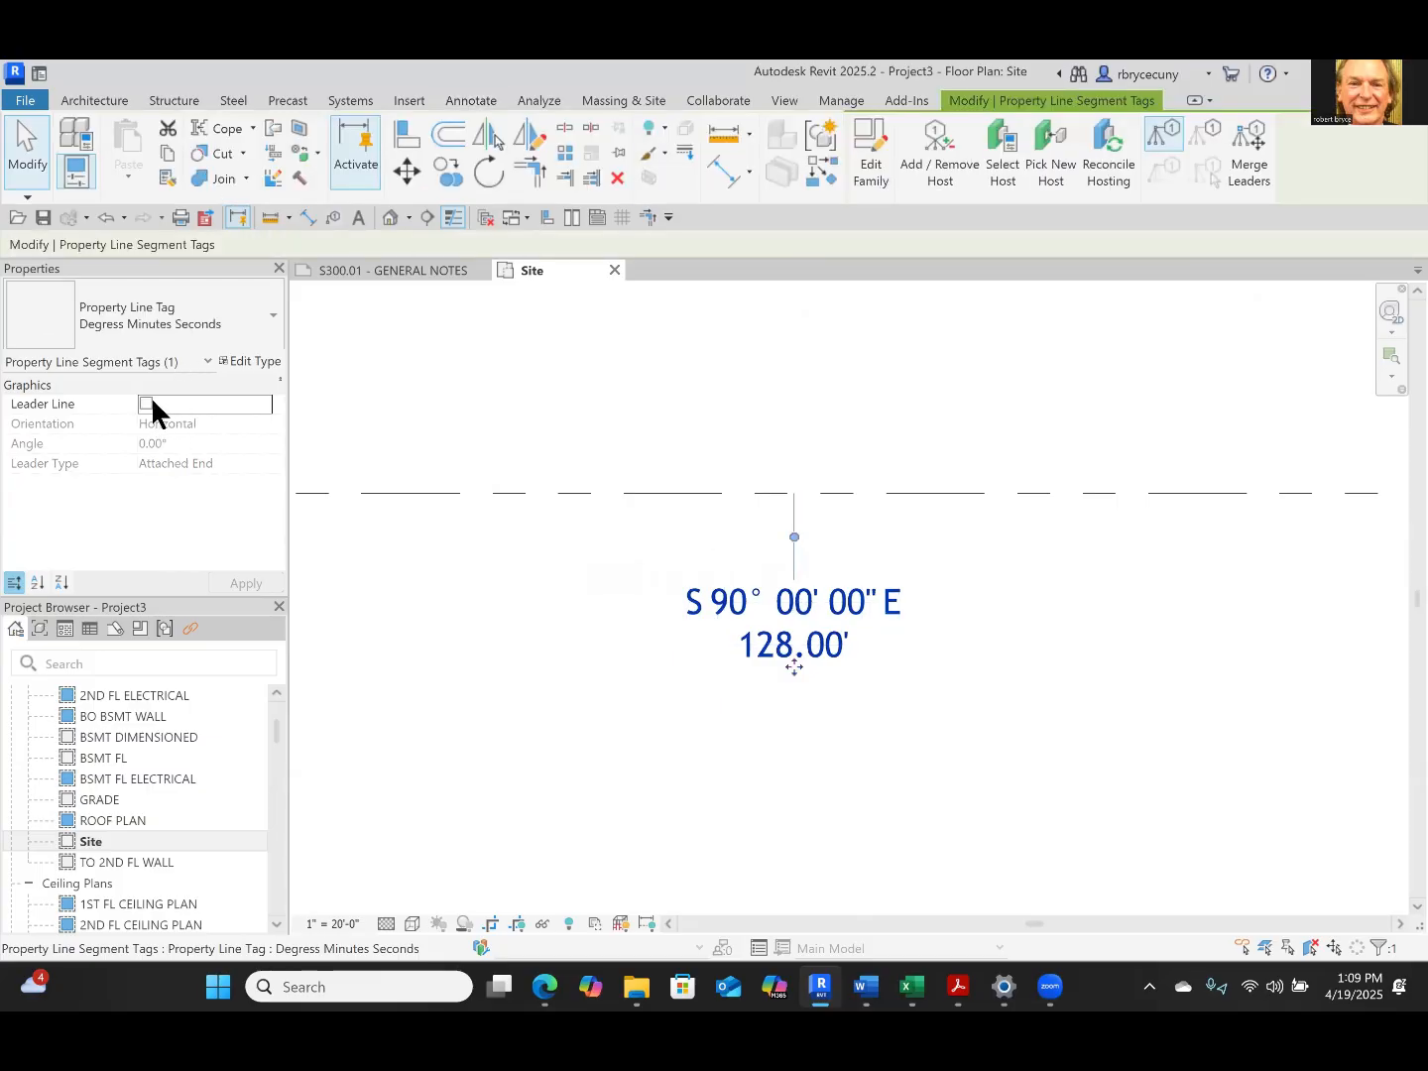
{"action": "left_click", "coordinate": [798, 722]}
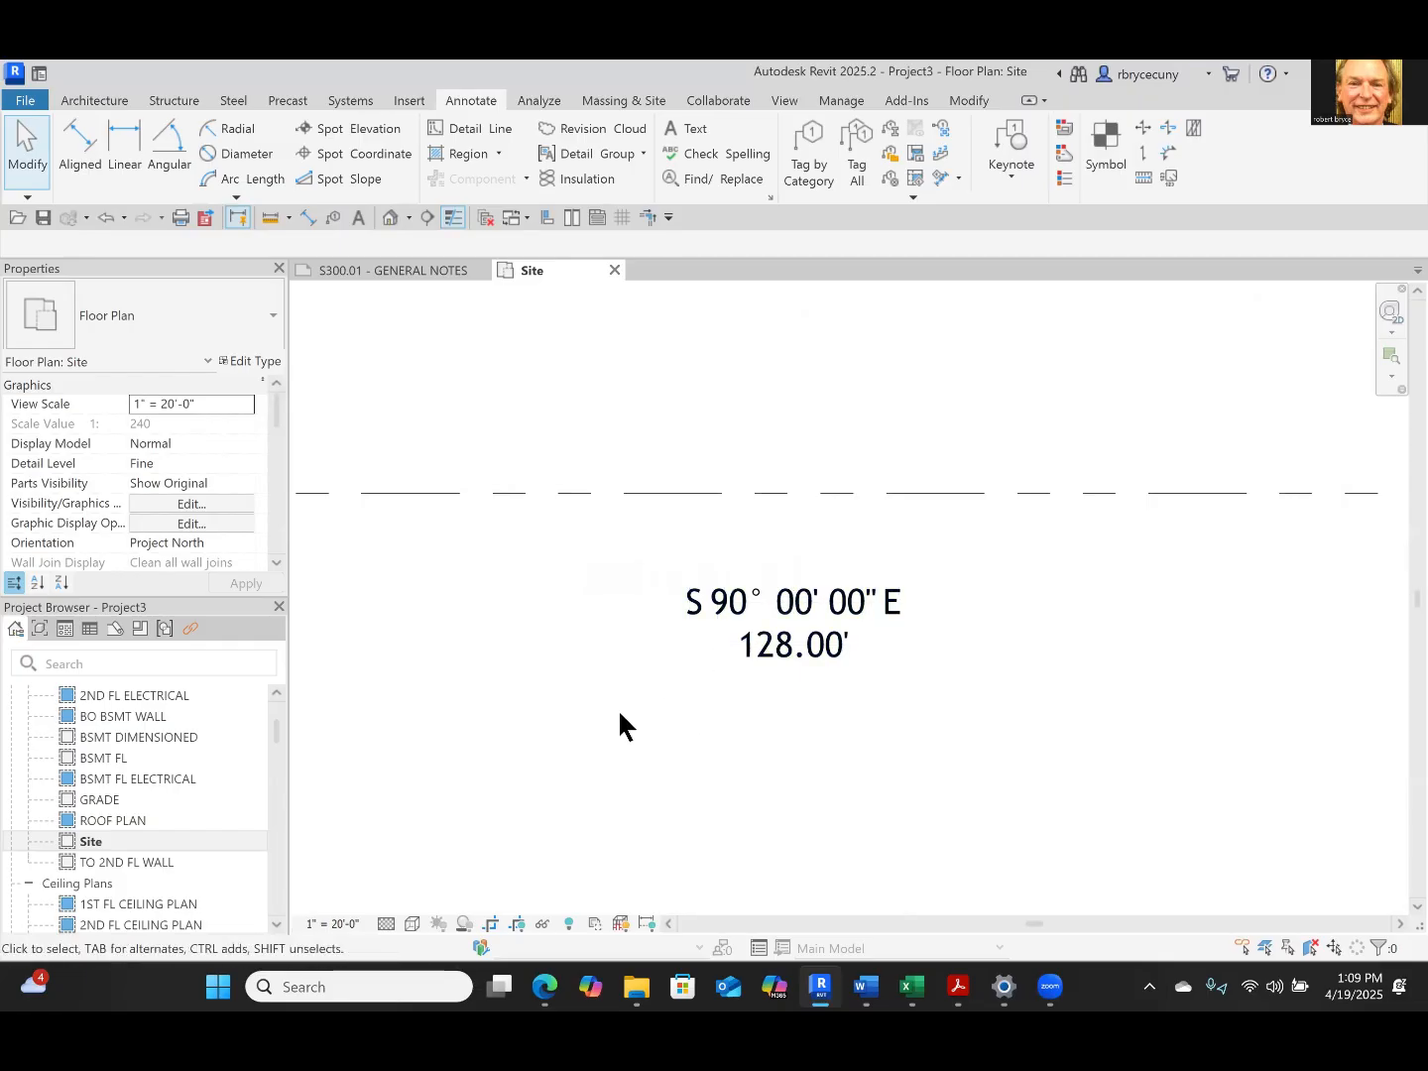
{"action": "left_click", "coordinate": [819, 600]}
{"action": "key", "text": "Delete"}
Tag the north property line again with a leader above it, and delete that tag
{"action": "scroll", "coordinate": [815, 585], "scroll_direction": "down", "scroll_amount": 5}
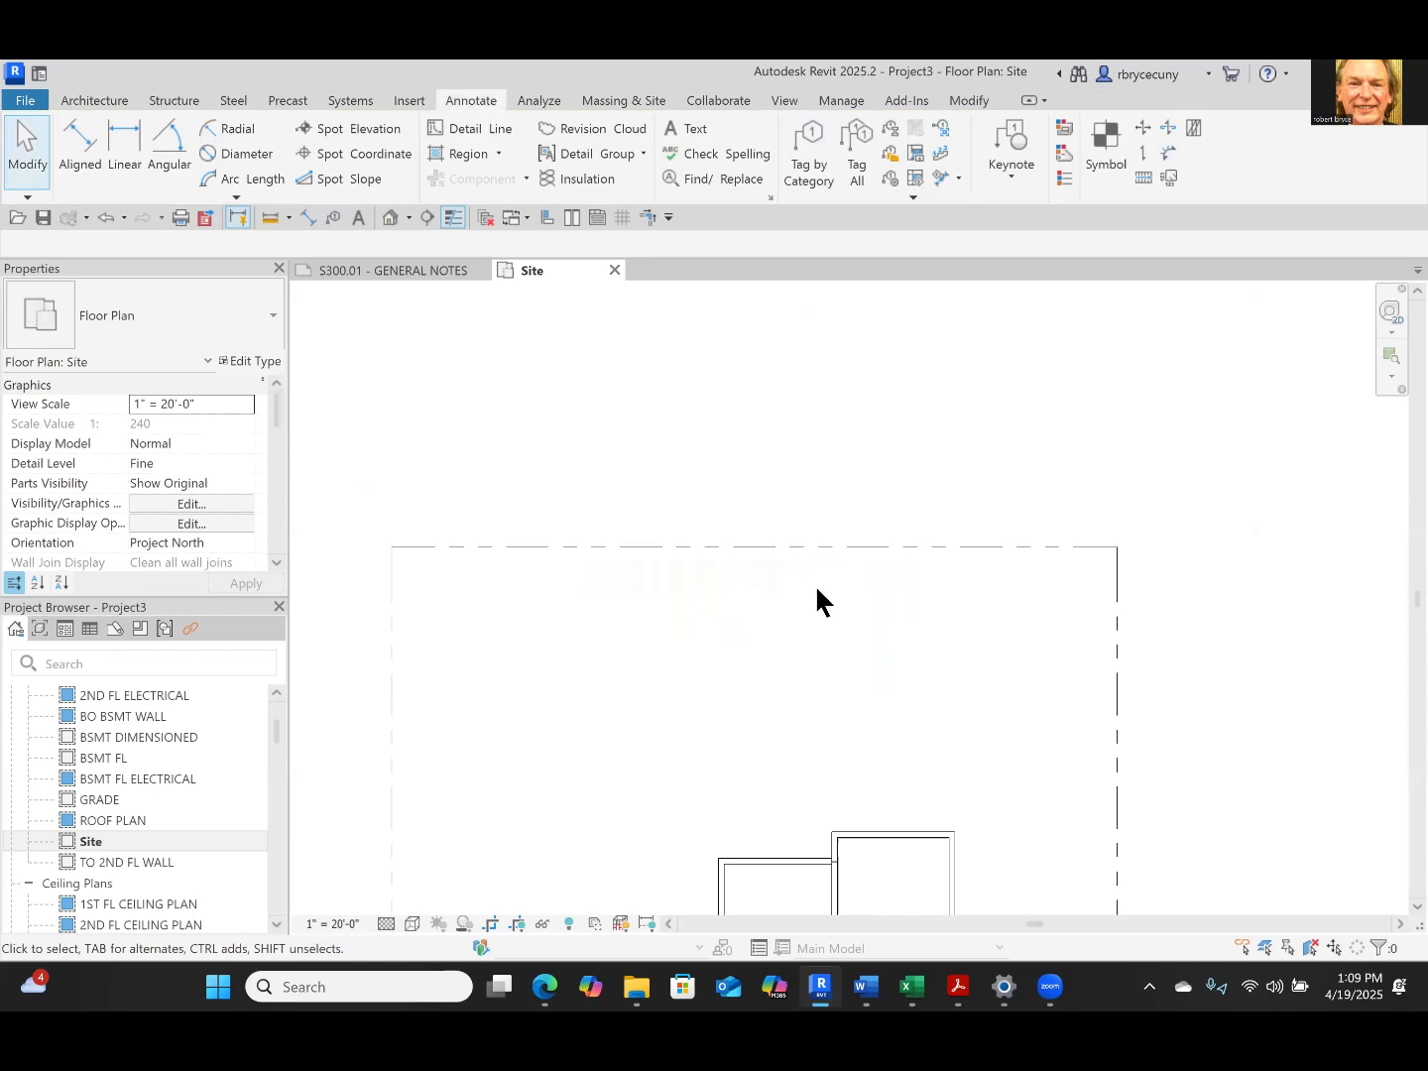
{"action": "middle_click_drag", "start_coordinate": [846, 609], "coordinate": [907, 475]}
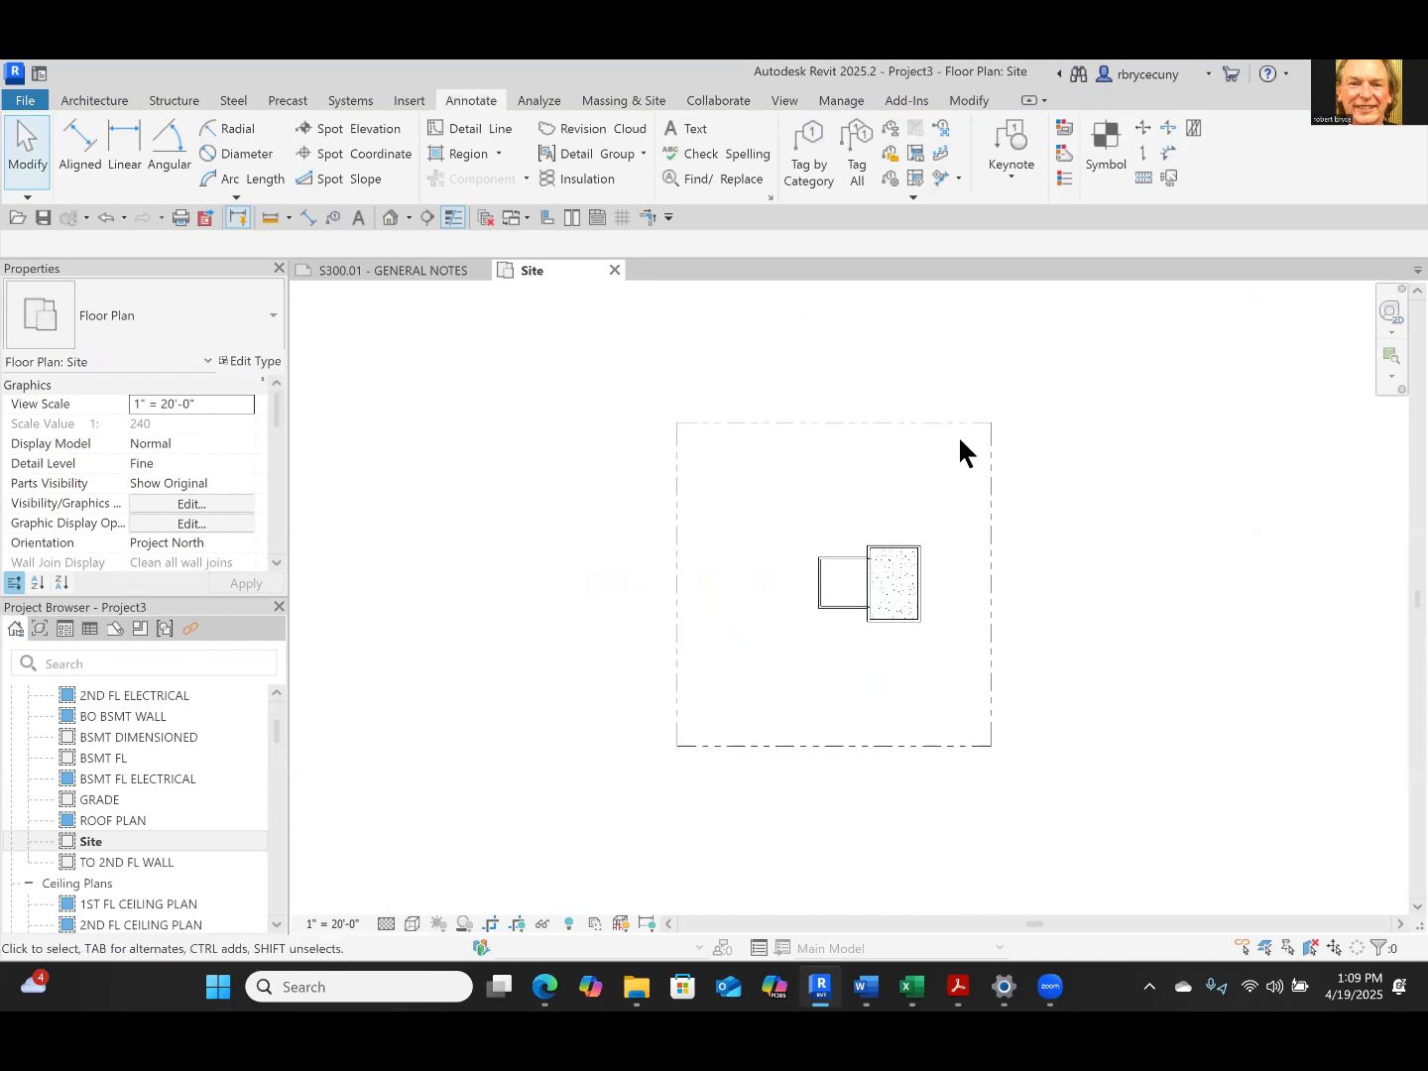
{"action": "scroll", "coordinate": [962, 436], "scroll_direction": "up", "scroll_amount": 2}
{"action": "left_click", "coordinate": [998, 453]}
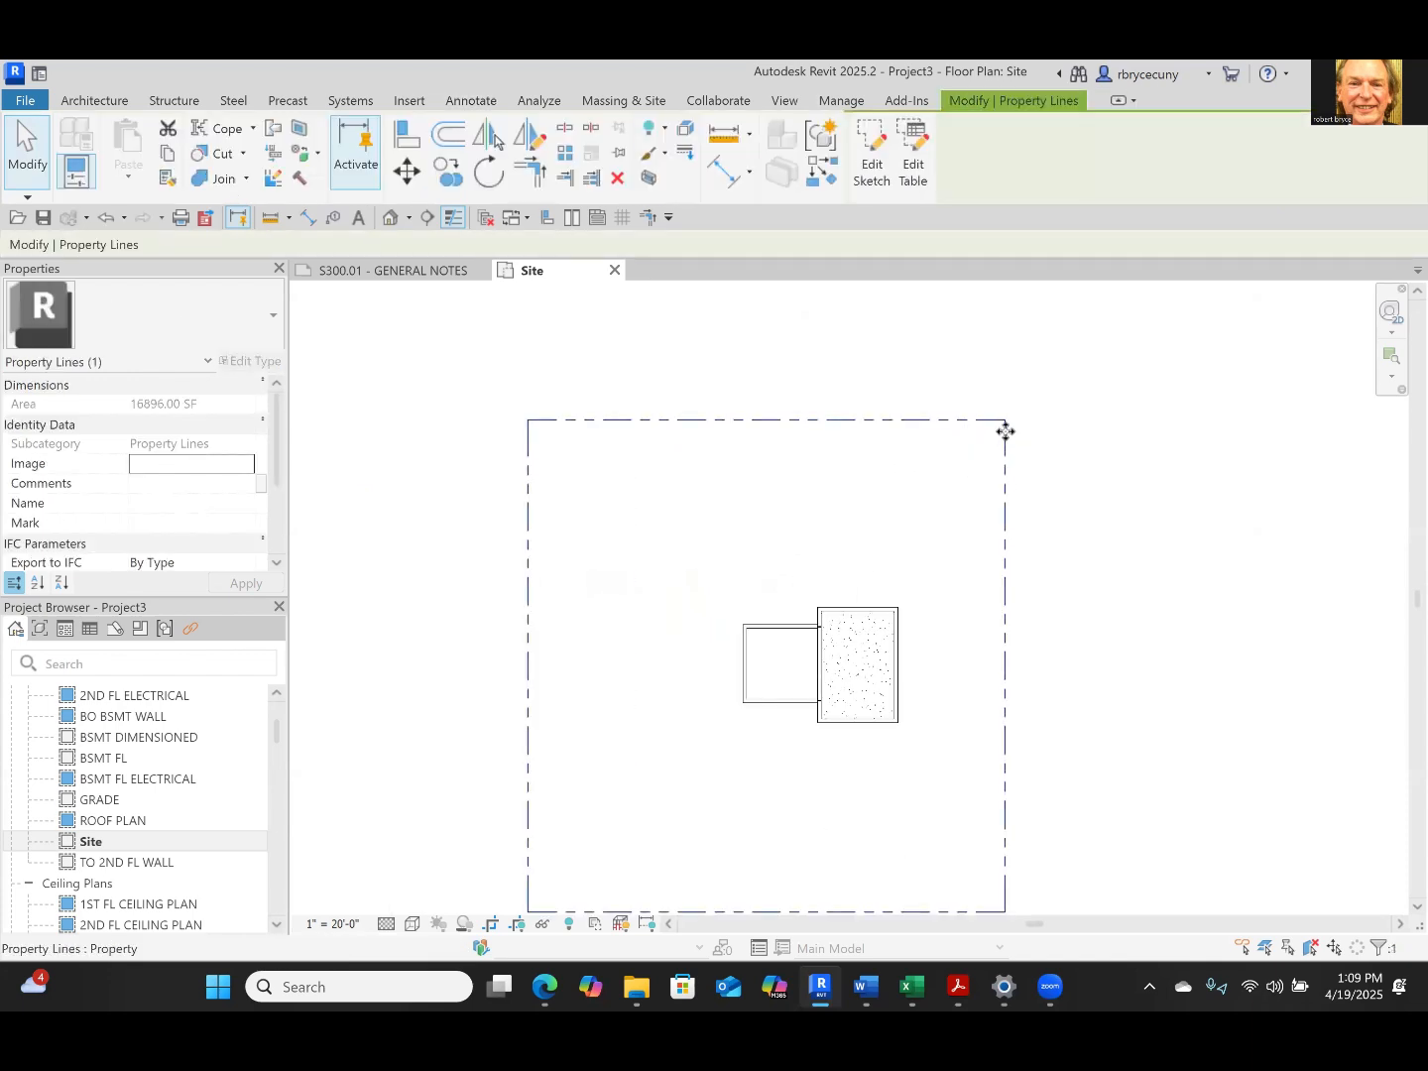
{"action": "middle_click_drag", "start_coordinate": [1064, 558], "coordinate": [1050, 450]}
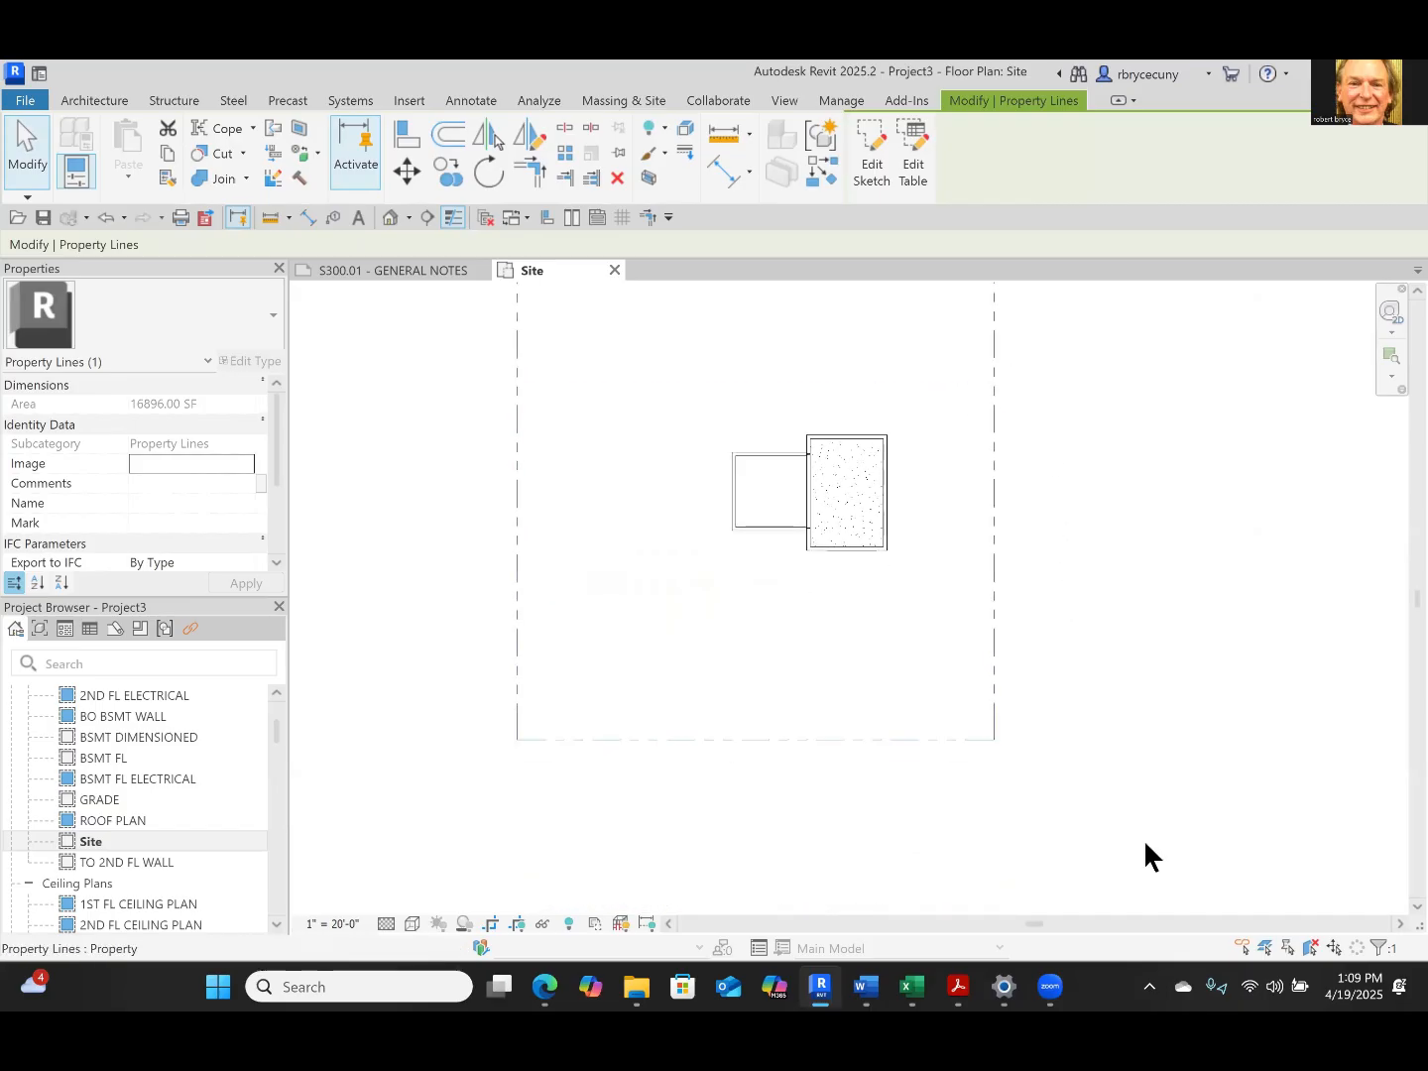
{"action": "middle_click_drag", "start_coordinate": [708, 499], "coordinate": [700, 586]}
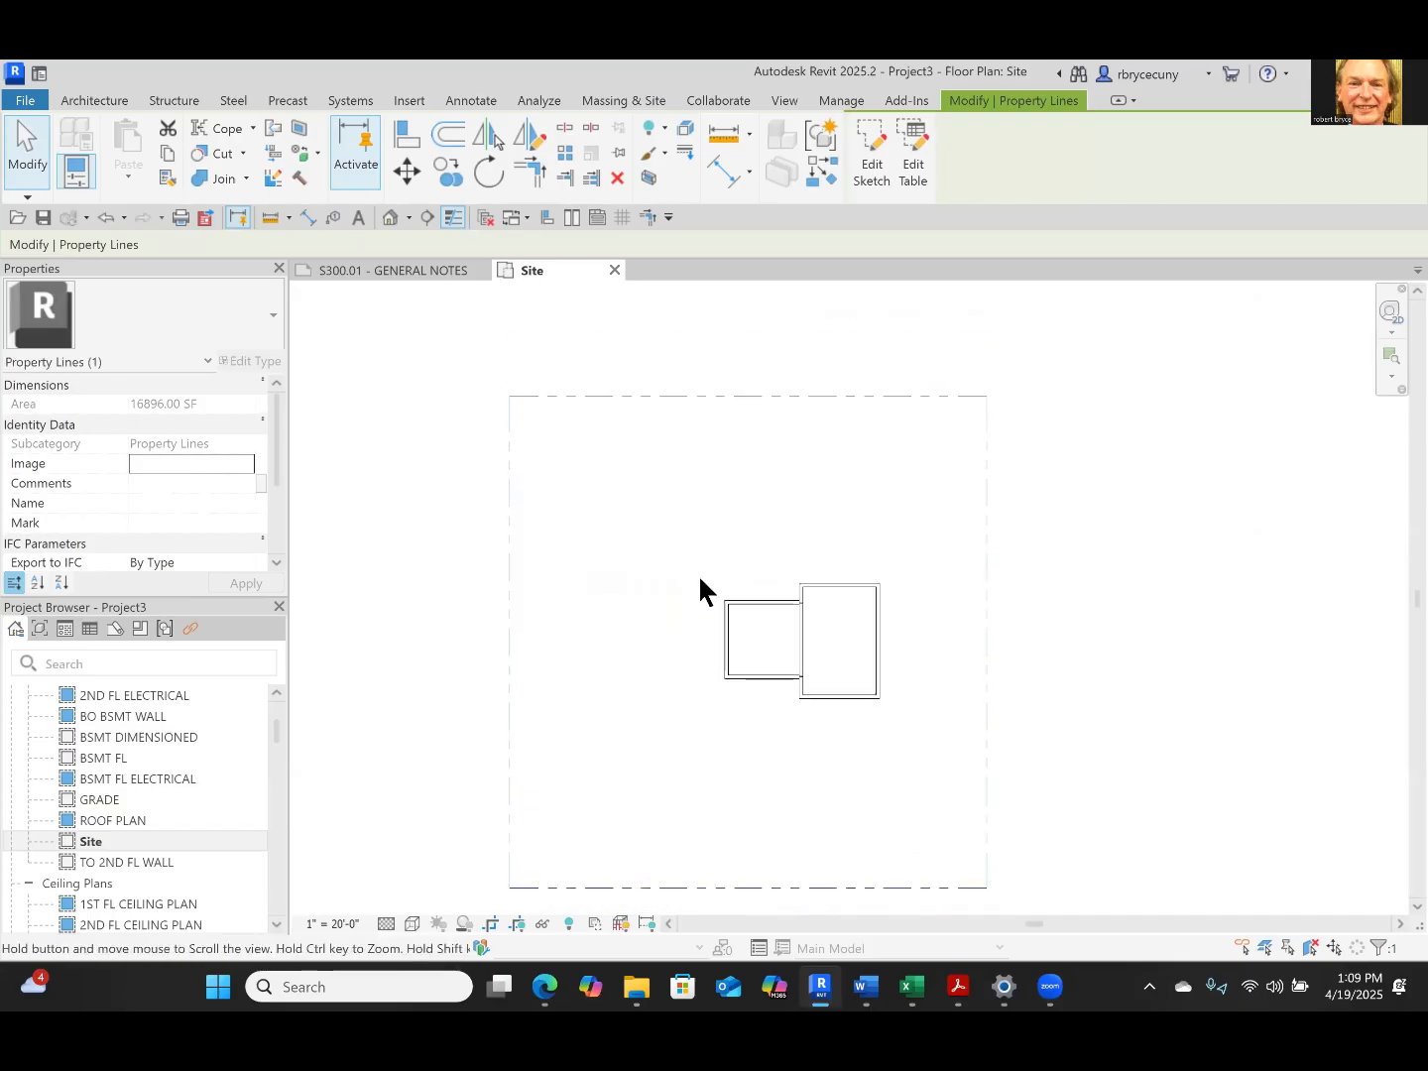
{"action": "left_click", "coordinate": [466, 100]}
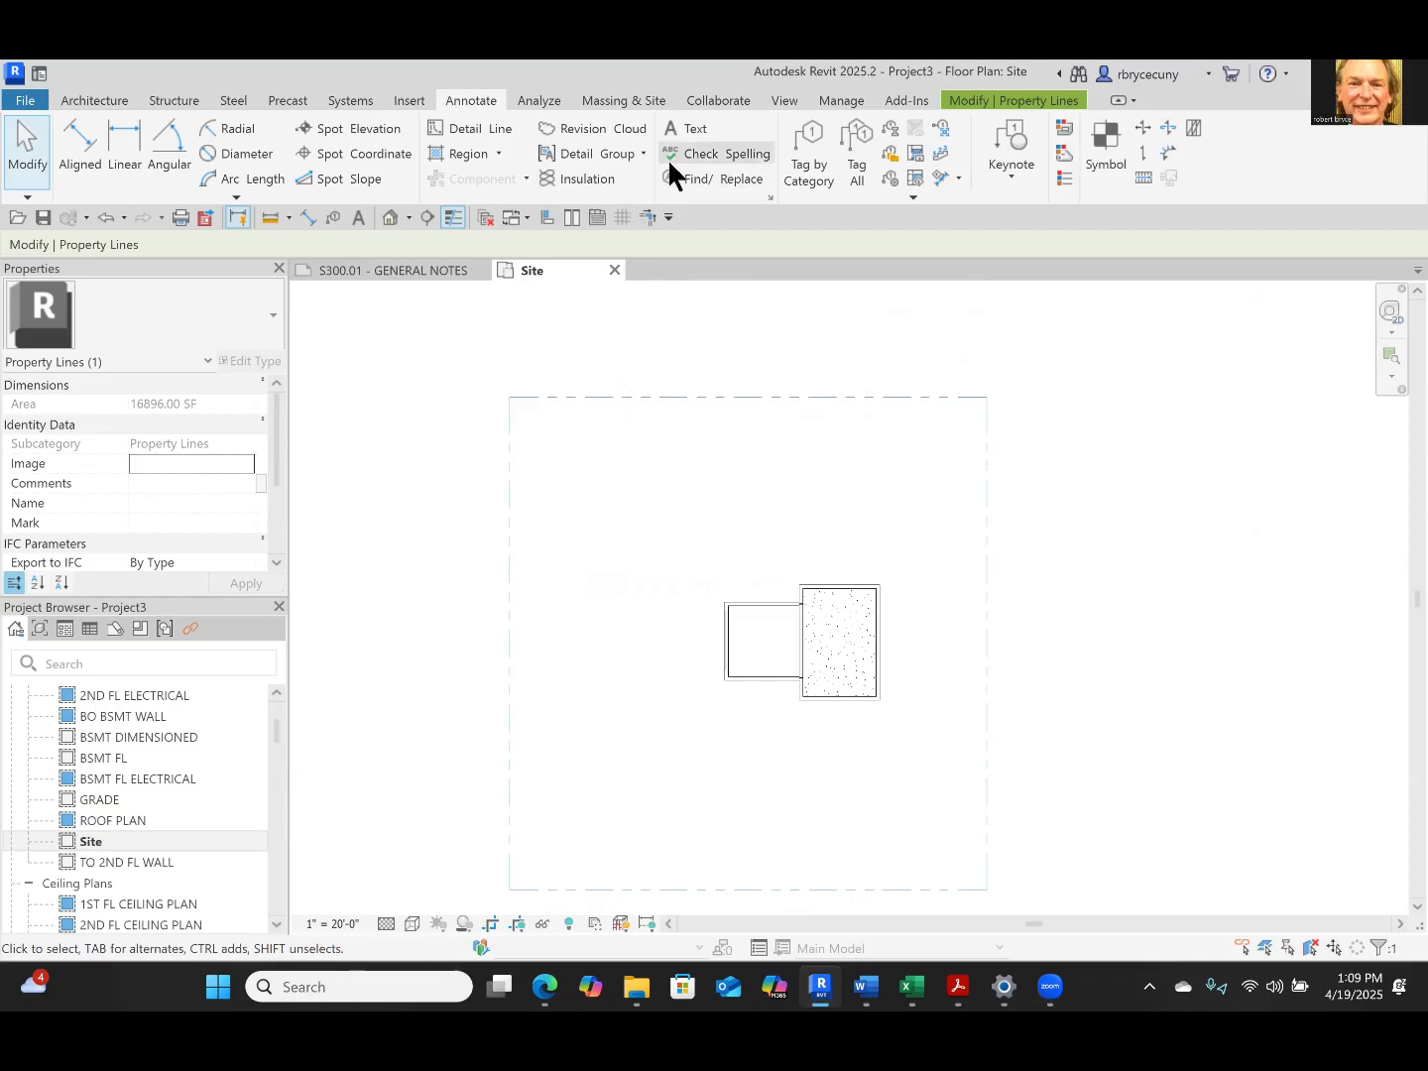
{"action": "left_click", "coordinate": [760, 391]}
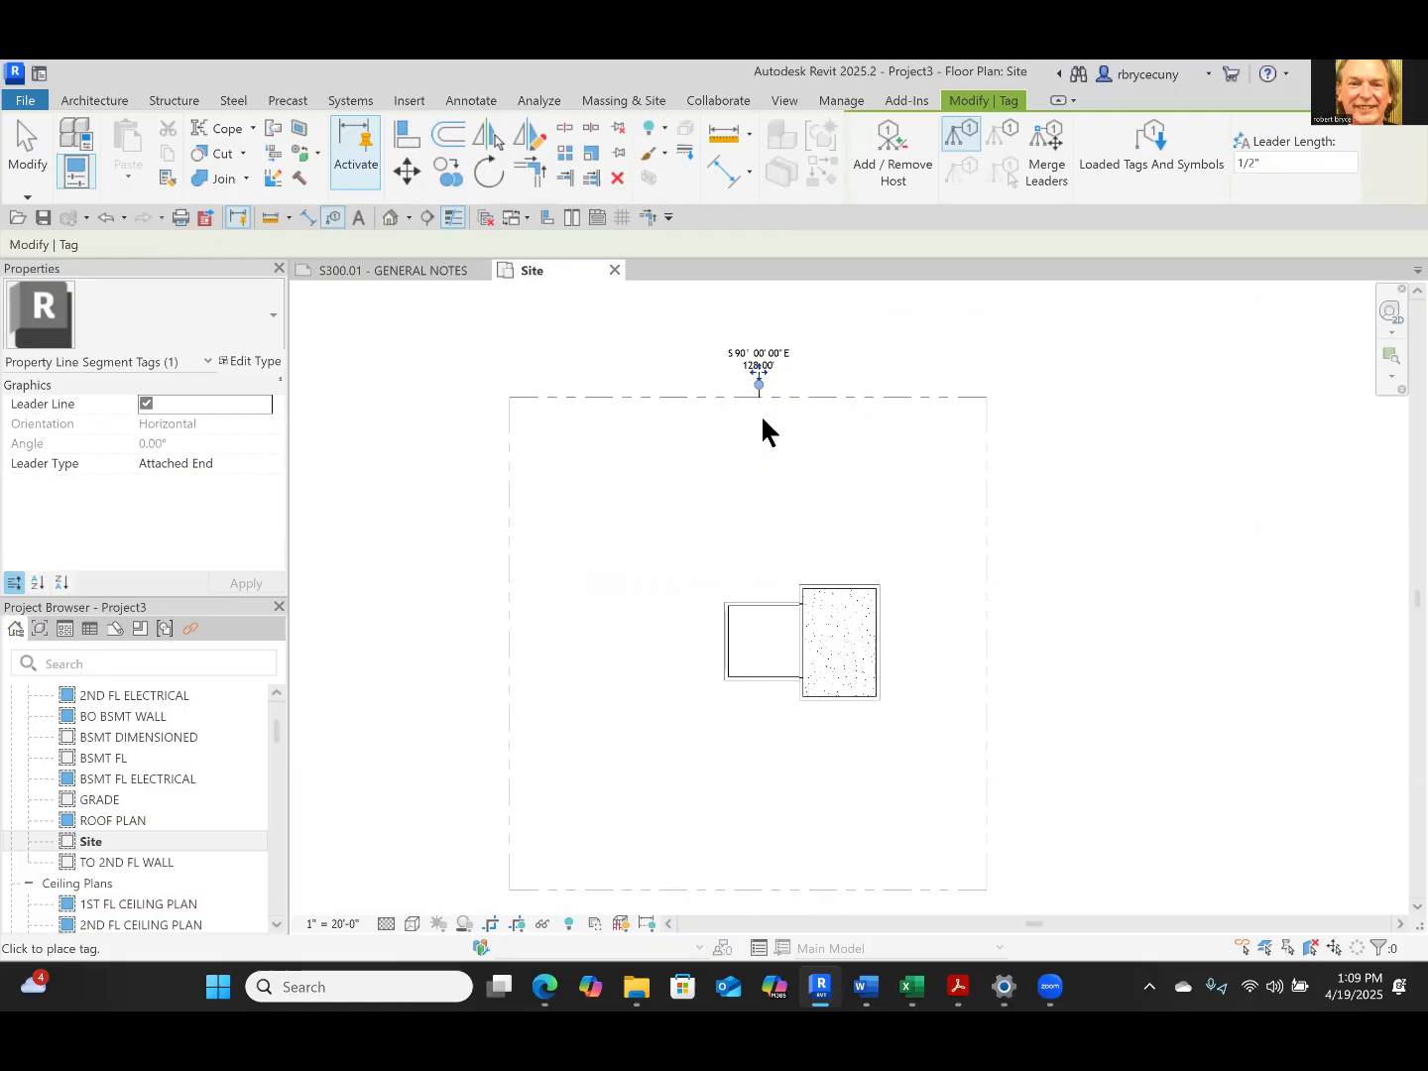
{"action": "key", "text": "Escape"}
{"action": "left_click", "coordinate": [764, 343]}
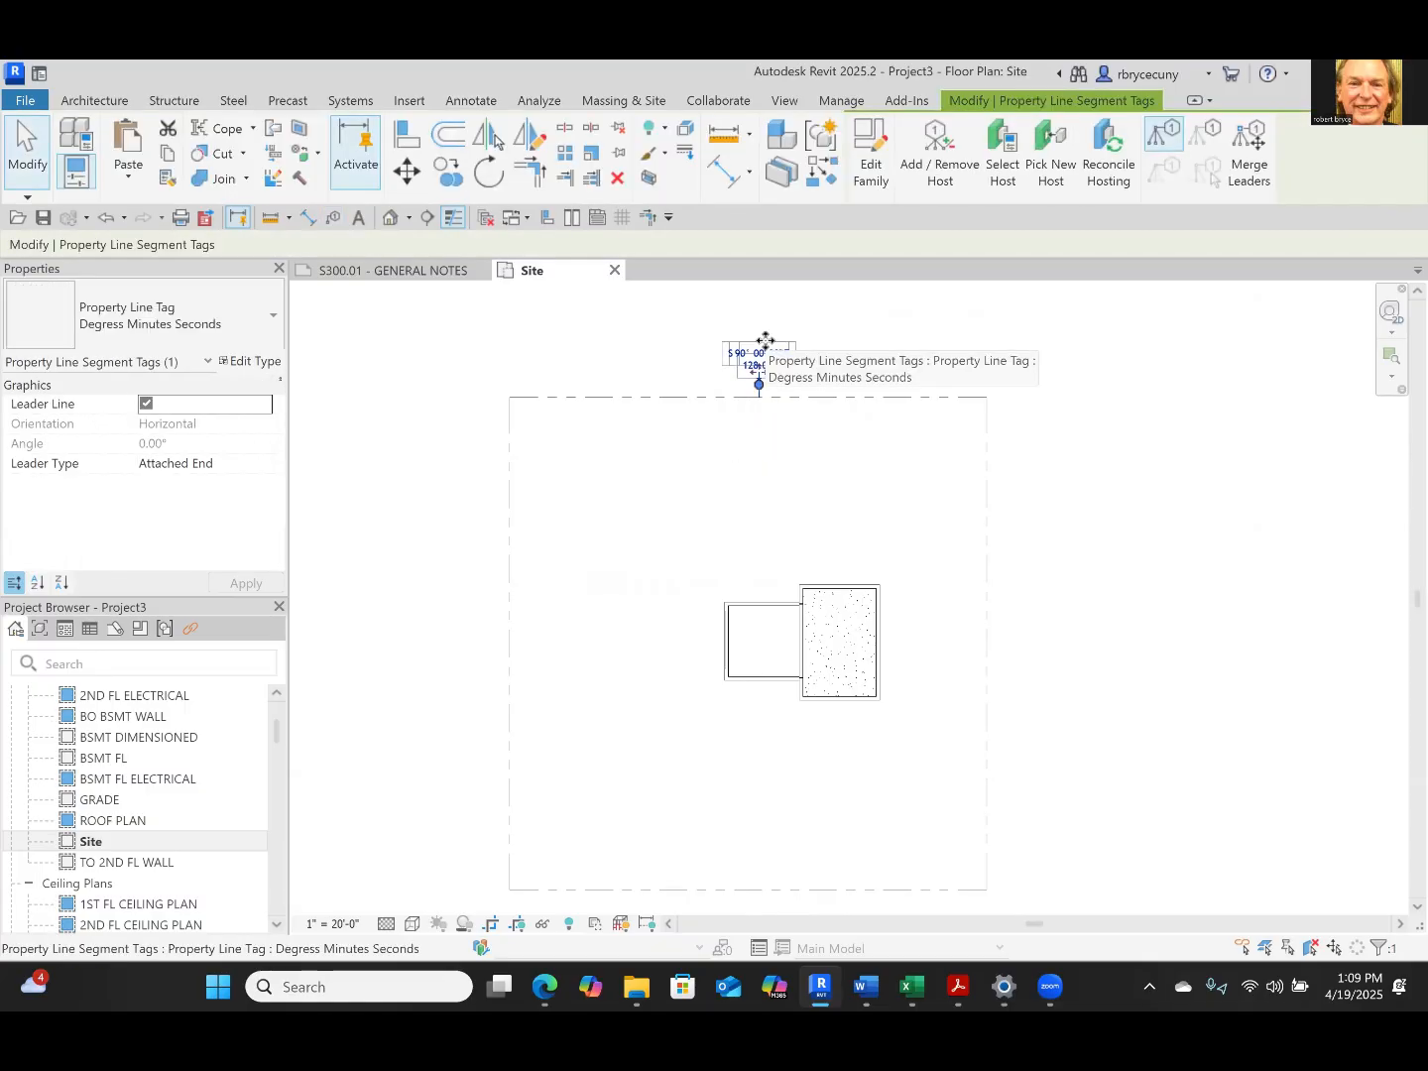
{"action": "key", "text": "Delete"}
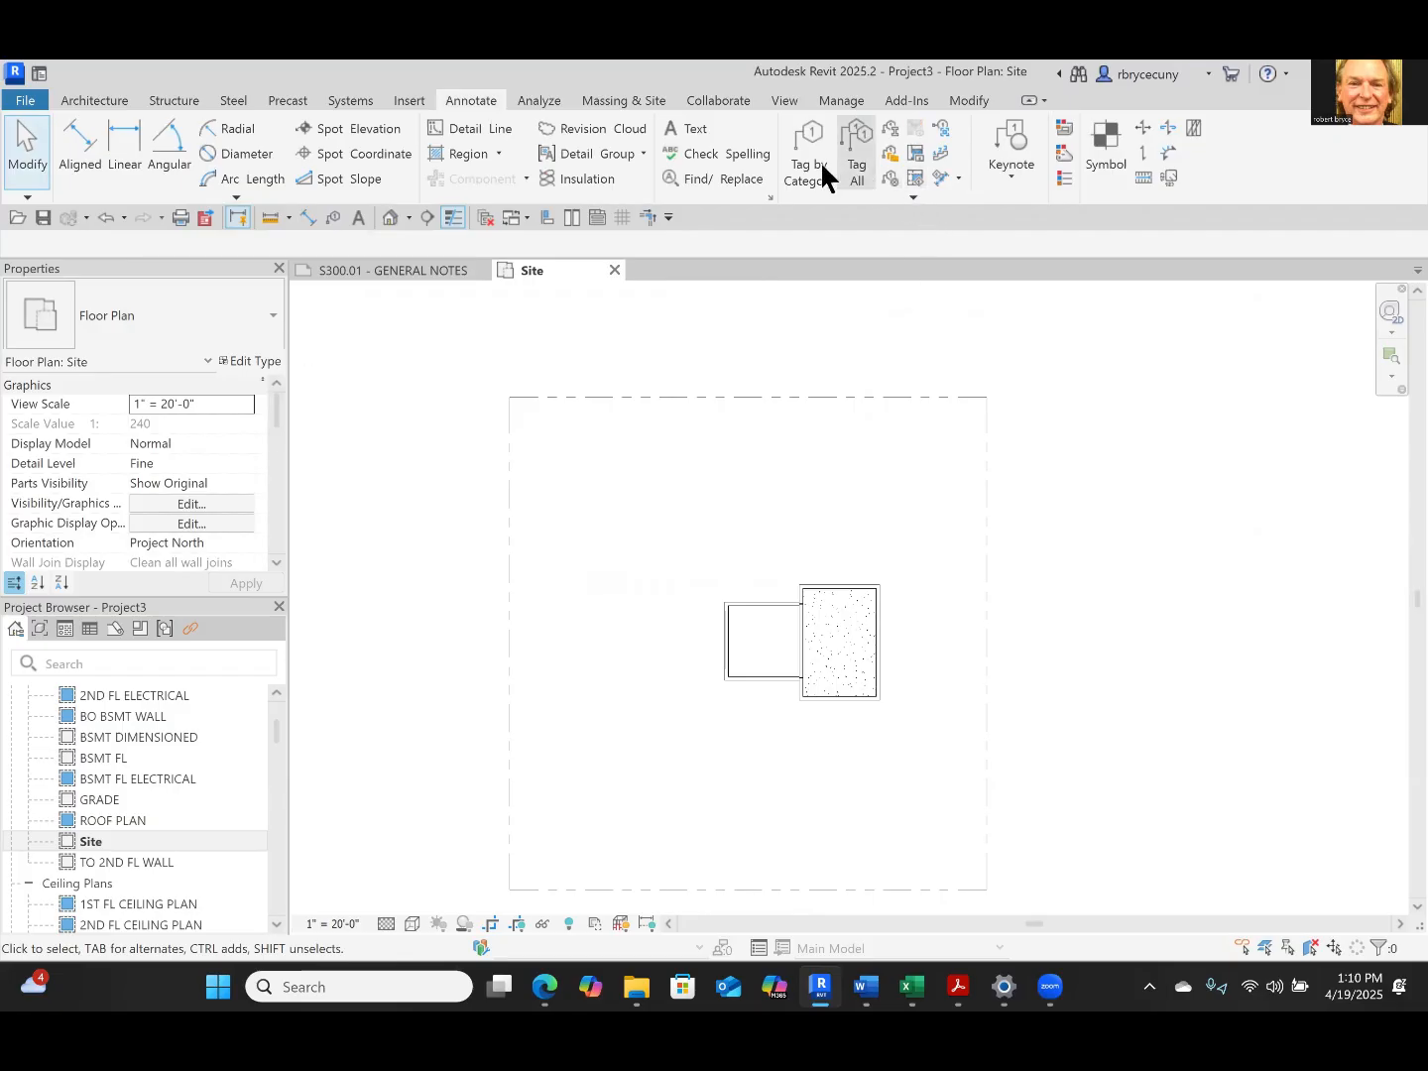
Tag the north and east property line segments by category with the leader line turned off
{"action": "left_click", "coordinate": [812, 168]}
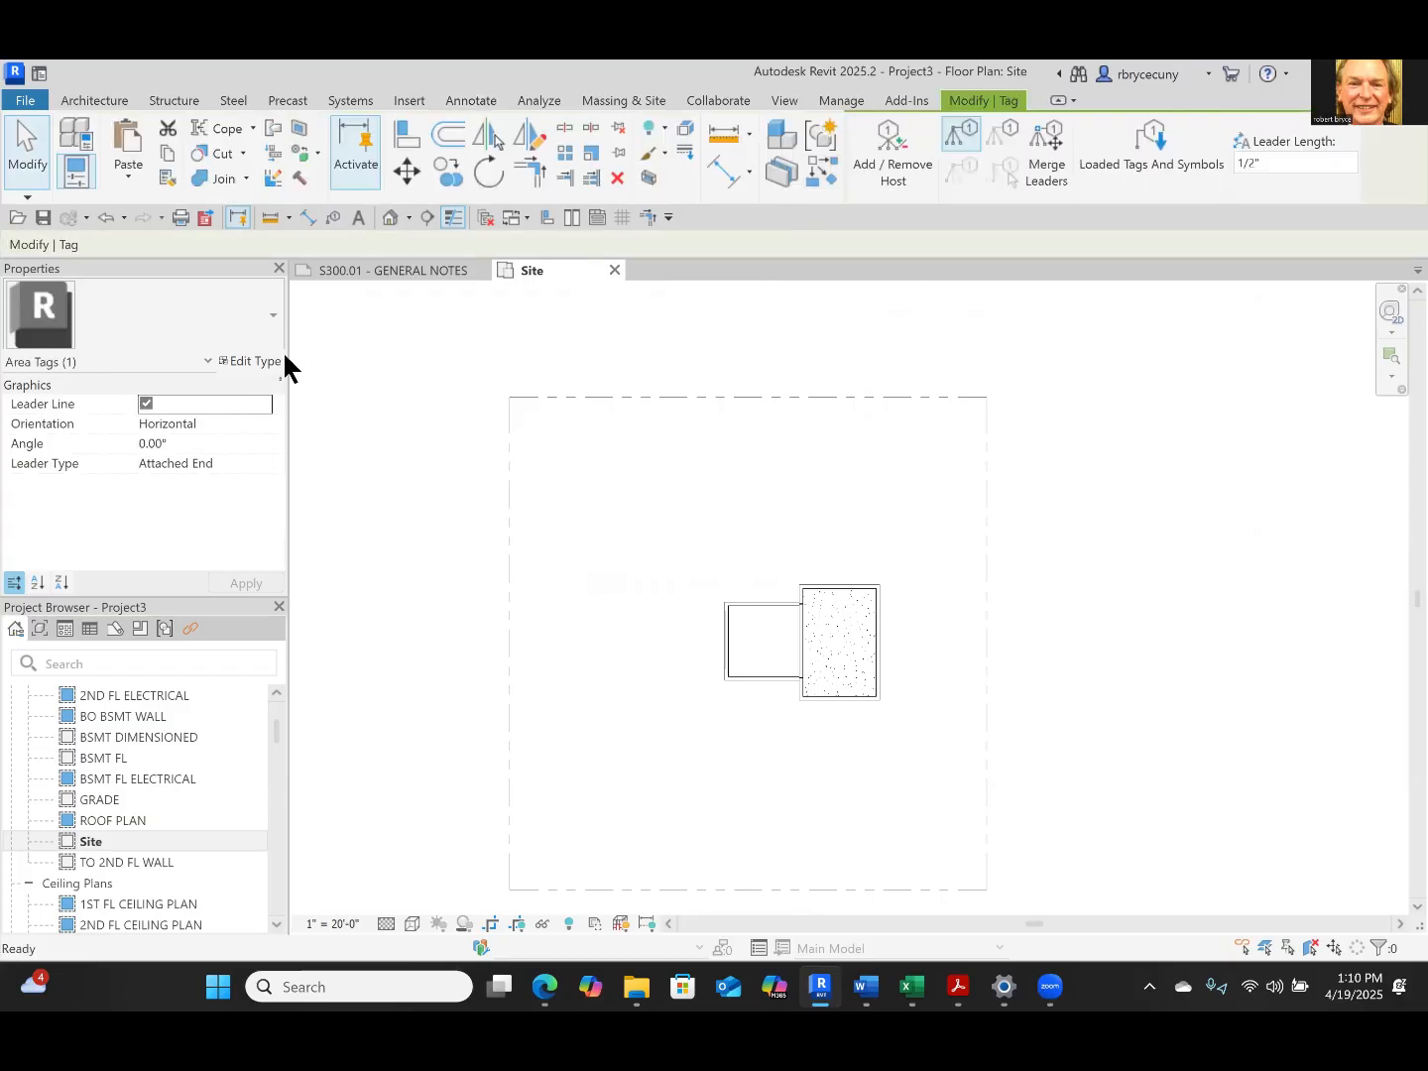
{"action": "left_click", "coordinate": [146, 405]}
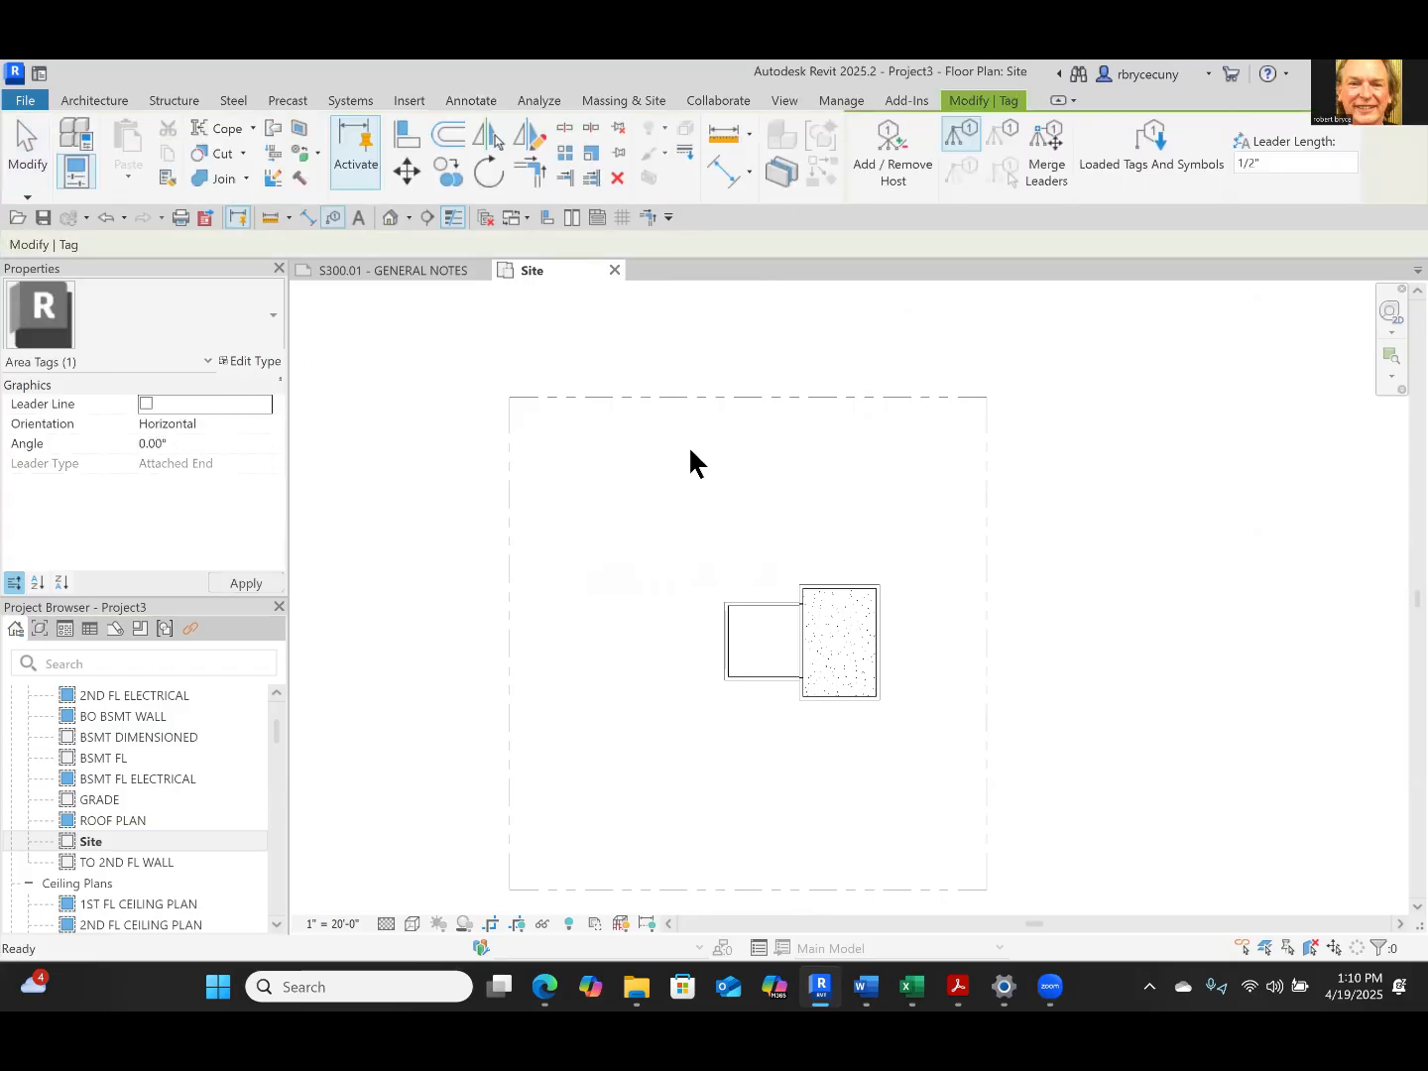
{"action": "left_click", "coordinate": [790, 396]}
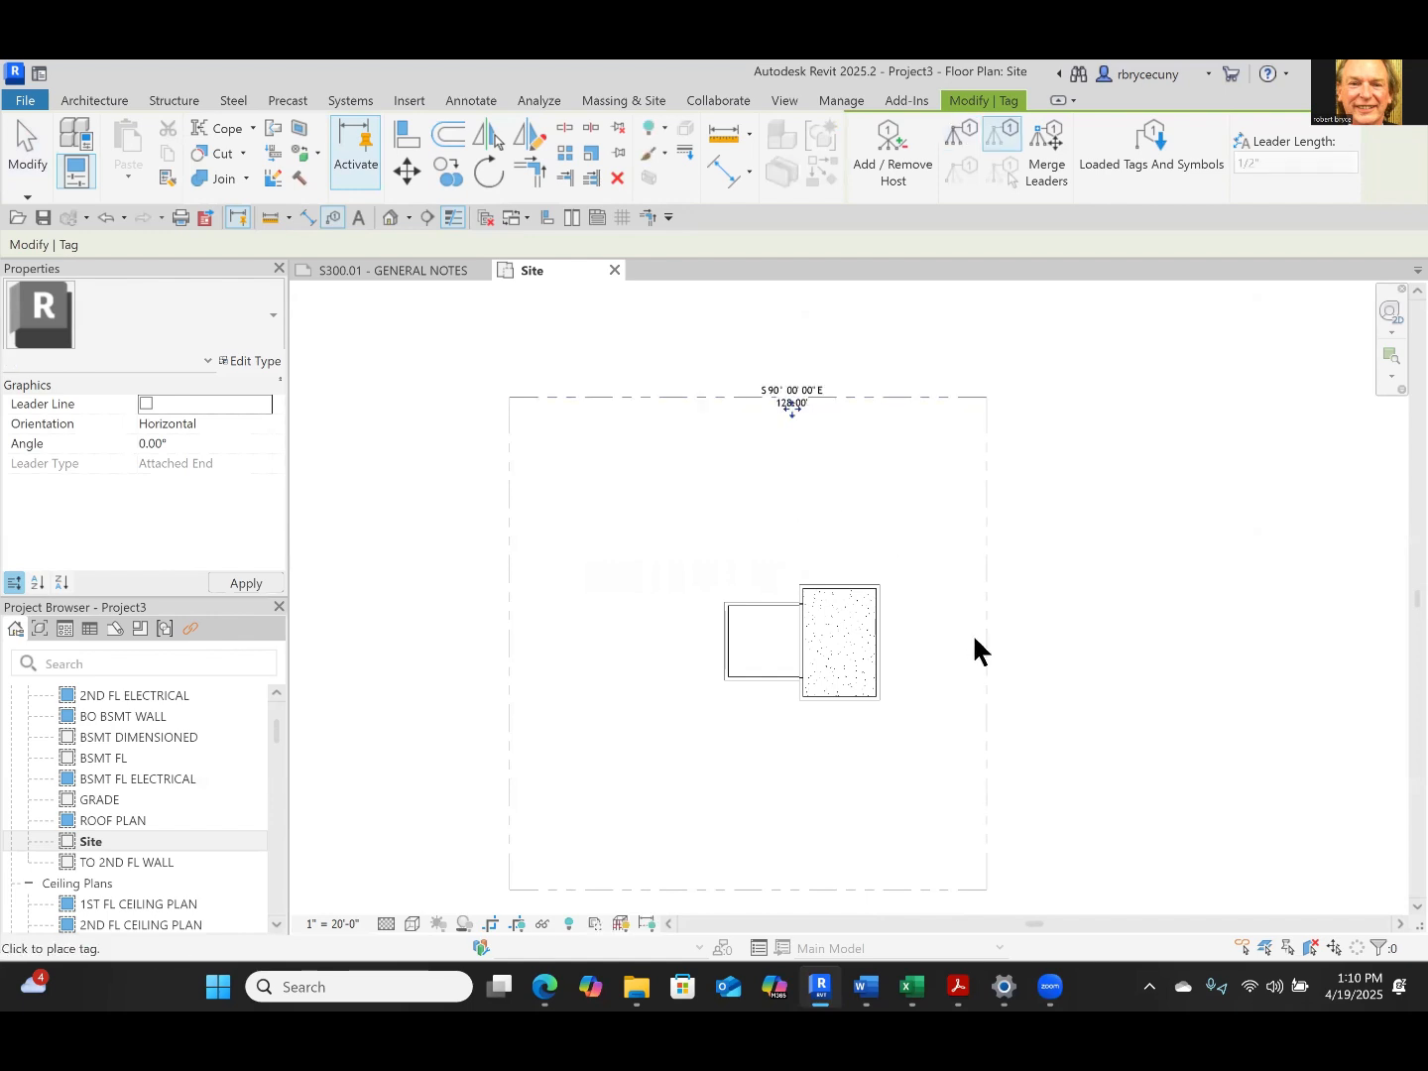
{"action": "left_click", "coordinate": [982, 647]}
{"action": "middle_click_drag", "start_coordinate": [902, 695], "coordinate": [990, 419]}
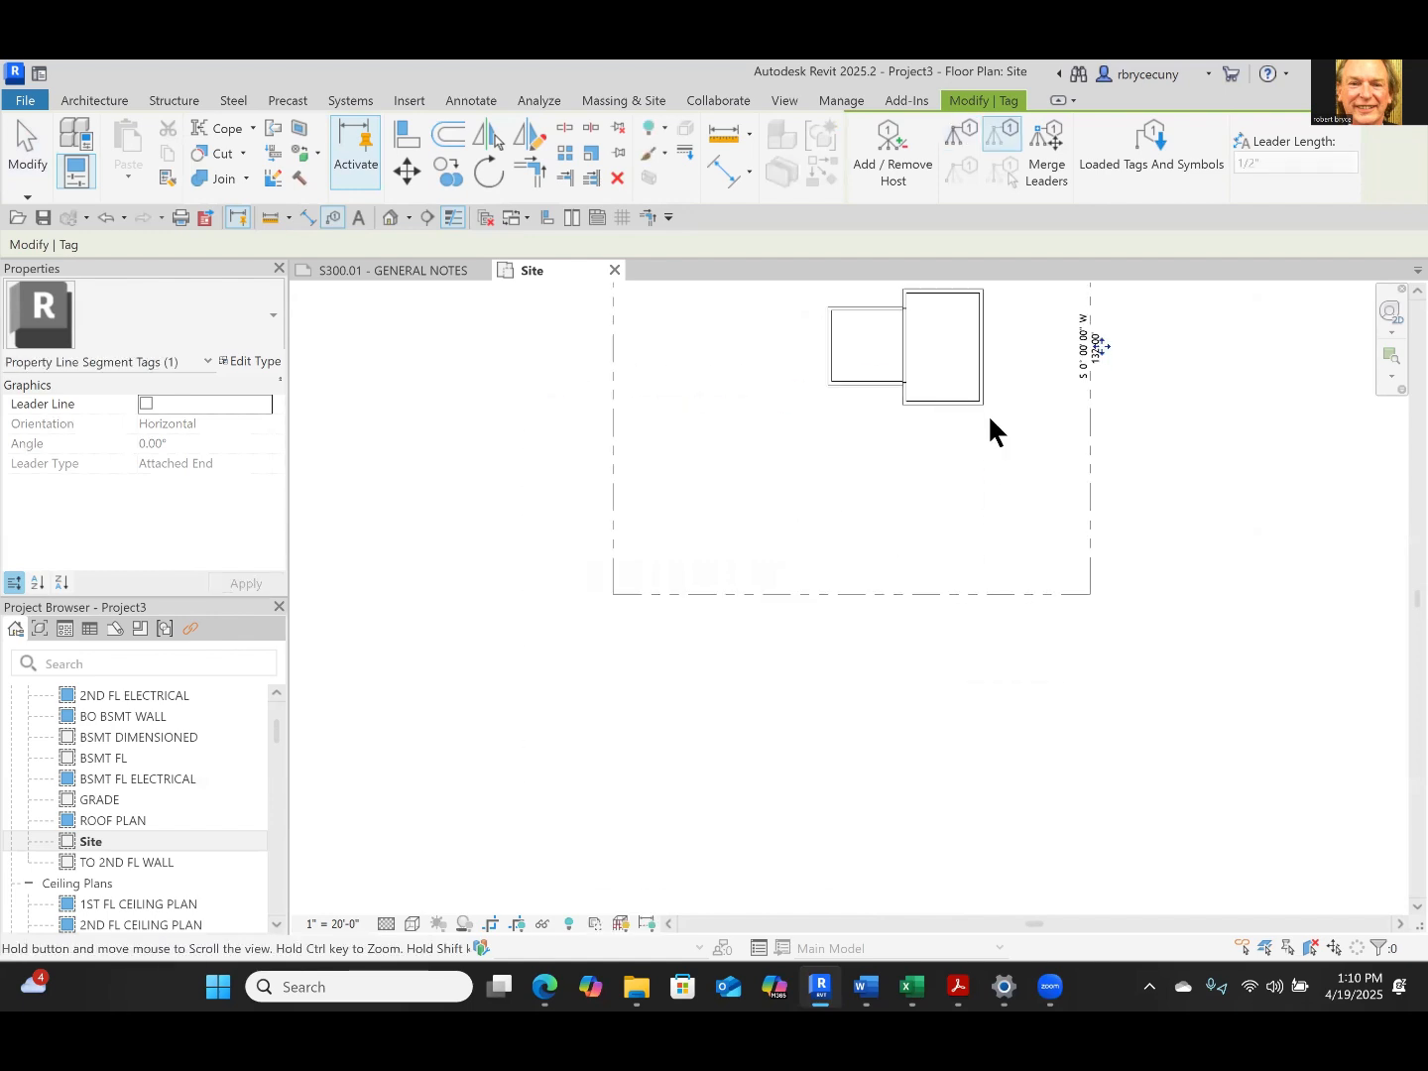
Tag the south and west property line segments without leaders, and finish tagging
{"action": "left_click", "coordinate": [872, 600]}
{"action": "middle_click_drag", "start_coordinate": [737, 347], "coordinate": [683, 550]}
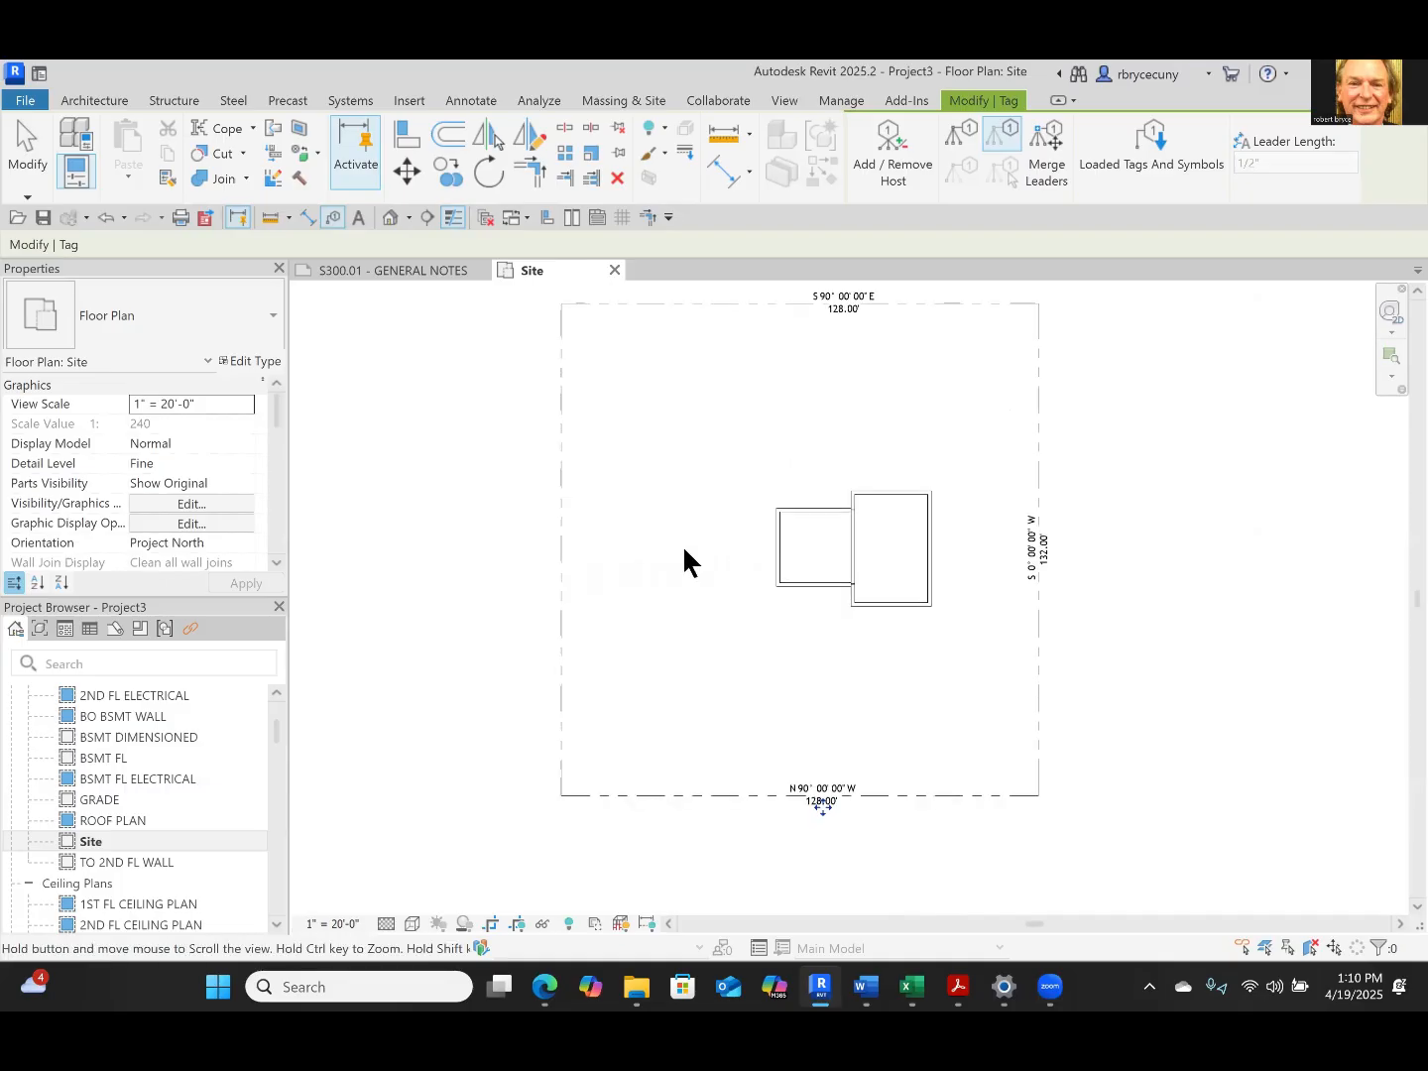
{"action": "left_click", "coordinate": [565, 529]}
{"action": "key", "text": "Escape"}
{"action": "key", "text": "Escape"}
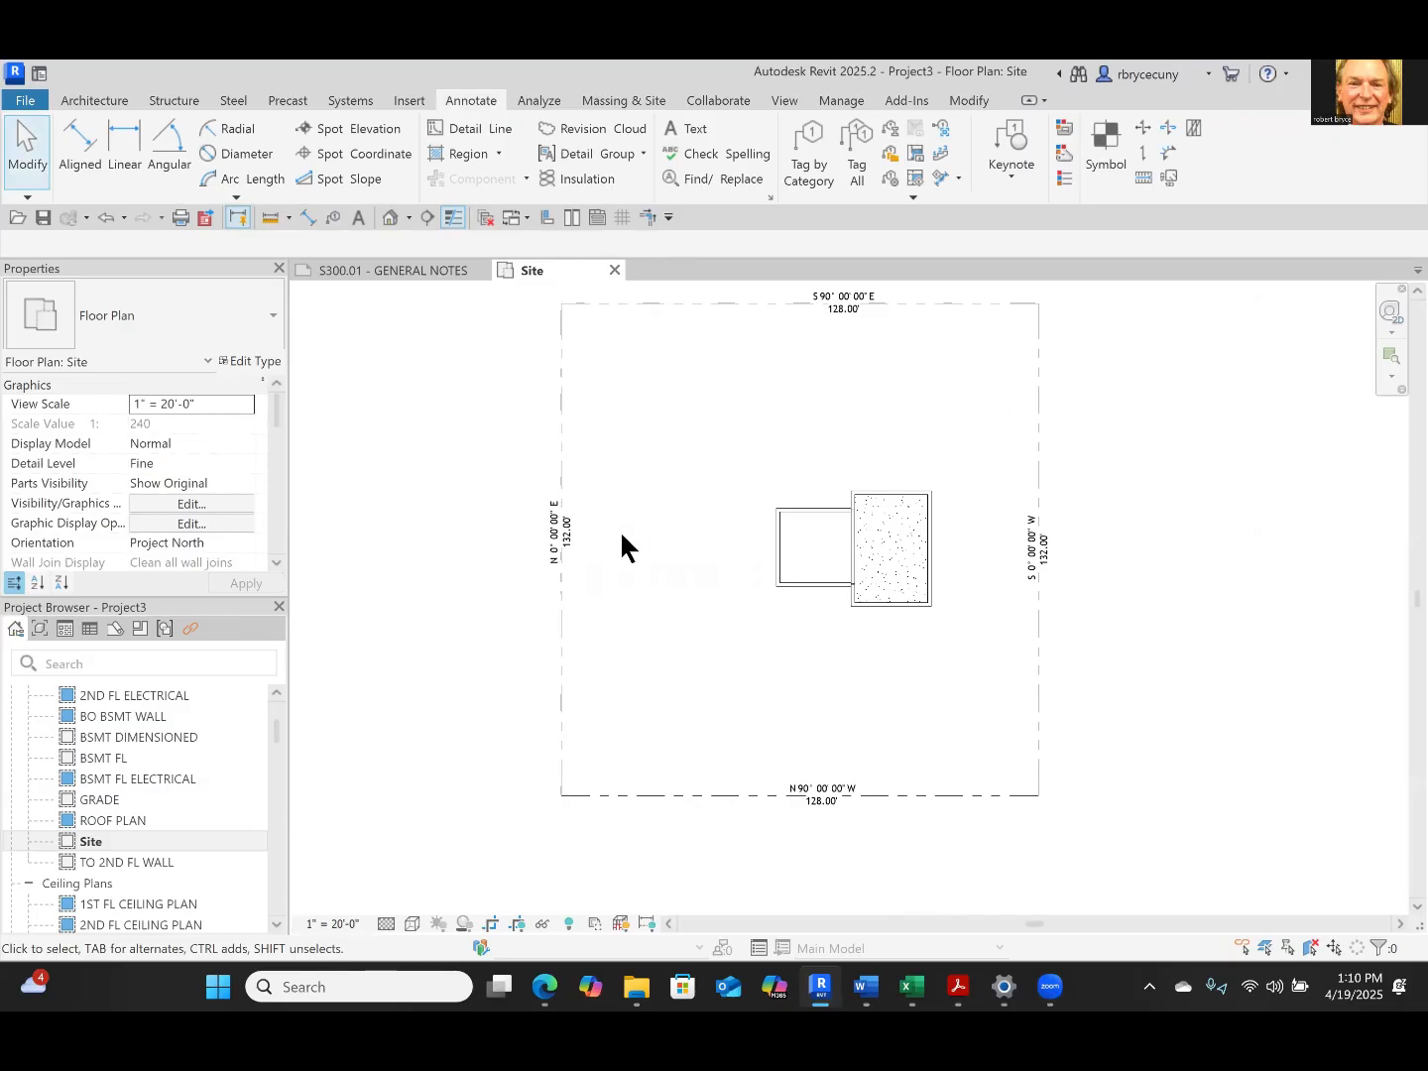
{"action": "middle_click_drag", "start_coordinate": [590, 454], "coordinate": [536, 593]}
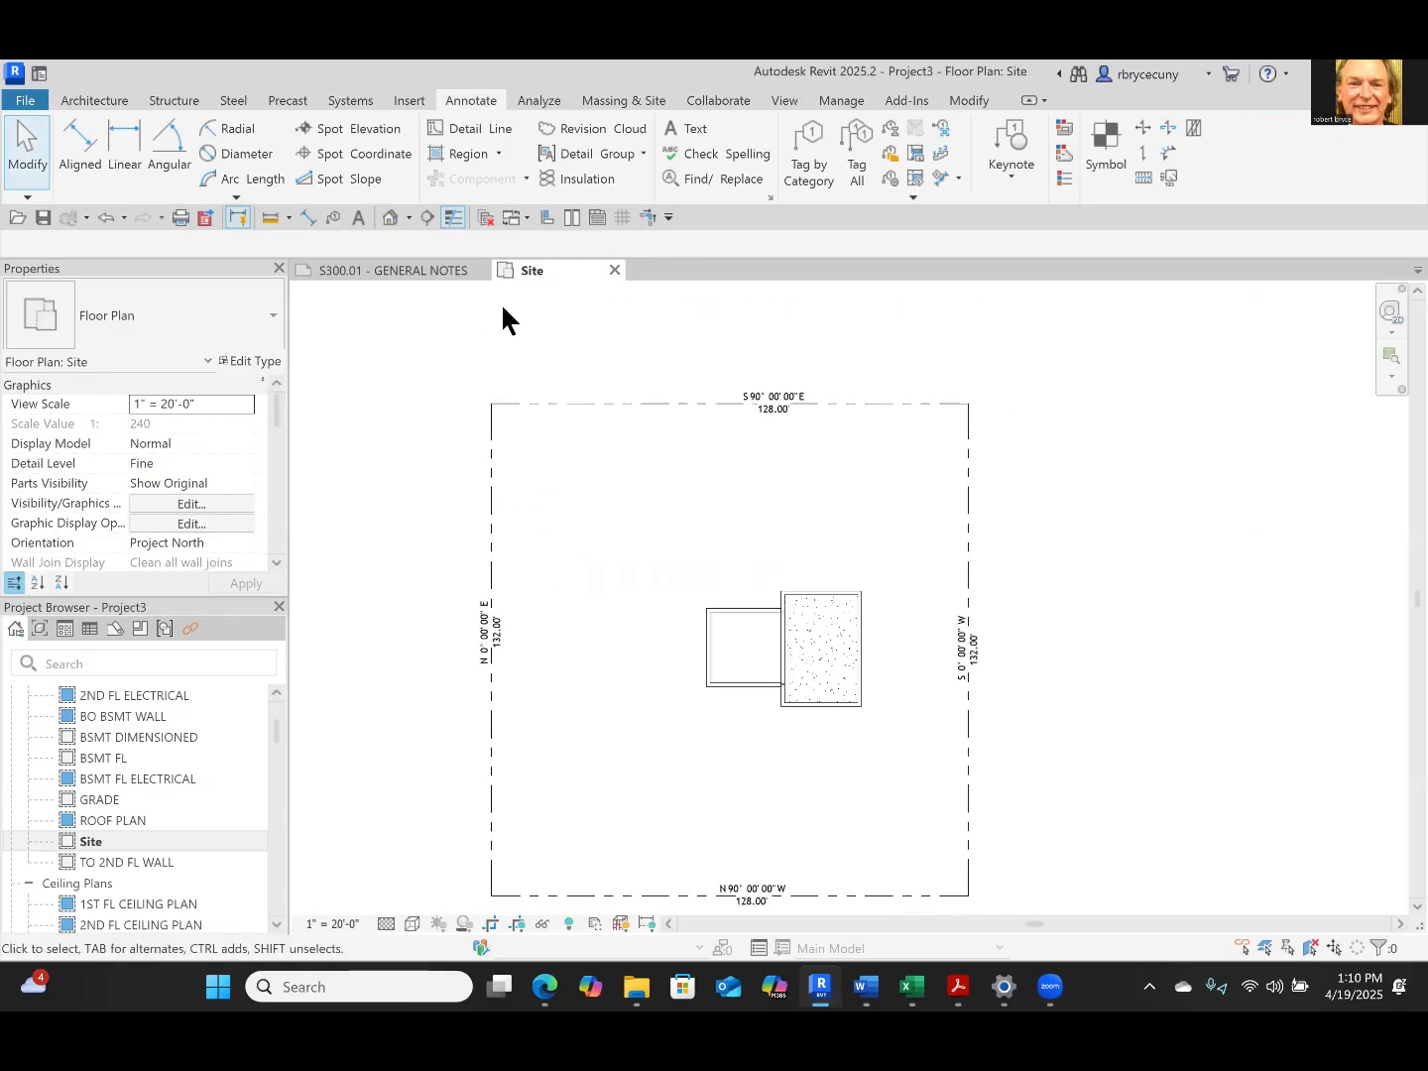
{"action": "middle_click_drag", "start_coordinate": [1005, 737], "coordinate": [1126, 596]}
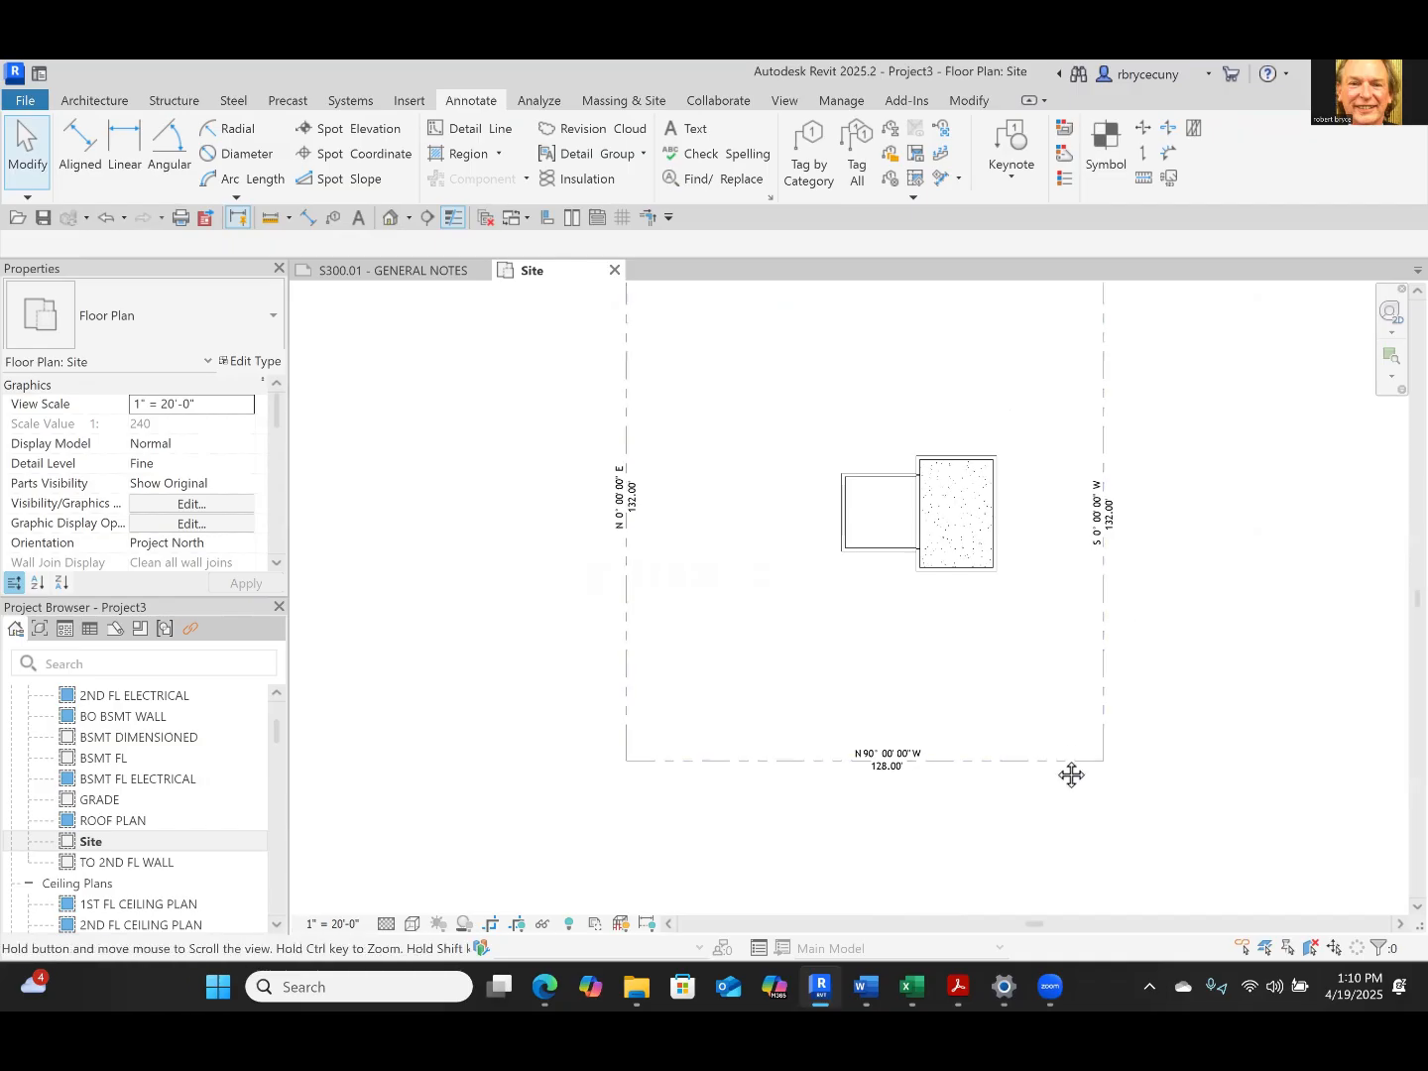
{"action": "middle_click_drag", "start_coordinate": [1071, 774], "coordinate": [1014, 852]}
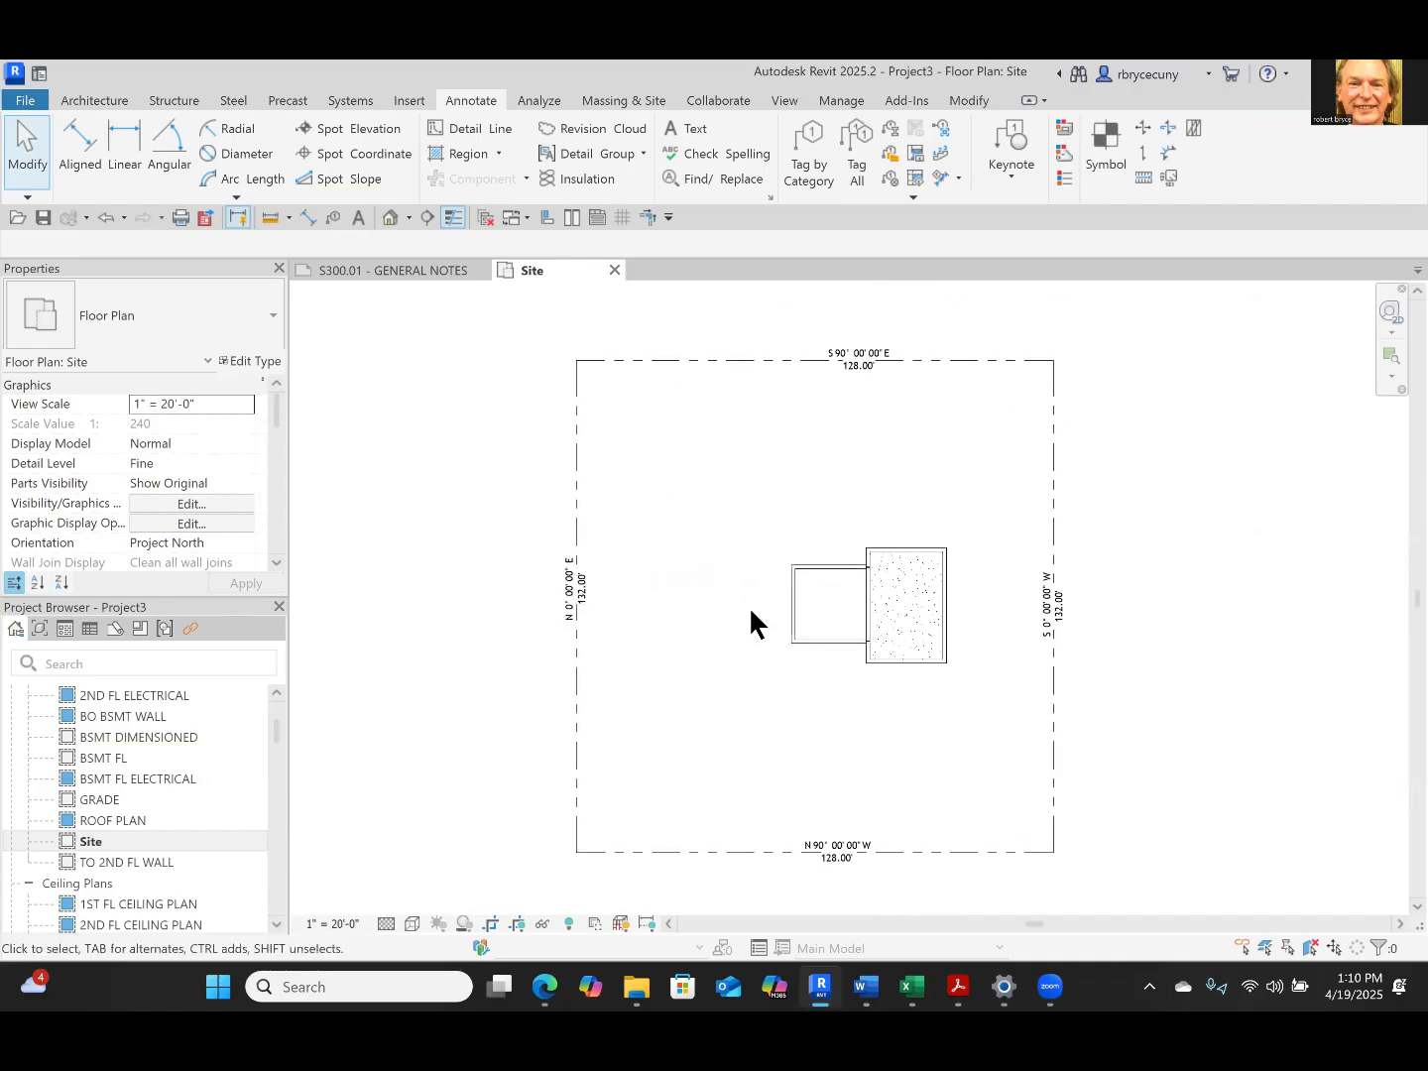
Draw a vertical Overhead-style detail line about 80' long, offset 40' inside the west property line
{"action": "left_click", "coordinate": [471, 127]}
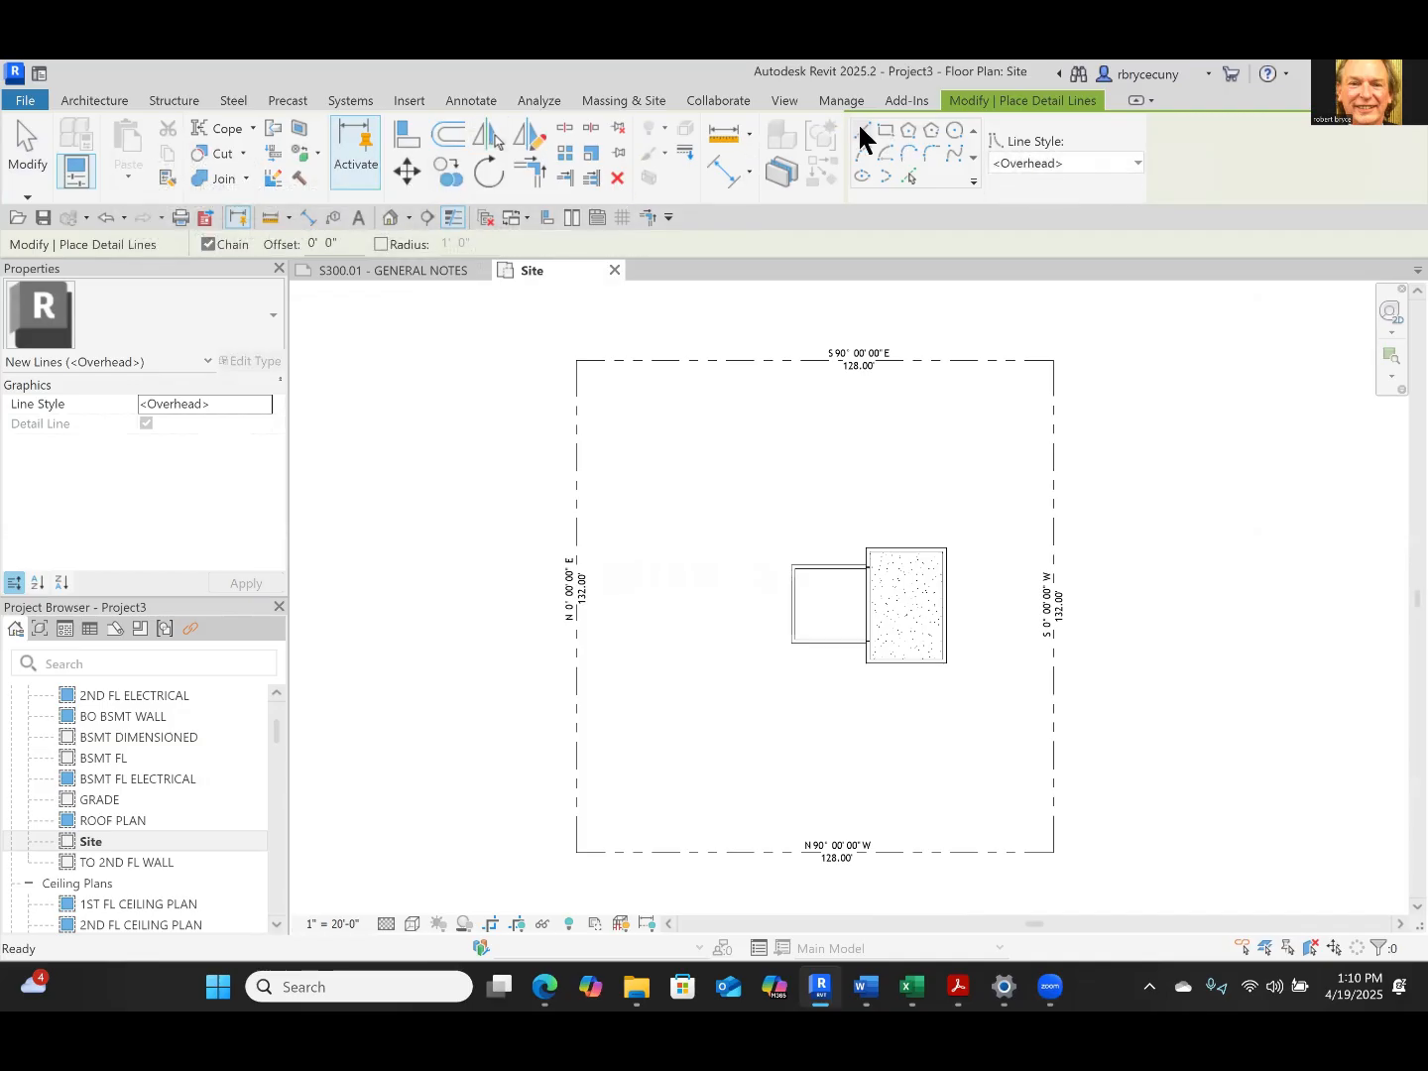
{"action": "left_click", "coordinate": [328, 244]}
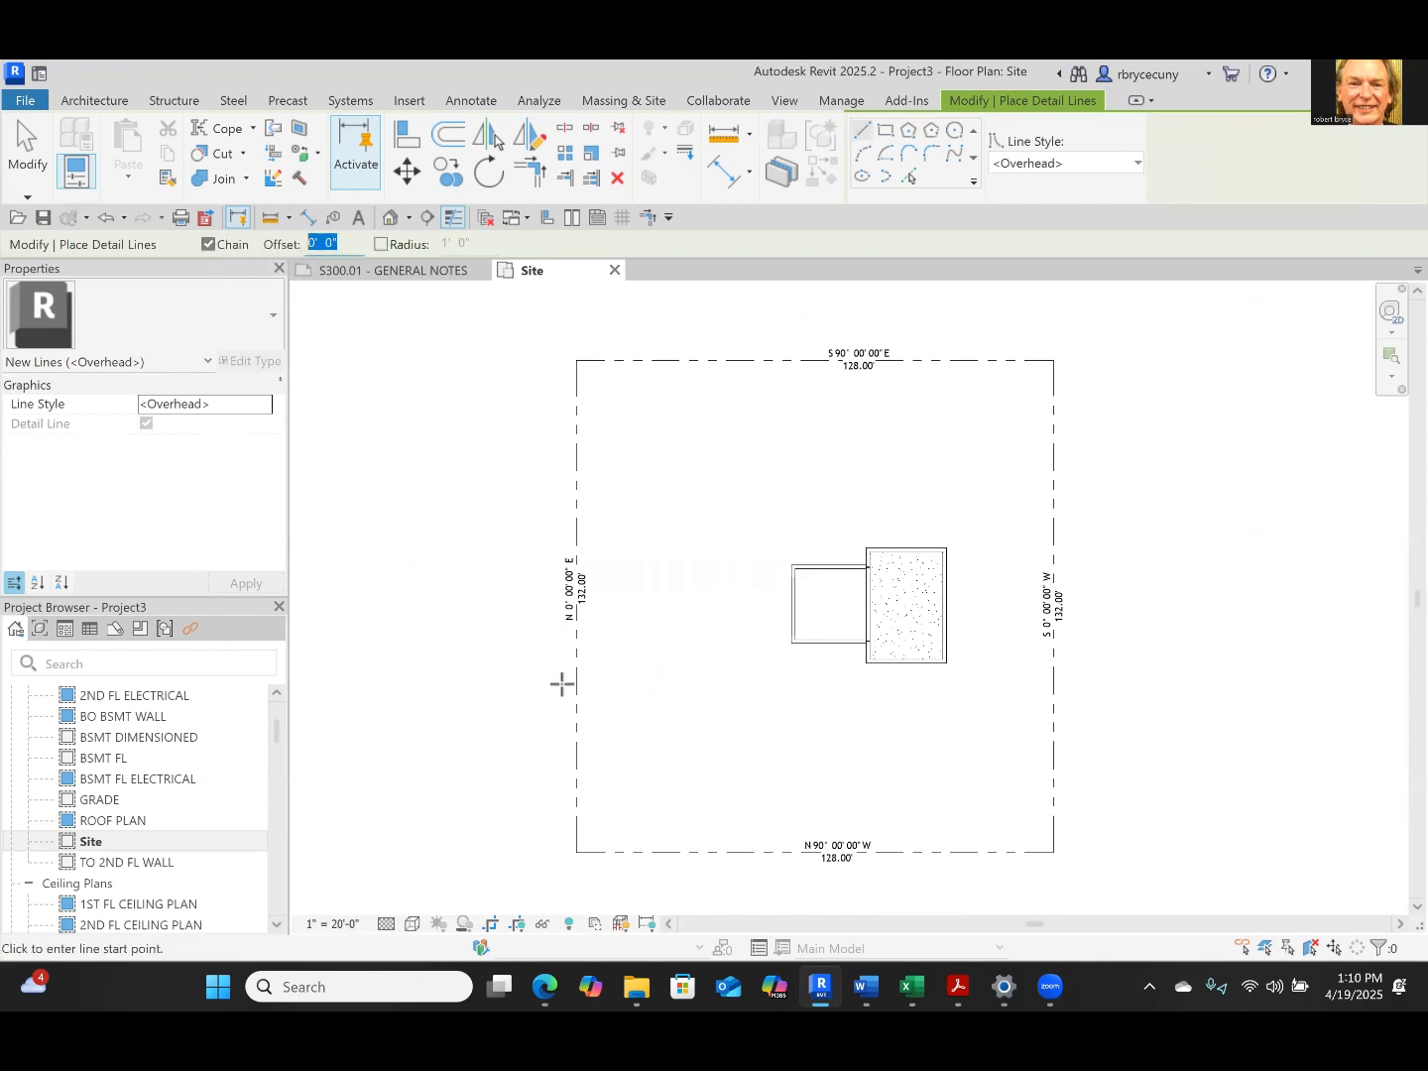
{"action": "left_click", "coordinate": [575, 554]}
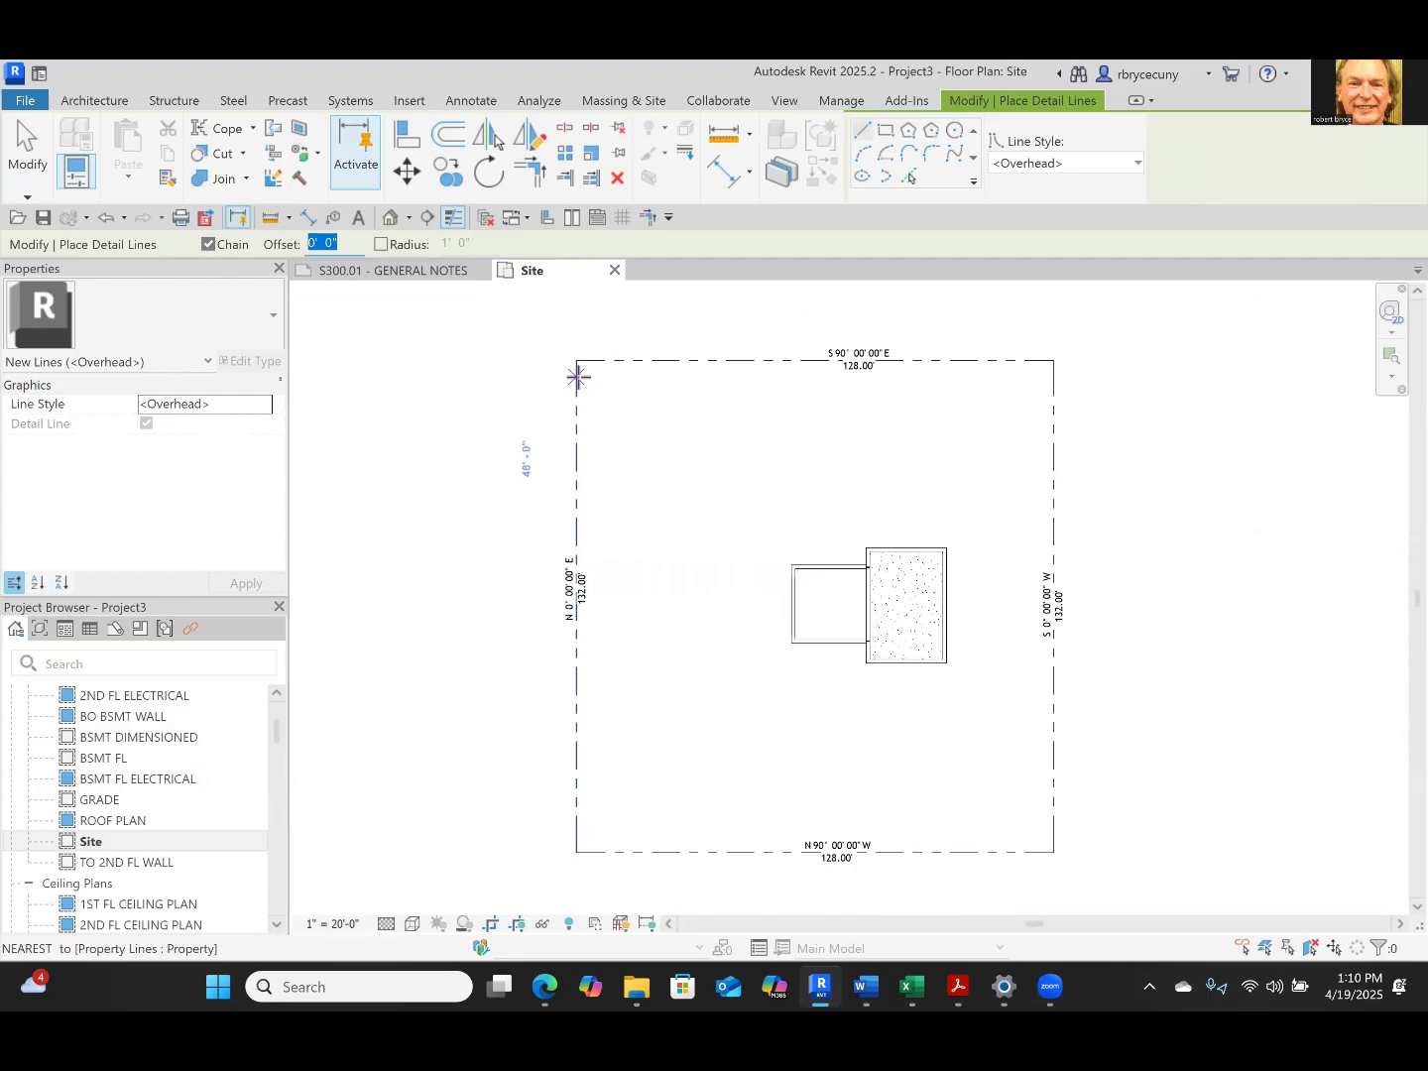
{"action": "type", "text": "40"}
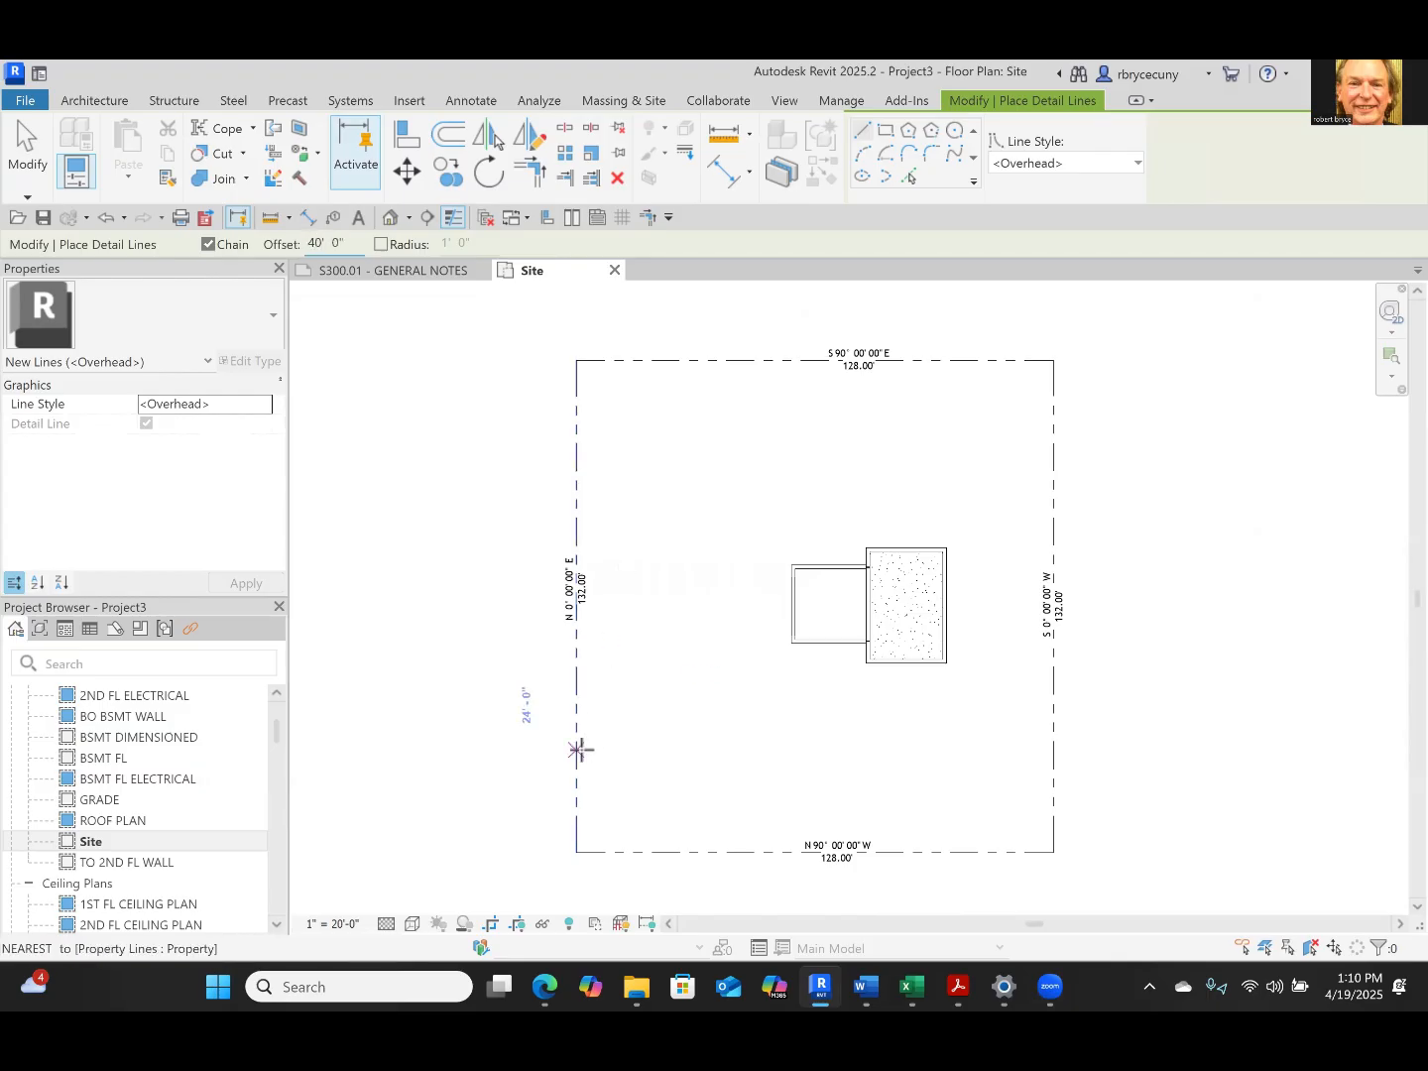
{"action": "key", "text": "Return"}
{"action": "key", "text": "space"}
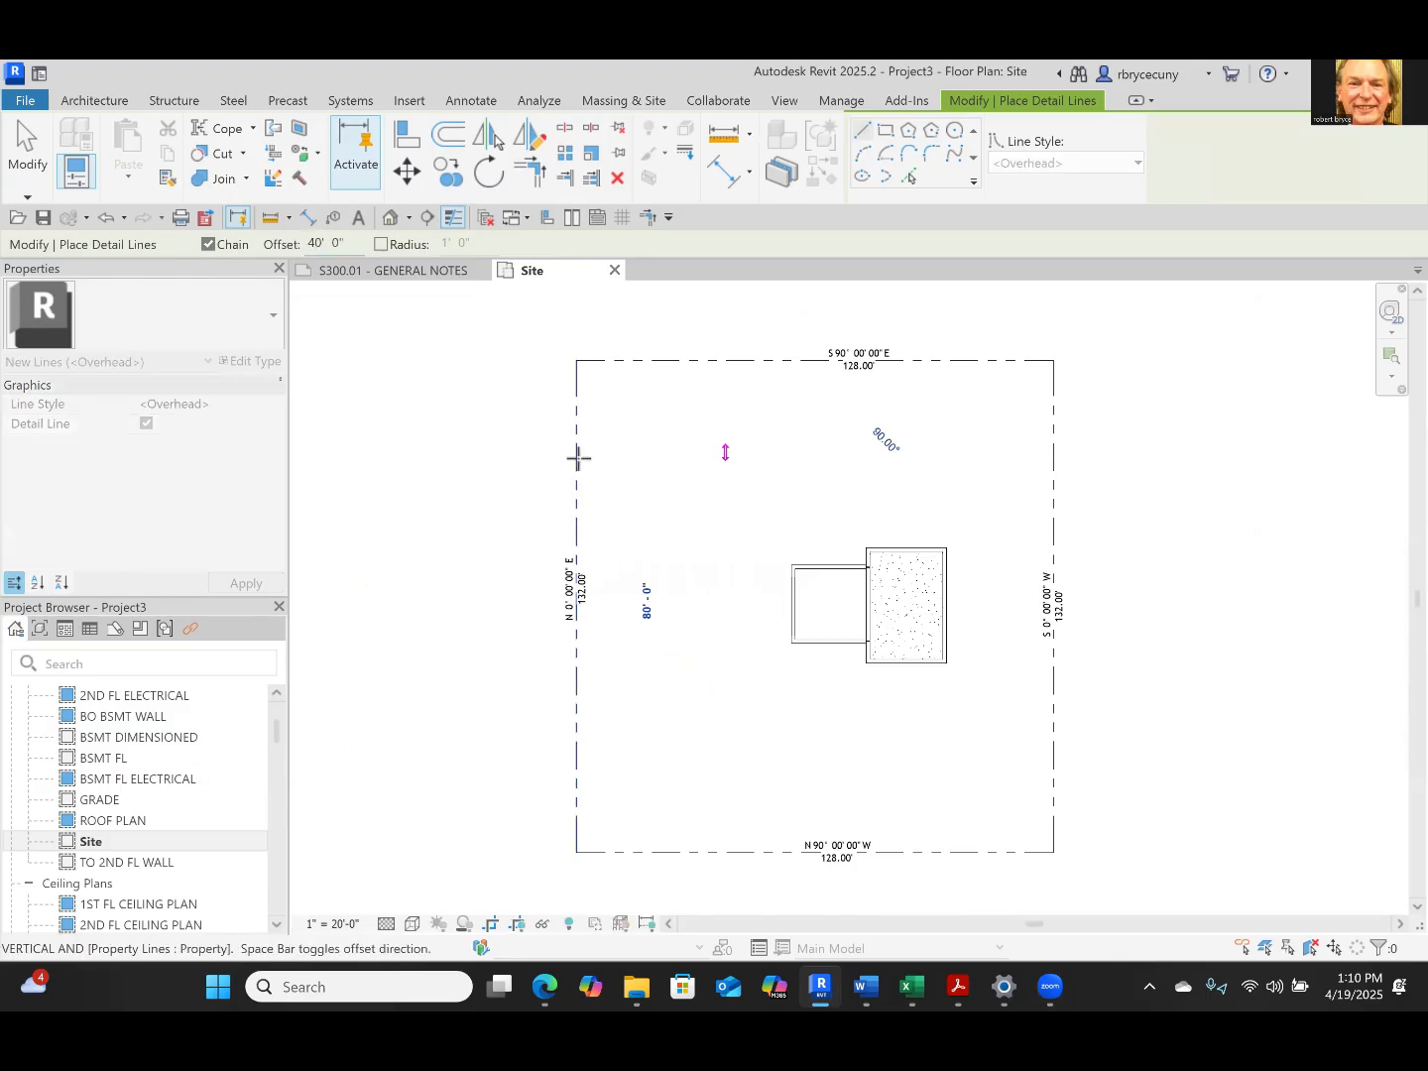
{"action": "left_click", "coordinate": [578, 456]}
{"action": "key", "text": "Escape"}
{"action": "key", "text": "Escape"}
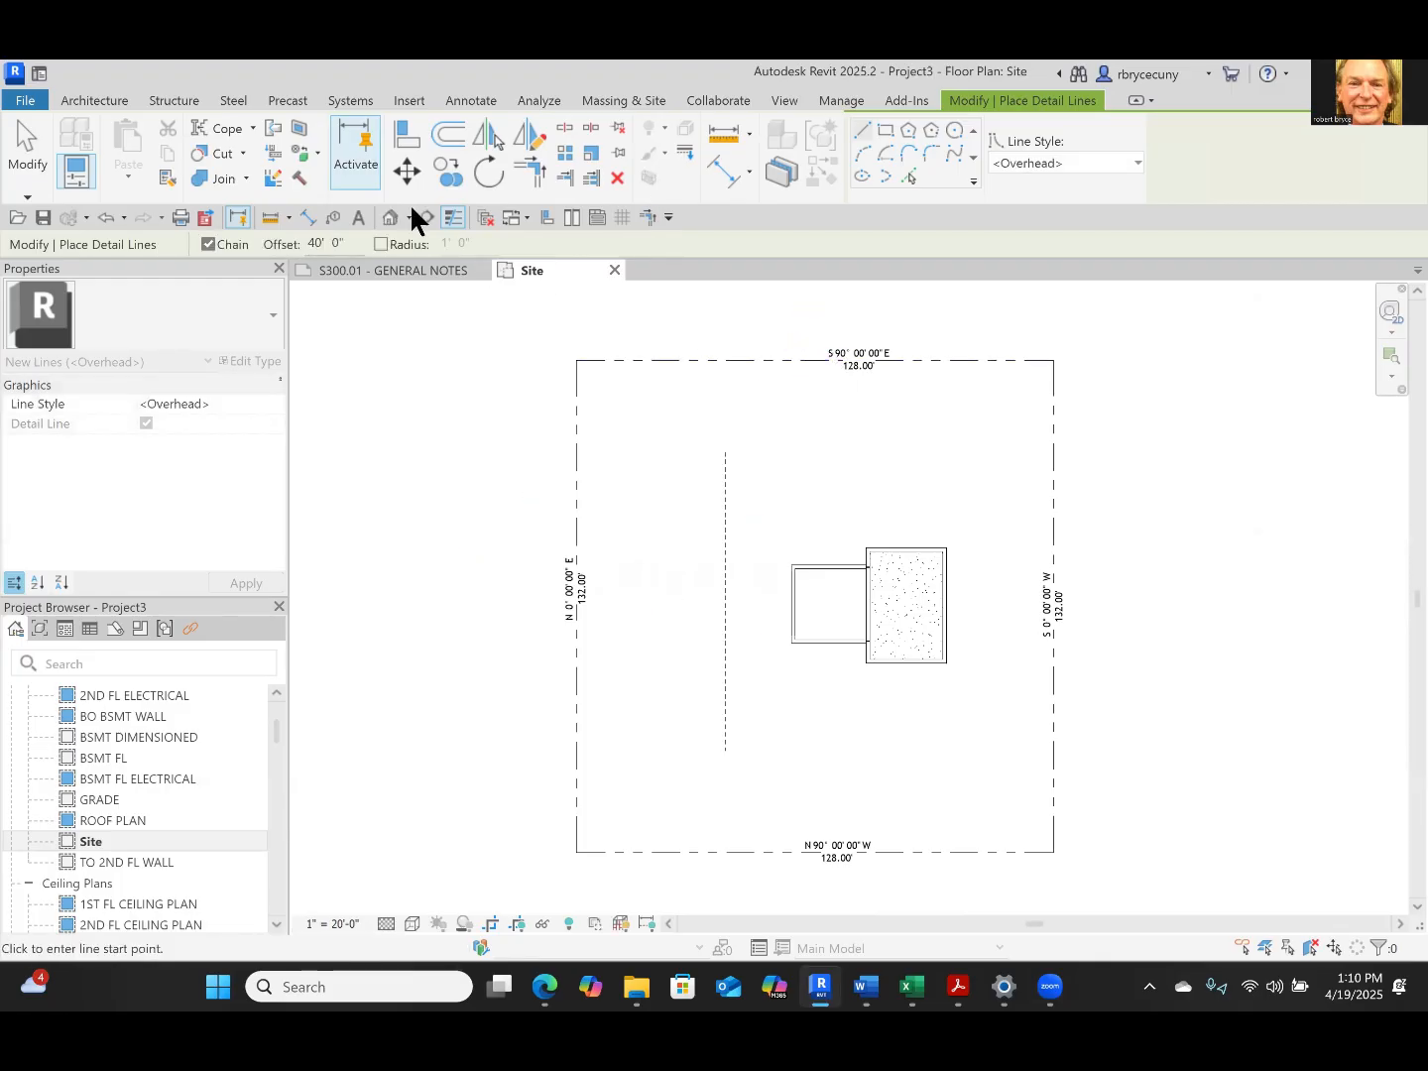
Draw an Overhead detail line along the full north property line, offset 50' toward the house
{"action": "left_click", "coordinate": [342, 244]}
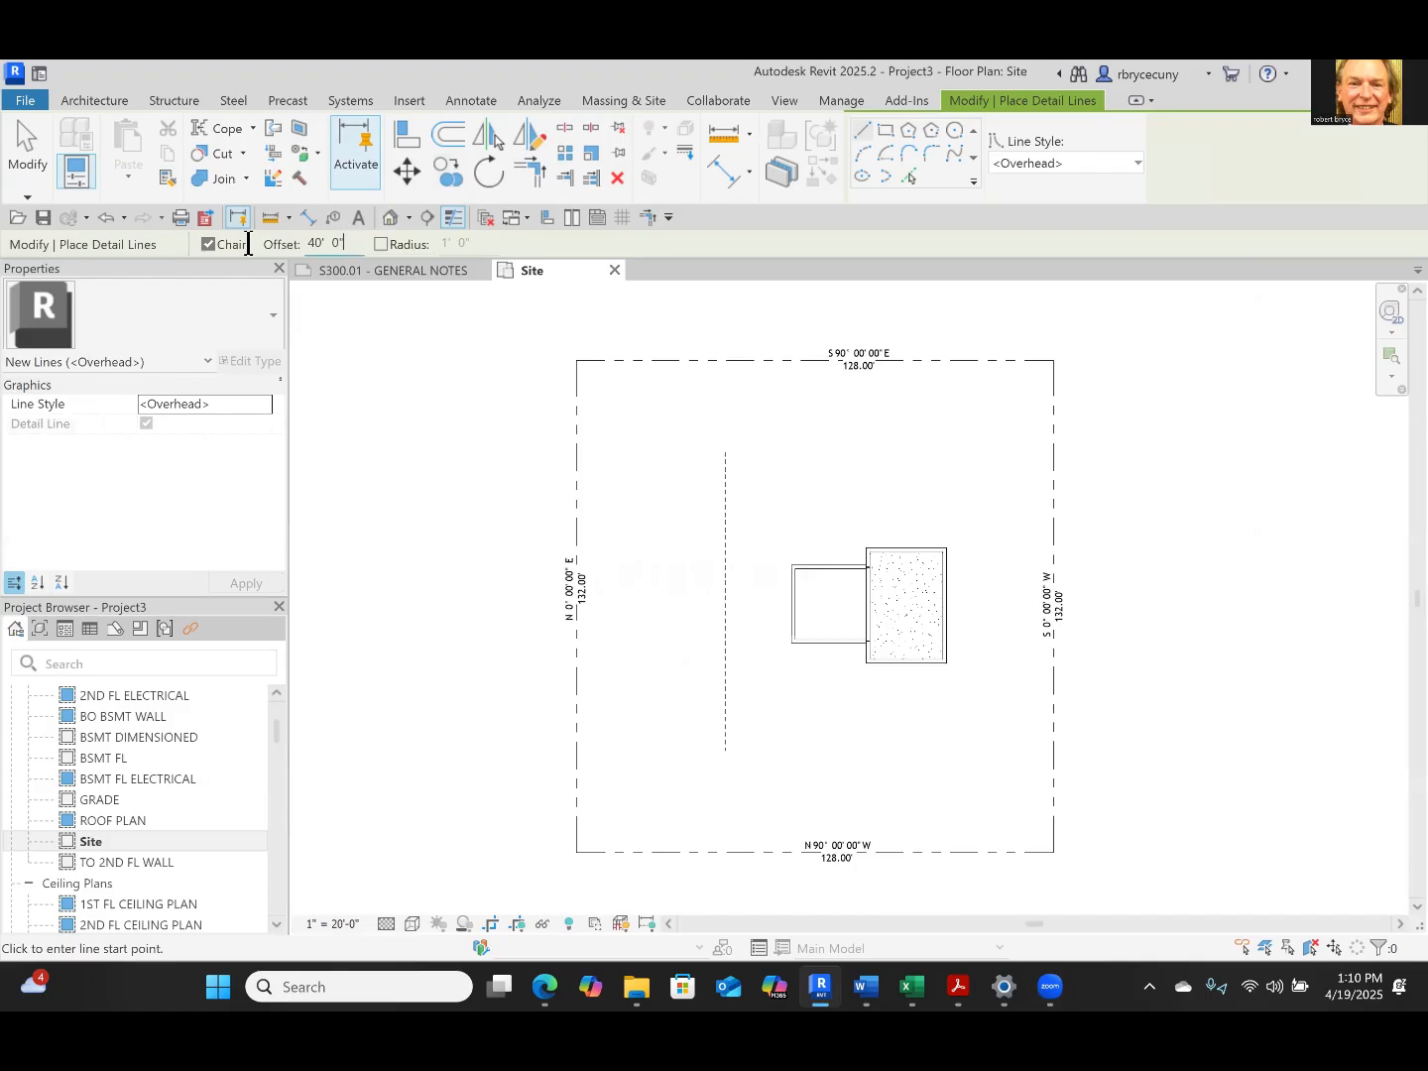
{"action": "key", "text": "ctrl+a"}
{"action": "key", "text": "BackSpace"}
{"action": "type", "text": "50"}
{"action": "left_click", "coordinate": [576, 362]}
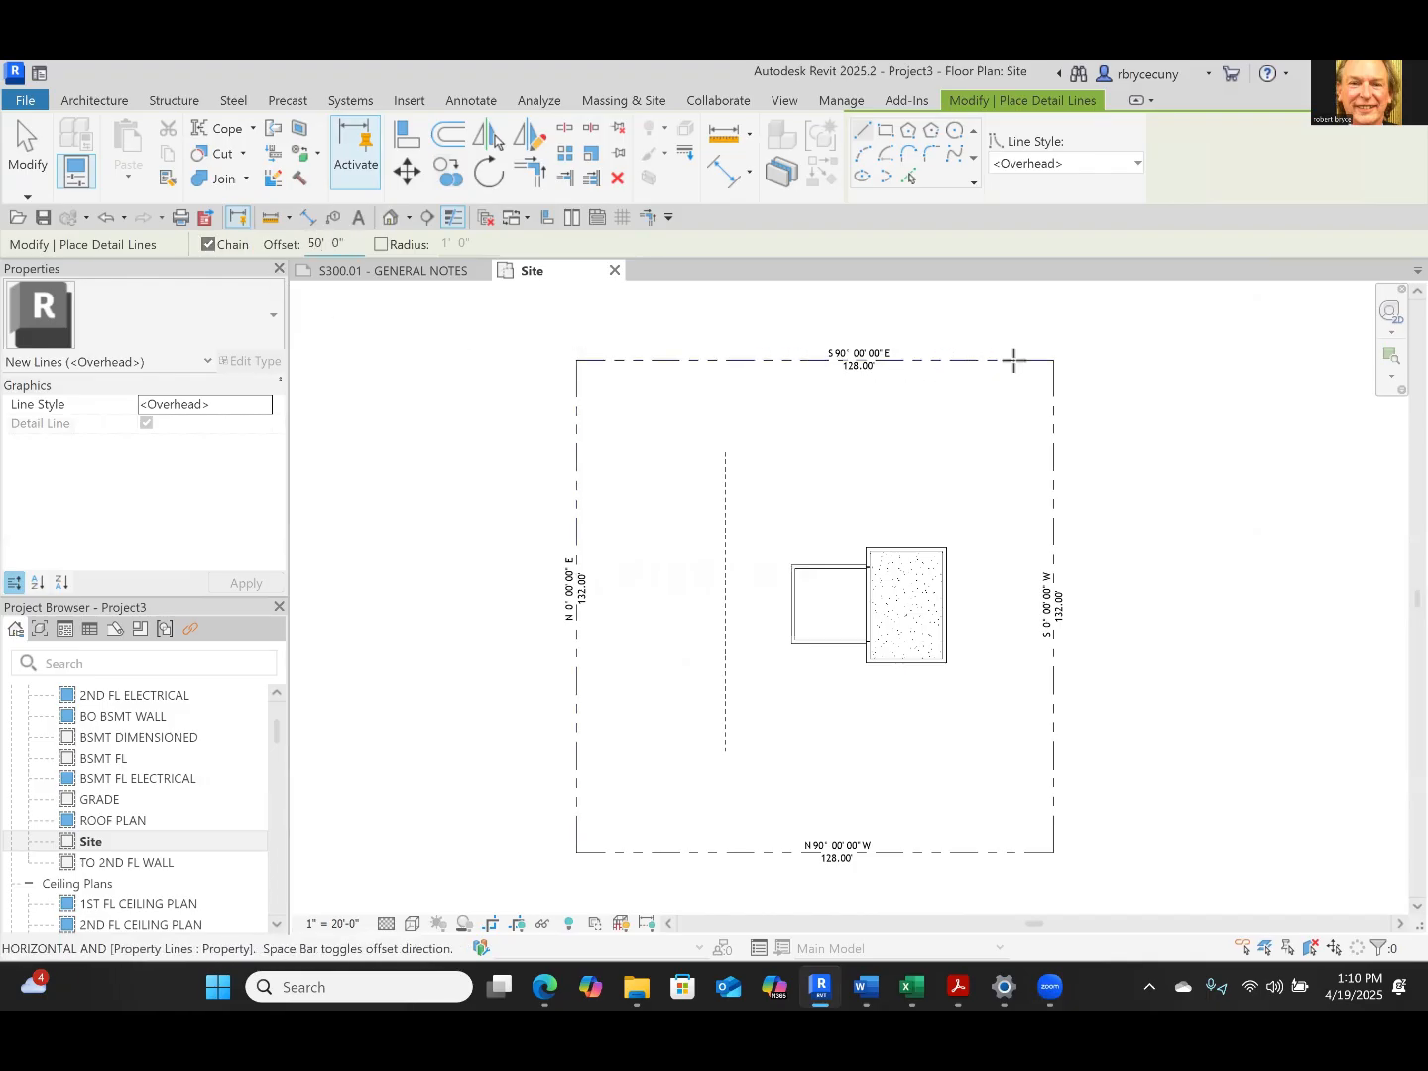
{"action": "middle_click_drag", "start_coordinate": [1014, 361], "coordinate": [945, 554]}
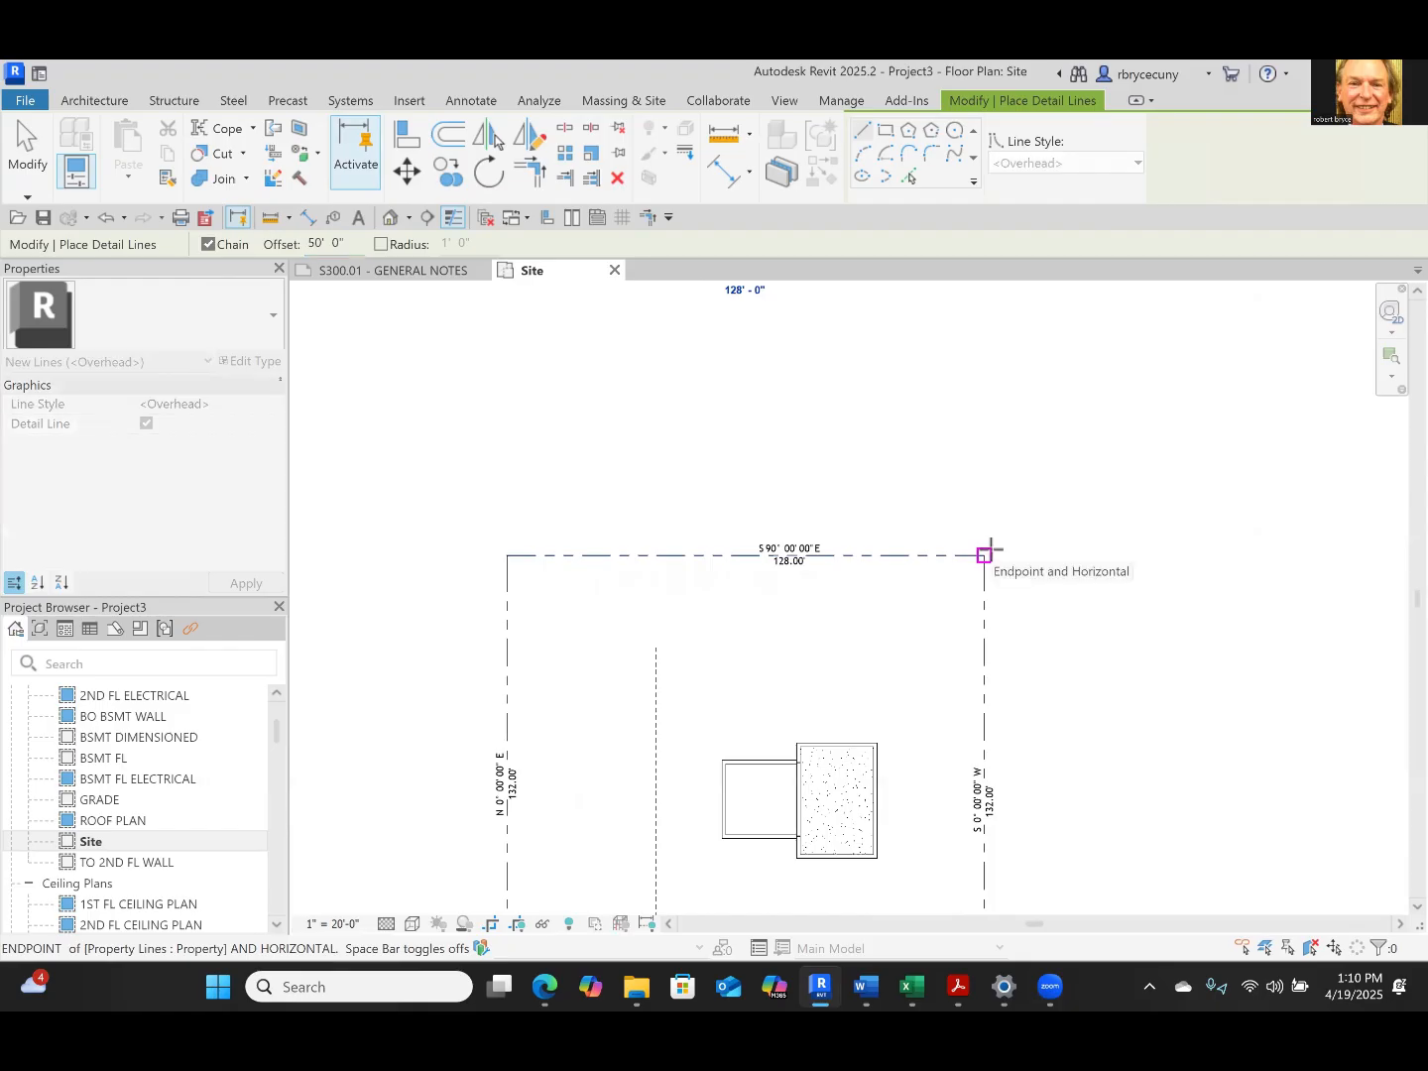
{"action": "left_click", "coordinate": [985, 554]}
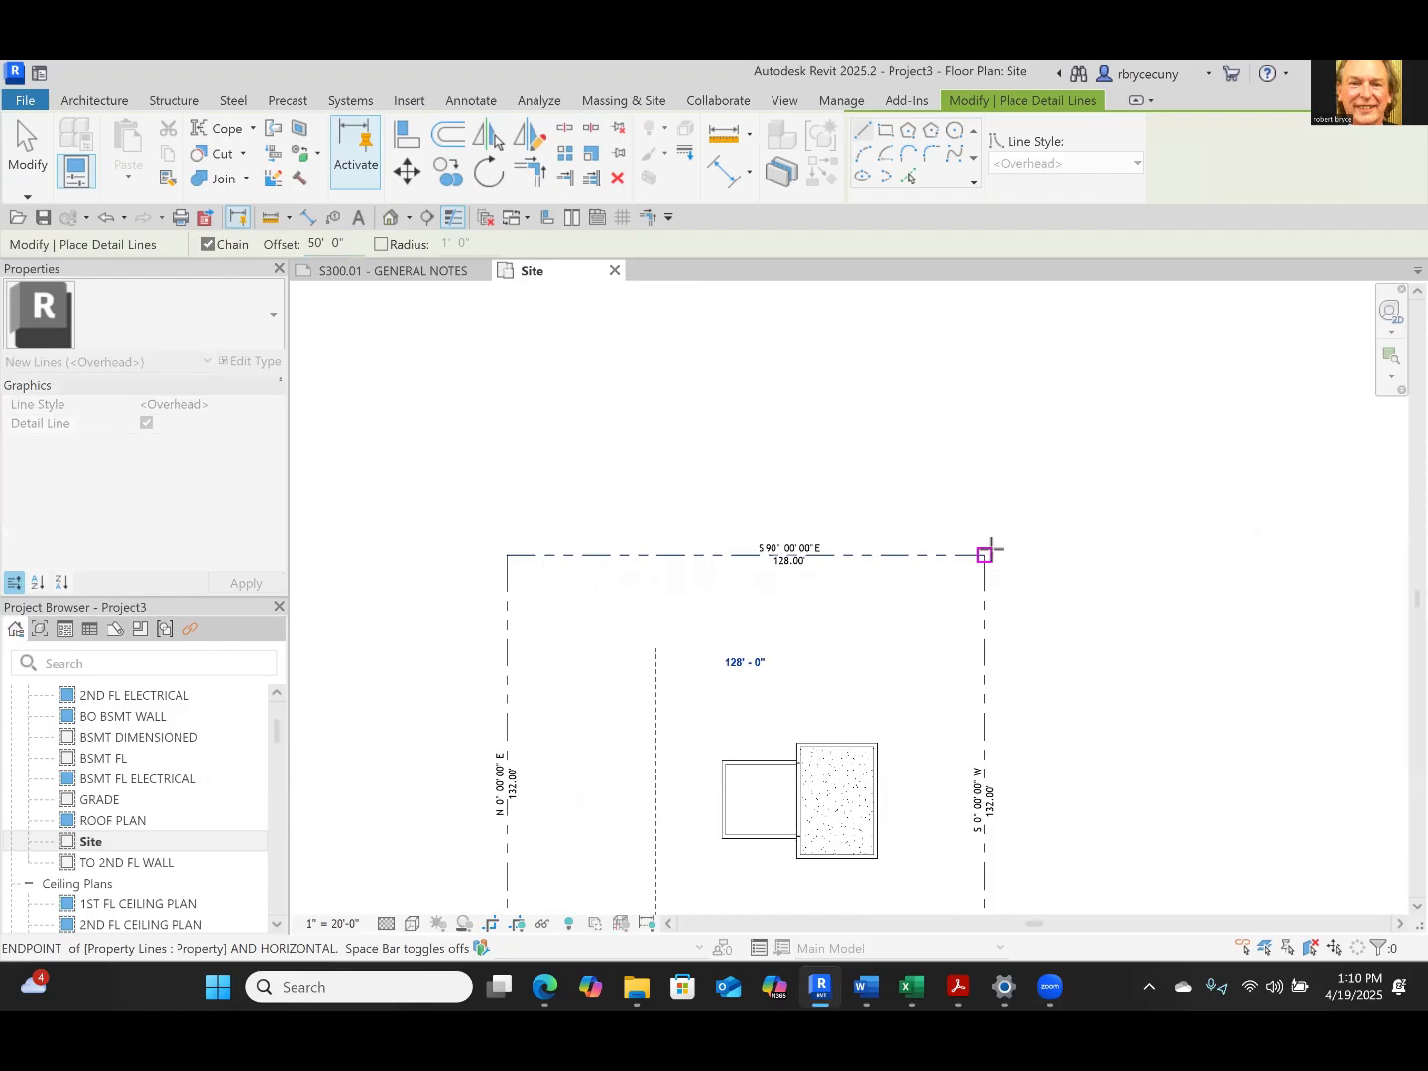
{"action": "middle_click_drag", "start_coordinate": [994, 532], "coordinate": [998, 342]}
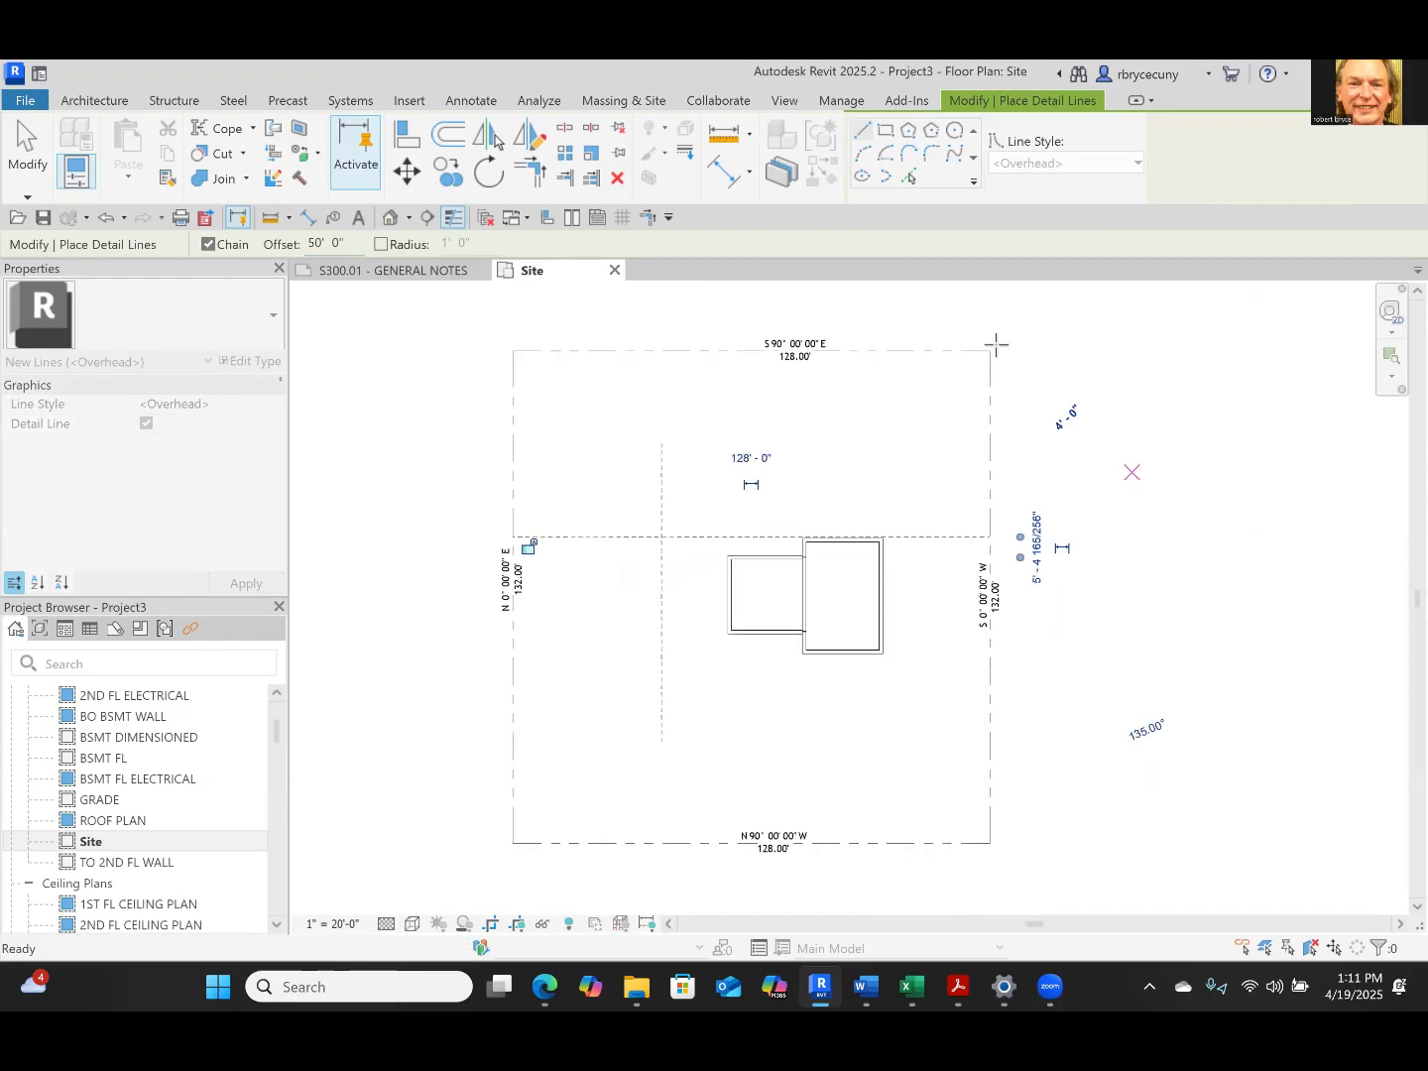
{"action": "key", "text": "Escape"}
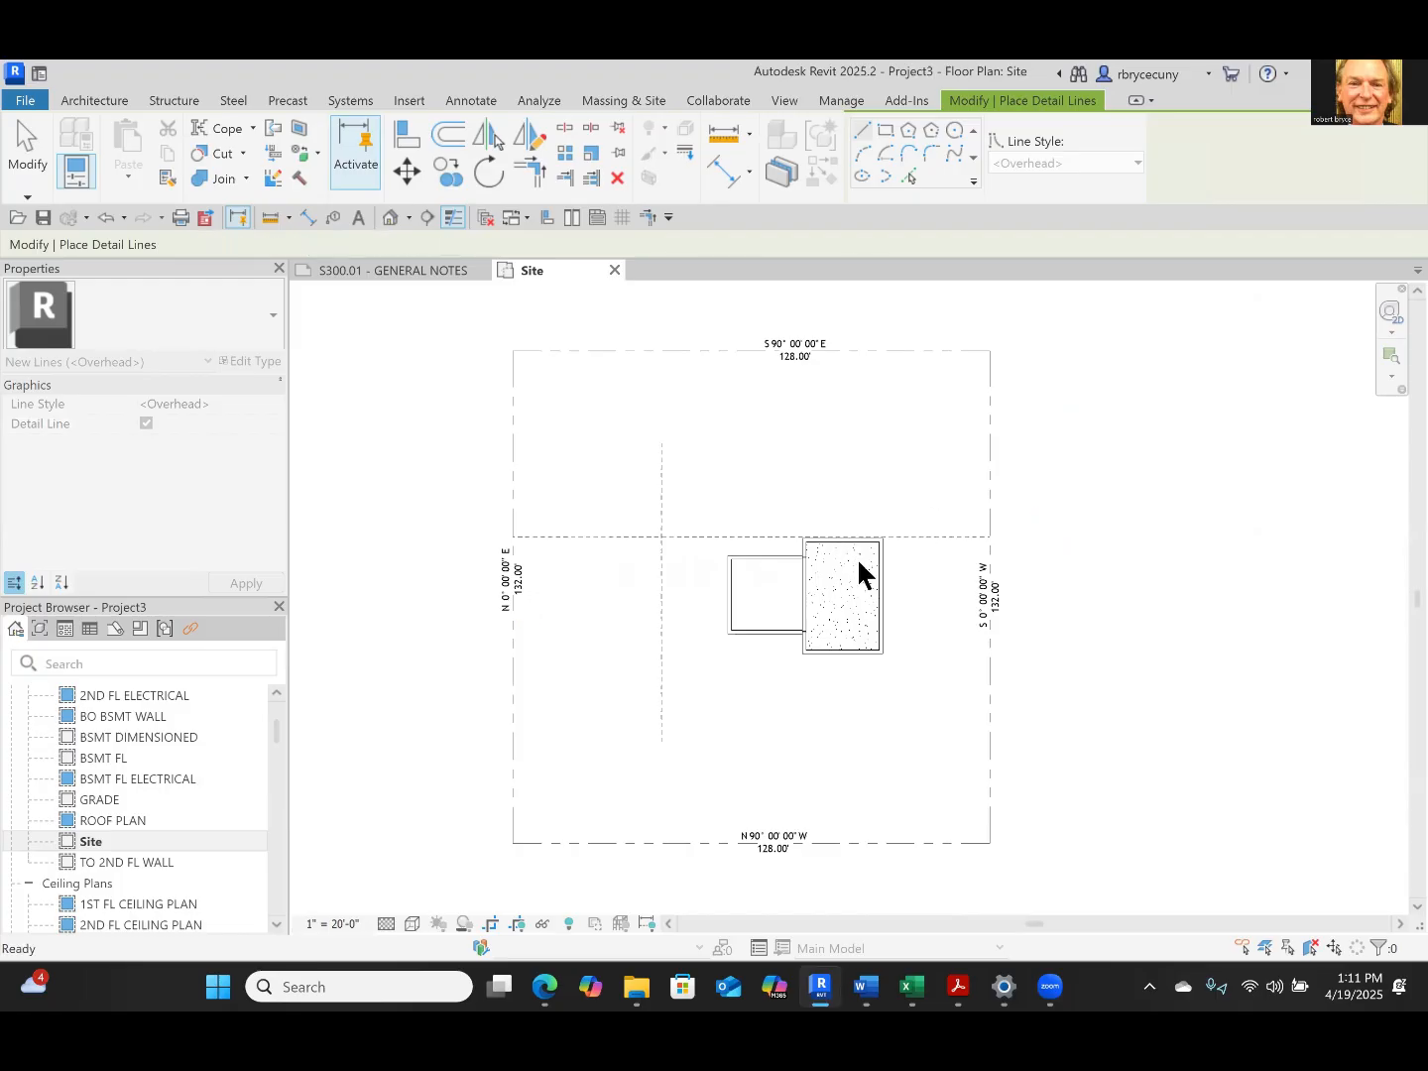
Draw an Overhead detail line along the full east property line, offset 26' toward the house
{"action": "scroll", "coordinate": [858, 571], "scroll_direction": "up", "scroll_amount": 5}
{"action": "scroll", "coordinate": [888, 573], "scroll_direction": "down", "scroll_amount": 5}
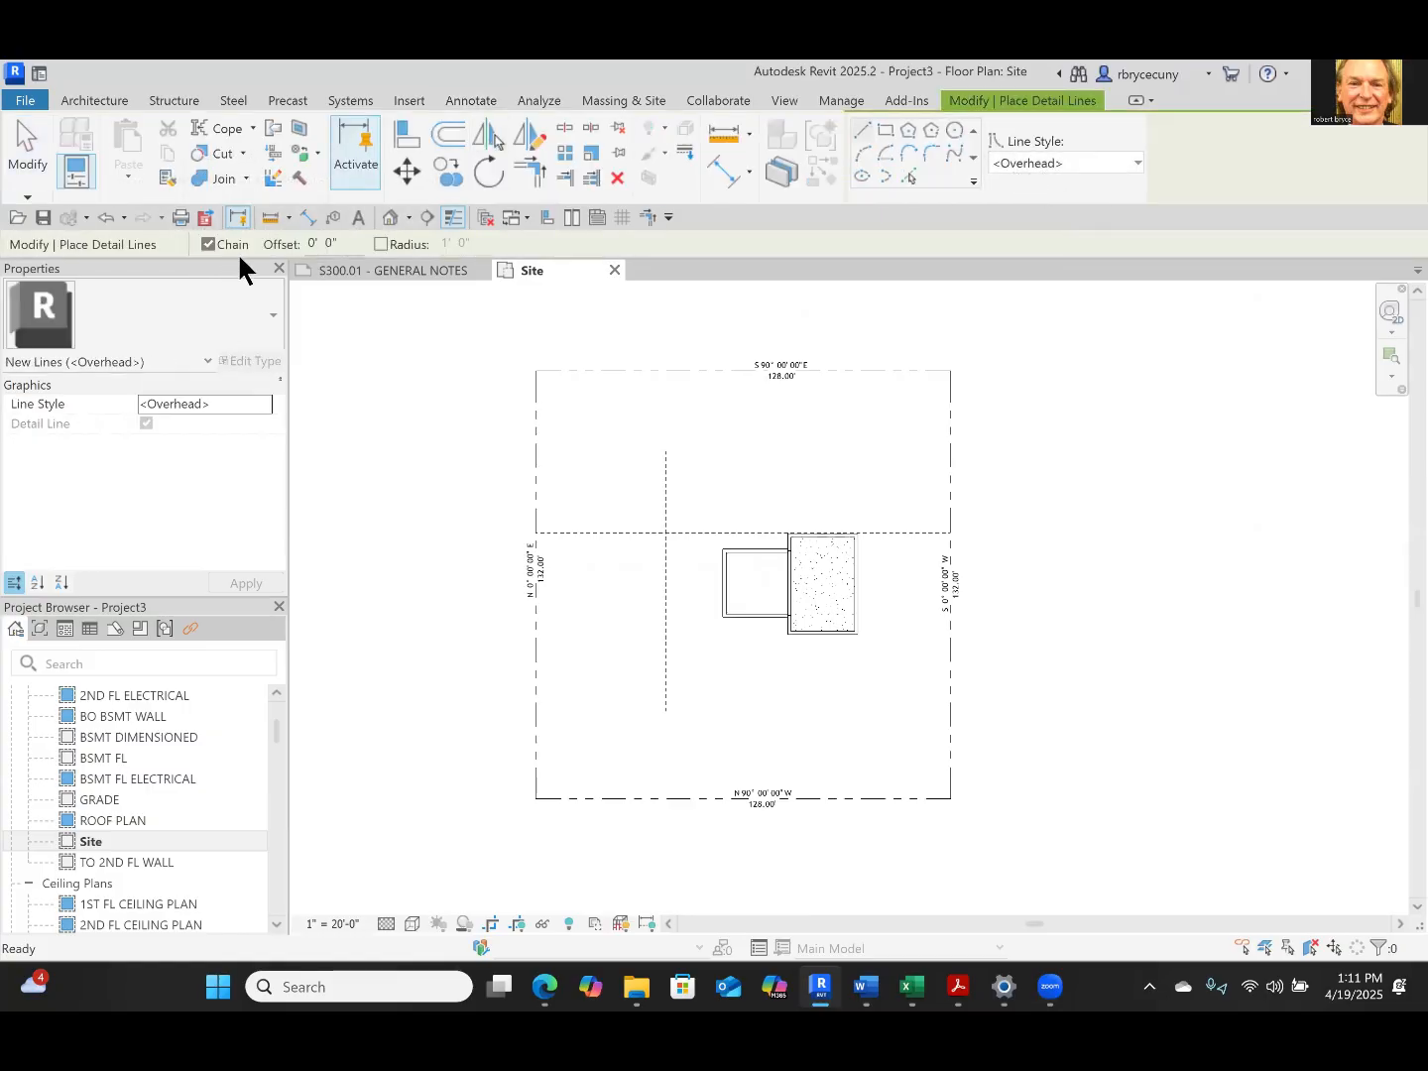
{"action": "left_click", "coordinate": [341, 246]}
{"action": "type", "text": "26"}
{"action": "key", "text": "Return"}
{"action": "left_click", "coordinate": [950, 799]}
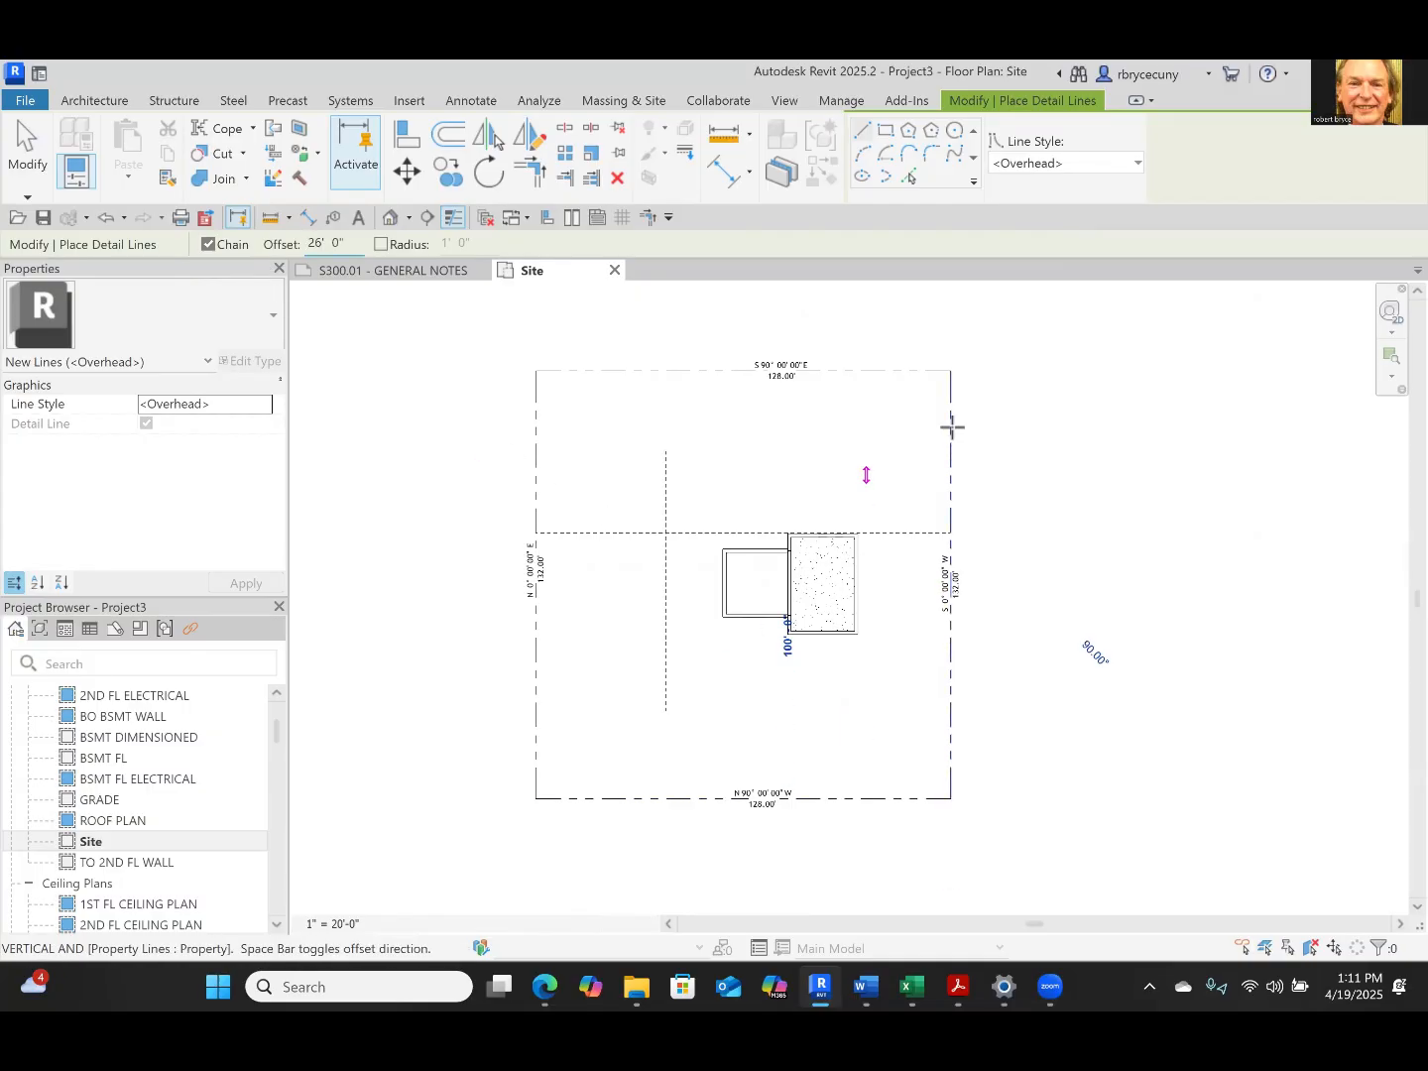
{"action": "left_click", "coordinate": [950, 372]}
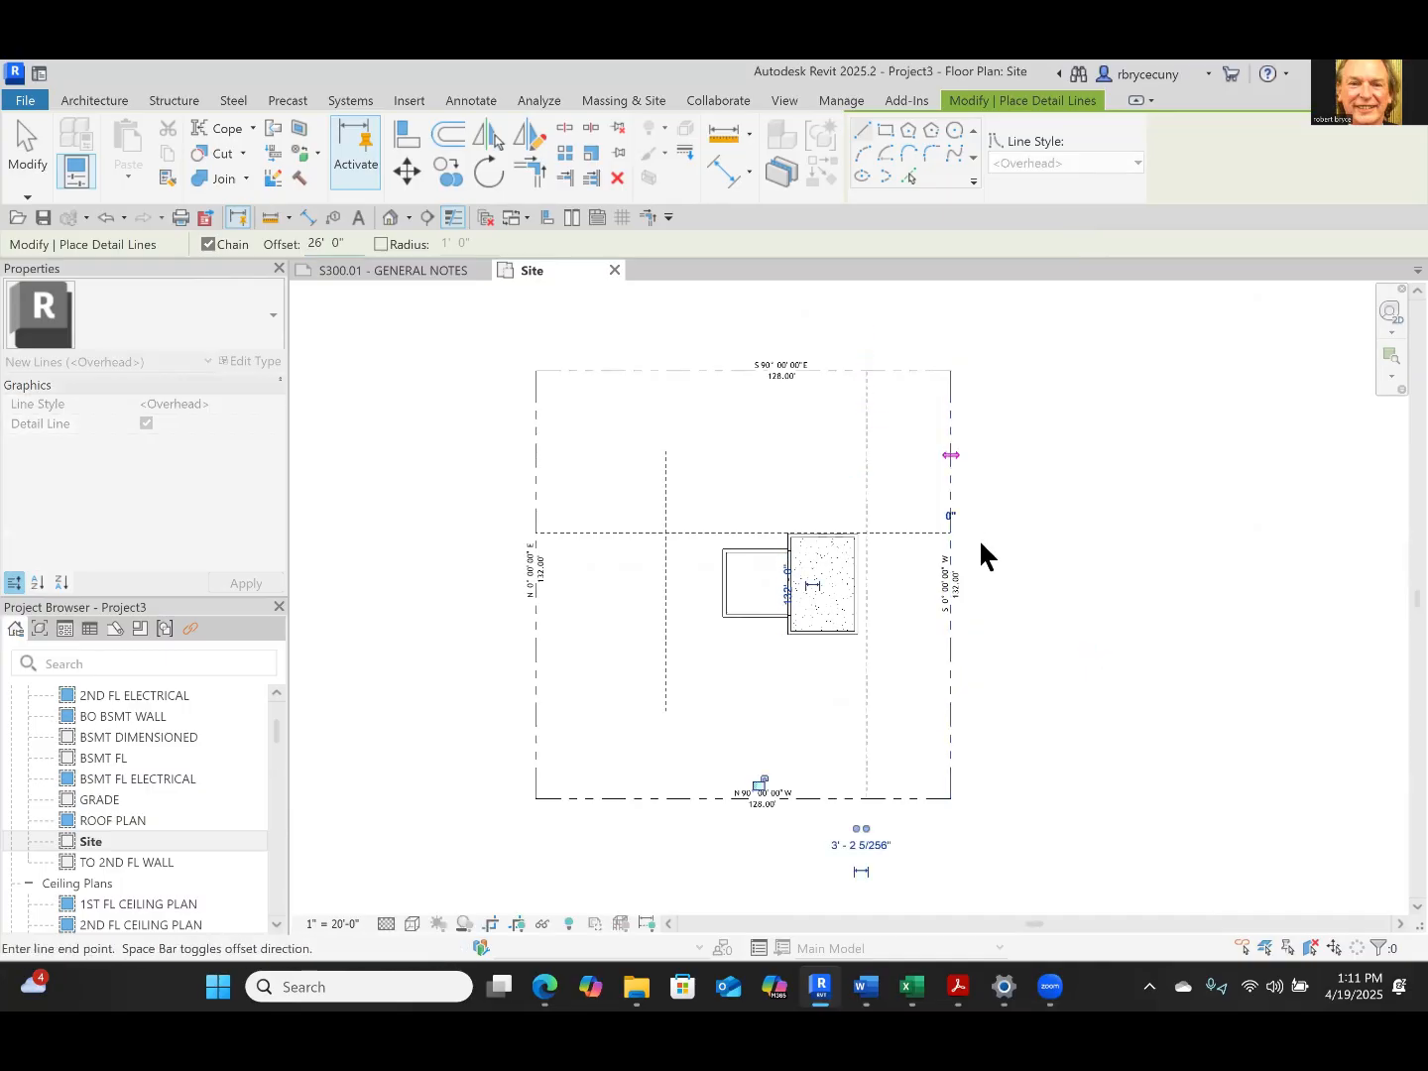
{"action": "key", "text": "Escape"}
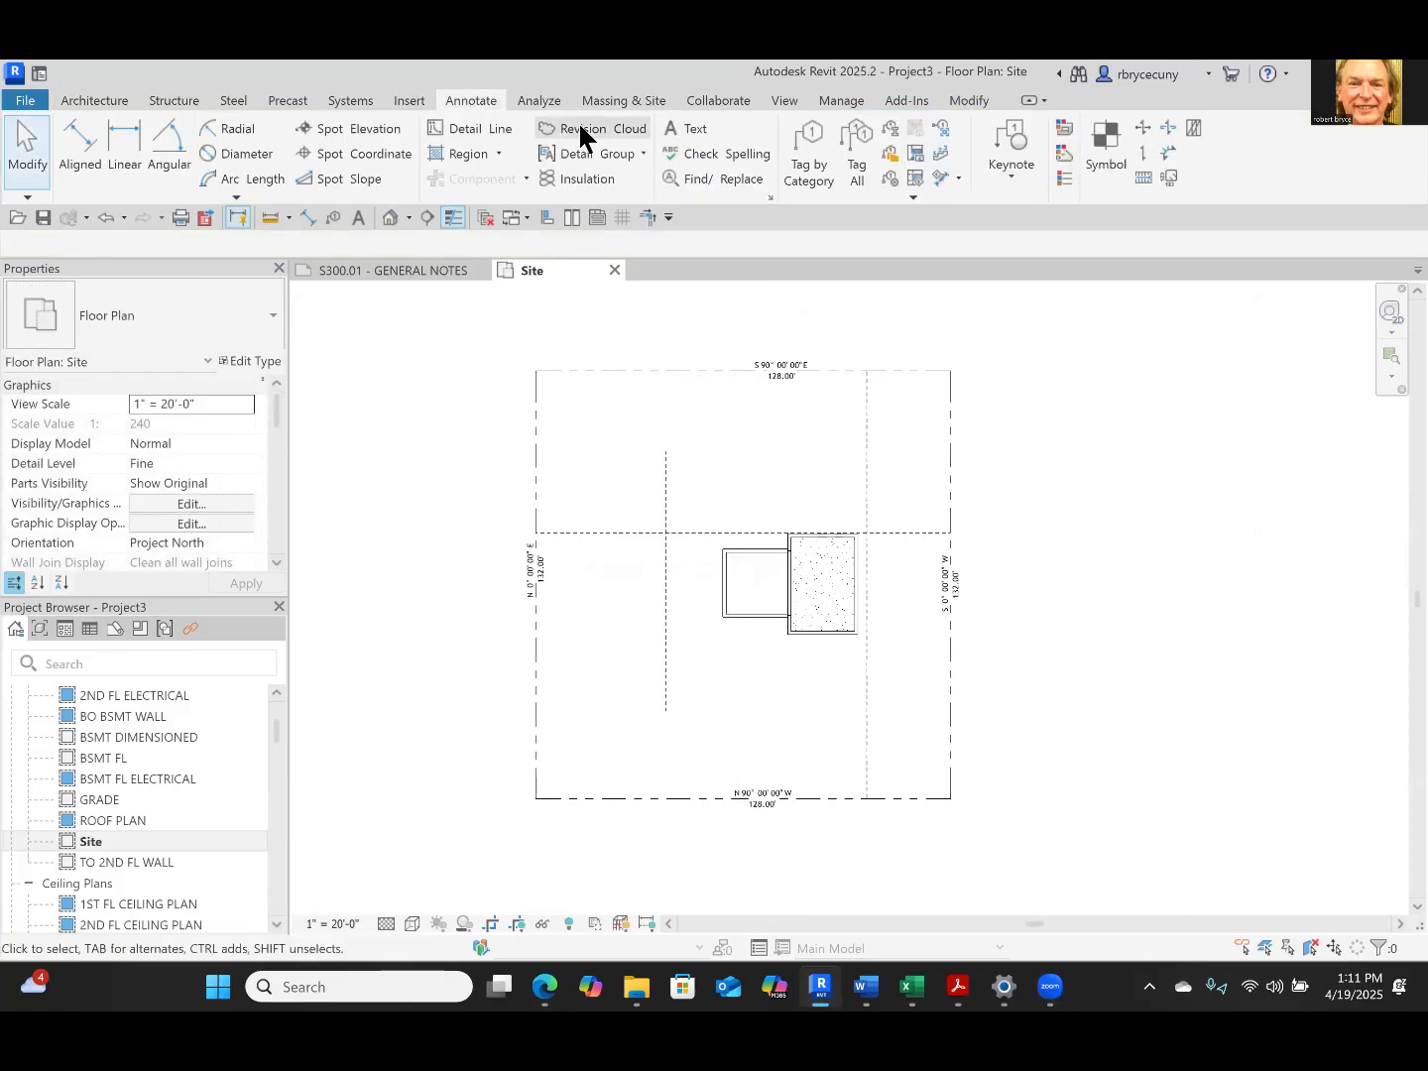
Create an Overhead detail line offset 40' inside the lot by picking the south property line
{"action": "left_click", "coordinate": [451, 131]}
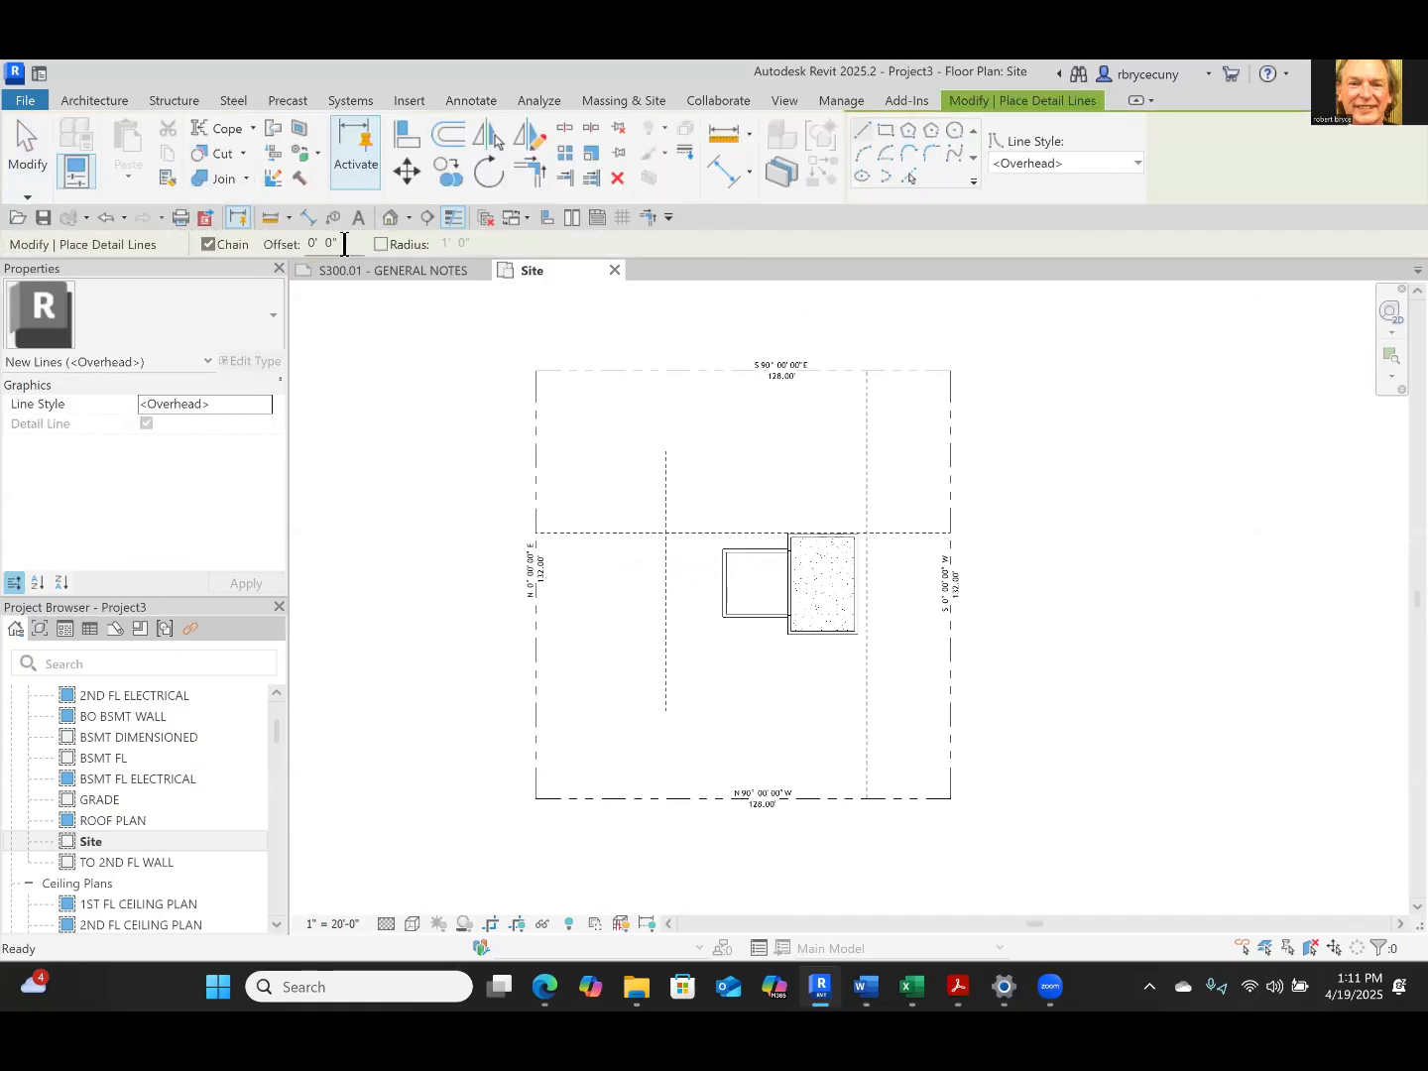
{"action": "double_click", "coordinate": [344, 245]}
{"action": "type", "text": "40"}
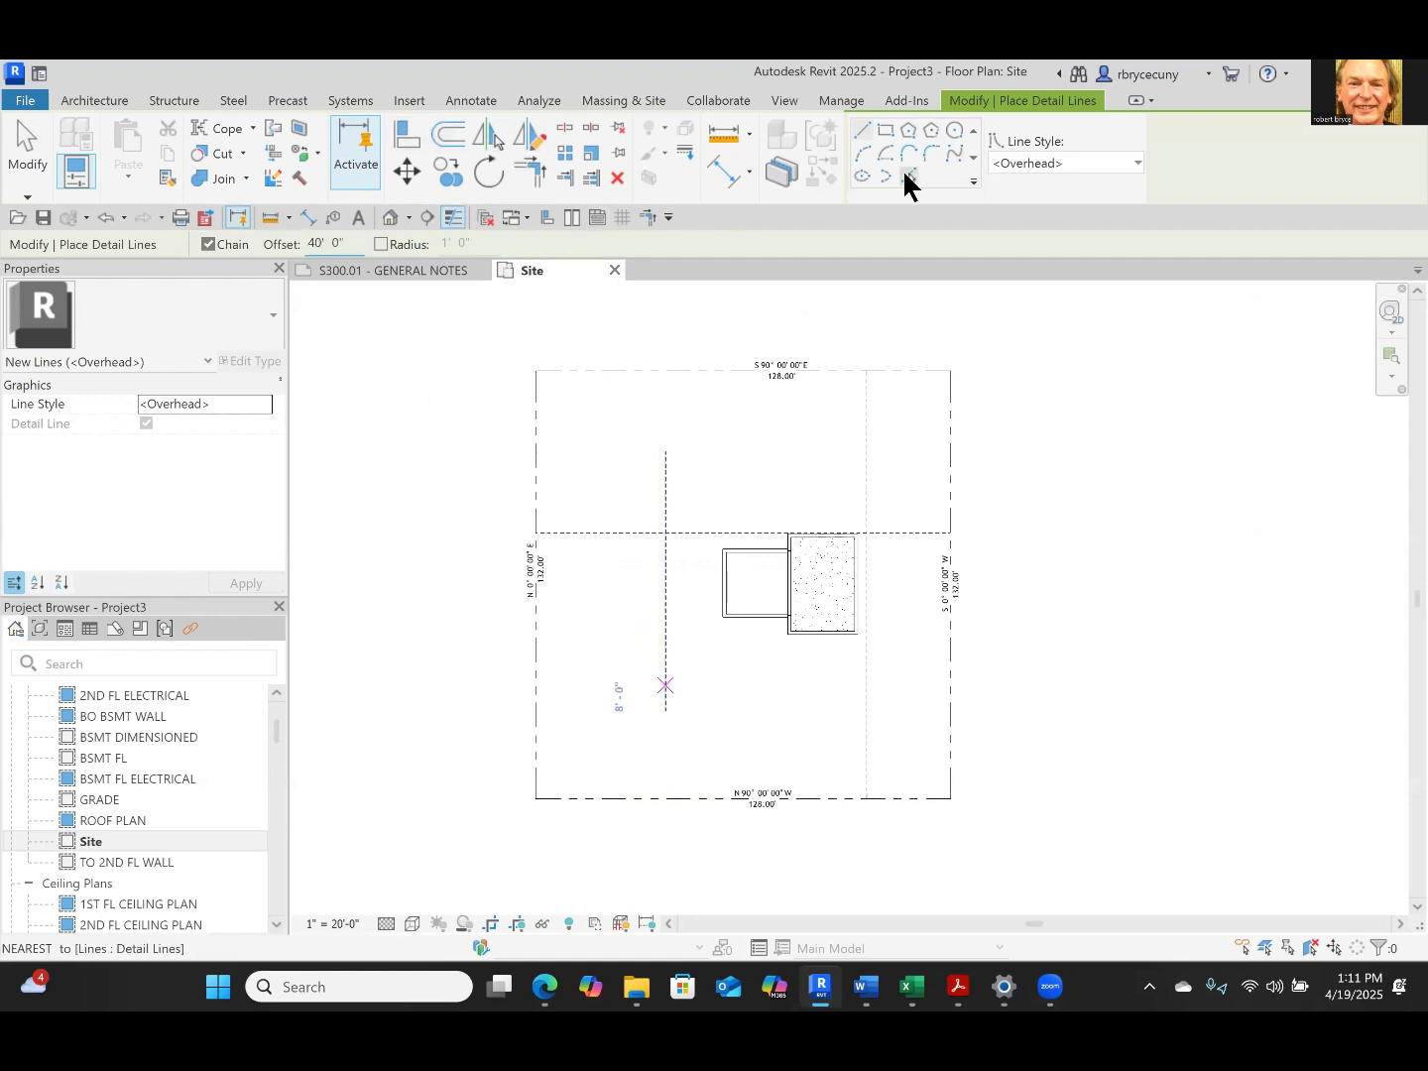
{"action": "left_click", "coordinate": [906, 175]}
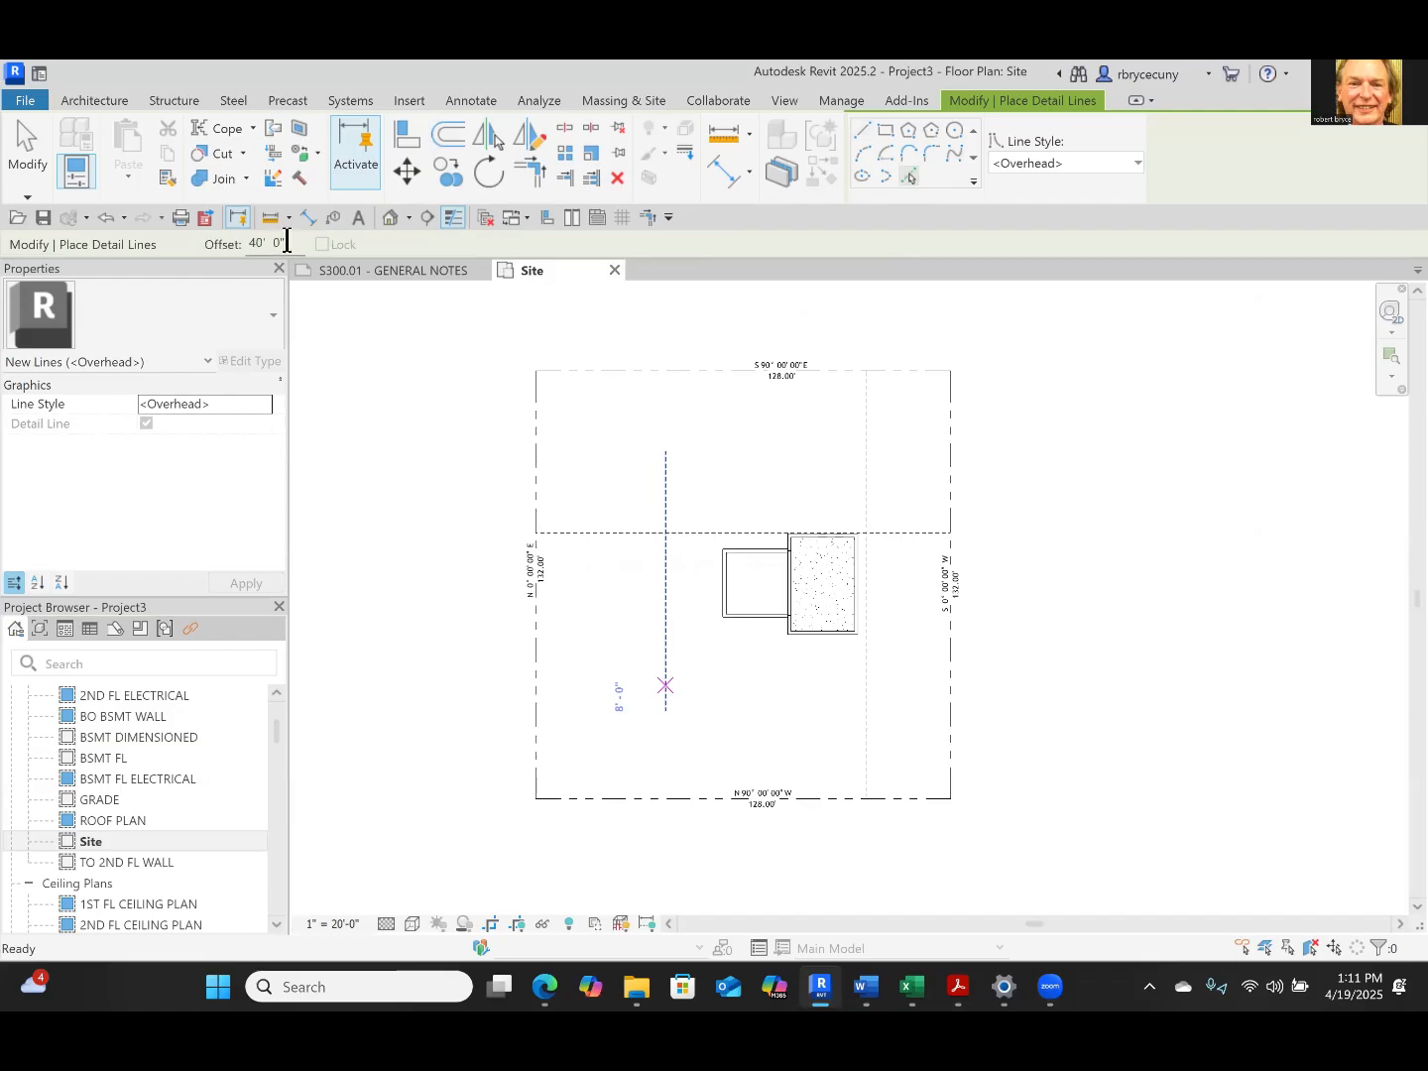
{"action": "left_click_drag", "start_coordinate": [286, 244], "coordinate": [232, 227]}
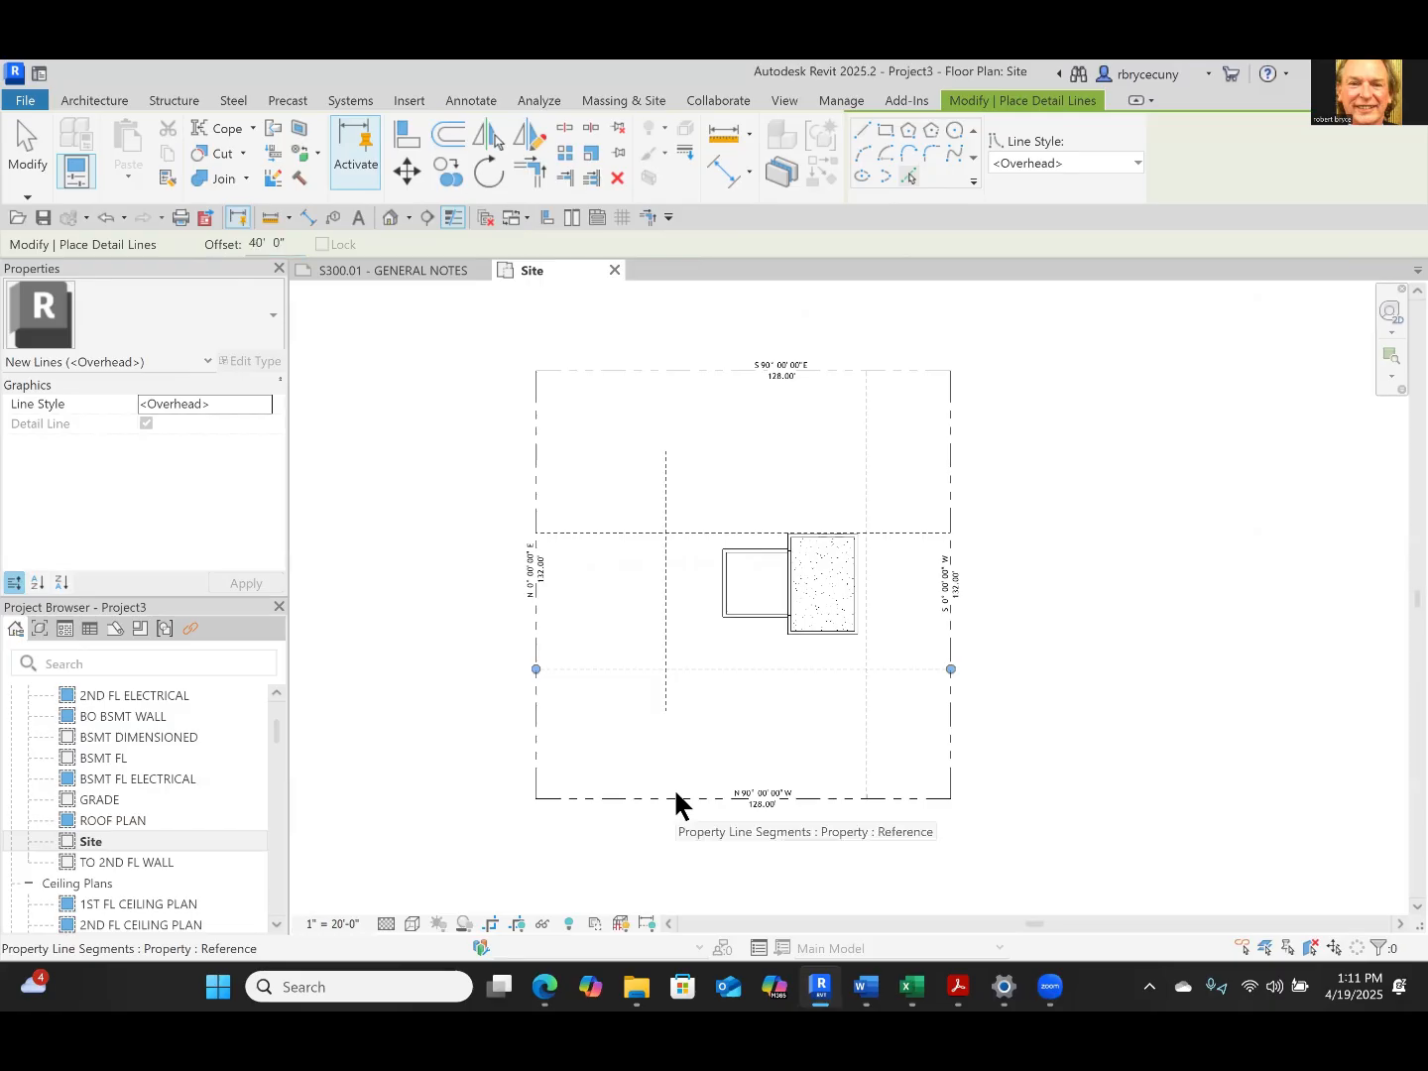
{"action": "key", "text": "Escape"}
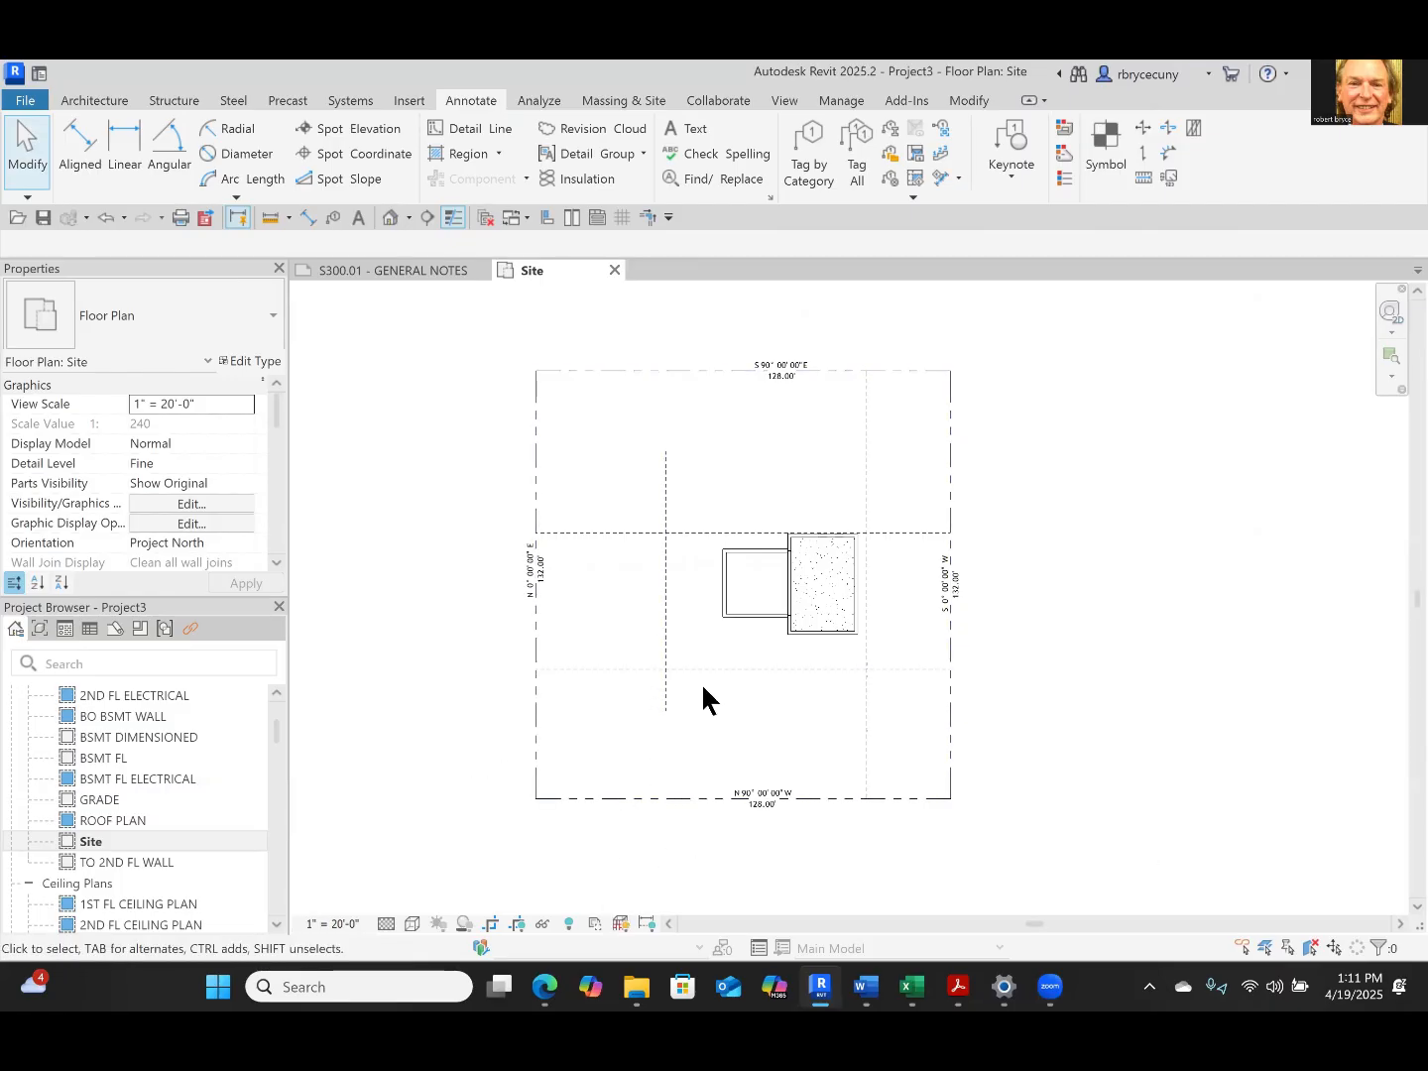
Move the property lines and setback lines together horizontally east until the west setback line meets the house's west wall
{"action": "scroll", "coordinate": [739, 513], "scroll_direction": "up", "scroll_amount": 3}
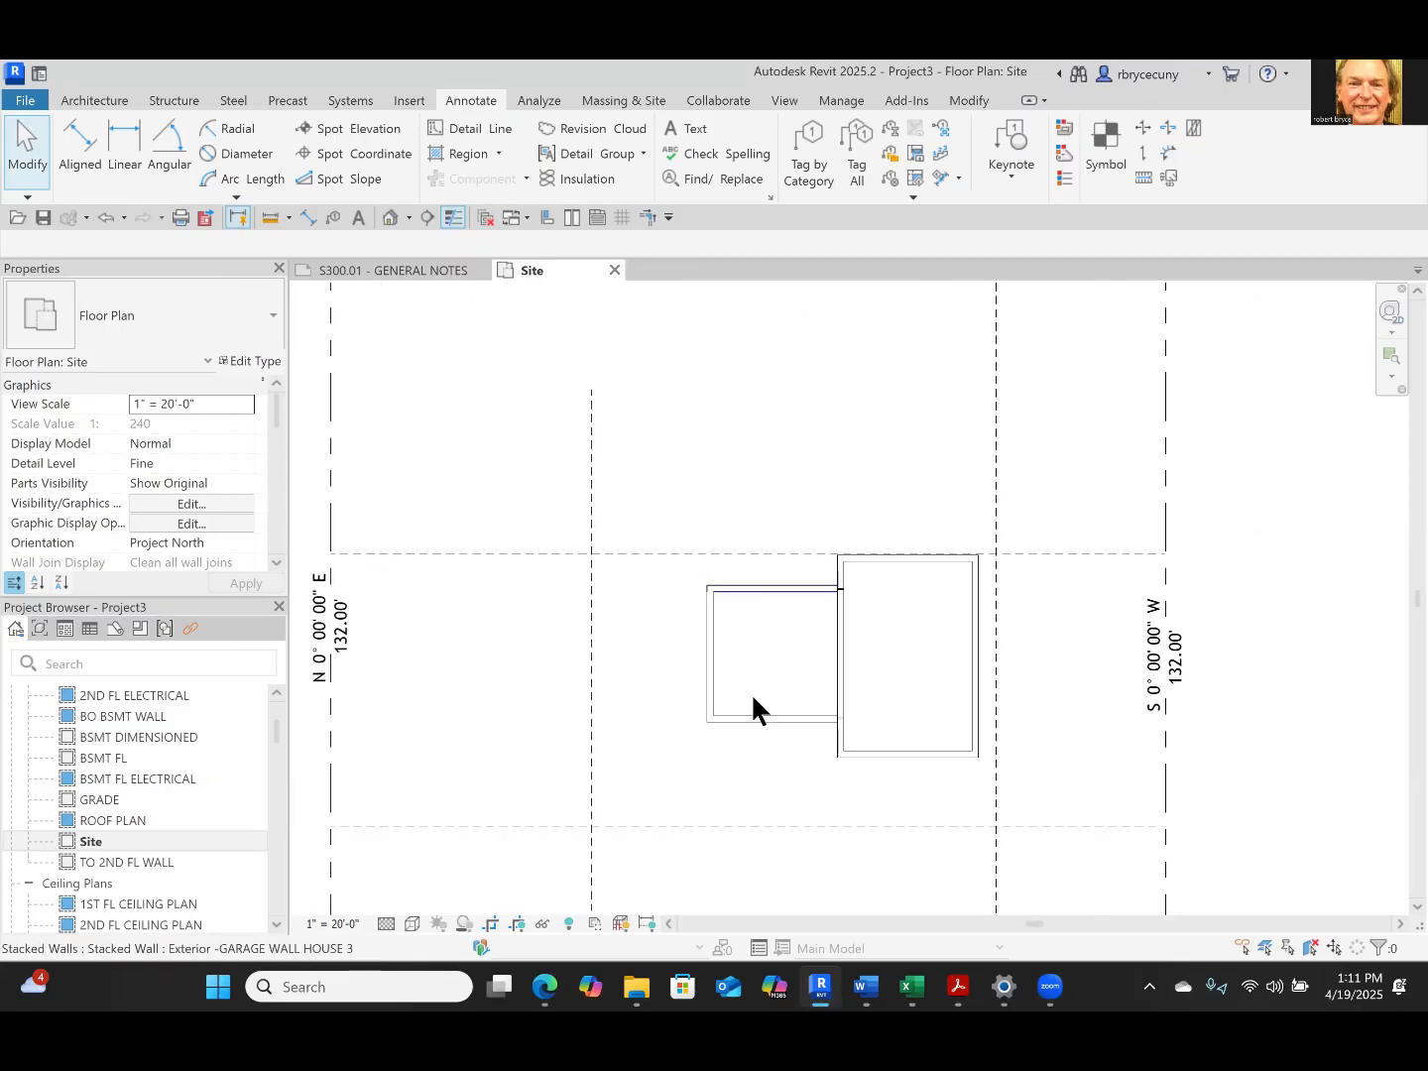
{"action": "scroll", "coordinate": [704, 566], "scroll_direction": "down", "scroll_amount": 3}
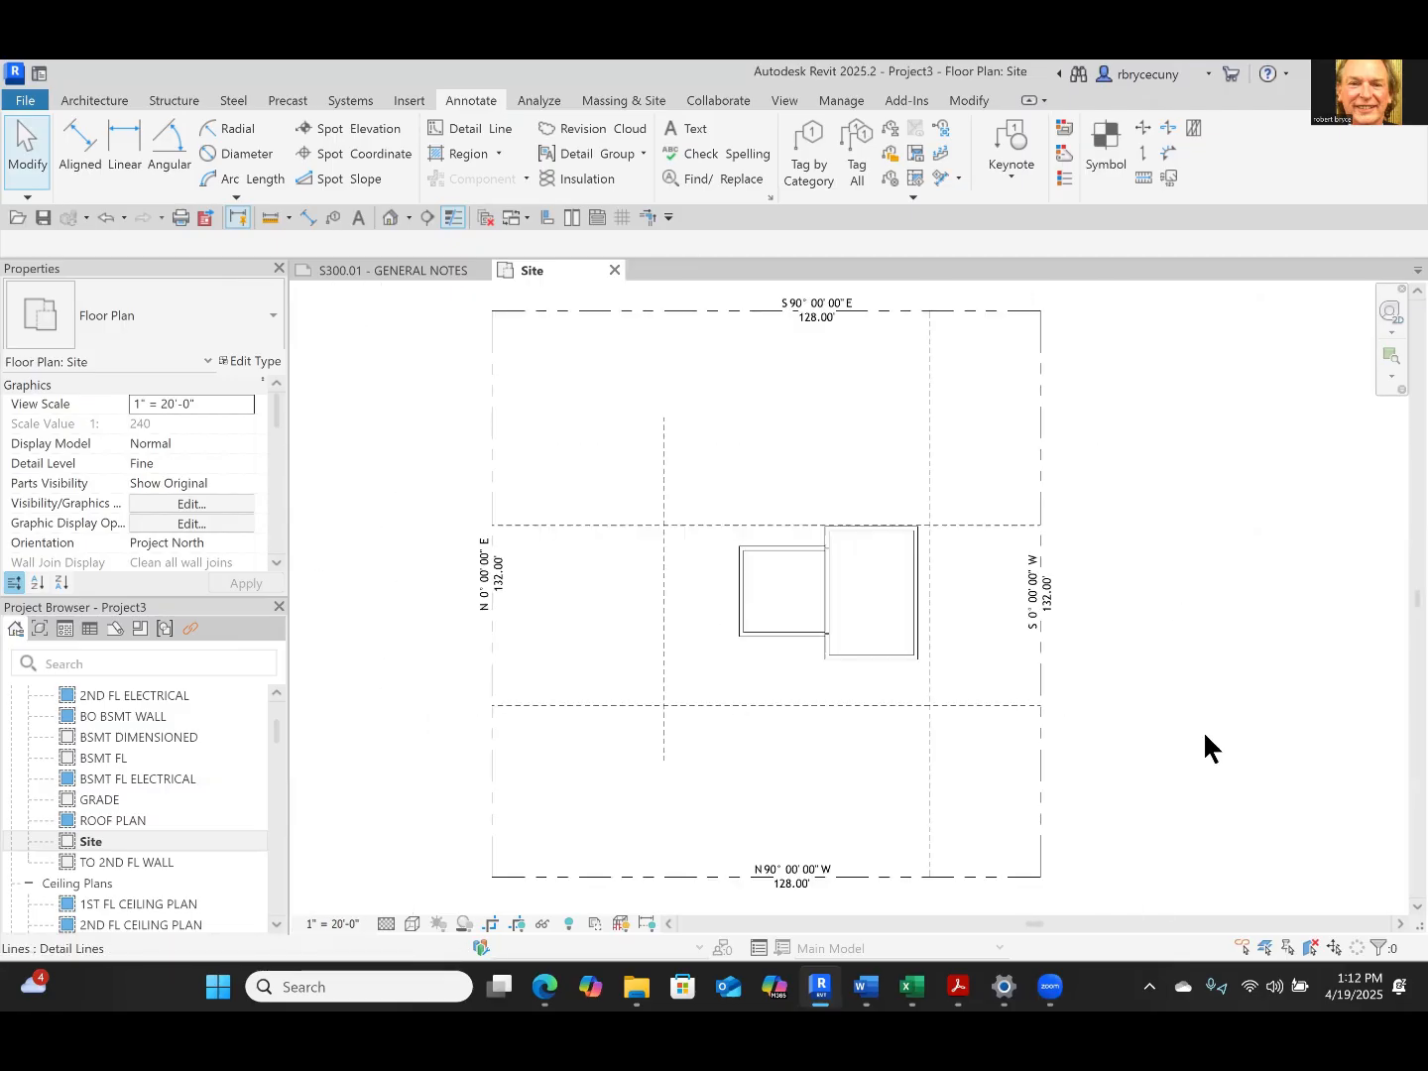
{"action": "middle_click_drag", "start_coordinate": [838, 770], "coordinate": [761, 733]}
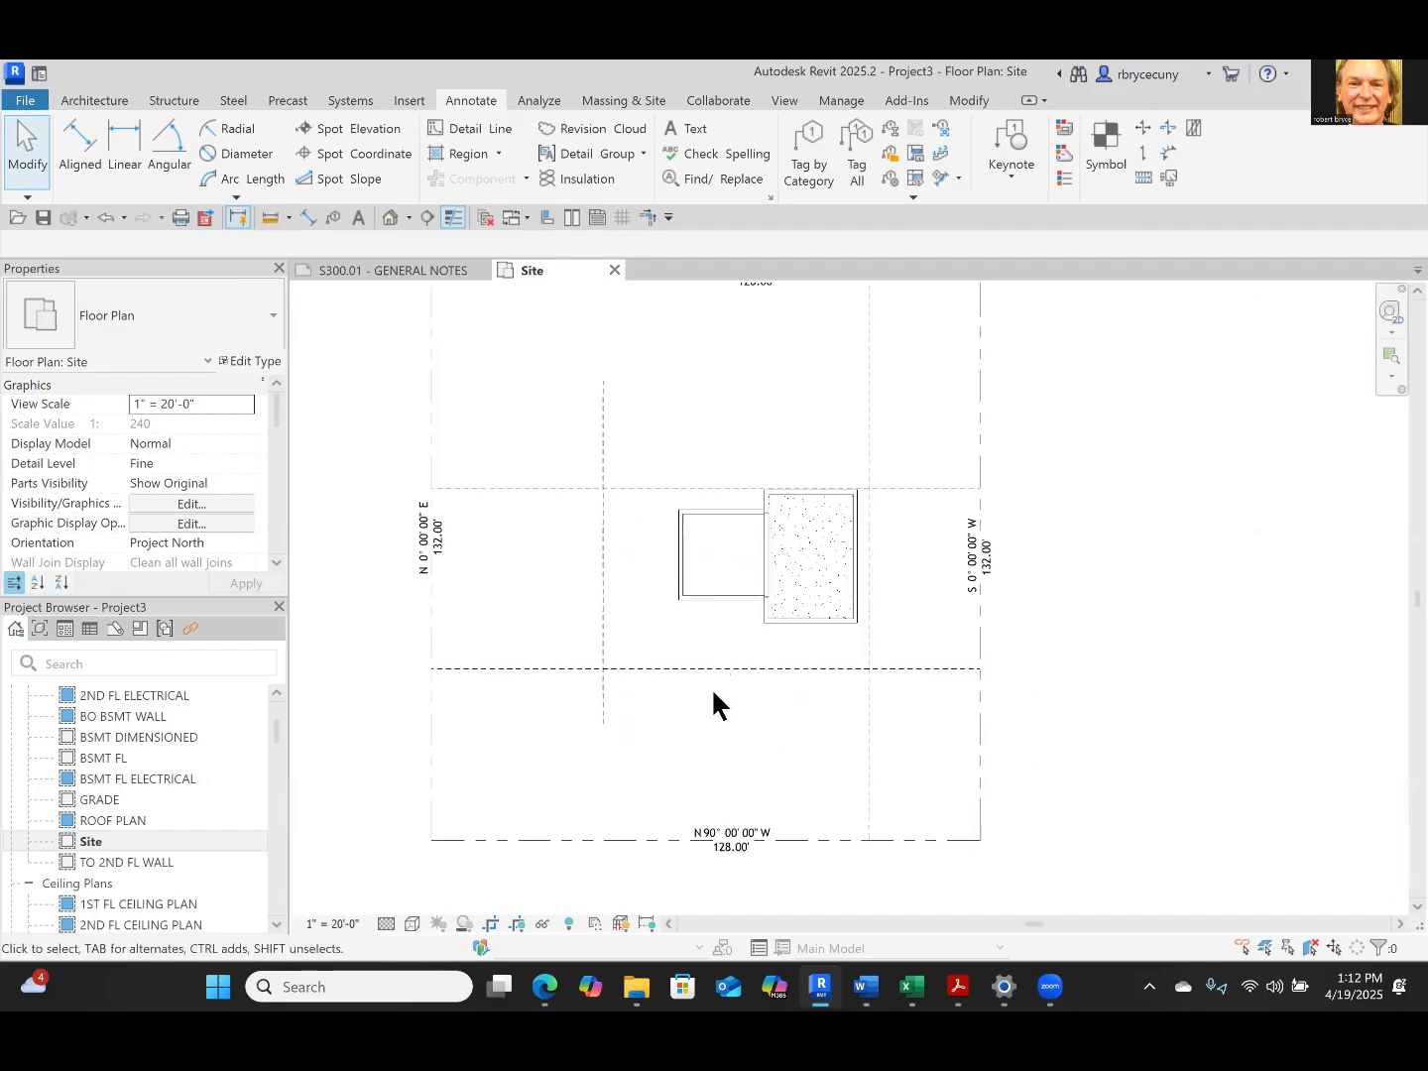
{"action": "scroll", "coordinate": [711, 687], "scroll_direction": "down", "scroll_amount": 2}
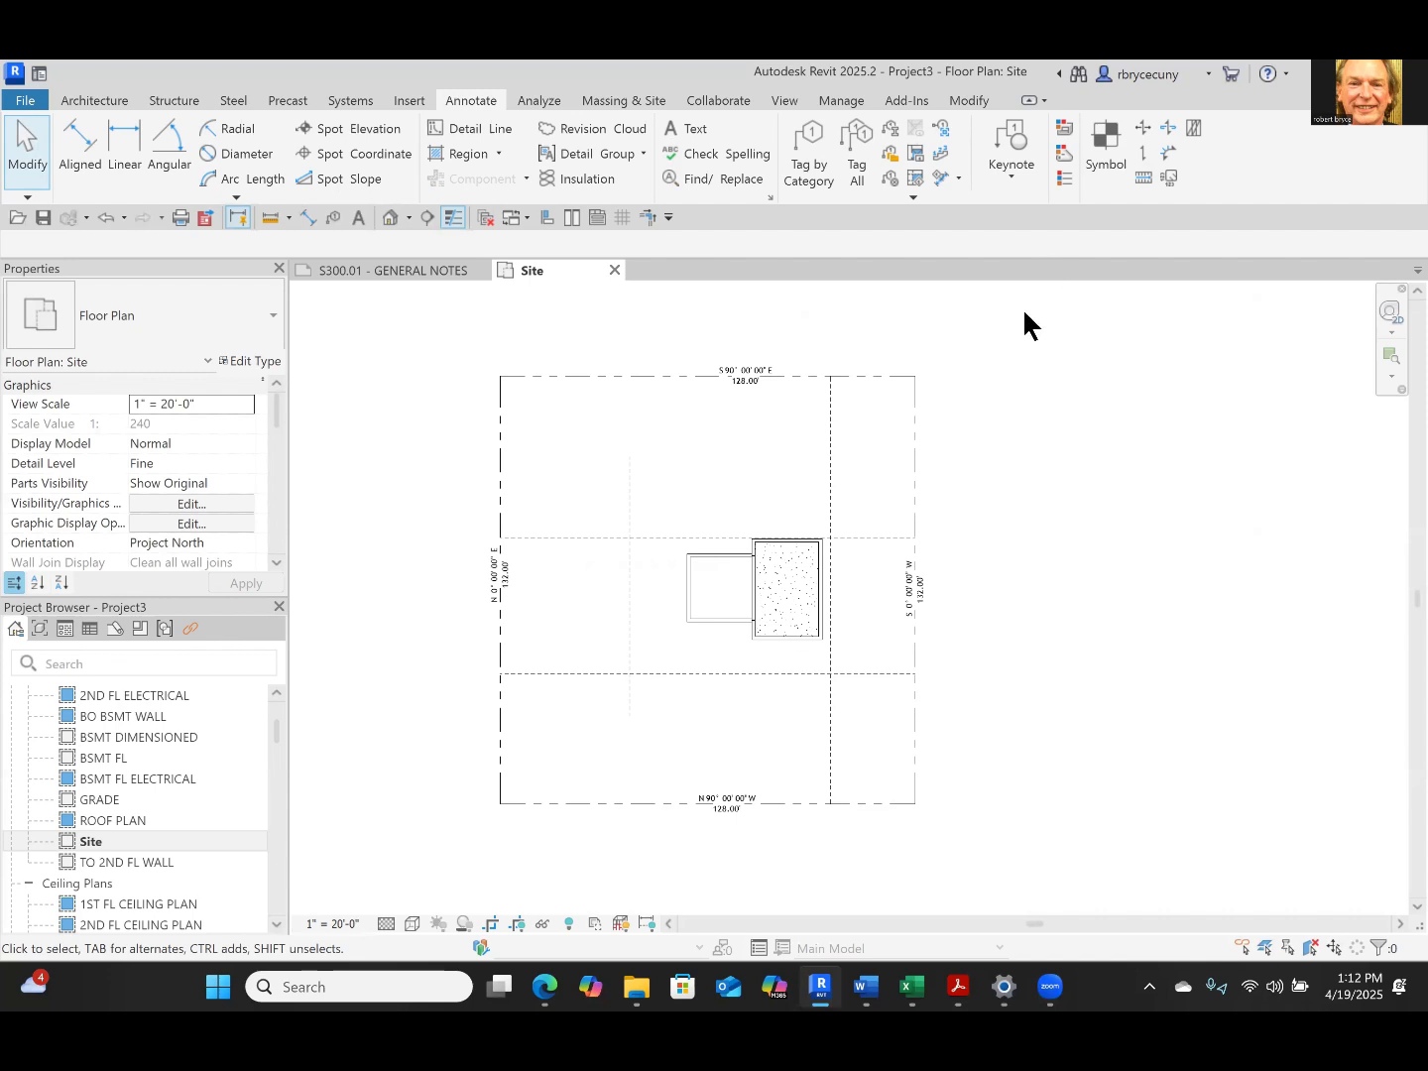
{"action": "left_click_drag", "start_coordinate": [478, 450], "coordinate": [445, 461]}
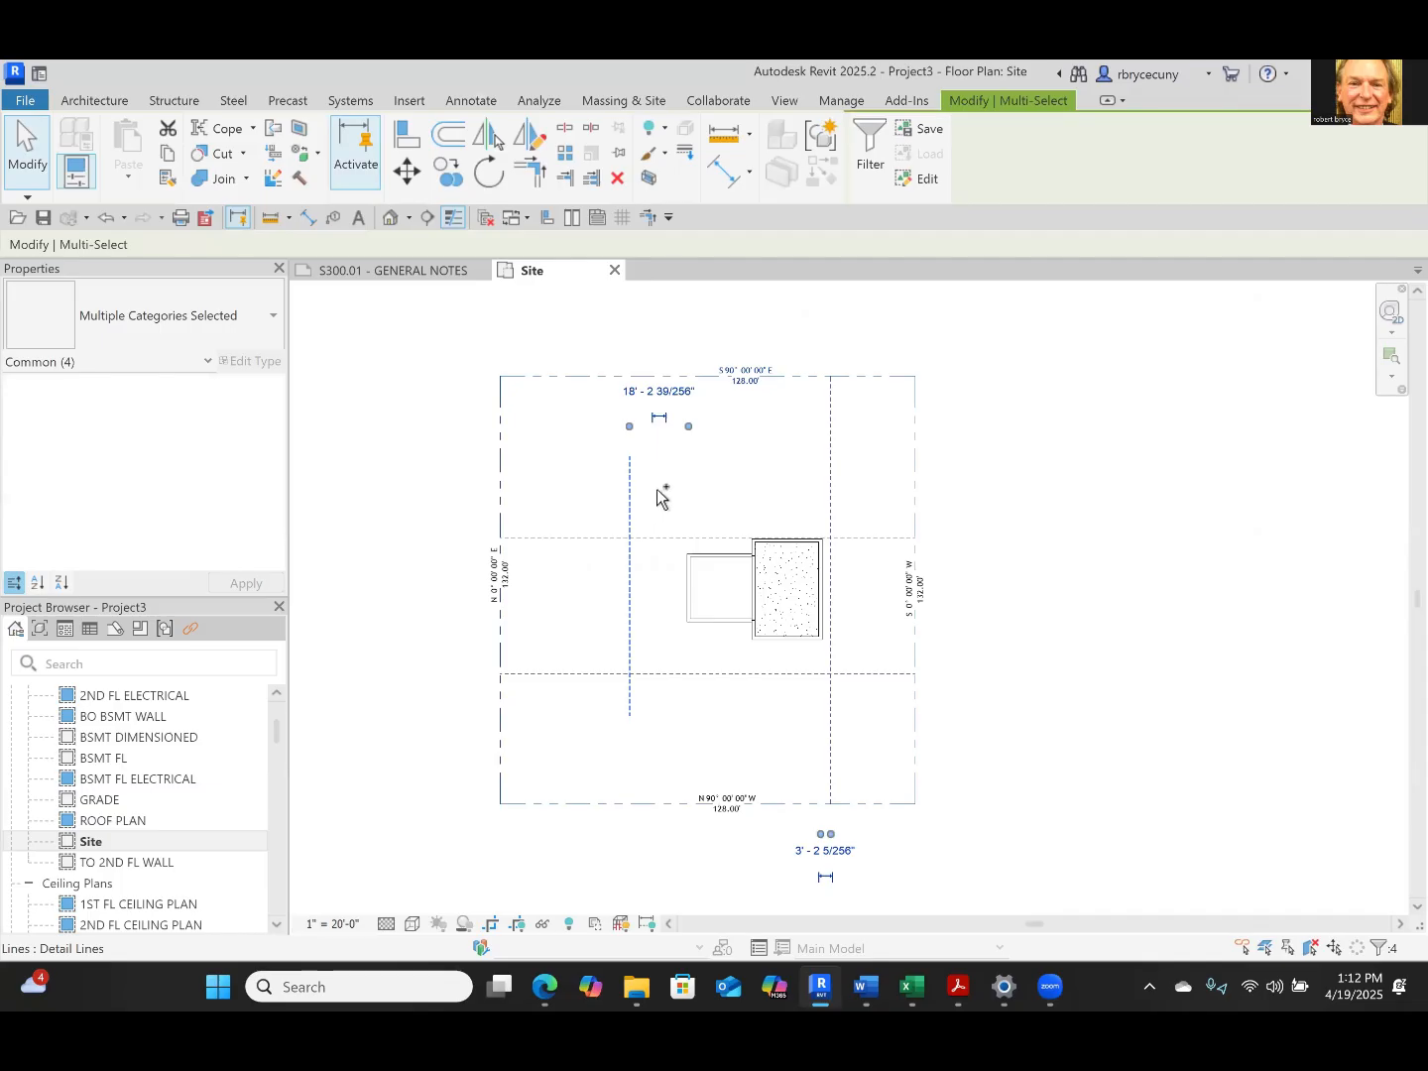
{"action": "left_click_drag", "start_coordinate": [650, 484], "coordinate": [604, 739], "text": "ctrl"}
{"action": "left_click_drag", "start_coordinate": [866, 720], "coordinate": [797, 737], "text": "ctrl"}
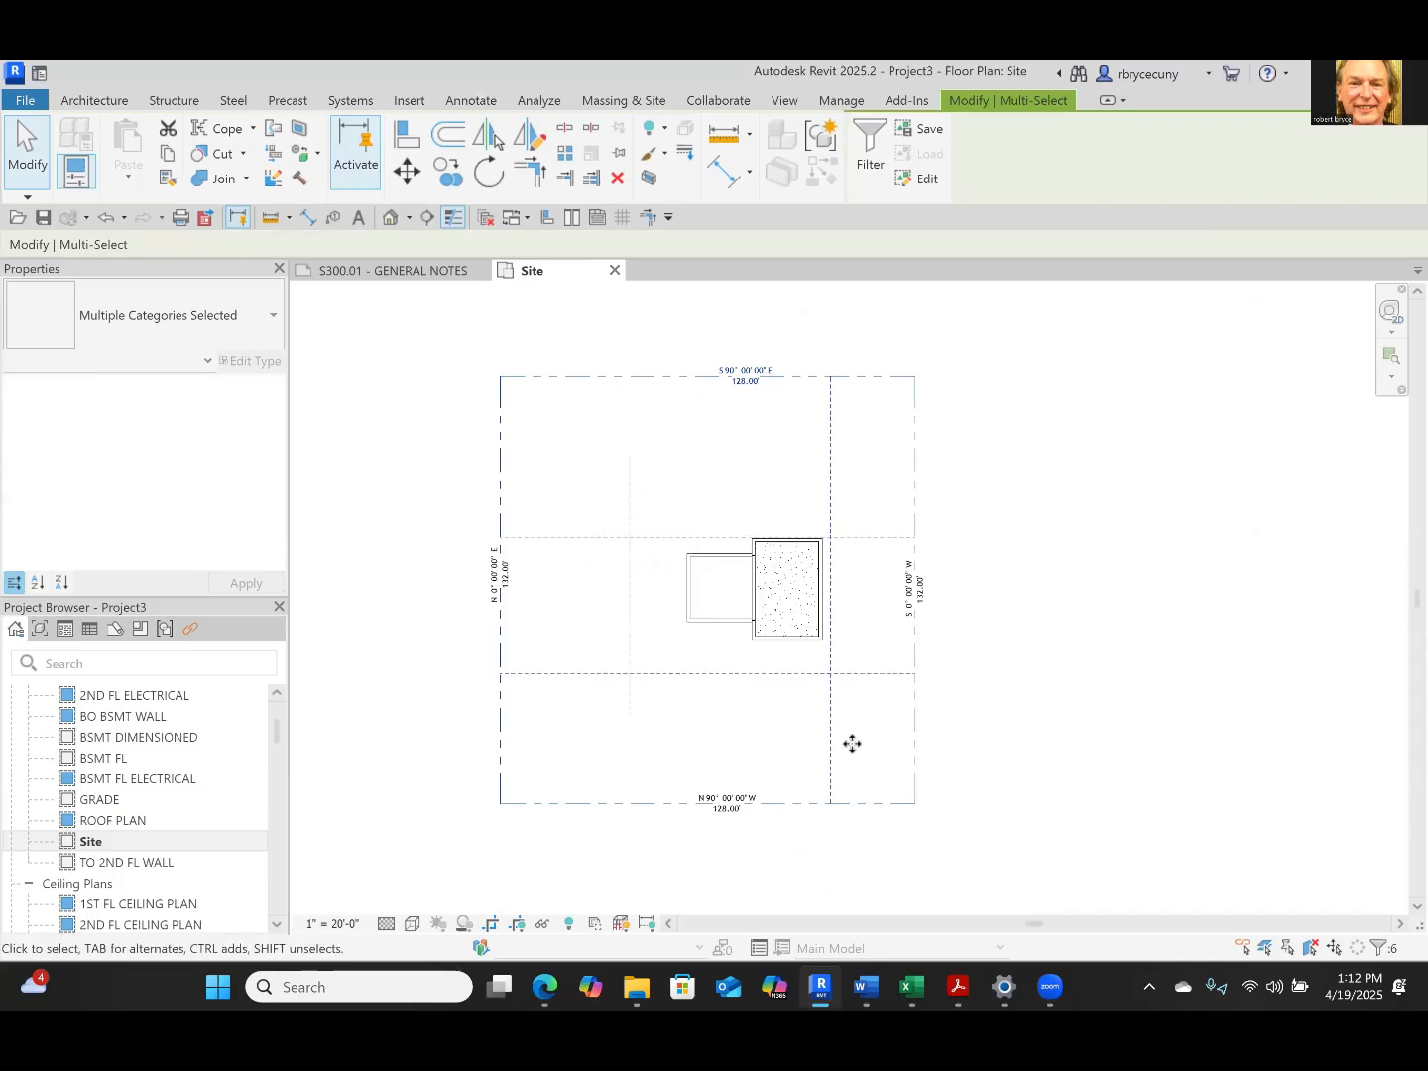
{"action": "left_click", "coordinate": [411, 175]}
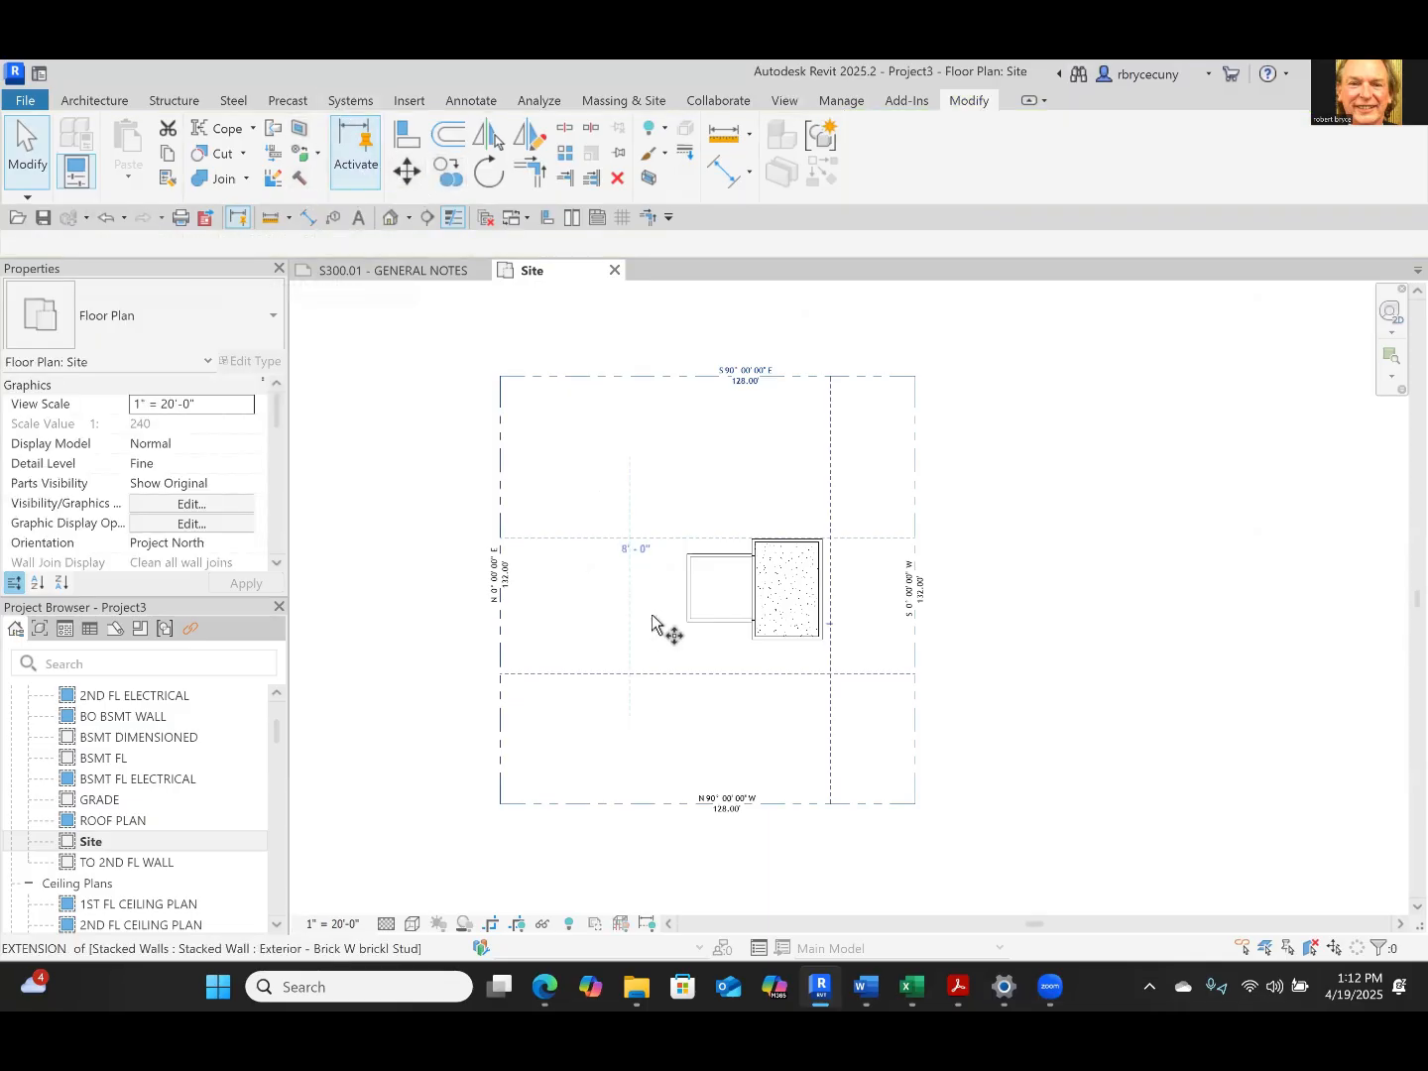
{"action": "scroll", "coordinate": [581, 515], "scroll_direction": "up", "scroll_amount": 6}
{"action": "left_click", "coordinate": [561, 501]}
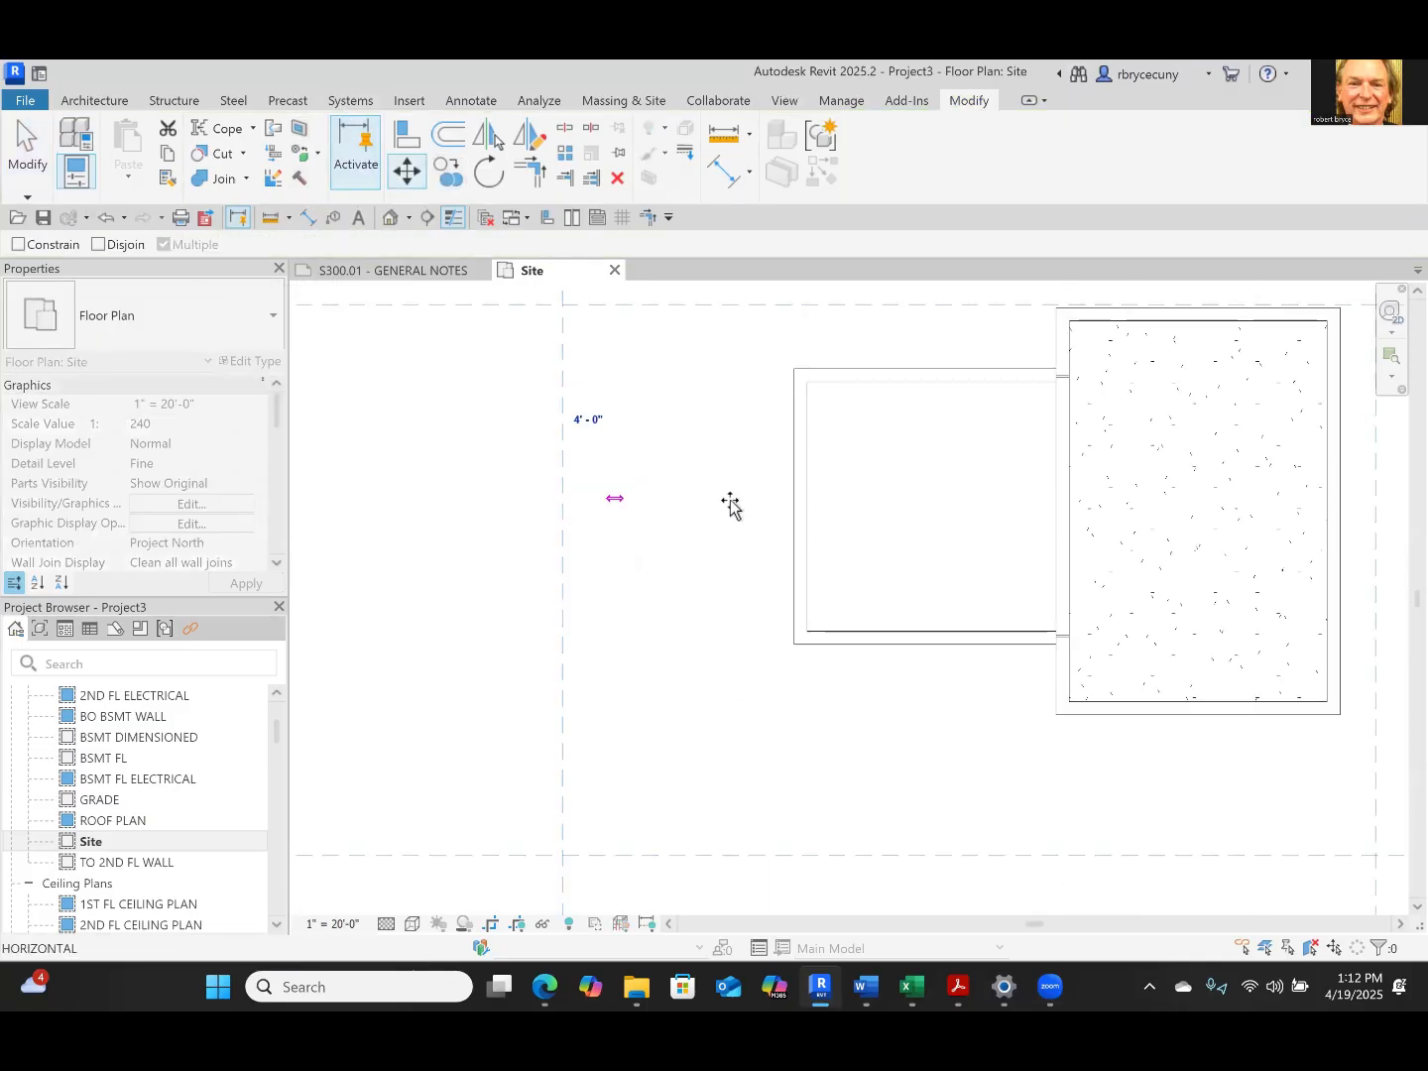
{"action": "left_click", "coordinate": [791, 500]}
{"action": "scroll", "coordinate": [593, 600], "scroll_direction": "down", "scroll_amount": 6}
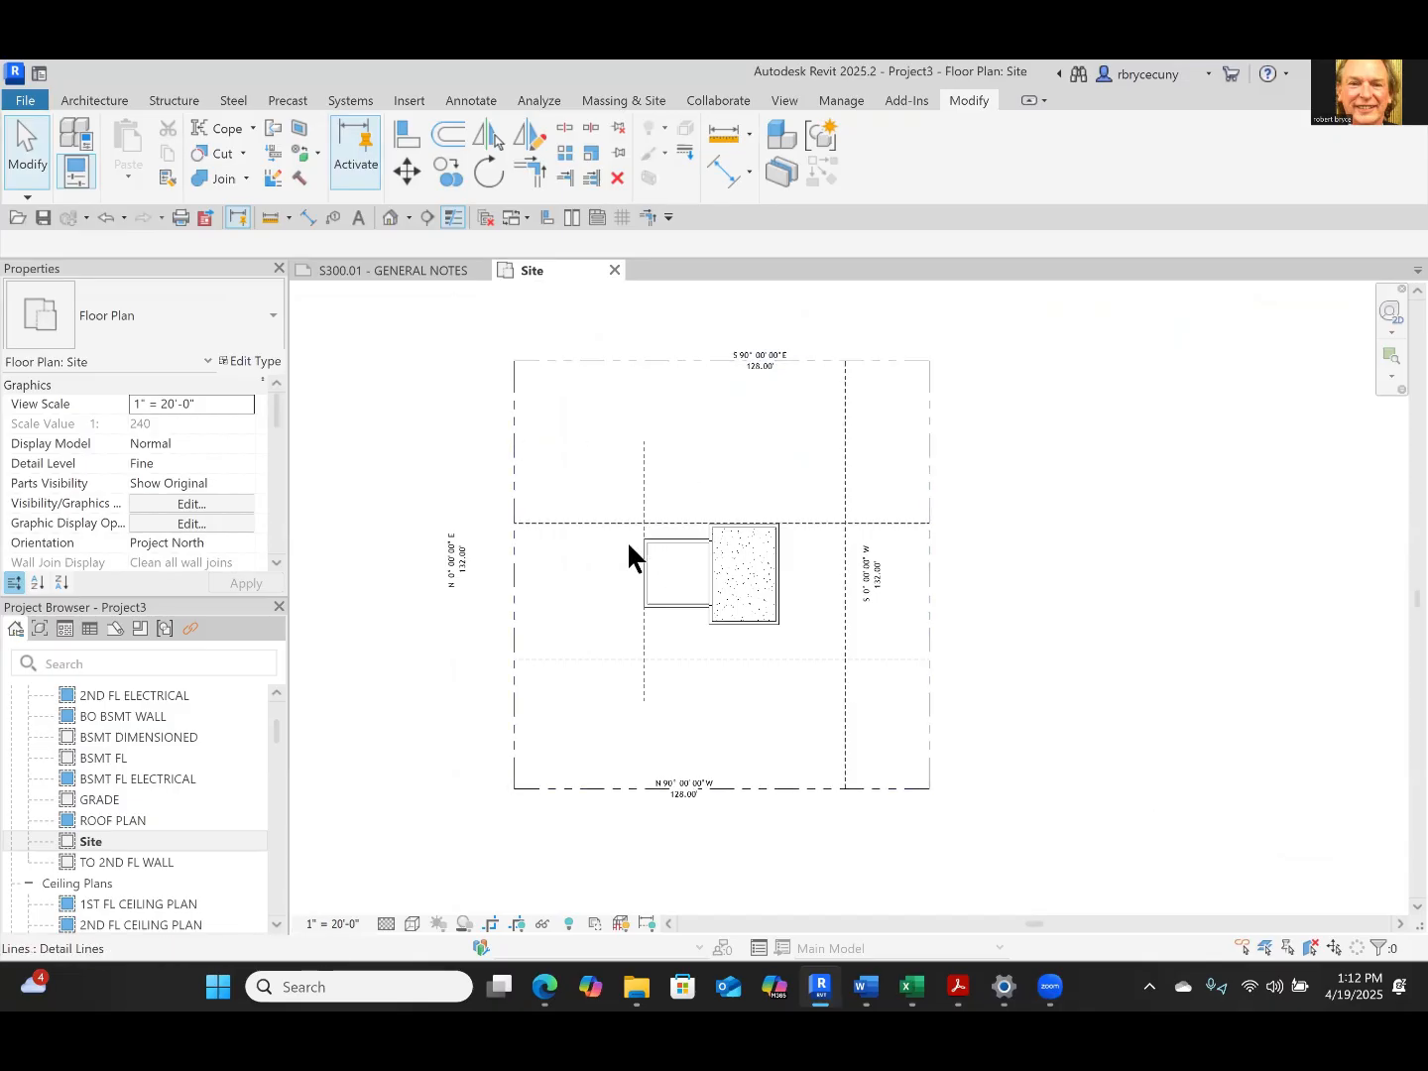
Open the sheet A000.03 - SITE PLAN
{"action": "scroll", "coordinate": [627, 552], "scroll_direction": "up", "scroll_amount": 2}
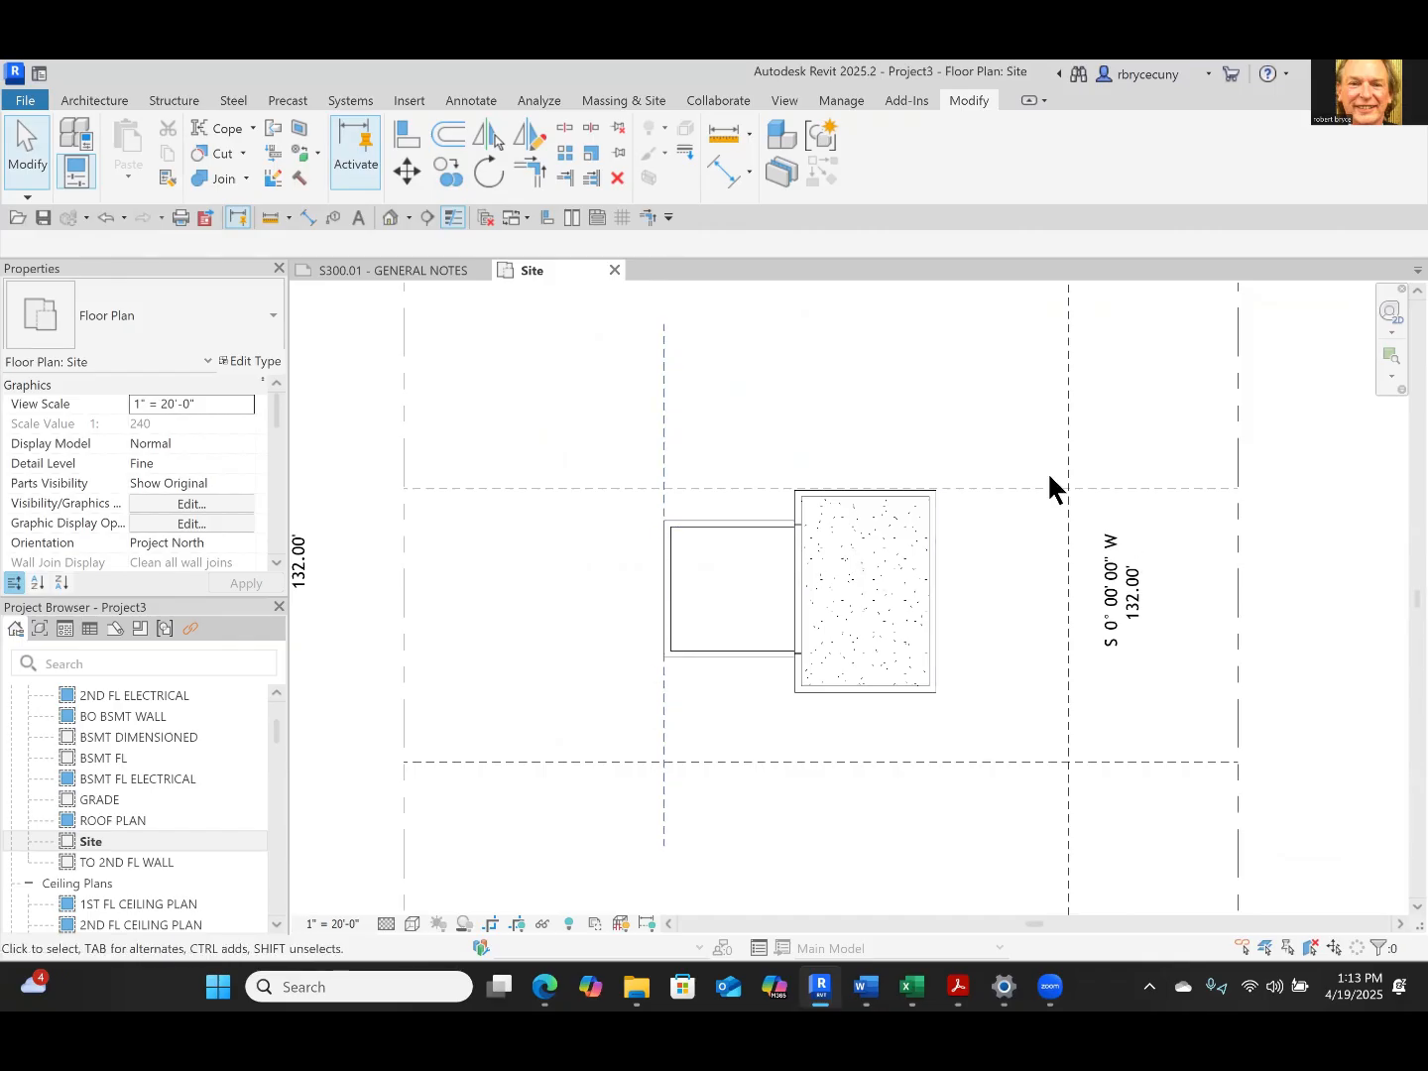
{"action": "scroll", "coordinate": [861, 662], "scroll_direction": "down", "scroll_amount": 4}
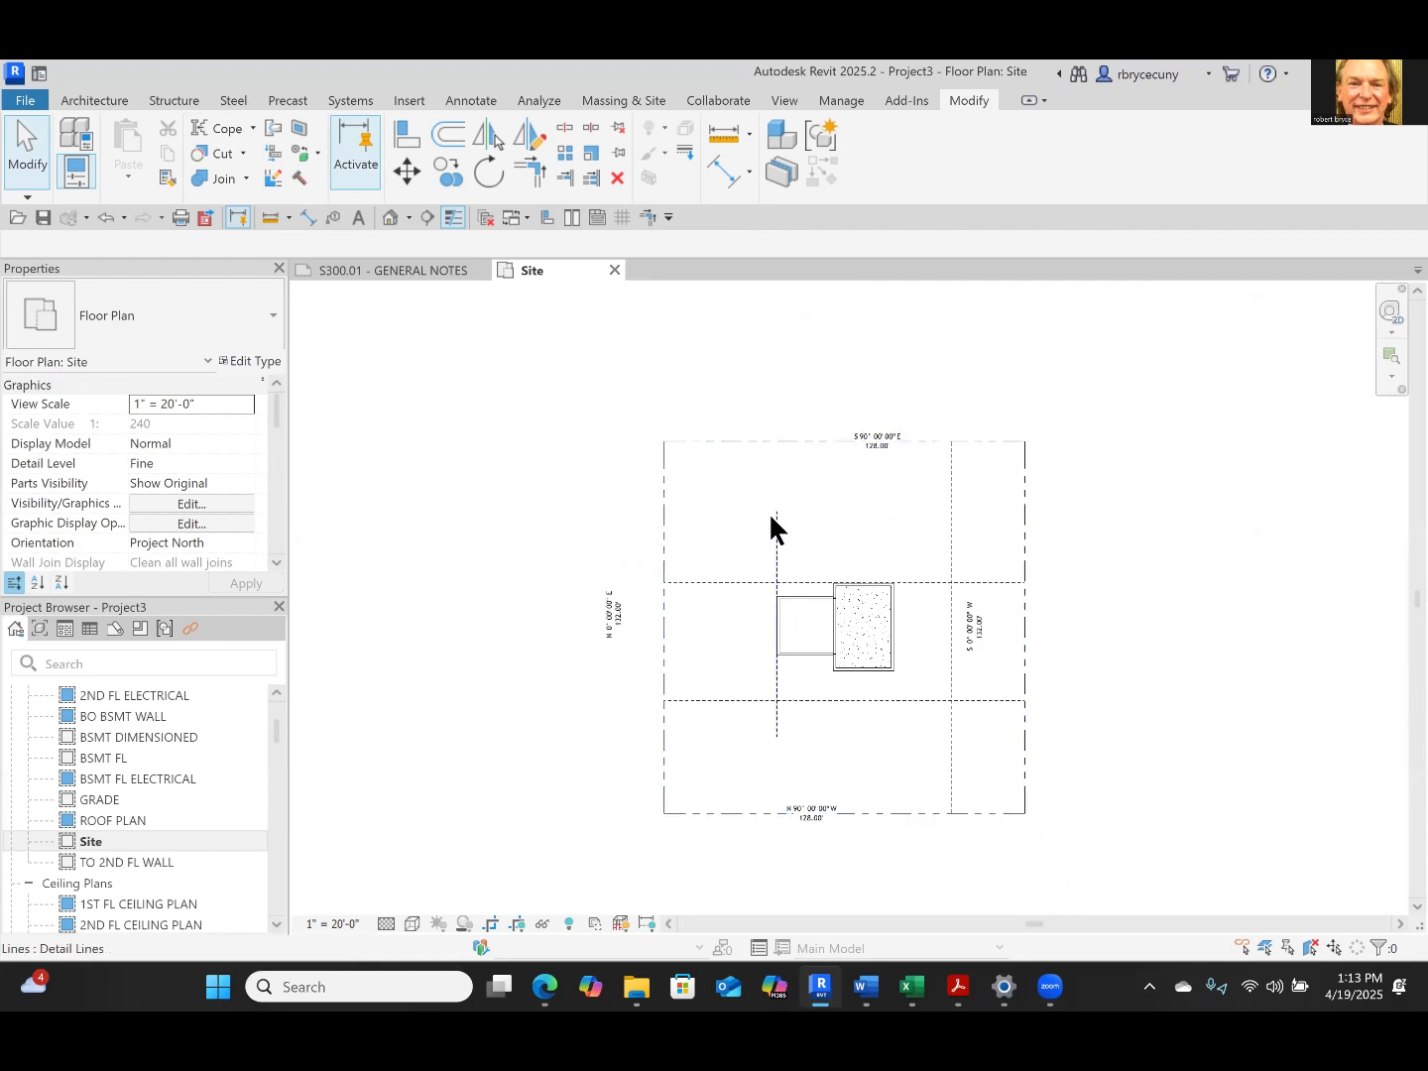
{"action": "scroll", "coordinate": [149, 844], "scroll_direction": "down", "scroll_amount": 7}
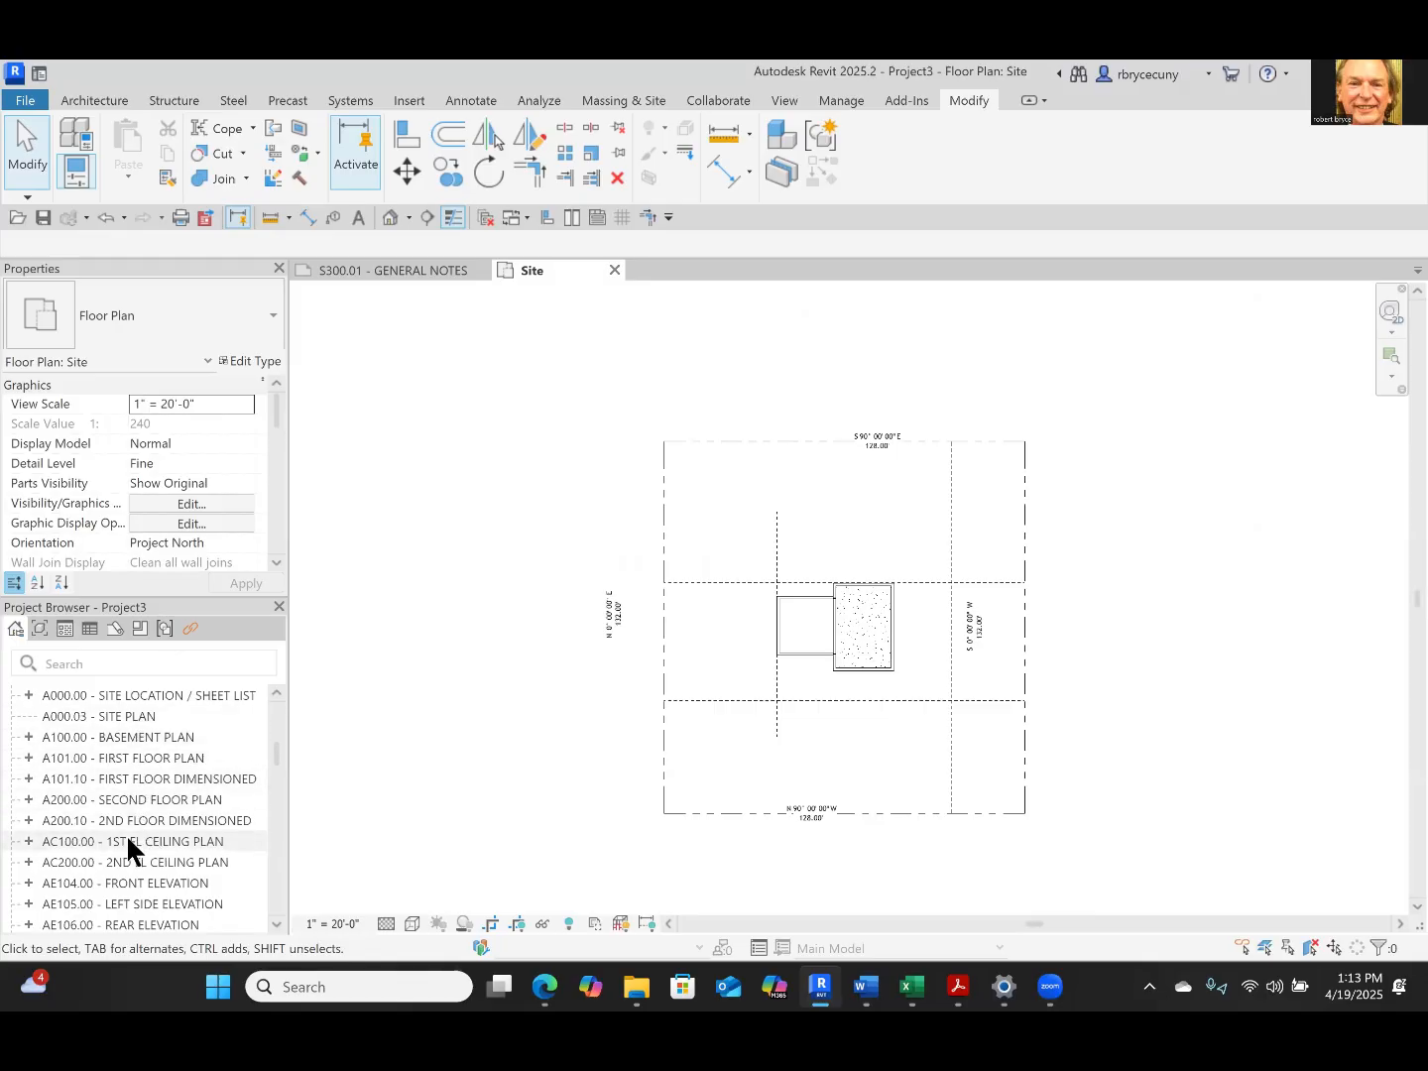
{"action": "scroll", "coordinate": [129, 848], "scroll_direction": "down", "scroll_amount": 2}
{"action": "scroll", "coordinate": [138, 854], "scroll_direction": "up", "scroll_amount": 2}
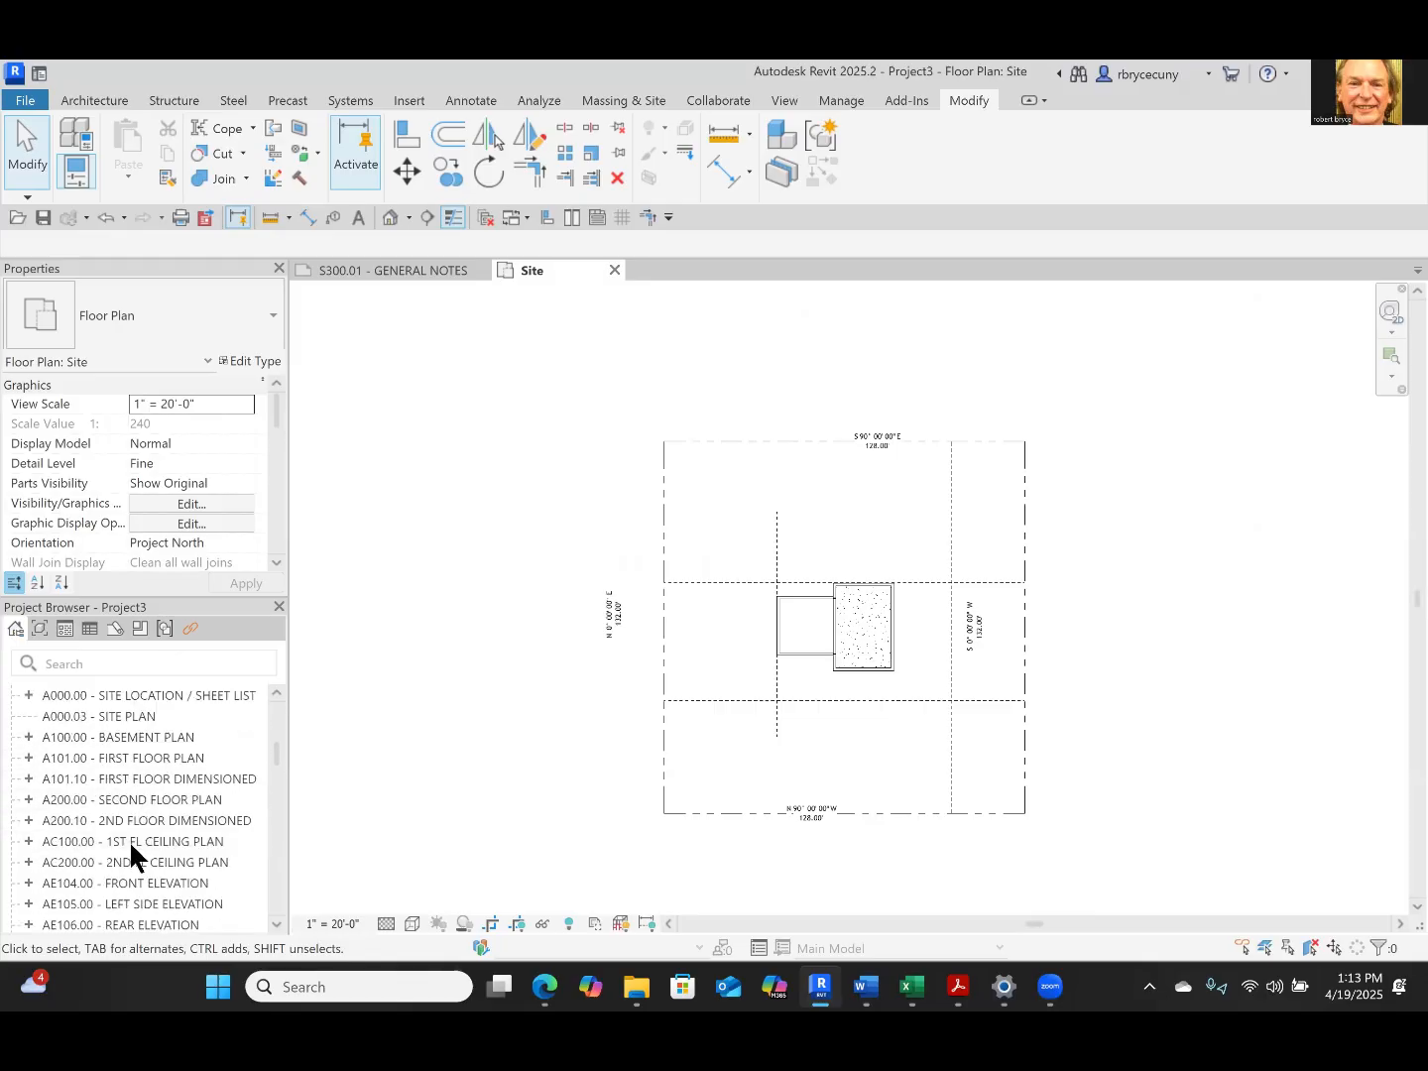
{"action": "double_click", "coordinate": [120, 719]}
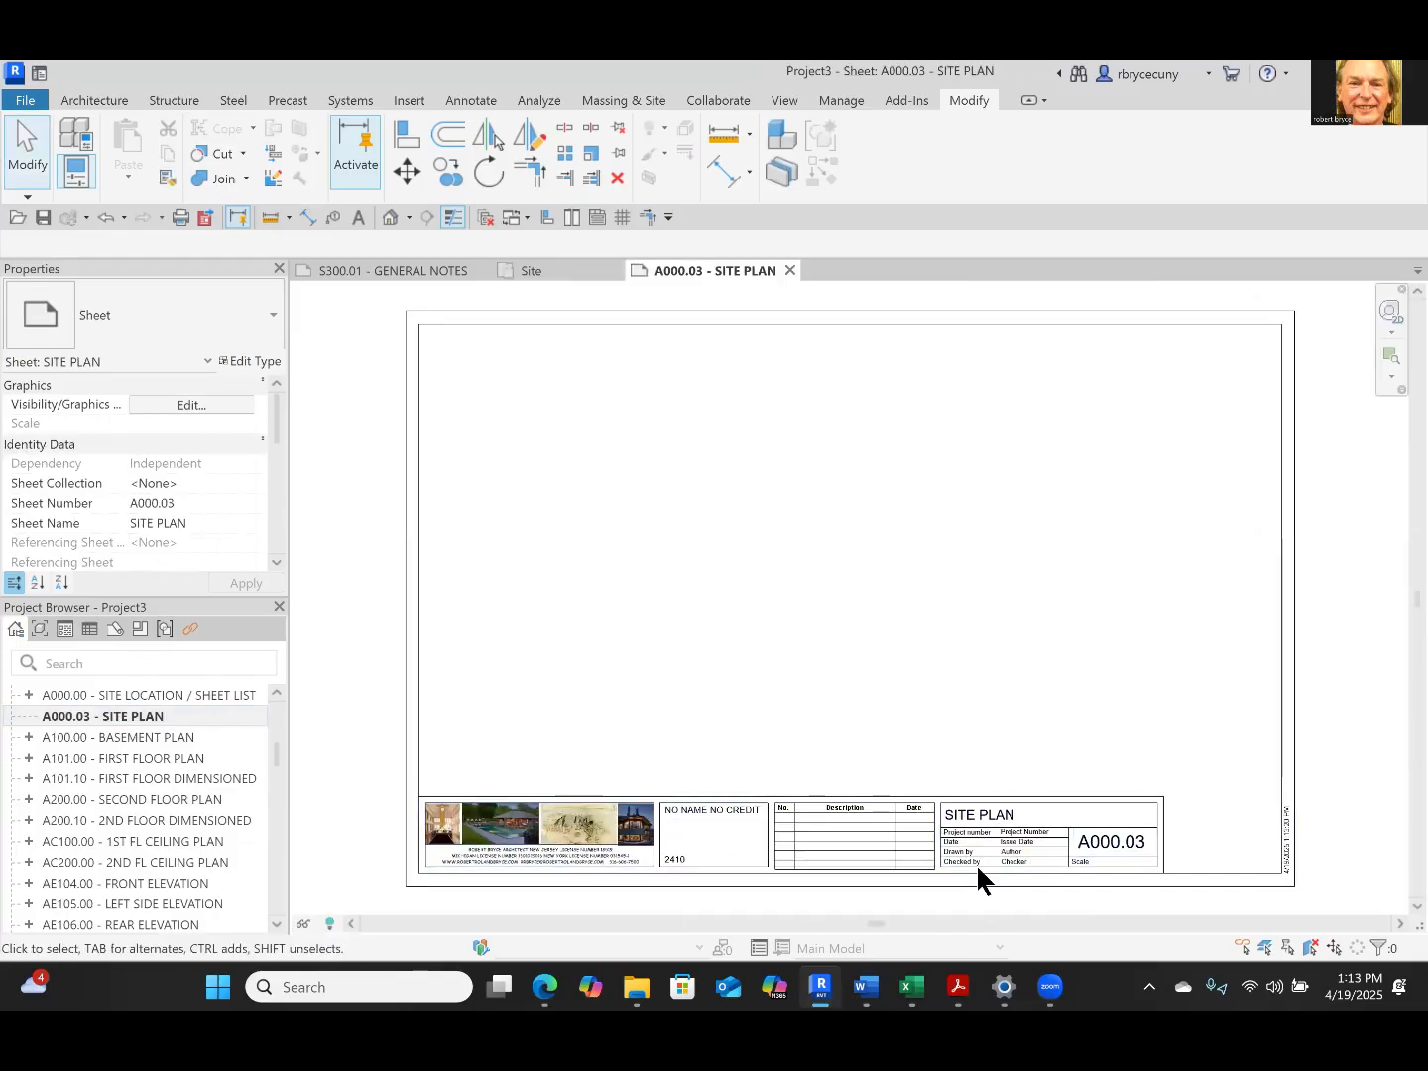
Place the Site floor plan view on the A000.03 sheet
{"action": "scroll", "coordinate": [127, 736], "scroll_direction": "up", "scroll_amount": 5}
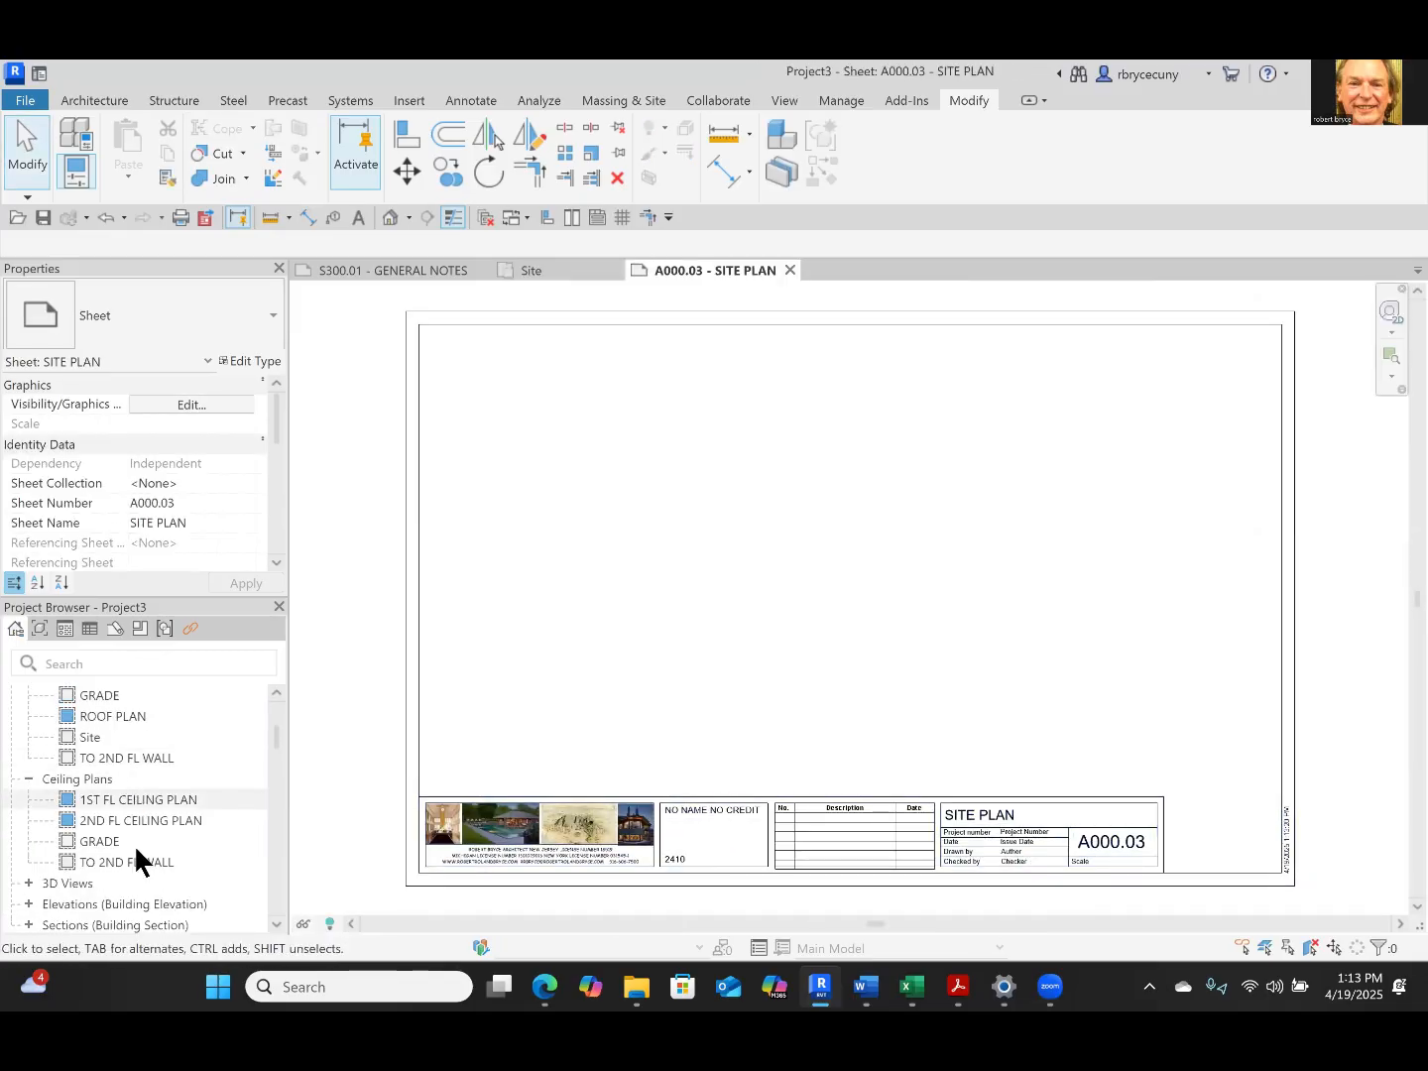
{"action": "scroll", "coordinate": [134, 844], "scroll_direction": "up", "scroll_amount": 10}
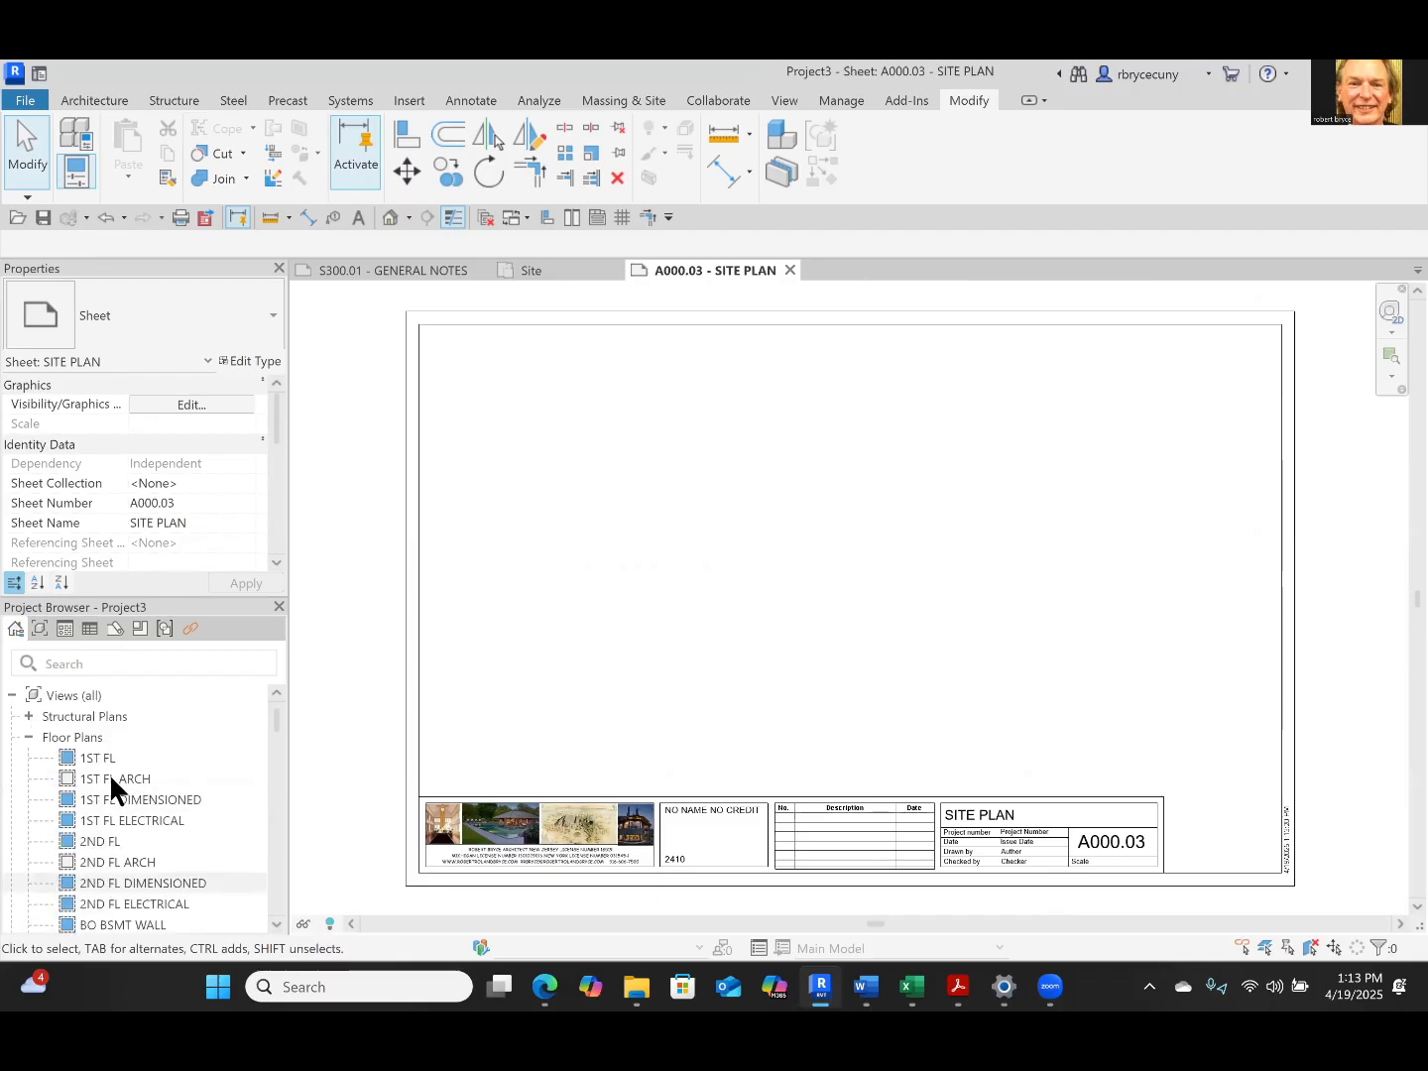
{"action": "scroll", "coordinate": [117, 798], "scroll_direction": "down", "scroll_amount": 4}
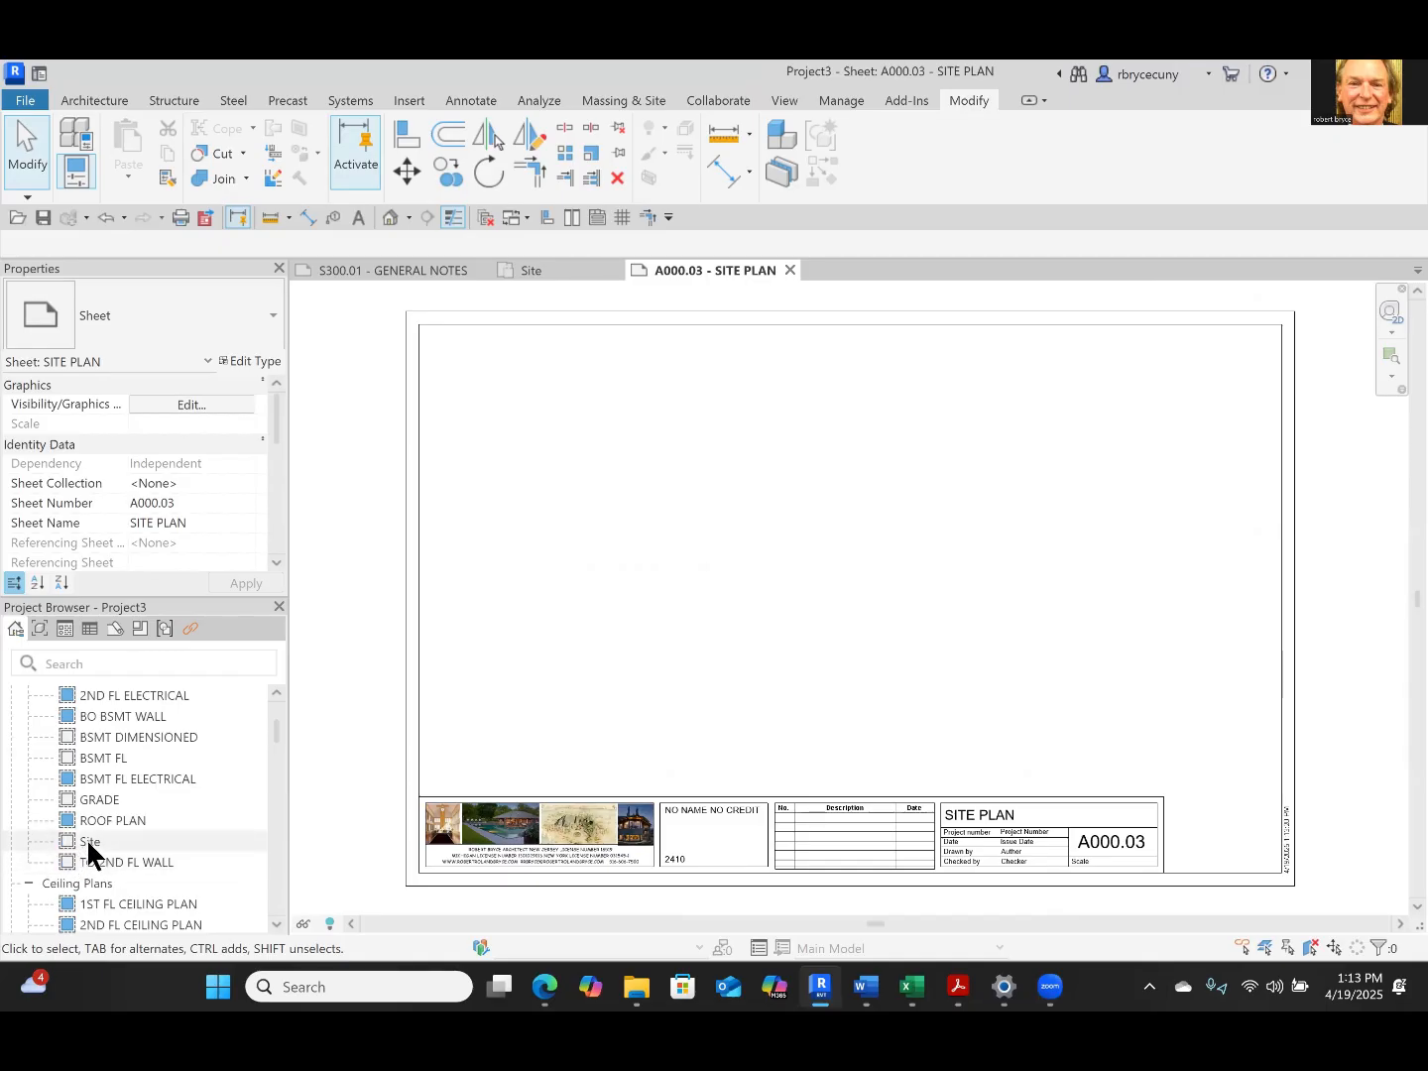
{"action": "left_click_drag", "start_coordinate": [86, 844], "coordinate": [832, 618]}
{"action": "left_click", "coordinate": [832, 618]}
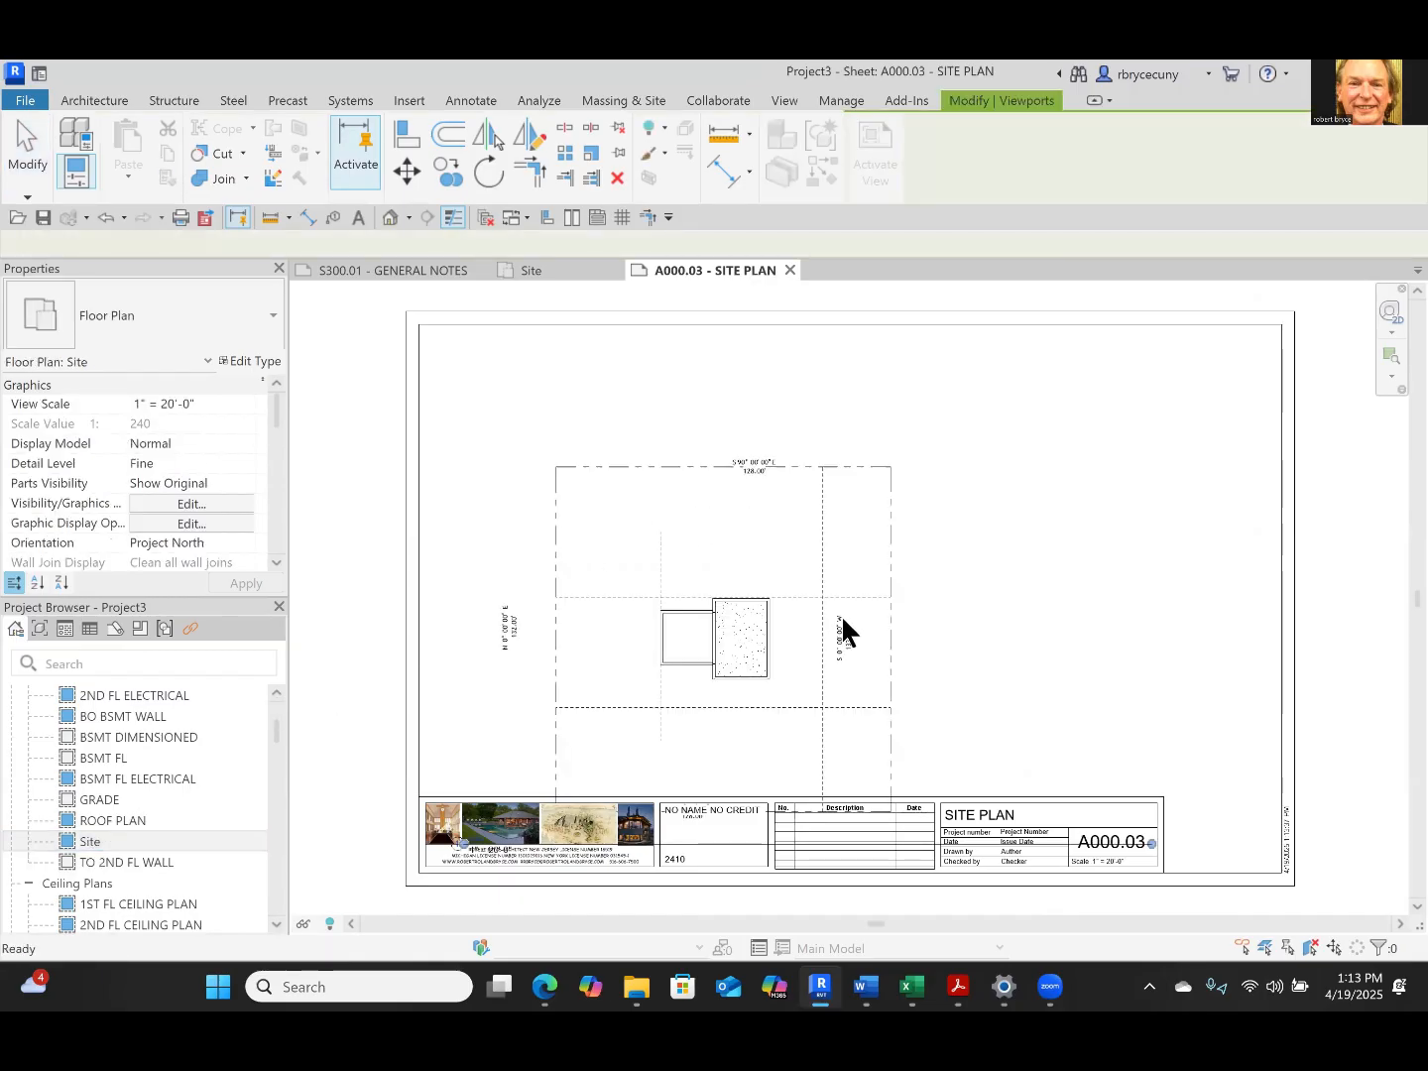
Activate the Site view on the sheet and try a view scale of 1" = 10'-0"
{"action": "scroll", "coordinate": [852, 605], "scroll_direction": "down", "scroll_amount": 1}
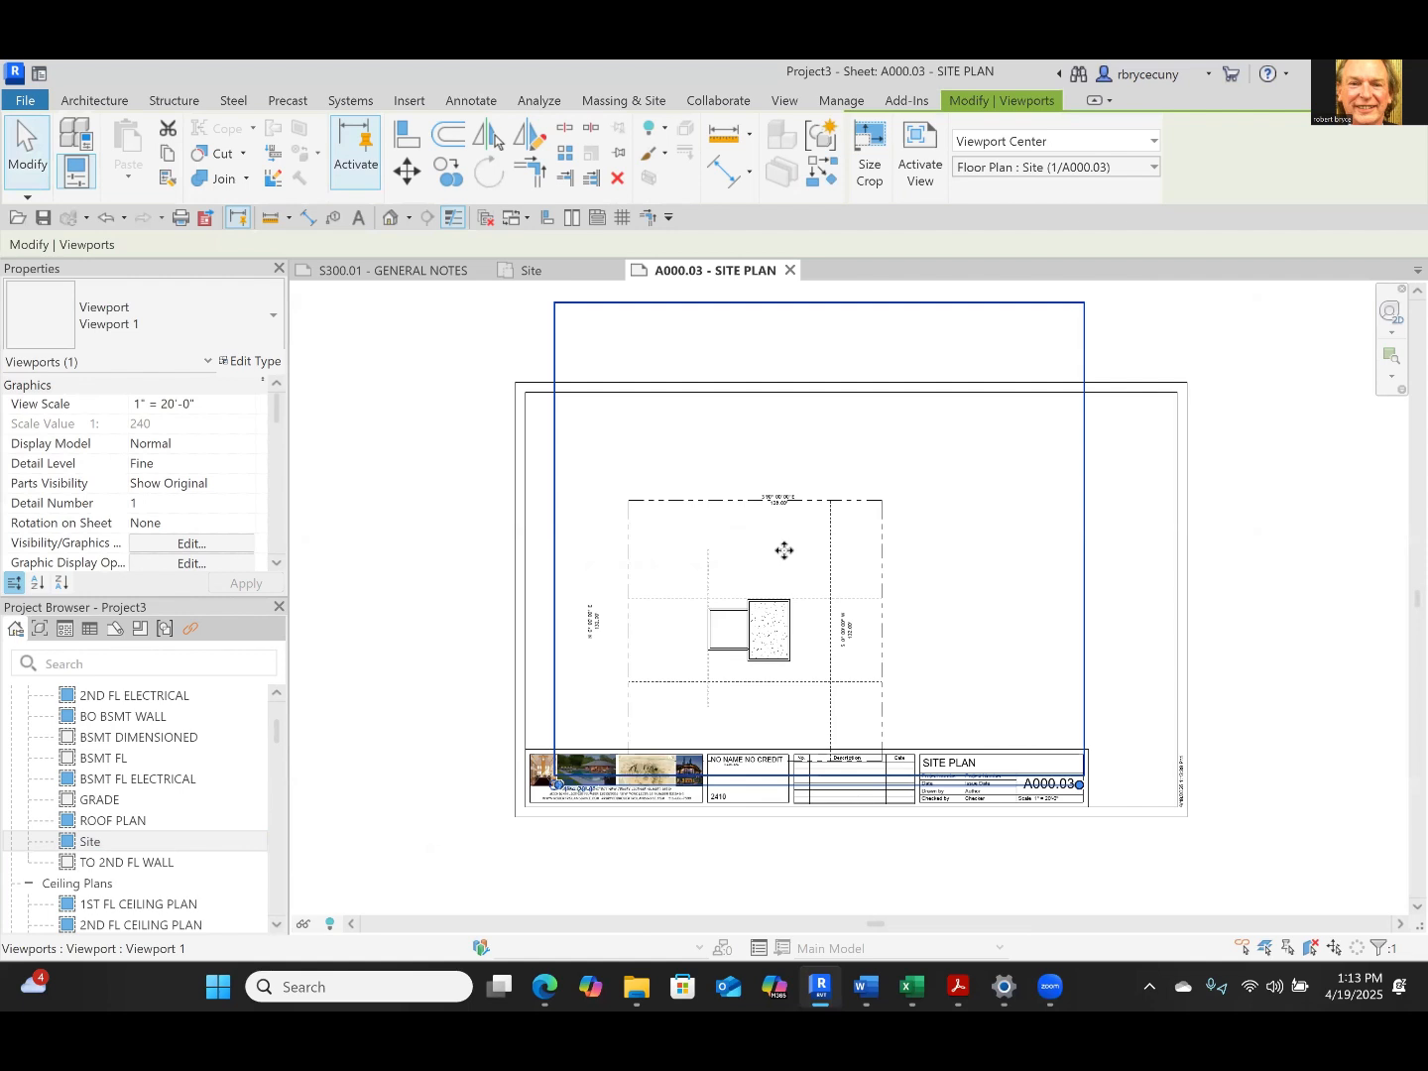
{"action": "scroll", "coordinate": [773, 578], "scroll_direction": "up", "scroll_amount": 1}
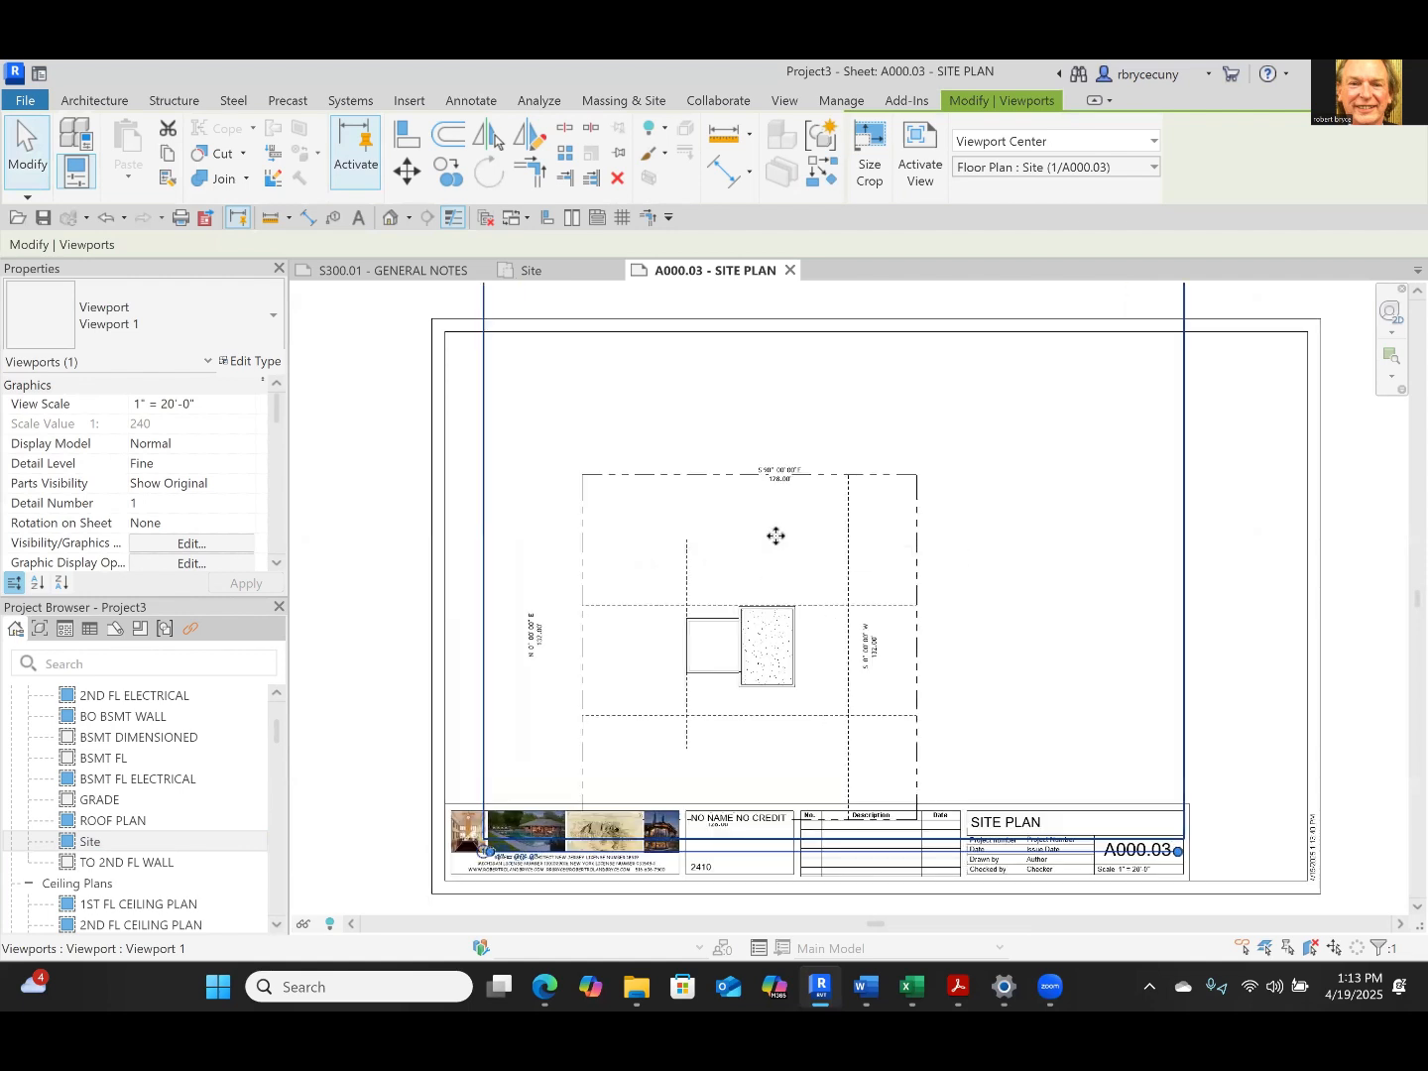
{"action": "right_click", "coordinate": [776, 536]}
{"action": "left_click", "coordinate": [852, 452]}
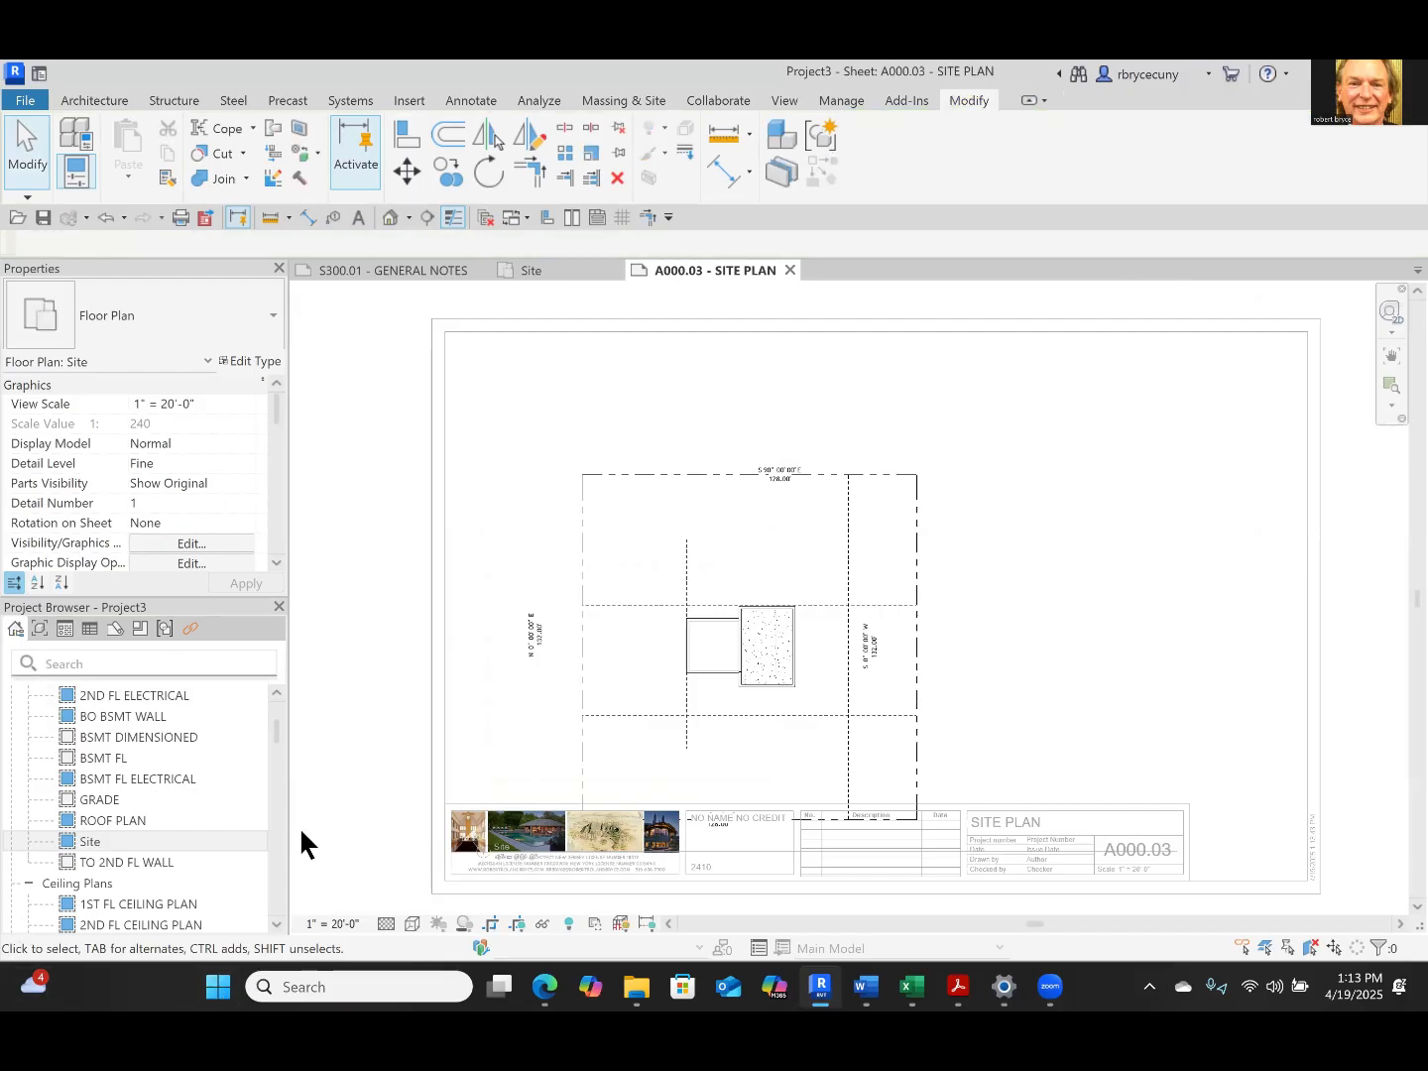
{"action": "left_click", "coordinate": [324, 924]}
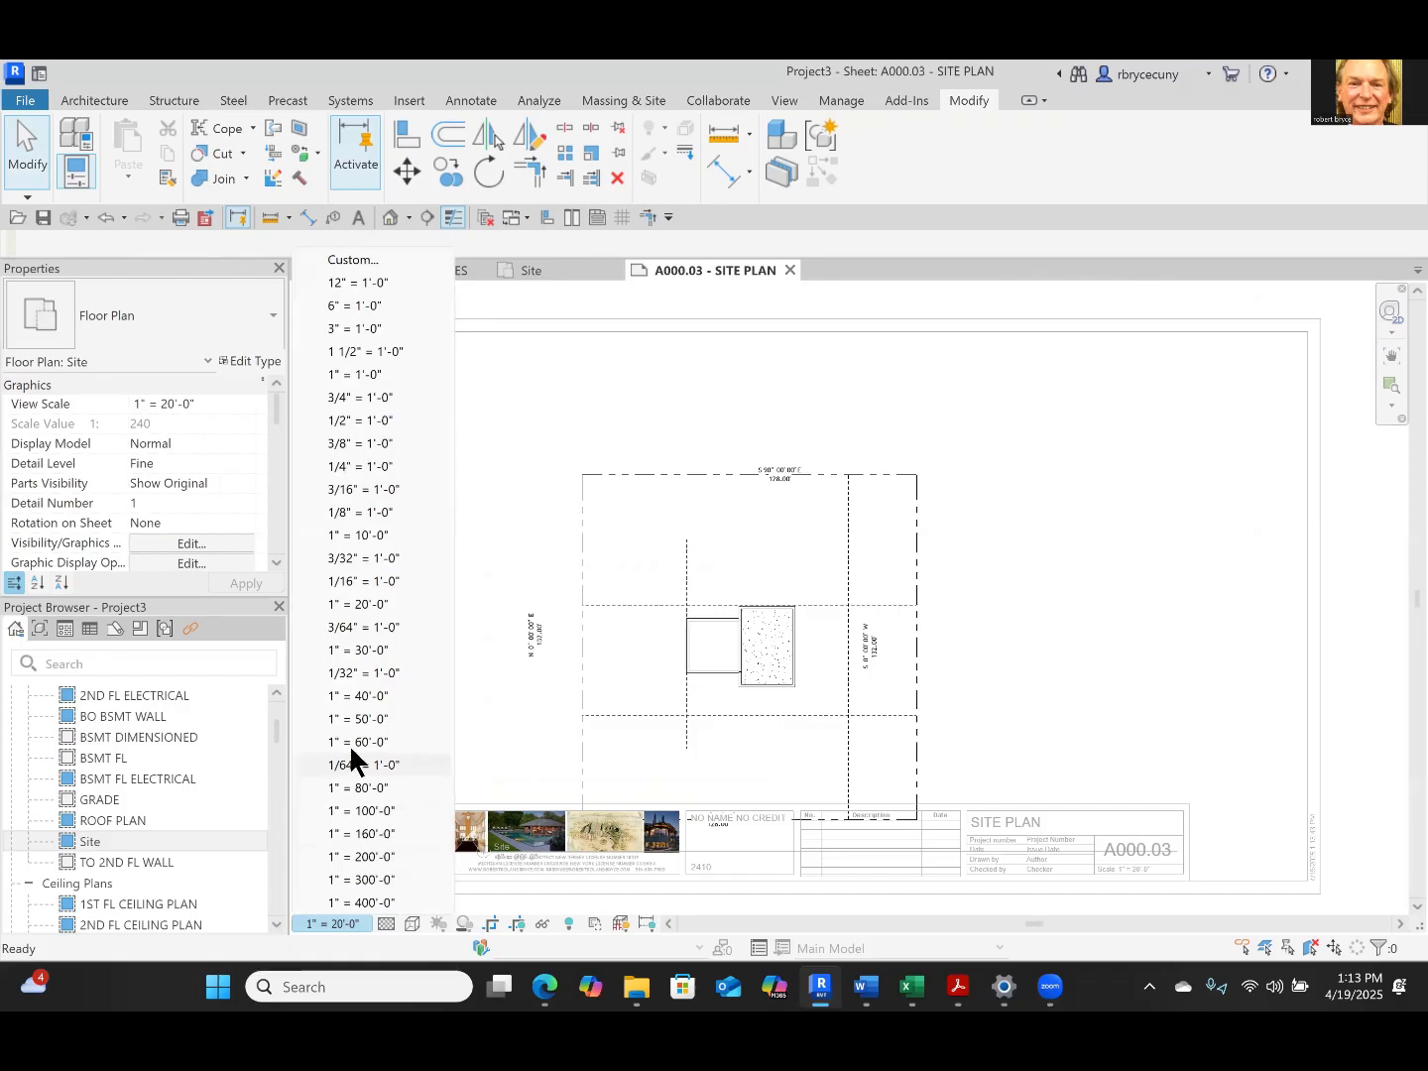
{"action": "left_click", "coordinate": [360, 535]}
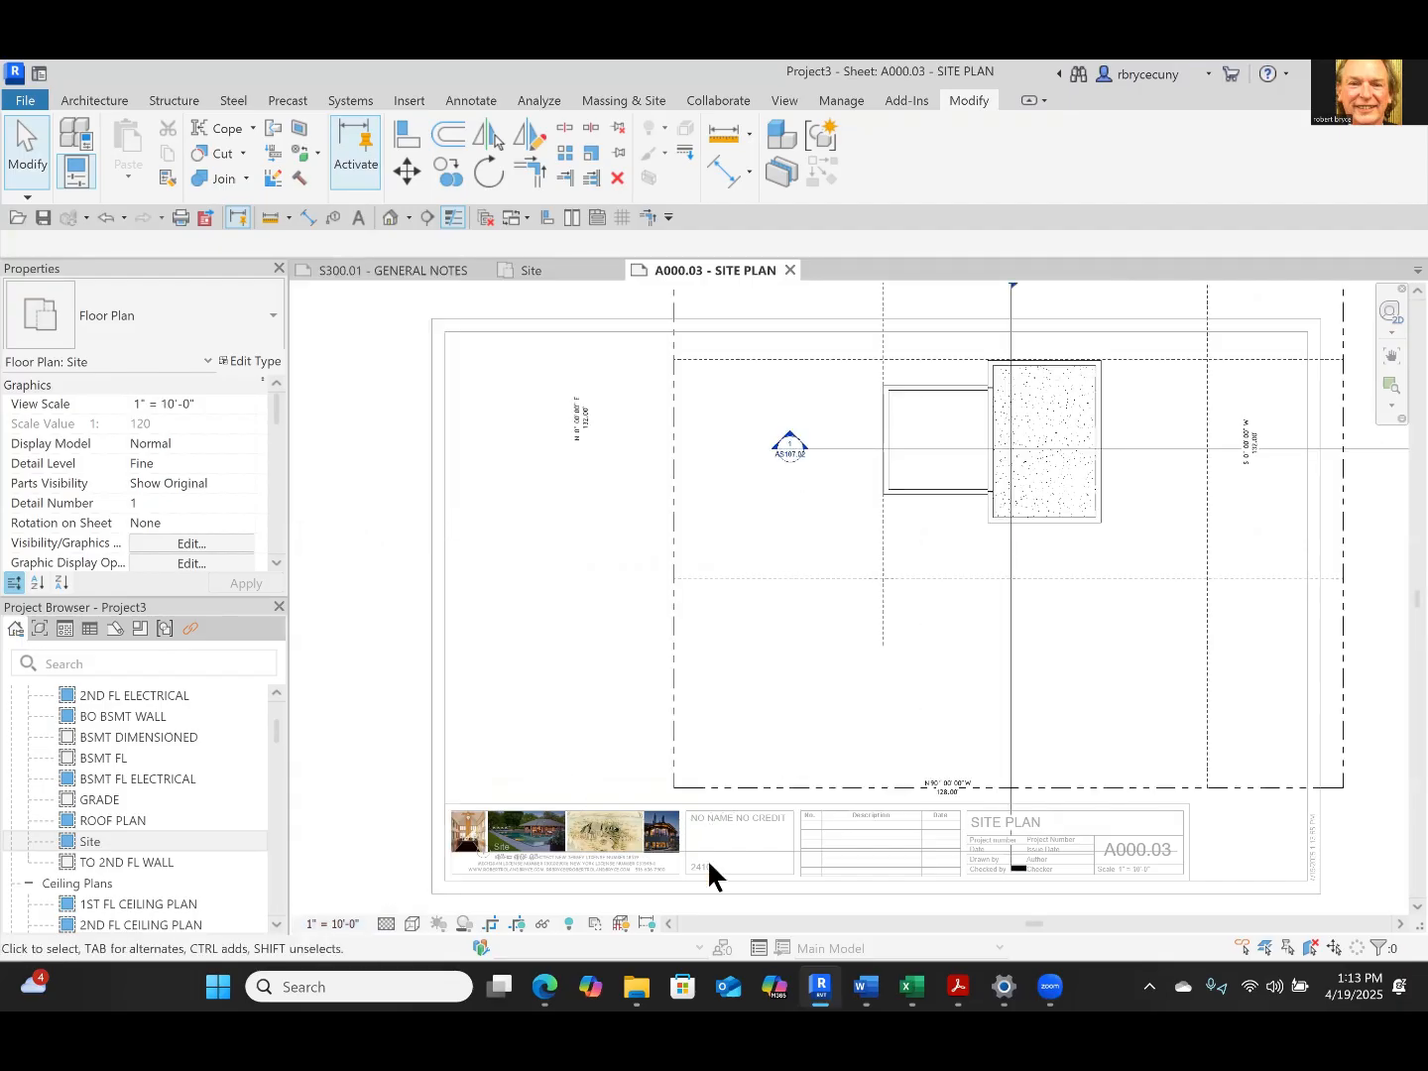
{"action": "scroll", "coordinate": [708, 859], "scroll_direction": "down", "scroll_amount": 2}
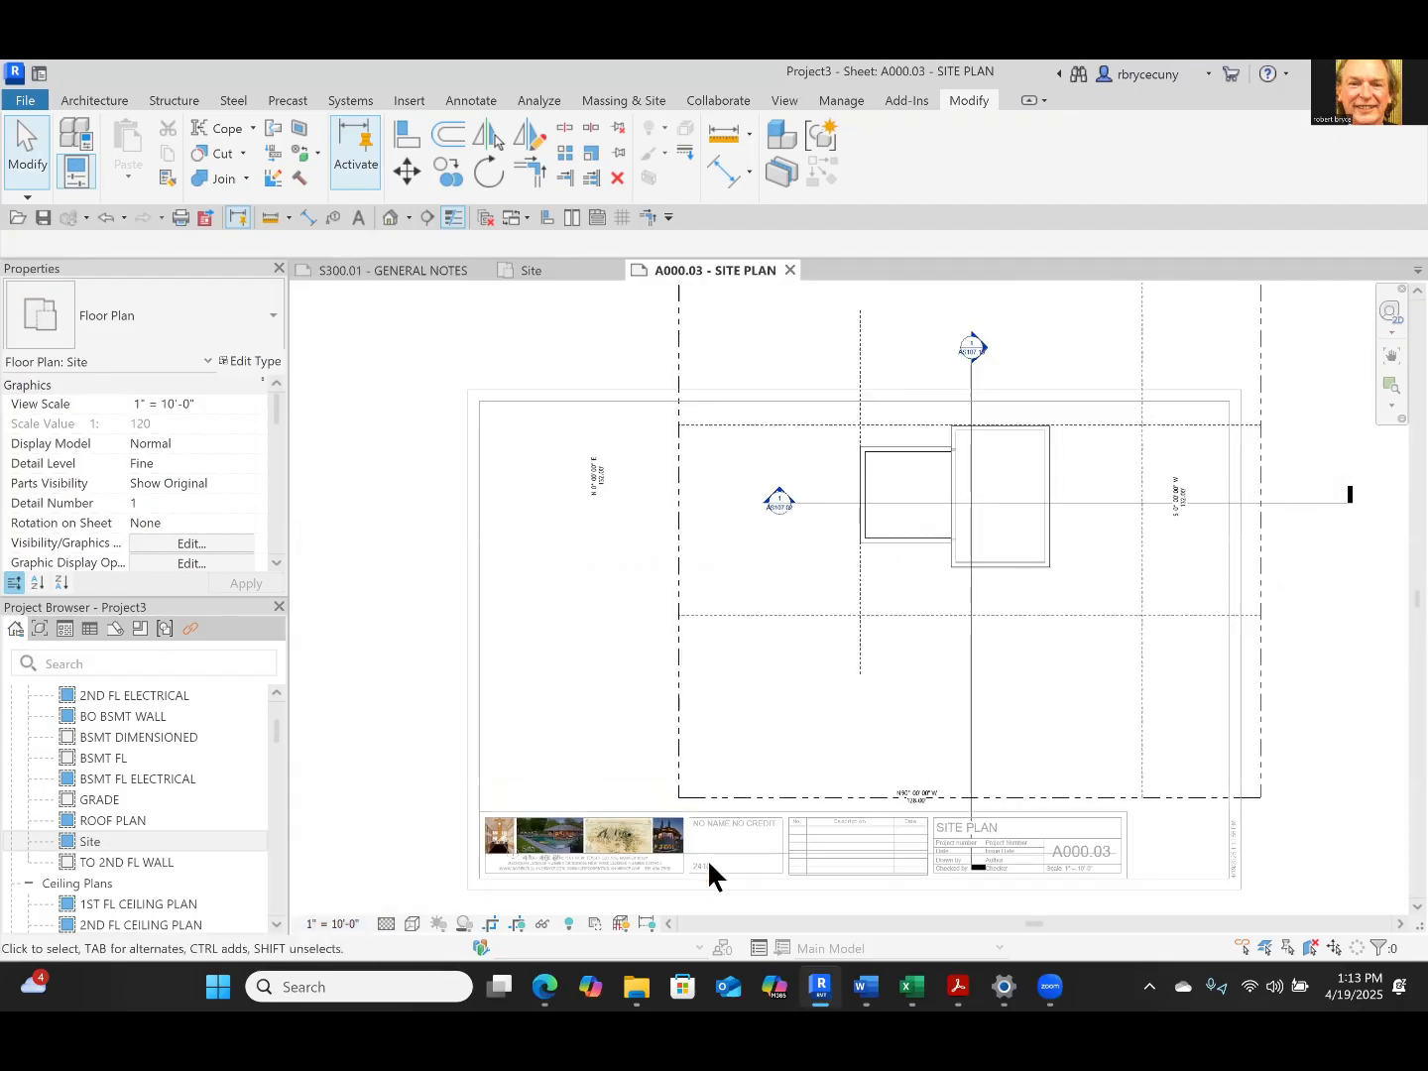
Set the Site view's scale back to 1" = 20'-0" and deactivate the view
{"action": "left_click", "coordinate": [324, 926]}
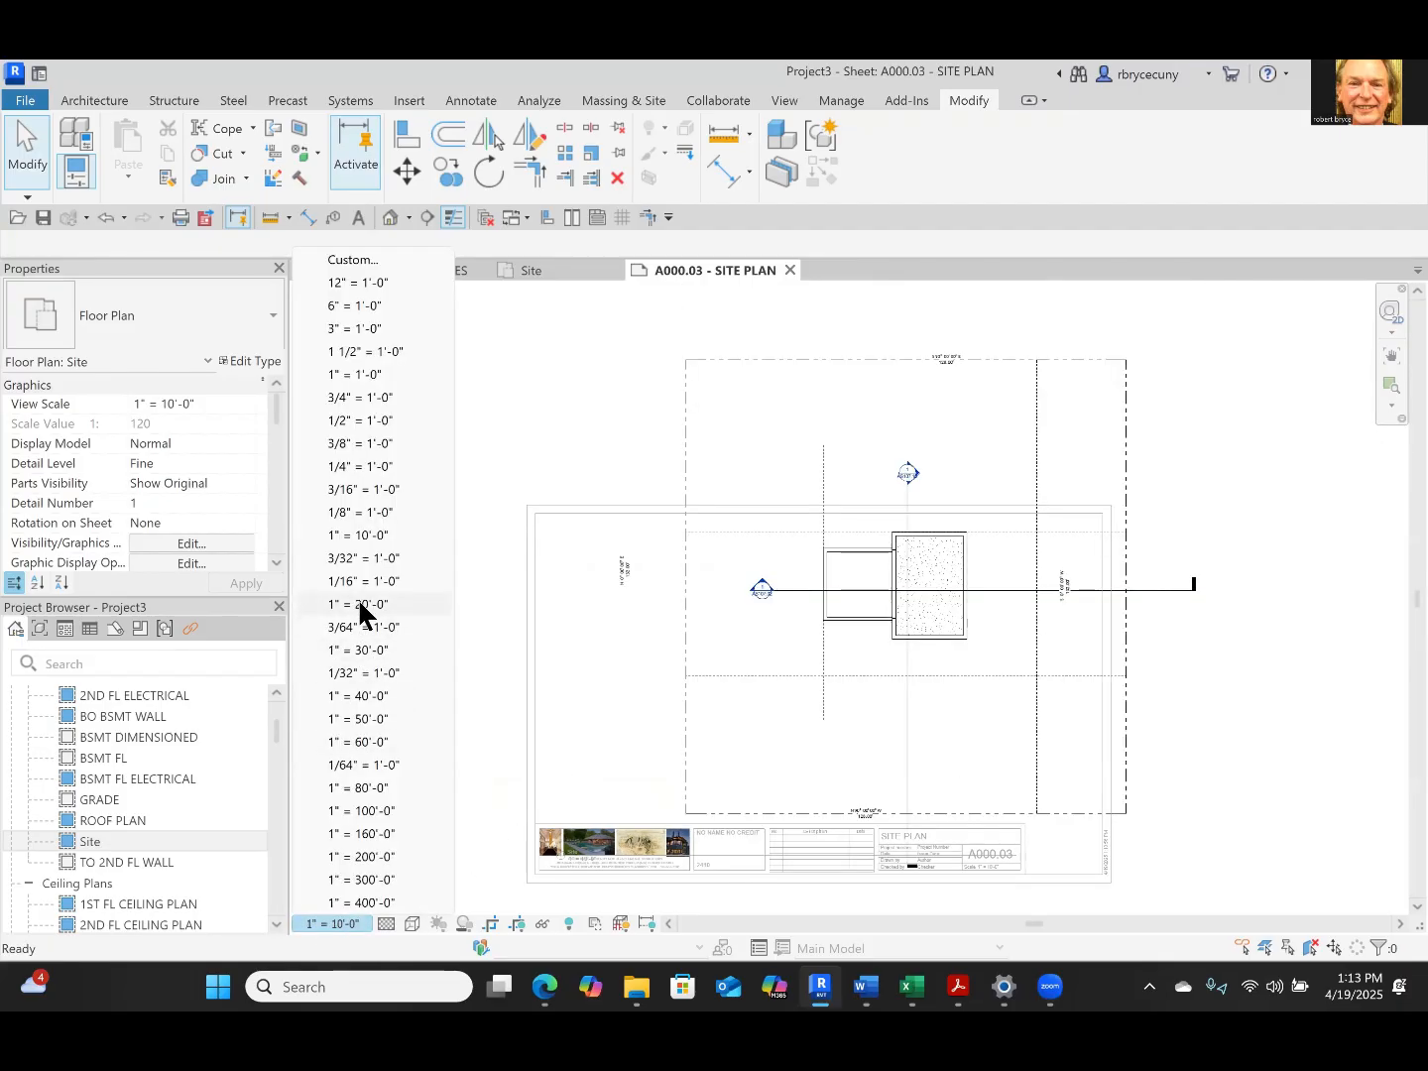
{"action": "left_click", "coordinate": [360, 604]}
{"action": "right_click", "coordinate": [1067, 594]}
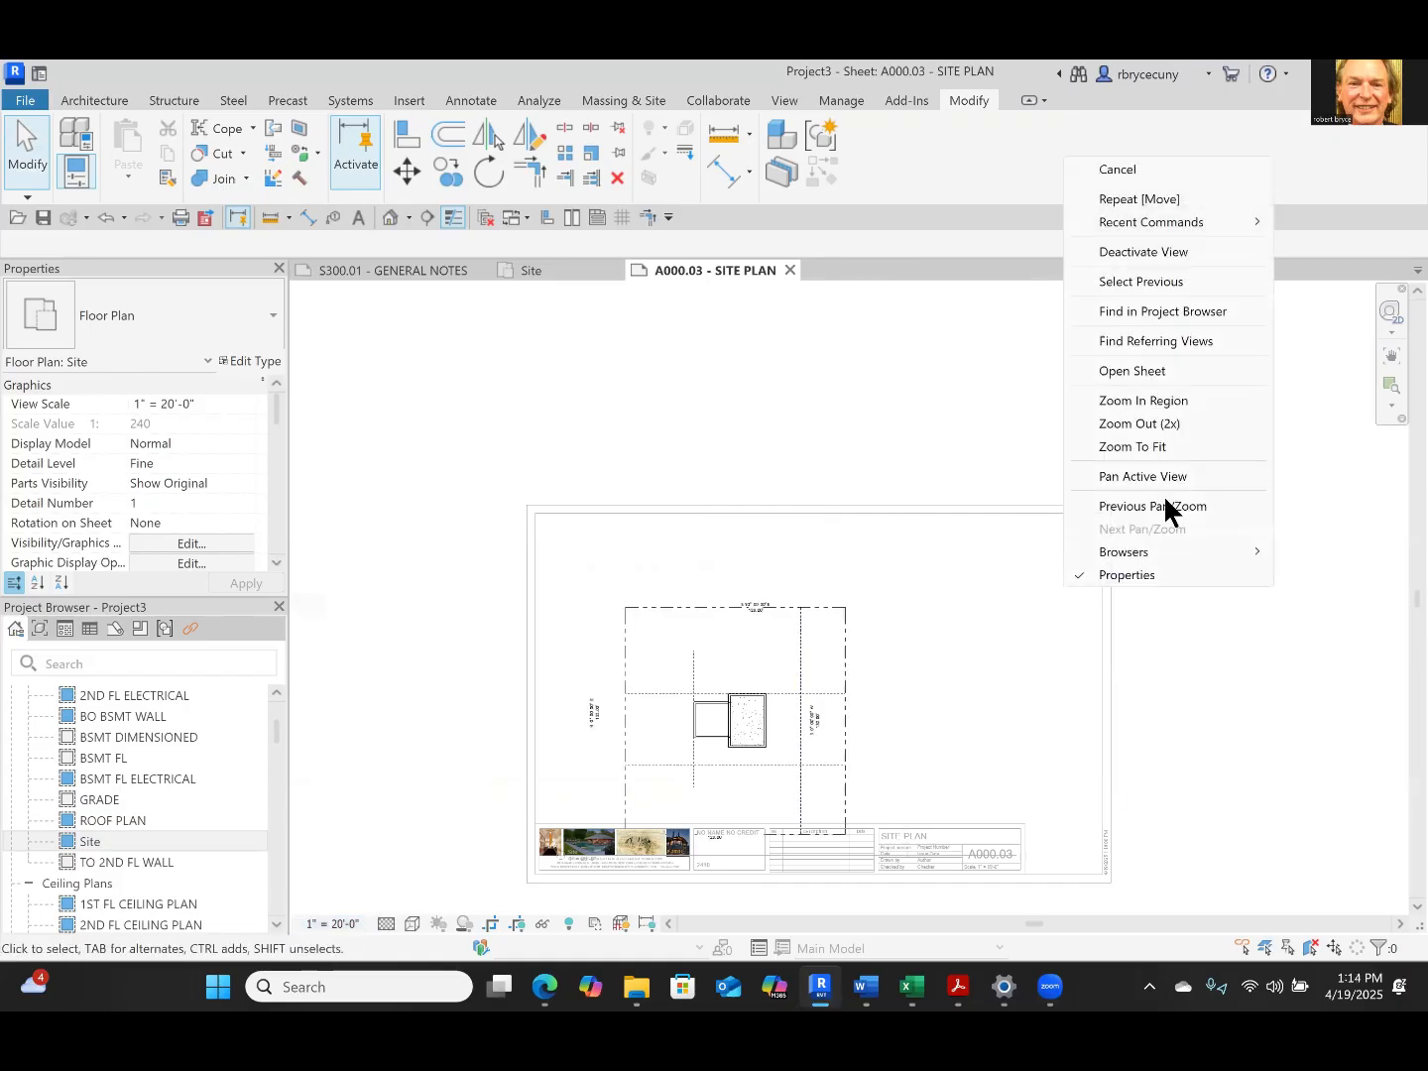
{"action": "left_click", "coordinate": [1143, 255]}
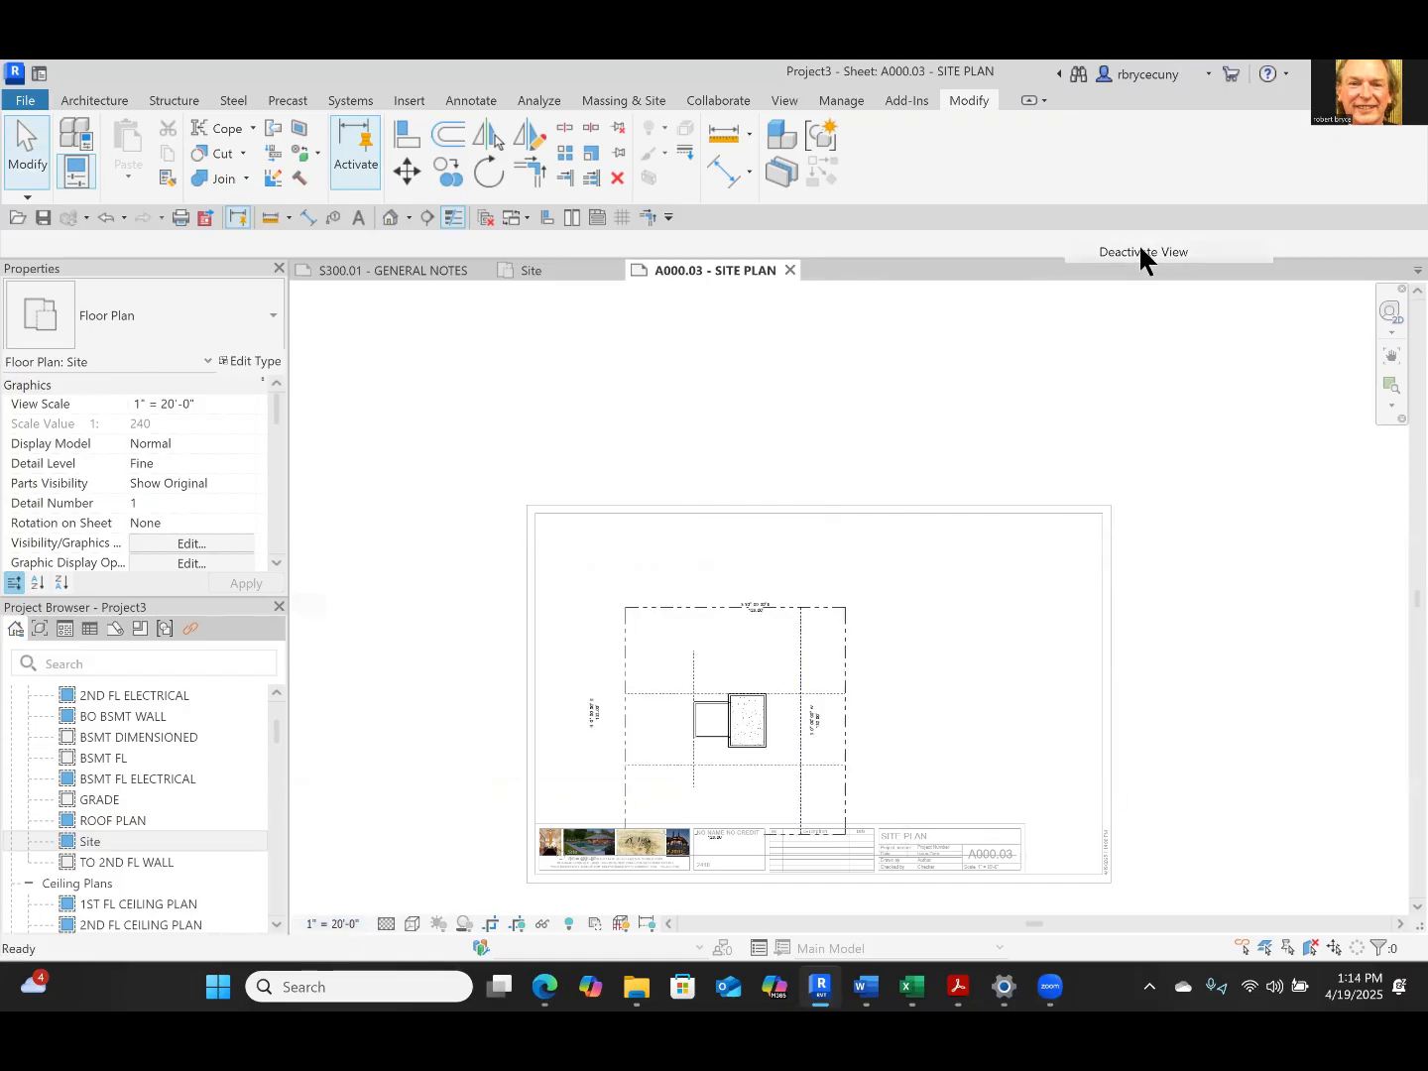
Nudge the Site viewport up and to the right so the lot and view title sit clear of the title block
{"action": "left_click", "coordinate": [749, 642]}
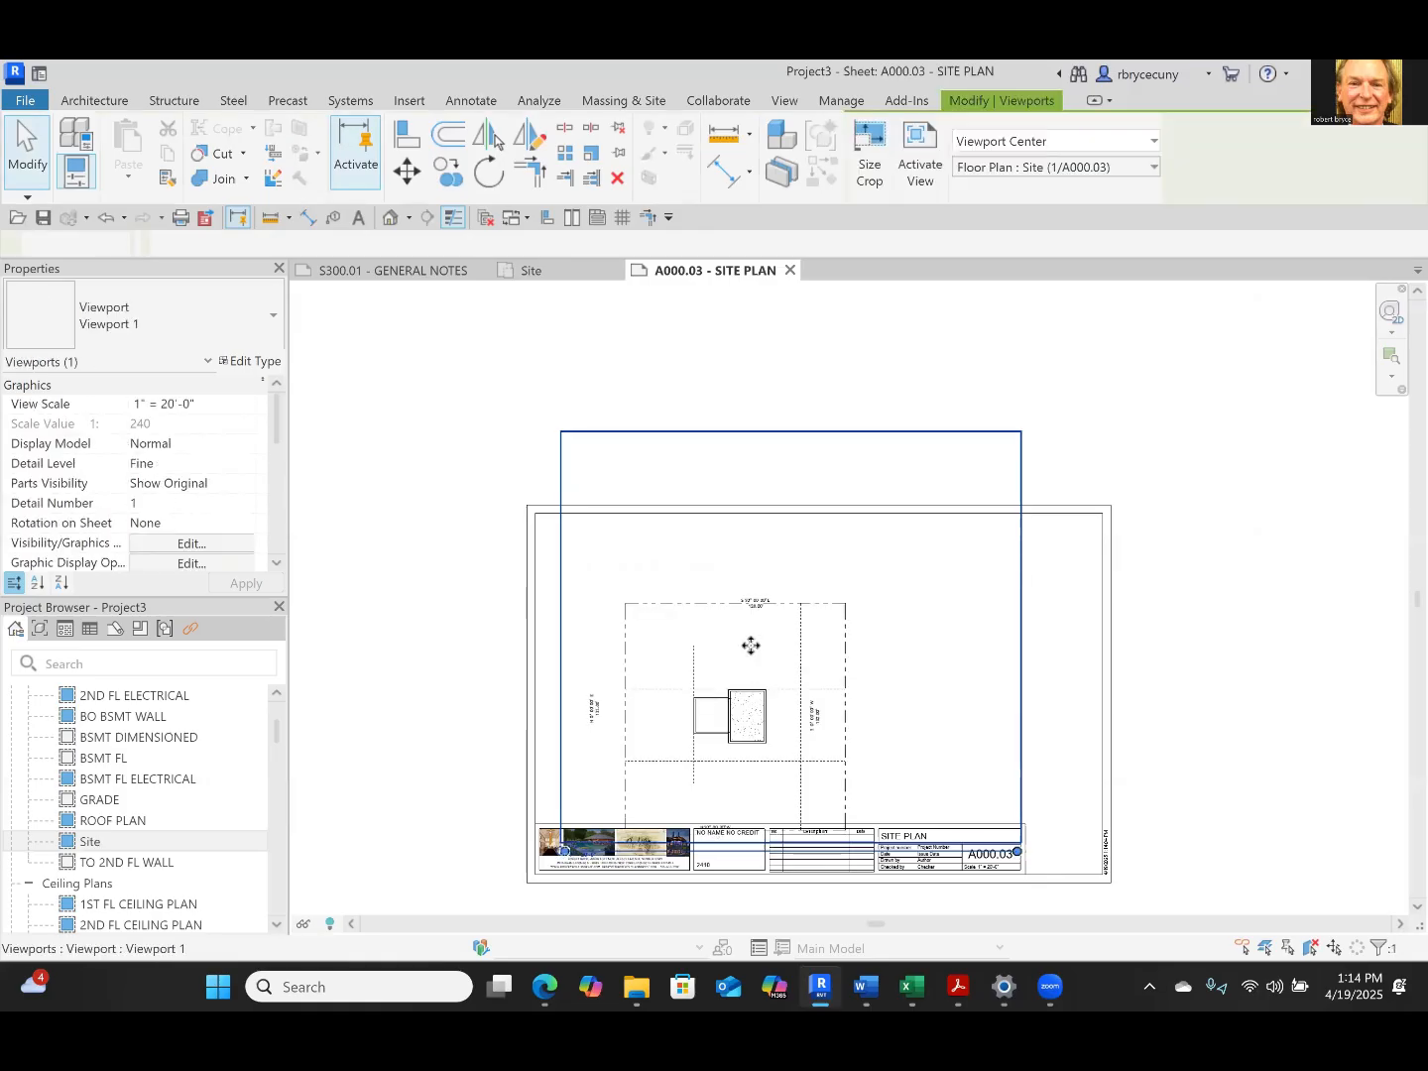
{"action": "key", "text": "Up"}
{"action": "key", "text": "Up"}
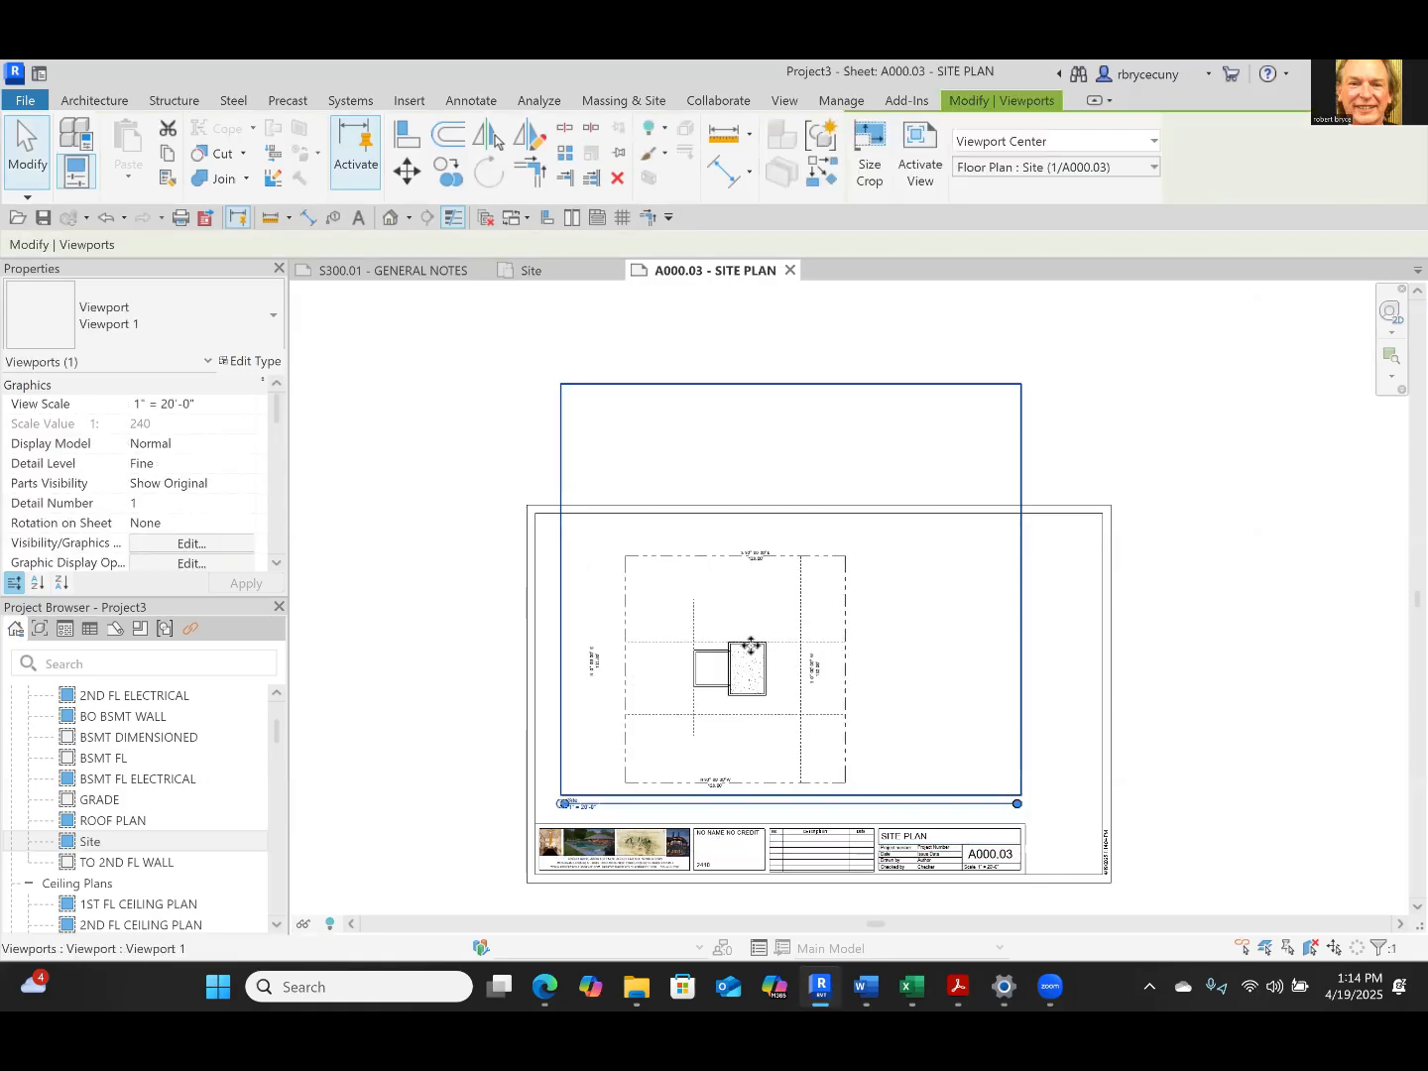
{"action": "key", "text": "Right"}
{"action": "key", "text": "Right"}
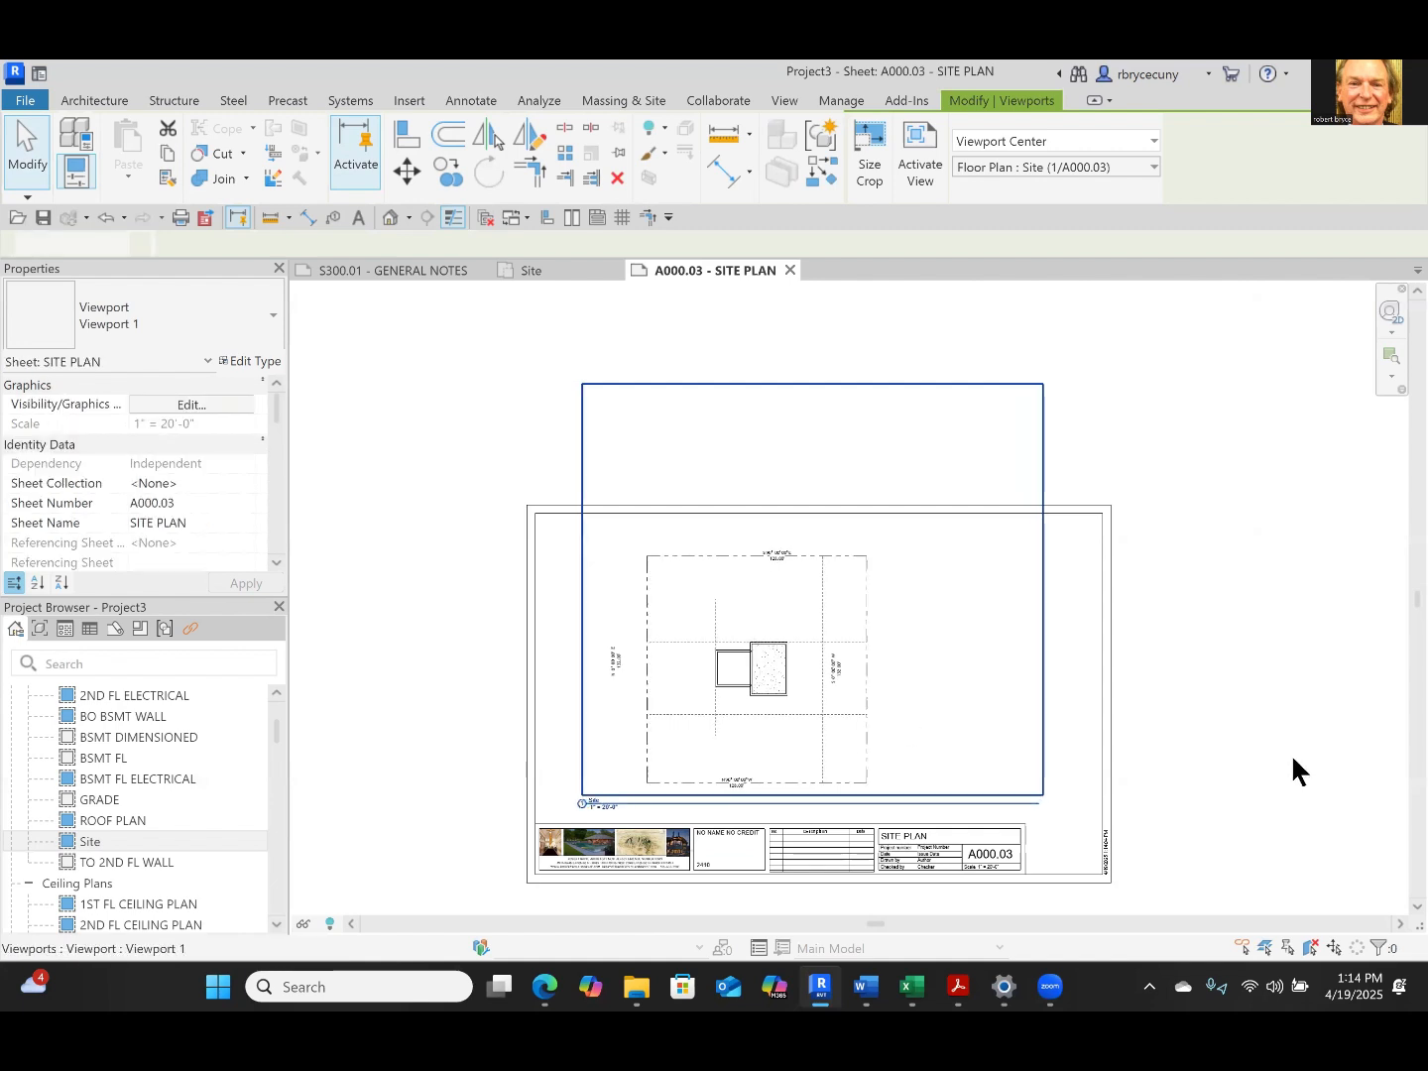
{"action": "left_click", "coordinate": [1291, 758]}
Assign an existing guide grid to the SITE PLAN sheet
{"action": "scroll", "coordinate": [706, 810], "scroll_direction": "up", "scroll_amount": 2}
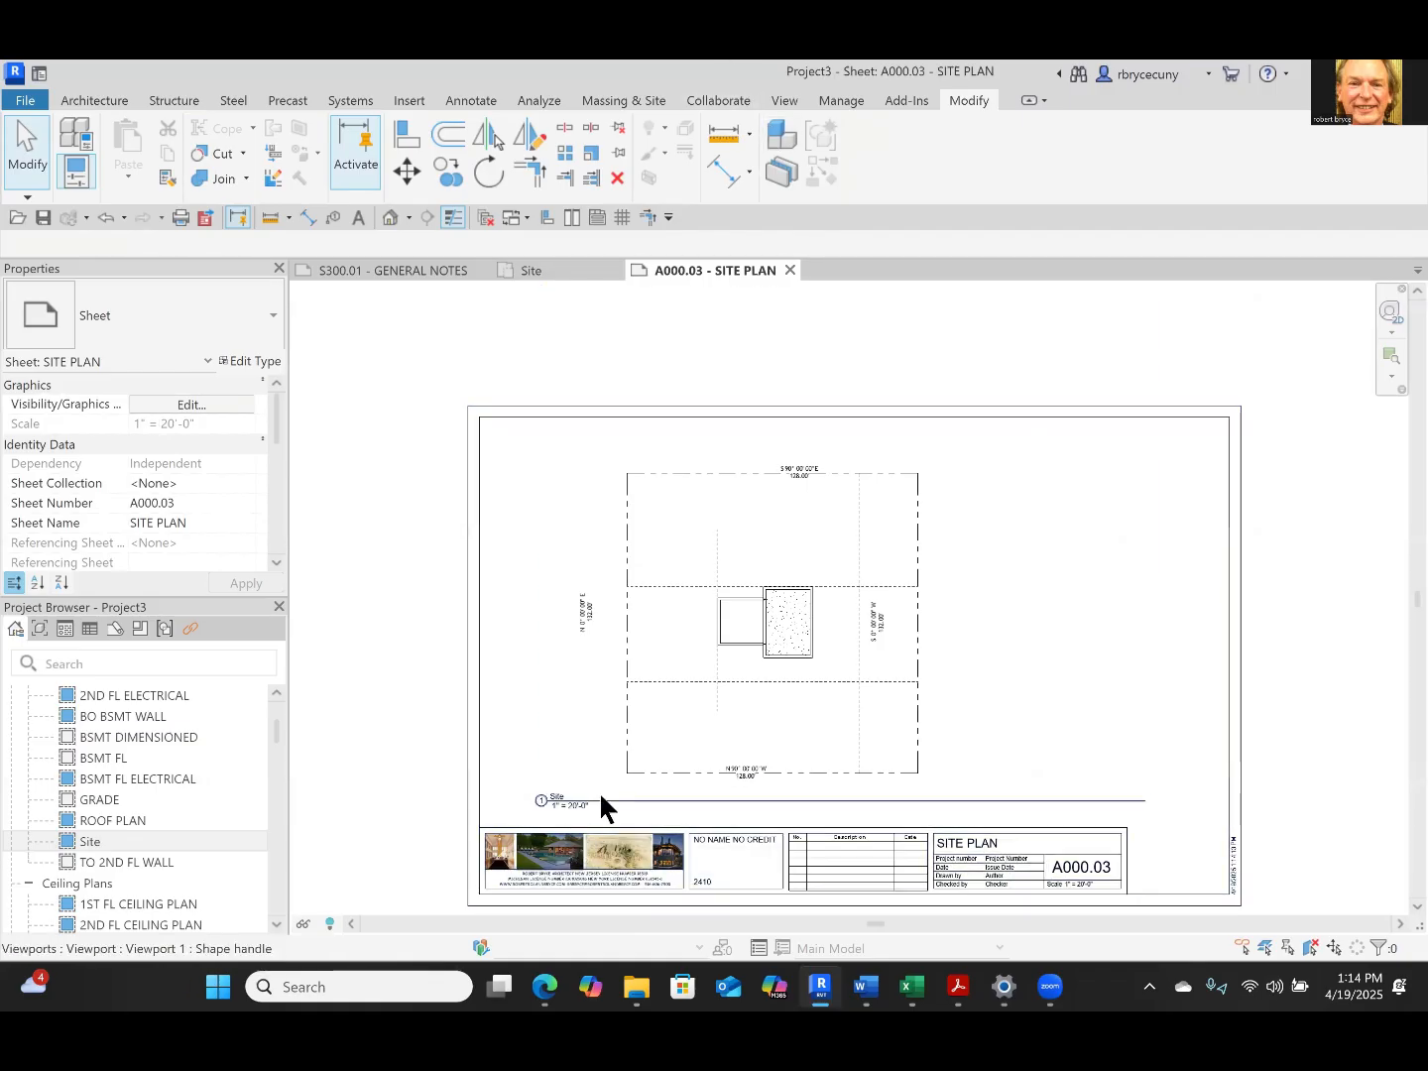
{"action": "left_click", "coordinate": [784, 103]}
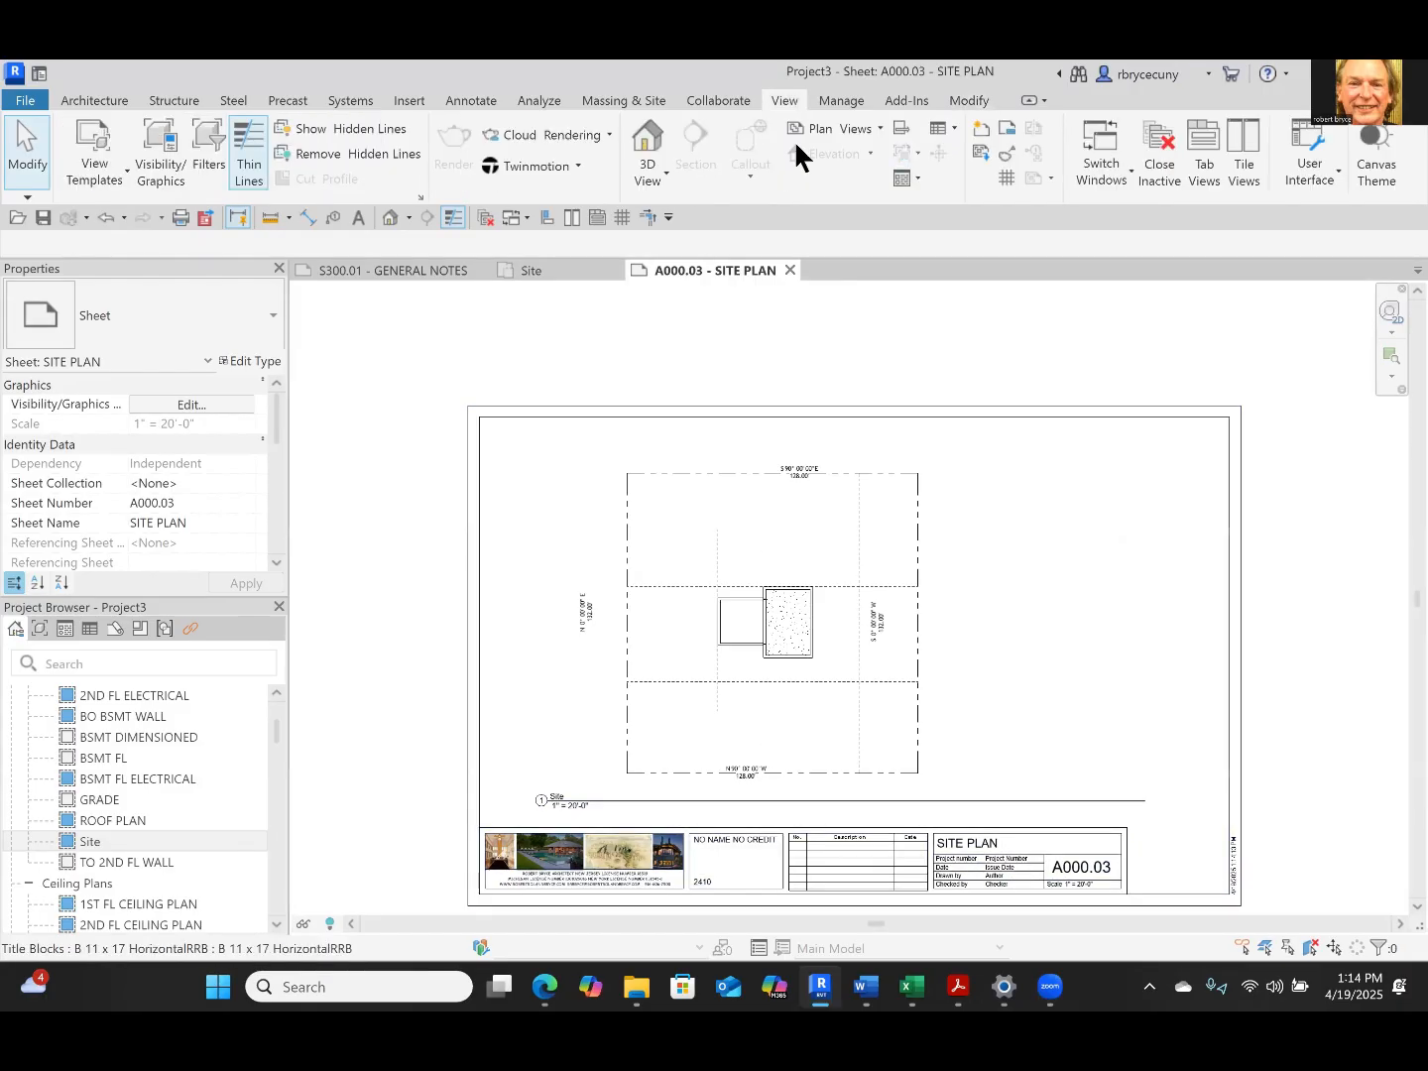
{"action": "left_click", "coordinate": [1006, 174]}
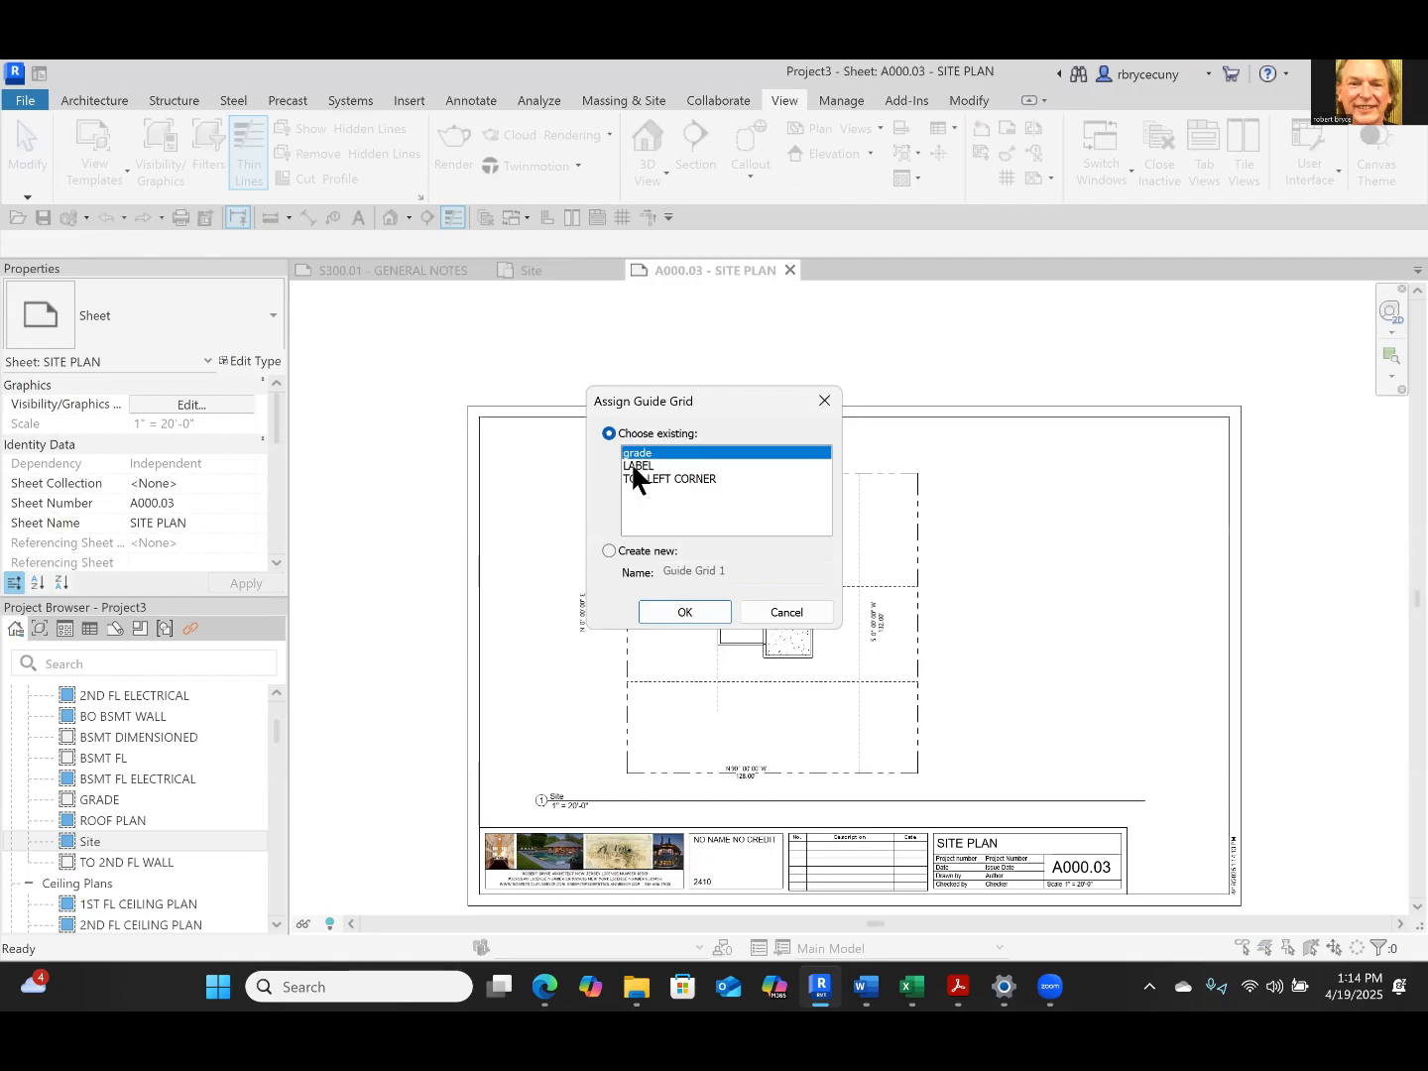
{"action": "left_click", "coordinate": [658, 612]}
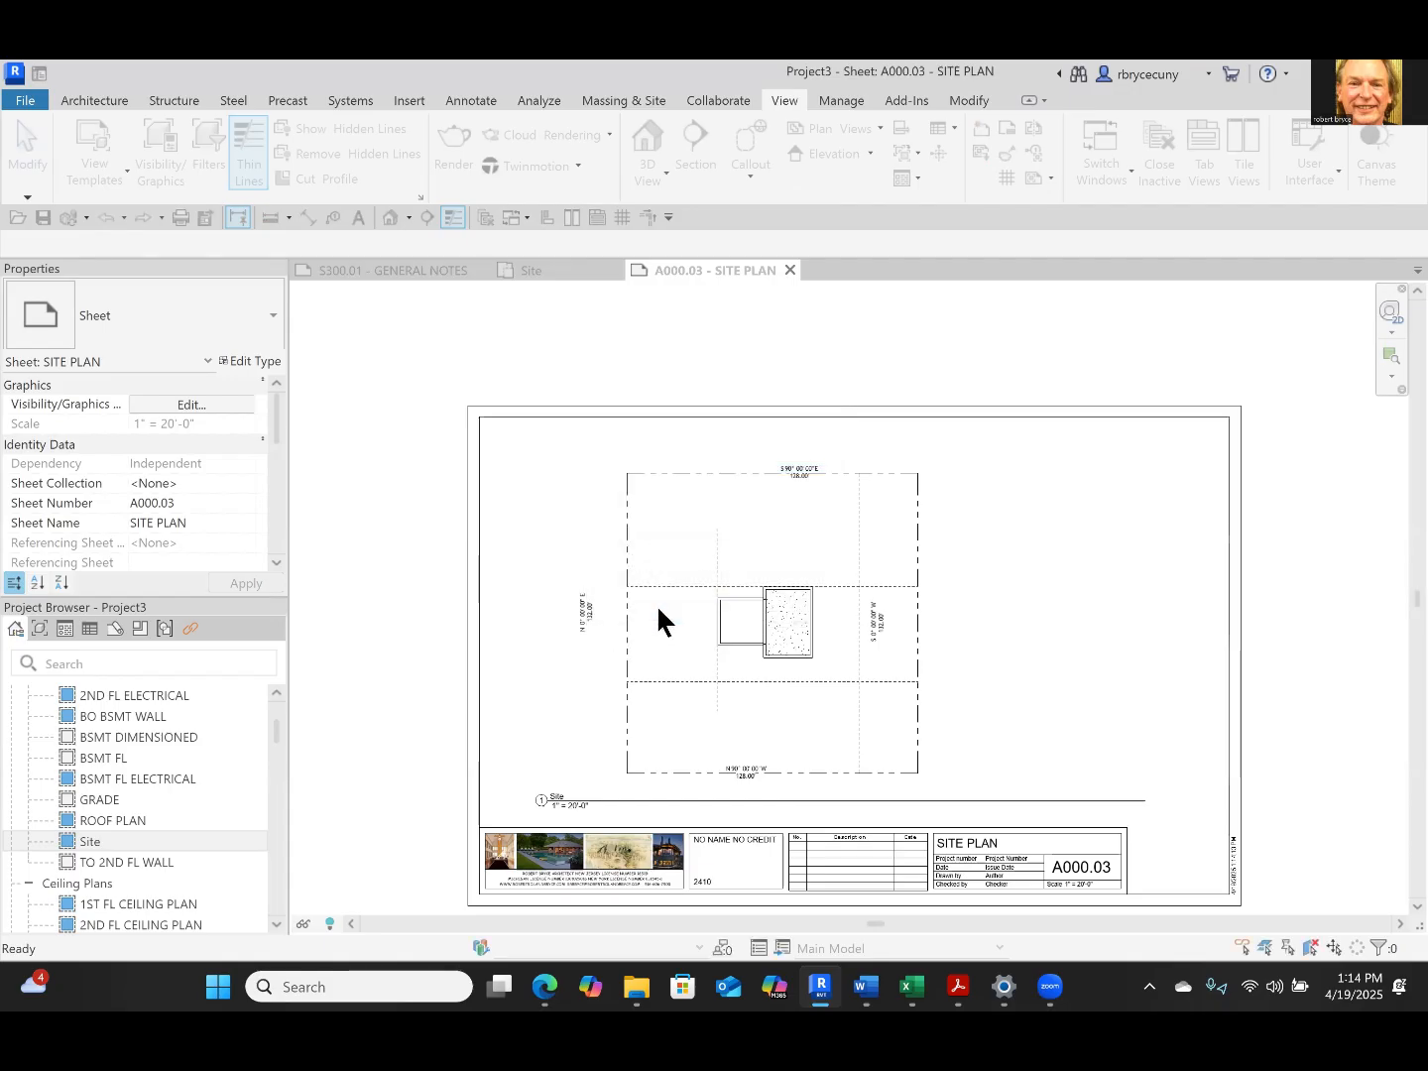
{"action": "scroll", "coordinate": [656, 604], "scroll_direction": "up", "scroll_amount": 5}
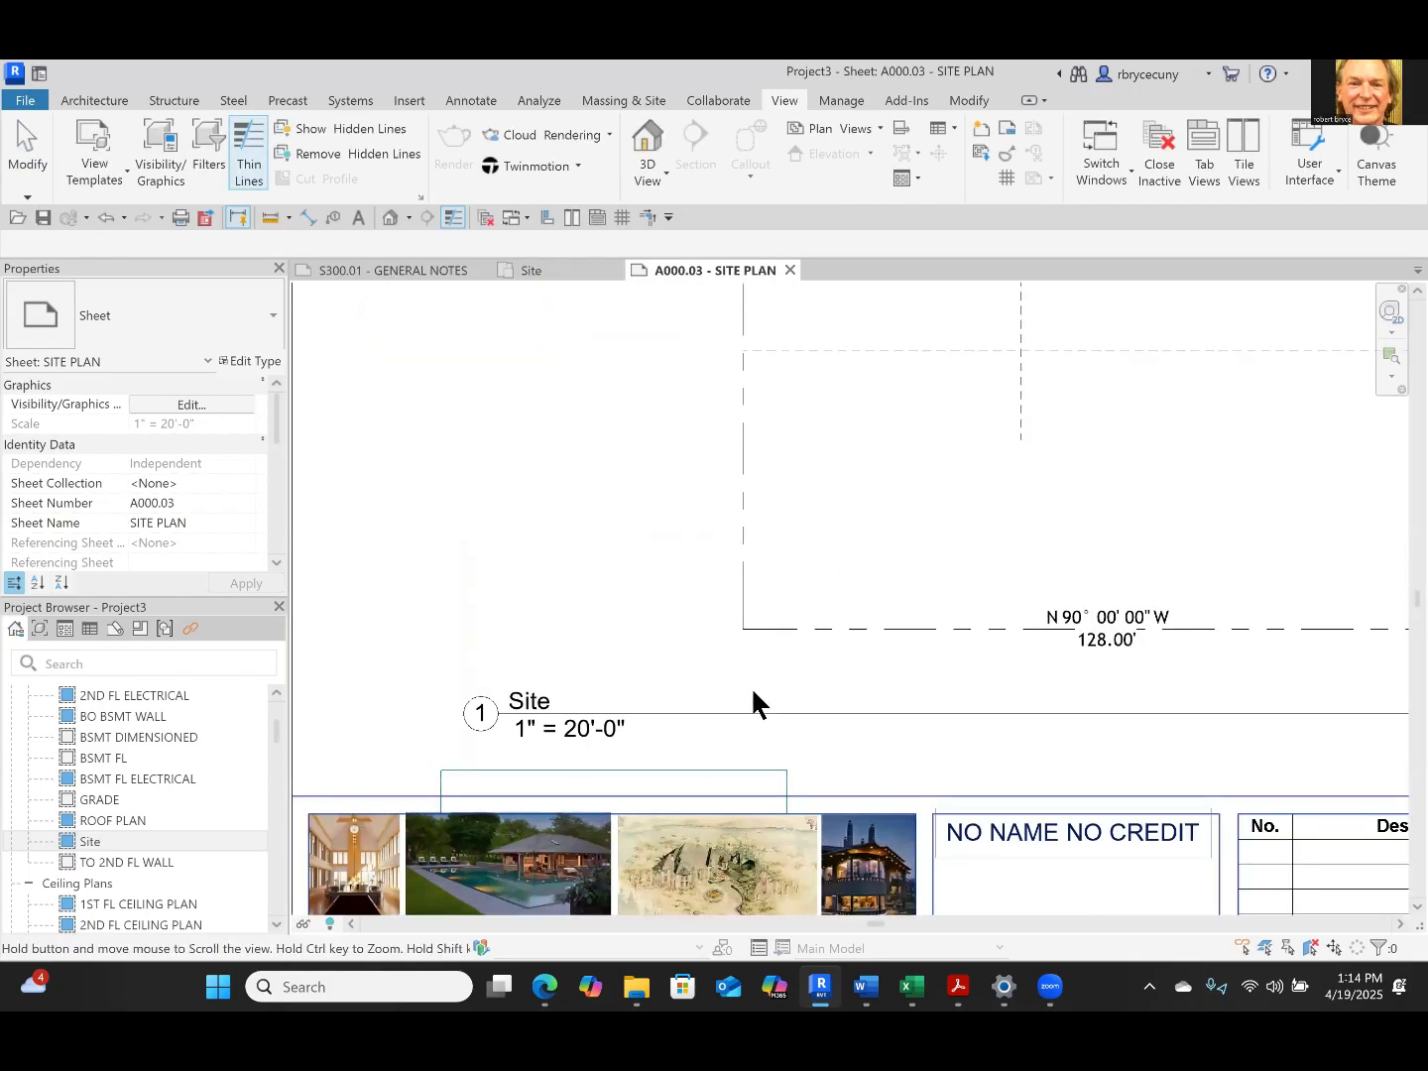
Move the Site view title down to the guide grid's upper line, just above the title block
{"action": "middle_click_drag", "start_coordinate": [754, 691], "coordinate": [894, 533]}
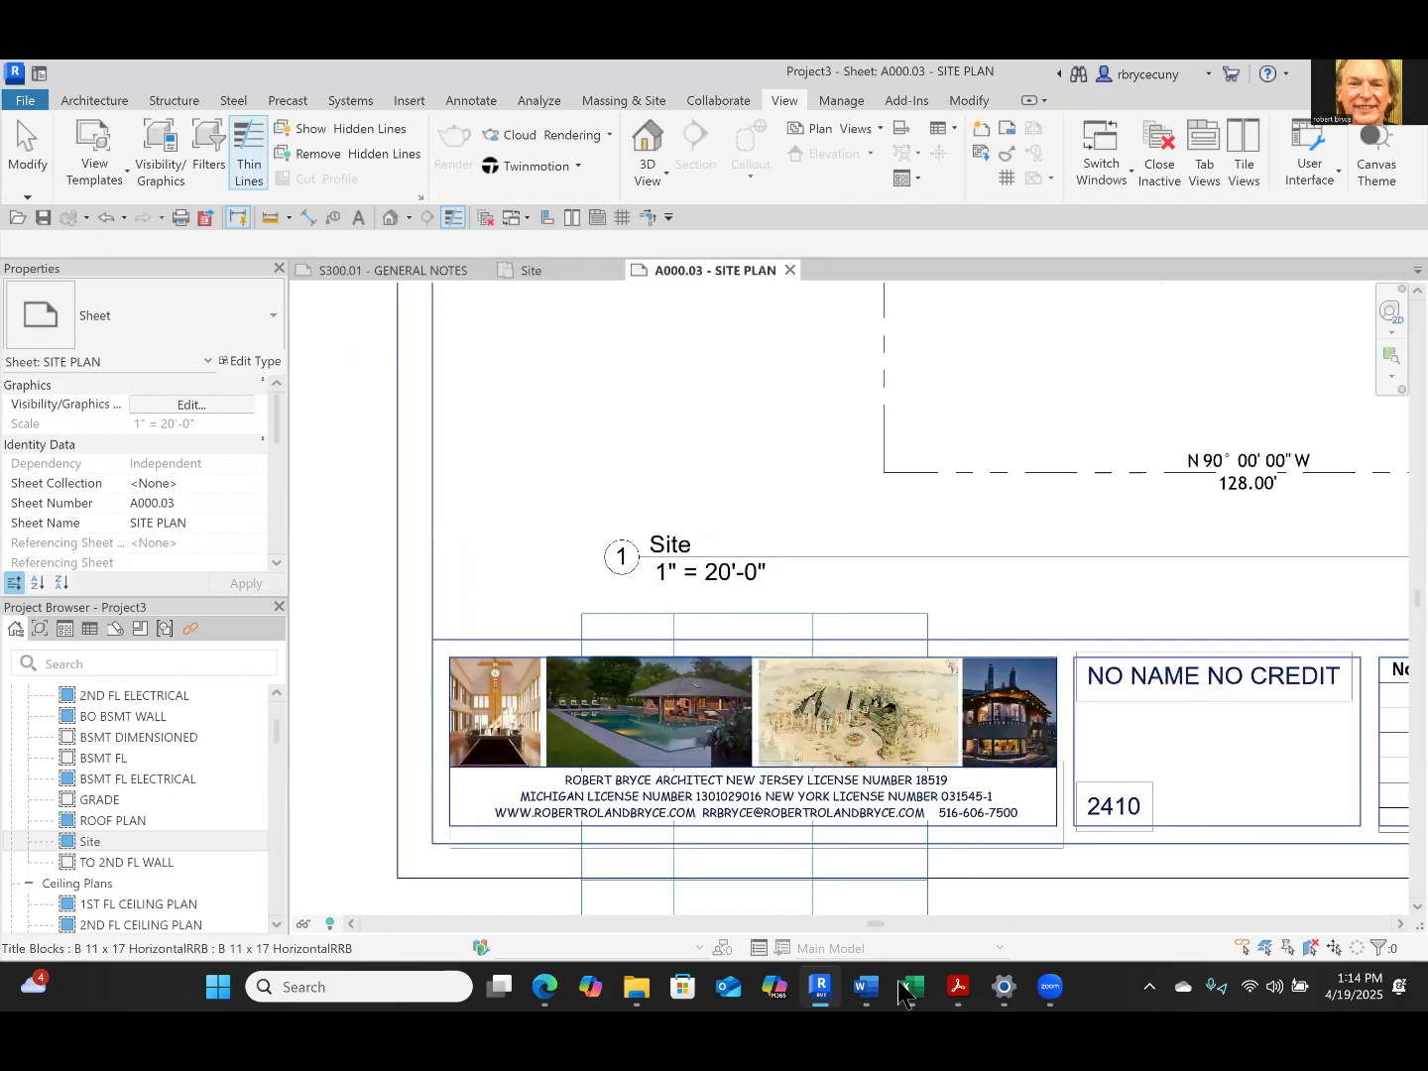
{"action": "left_click", "coordinate": [848, 564]}
{"action": "key", "text": "Down"}
{"action": "key", "text": "Down"}
{"action": "key", "text": "Down"}
{"action": "key", "text": "Down"}
{"action": "key", "text": "Down"}
{"action": "key", "text": "Down"}
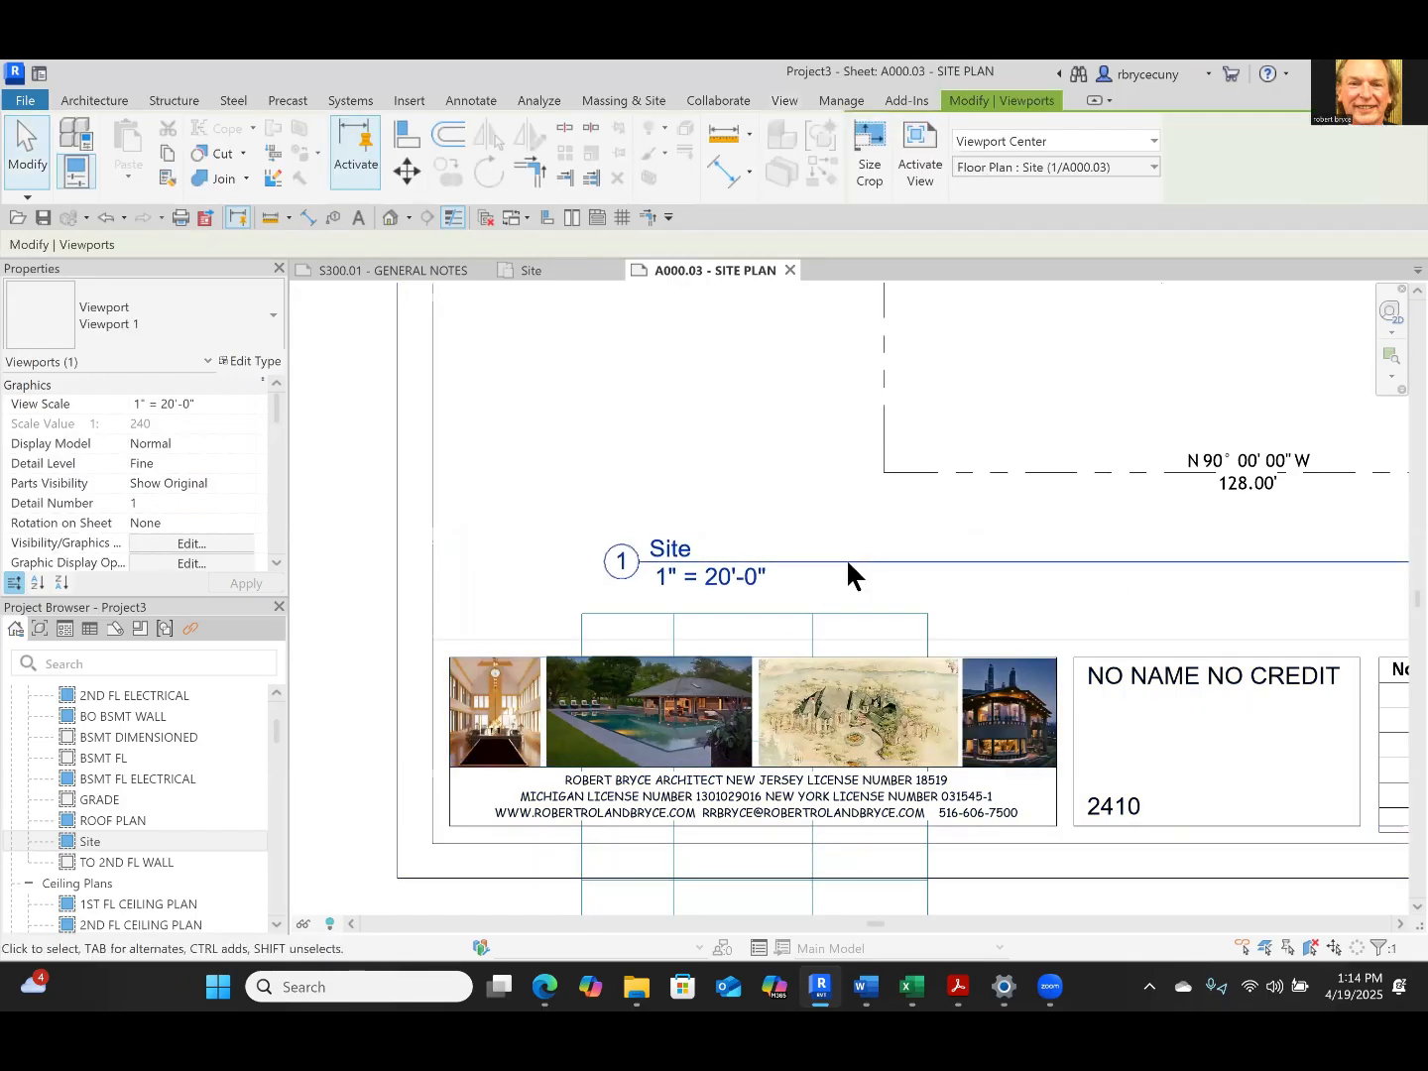
{"action": "key", "text": "Down"}
{"action": "key", "text": "Down"}
{"action": "key", "text": "Down"}
{"action": "key", "text": "Down"}
{"action": "key", "text": "Down"}
{"action": "key", "text": "Down"}
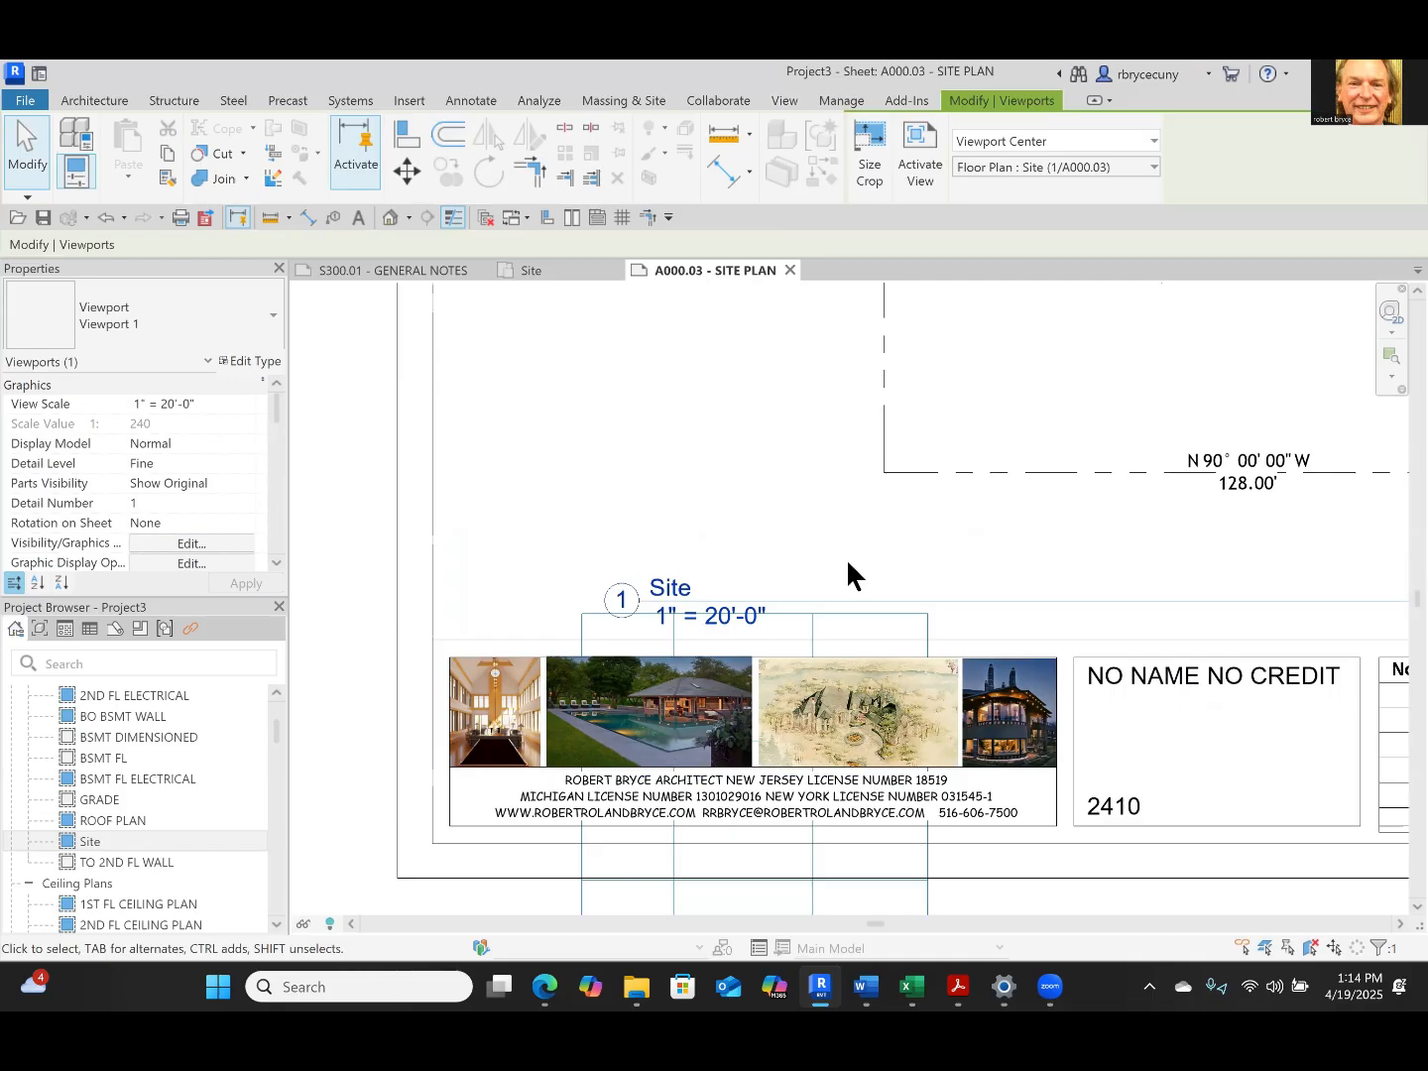
Nudge the Site view title left until its number bubble lines up with the guide grid's left edge
{"action": "key", "text": "Left"}
{"action": "key", "text": "Left"}
{"action": "key", "text": "Left"}
{"action": "key", "text": "Left"}
{"action": "key", "text": "Left"}
{"action": "key", "text": "Left"}
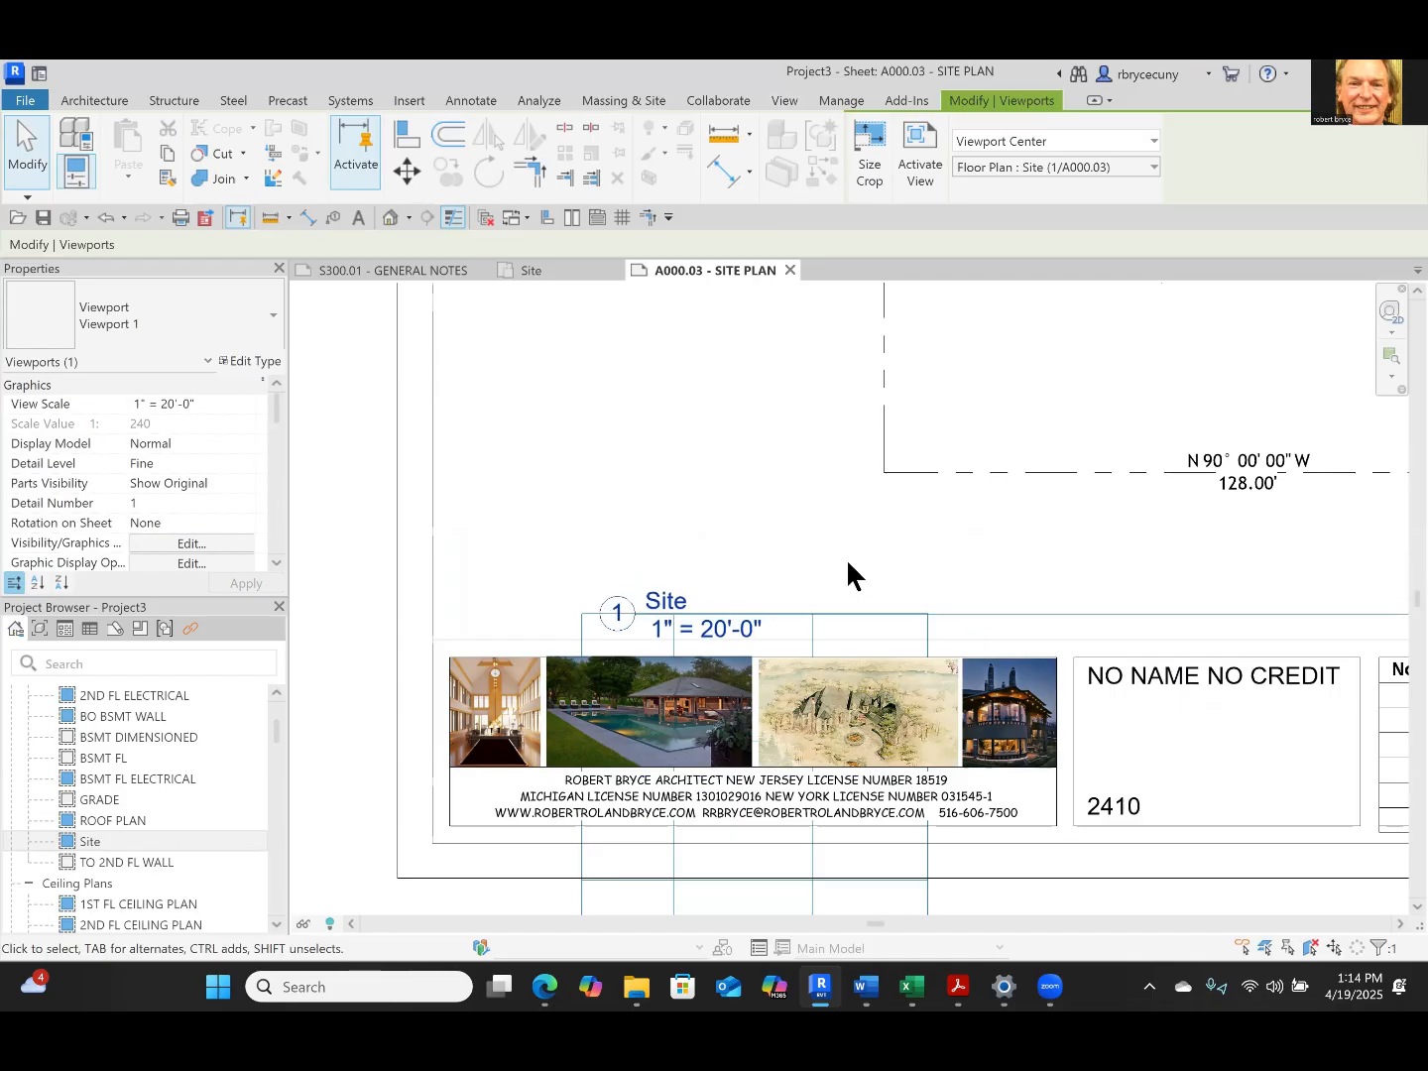
{"action": "key", "text": "Left"}
{"action": "key", "text": "Left"}
{"action": "key", "text": "Left"}
{"action": "key", "text": "Left"}
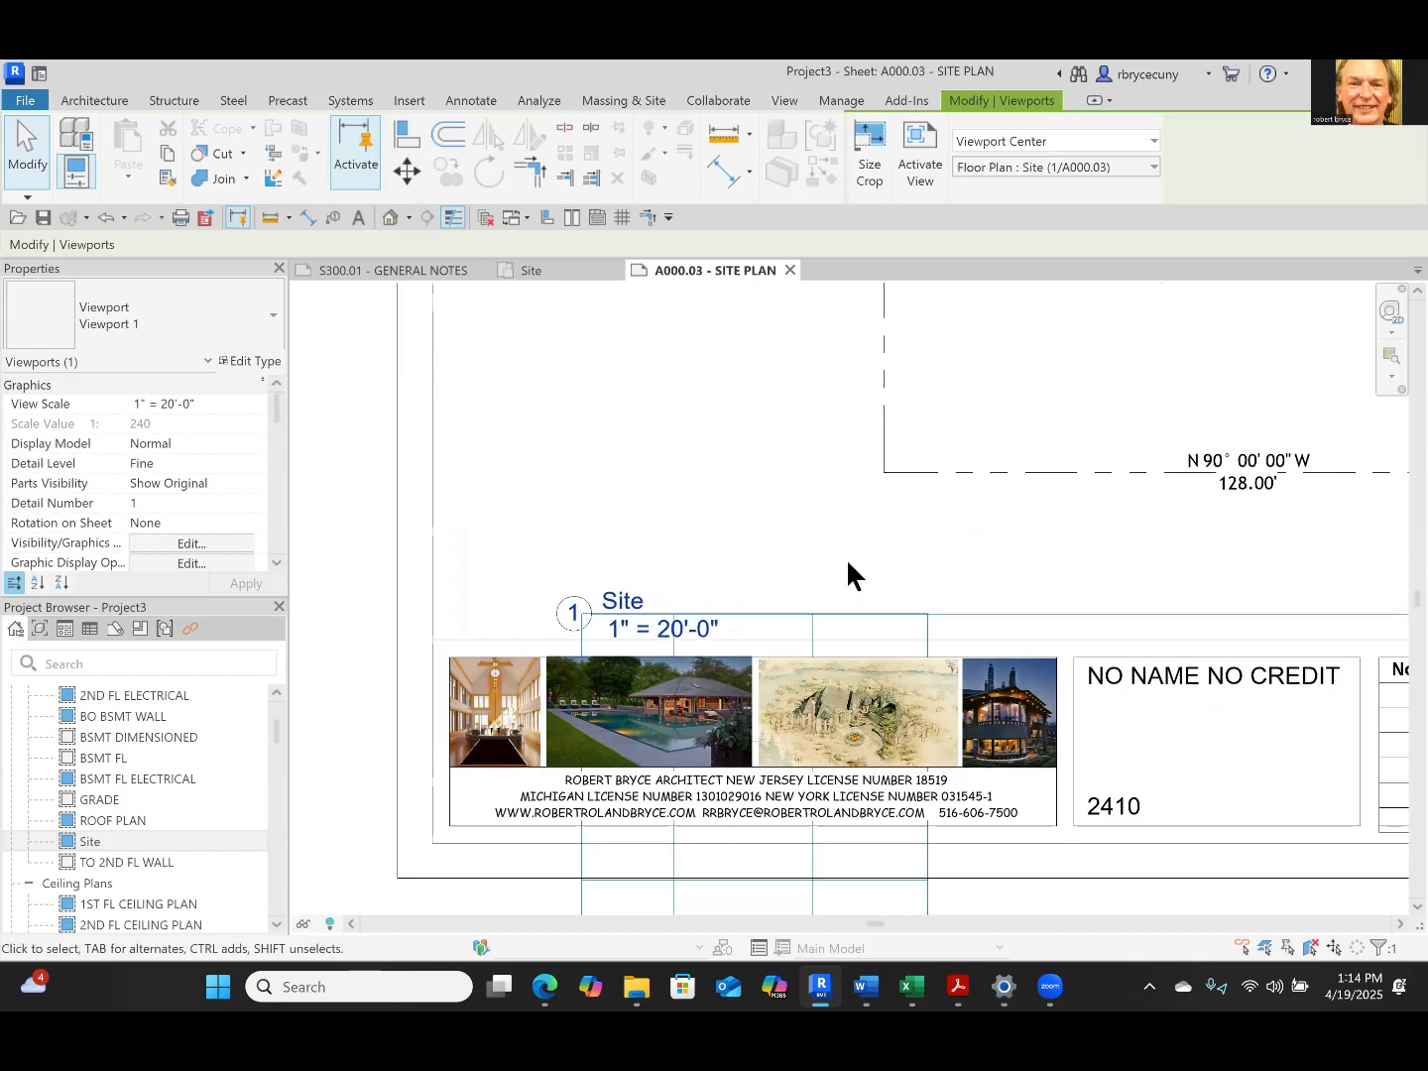
{"action": "key", "text": "Down"}
{"action": "key", "text": "Up"}
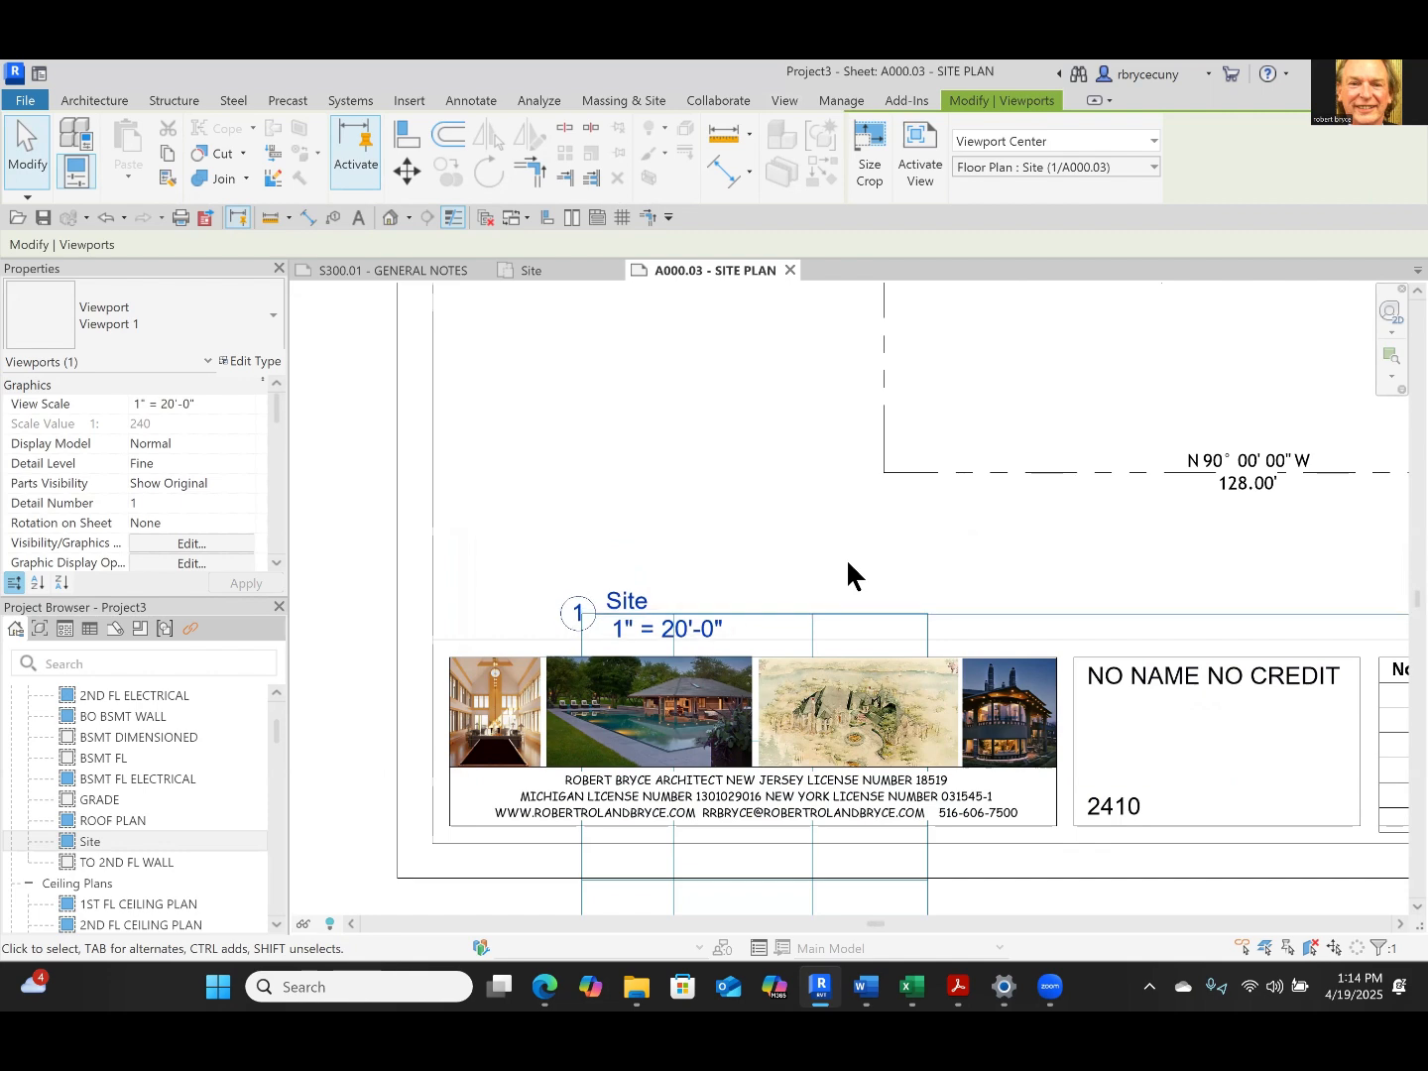
{"action": "key", "text": "Right"}
Shorten the Site view title's line so it ends at the guide grid's right edge
{"action": "scroll", "coordinate": [889, 526], "scroll_direction": "down", "scroll_amount": 5}
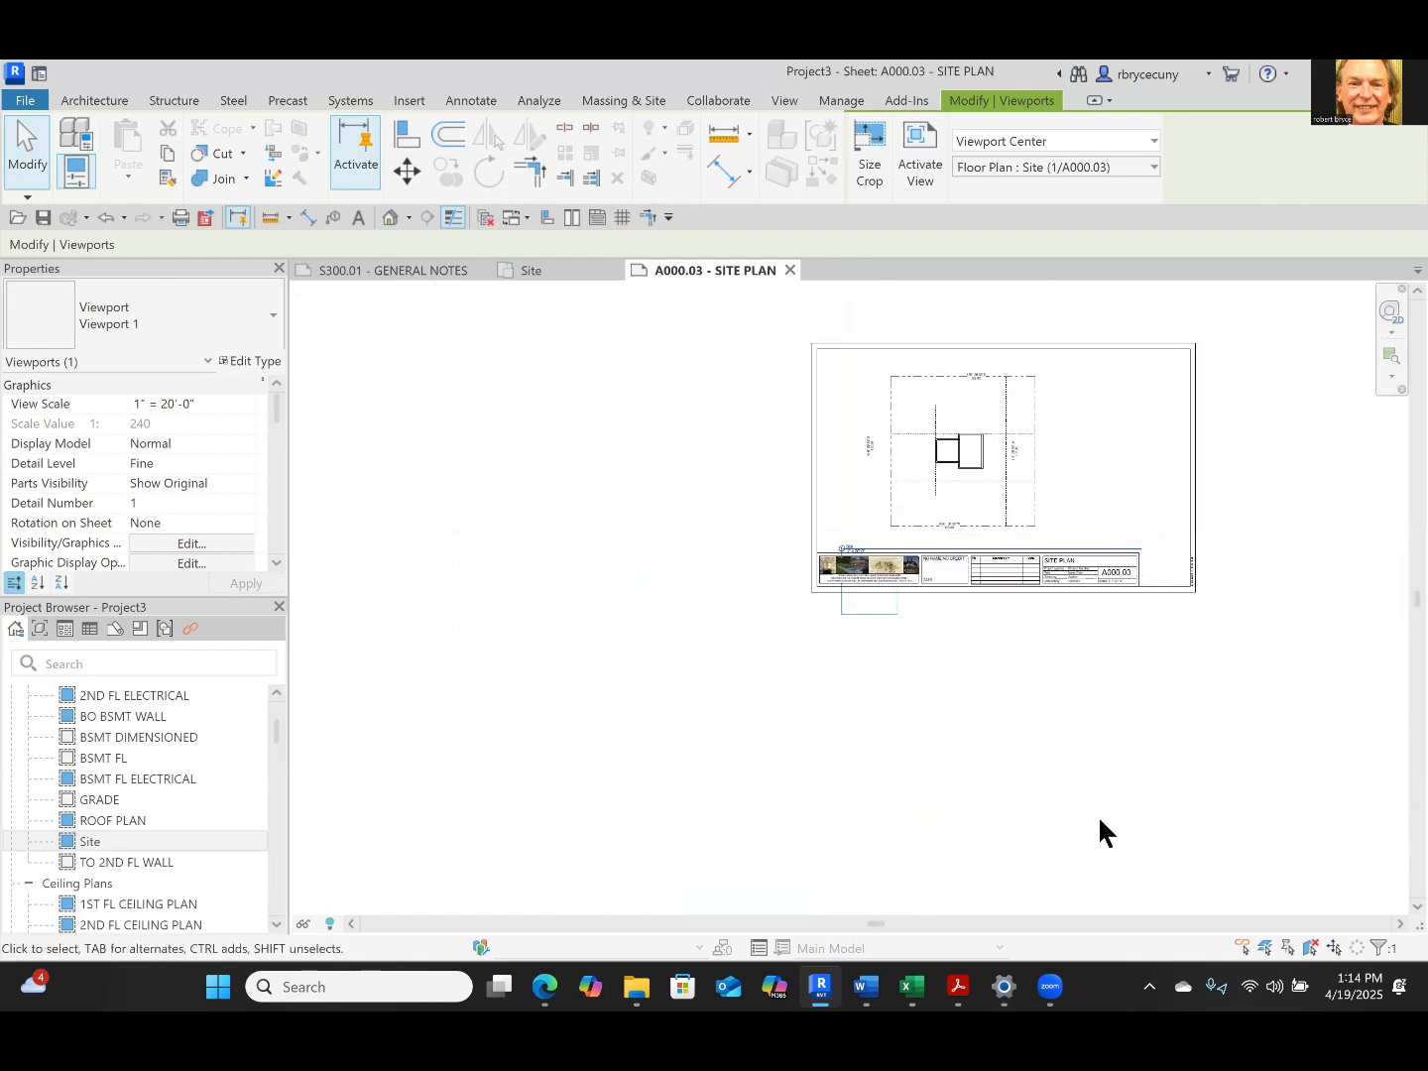
{"action": "scroll", "coordinate": [1135, 540], "scroll_direction": "up", "scroll_amount": 3}
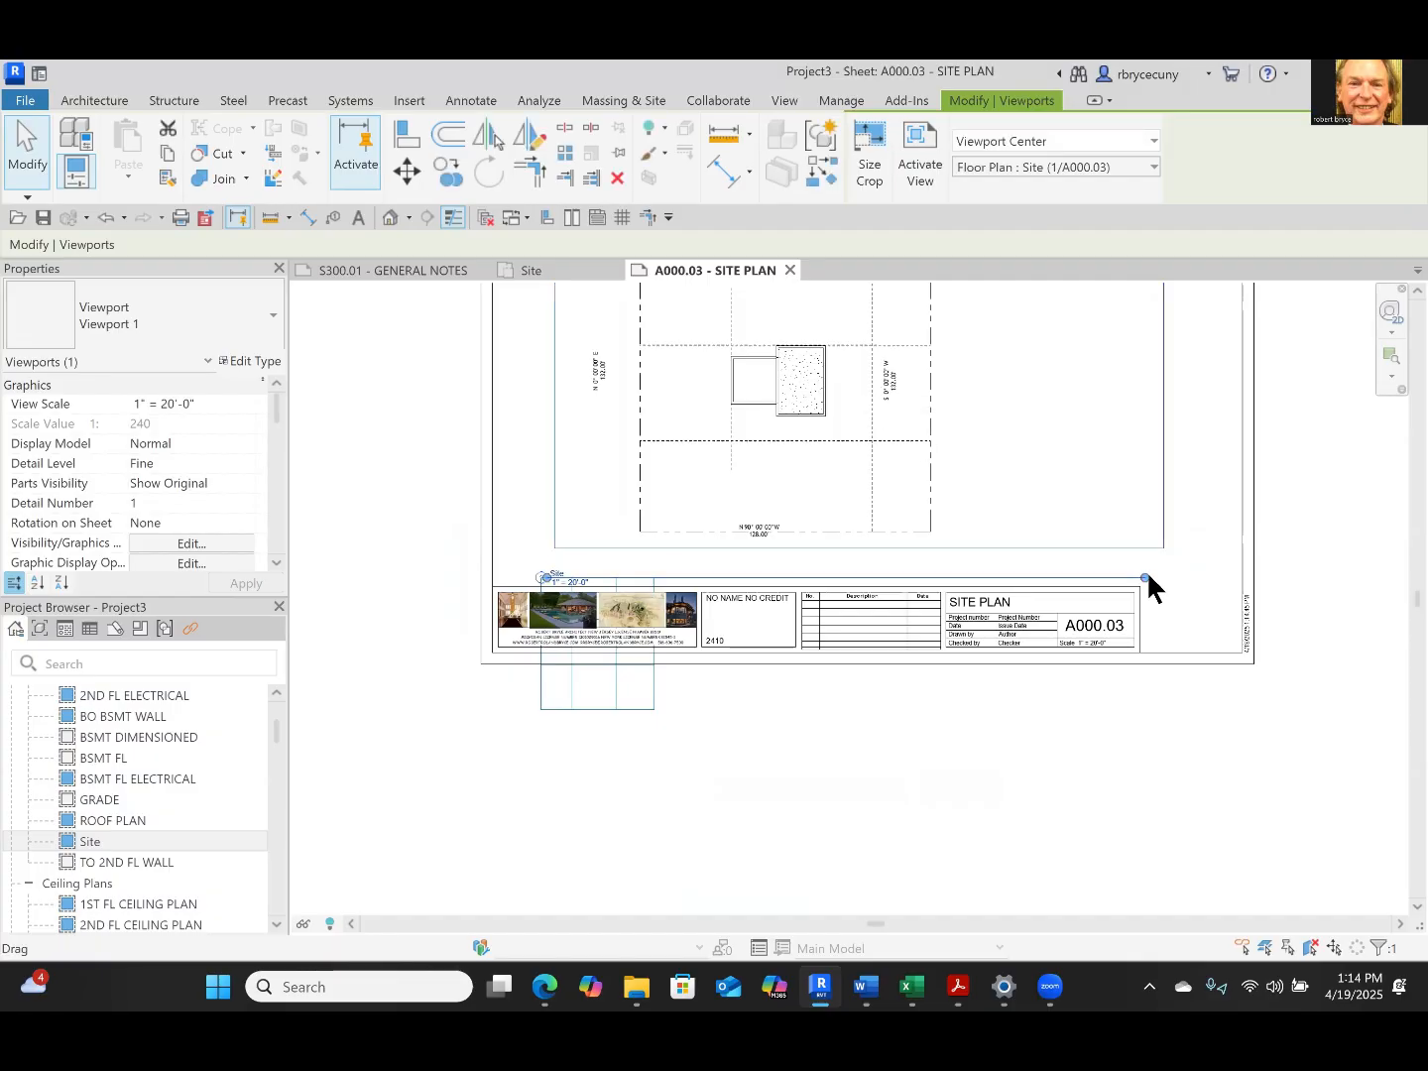
{"action": "left_click_drag", "start_coordinate": [1147, 588], "coordinate": [659, 579]}
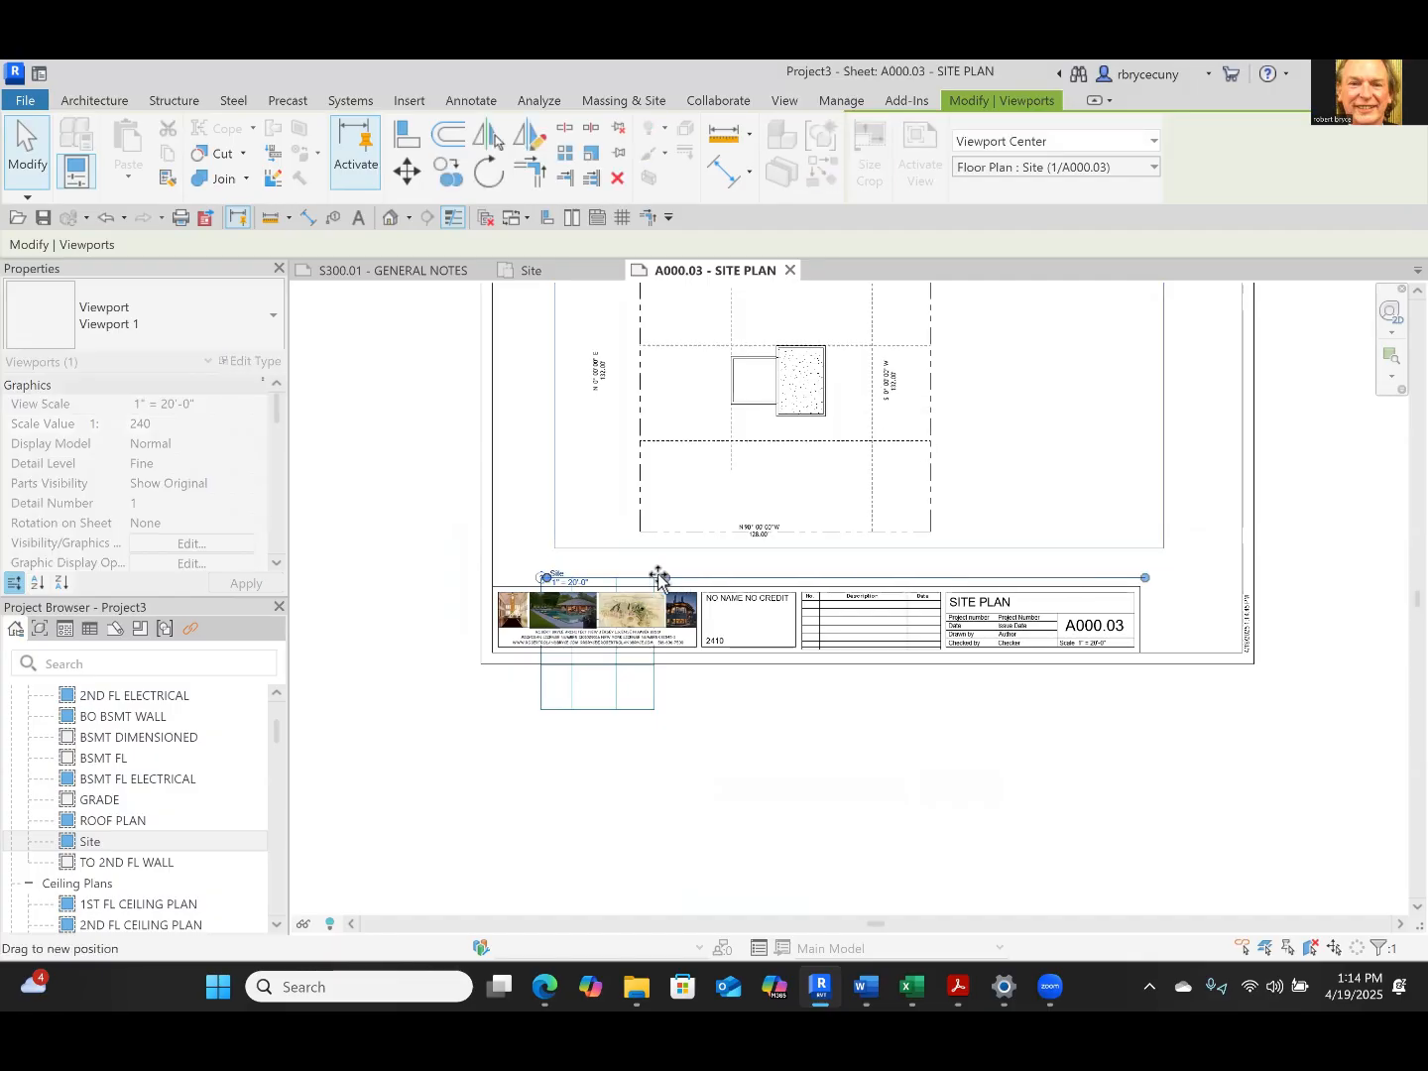
{"action": "left_click", "coordinate": [628, 550]}
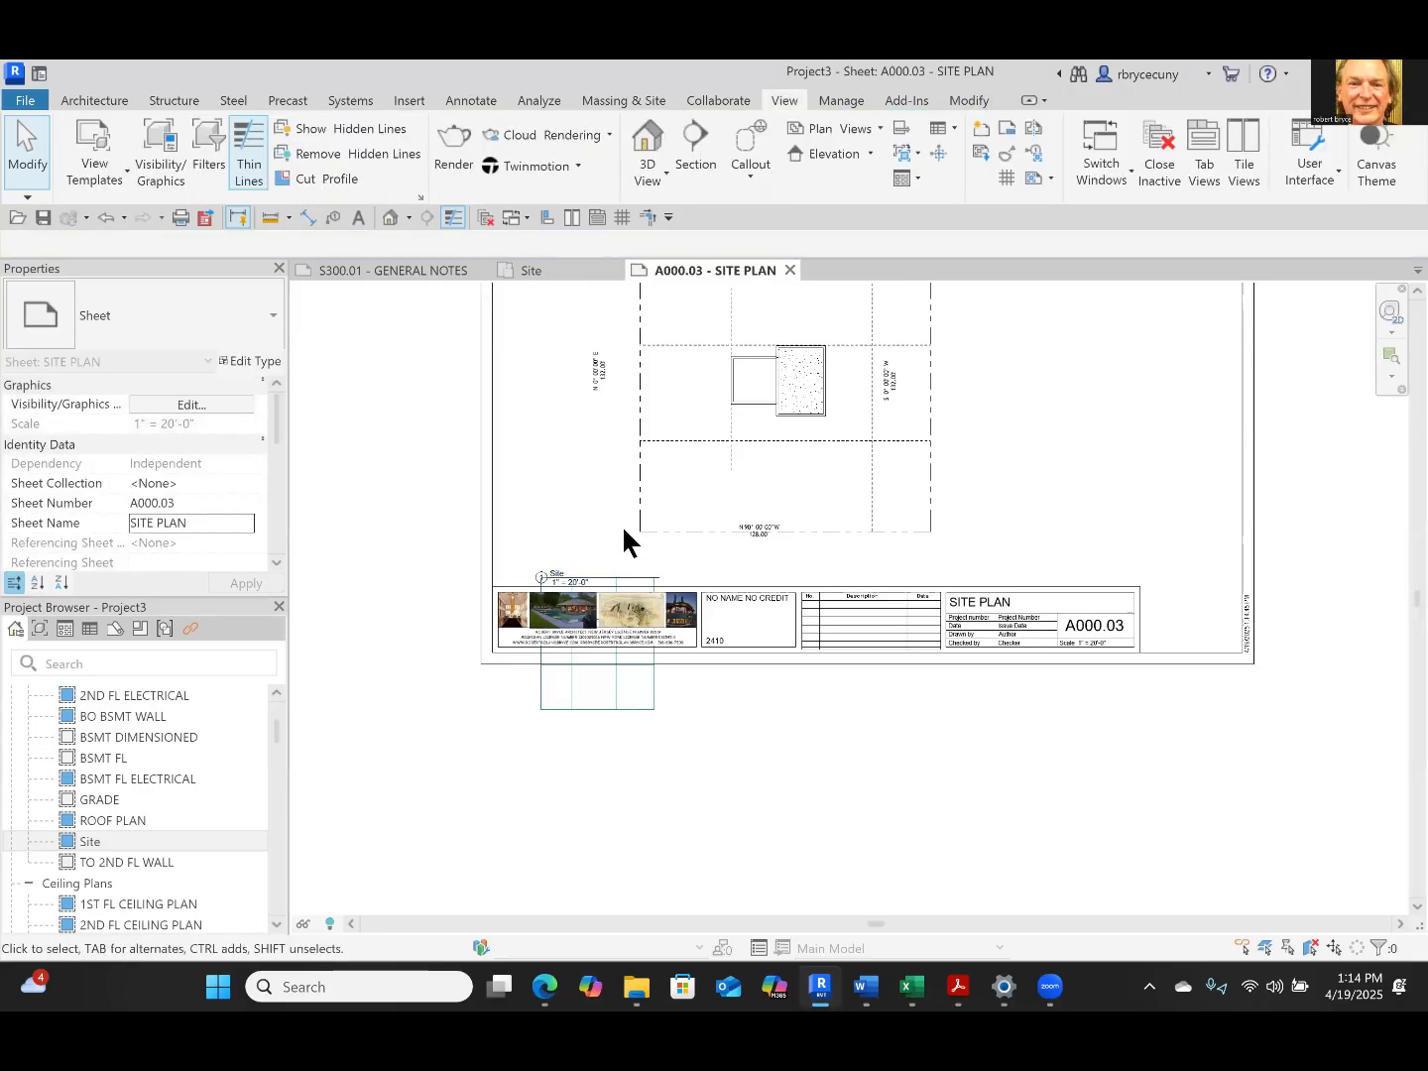
{"action": "scroll", "coordinate": [833, 773], "scroll_direction": "up", "scroll_amount": 4}
{"action": "scroll", "coordinate": [781, 767], "scroll_direction": "up", "scroll_amount": 2}
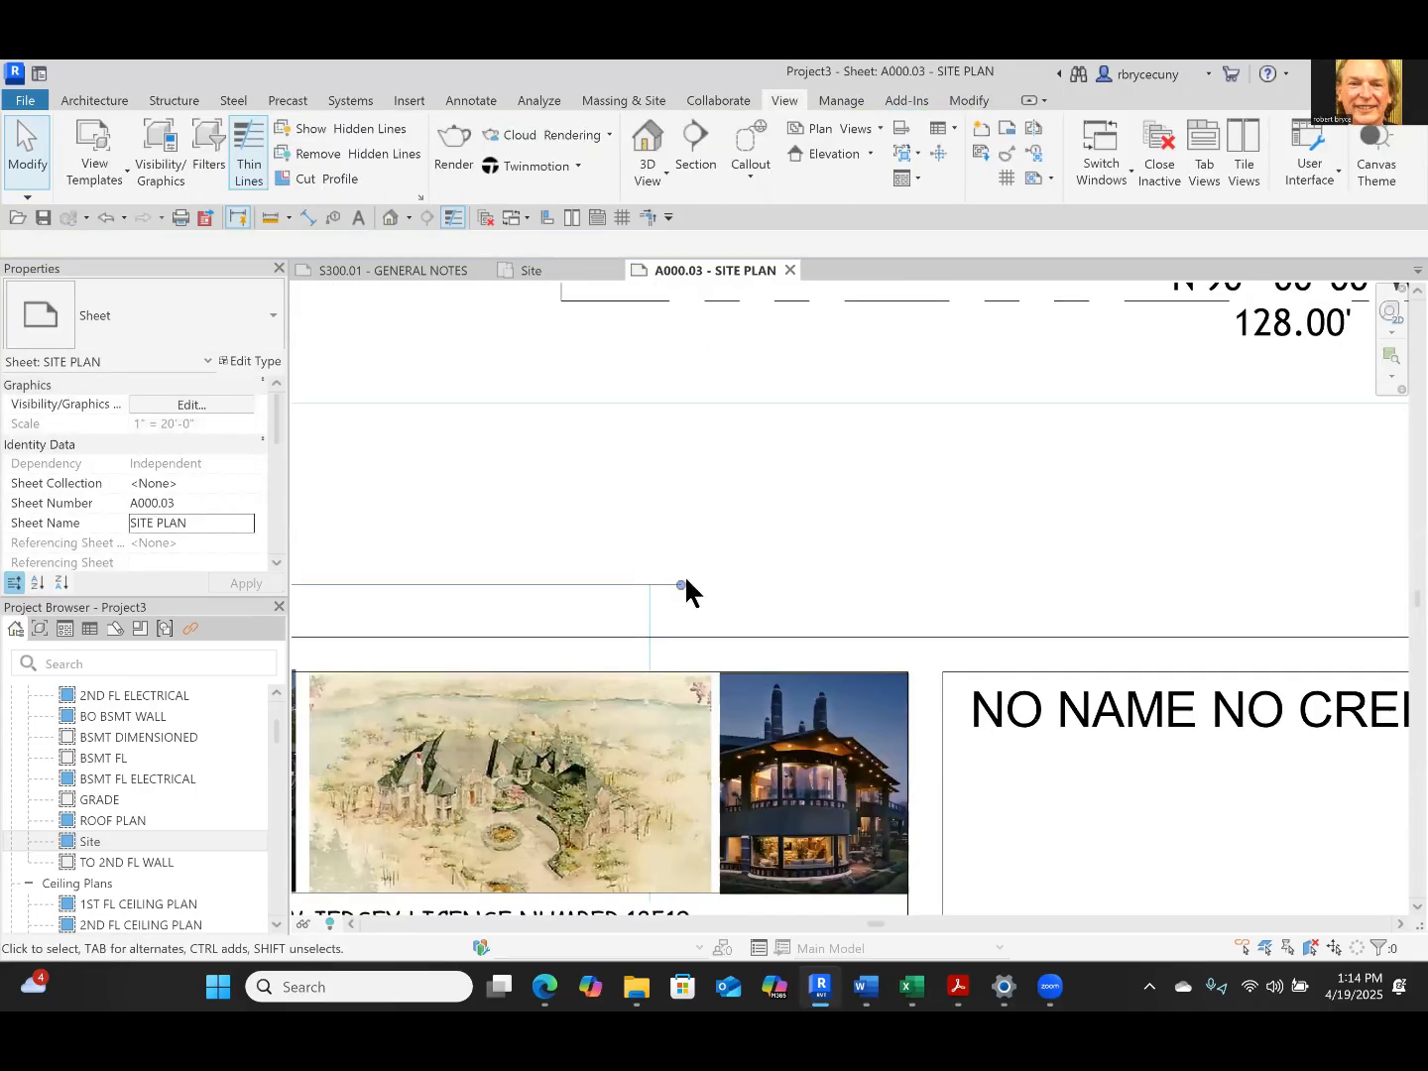
{"action": "left_click_drag", "start_coordinate": [683, 583], "coordinate": [650, 585]}
{"action": "scroll", "coordinate": [704, 744], "scroll_direction": "down", "scroll_amount": 2}
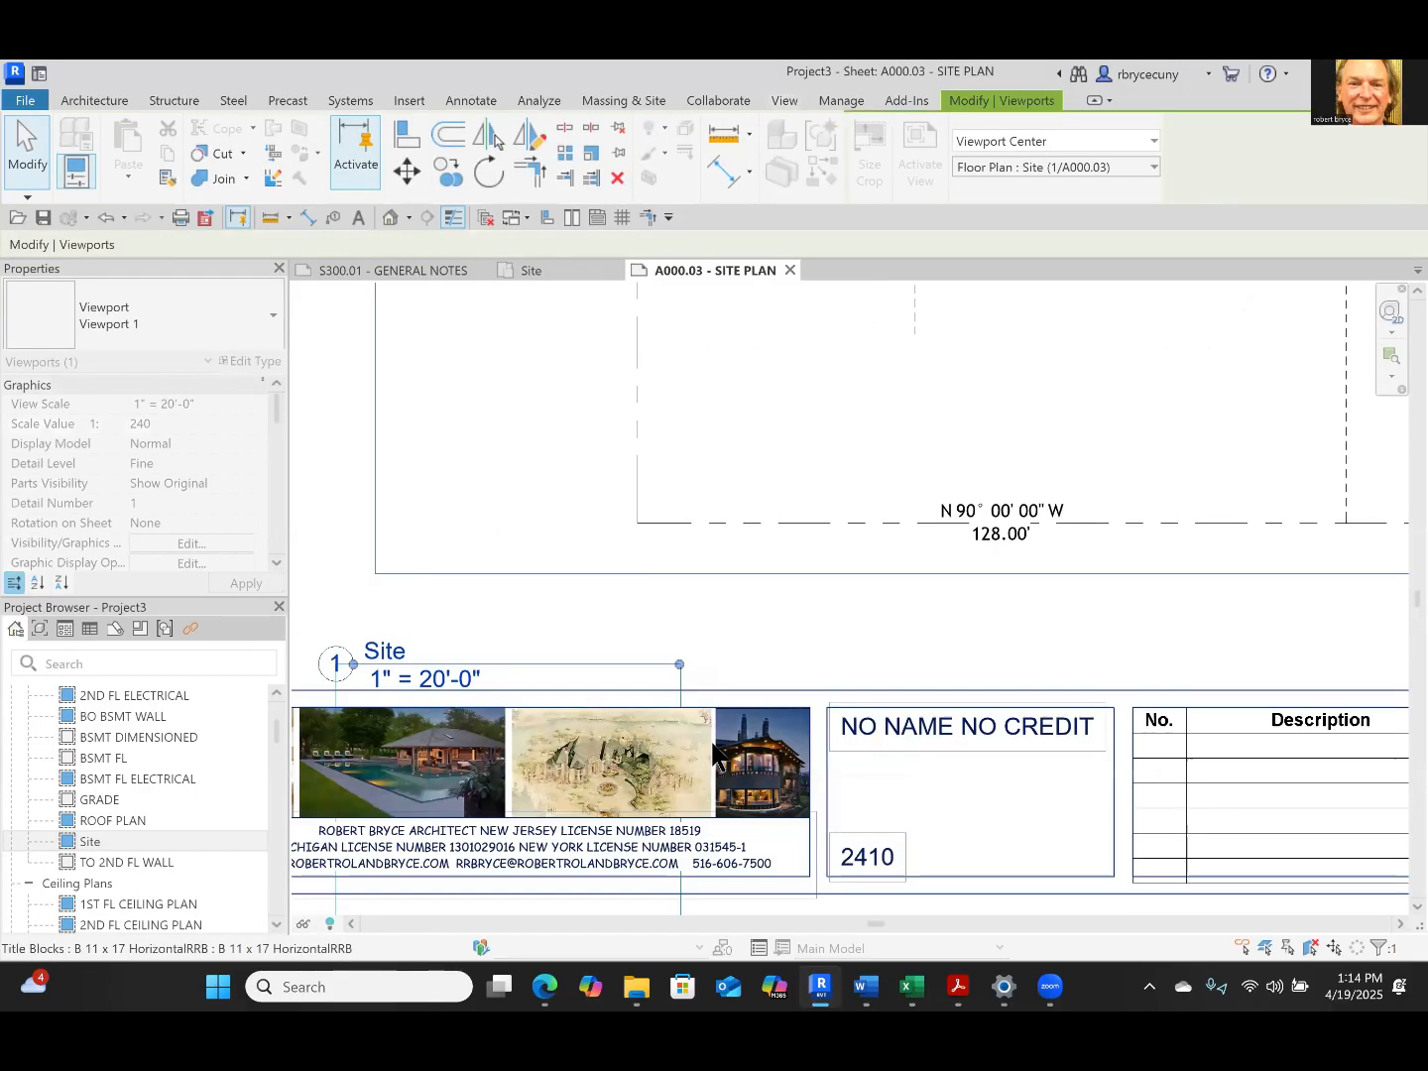
{"action": "scroll", "coordinate": [724, 739], "scroll_direction": "down", "scroll_amount": 2}
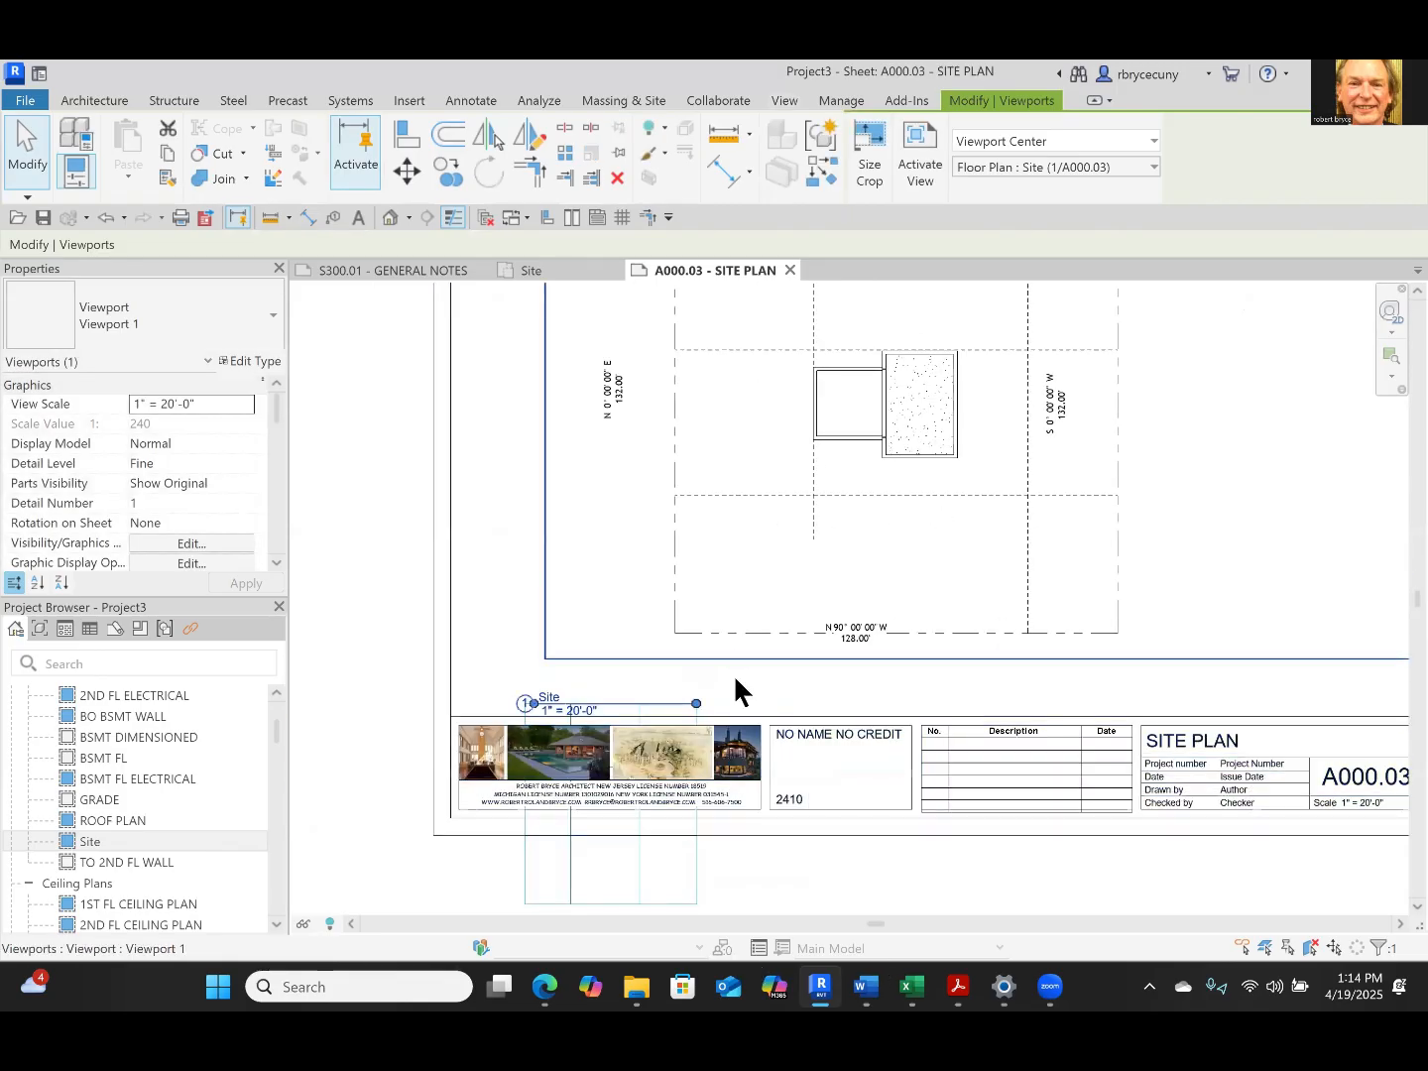
Nudge the Site viewport up and to the right on the sheet to center the lot above the title block
{"action": "scroll", "coordinate": [865, 354], "scroll_direction": "down", "scroll_amount": 3}
{"action": "middle_click_drag", "start_coordinate": [729, 745], "coordinate": [752, 622]}
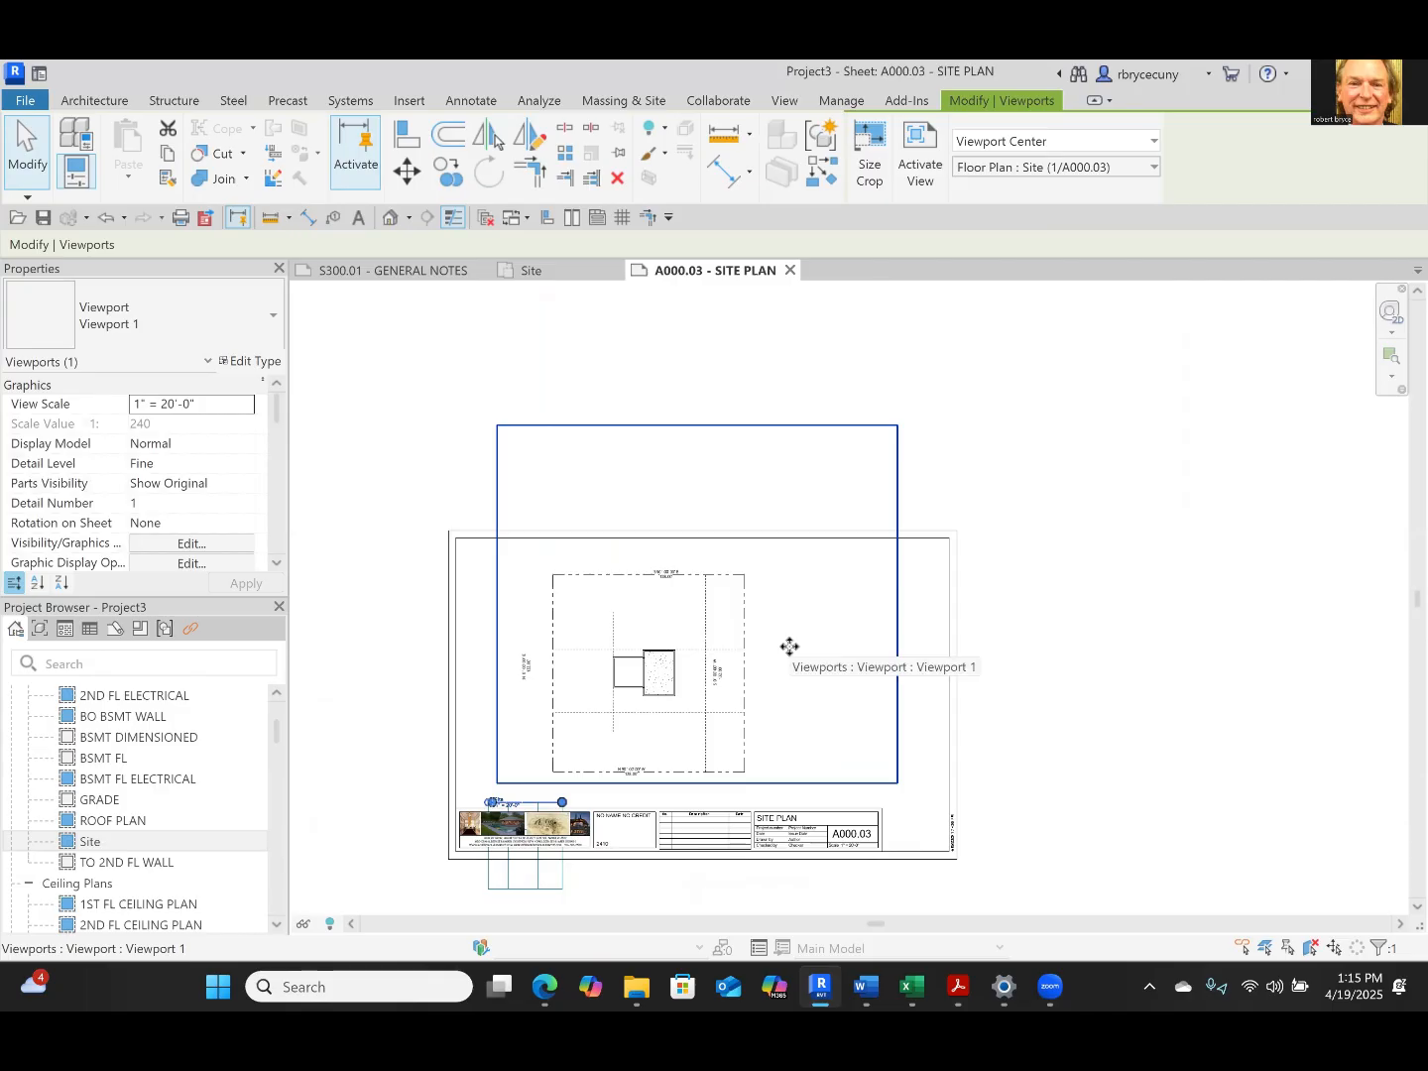
{"action": "key", "text": "Up"}
{"action": "key", "text": "Up"}
{"action": "key", "text": "Up"}
{"action": "key", "text": "Up"}
{"action": "key", "text": "Up"}
{"action": "key", "text": "Right"}
{"action": "key", "text": "Right"}
{"action": "key", "text": "Right"}
{"action": "key", "text": "Right"}
{"action": "key", "text": "Right"}
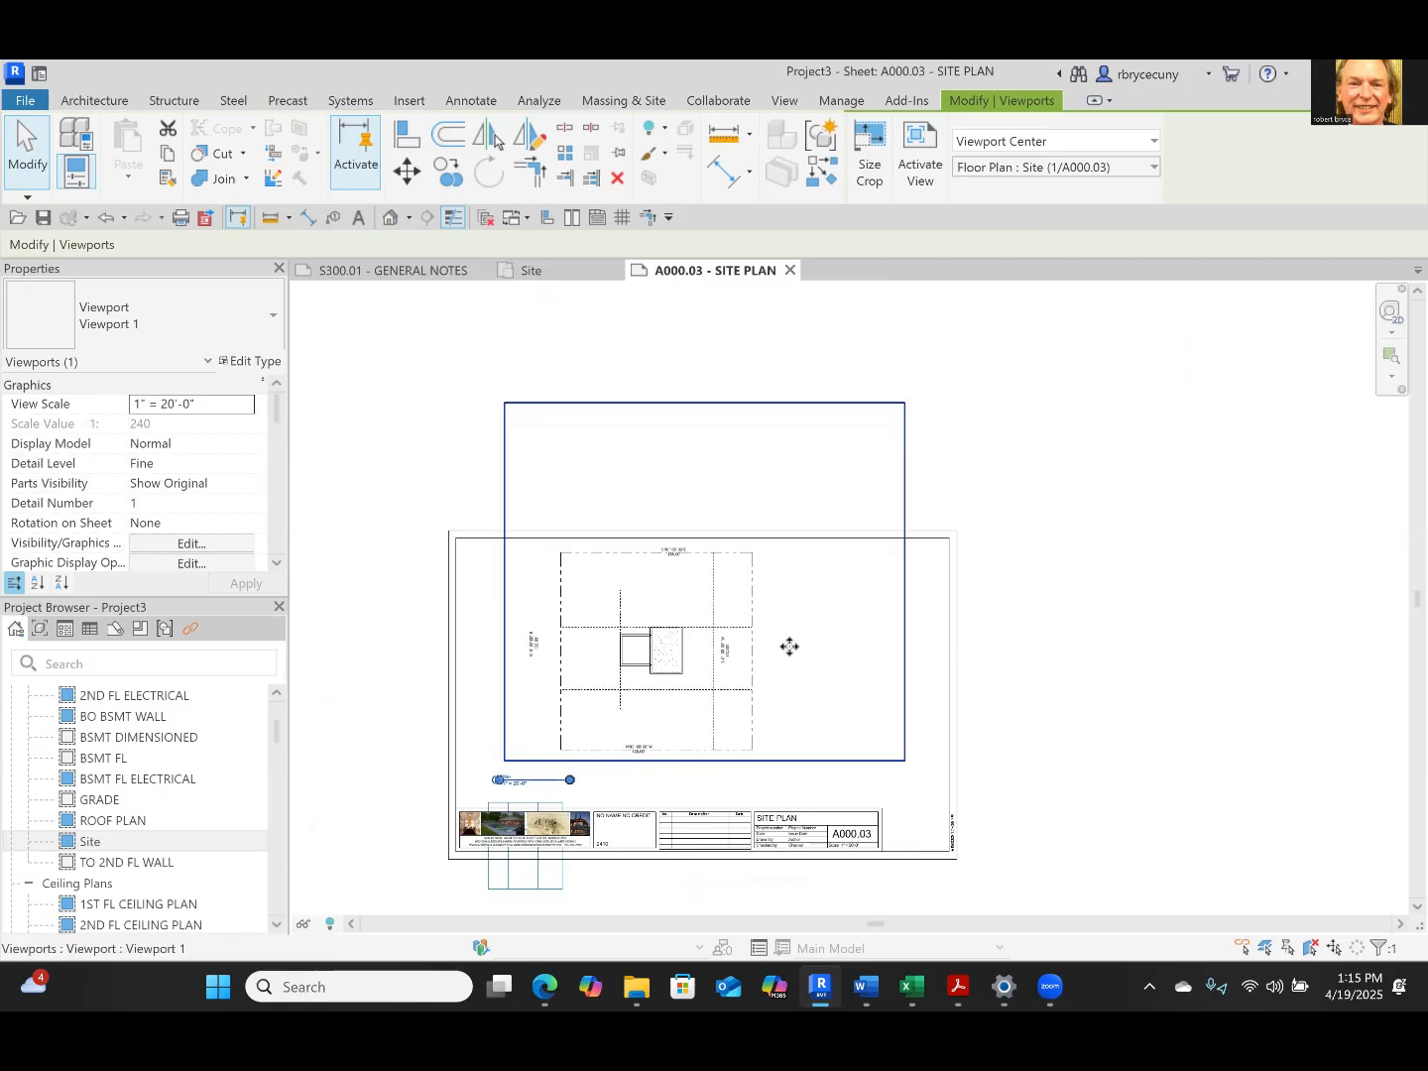
{"action": "scroll", "coordinate": [548, 730], "scroll_direction": "up", "scroll_amount": 3}
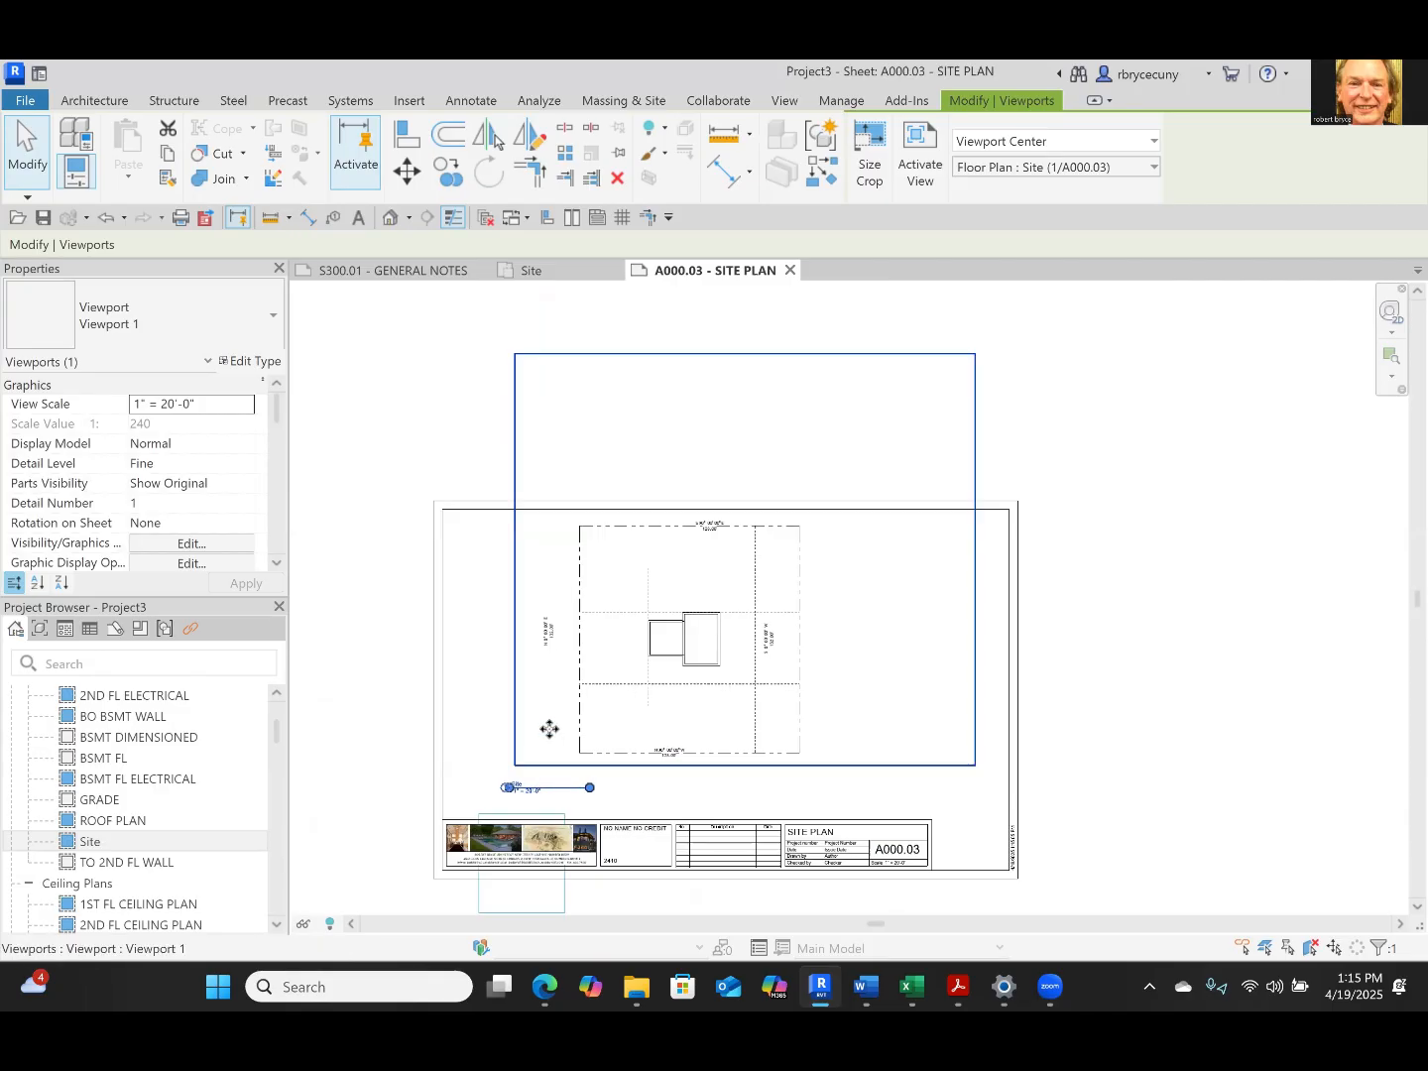
{"action": "left_click", "coordinate": [1276, 738]}
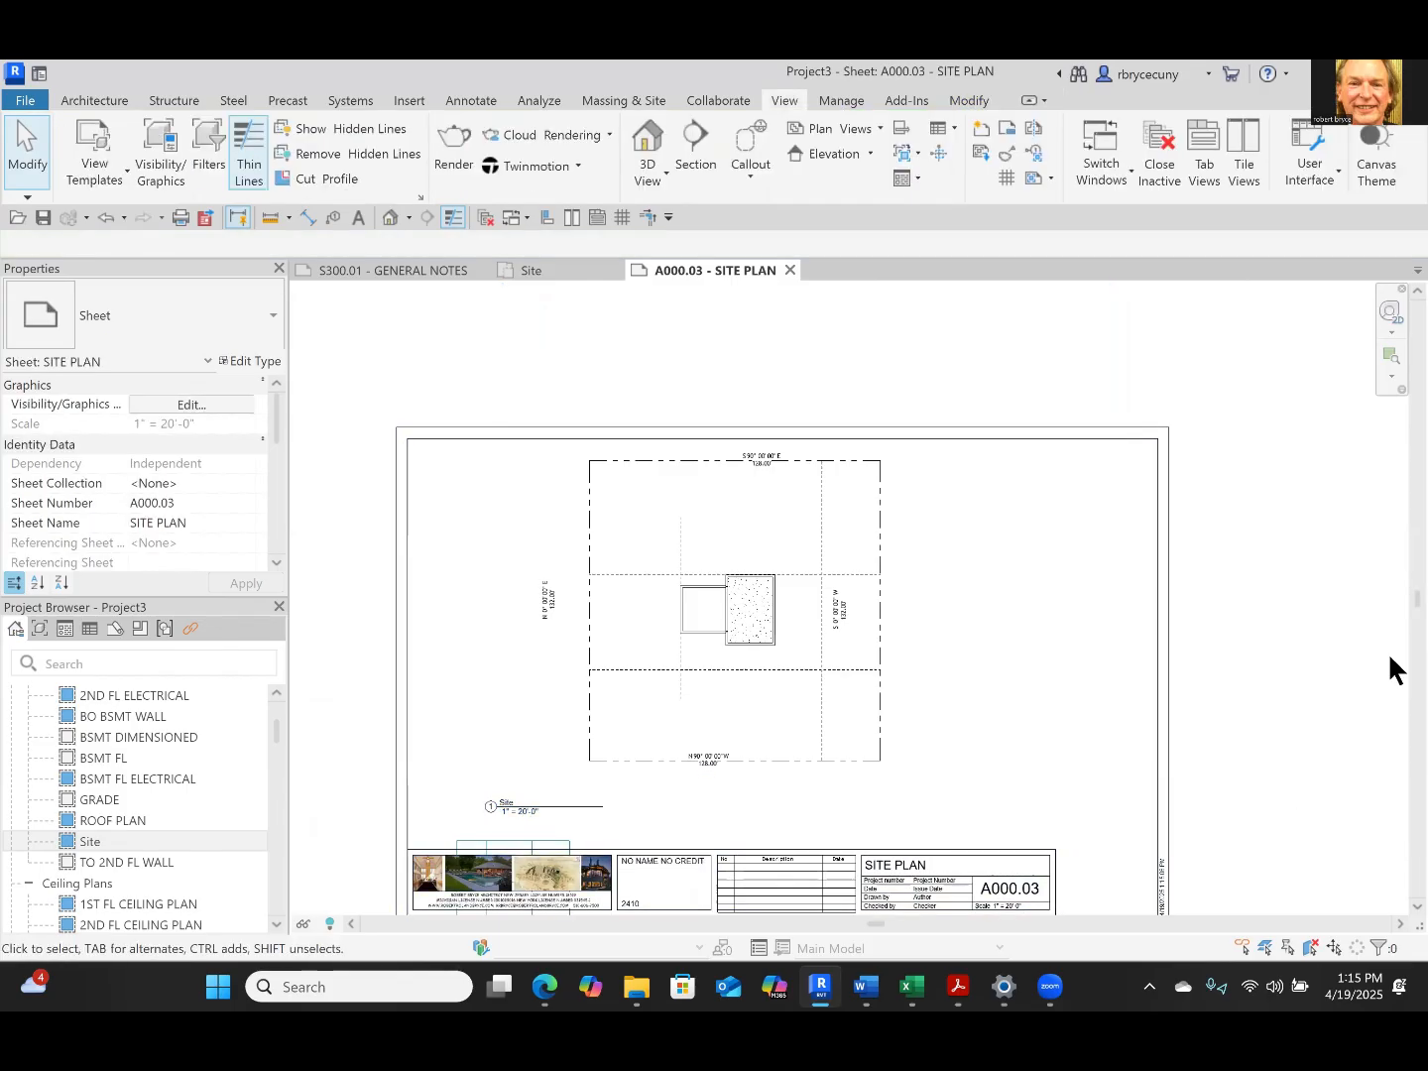
Move the Site view title down and left, back onto the guide grid above the title block
{"action": "middle_click_drag", "start_coordinate": [507, 869], "coordinate": [617, 655]}
{"action": "left_click", "coordinate": [647, 583]}
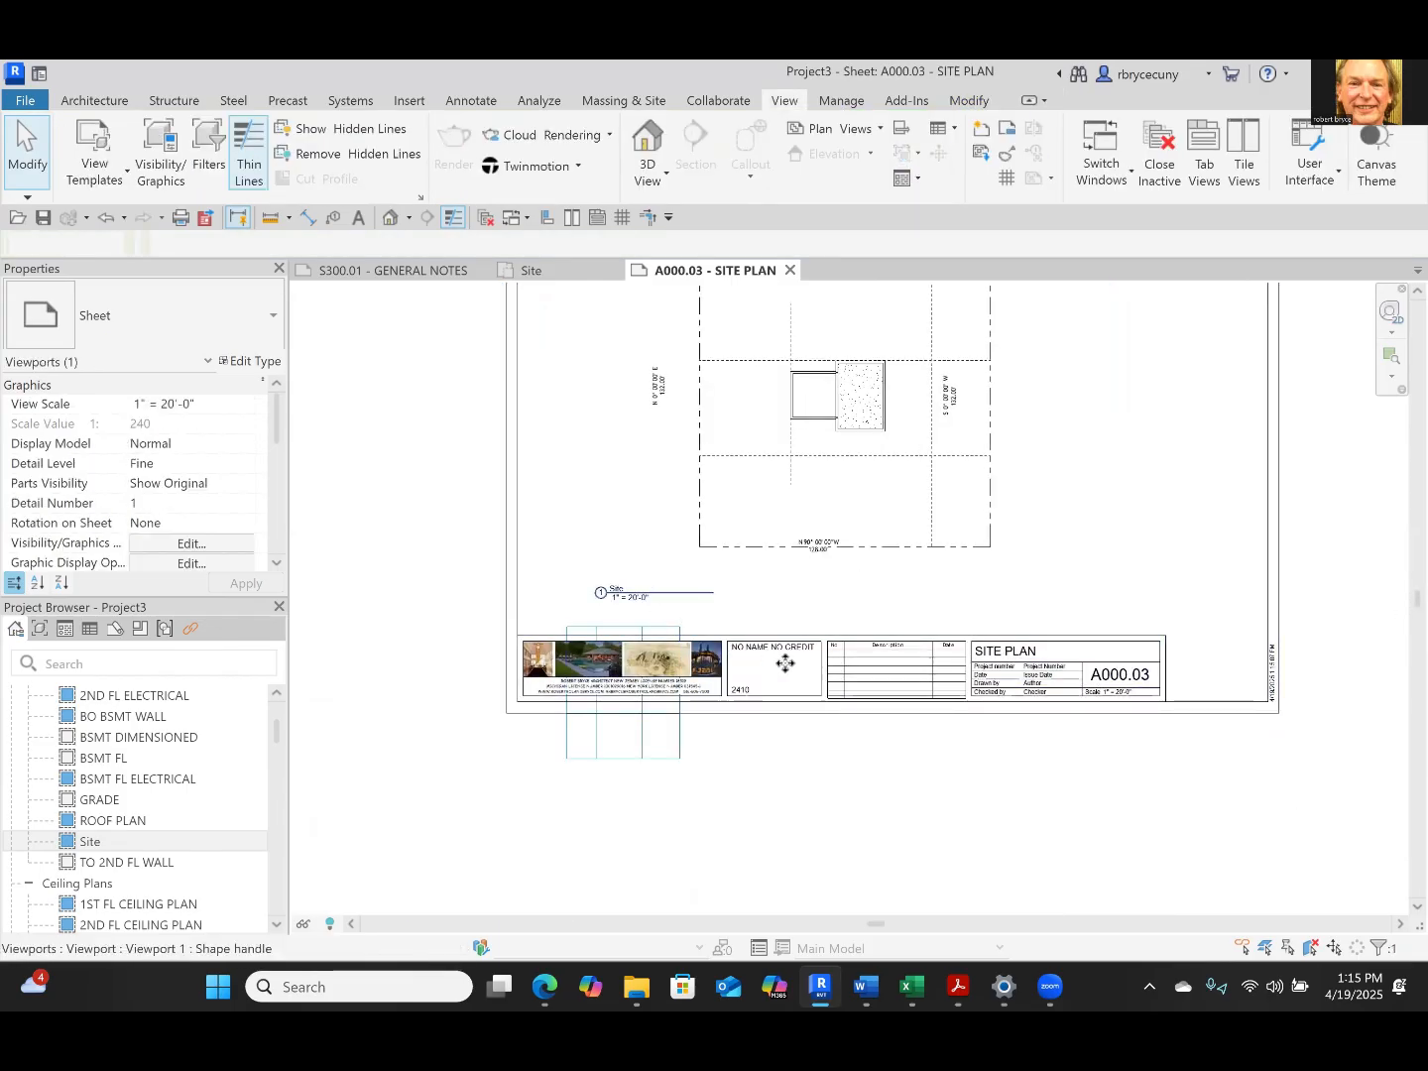
{"action": "scroll", "coordinate": [783, 660], "scroll_direction": "up", "scroll_amount": 1}
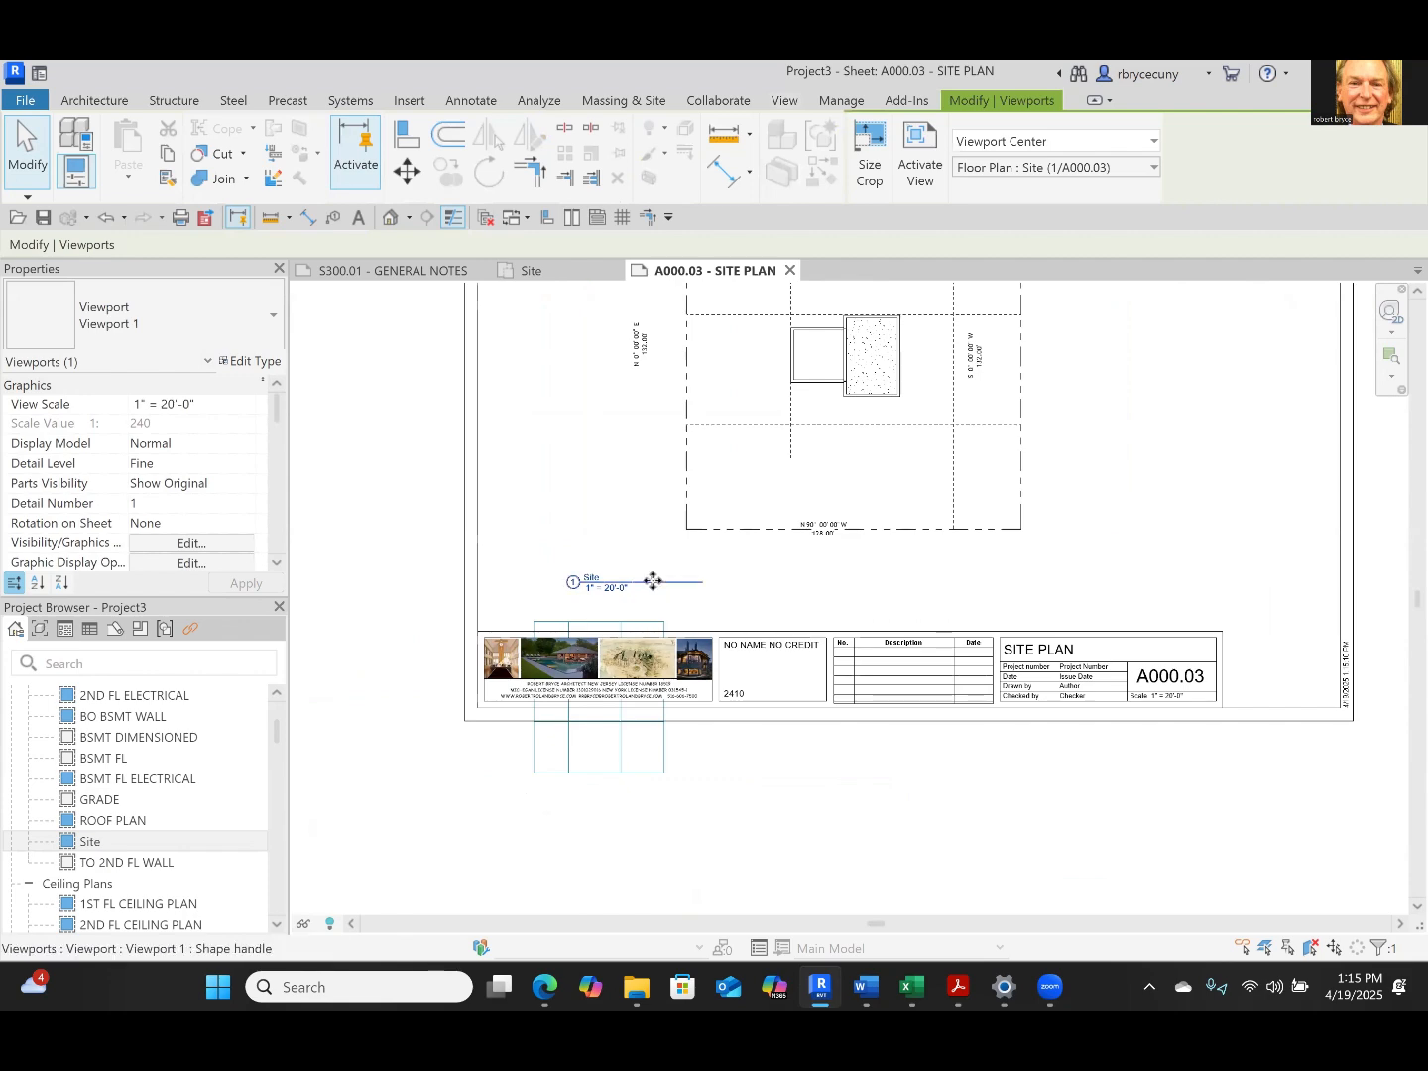
{"action": "left_click_drag", "start_coordinate": [645, 594], "coordinate": [578, 631]}
{"action": "scroll", "coordinate": [577, 631], "scroll_direction": "up", "scroll_amount": 5}
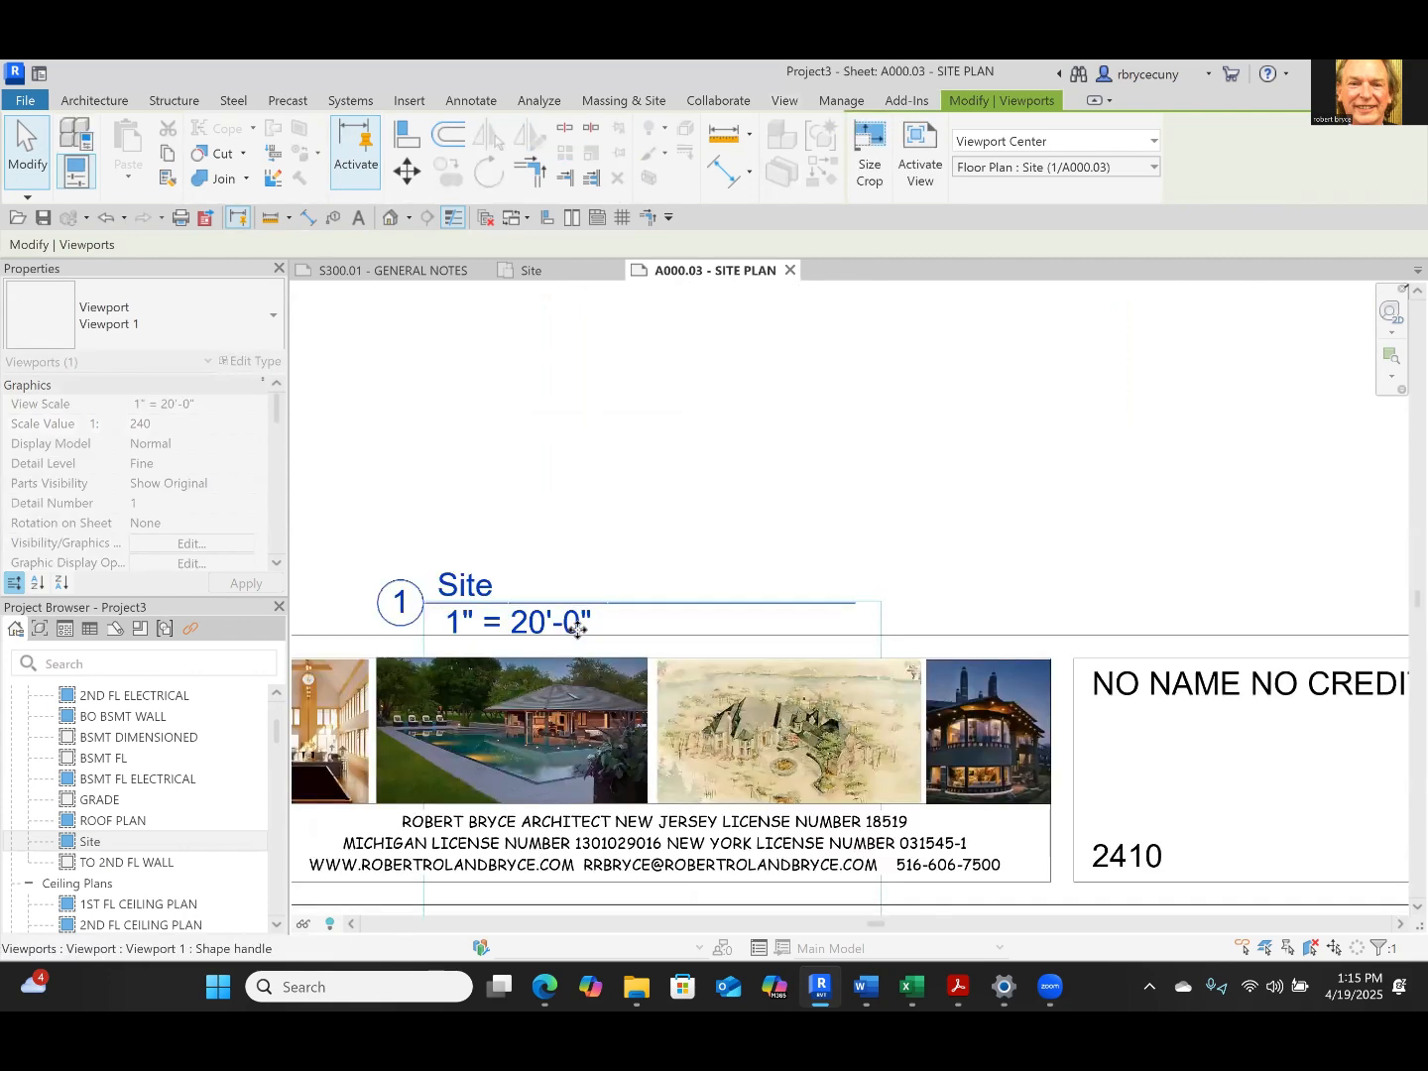
{"action": "scroll", "coordinate": [578, 630], "scroll_direction": "up", "scroll_amount": 3}
Fine-tune the Site view title's position against the guide grid's upper line and left edge, and deselect it
{"action": "key", "text": "Right"}
{"action": "key", "text": "Right"}
{"action": "key", "text": "Right"}
{"action": "key", "text": "Right"}
{"action": "key", "text": "Right"}
{"action": "key", "text": "Right"}
{"action": "key", "text": "Right"}
{"action": "key", "text": "Right"}
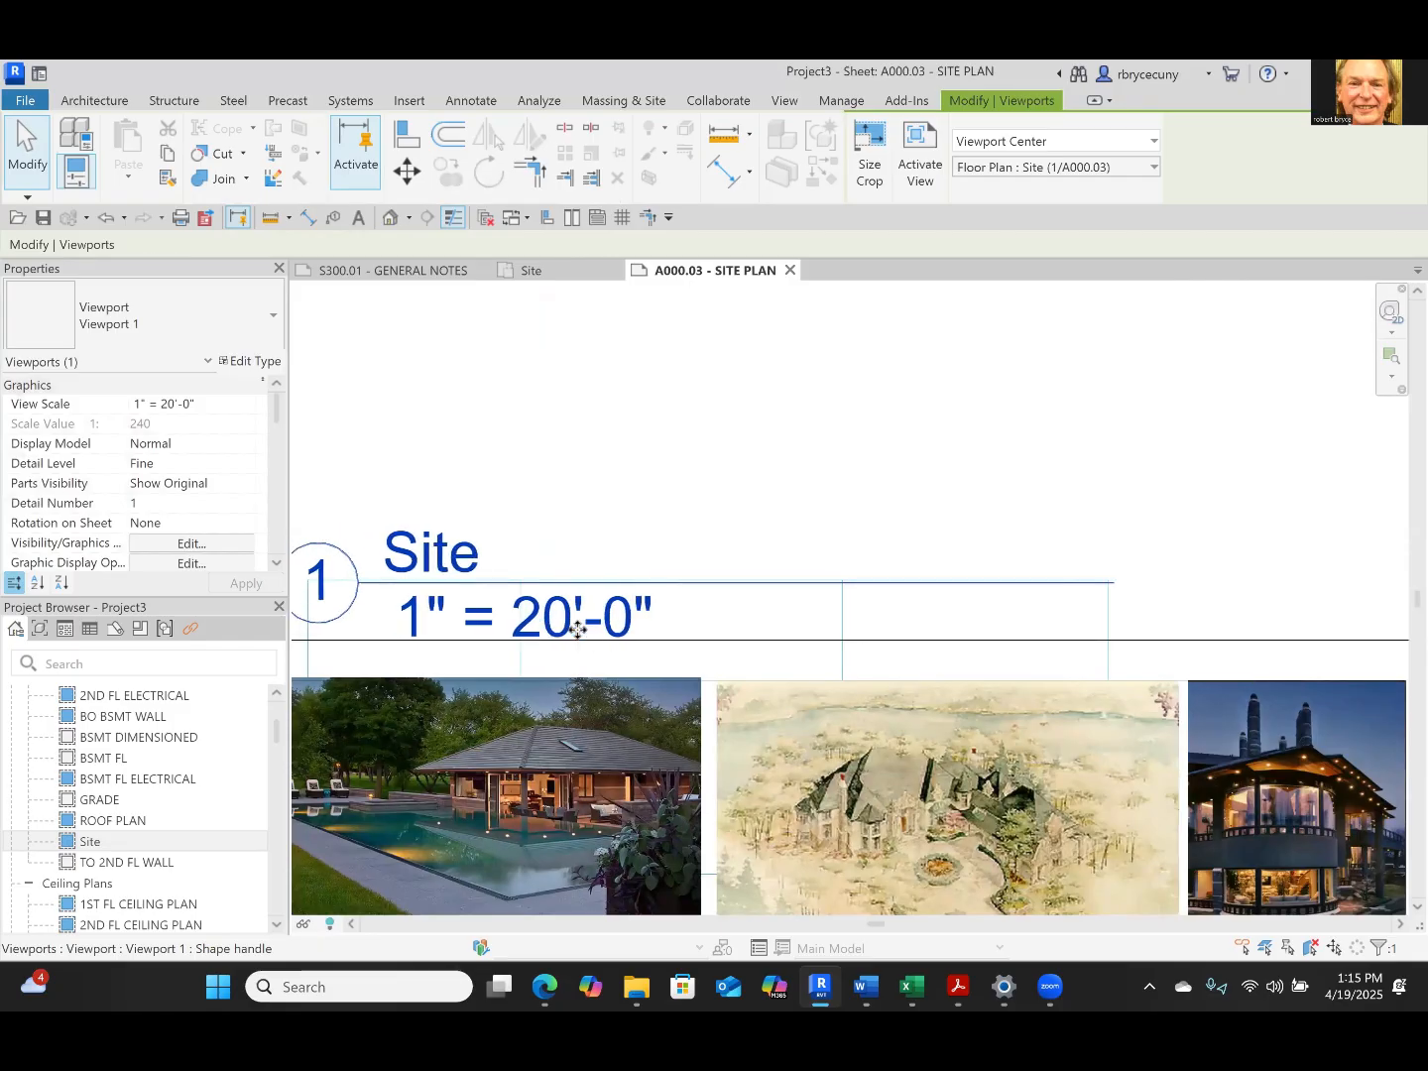
{"action": "key", "text": "Left"}
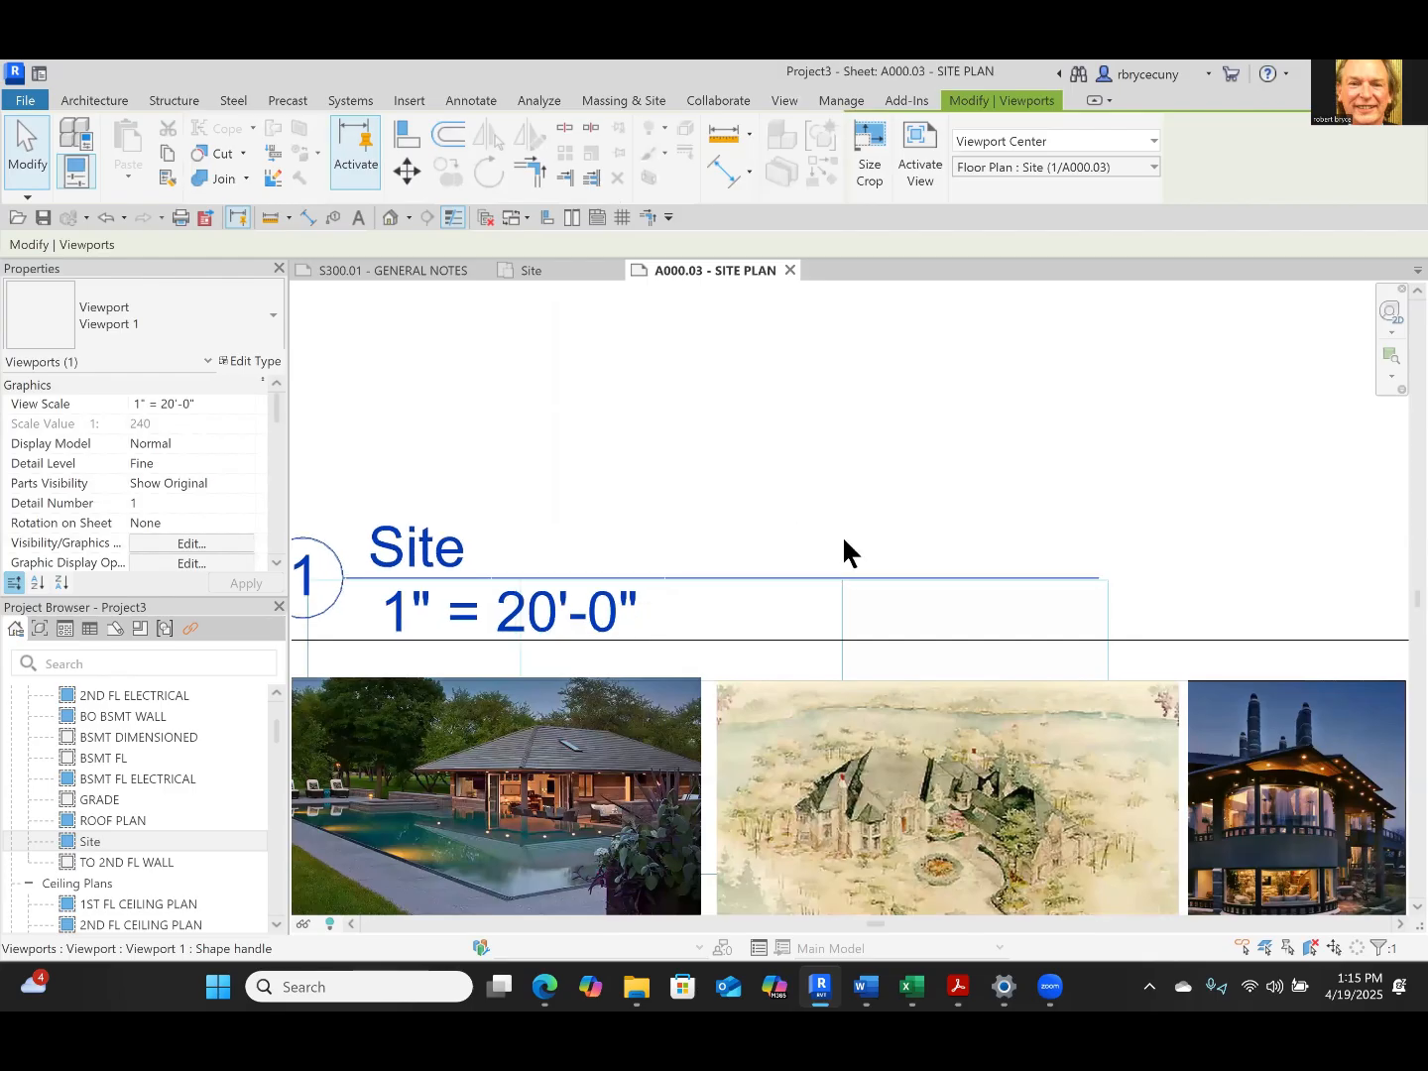
{"action": "scroll", "coordinate": [877, 545], "scroll_direction": "up", "scroll_amount": 1}
{"action": "scroll", "coordinate": [877, 550], "scroll_direction": "up", "scroll_amount": 3}
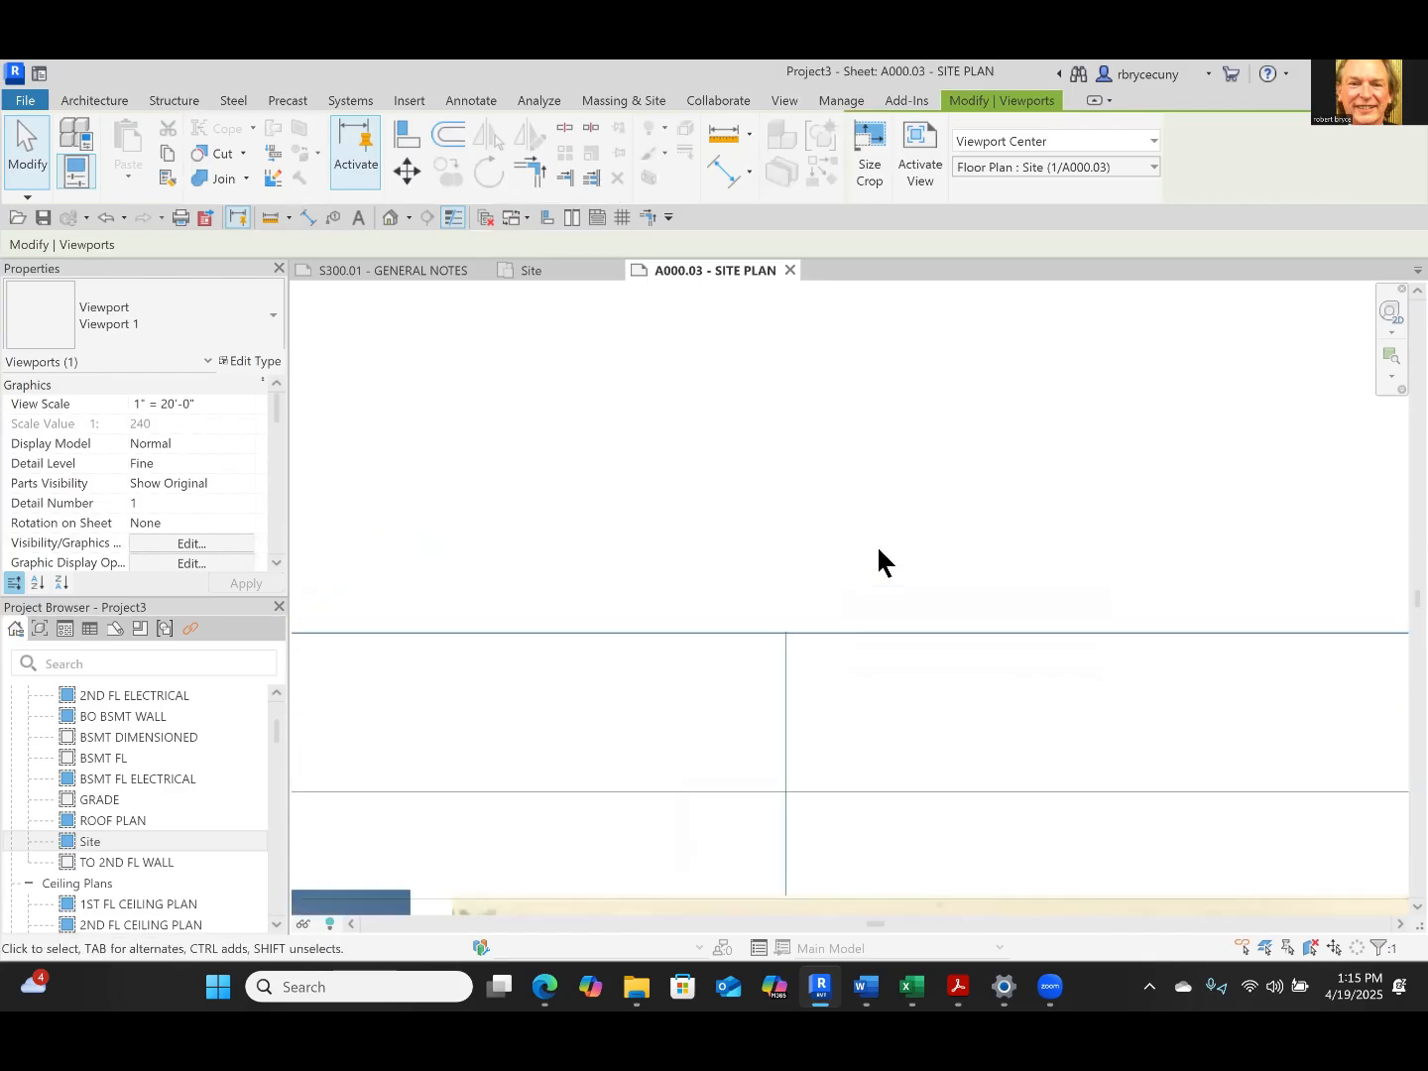
{"action": "scroll", "coordinate": [878, 552], "scroll_direction": "down", "scroll_amount": 3}
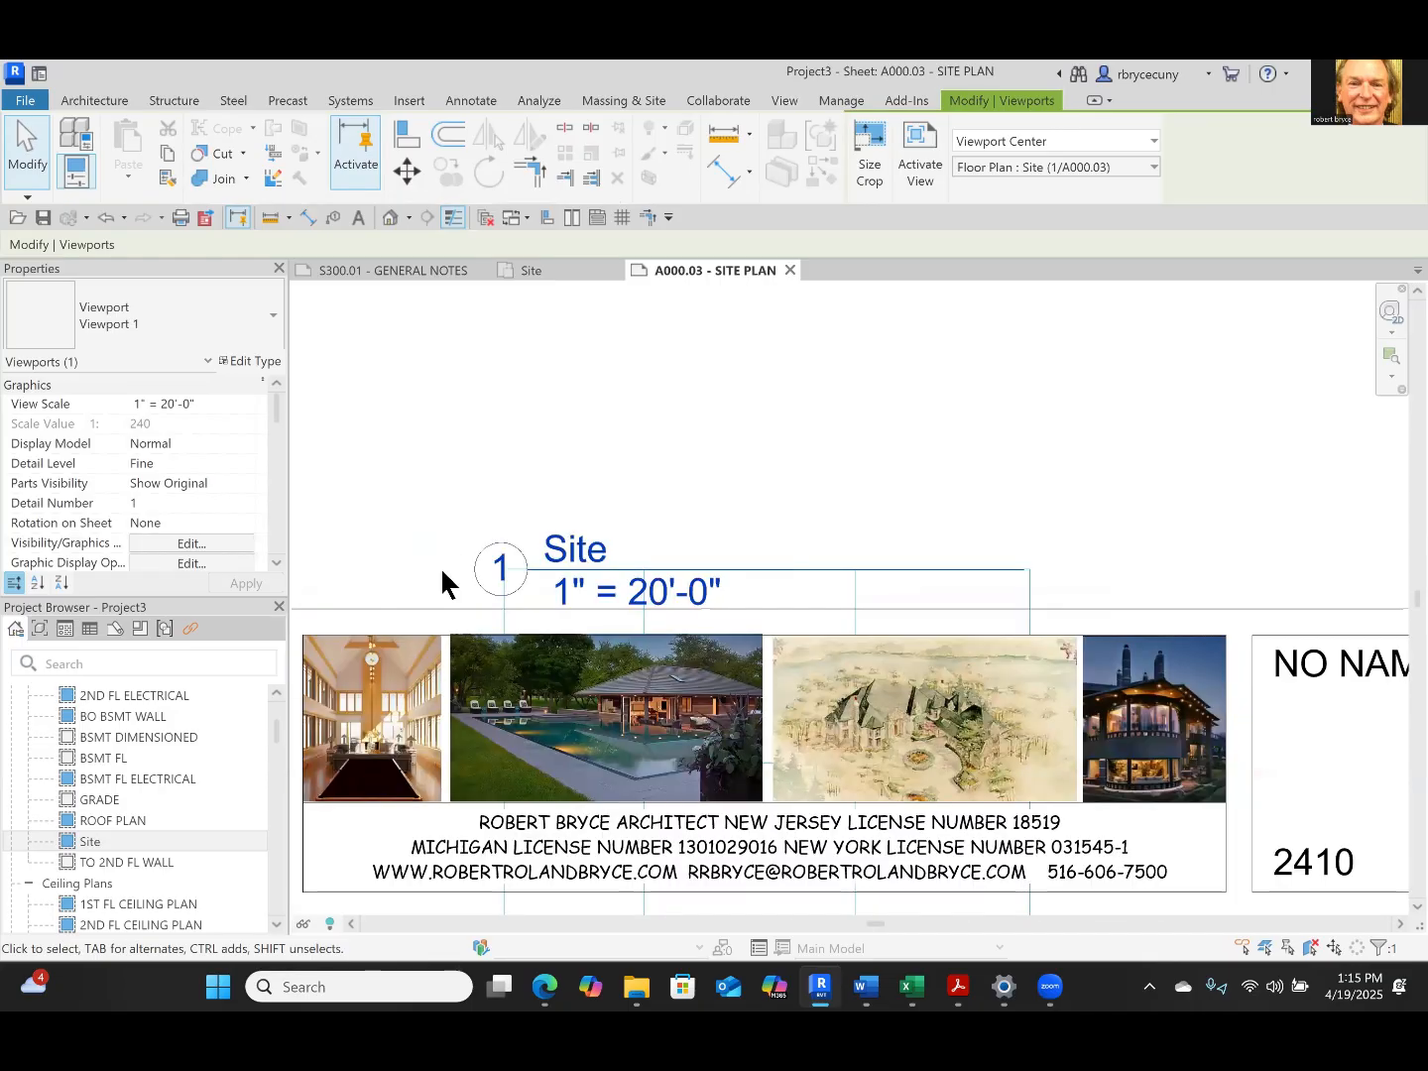
{"action": "scroll", "coordinate": [630, 662], "scroll_direction": "down", "scroll_amount": 1}
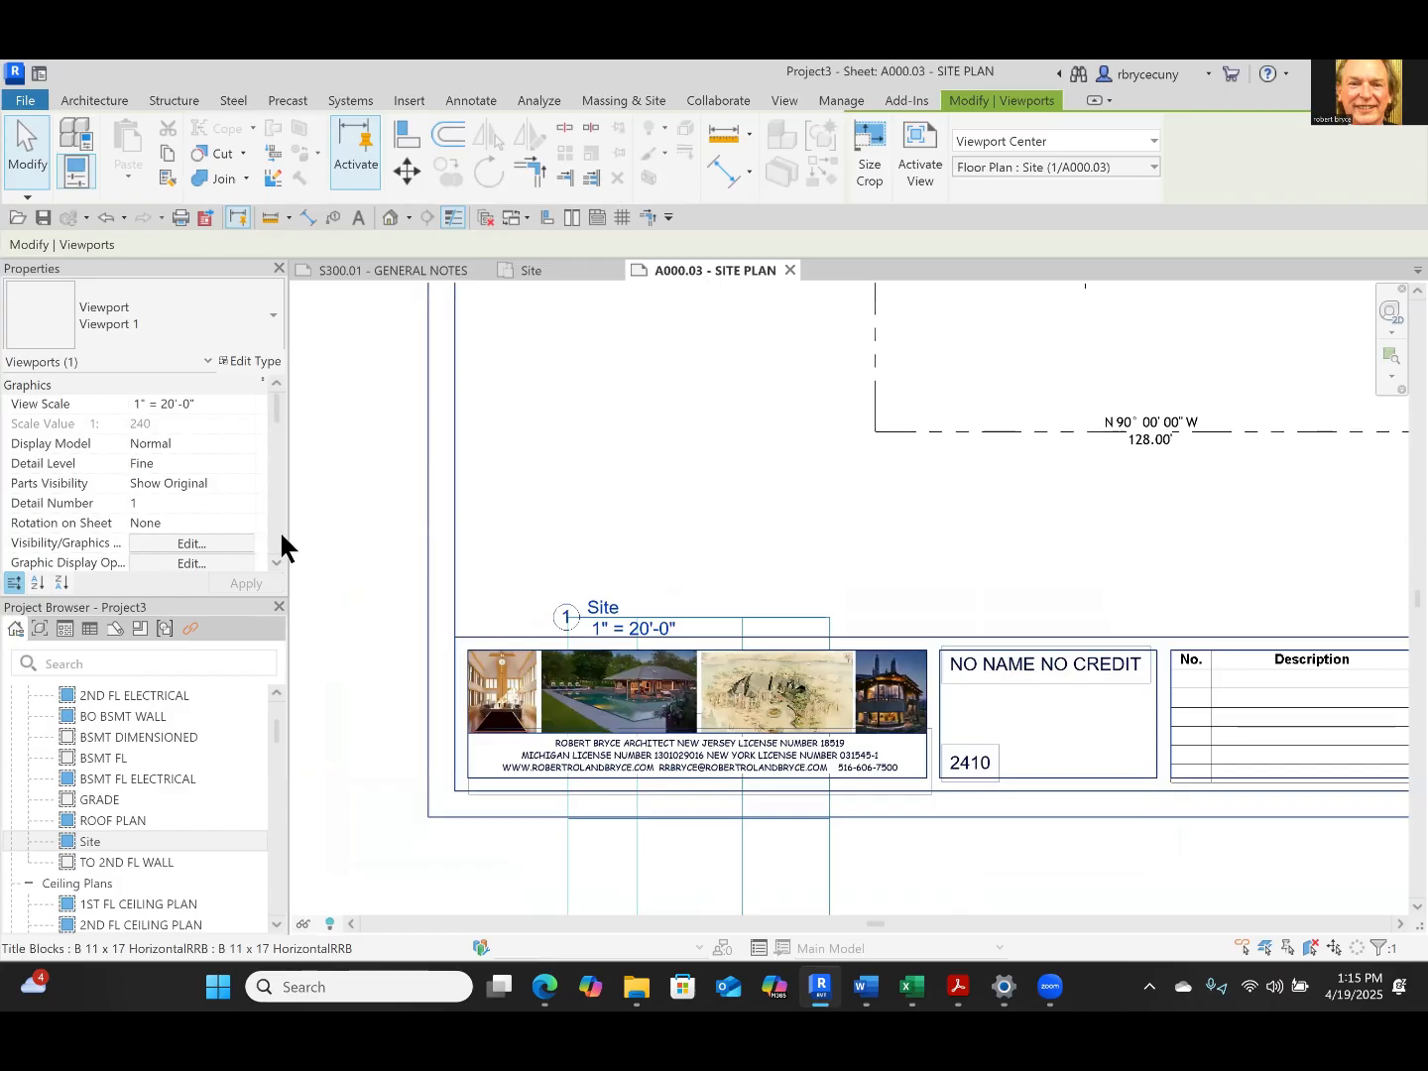
{"action": "scroll", "coordinate": [585, 685], "scroll_direction": "down", "scroll_amount": 3}
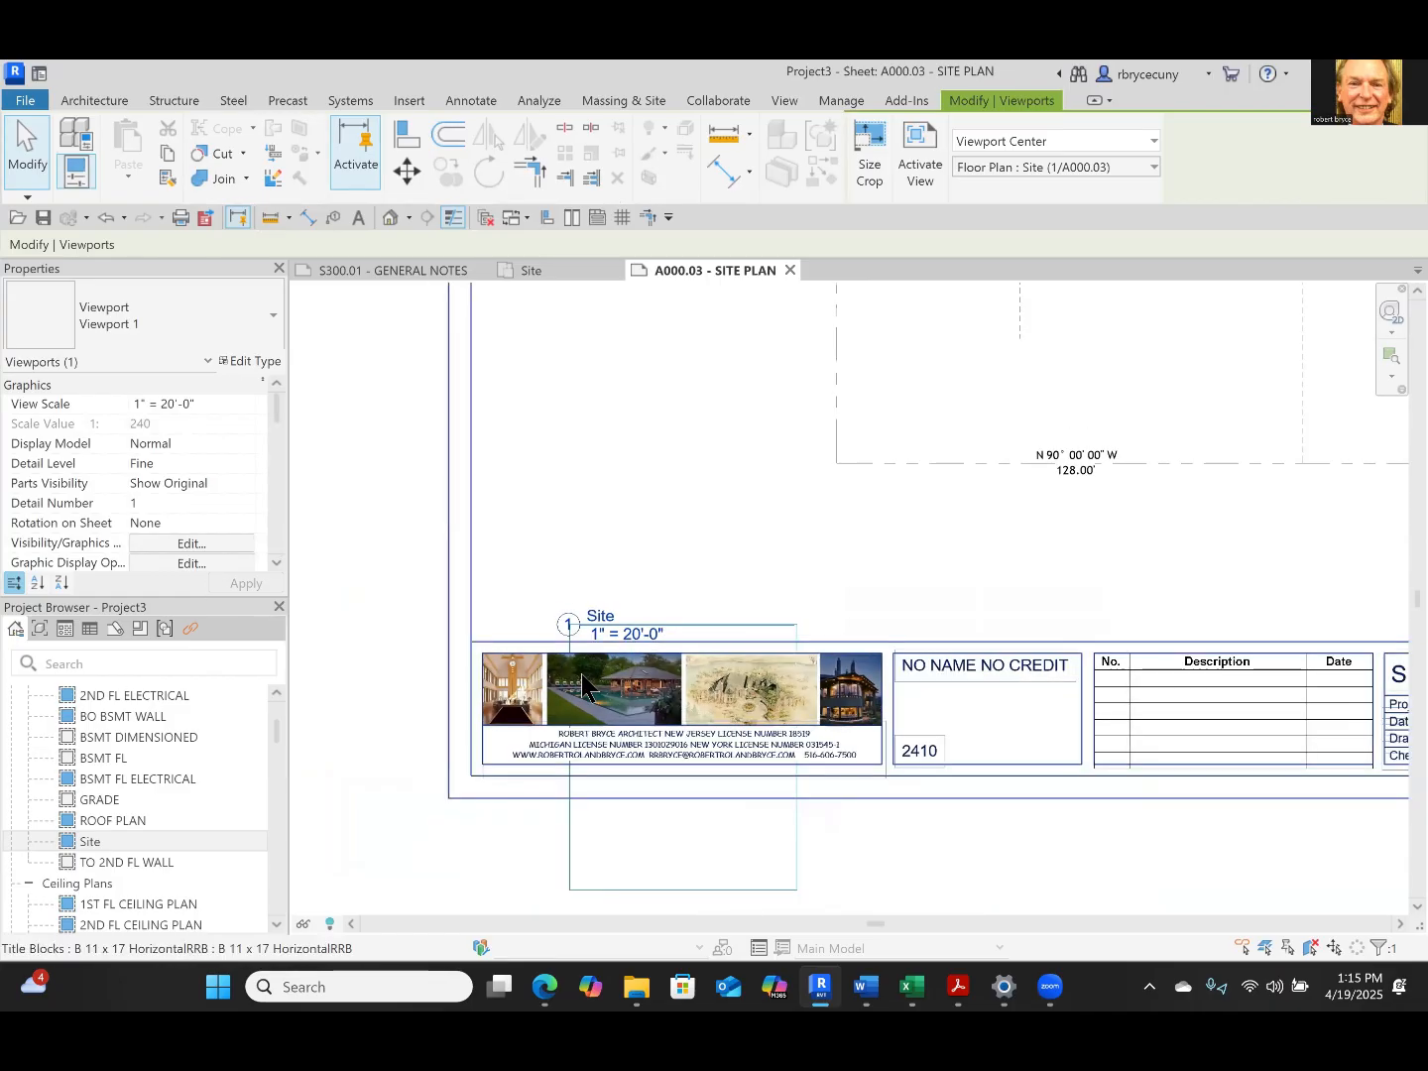
{"action": "scroll", "coordinate": [584, 682], "scroll_direction": "down", "scroll_amount": 1}
{"action": "middle_click_drag", "start_coordinate": [882, 805], "coordinate": [847, 811]}
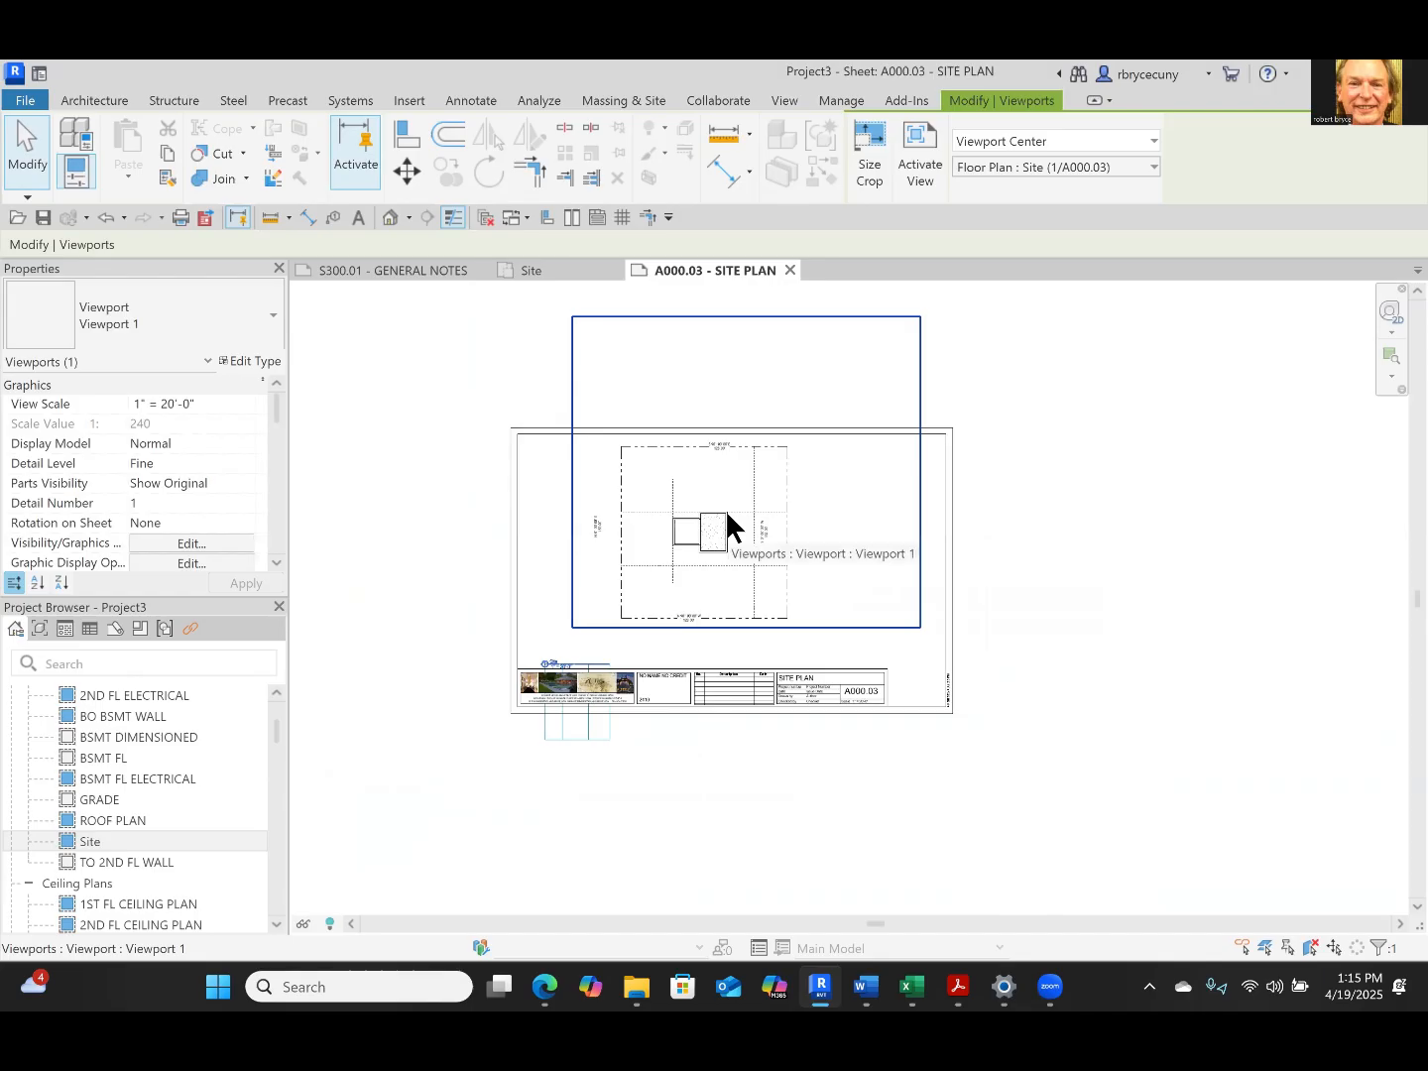
{"action": "scroll", "coordinate": [728, 525], "scroll_direction": "up", "scroll_amount": 2}
{"action": "middle_click_drag", "start_coordinate": [730, 529], "coordinate": [728, 680]}
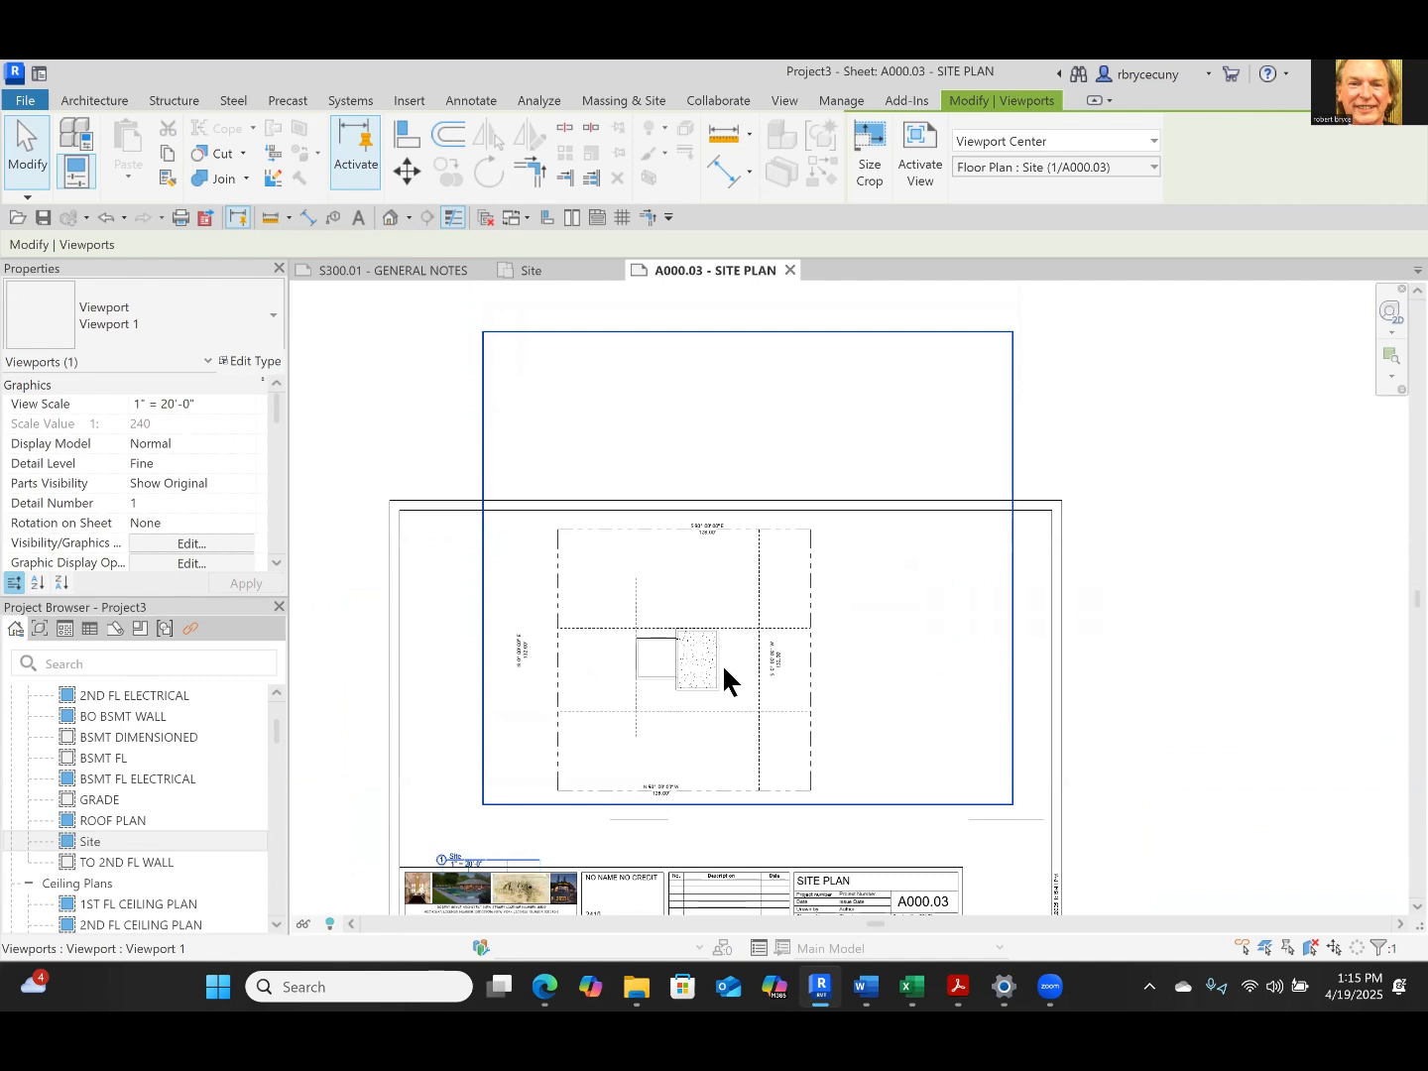
{"action": "key", "text": "Escape"}
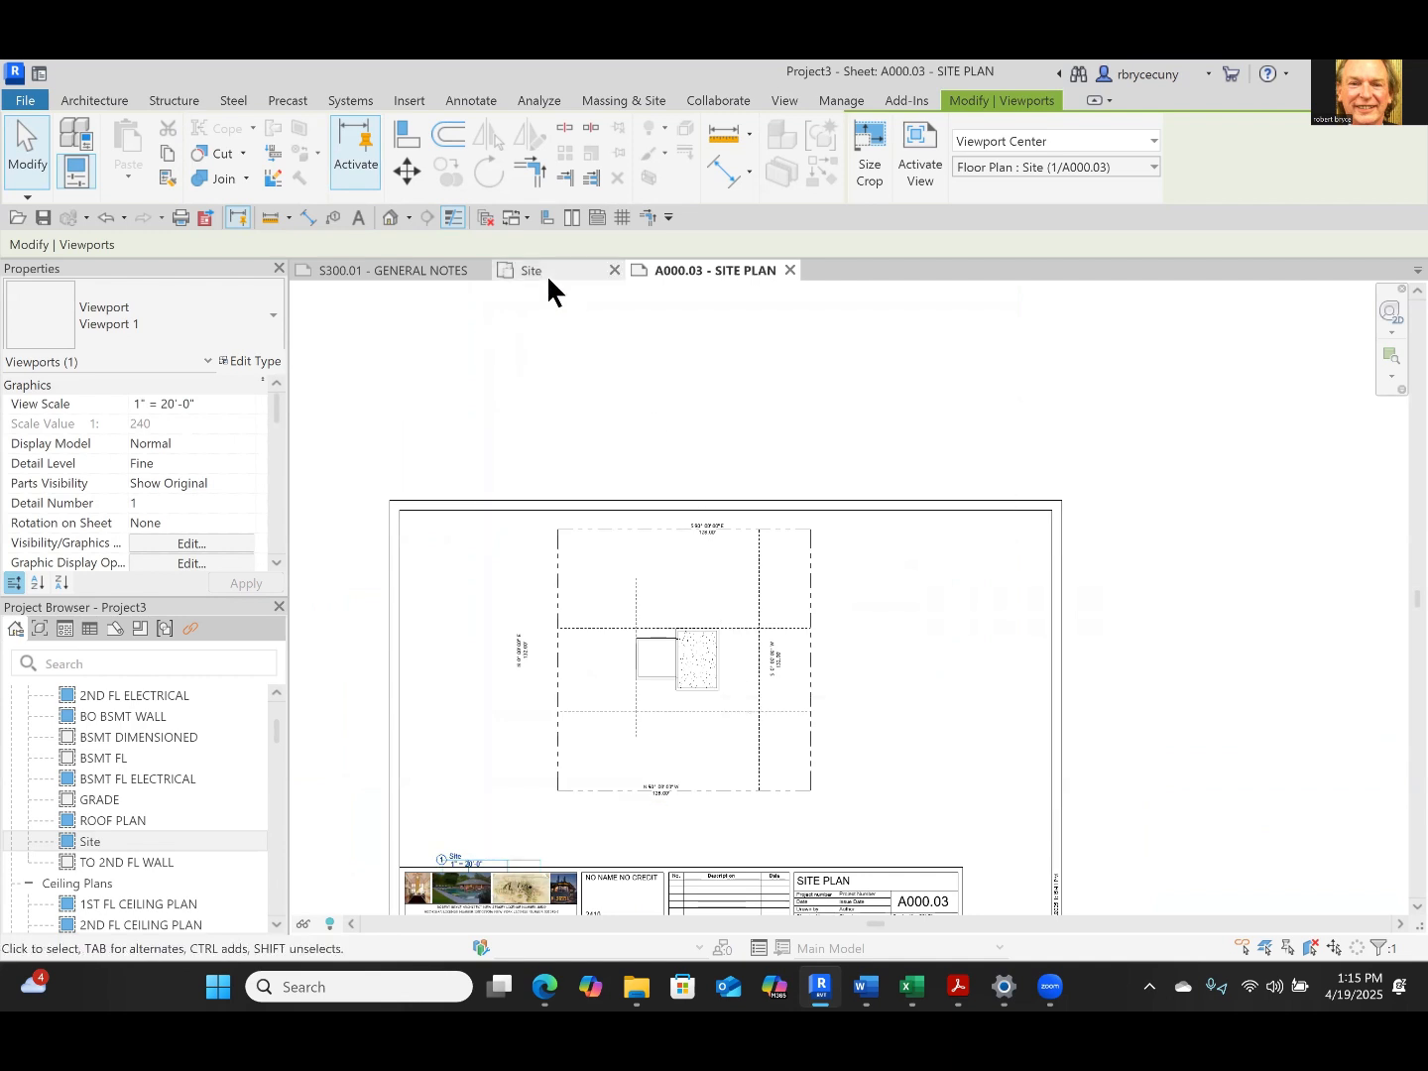
Open the default 3D view to examine the house without terrain, and return to the SITE PLAN sheet
{"action": "left_click", "coordinate": [390, 220]}
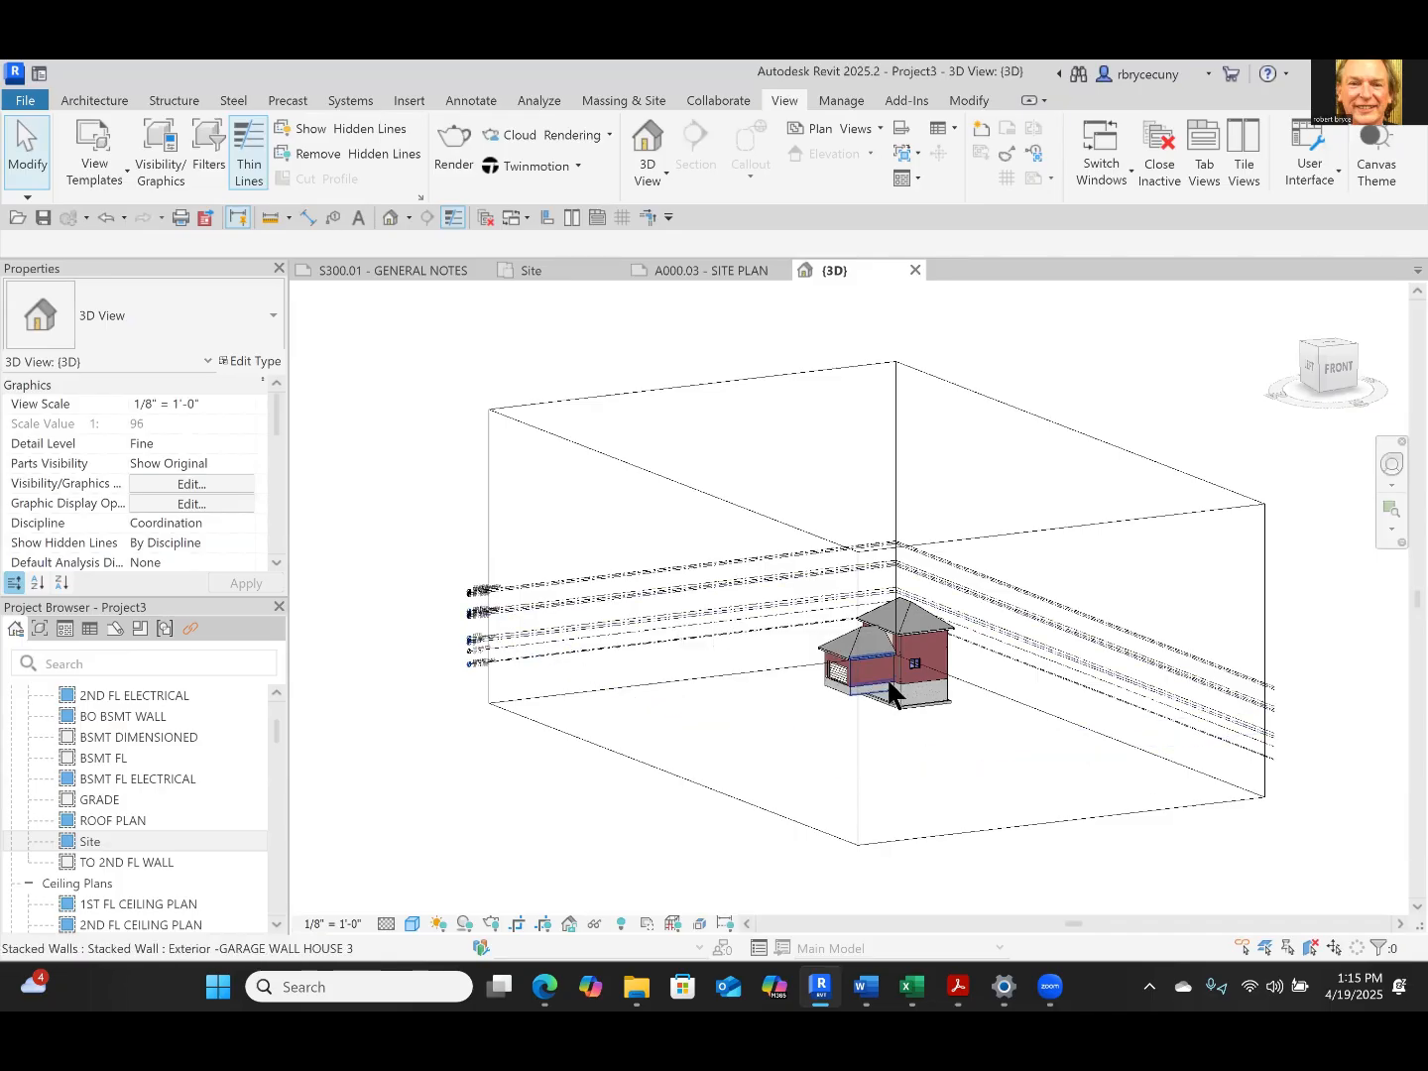
{"action": "scroll", "coordinate": [892, 679], "scroll_direction": "up", "scroll_amount": 4}
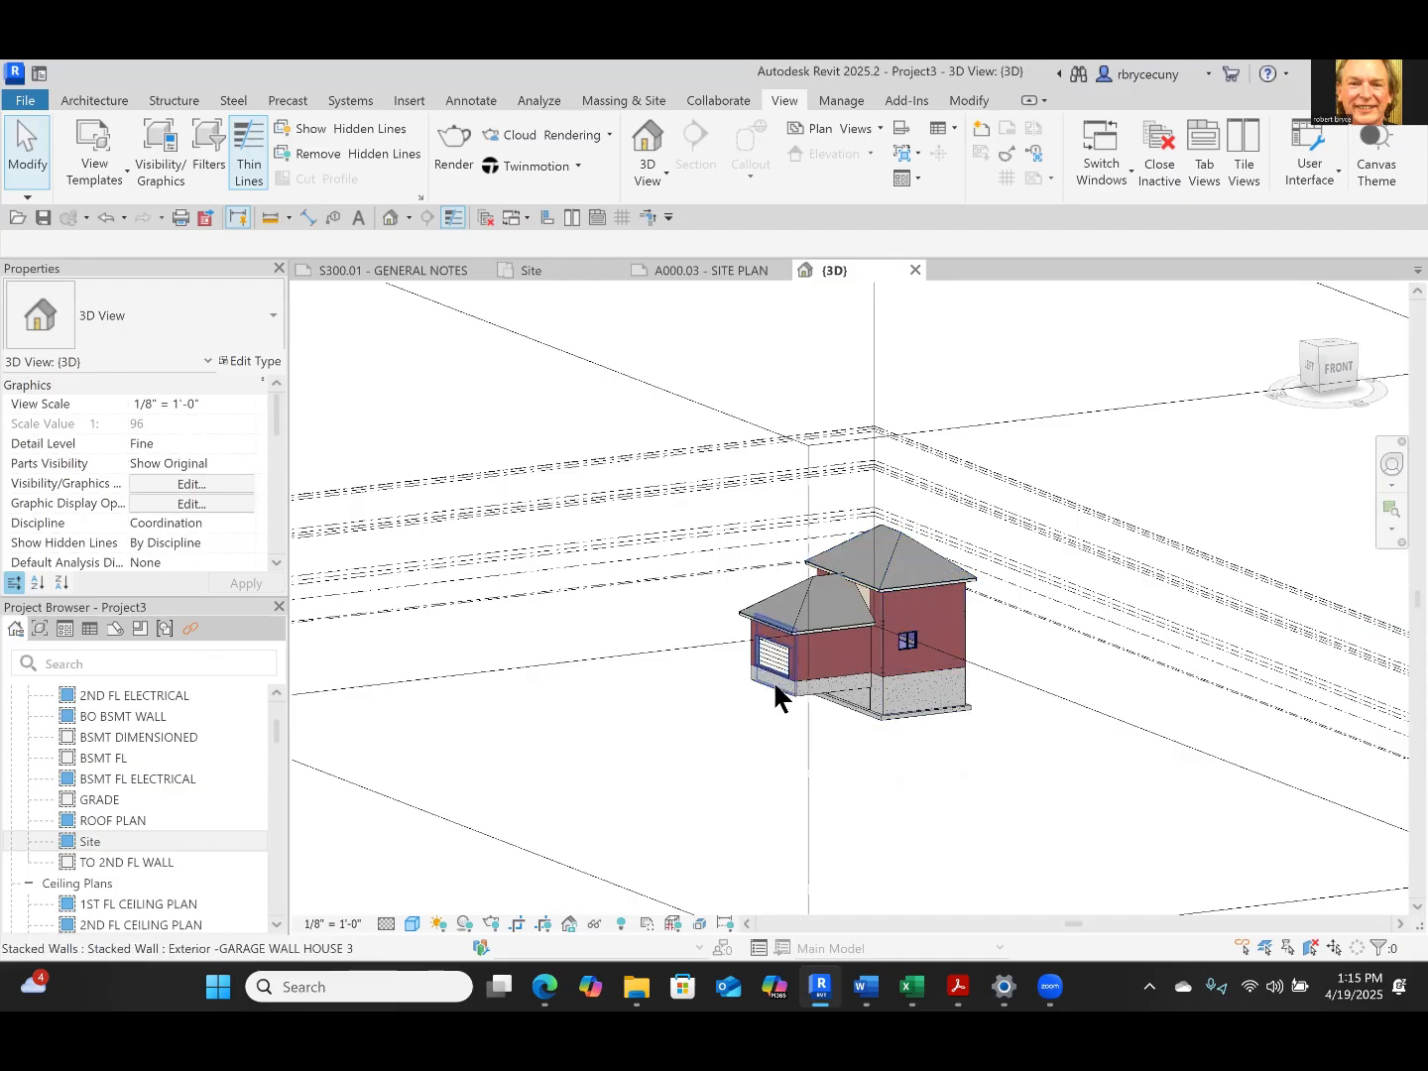
{"action": "left_click", "coordinate": [716, 279]}
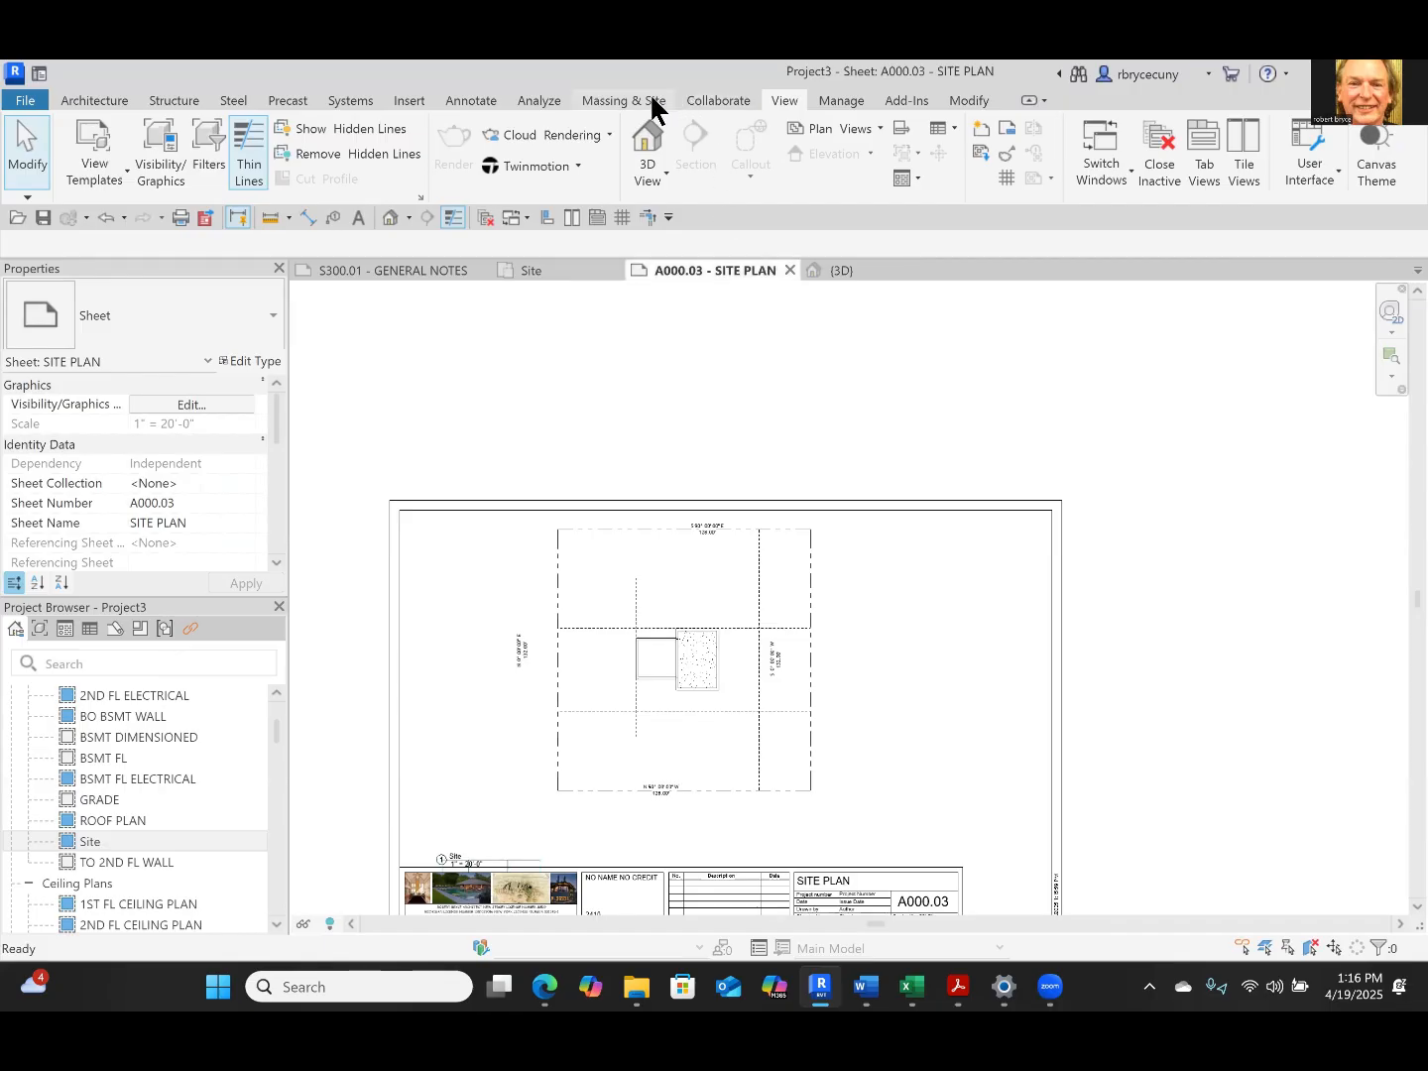
Activate the Site viewport on the SITE PLAN sheet so site elements can be modelled in it
{"action": "left_click", "coordinate": [625, 101]}
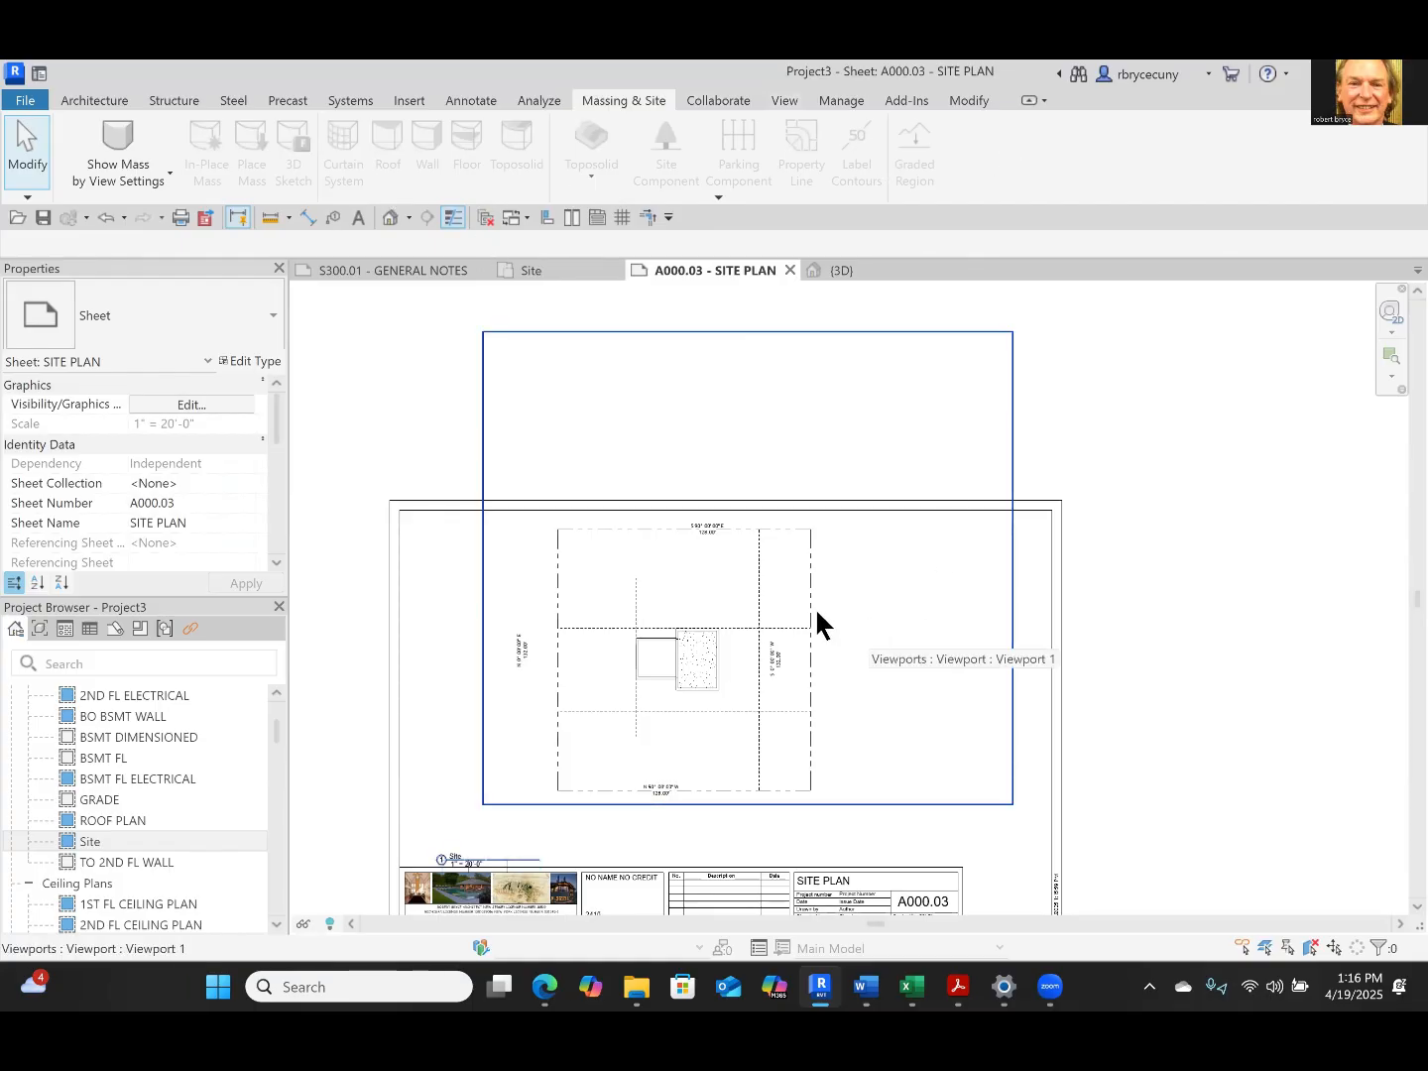
{"action": "middle_click_drag", "start_coordinate": [930, 646], "coordinate": [1022, 576]}
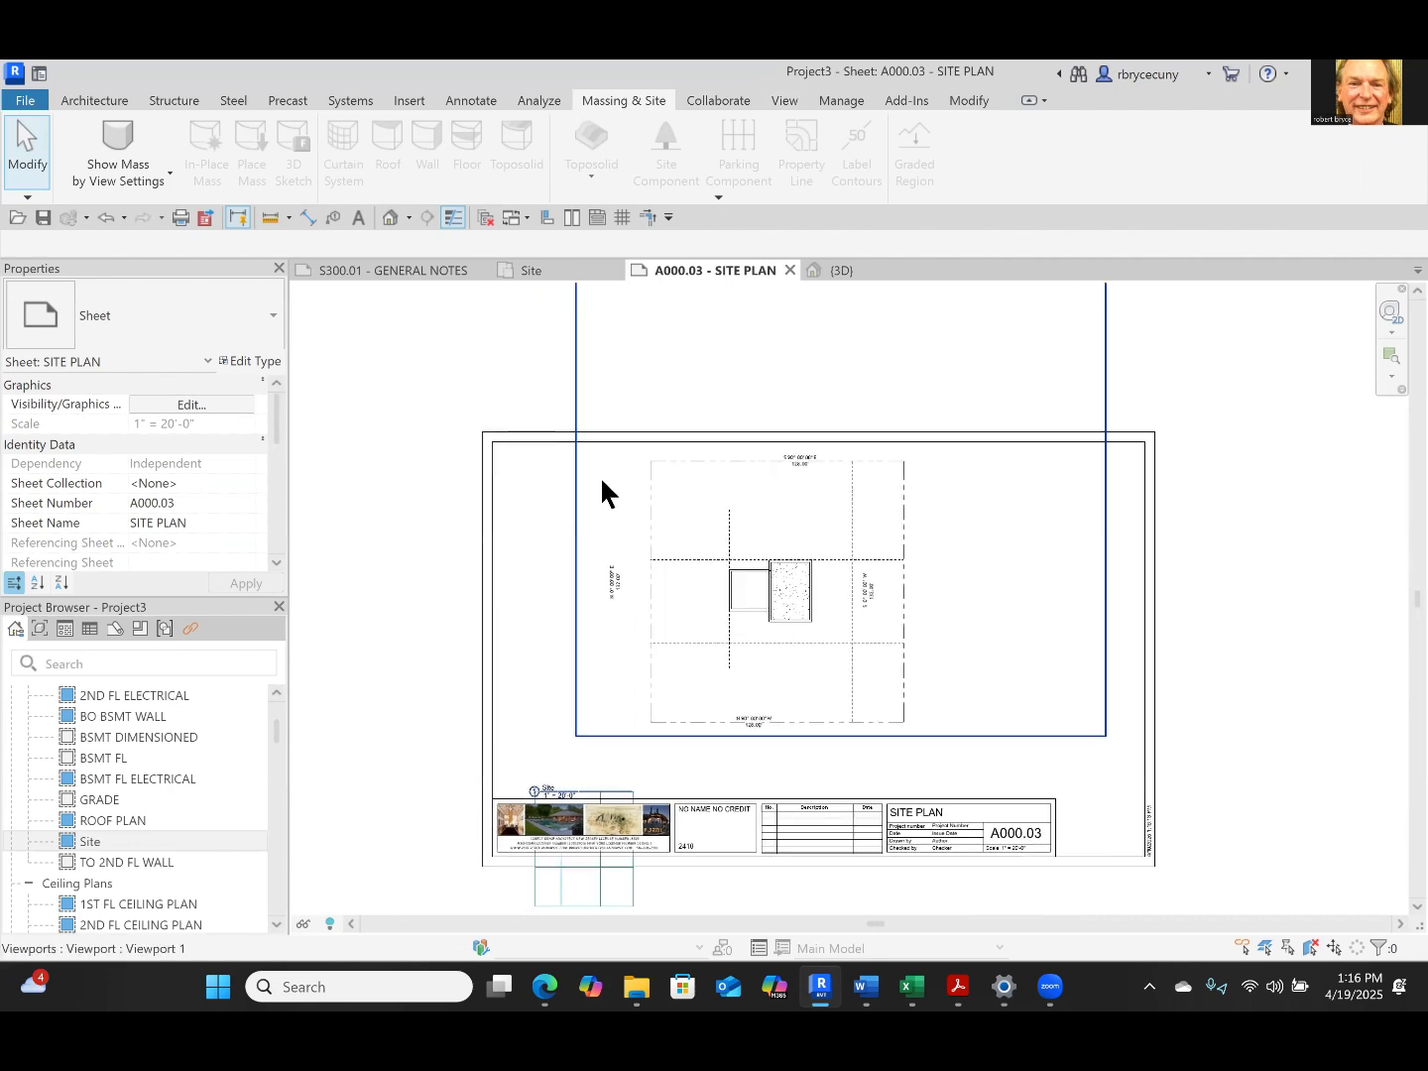
{"action": "right_click", "coordinate": [970, 568]}
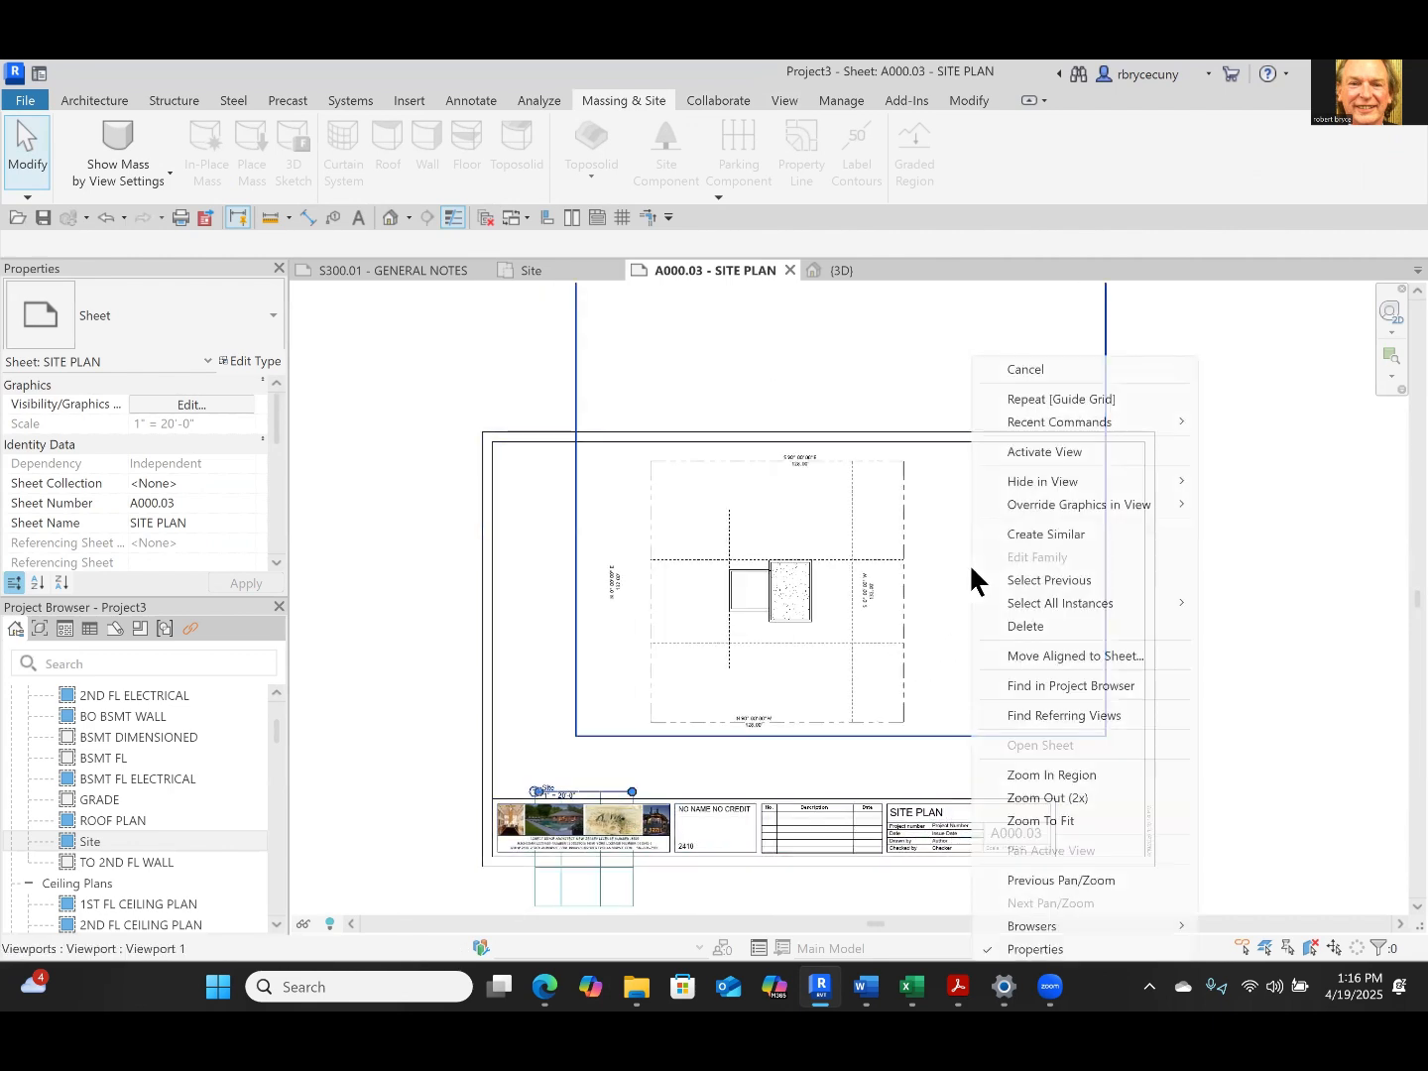
{"action": "left_click", "coordinate": [1025, 448]}
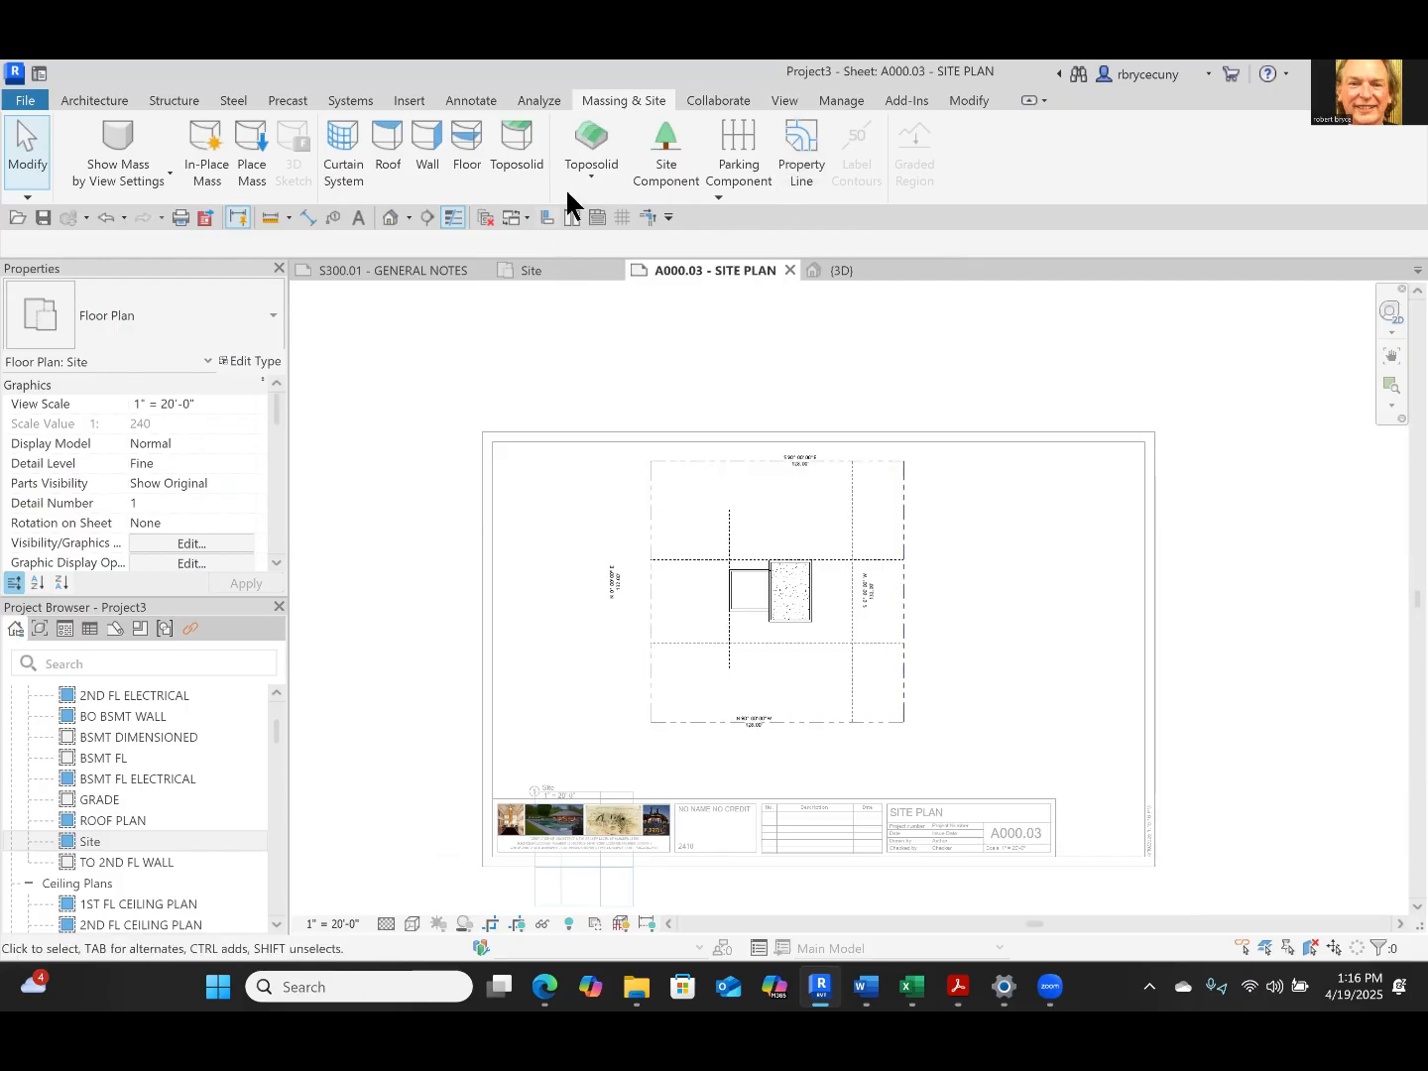
Create a Toposolid 1 terrain on level GRADE by tracing straight boundary lines along all four sides of the rectangular property line
{"action": "left_click", "coordinate": [593, 144]}
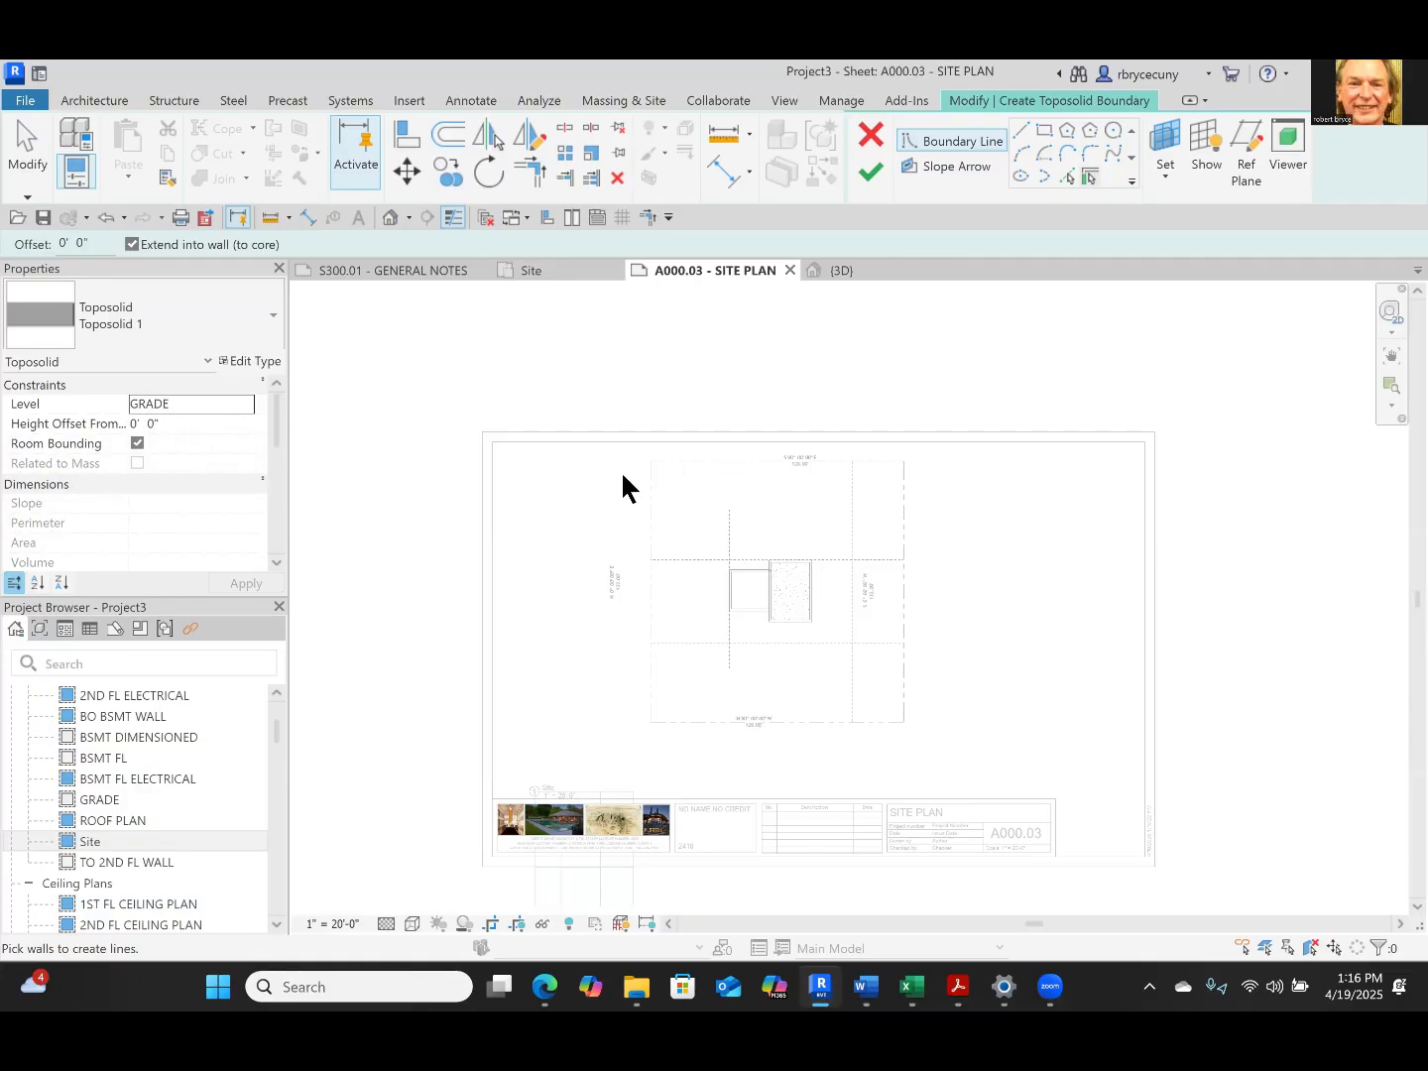
{"action": "left_click", "coordinate": [1021, 130]}
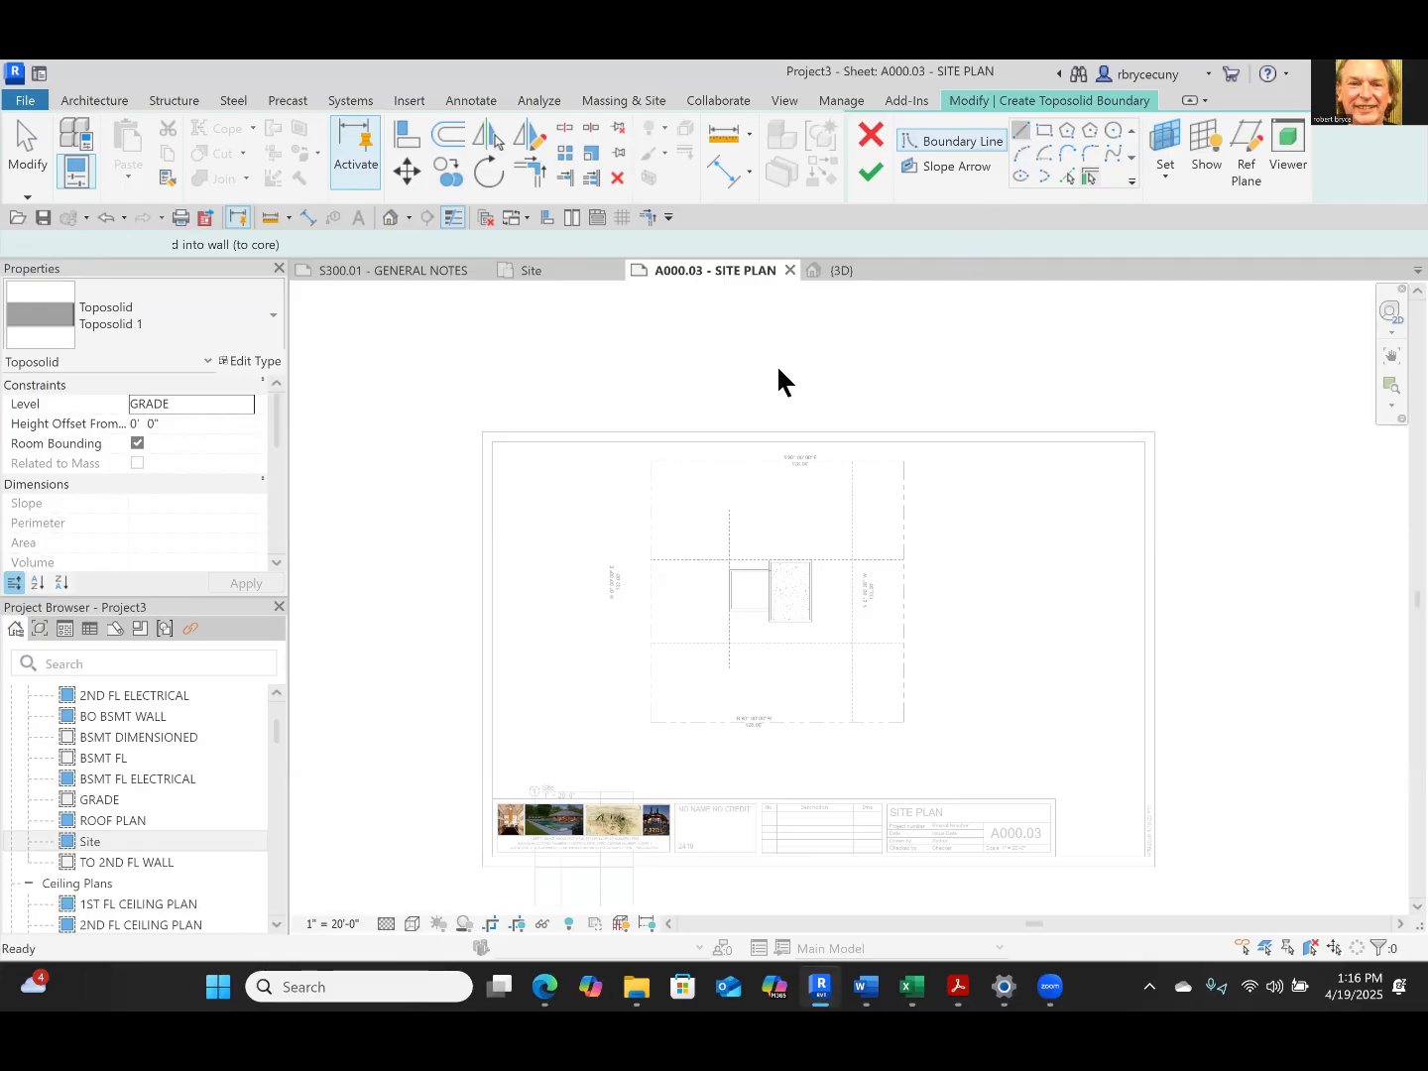
{"action": "left_click", "coordinate": [904, 461]}
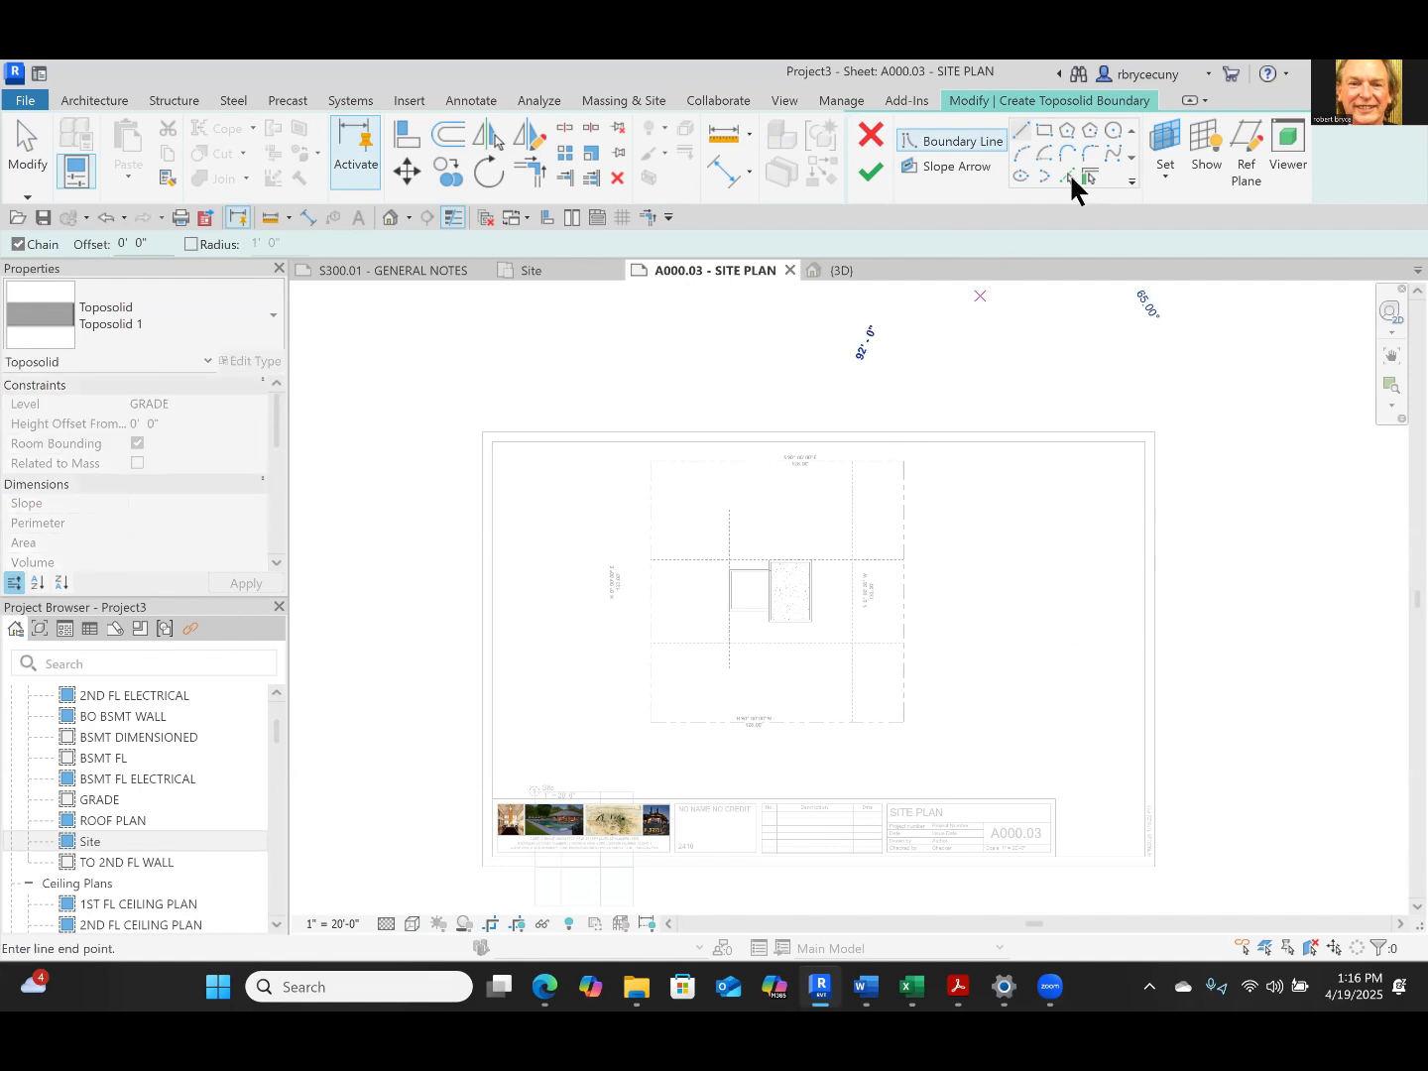
{"action": "left_click", "coordinate": [904, 721]}
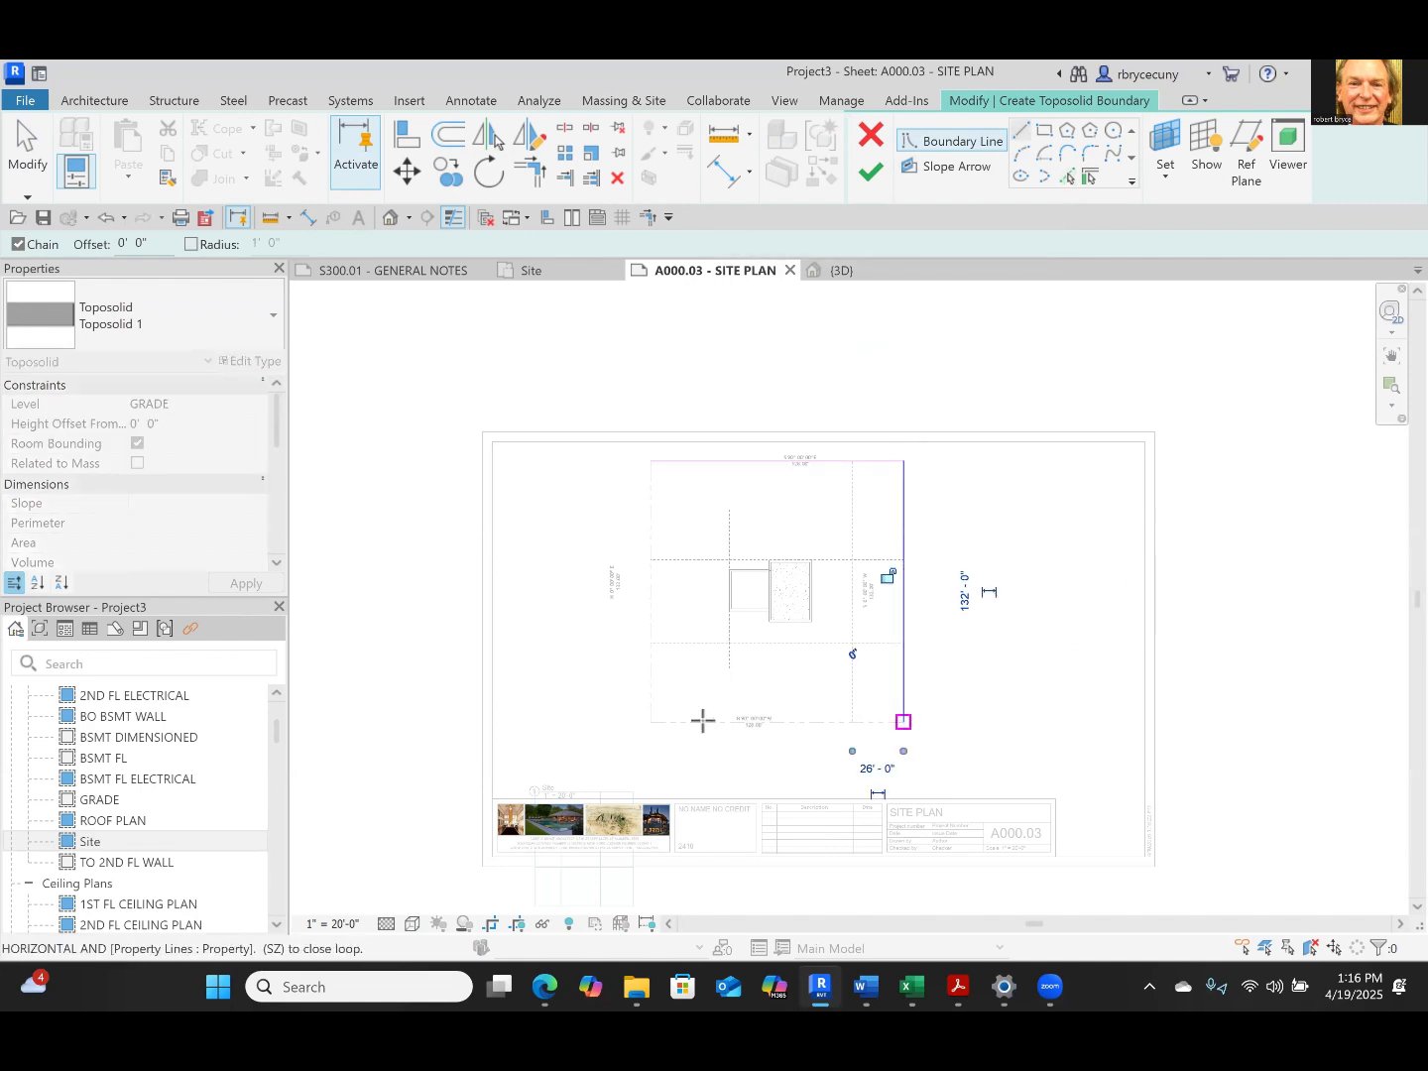
{"action": "left_click", "coordinate": [651, 721]}
{"action": "left_click", "coordinate": [651, 461]}
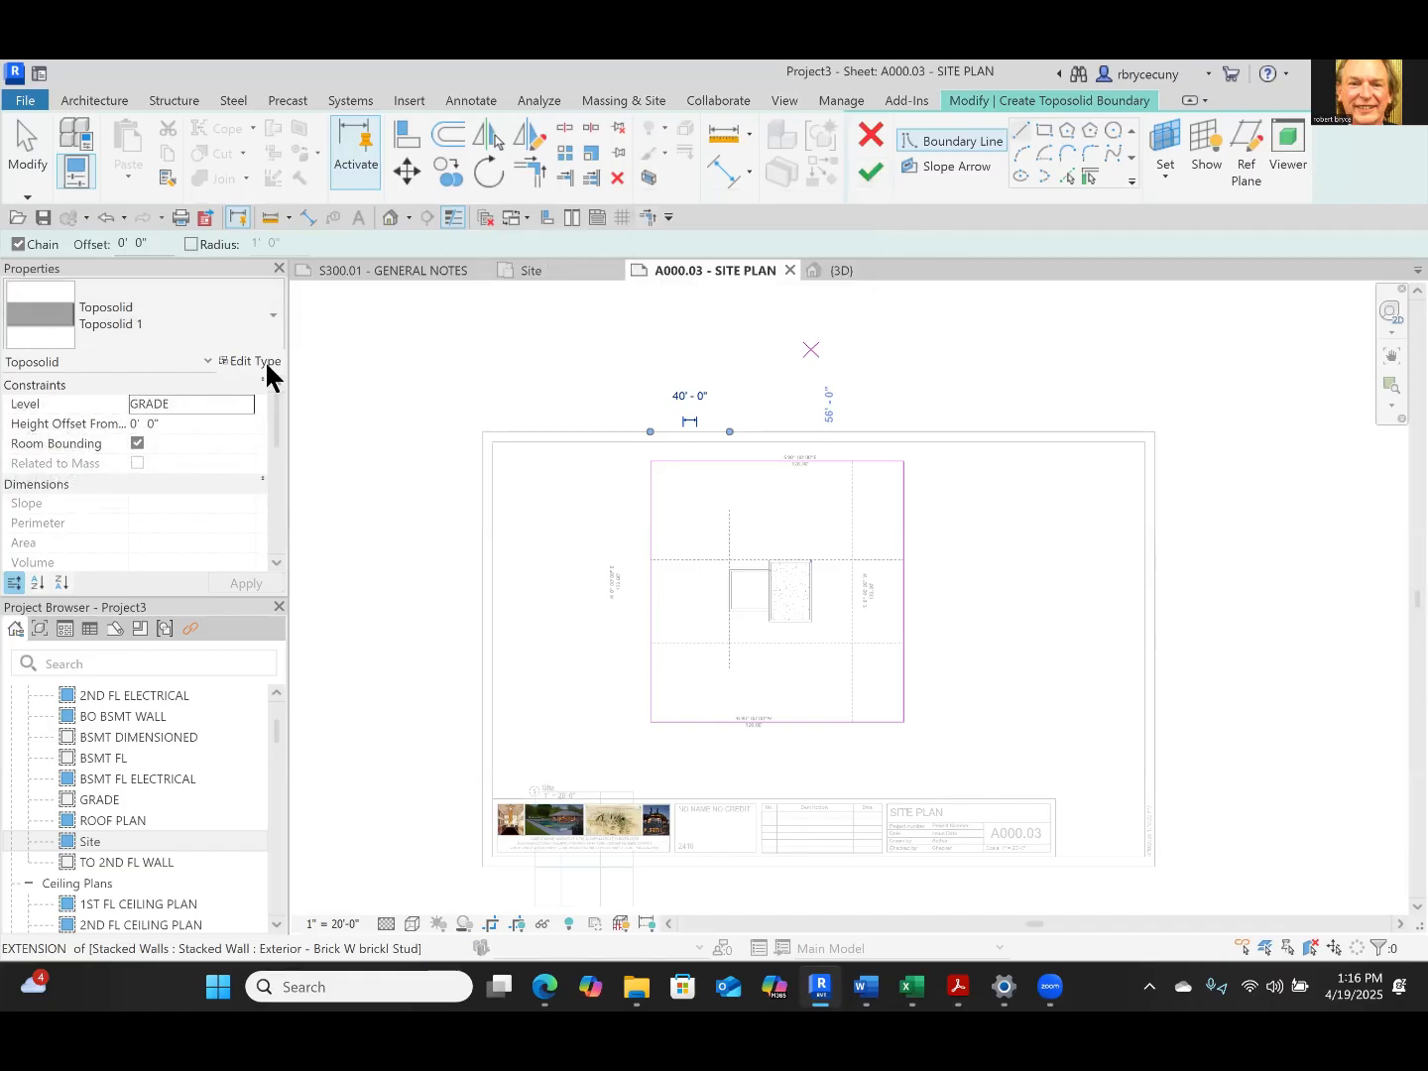
{"action": "left_click", "coordinate": [865, 176]}
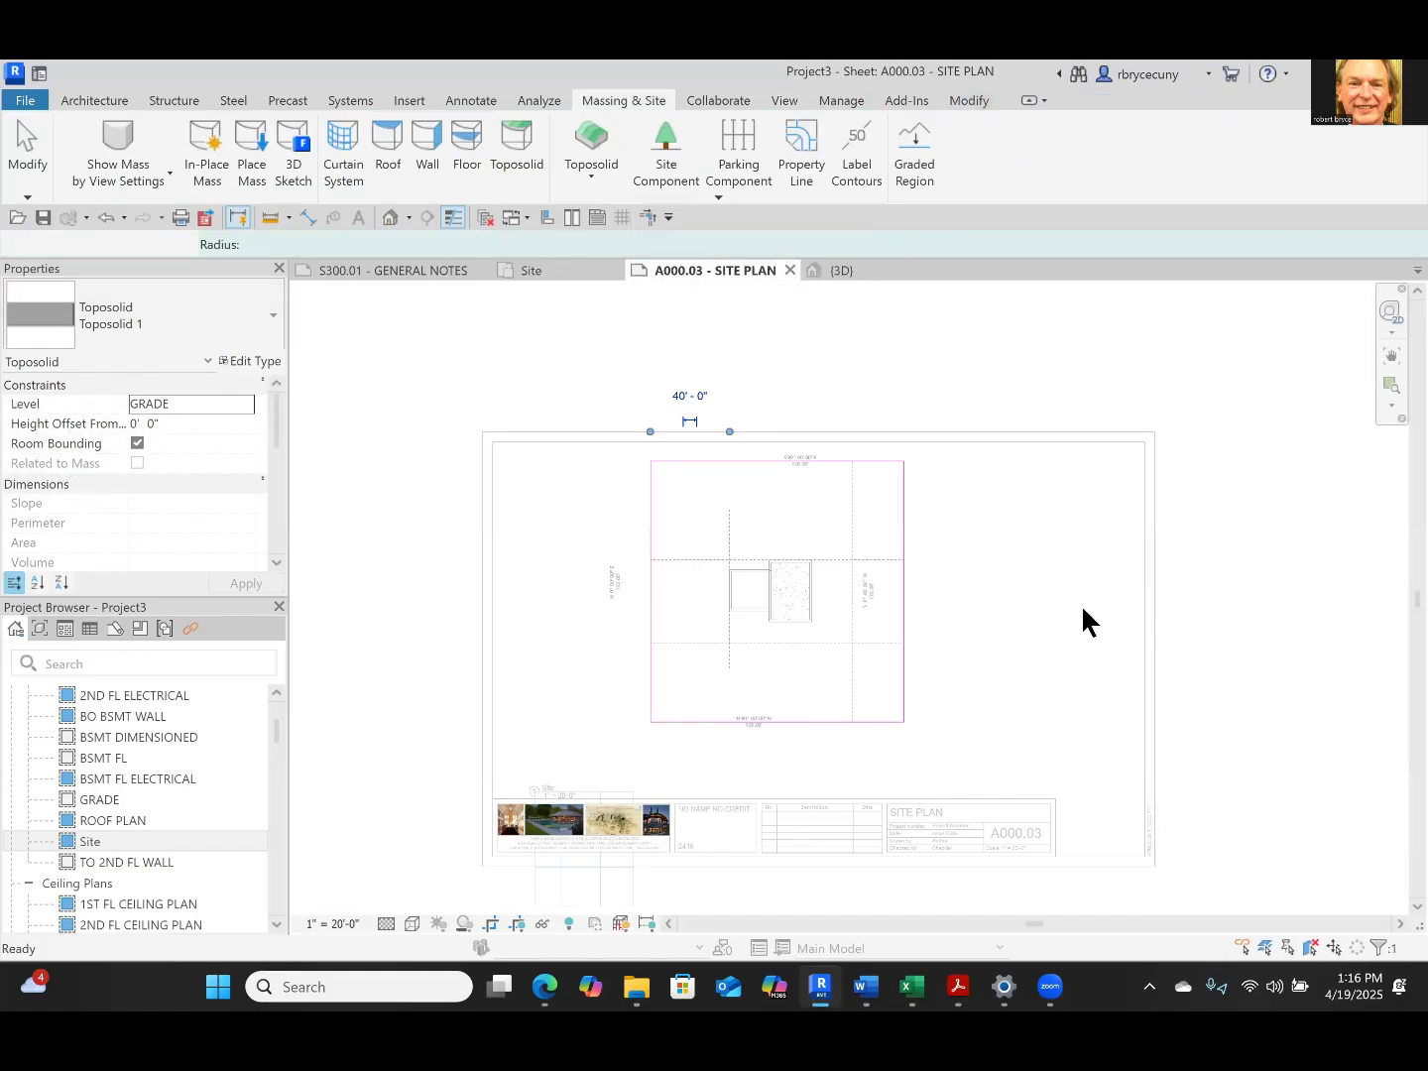
In the default 3D view, assign the GRASS material to the structure layer of the toposolid's type
{"action": "left_click", "coordinate": [843, 266]}
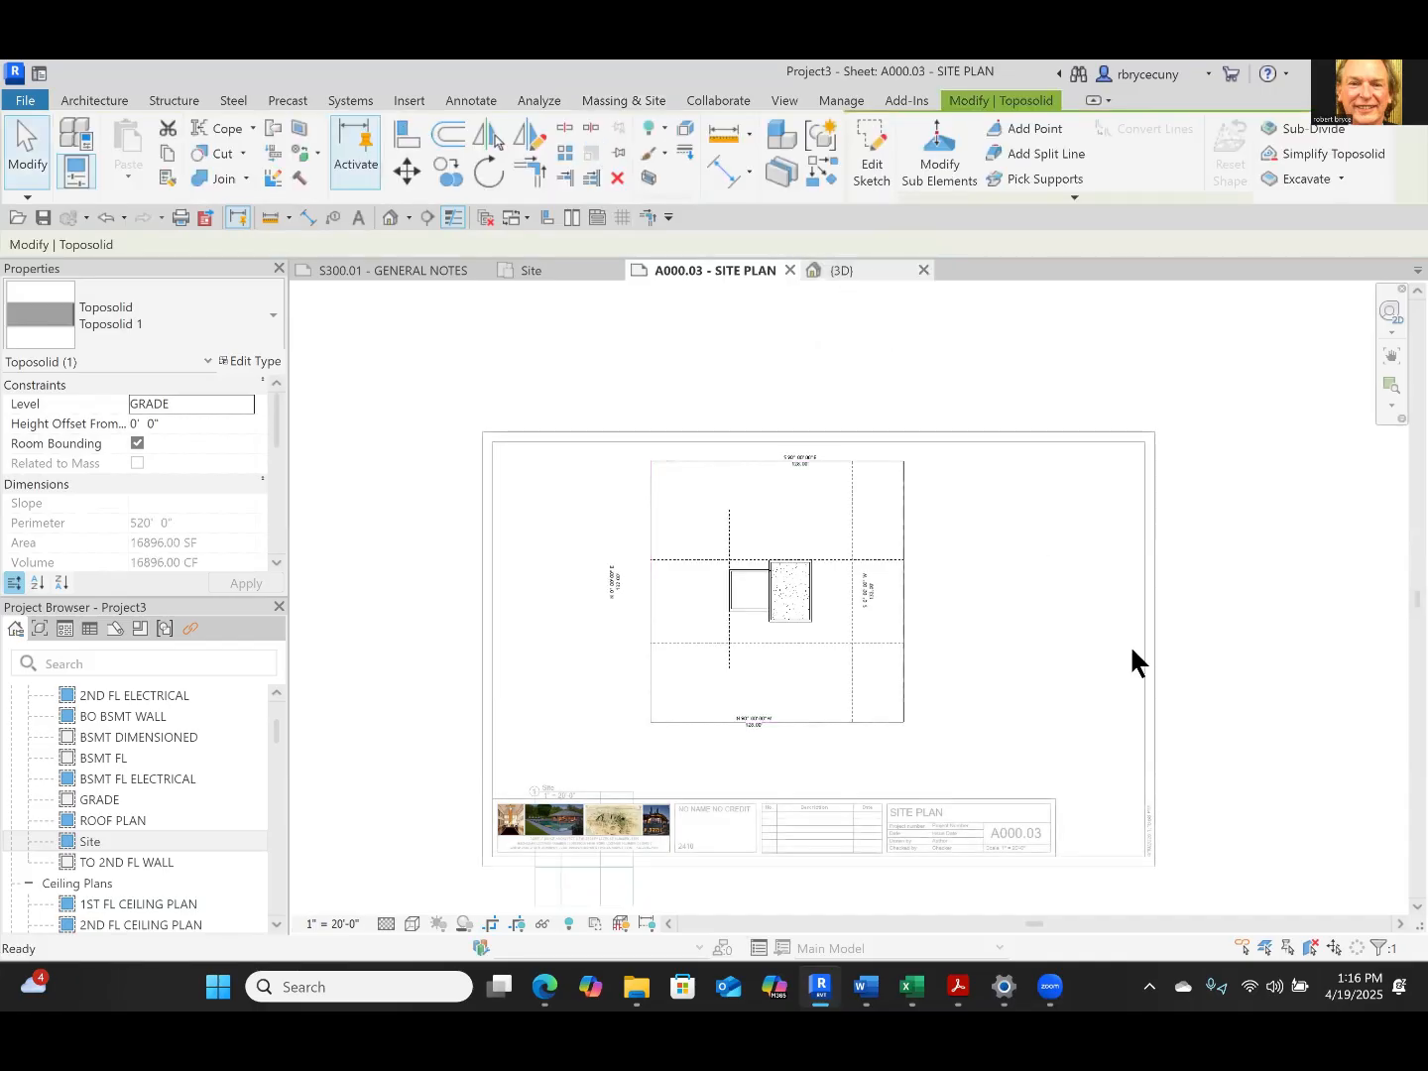
{"action": "left_click", "coordinate": [1052, 835]}
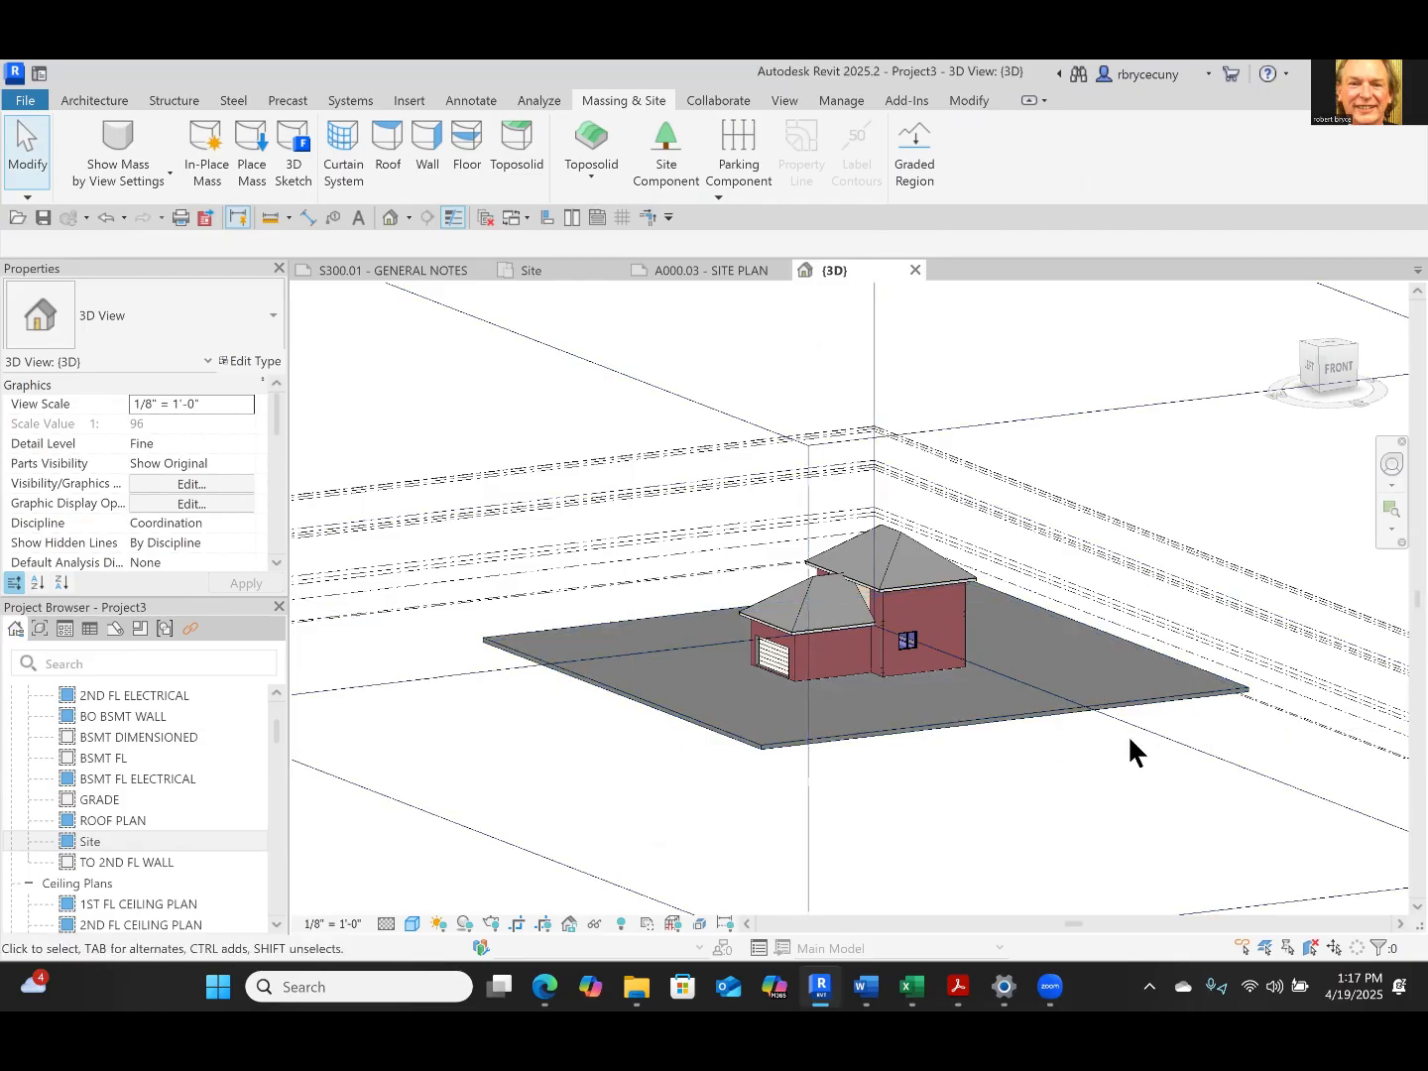
{"action": "left_click", "coordinate": [654, 706]}
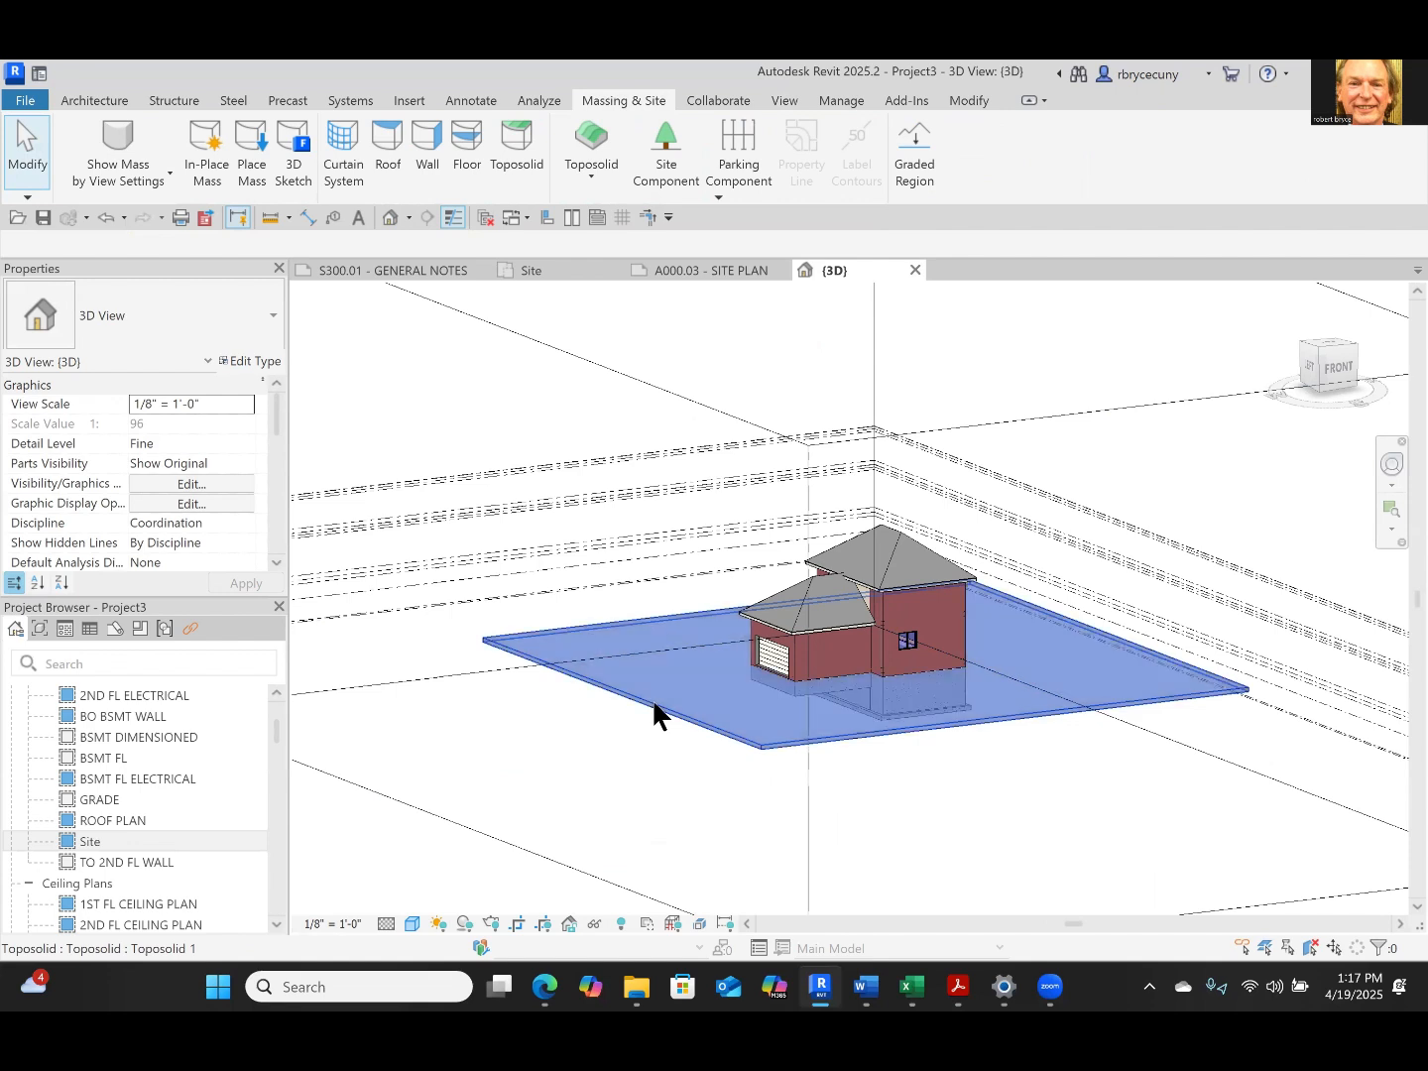
{"action": "left_click", "coordinate": [272, 363]}
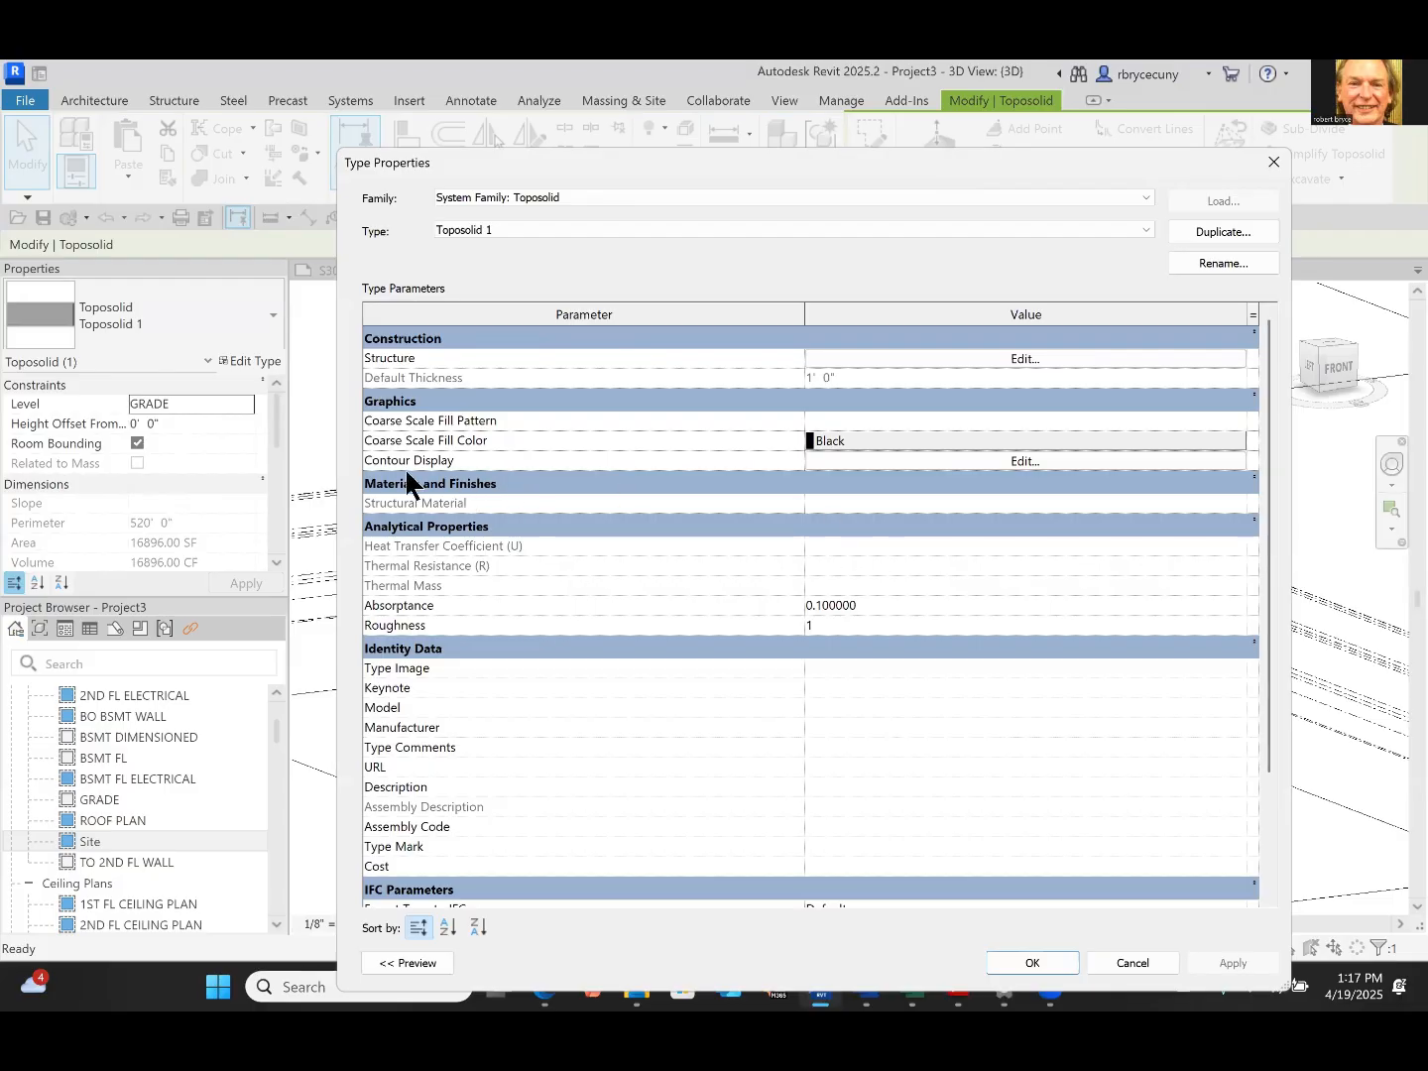
{"action": "left_click", "coordinate": [846, 358]}
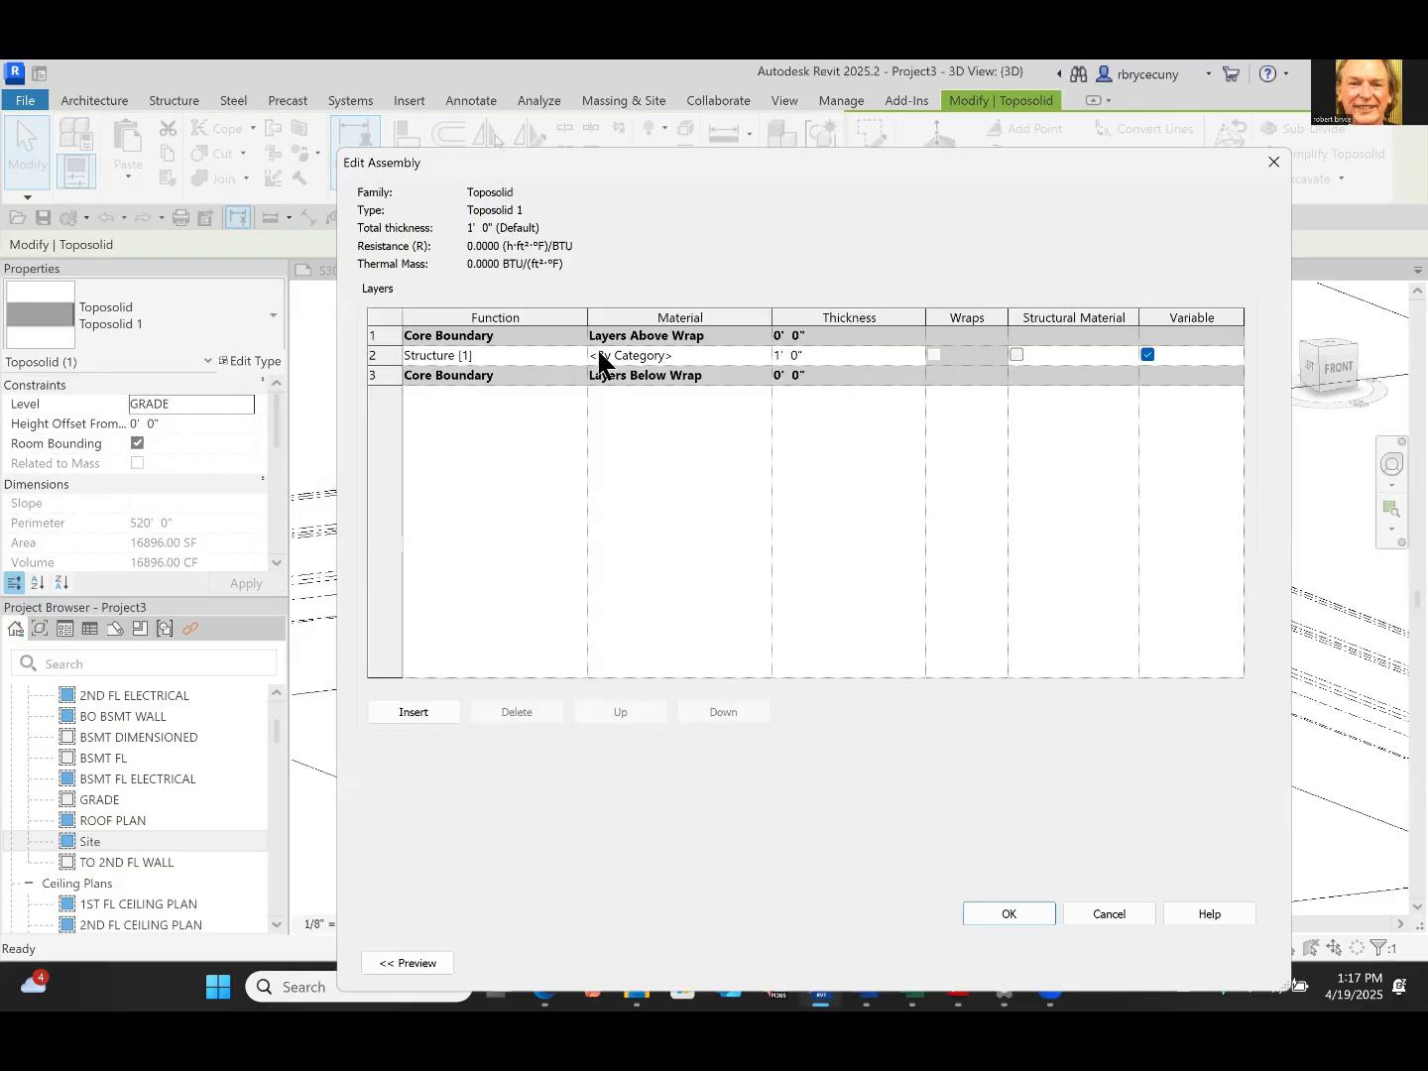
{"action": "left_click", "coordinate": [681, 358]}
{"action": "left_click", "coordinate": [766, 355]}
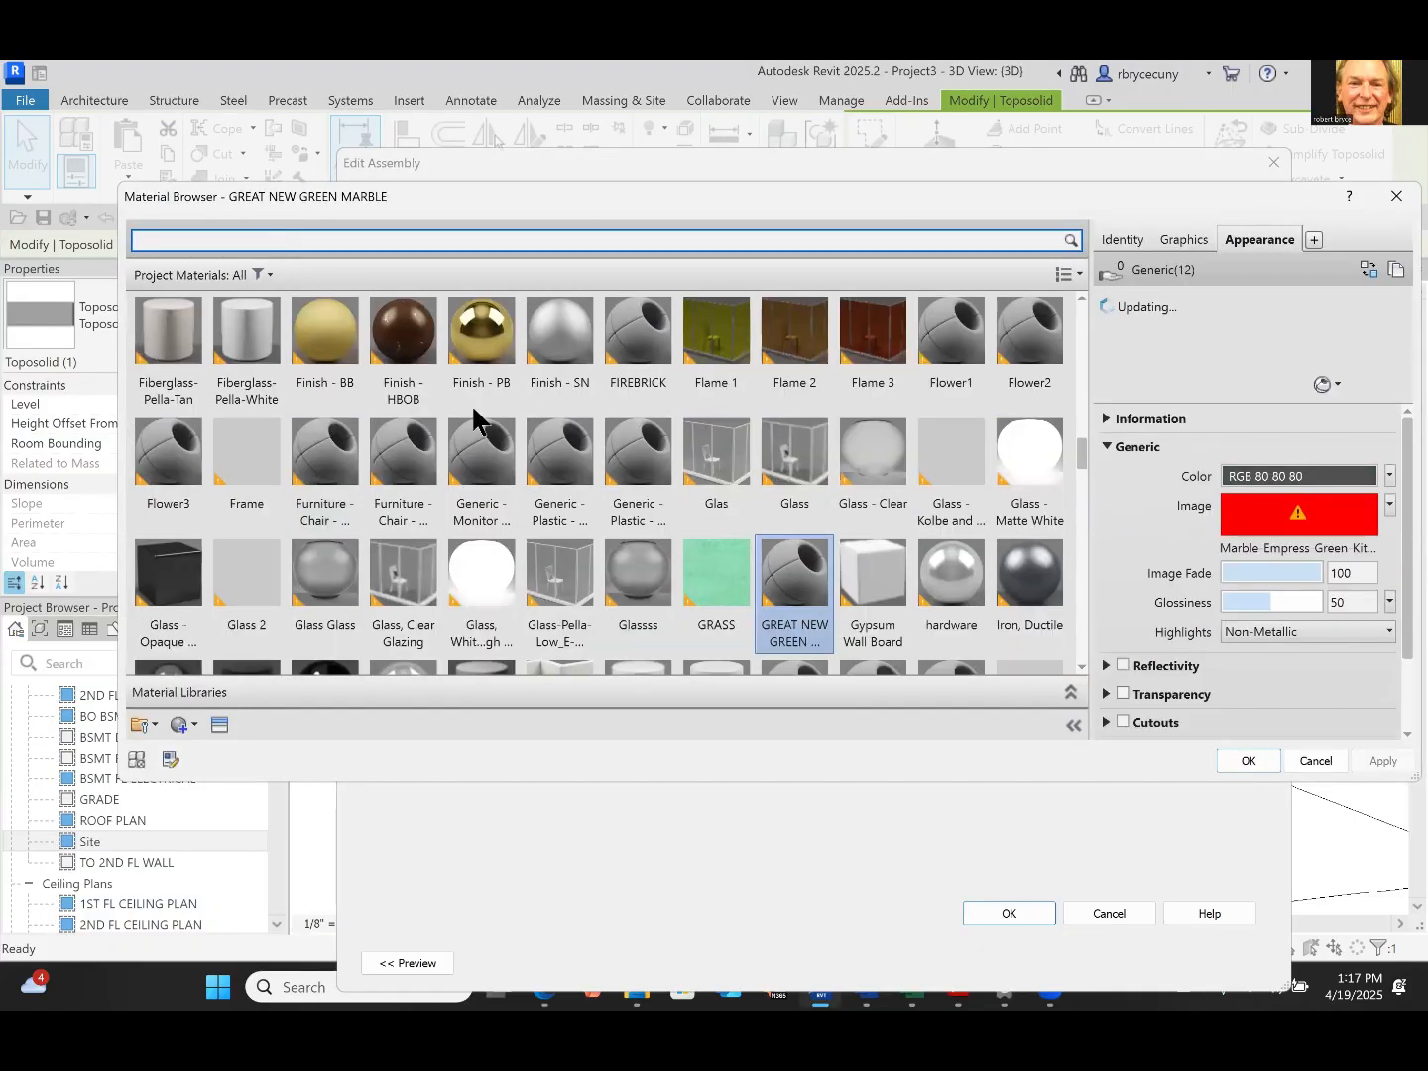
{"action": "left_click", "coordinate": [1256, 764]}
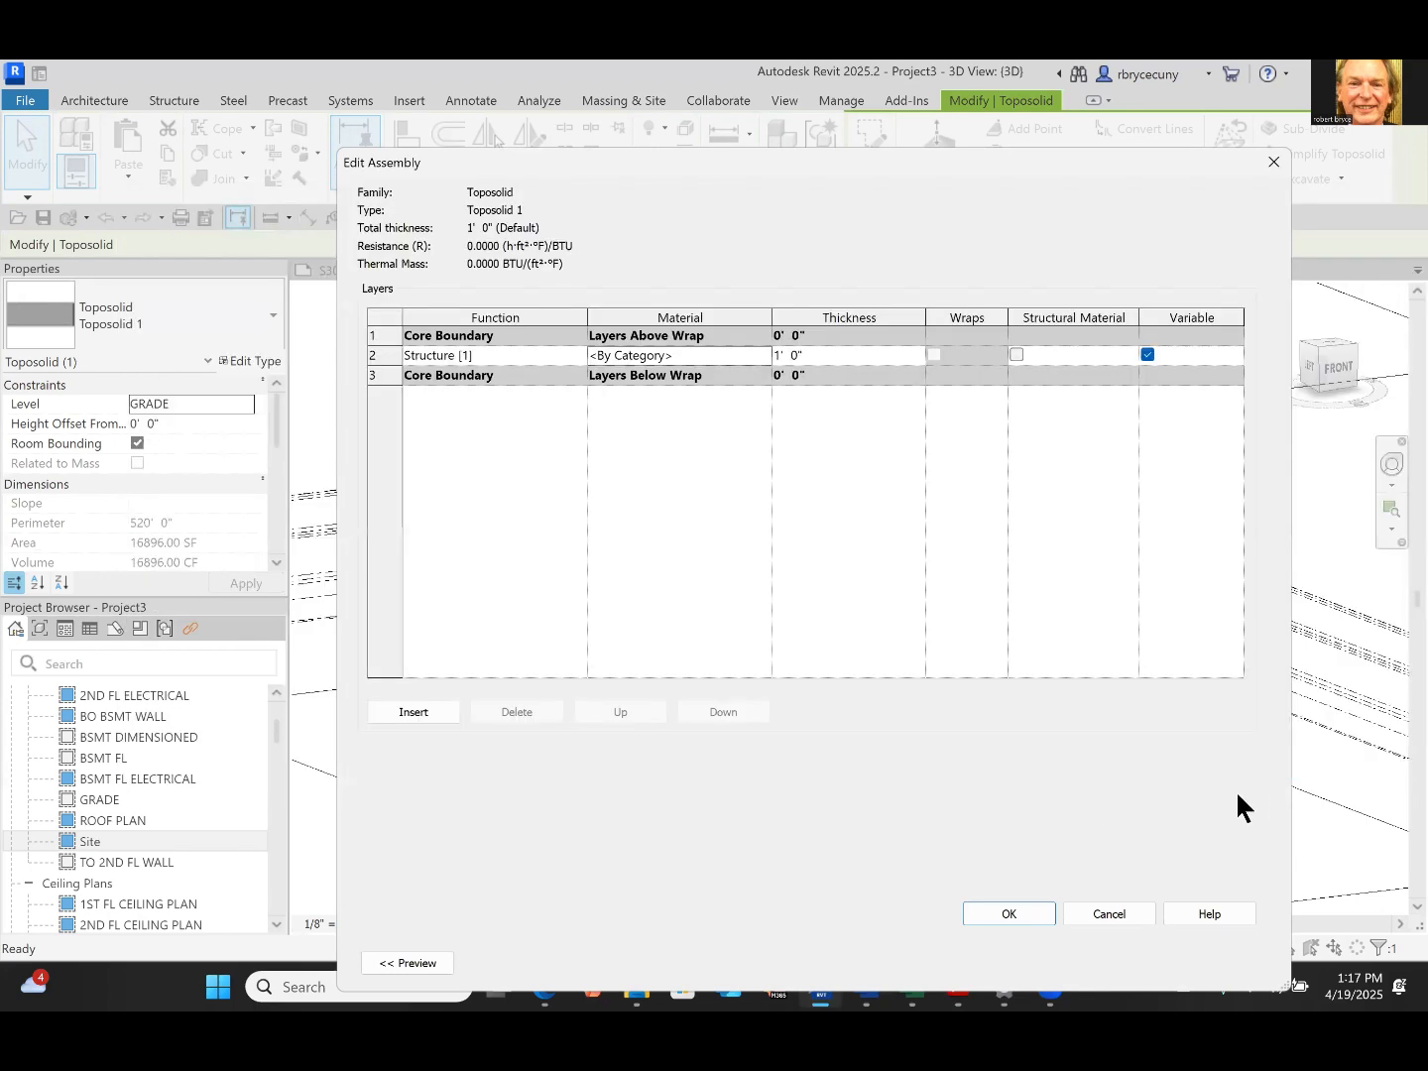
{"action": "left_click", "coordinate": [1009, 914]}
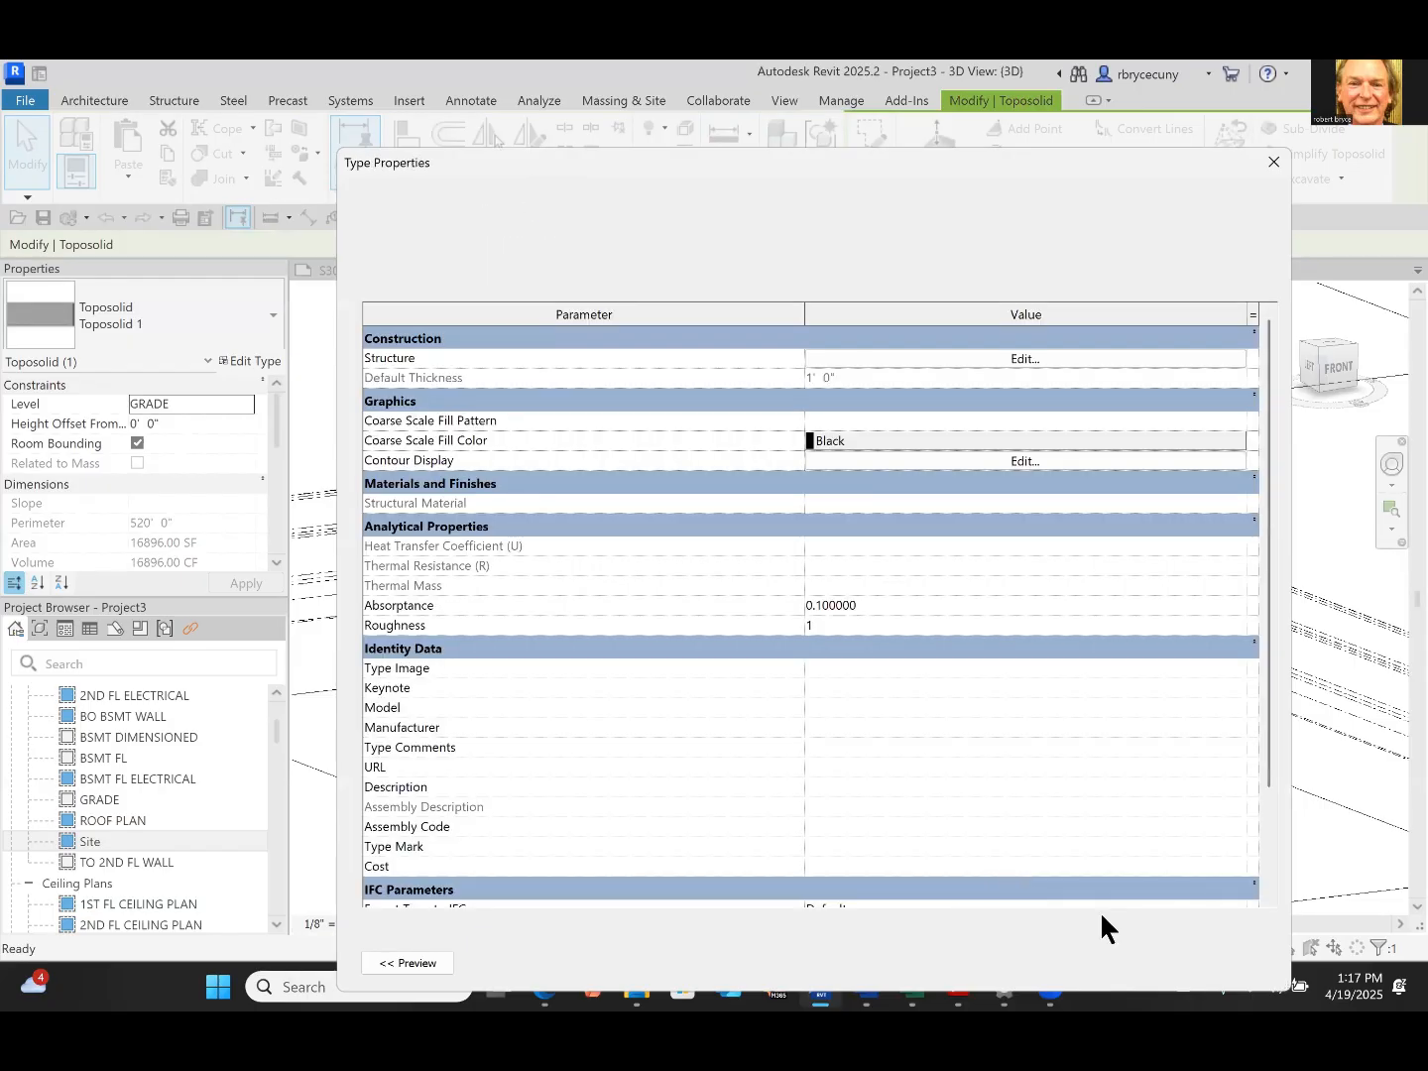
{"action": "left_click", "coordinate": [1003, 958]}
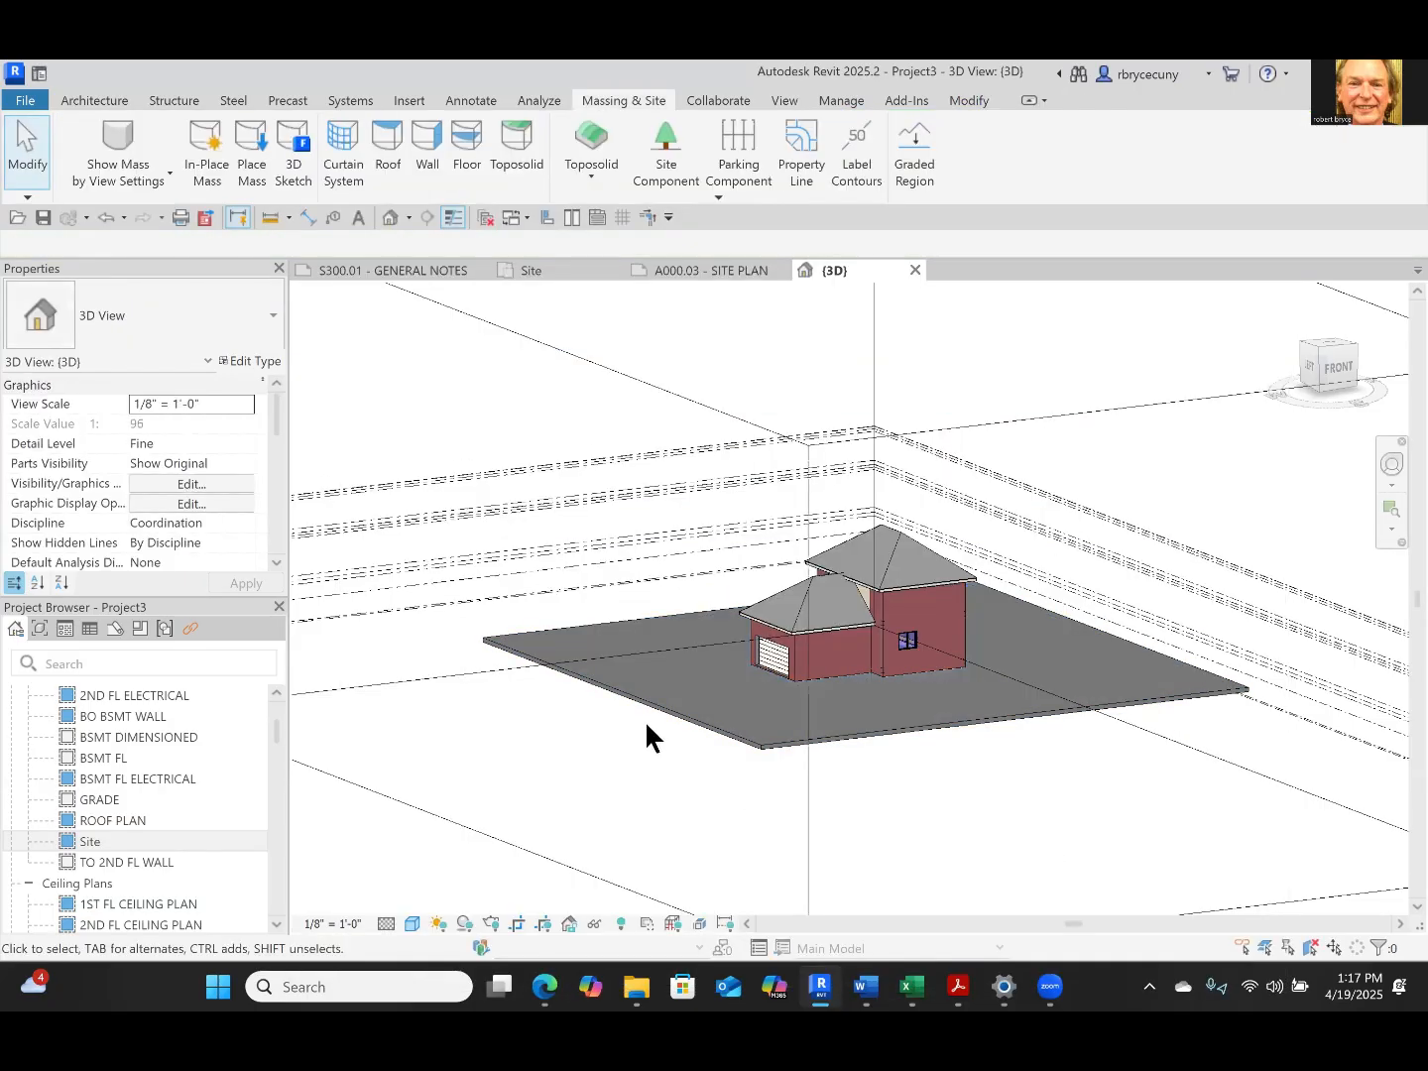
Reopen the toposolid type's structure to check its layer material and that material's appearance, and deselect the toposolid
{"action": "left_click", "coordinate": [647, 722]}
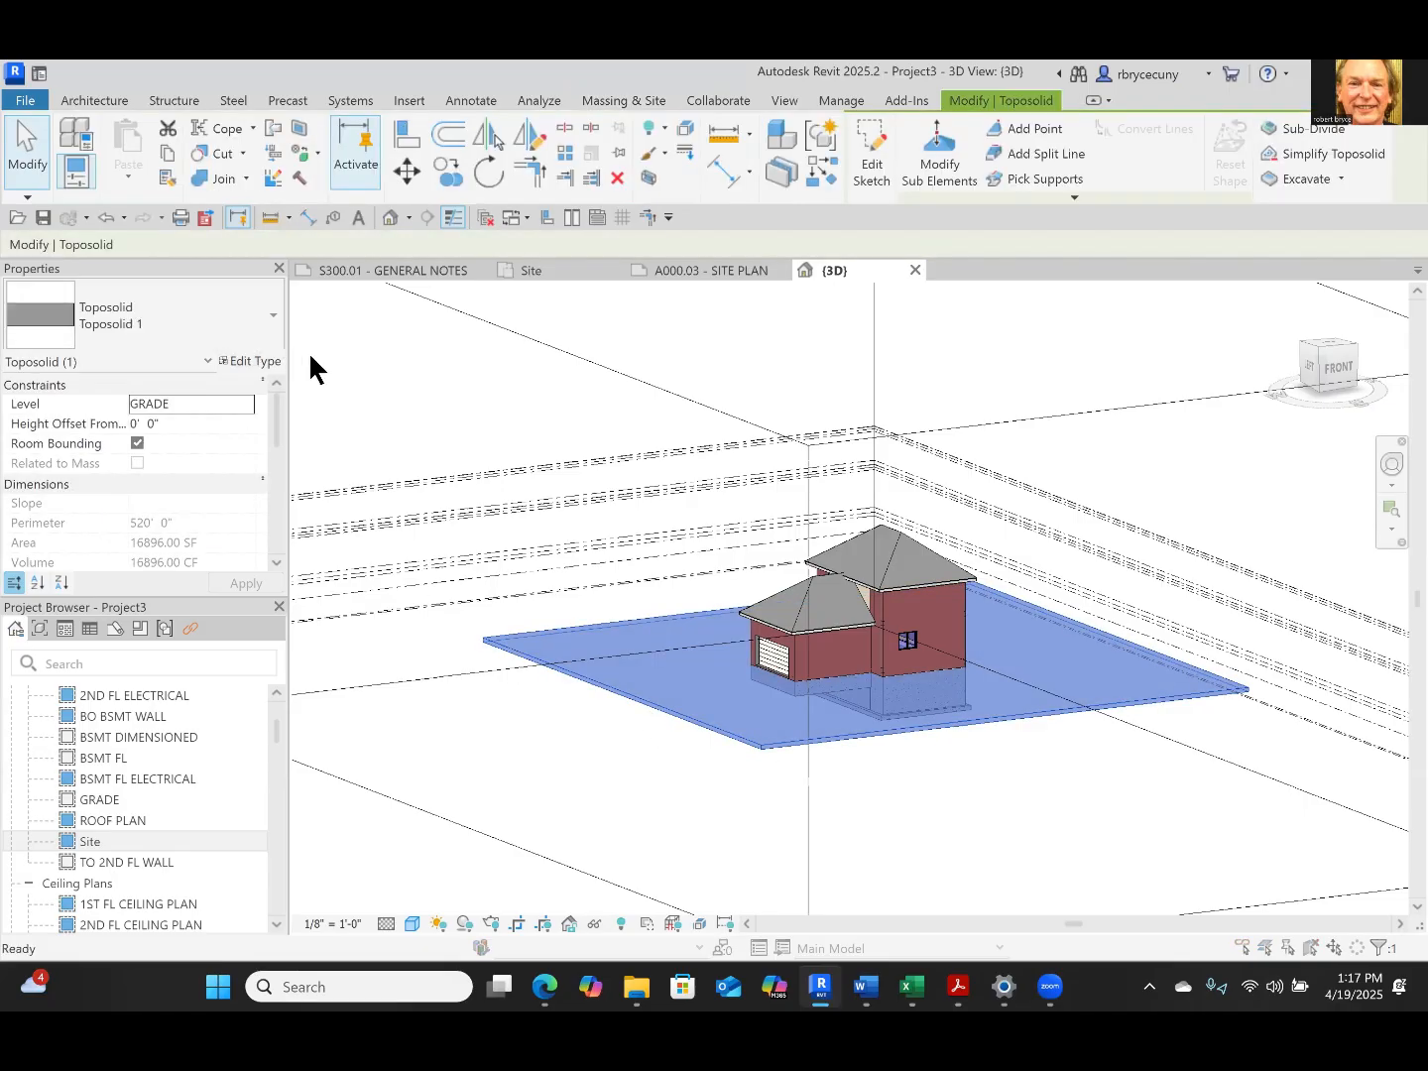
{"action": "left_click", "coordinate": [870, 320]}
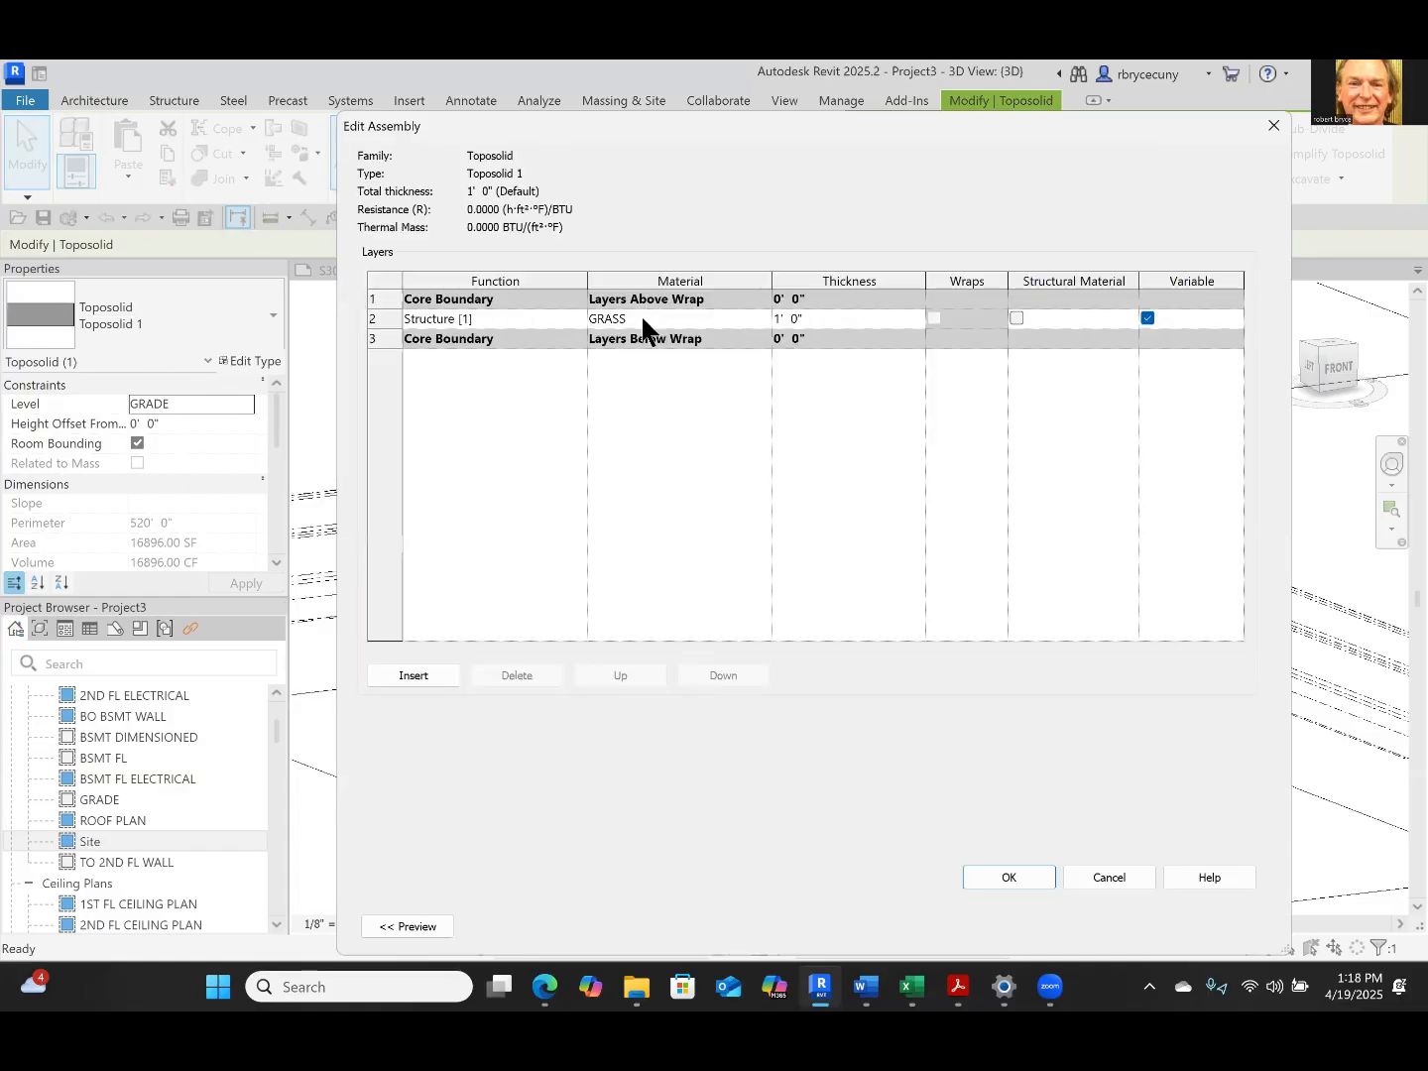
{"action": "left_click", "coordinate": [650, 321]}
{"action": "left_click", "coordinate": [764, 318]}
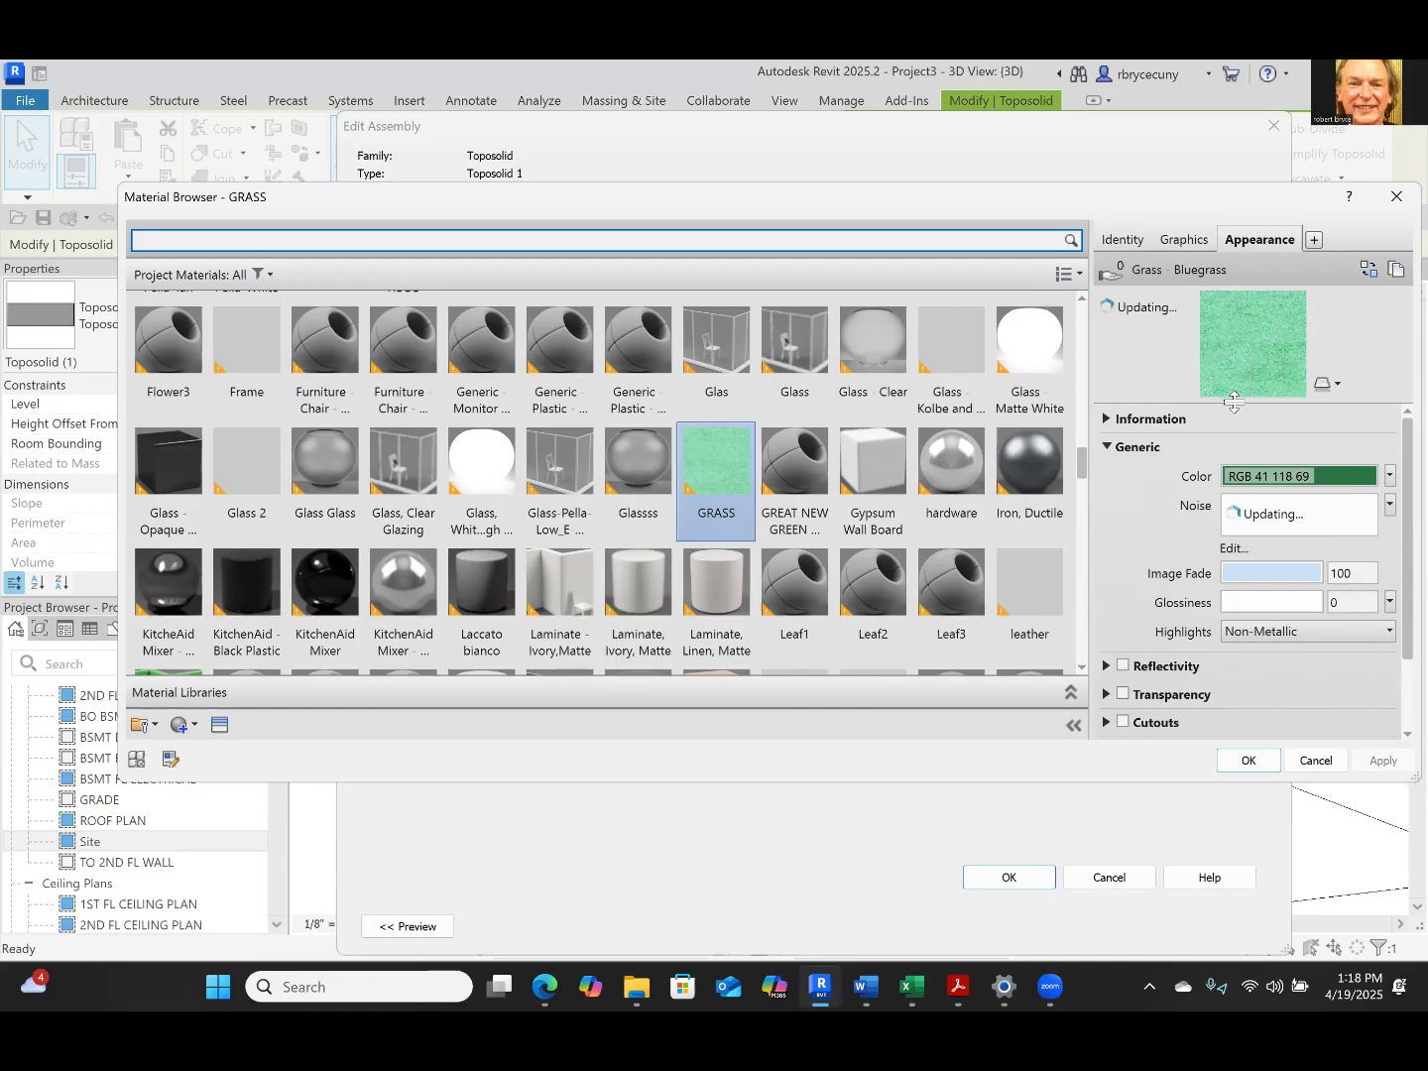
{"action": "left_click", "coordinate": [1246, 763]}
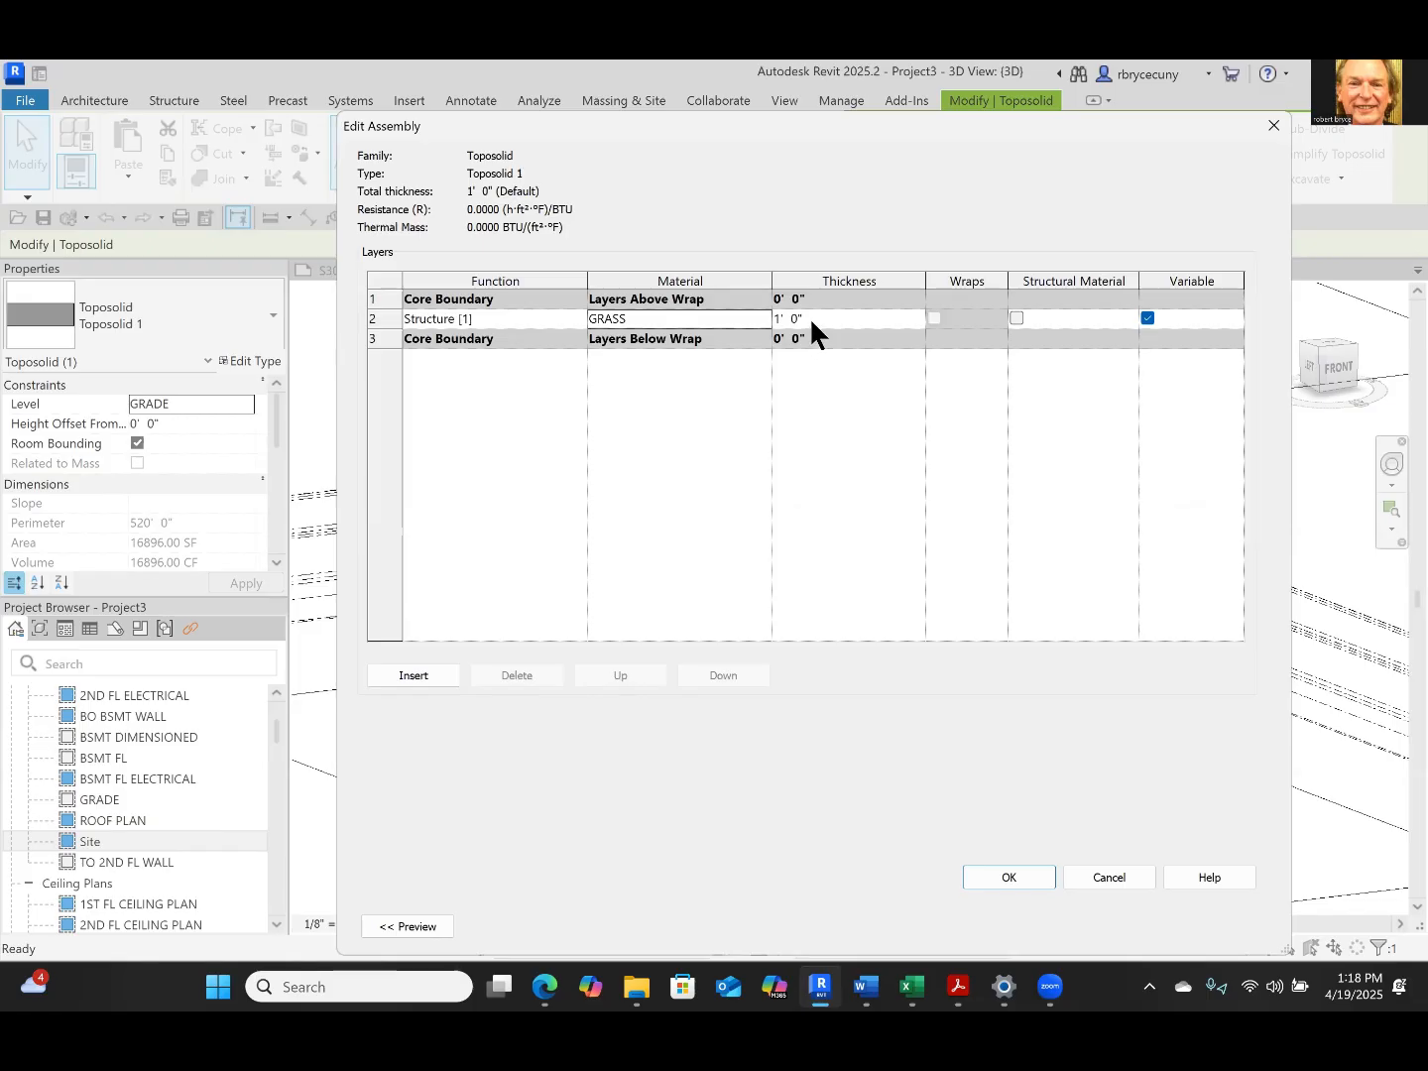
{"action": "left_click", "coordinate": [997, 873]}
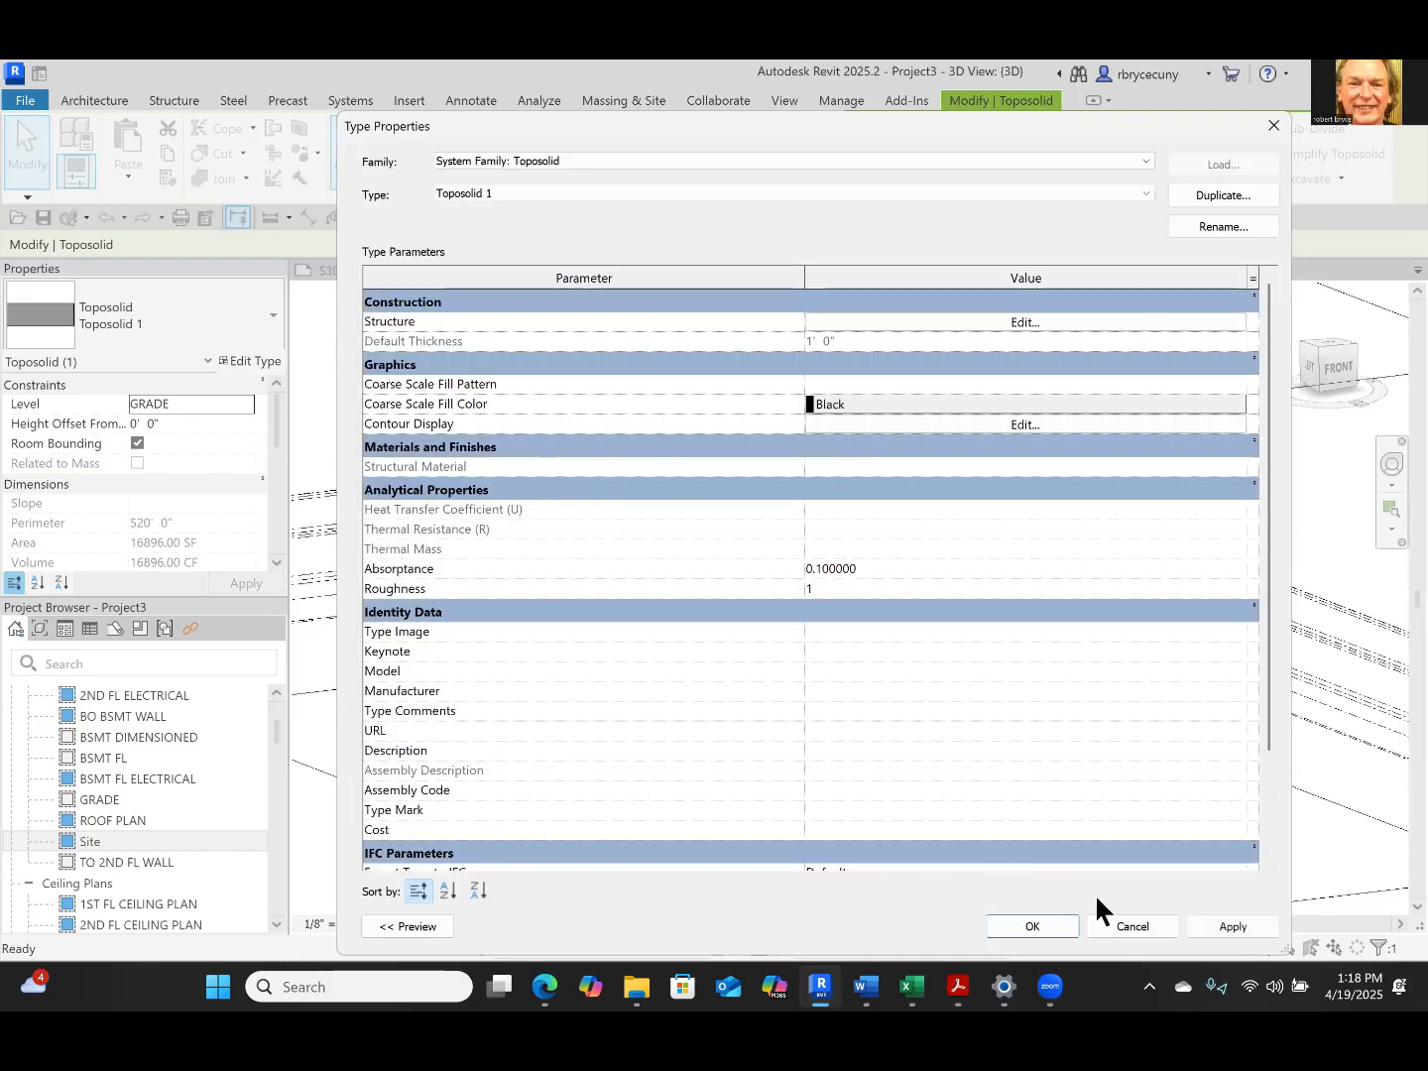
{"action": "left_click", "coordinate": [1031, 926]}
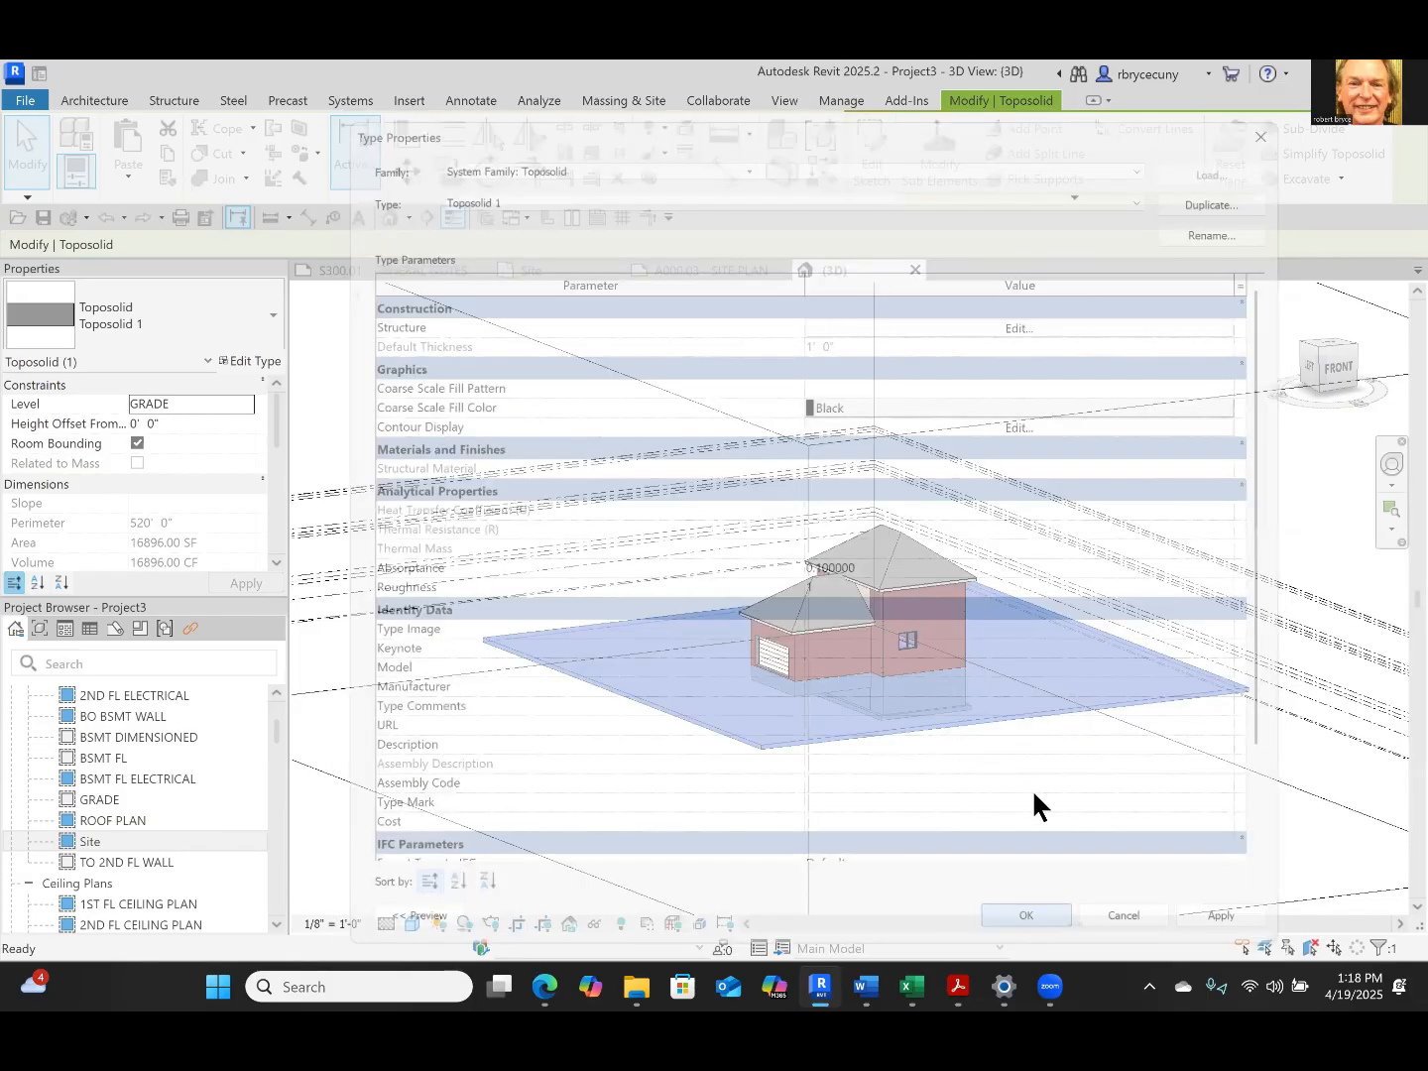
{"action": "left_click", "coordinate": [612, 740]}
Set the 3D view's visual style to Realistic and inspect the house on its terrain
{"action": "left_click", "coordinate": [411, 925]}
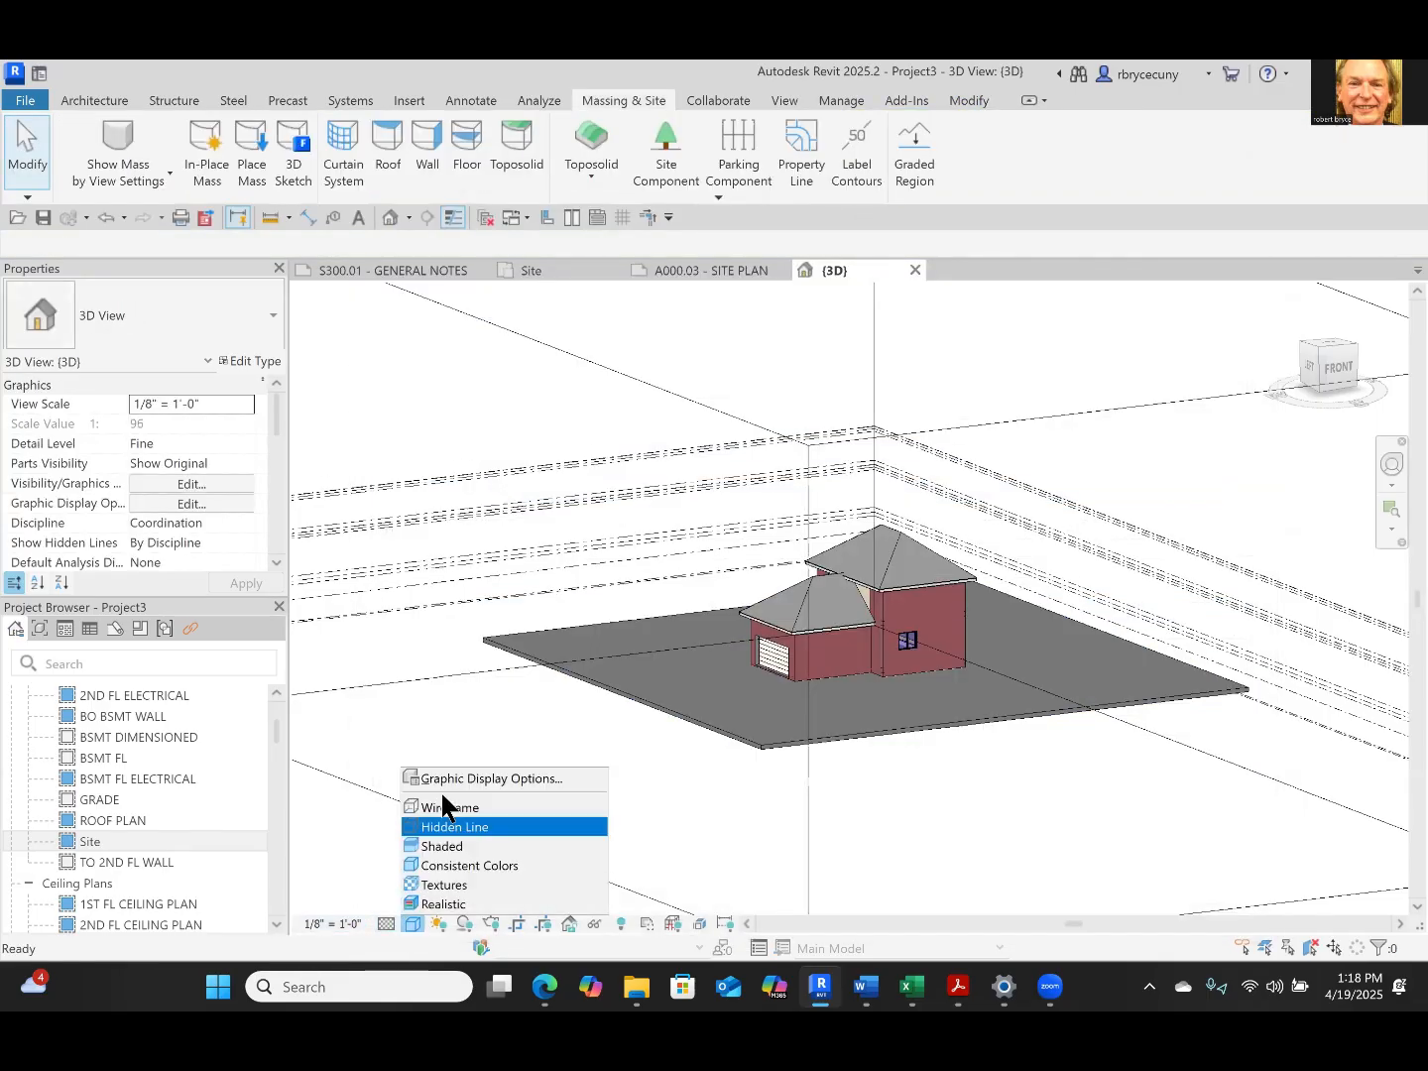
{"action": "left_click", "coordinate": [437, 905]}
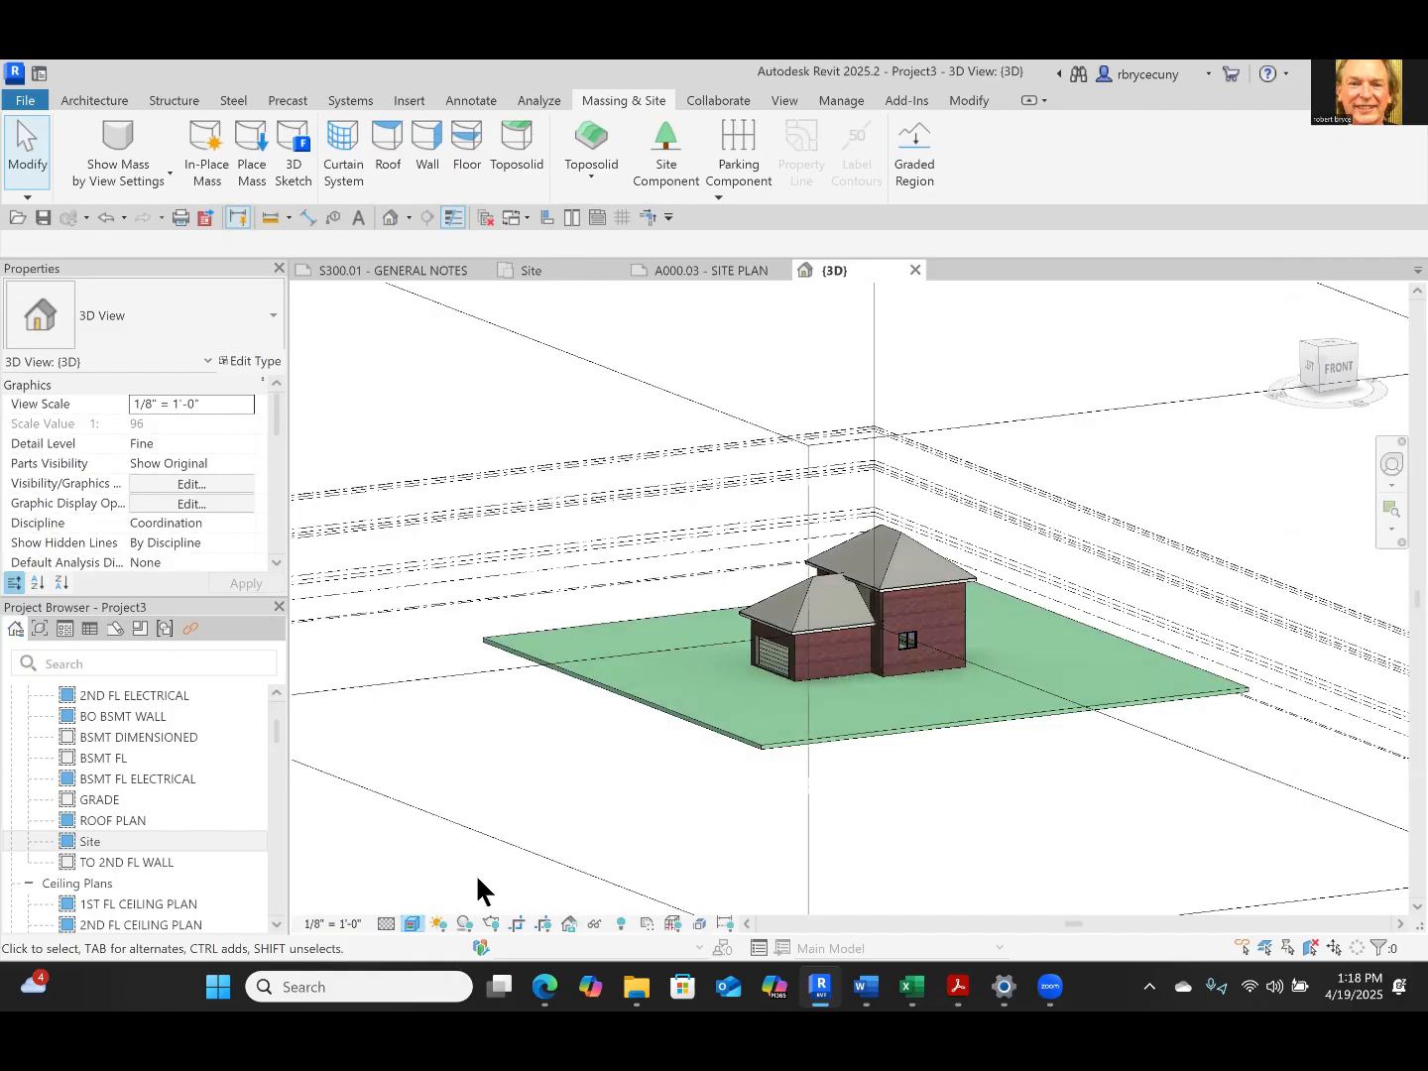
{"action": "scroll", "coordinate": [746, 790], "scroll_direction": "up", "scroll_amount": 2}
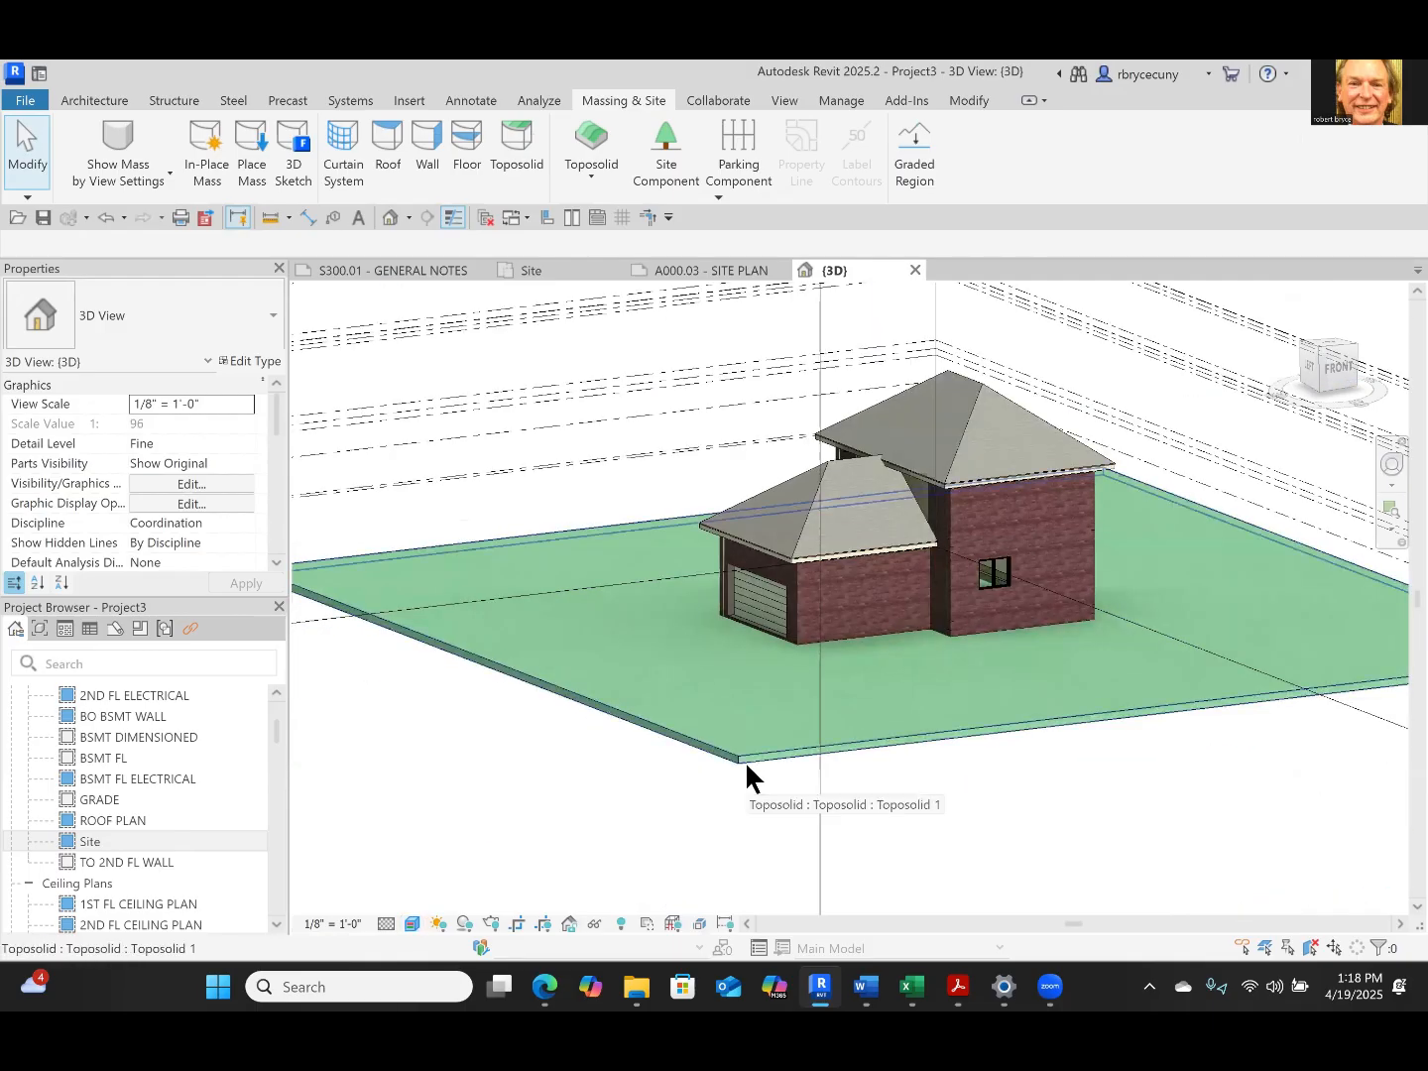
{"action": "scroll", "coordinate": [754, 755], "scroll_direction": "down", "scroll_amount": 1}
{"action": "scroll", "coordinate": [755, 760], "scroll_direction": "down", "scroll_amount": 2}
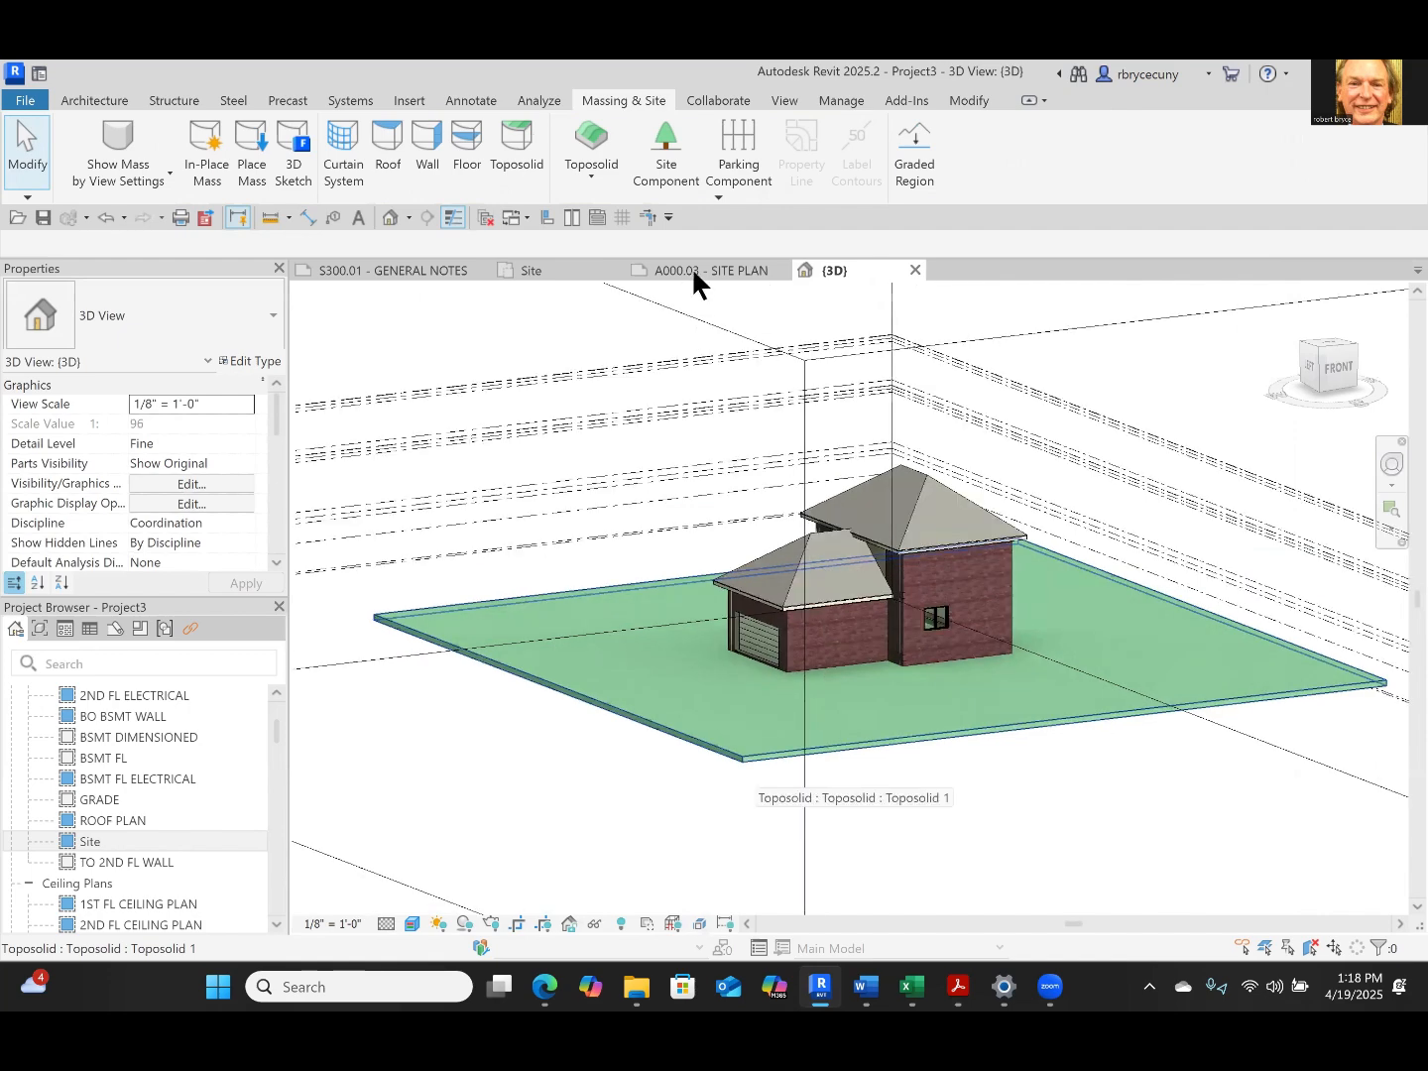
Return to the SITE PLAN sheet and temporarily hide the property line element in the active Site view
{"action": "left_click", "coordinate": [696, 270]}
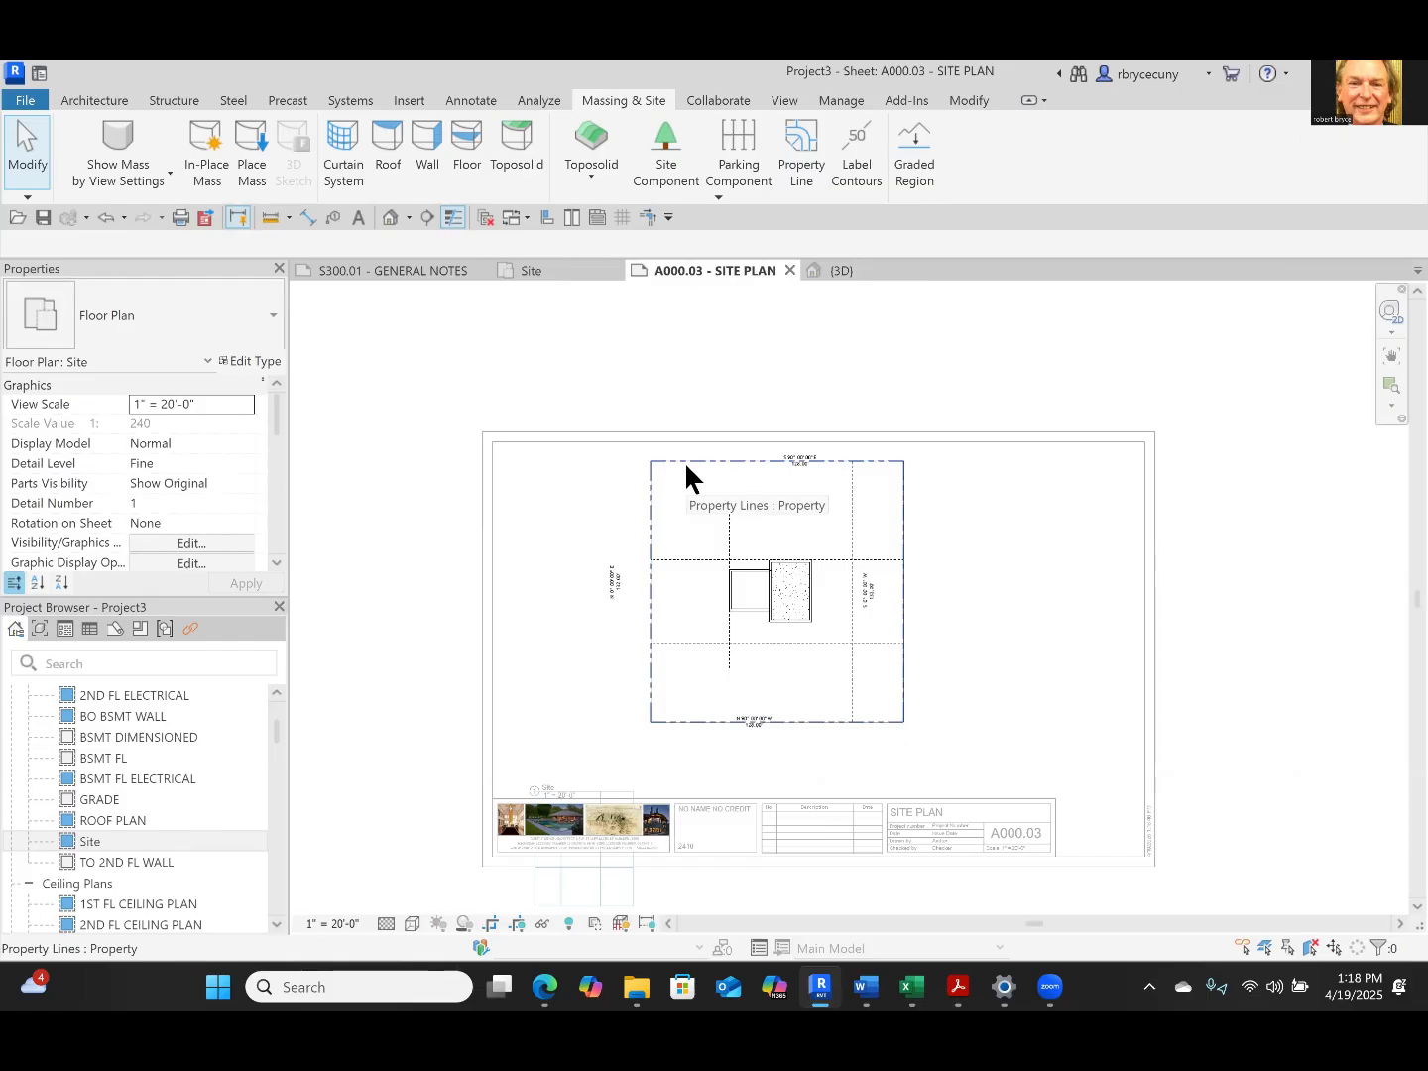
{"action": "left_click", "coordinate": [686, 462]}
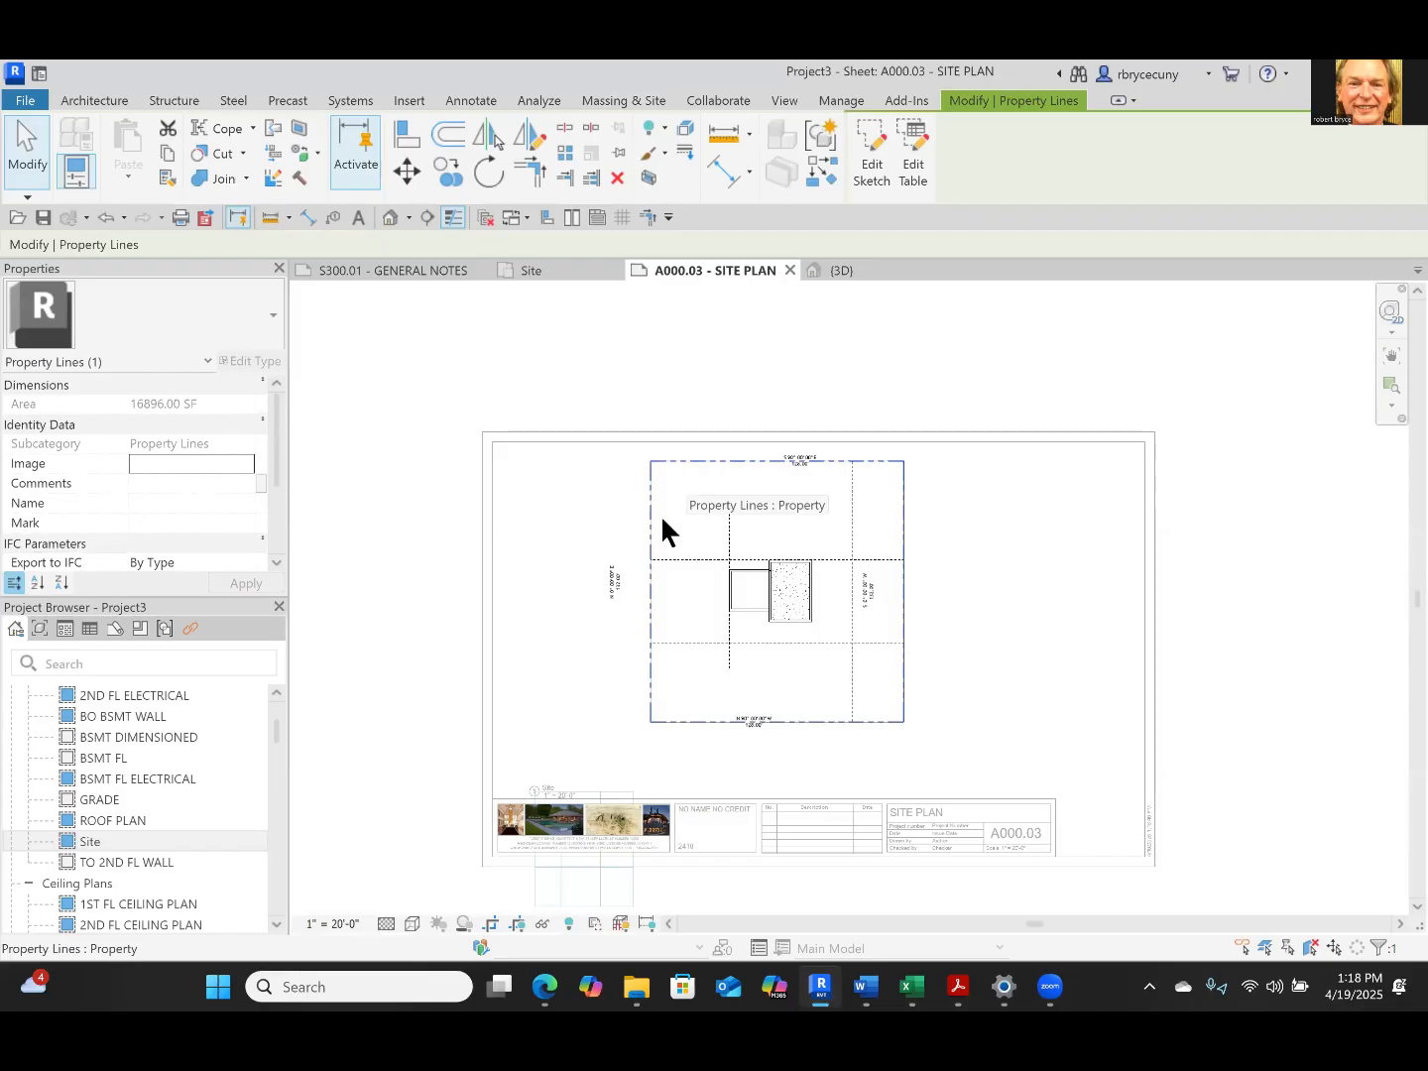
{"action": "left_click", "coordinate": [544, 925]}
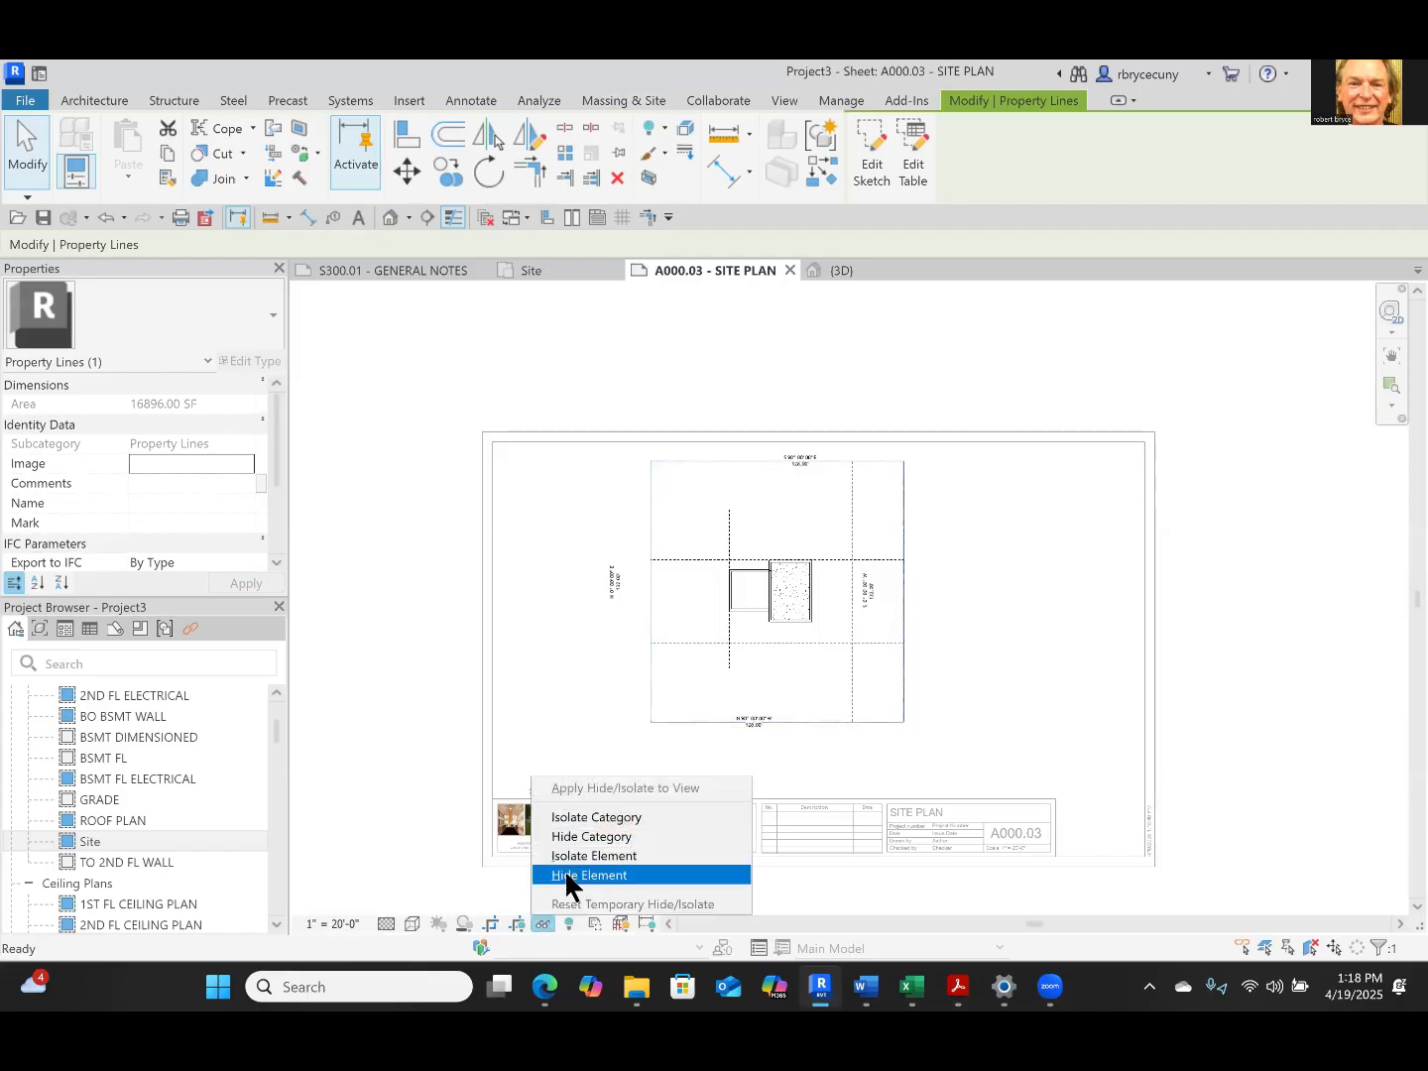
{"action": "left_click", "coordinate": [585, 876]}
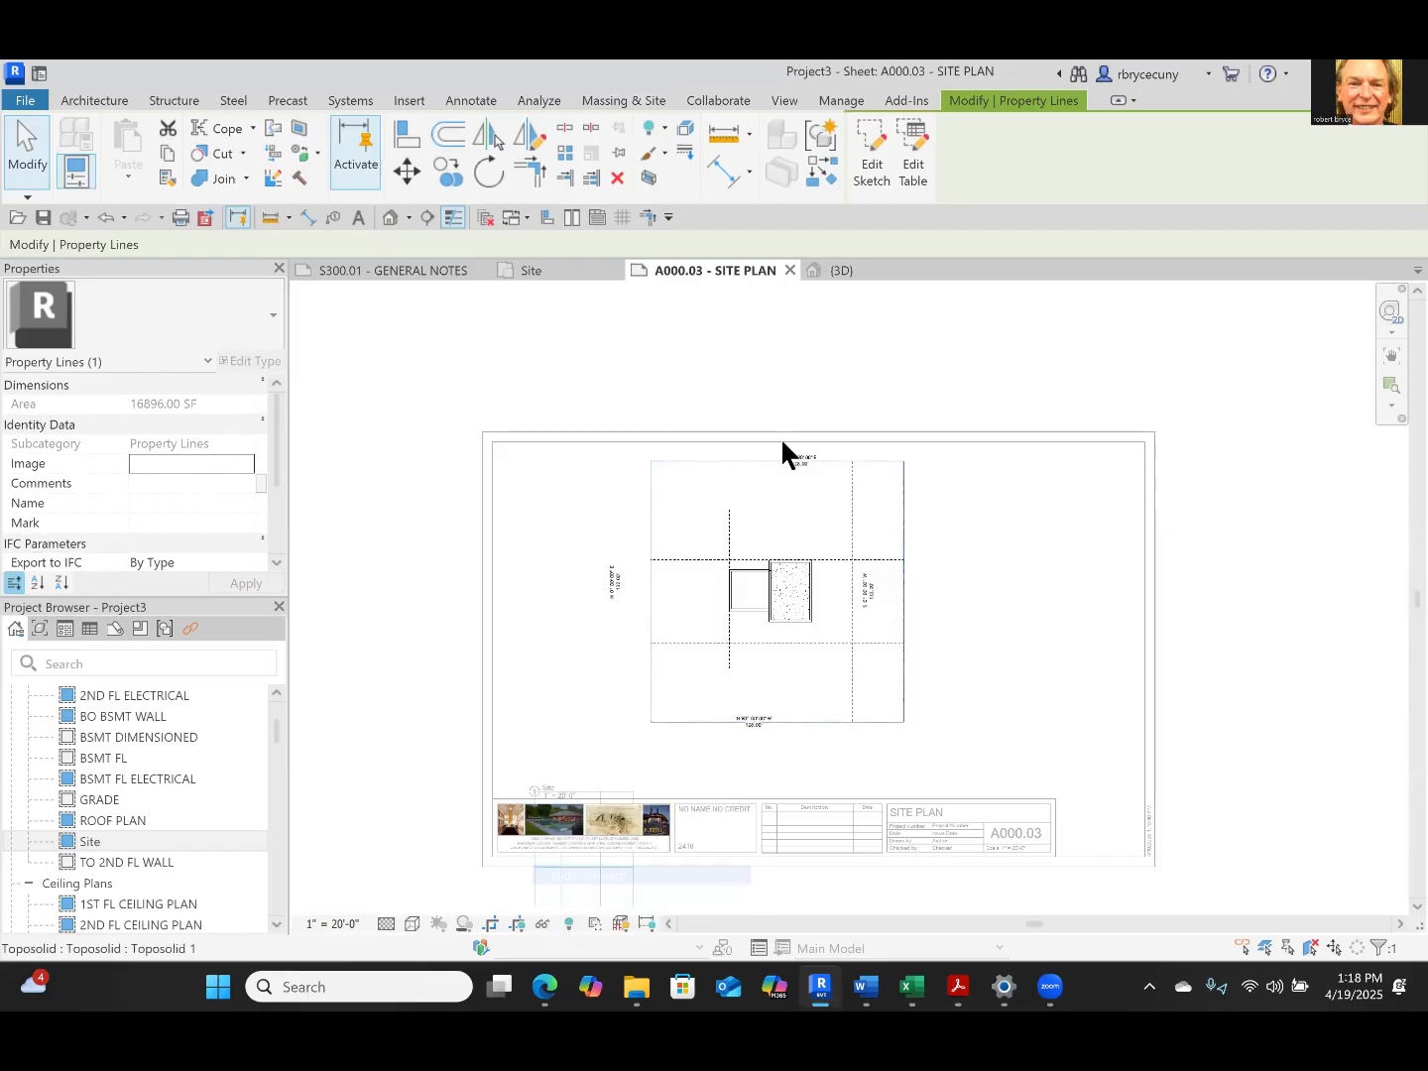
{"action": "left_click", "coordinate": [723, 469]}
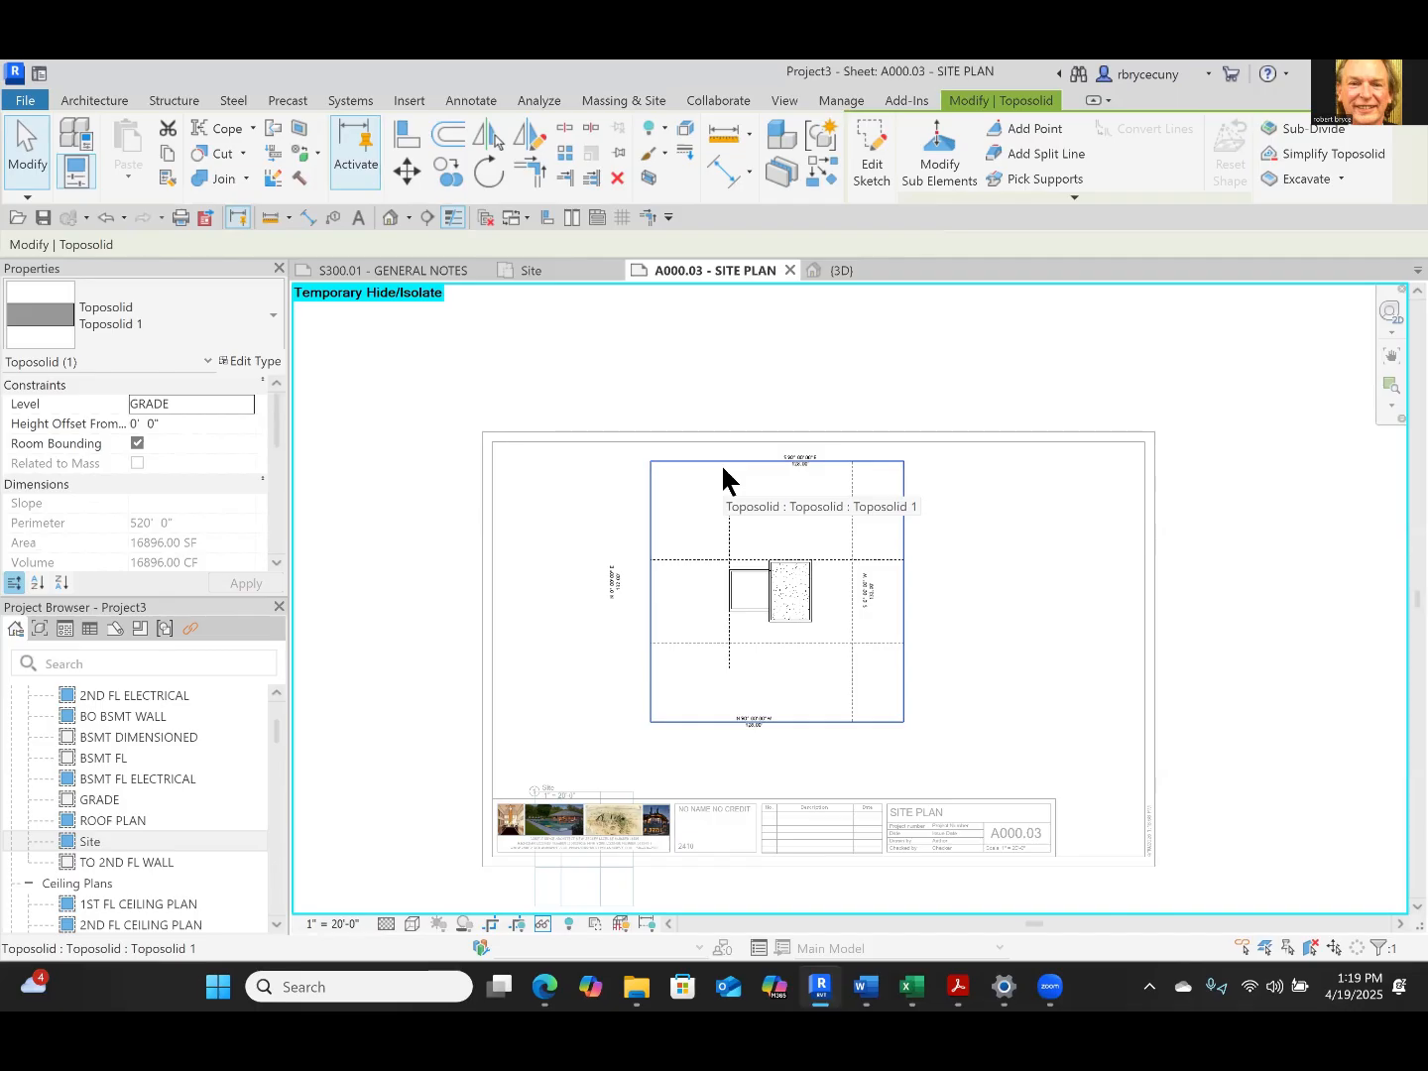
{"action": "left_click", "coordinate": [873, 152]}
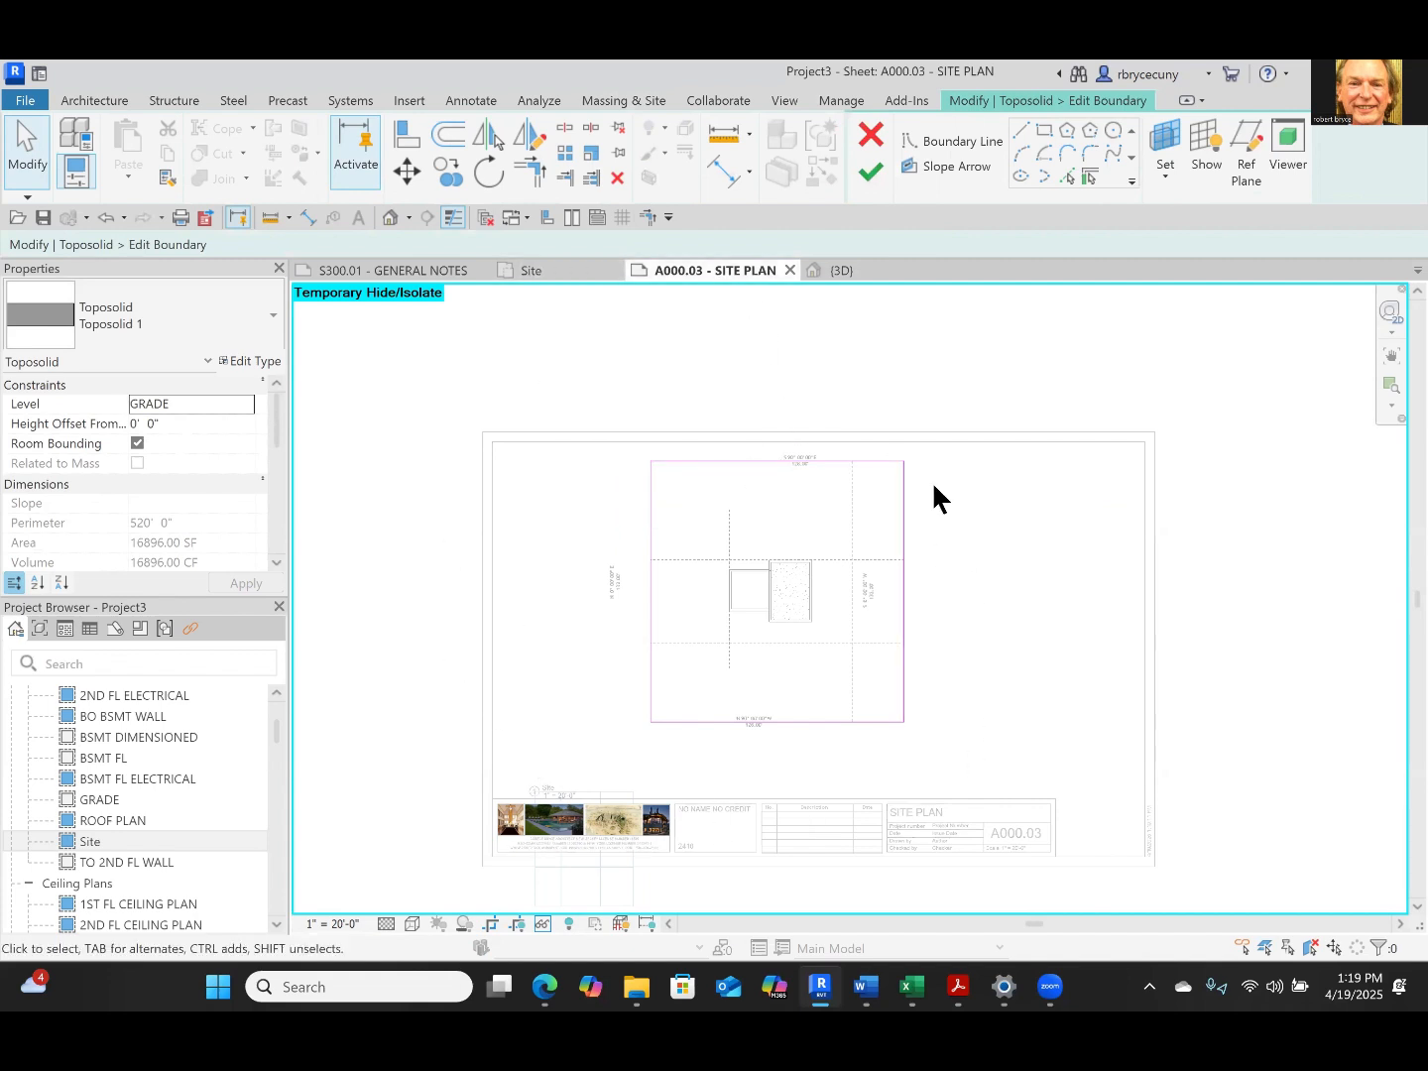
{"action": "left_click", "coordinate": [870, 135]}
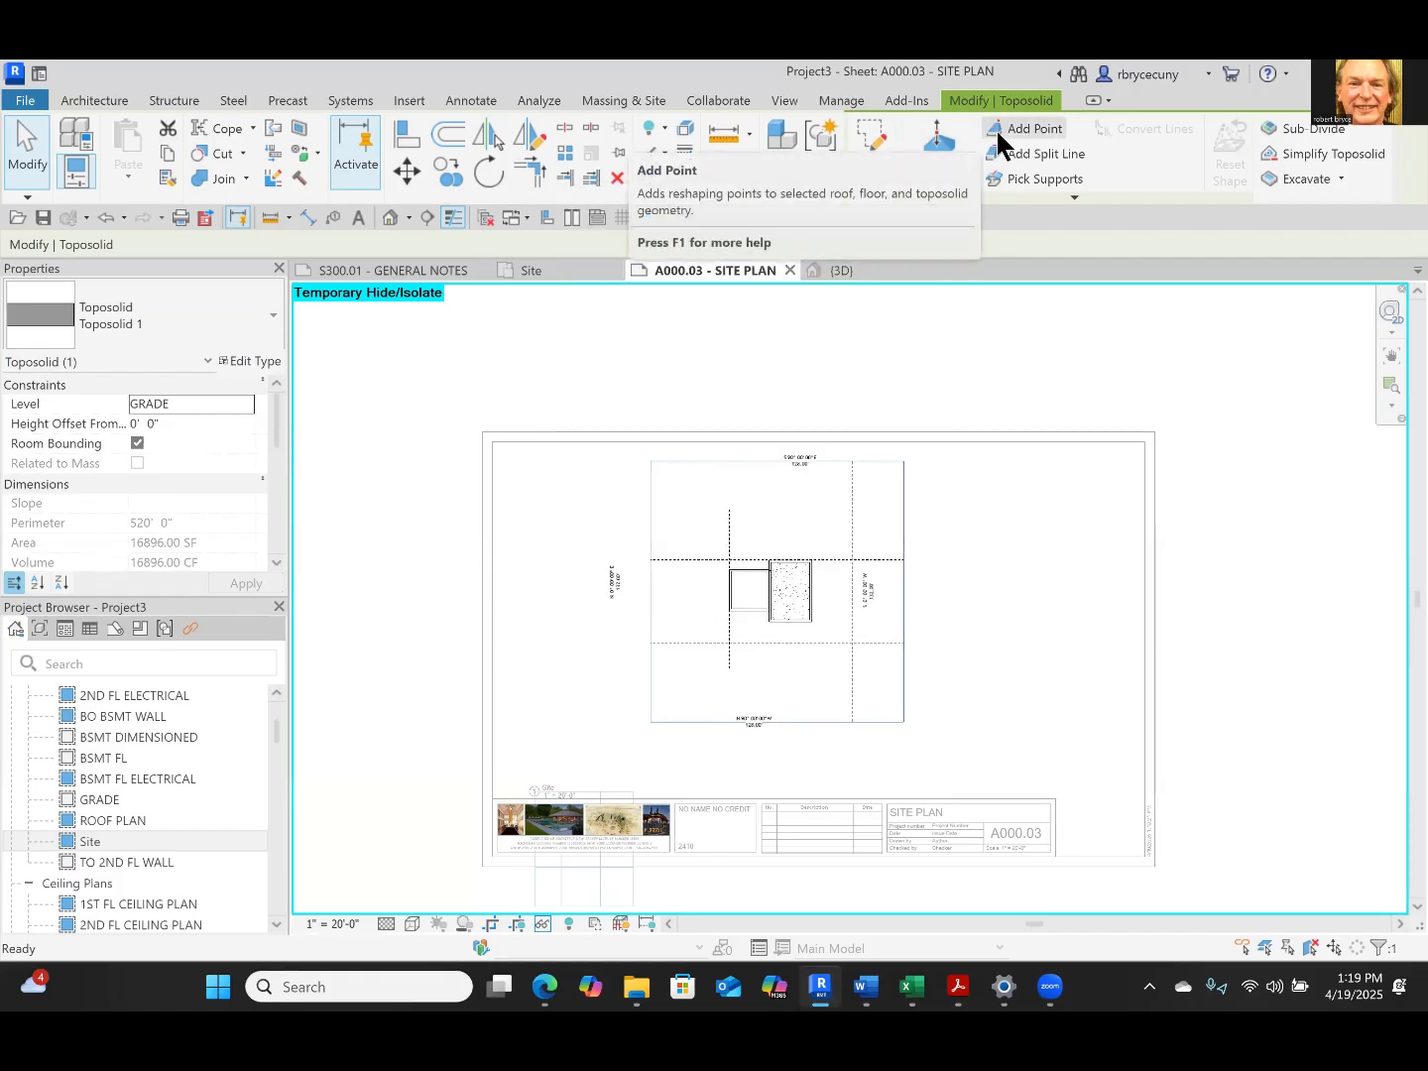
{"action": "left_click", "coordinate": [924, 169]}
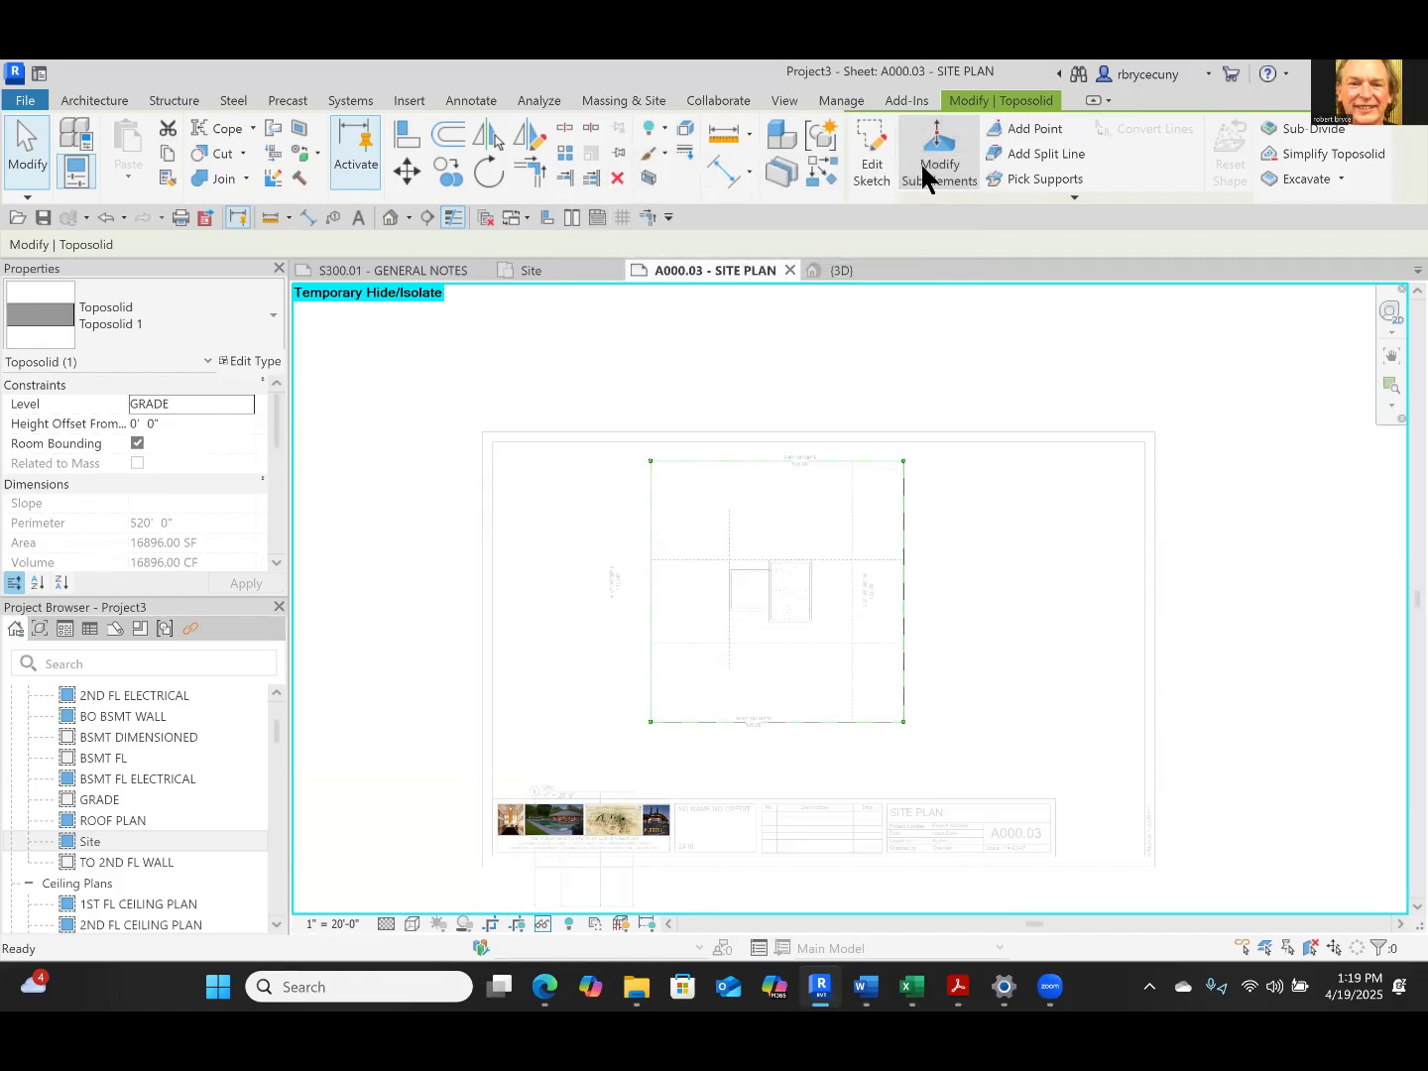
{"action": "scroll", "coordinate": [907, 481], "scroll_direction": "up", "scroll_amount": 4}
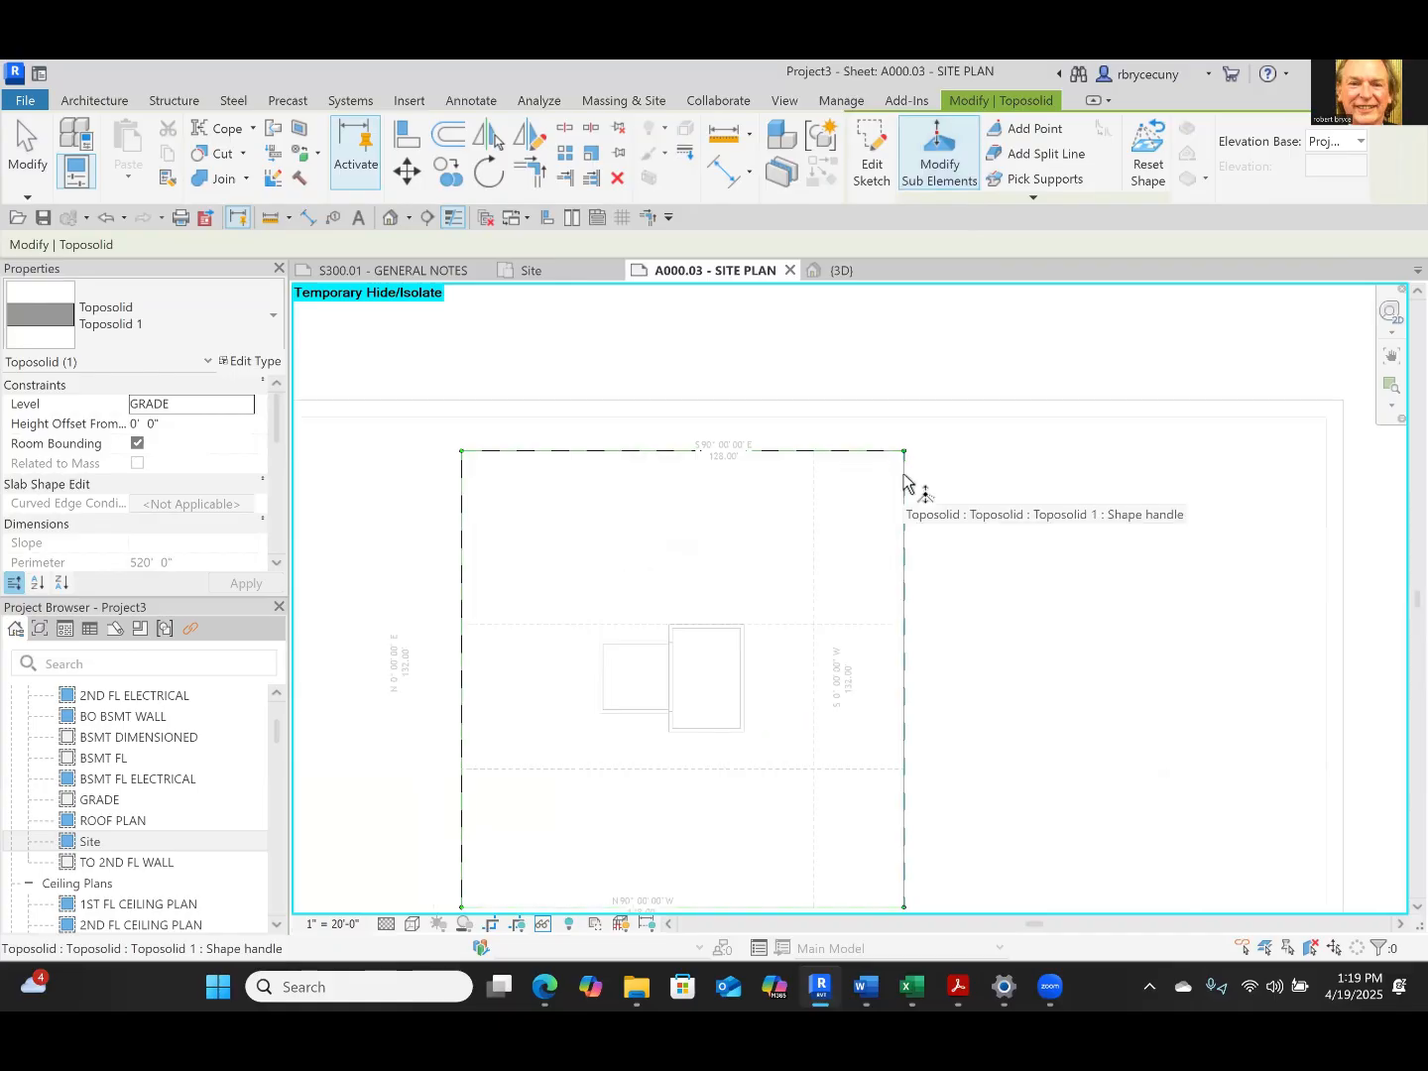
{"action": "key", "text": "Escape"}
{"action": "key", "text": "Escape"}
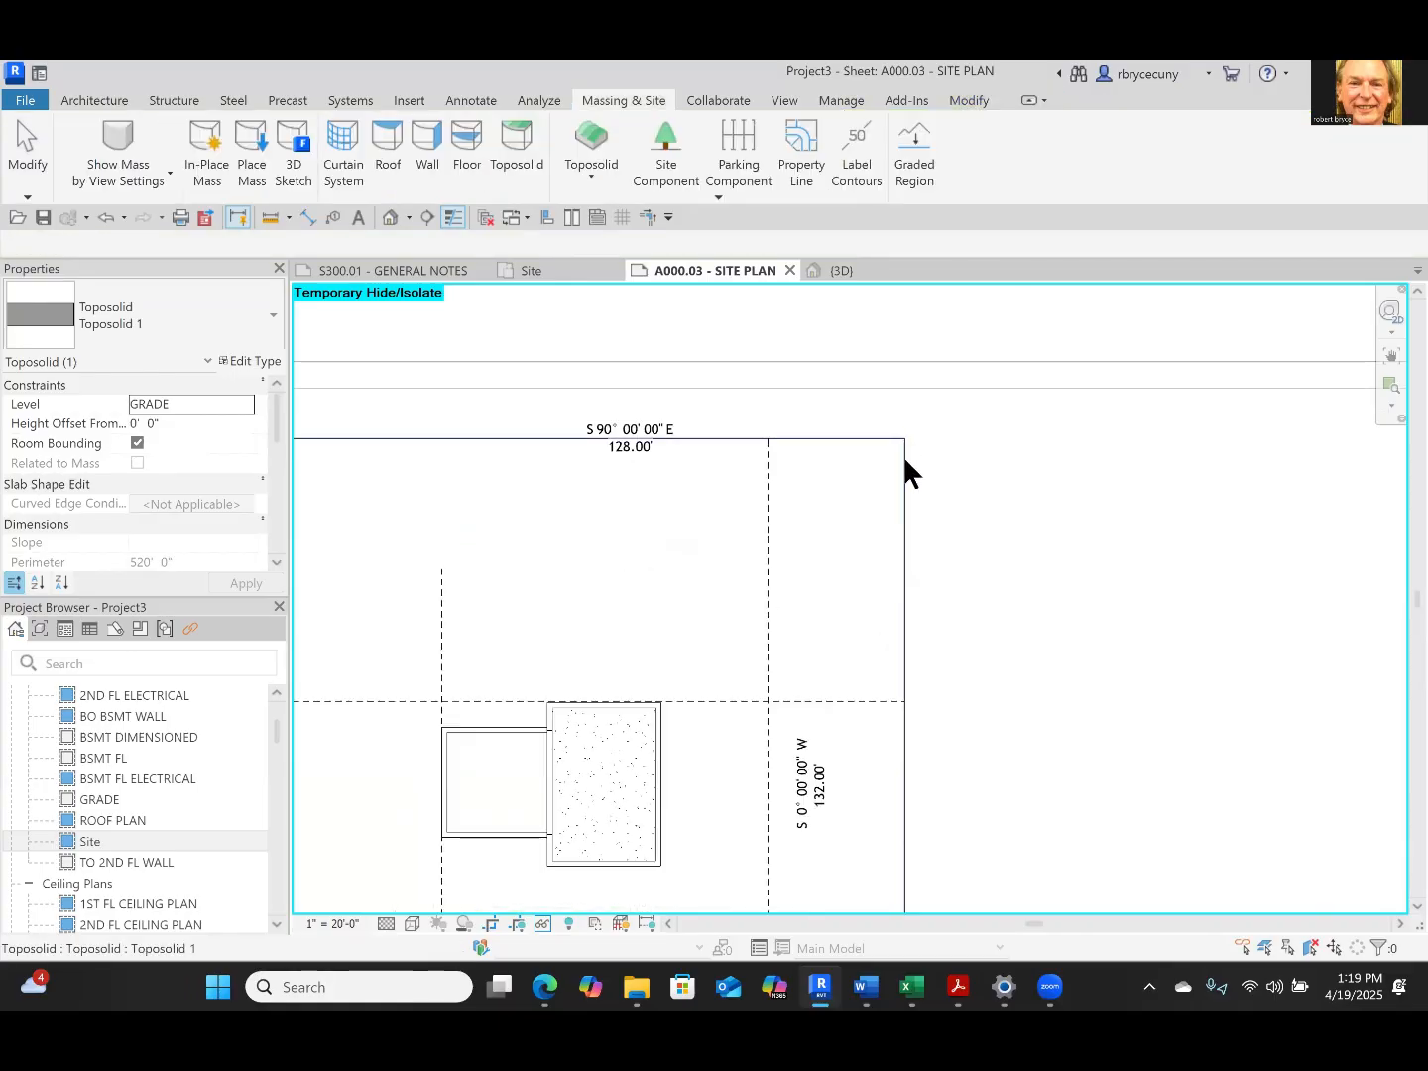
Start modifying the toposolid's sub-elements in the Site view and select the shape point at its northeast corner
{"action": "left_click", "coordinate": [906, 466]}
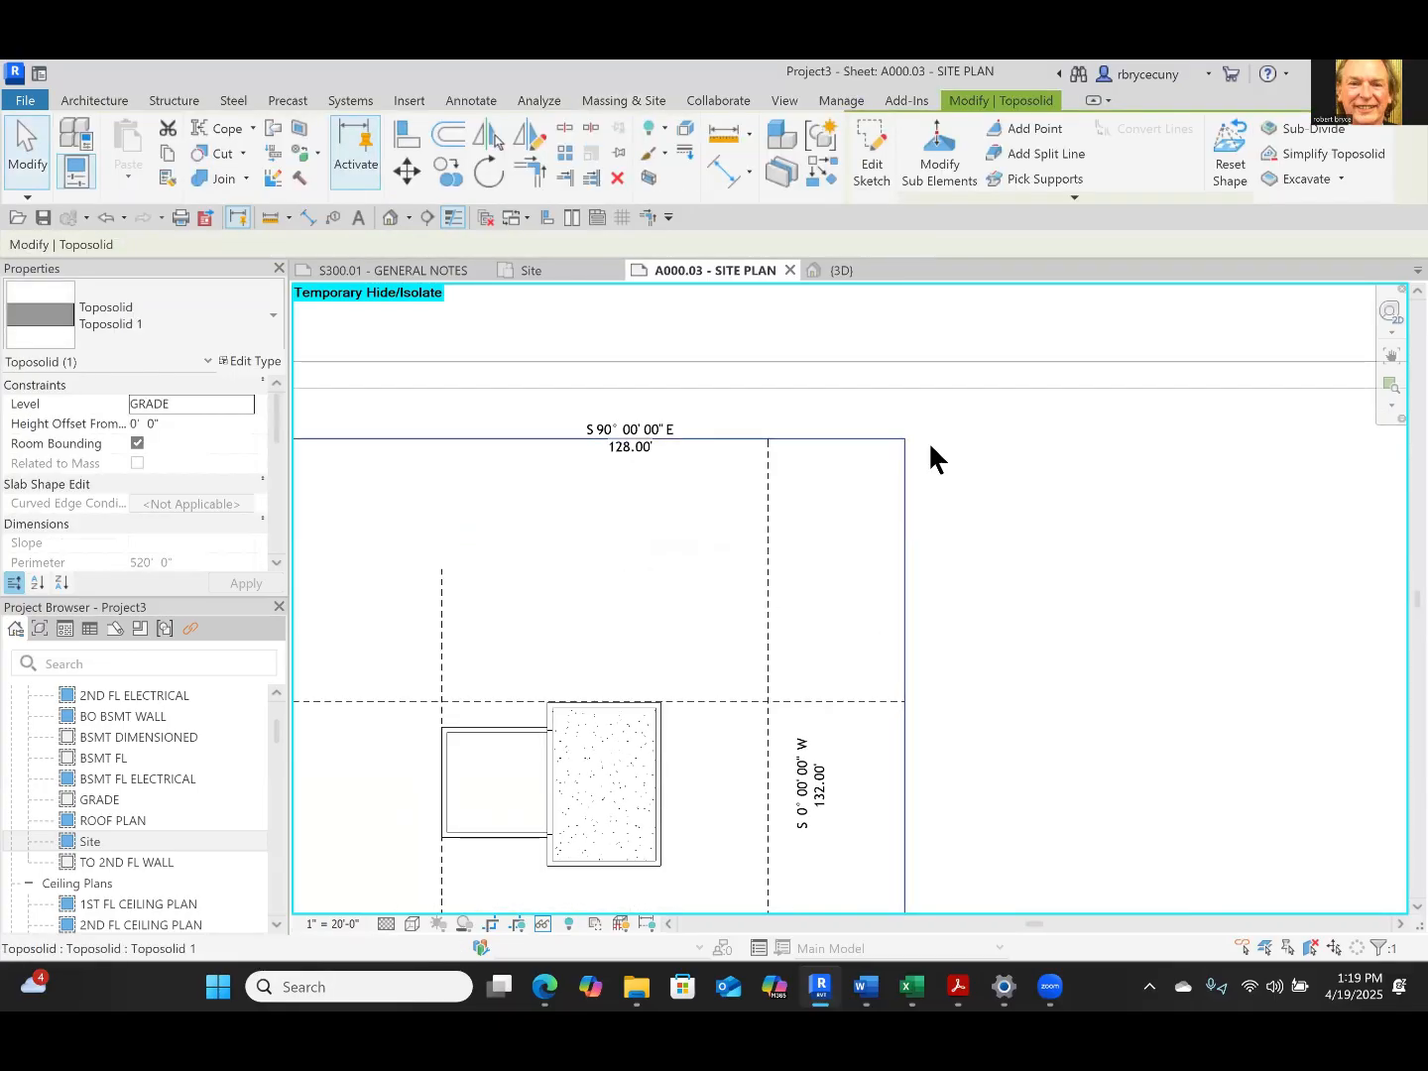
{"action": "left_click", "coordinate": [937, 176]}
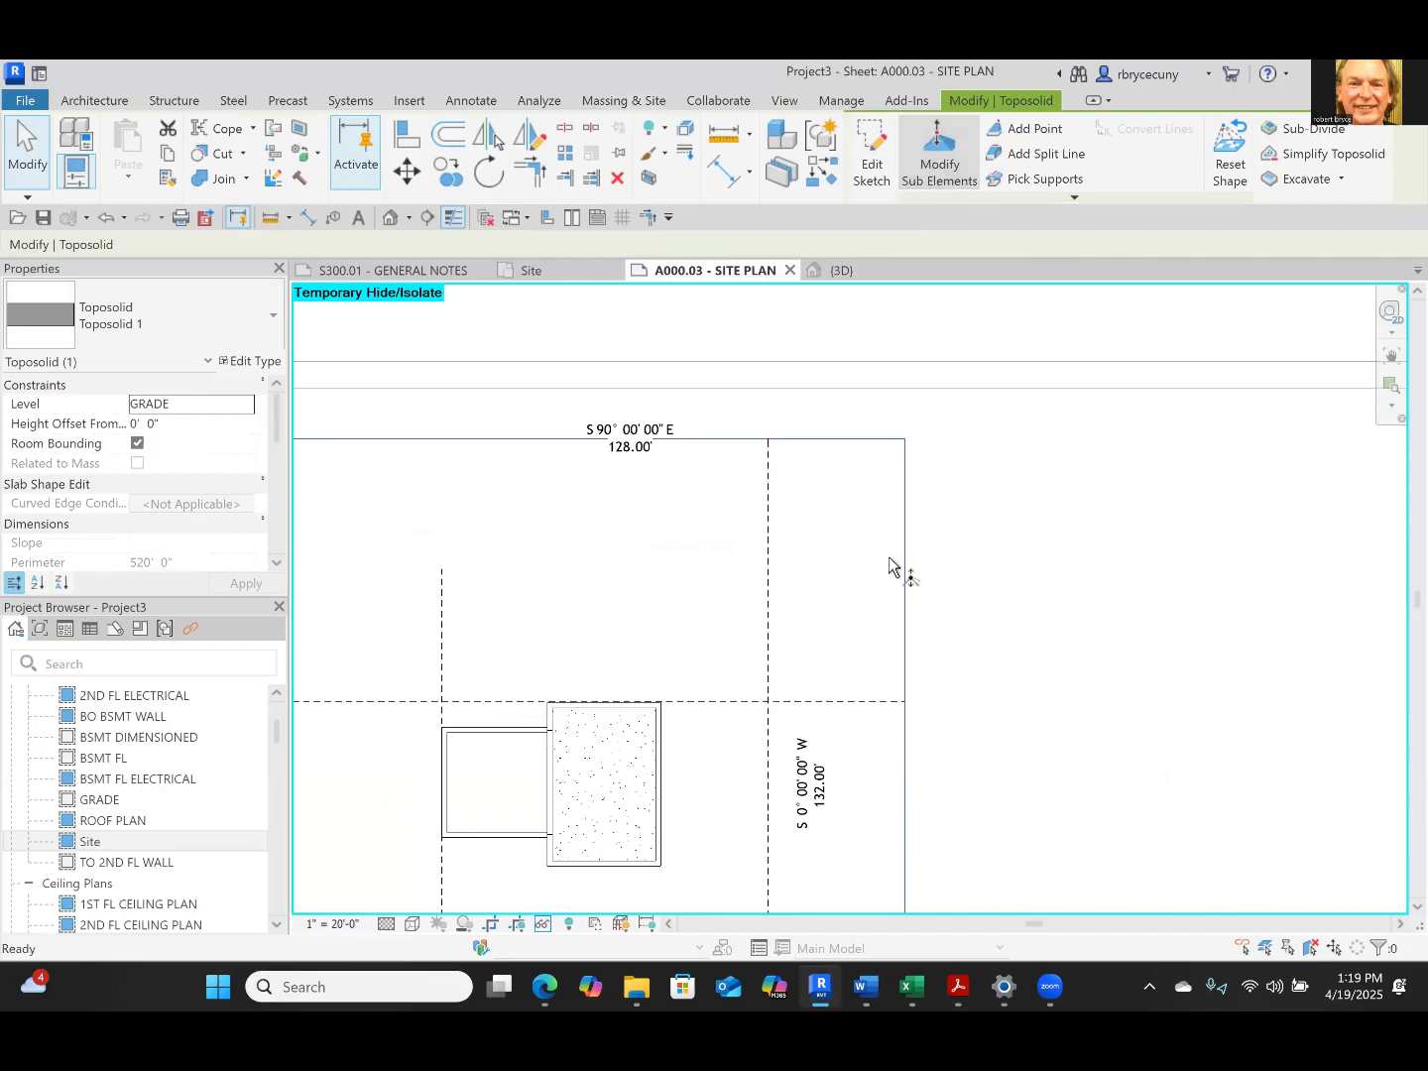
{"action": "left_click", "coordinate": [905, 440]}
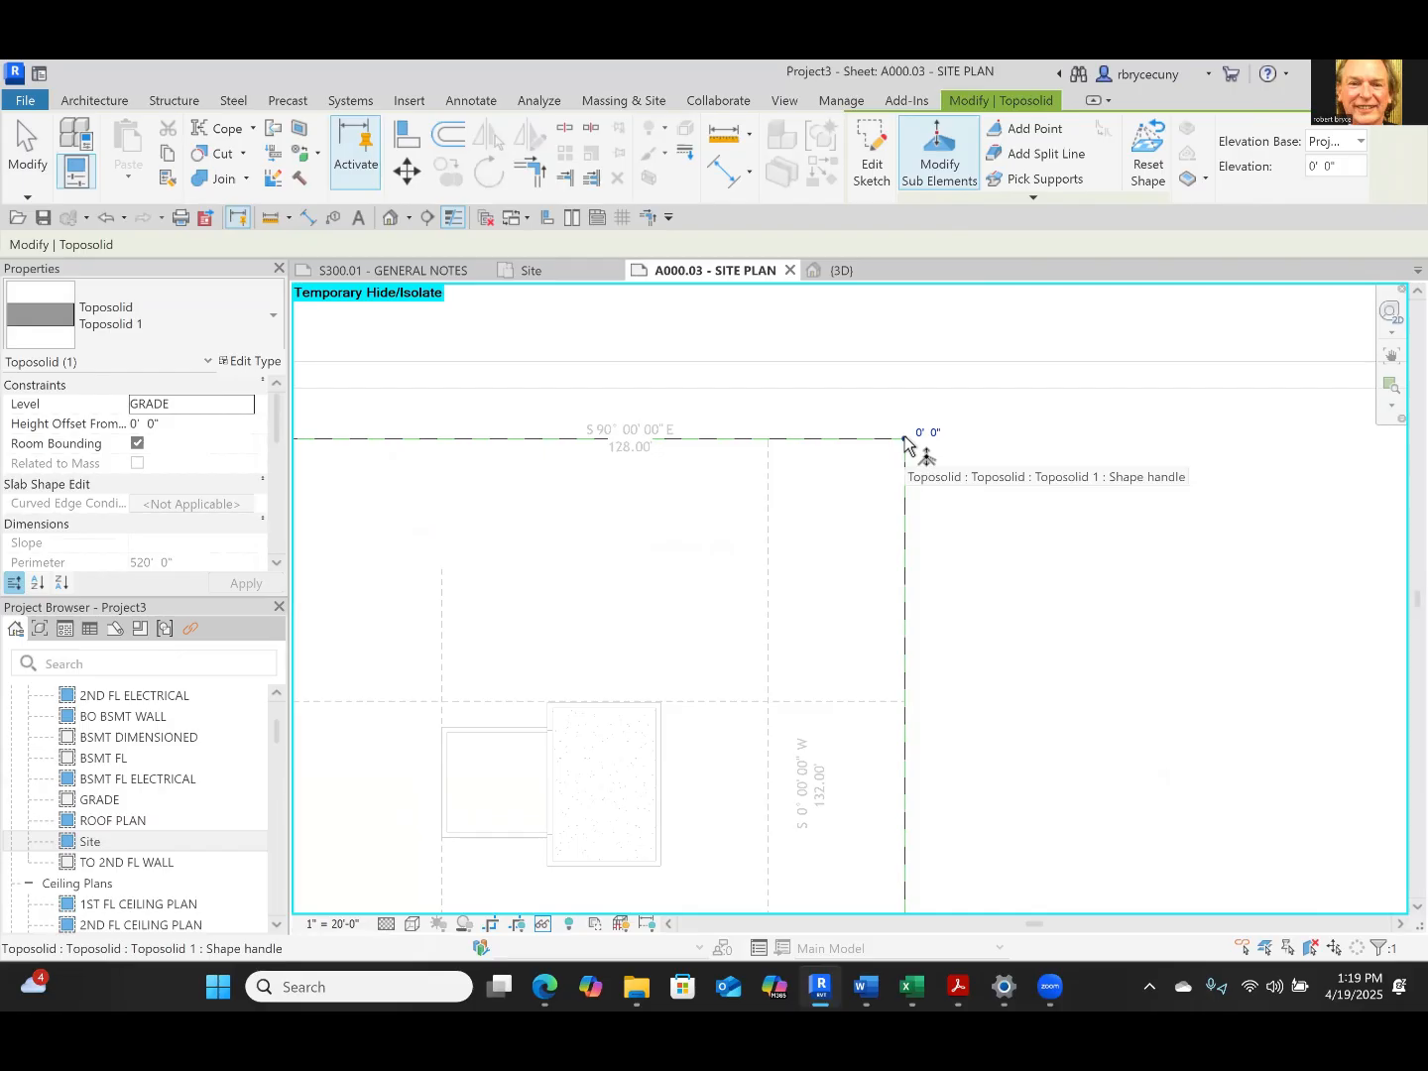
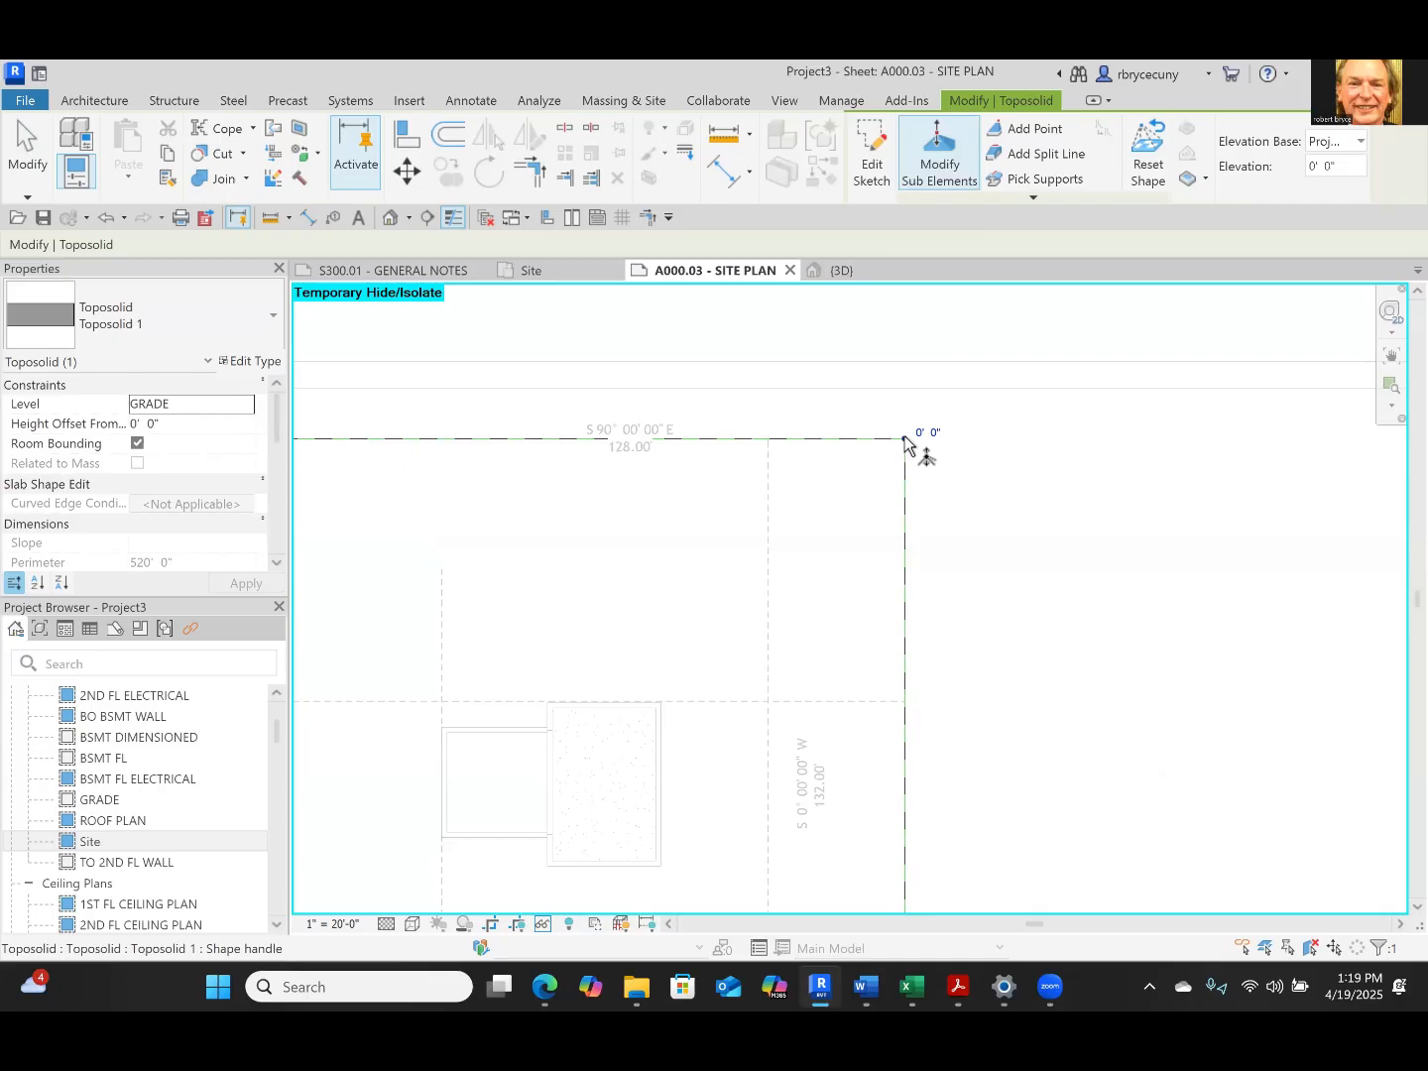
Try to lower the toposolid's northeast corner point to an elevation of -5'
{"action": "left_click", "coordinate": [906, 435]}
{"action": "left_click", "coordinate": [928, 431]}
{"action": "left_click", "coordinate": [915, 421]}
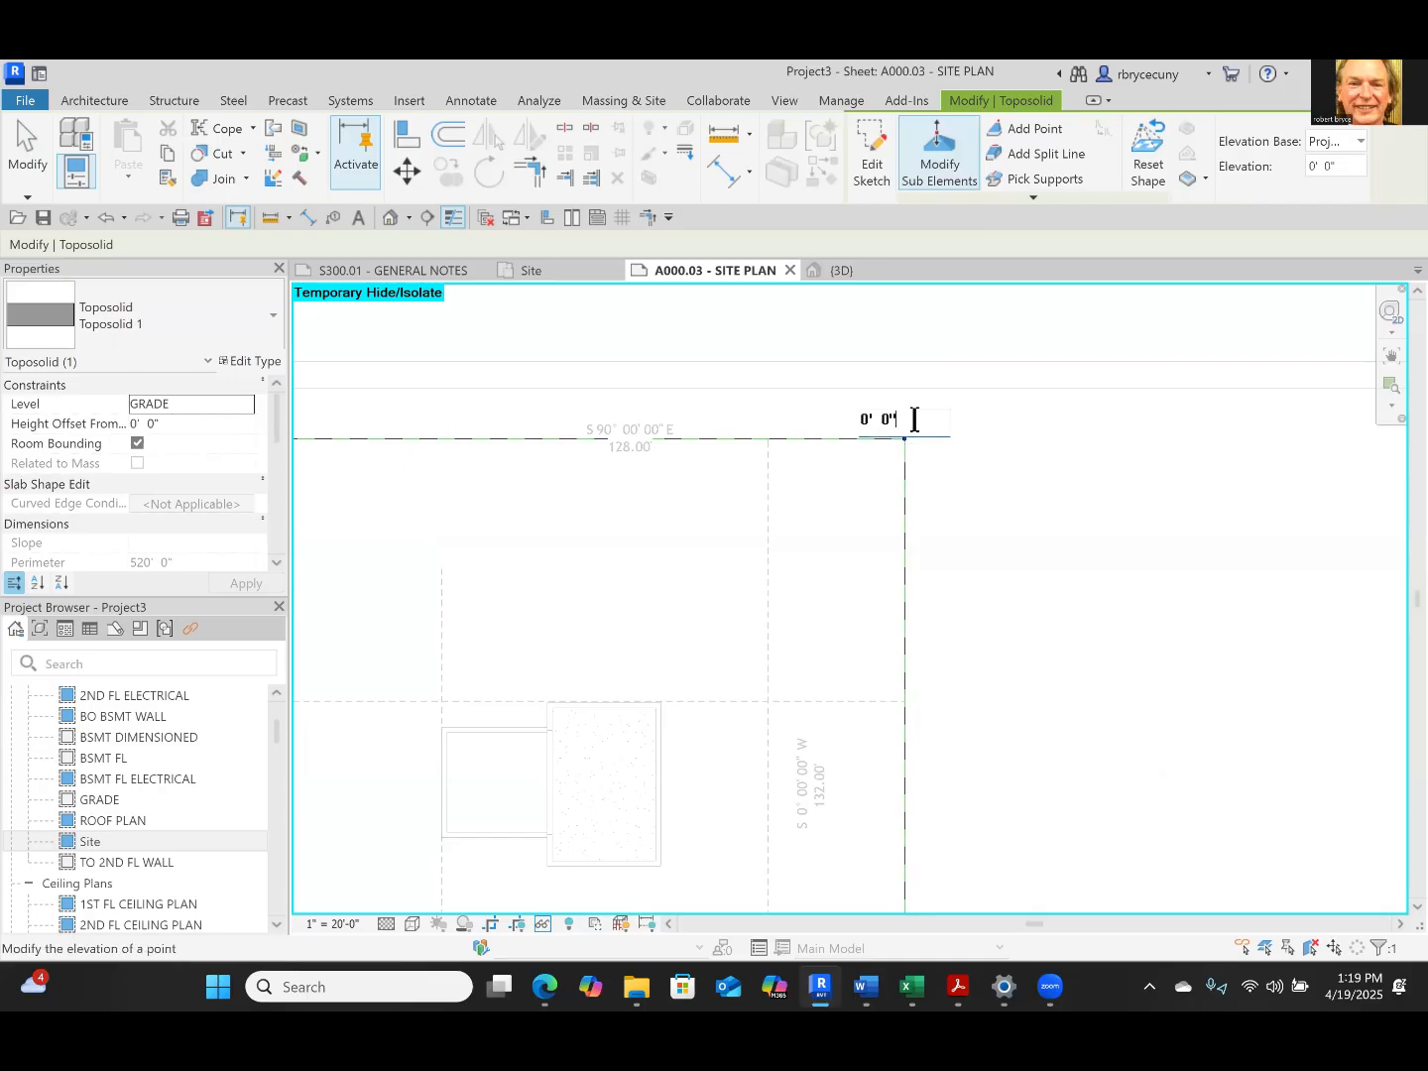
{"action": "left_click_drag", "start_coordinate": [915, 419], "coordinate": [784, 418]}
{"action": "type", "text": "-5'"}
{"action": "scroll", "coordinate": [927, 583], "scroll_direction": "down", "scroll_amount": 2}
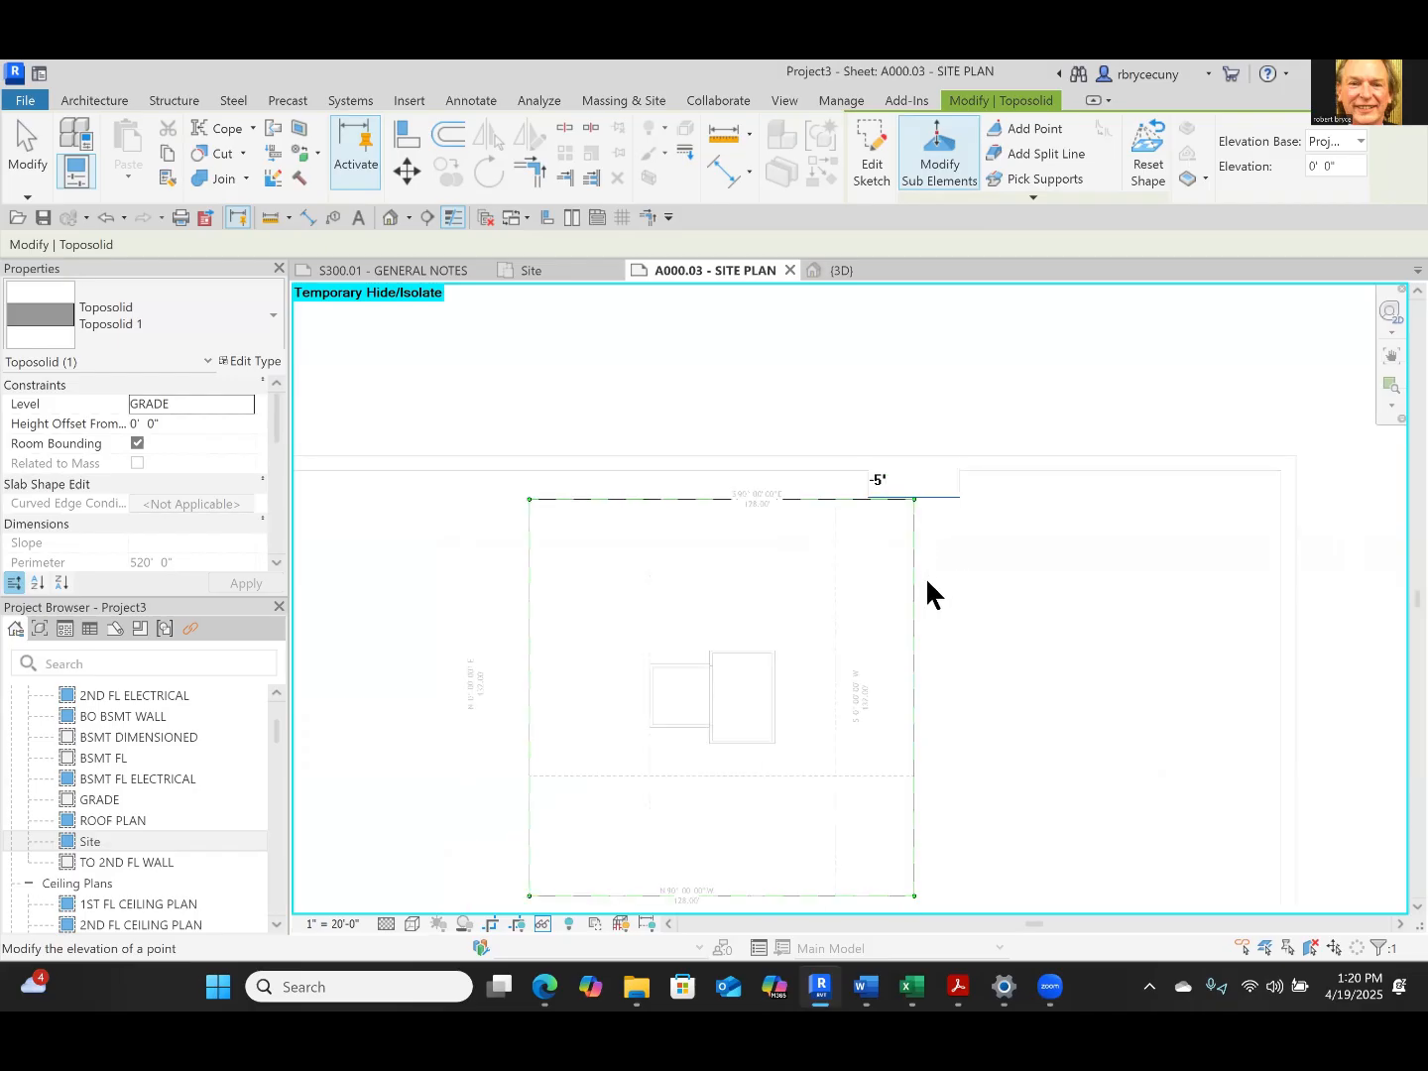
{"action": "left_click", "coordinate": [526, 498]}
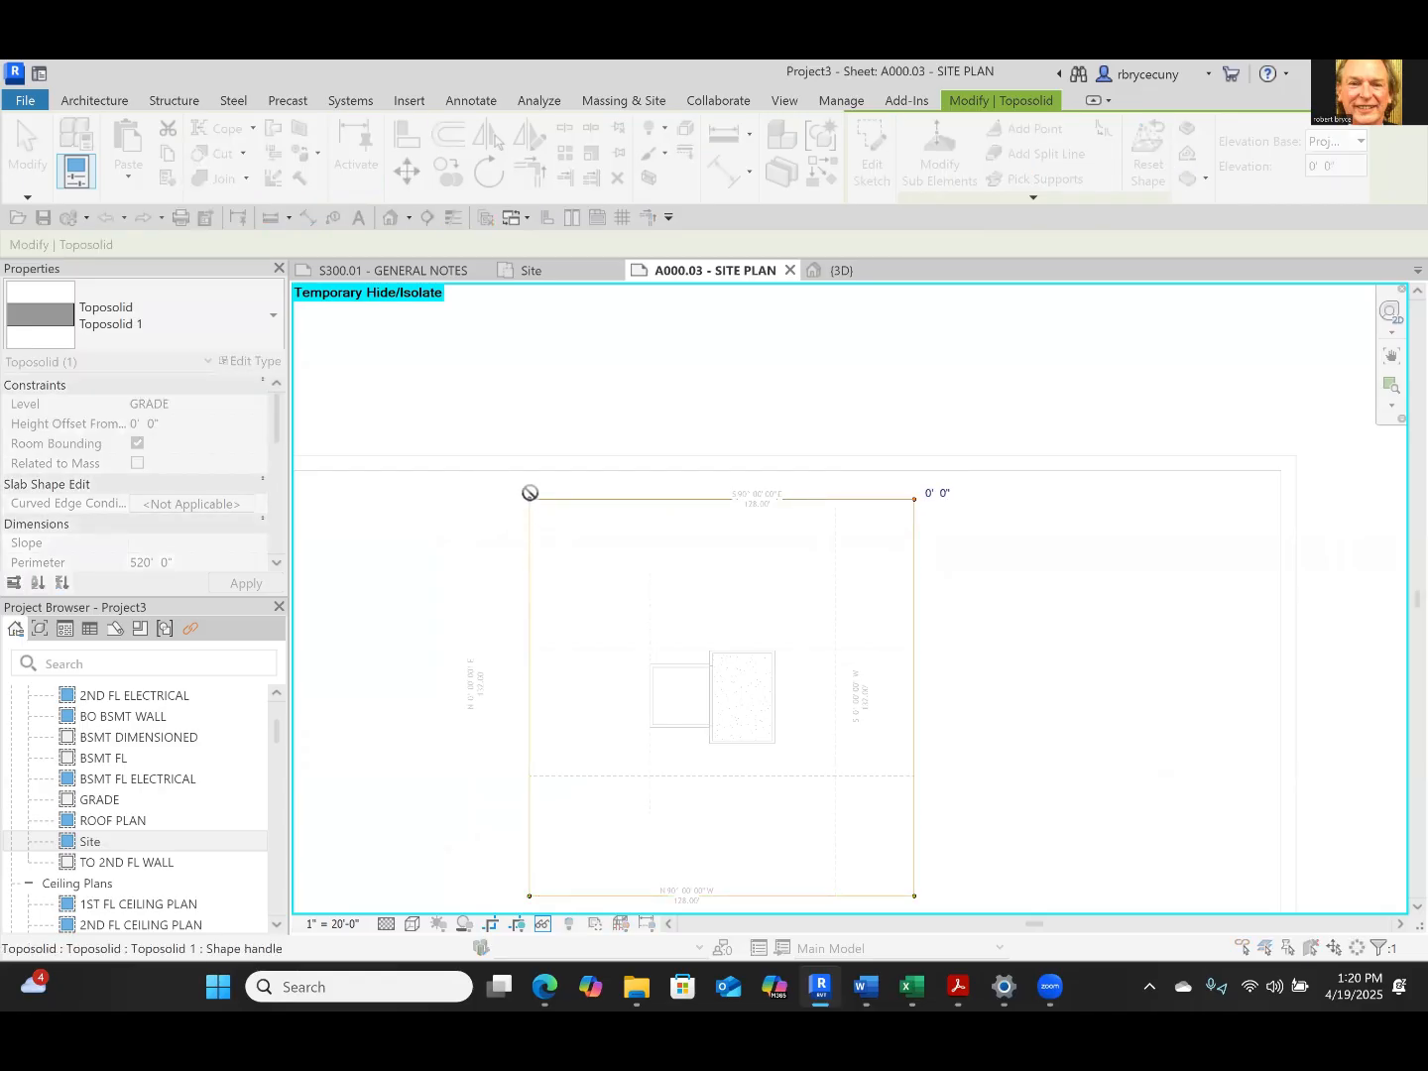
{"action": "scroll", "coordinate": [533, 496], "scroll_direction": "up", "scroll_amount": 2}
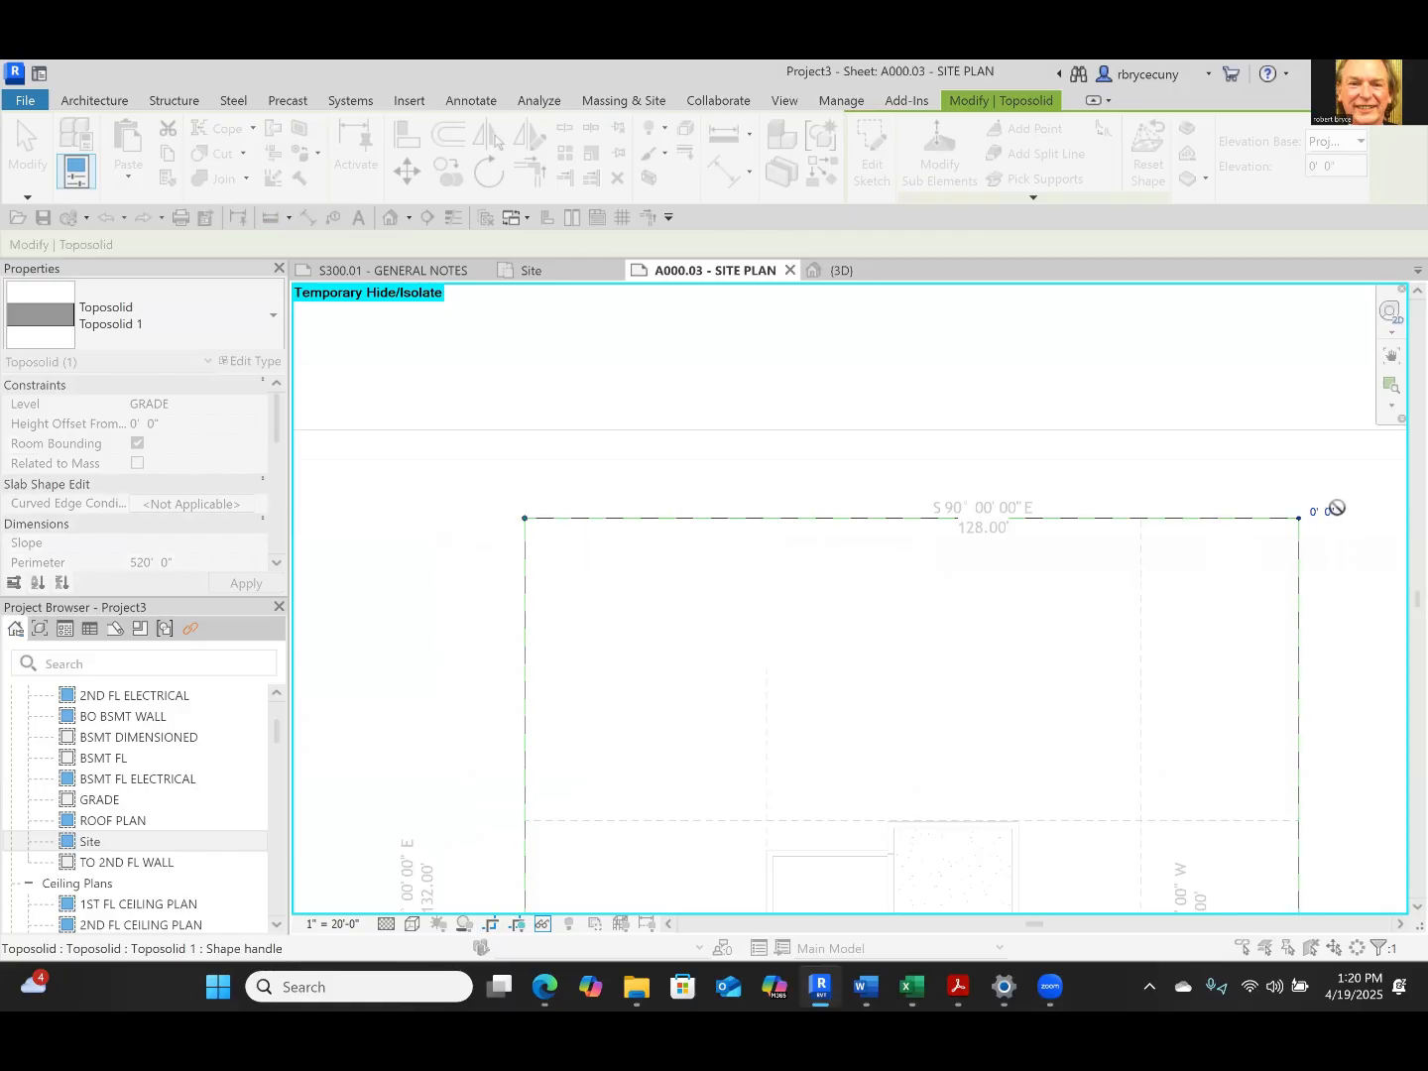
{"action": "middle_click_drag", "start_coordinate": [1215, 495], "coordinate": [853, 504]}
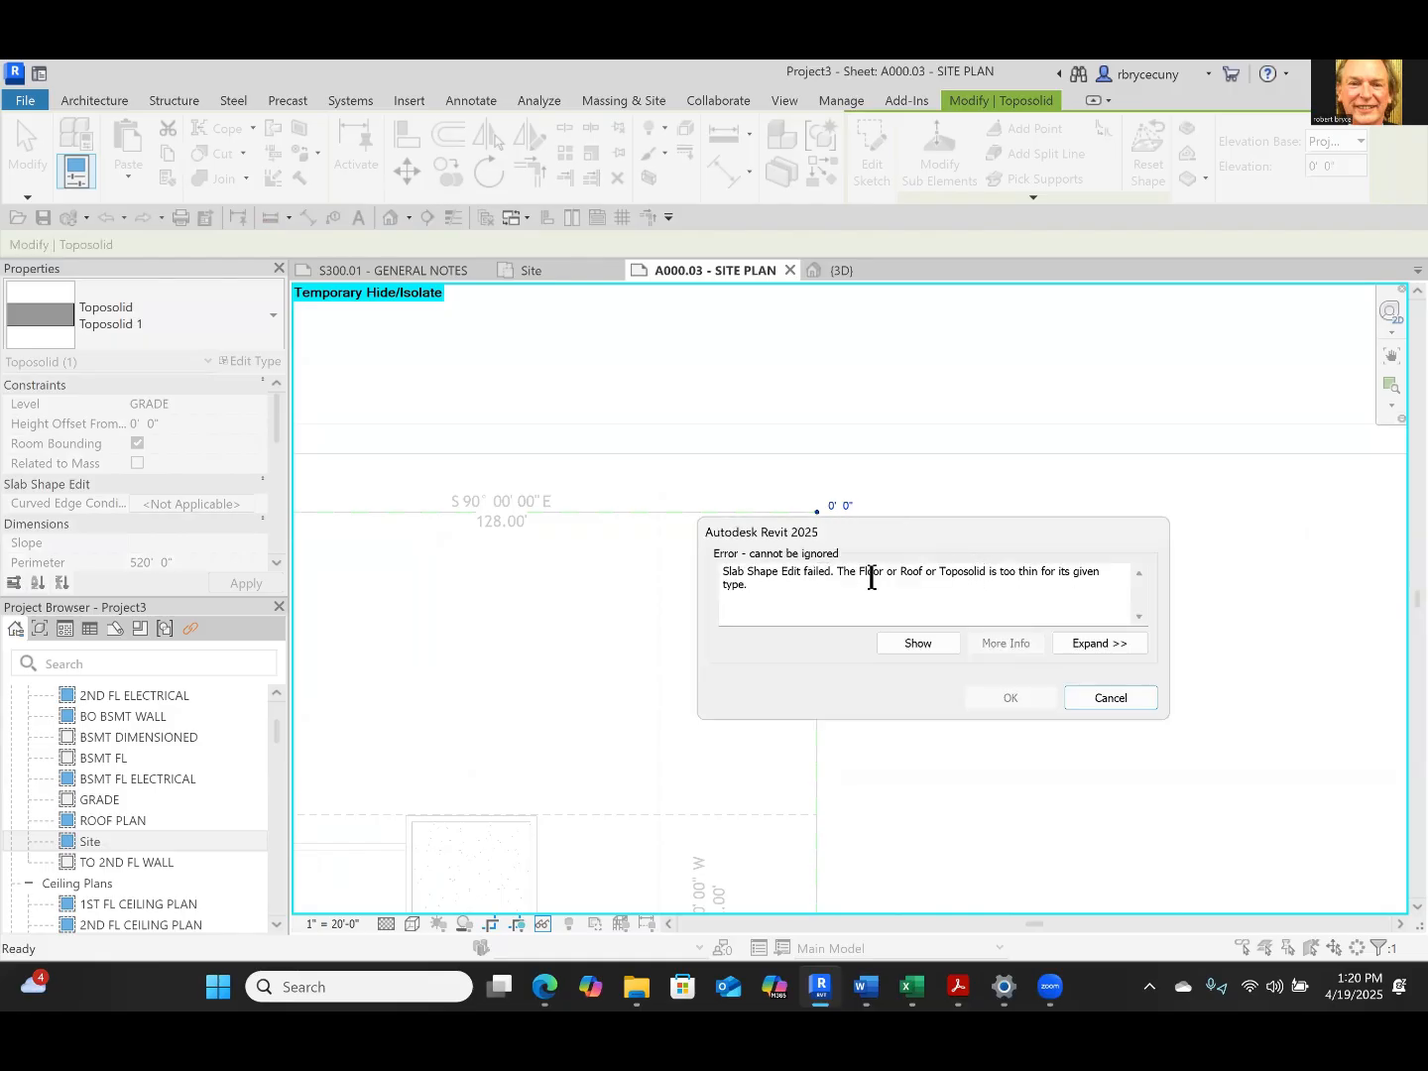
{"action": "left_click", "coordinate": [1078, 694]}
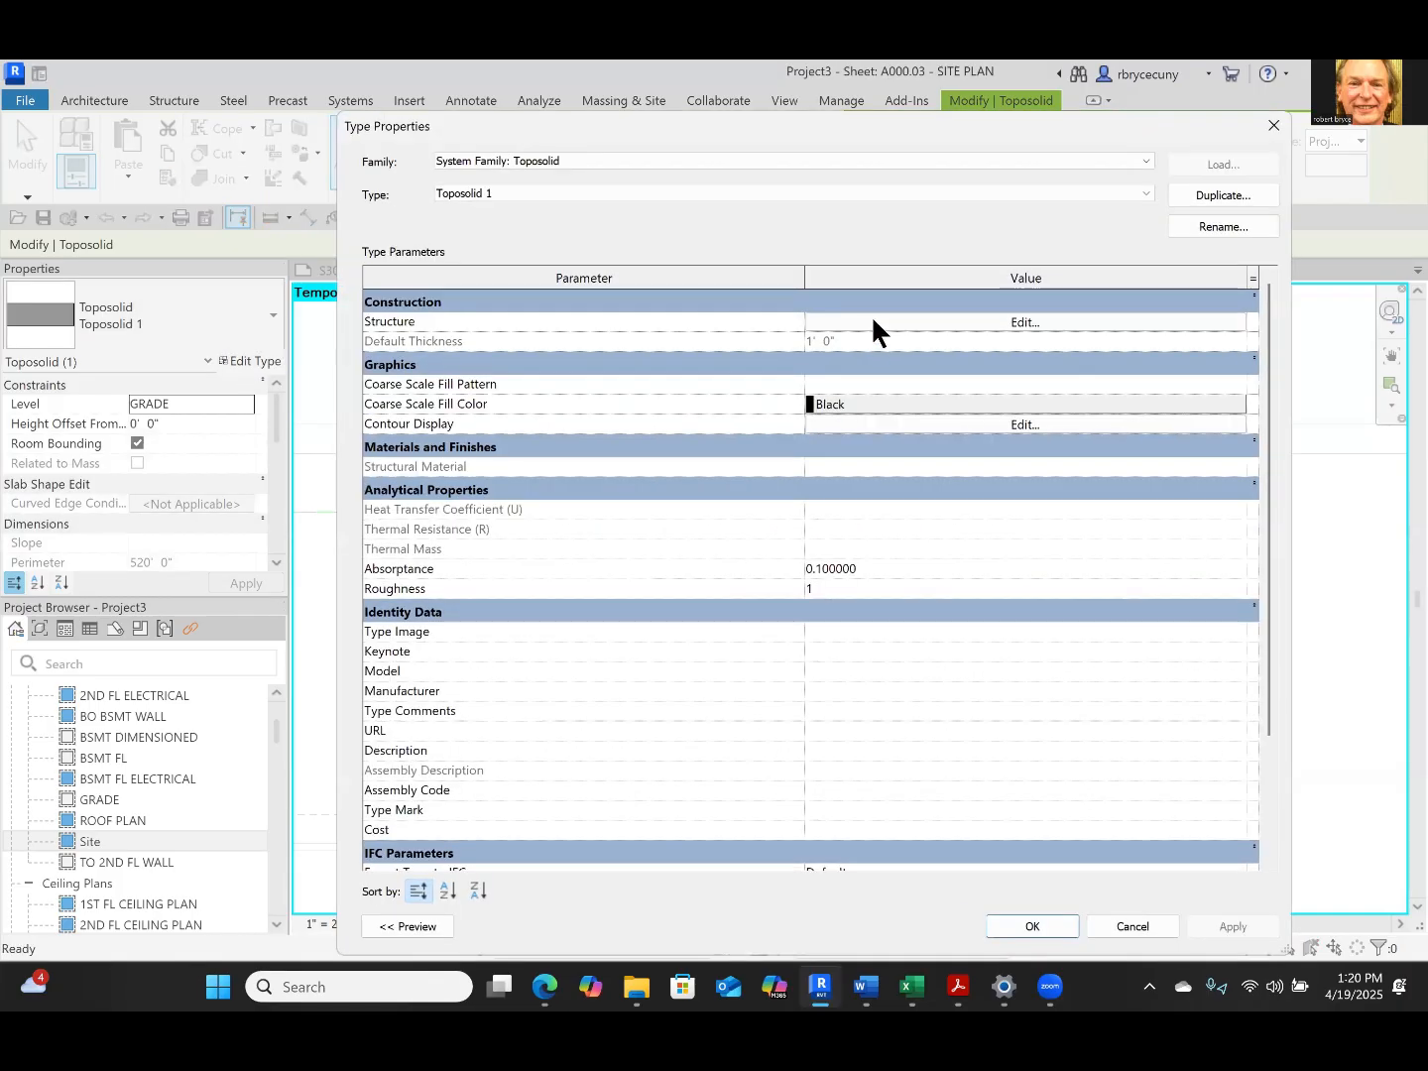
Insert a new structure layer in the toposolid type's assembly, directly below the GRASS layer and inside the core boundary
{"action": "left_click", "coordinate": [871, 318]}
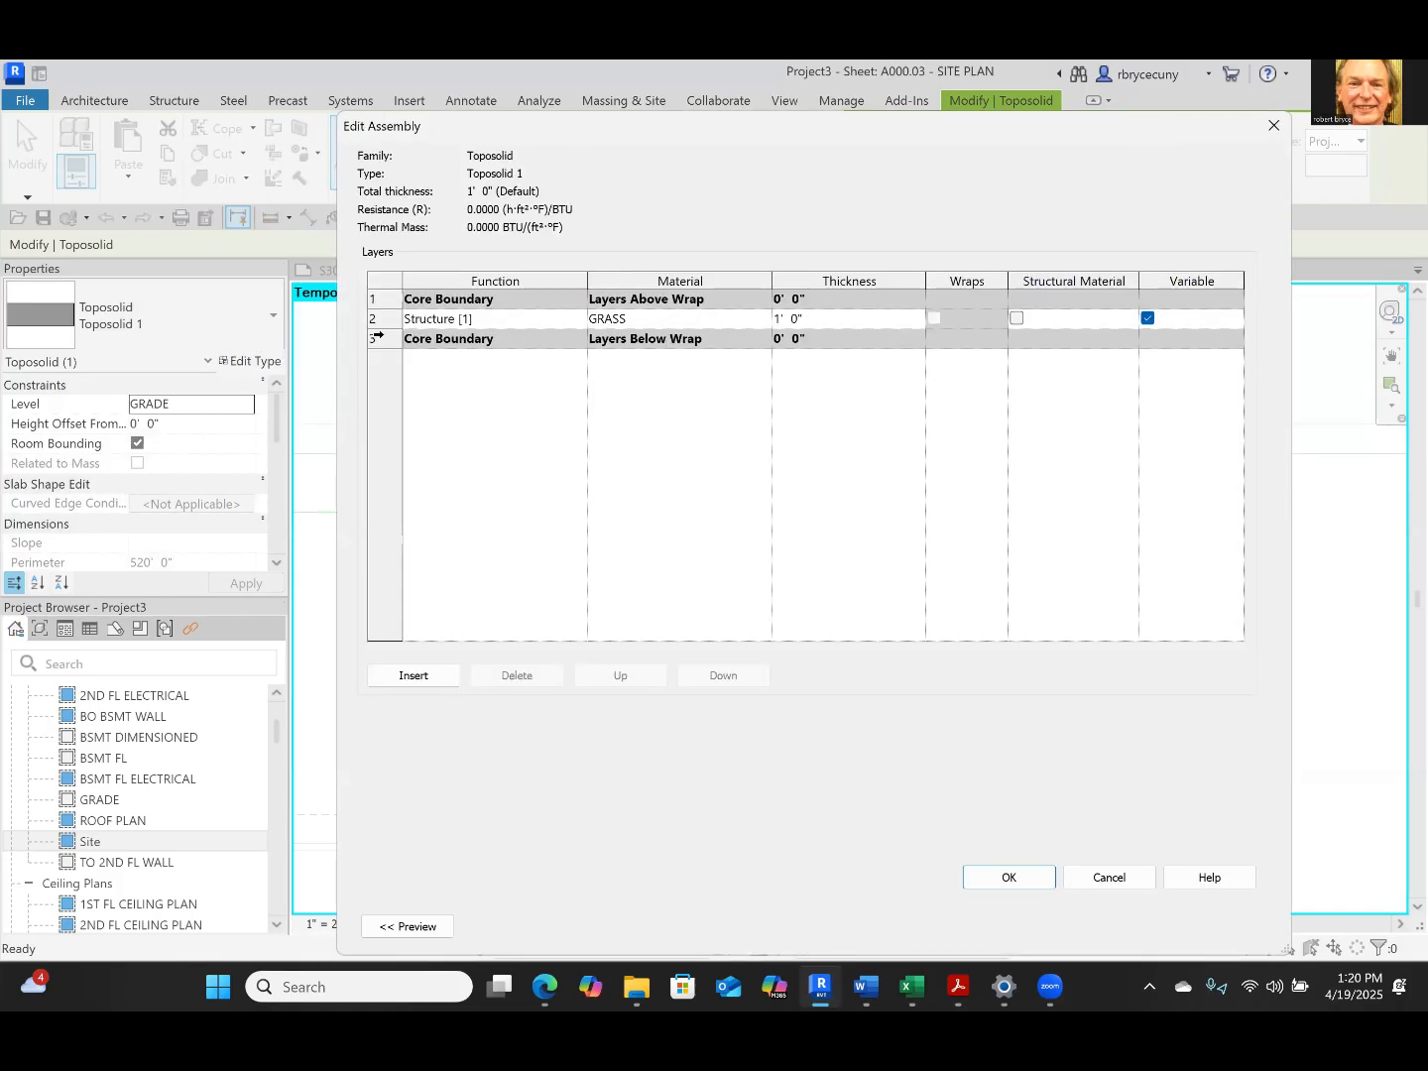
{"action": "left_click", "coordinate": [409, 675]}
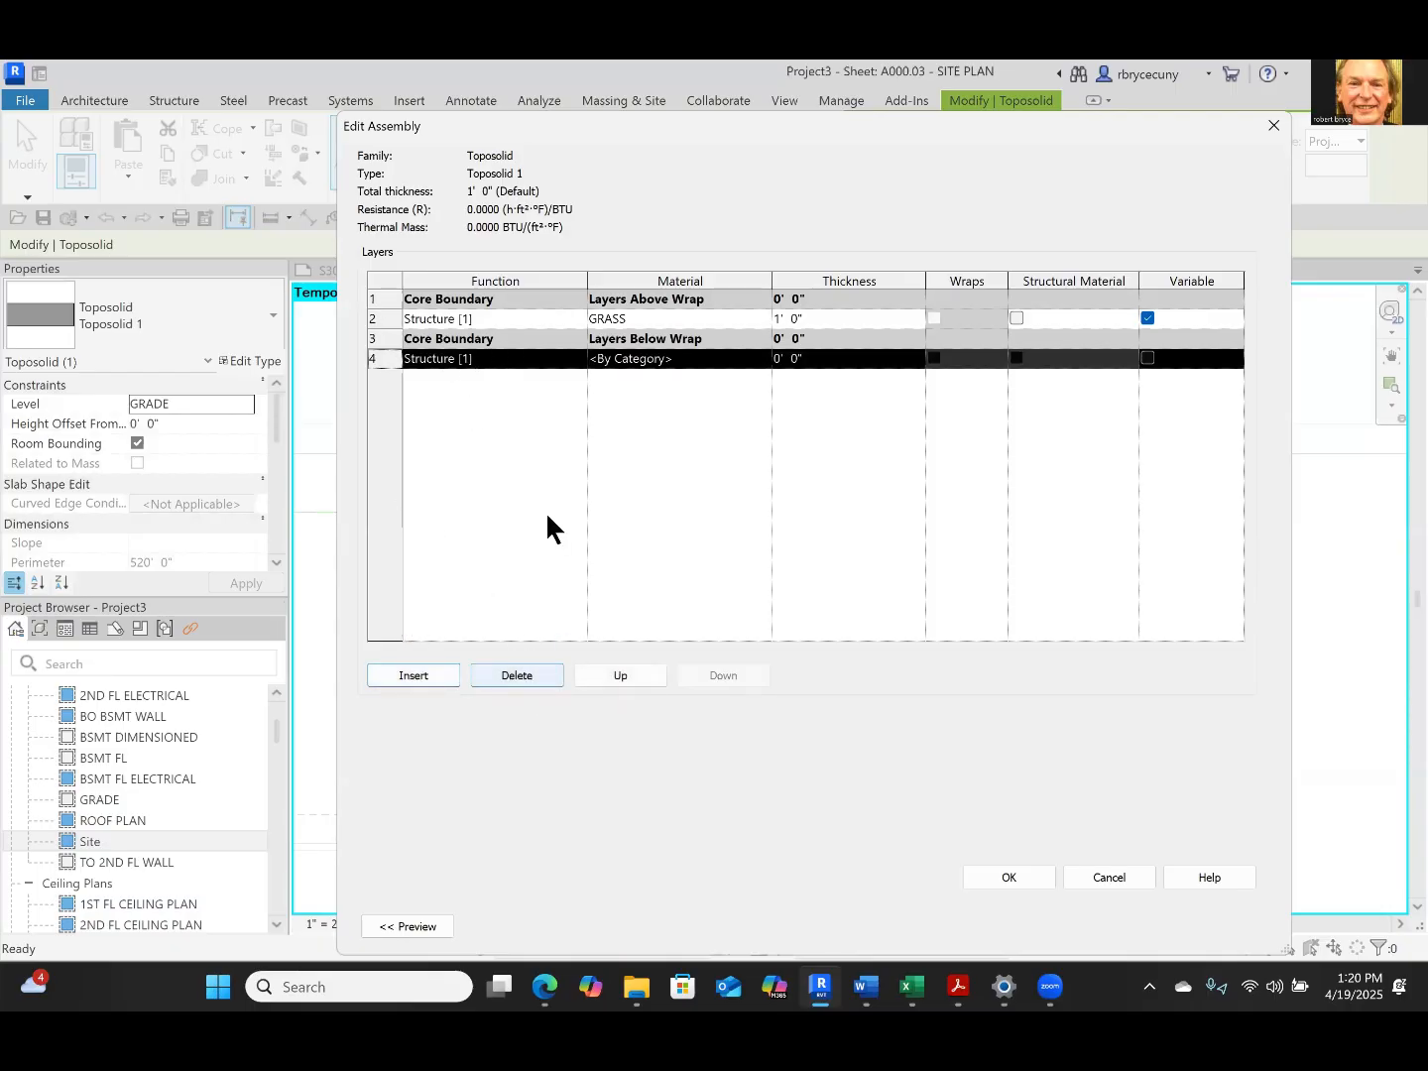
{"action": "left_click", "coordinate": [609, 675]}
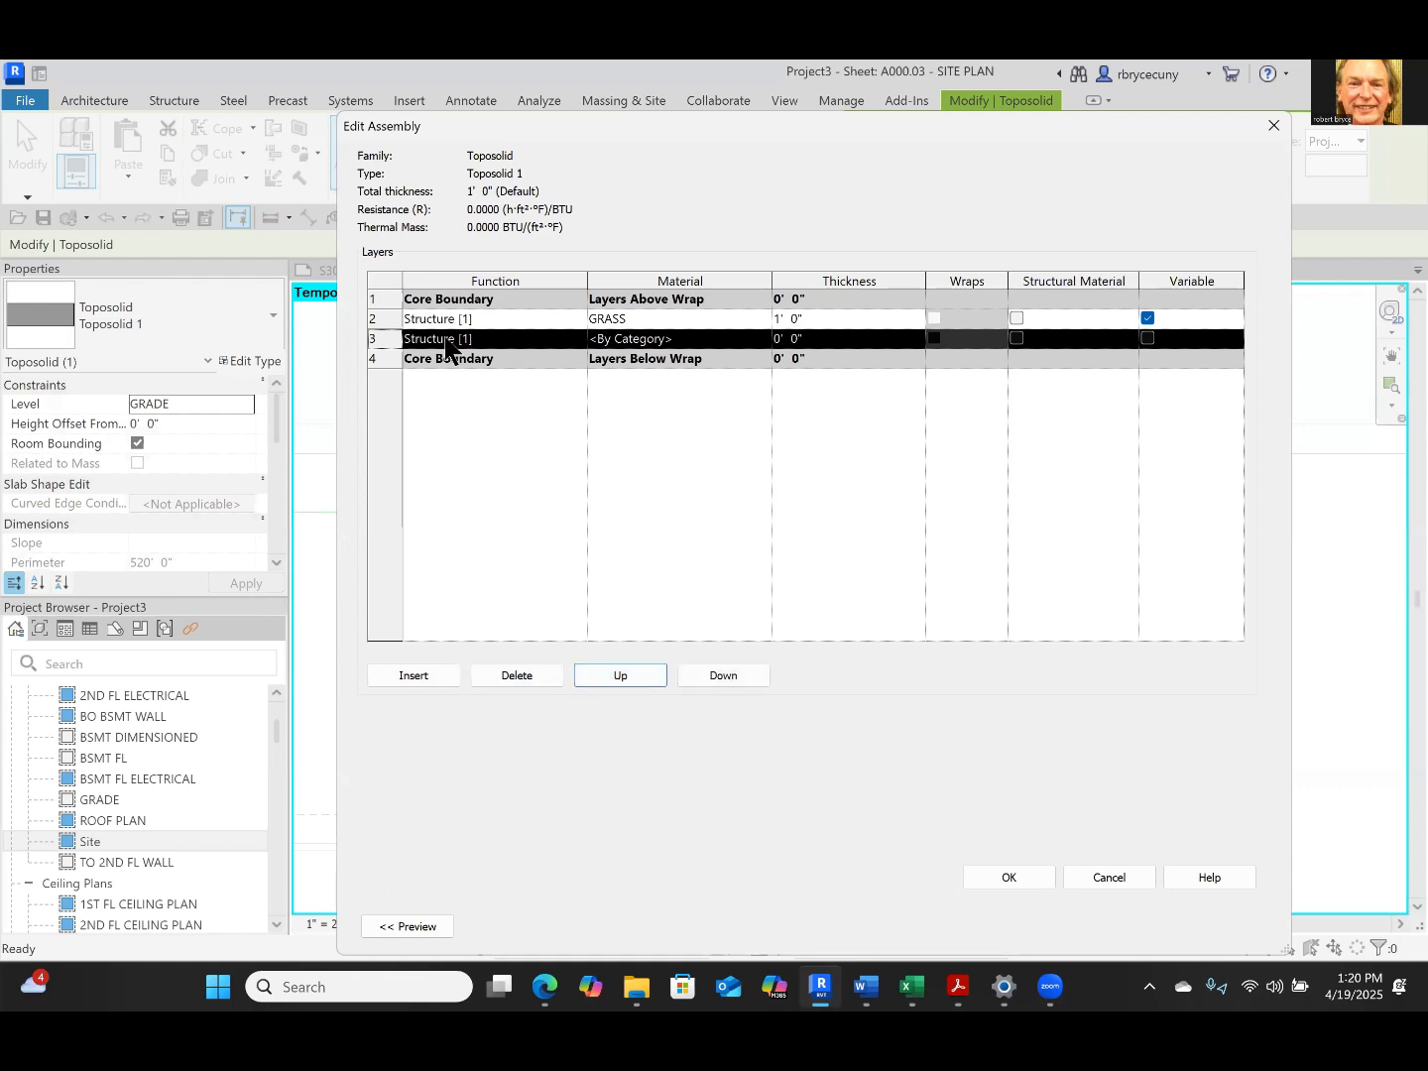
Assign the Earth material to the new layer, searching the project materials for "earth"
{"action": "left_click", "coordinate": [754, 339]}
{"action": "left_click", "coordinate": [765, 339]}
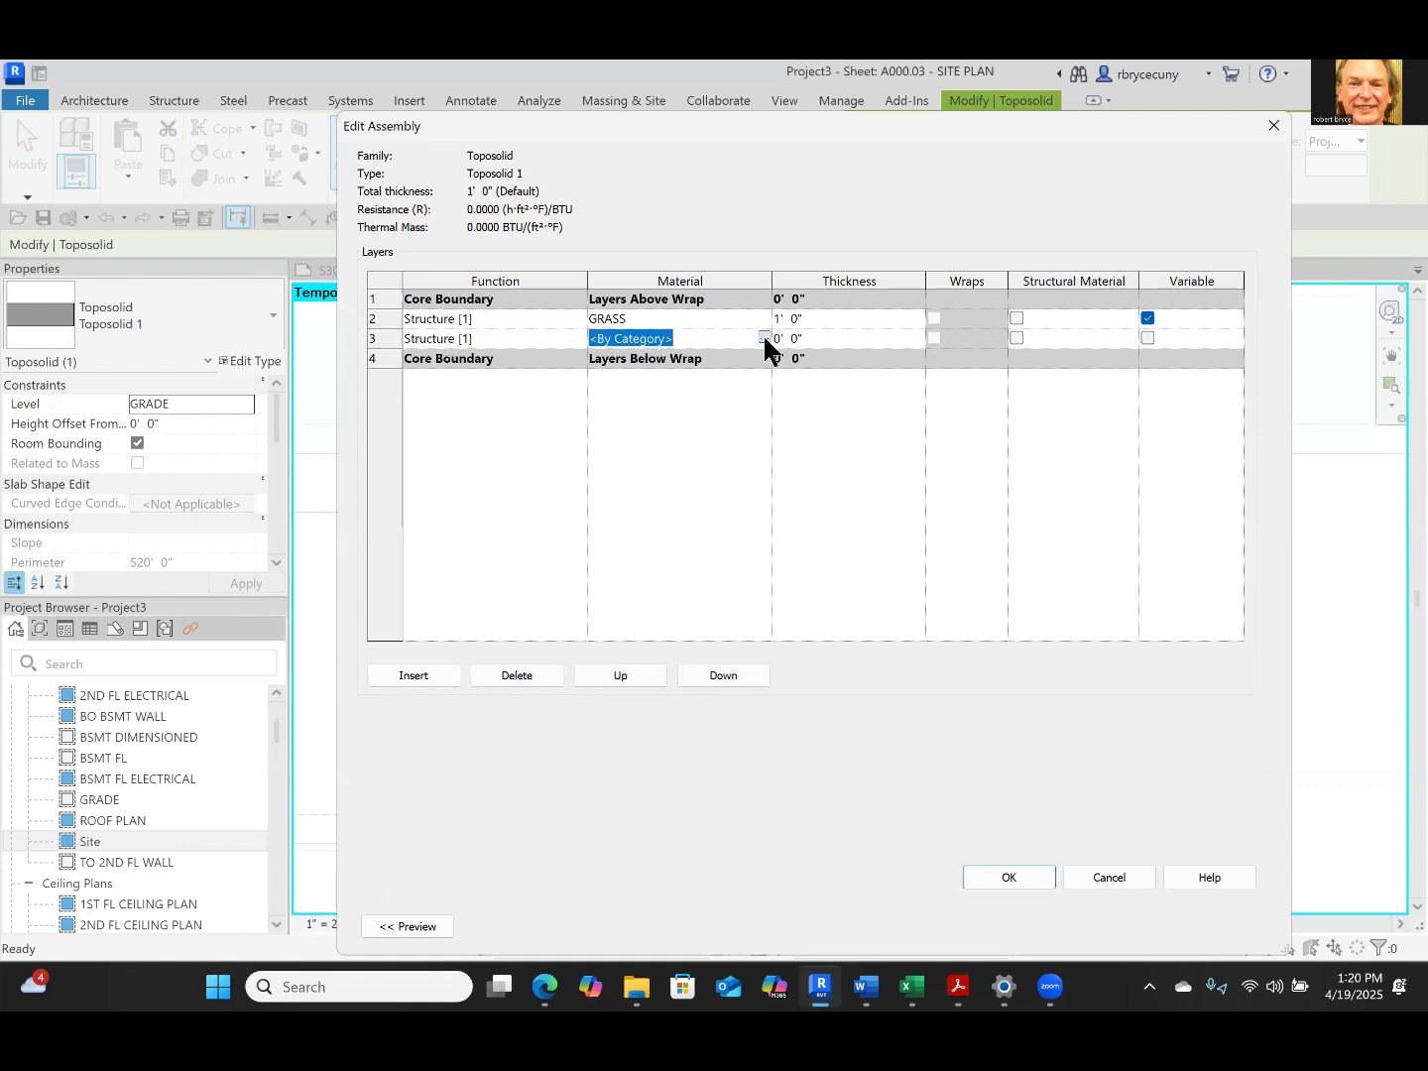
{"action": "left_click", "coordinate": [762, 338]}
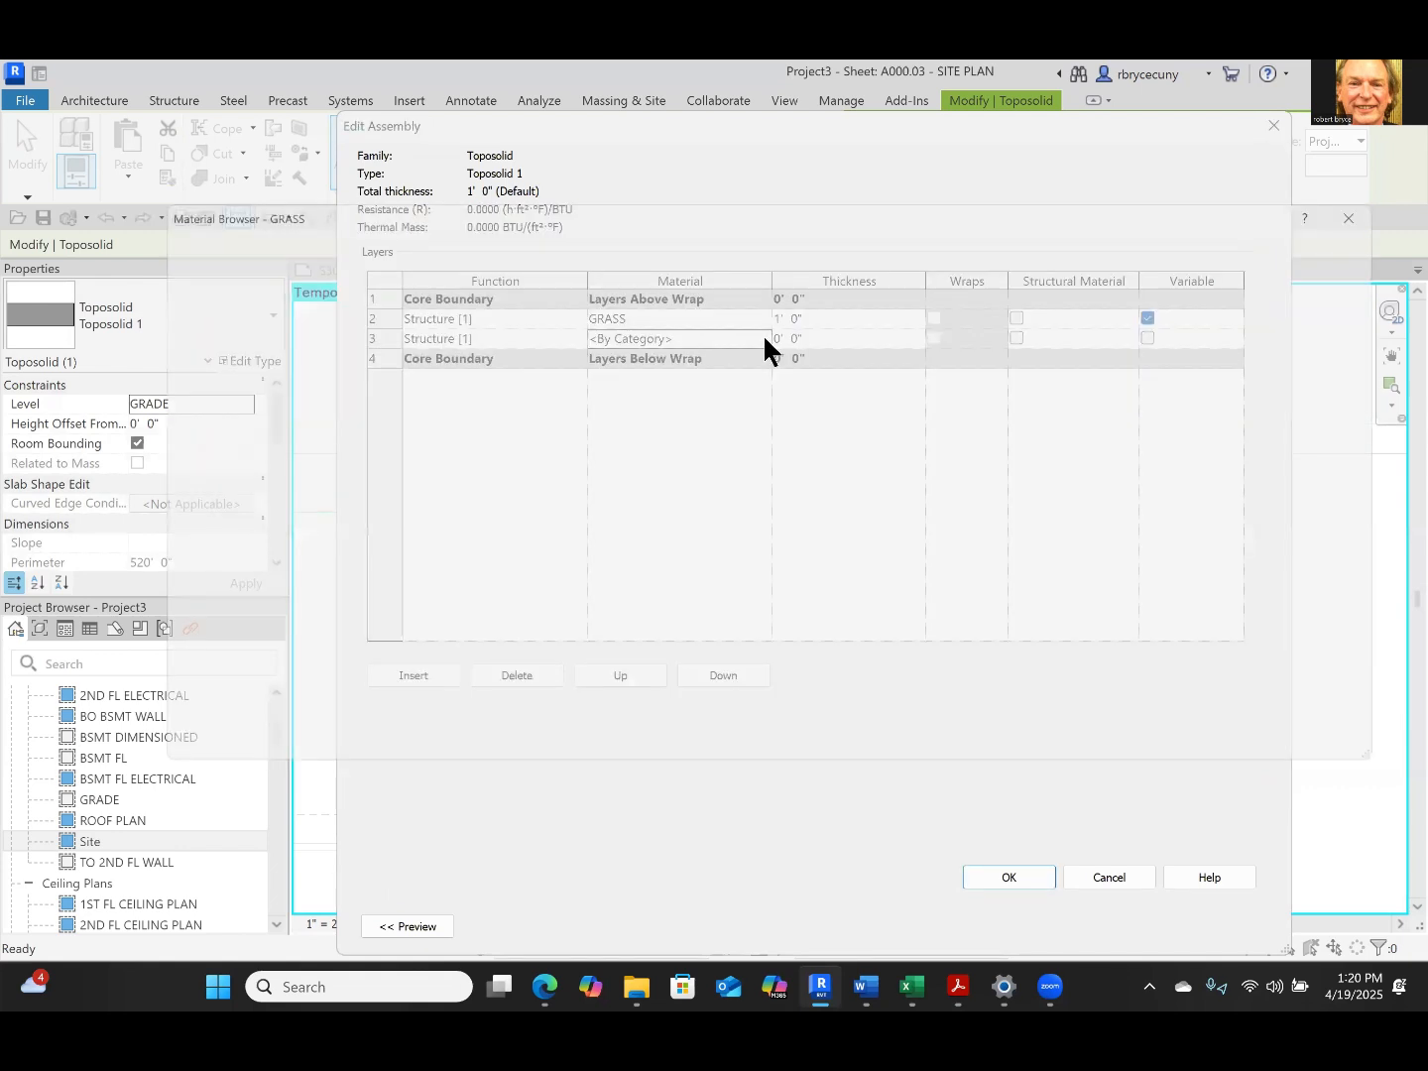
{"action": "type", "text": "e"}
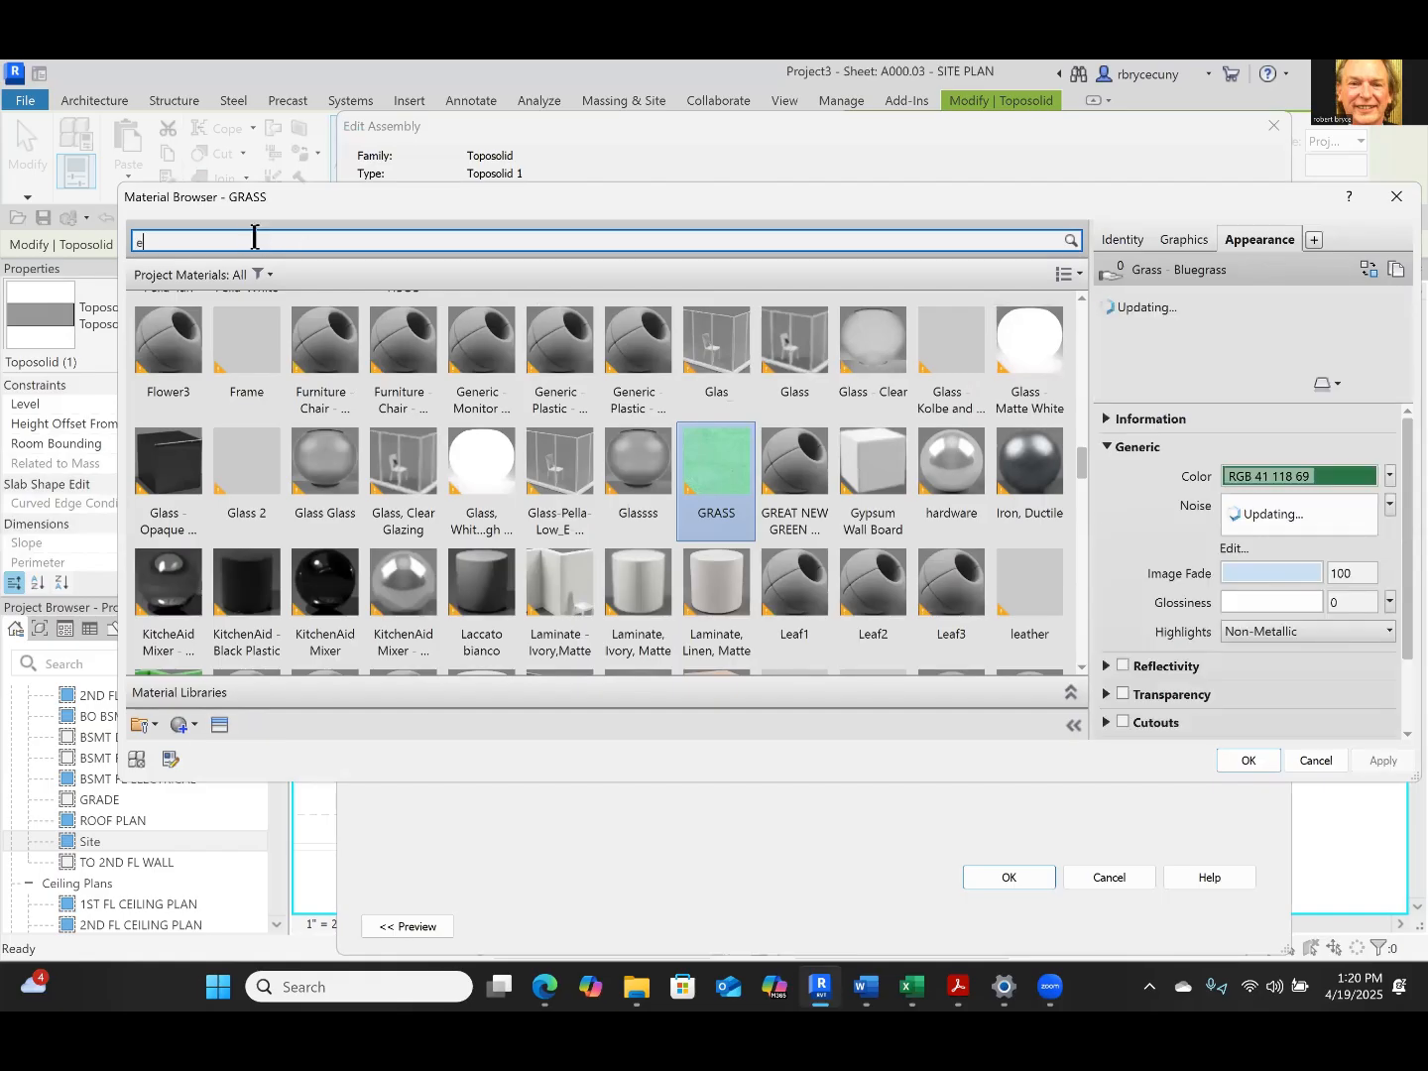
{"action": "type", "text": "arth"}
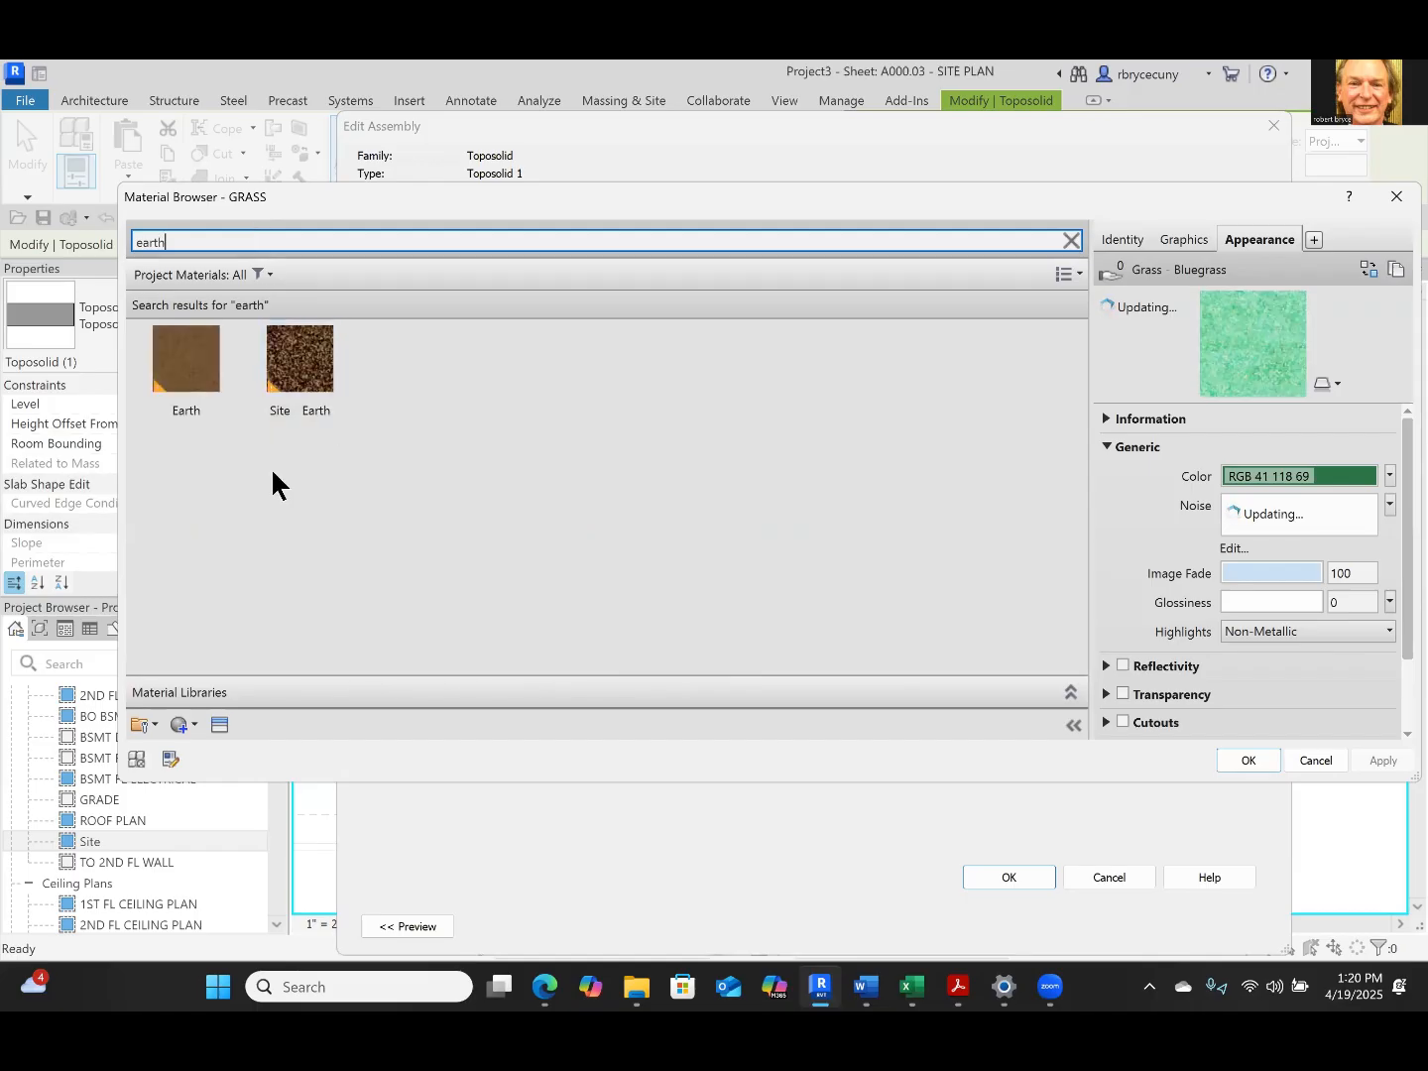
{"action": "left_click", "coordinate": [199, 355]}
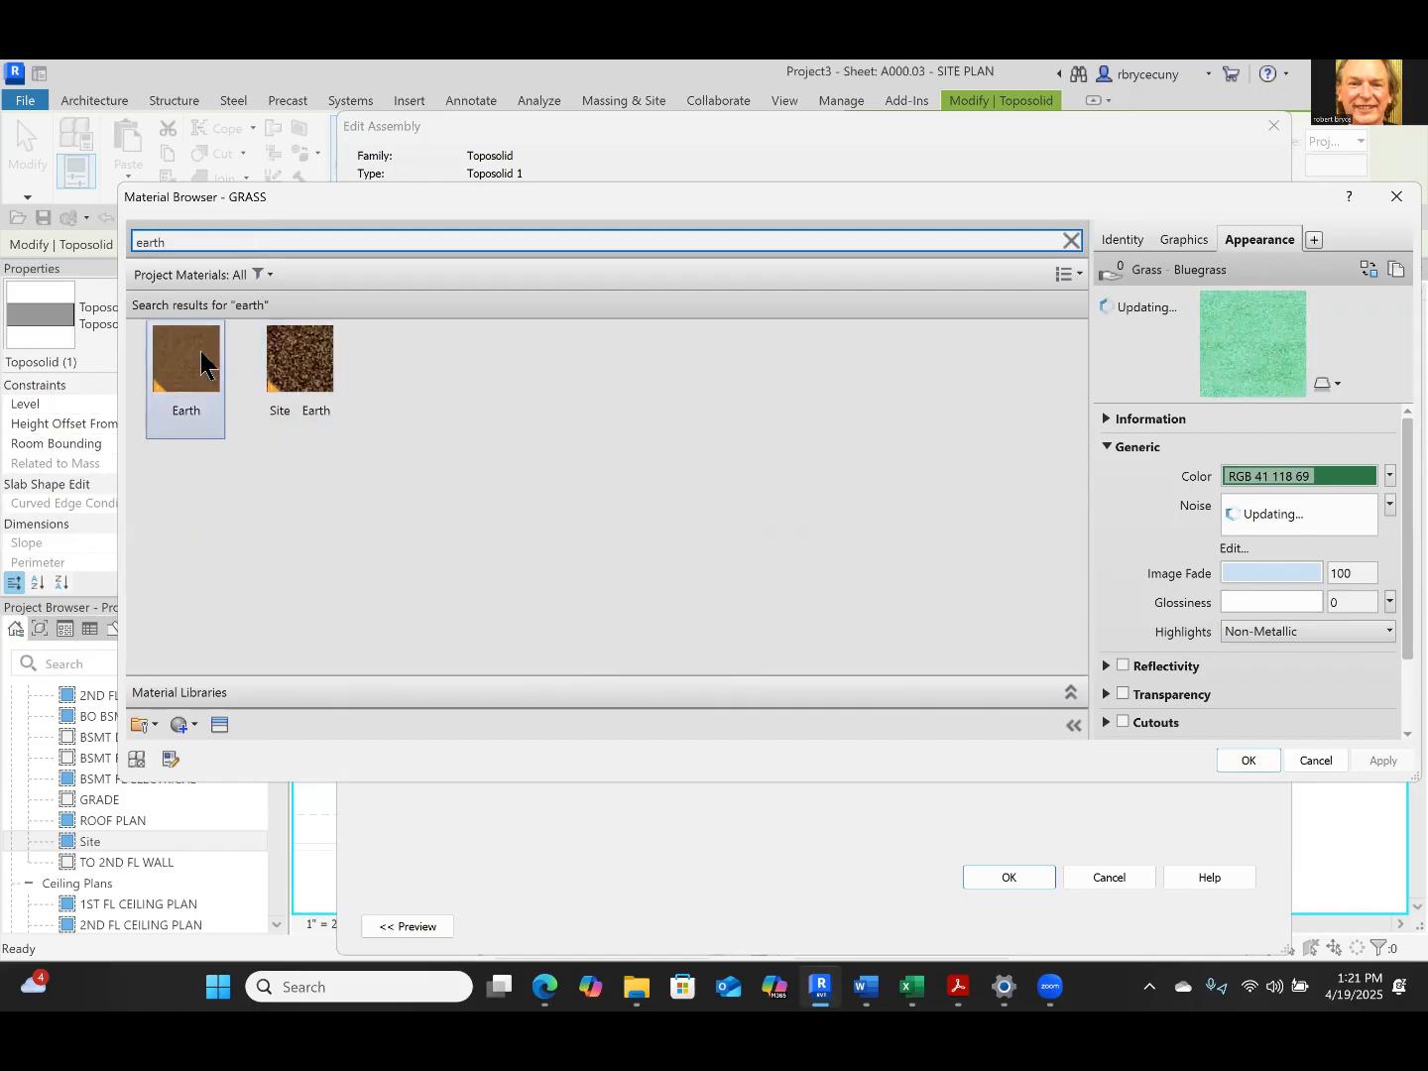
{"action": "left_click", "coordinate": [1246, 762]}
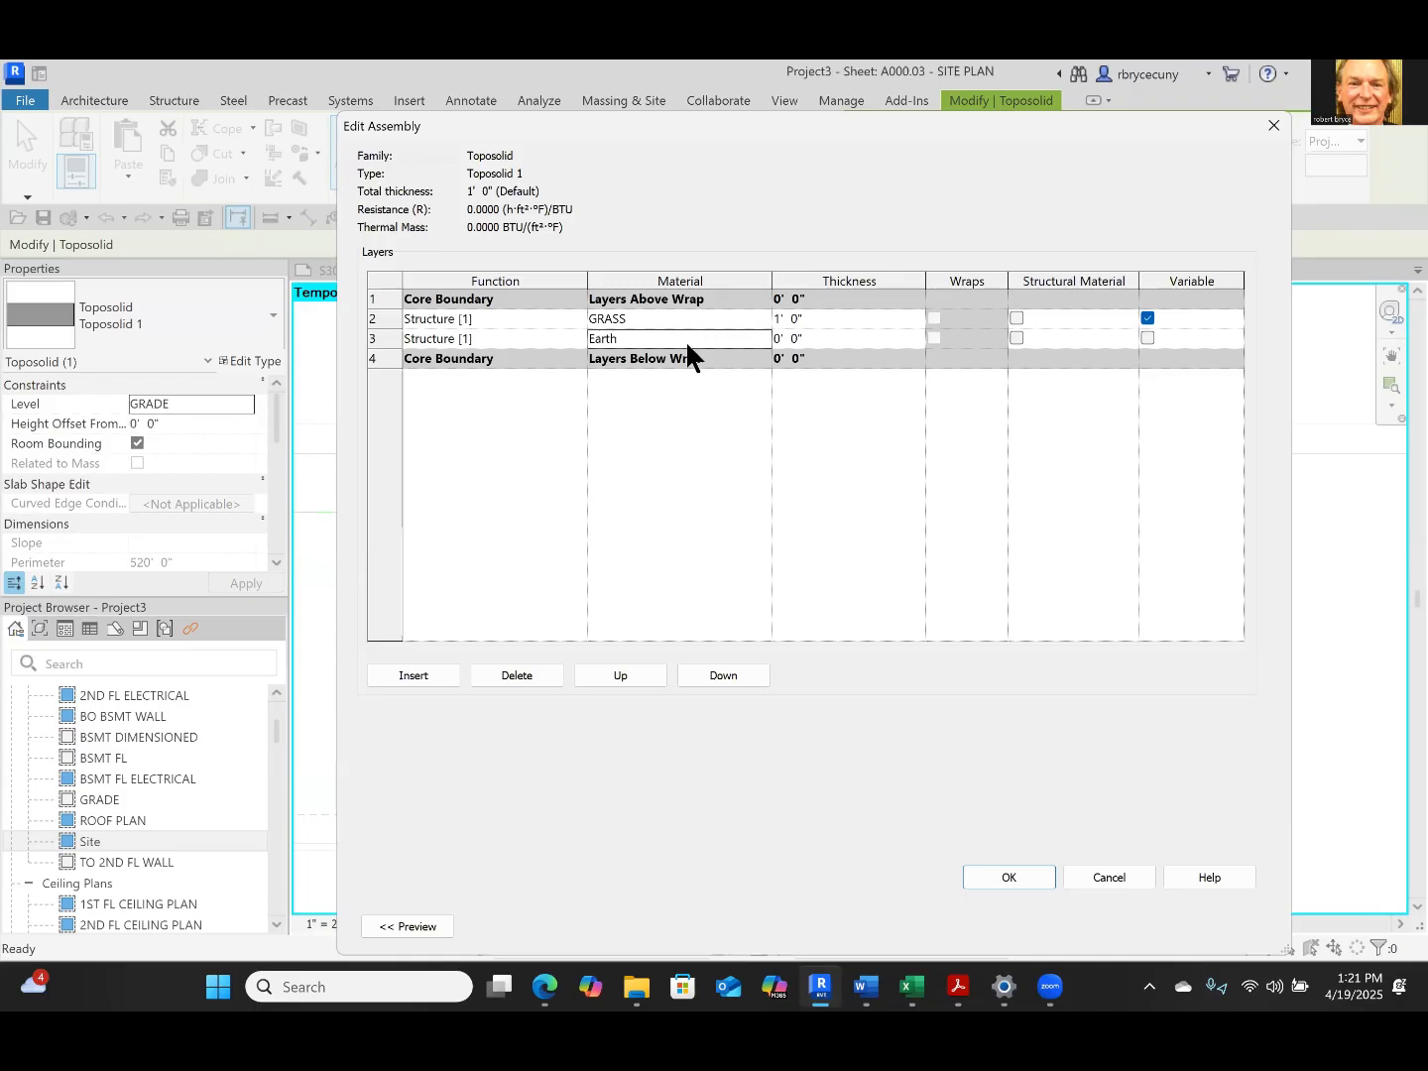
Set the Earth layer's thickness to 15' and accept the toposolid type changes despite the floor overlap
{"action": "left_click", "coordinate": [819, 339]}
{"action": "type", "text": "15"}
{"action": "left_click", "coordinate": [1020, 873]}
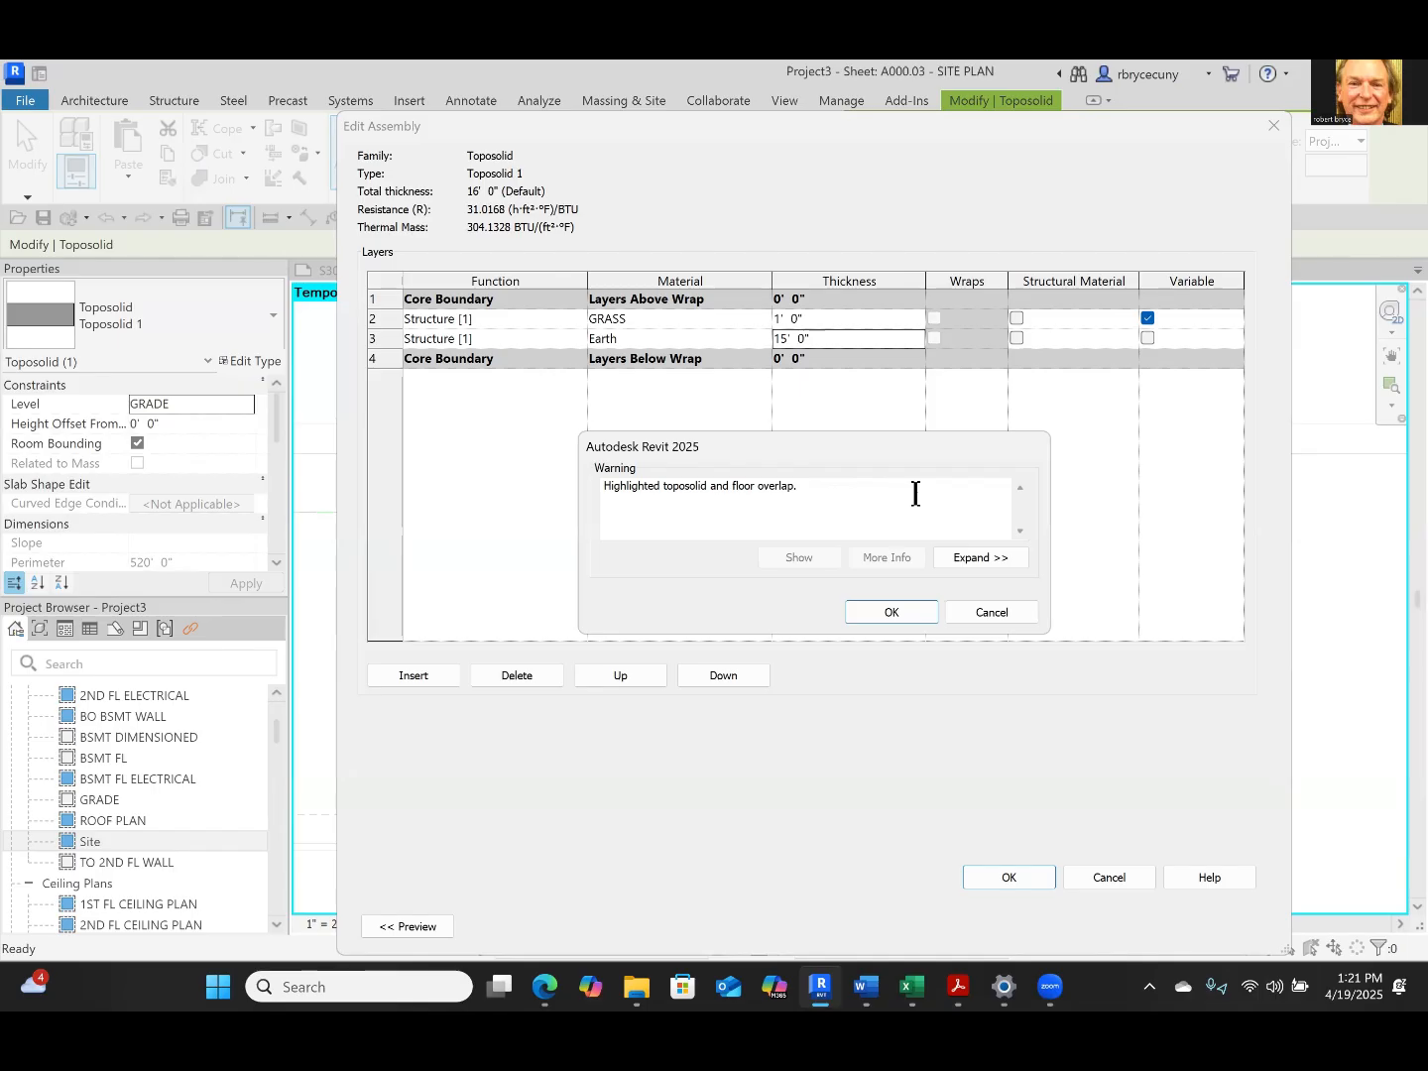
{"action": "left_click", "coordinate": [889, 610]}
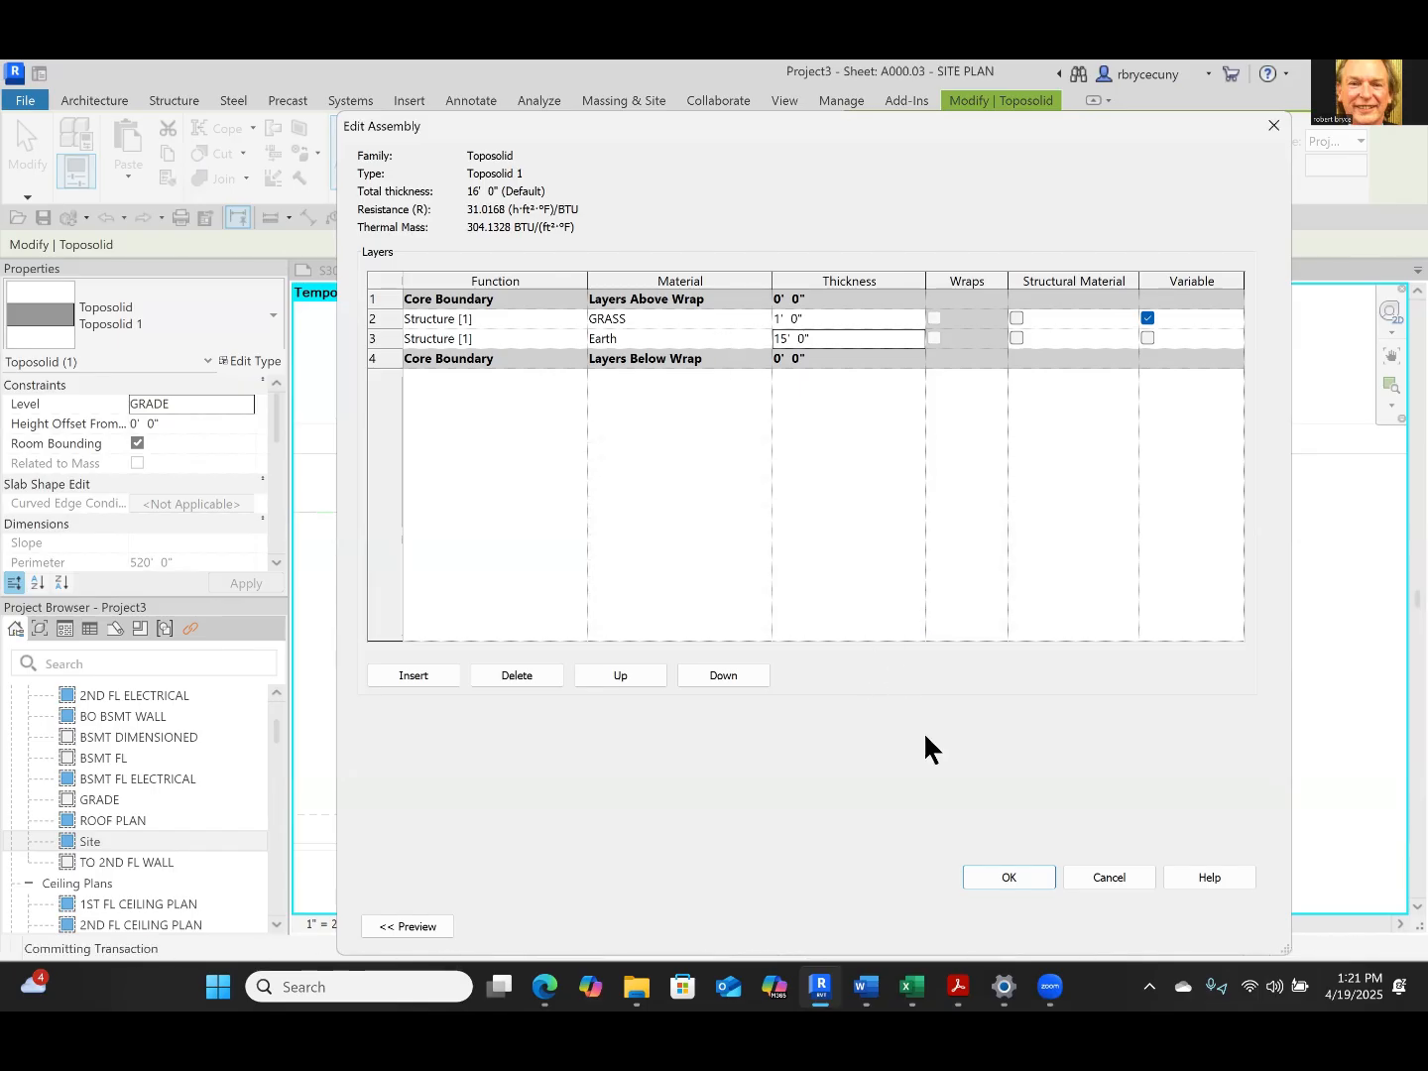
{"action": "left_click", "coordinate": [996, 877]}
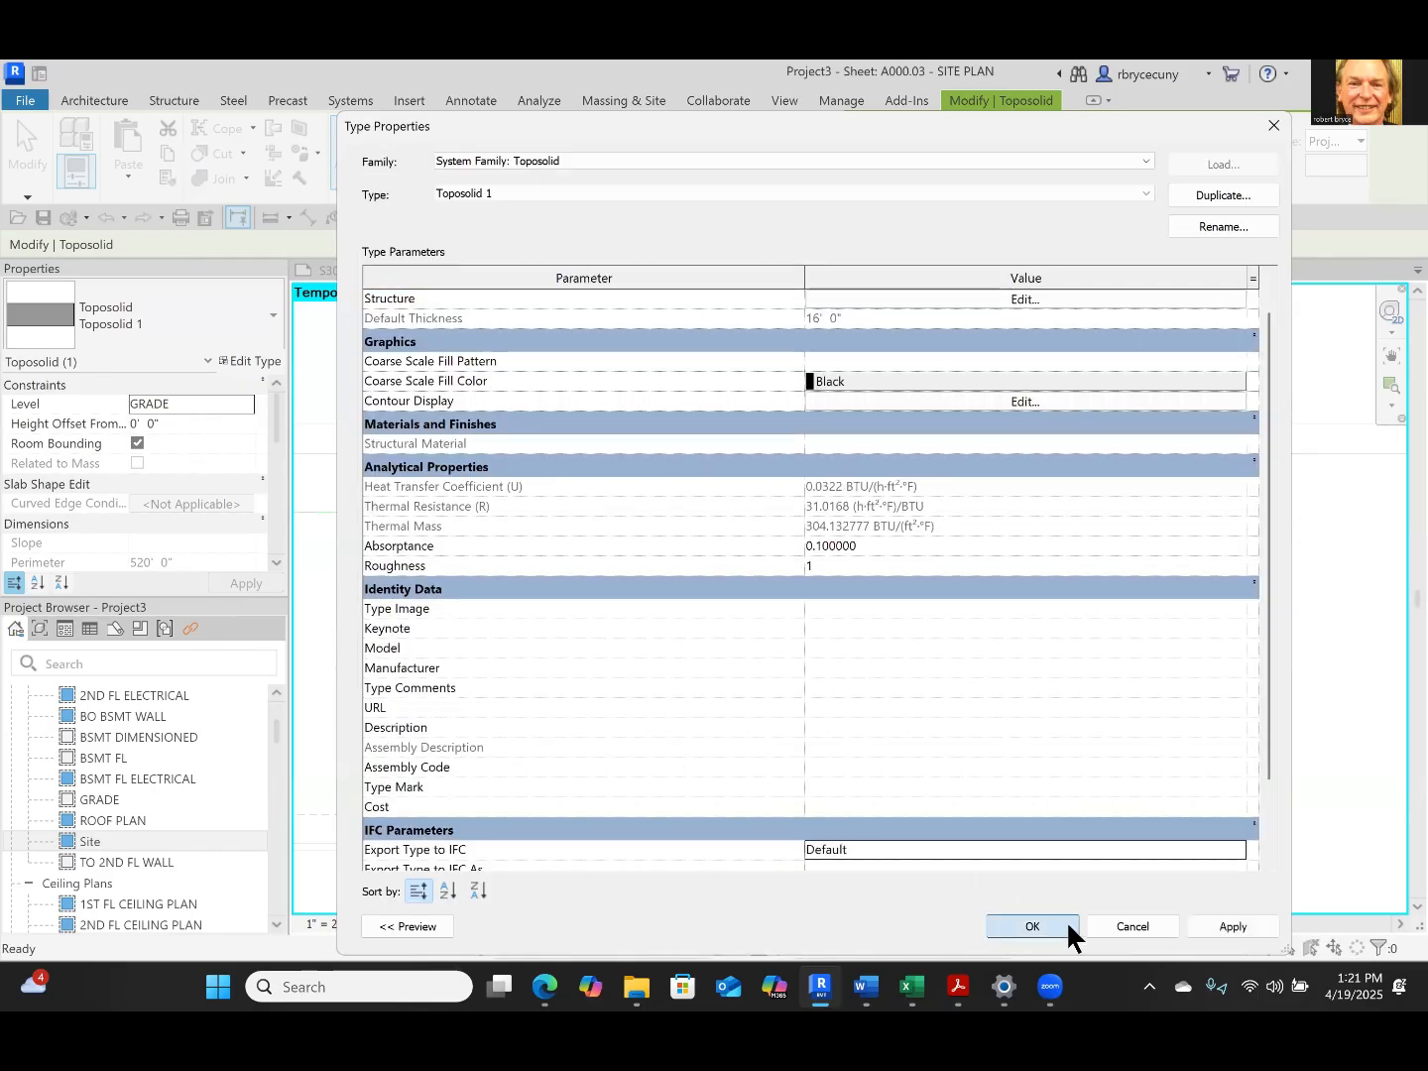
{"action": "left_click", "coordinate": [1067, 929]}
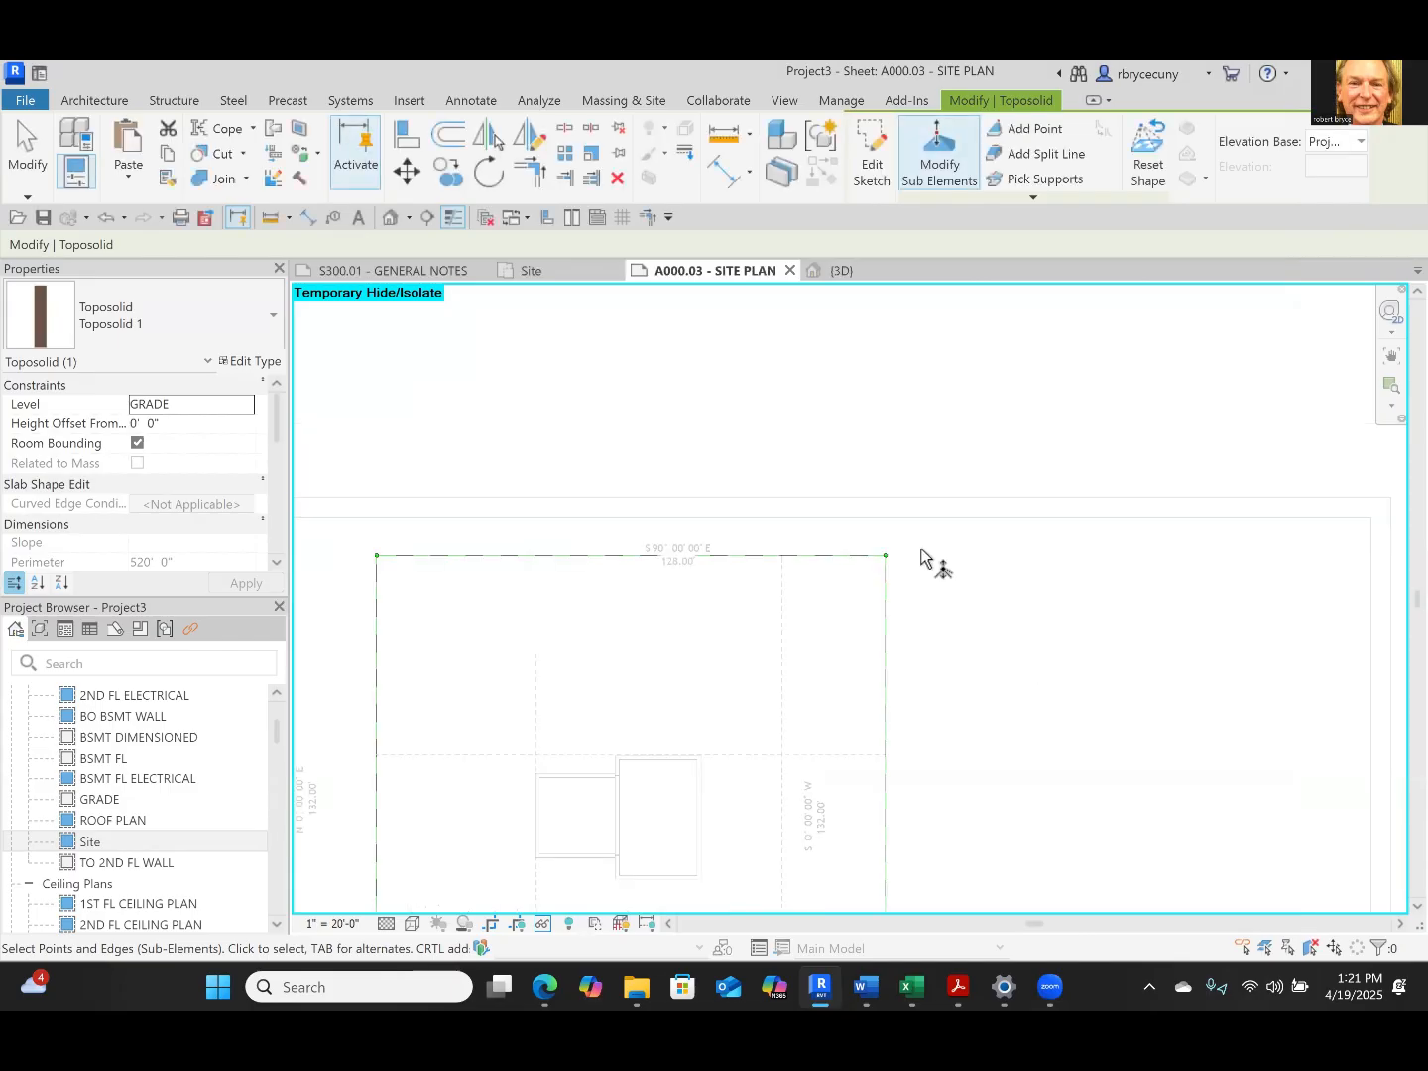
Temporarily isolate the toposolid category in the 3D view to examine its grass and earth layers, and reset the isolation
{"action": "left_click", "coordinate": [843, 268]}
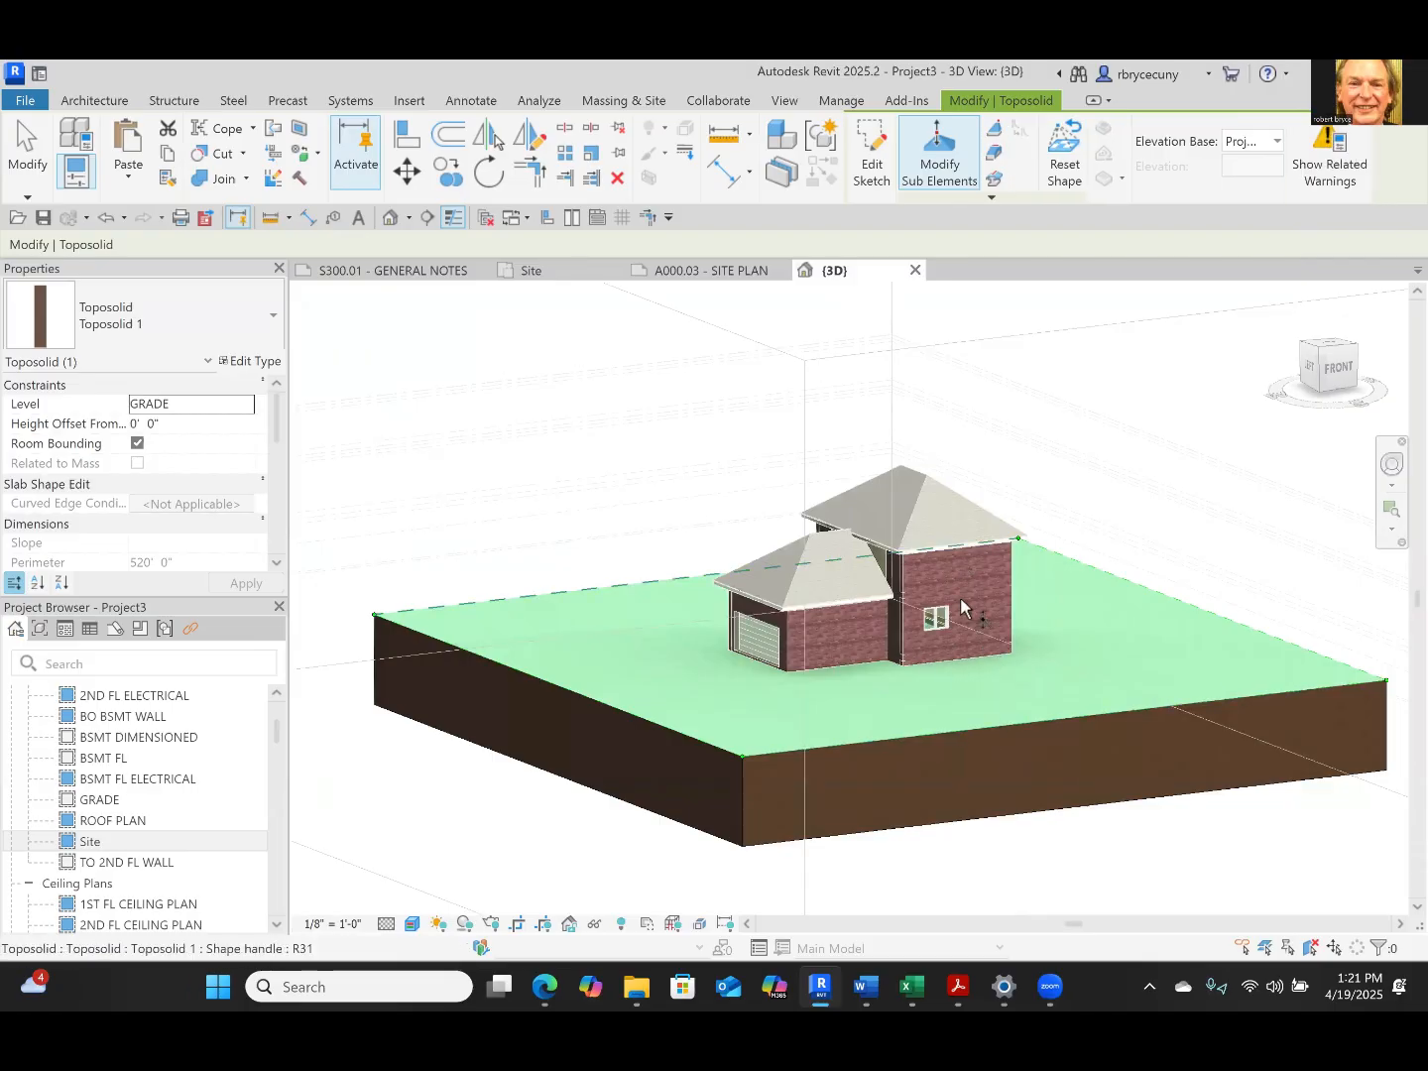
{"action": "key", "text": "Escape"}
{"action": "left_click", "coordinate": [960, 734]}
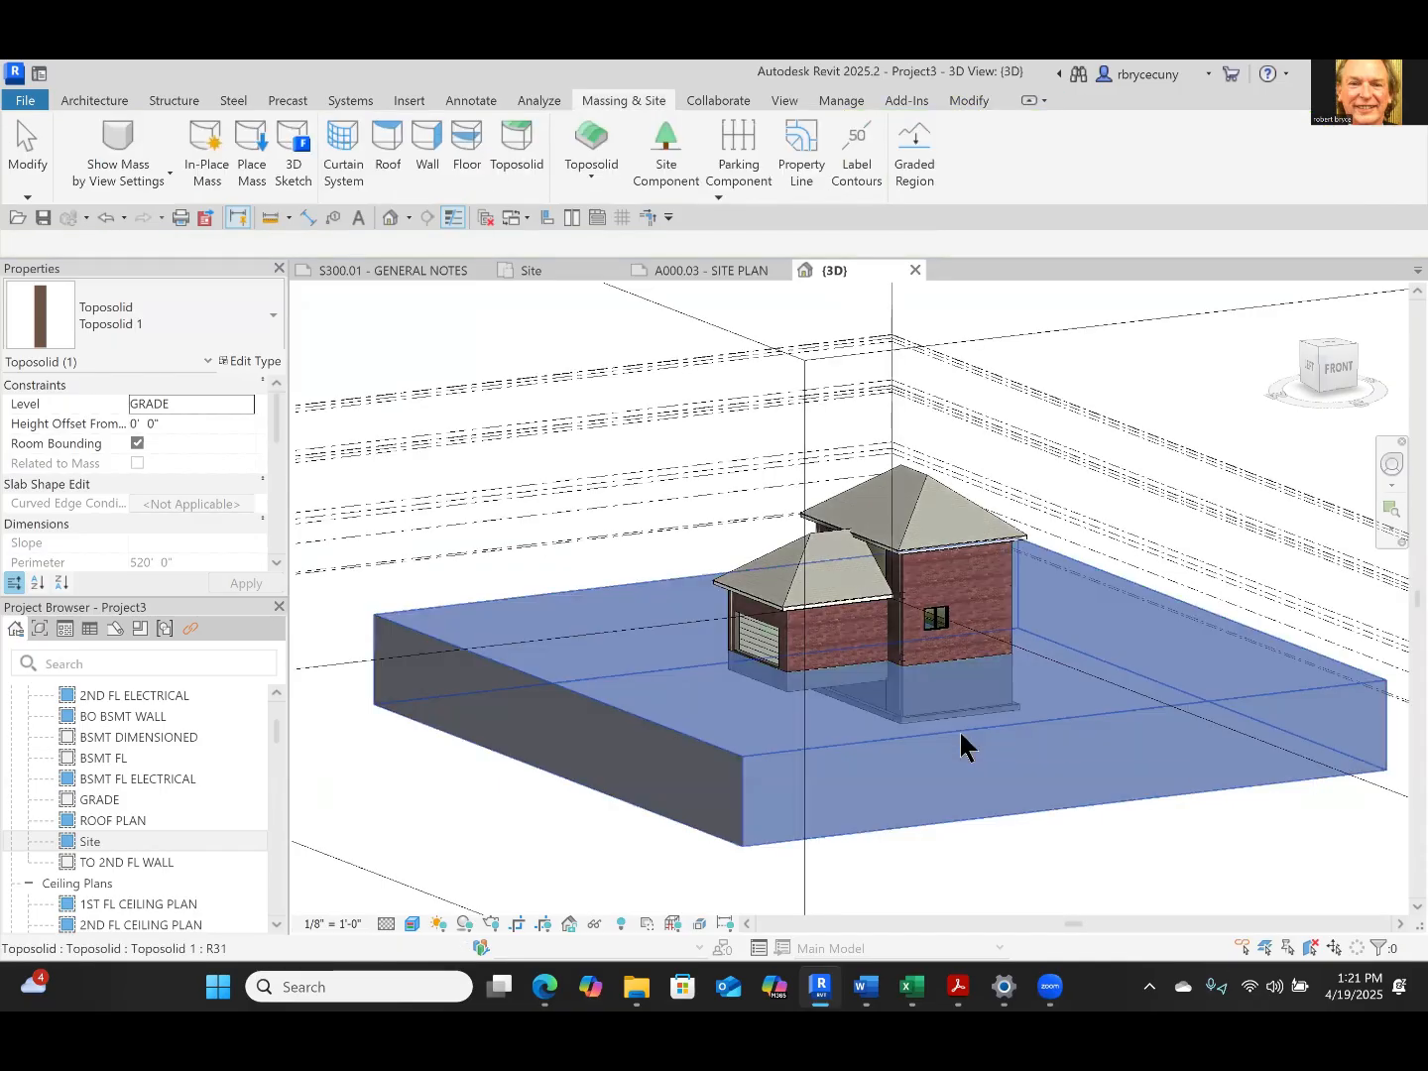
{"action": "left_click", "coordinate": [593, 922]}
{"action": "left_click", "coordinate": [694, 818]}
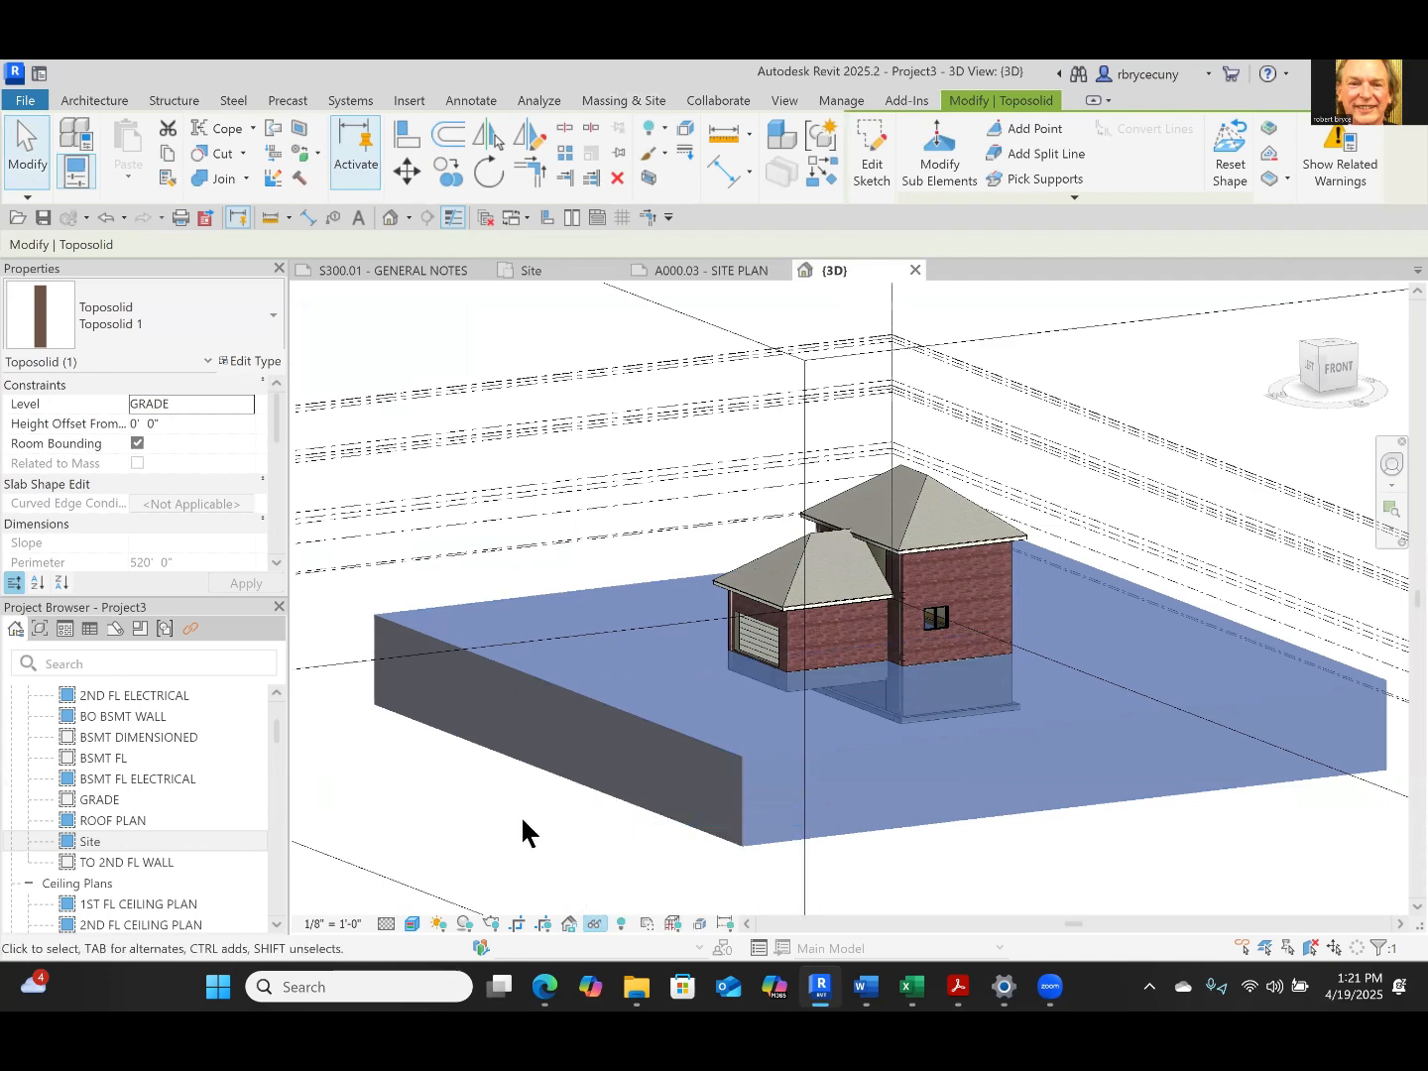
{"action": "left_click", "coordinate": [1006, 862]}
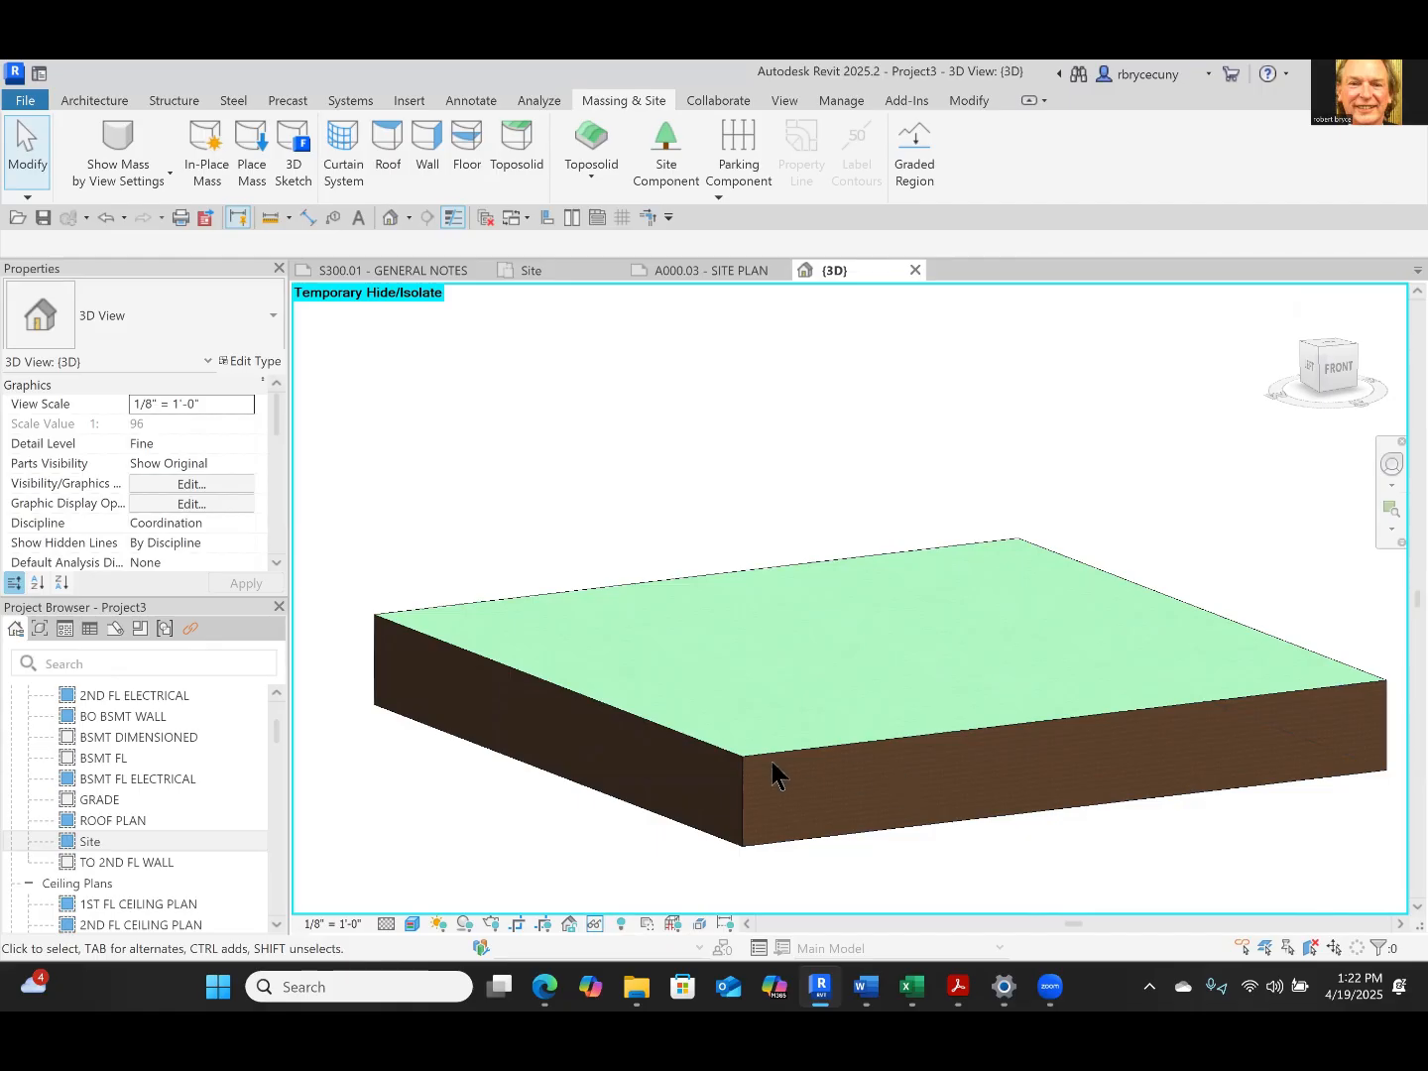
{"action": "left_click", "coordinate": [596, 921]}
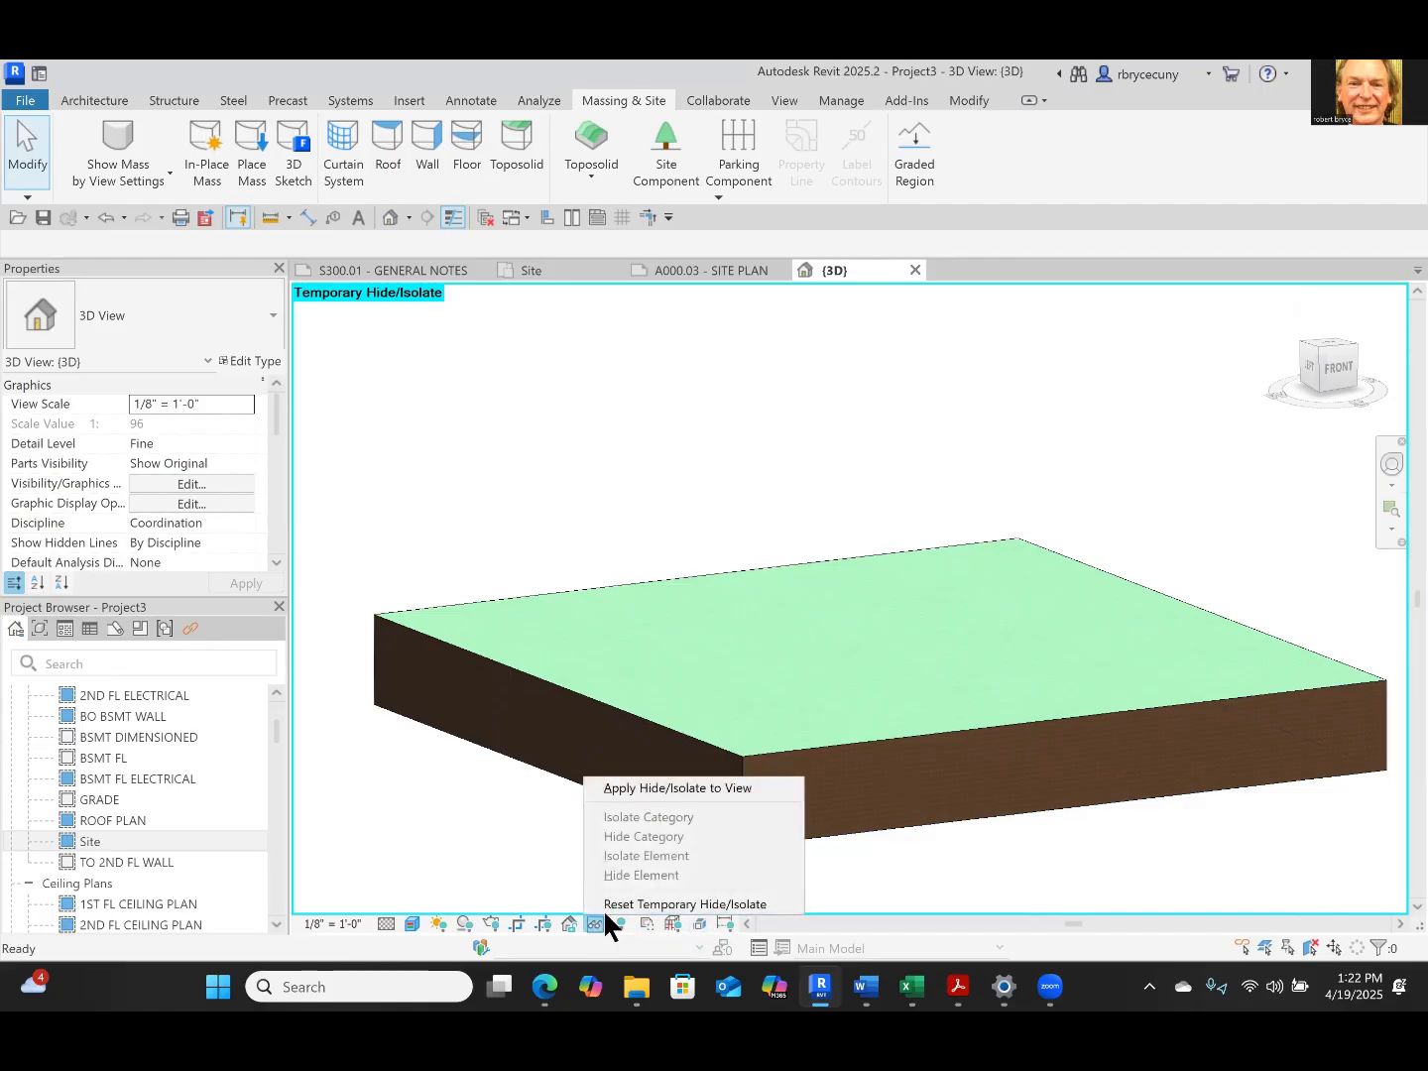
{"action": "left_click", "coordinate": [632, 904]}
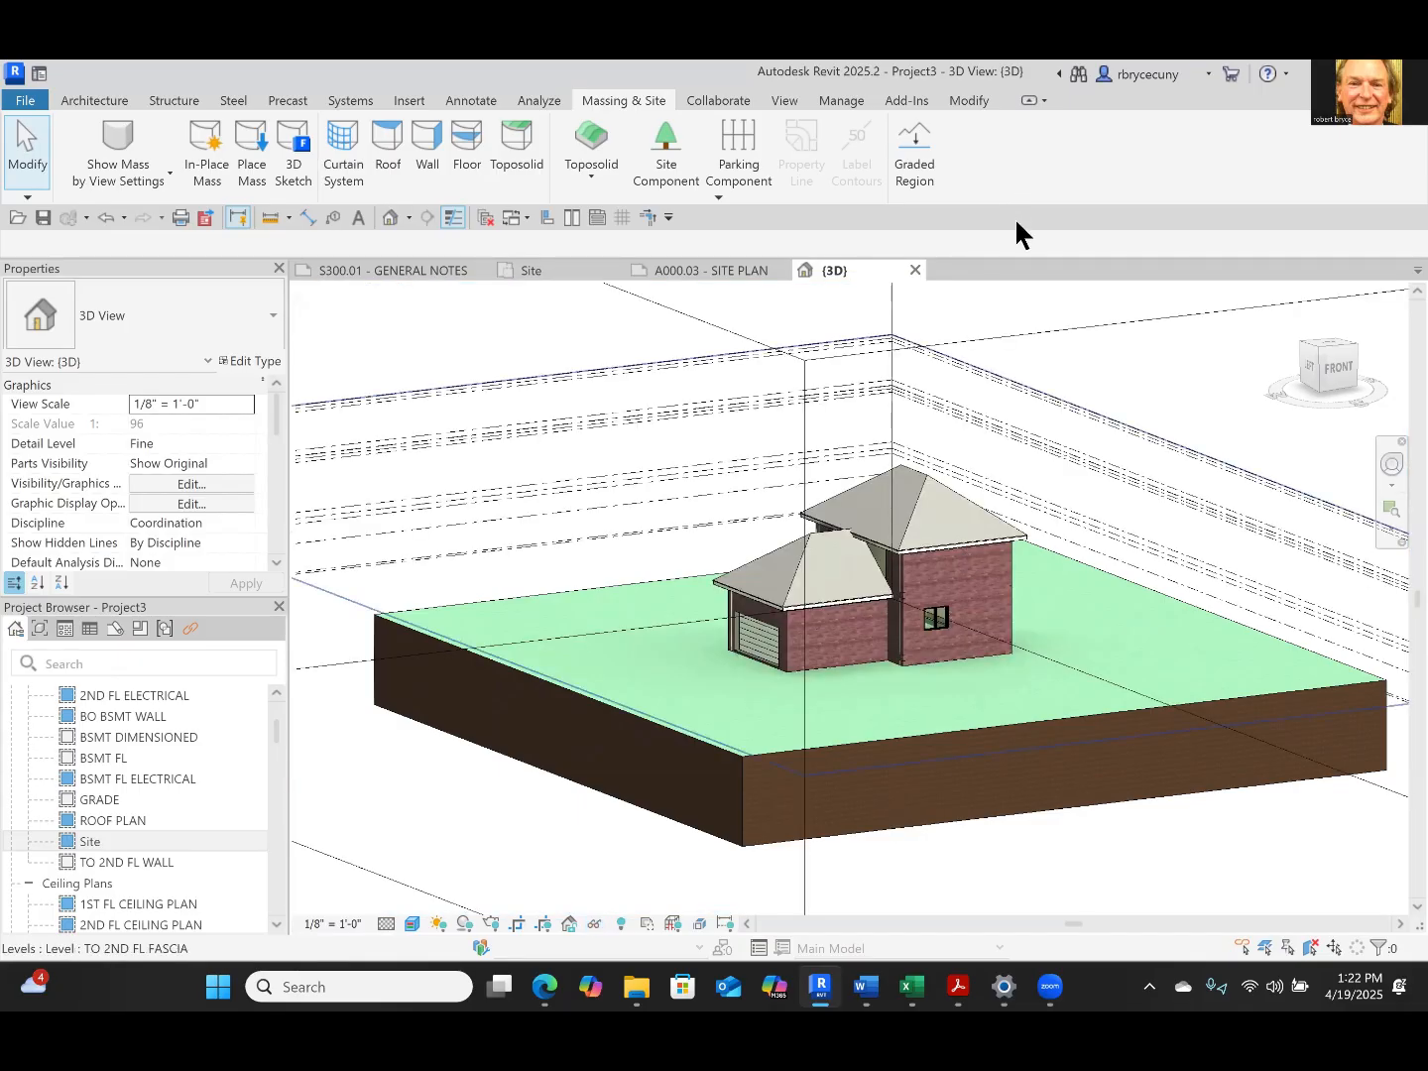
Return to the SITE PLAN sheet and retry an elevation of -5' for the thickened toposolid's northeast corner point
{"action": "left_click", "coordinate": [712, 268]}
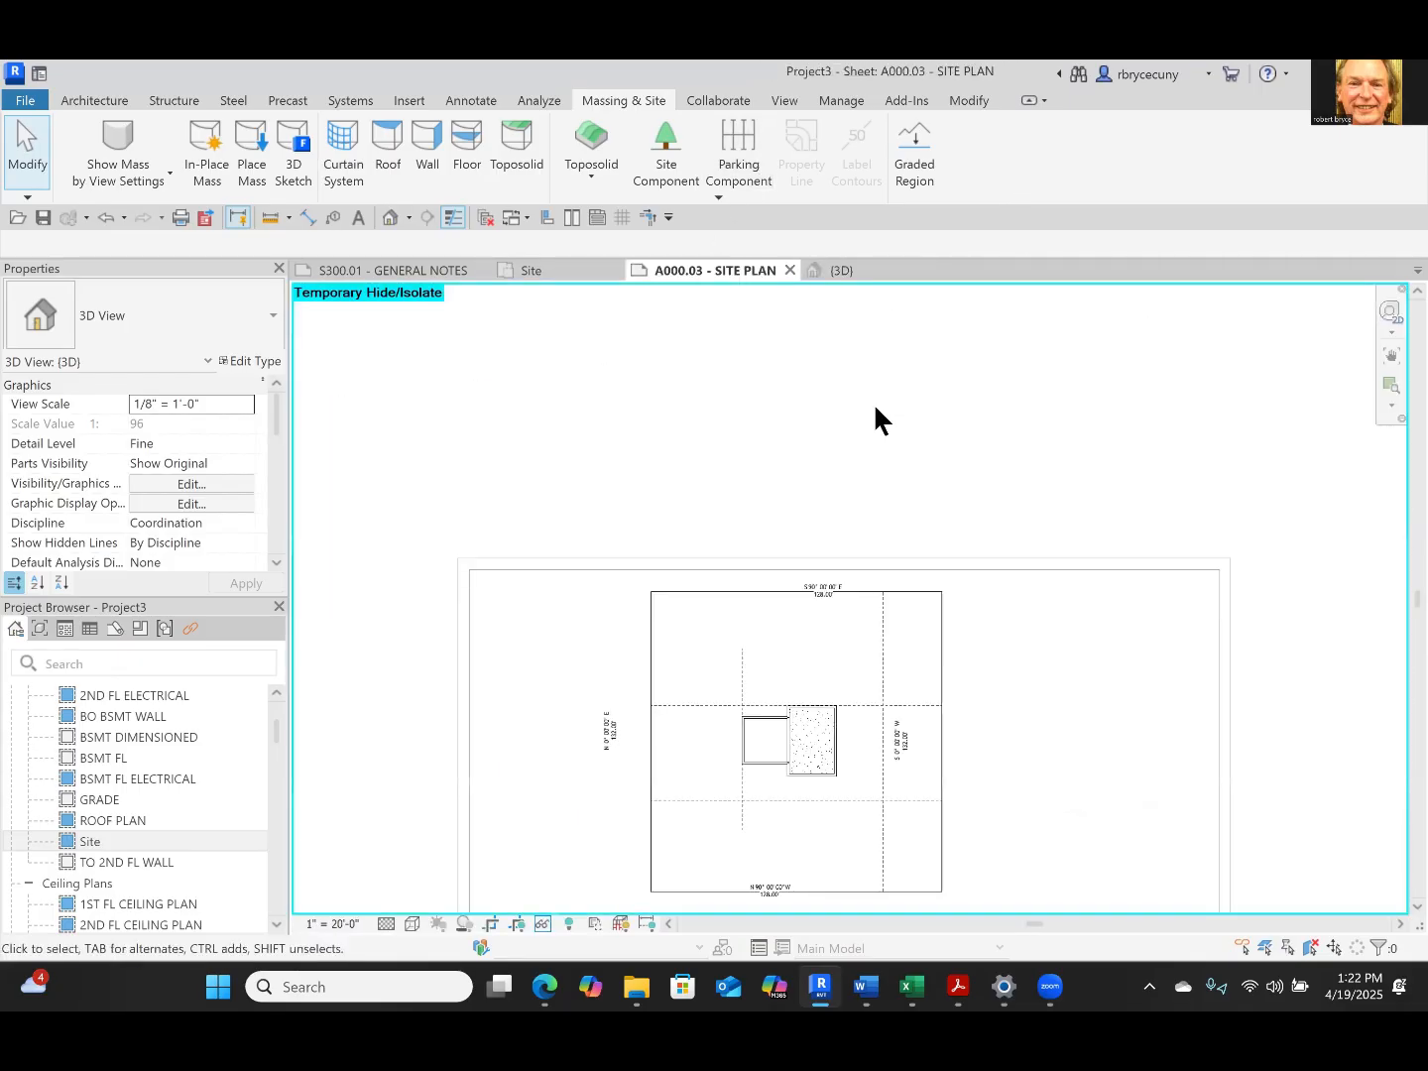
{"action": "left_click", "coordinate": [935, 648]}
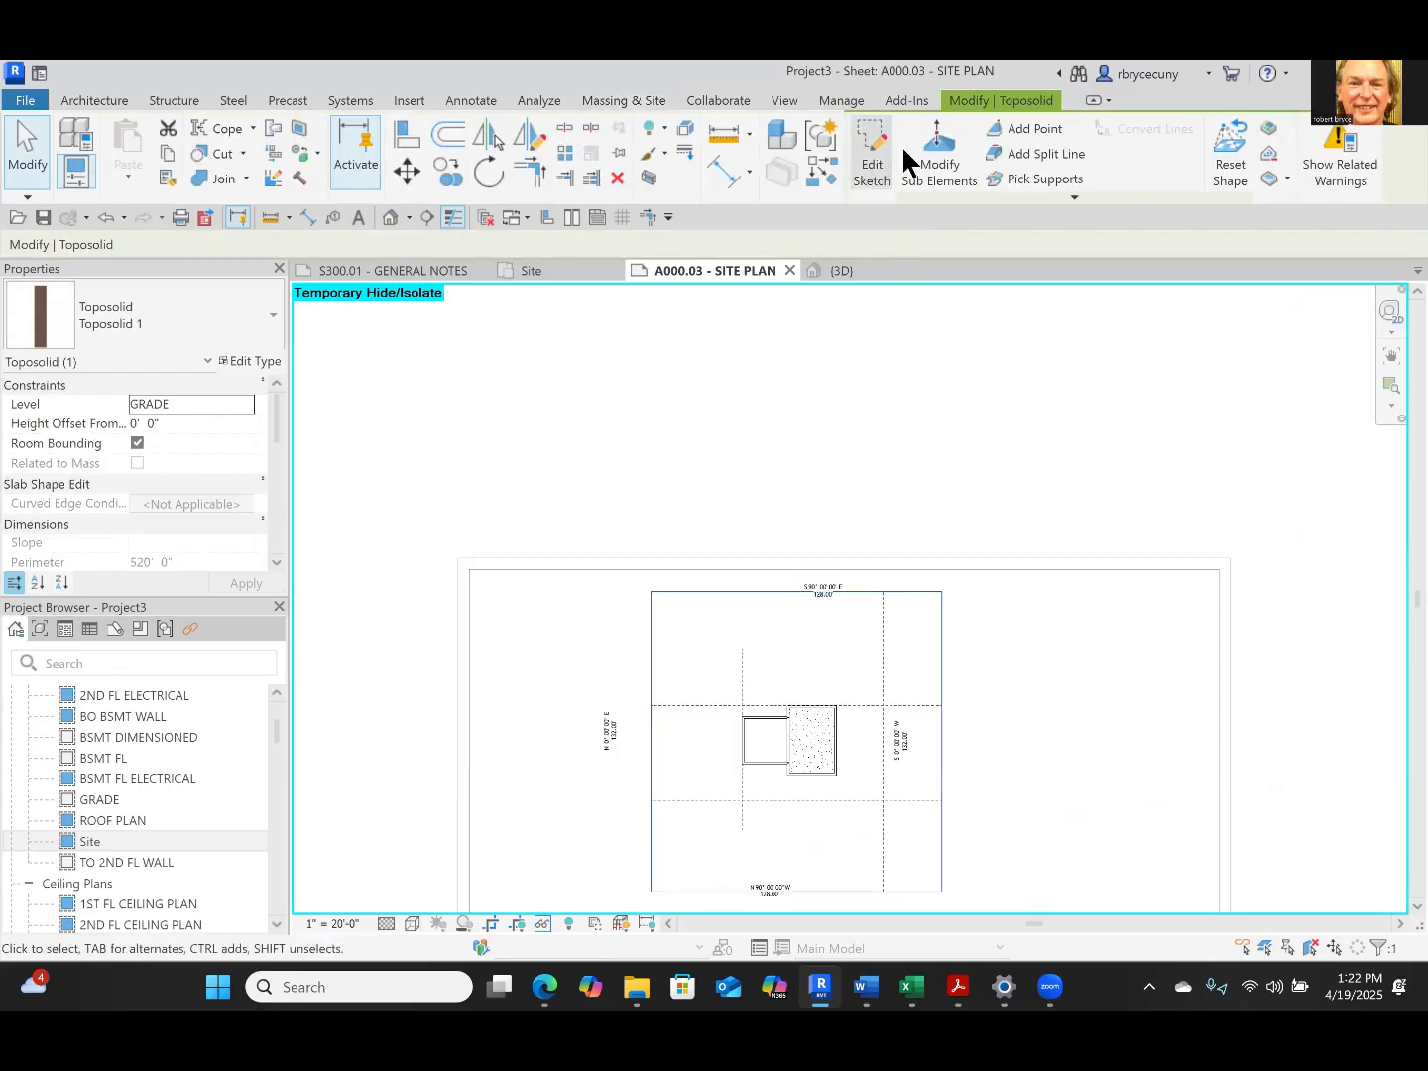
{"action": "left_click", "coordinate": [924, 144]}
{"action": "scroll", "coordinate": [951, 606], "scroll_direction": "up", "scroll_amount": 5}
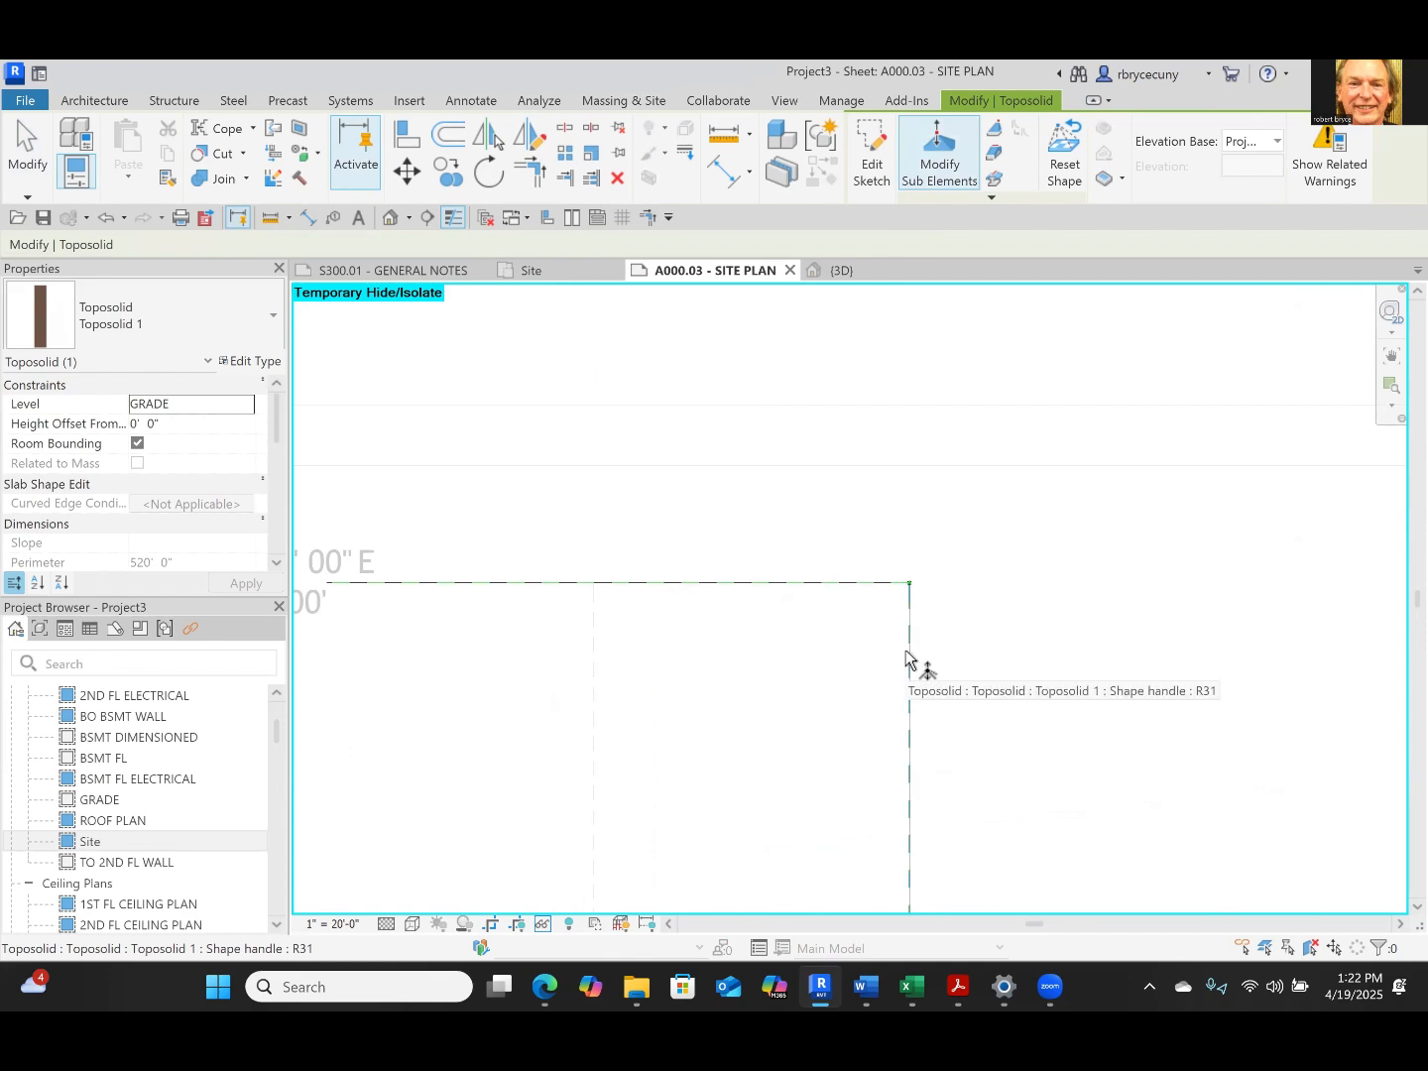
{"action": "left_click", "coordinate": [911, 585]}
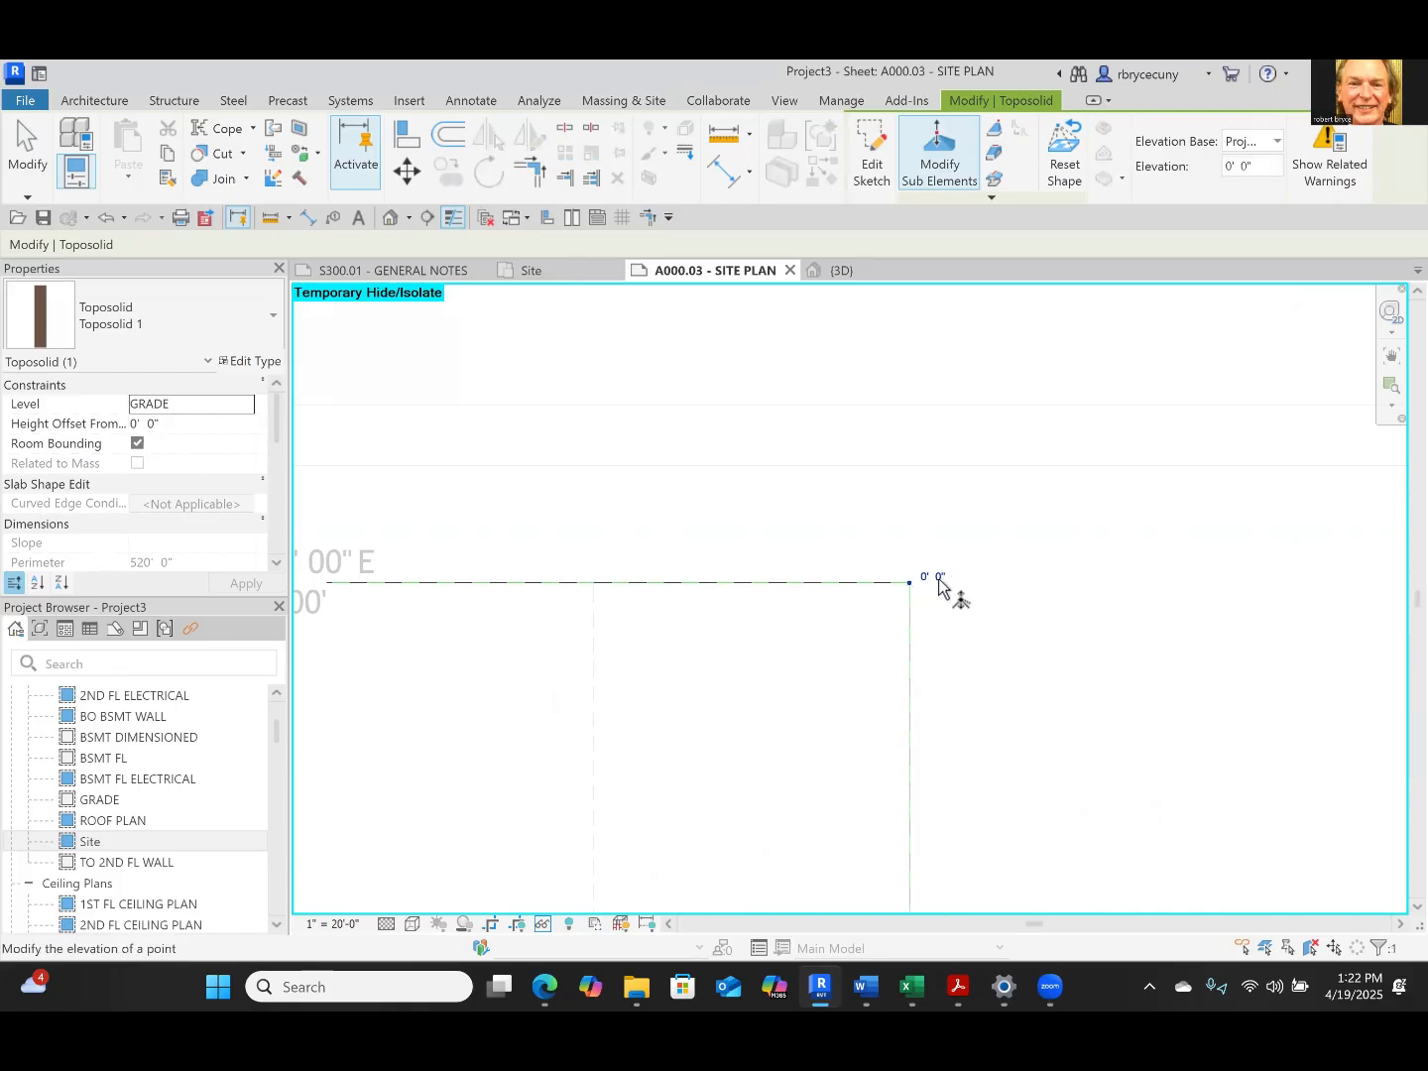
{"action": "left_click", "coordinate": [924, 577]}
{"action": "type", "text": "-5"}
{"action": "left_click", "coordinate": [1050, 667]}
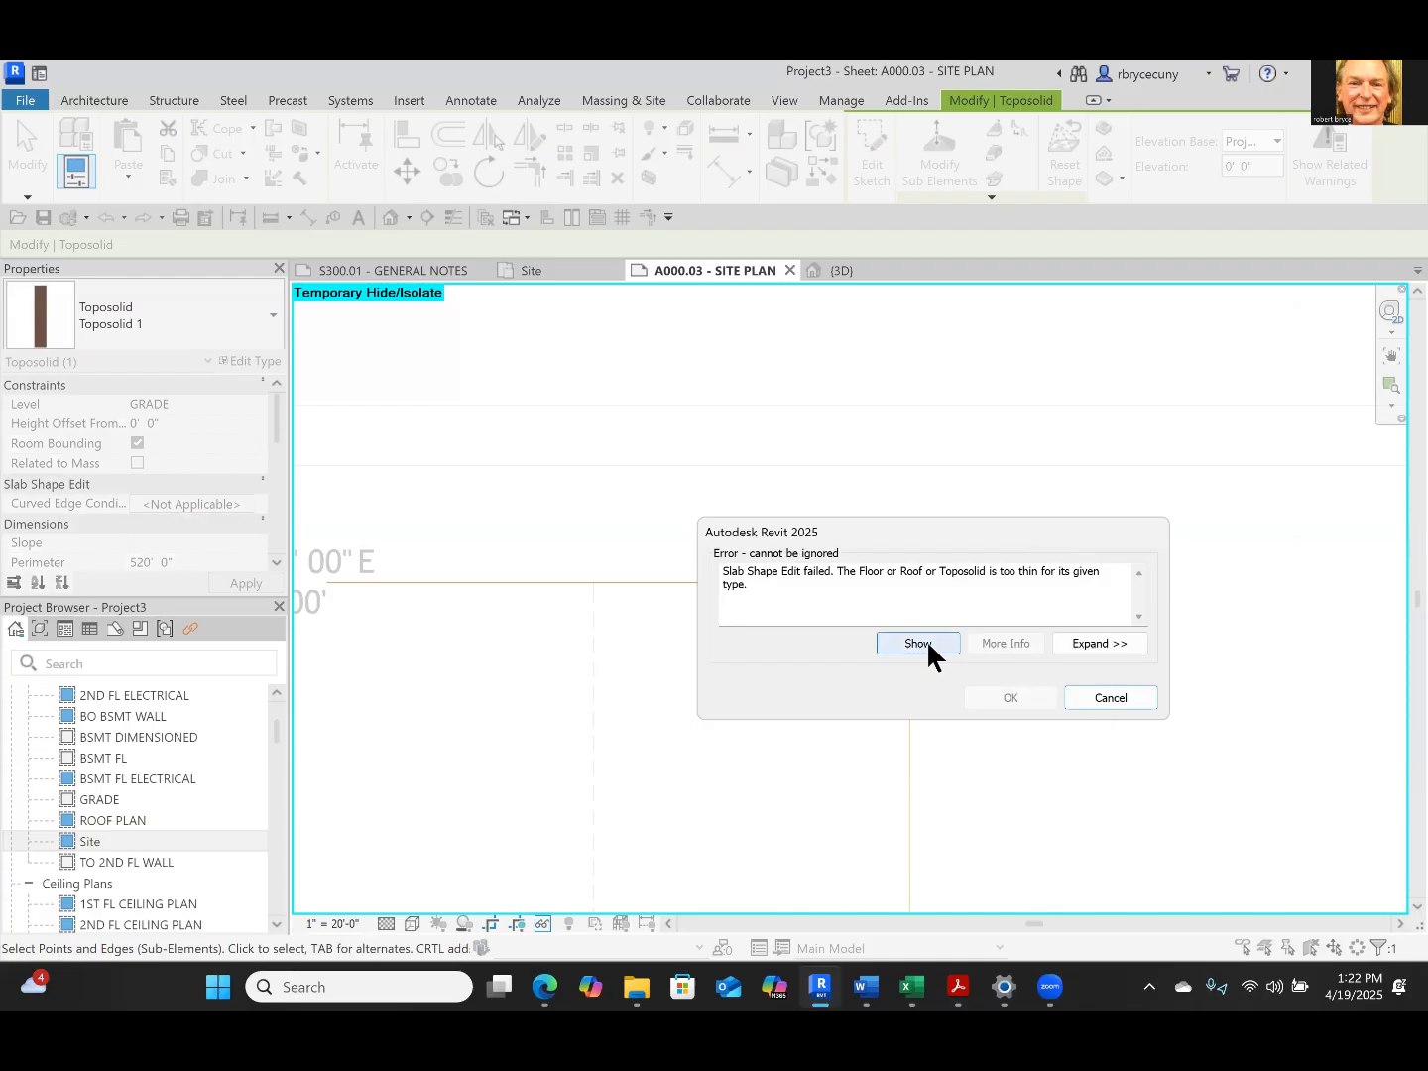
{"action": "left_click", "coordinate": [1103, 698]}
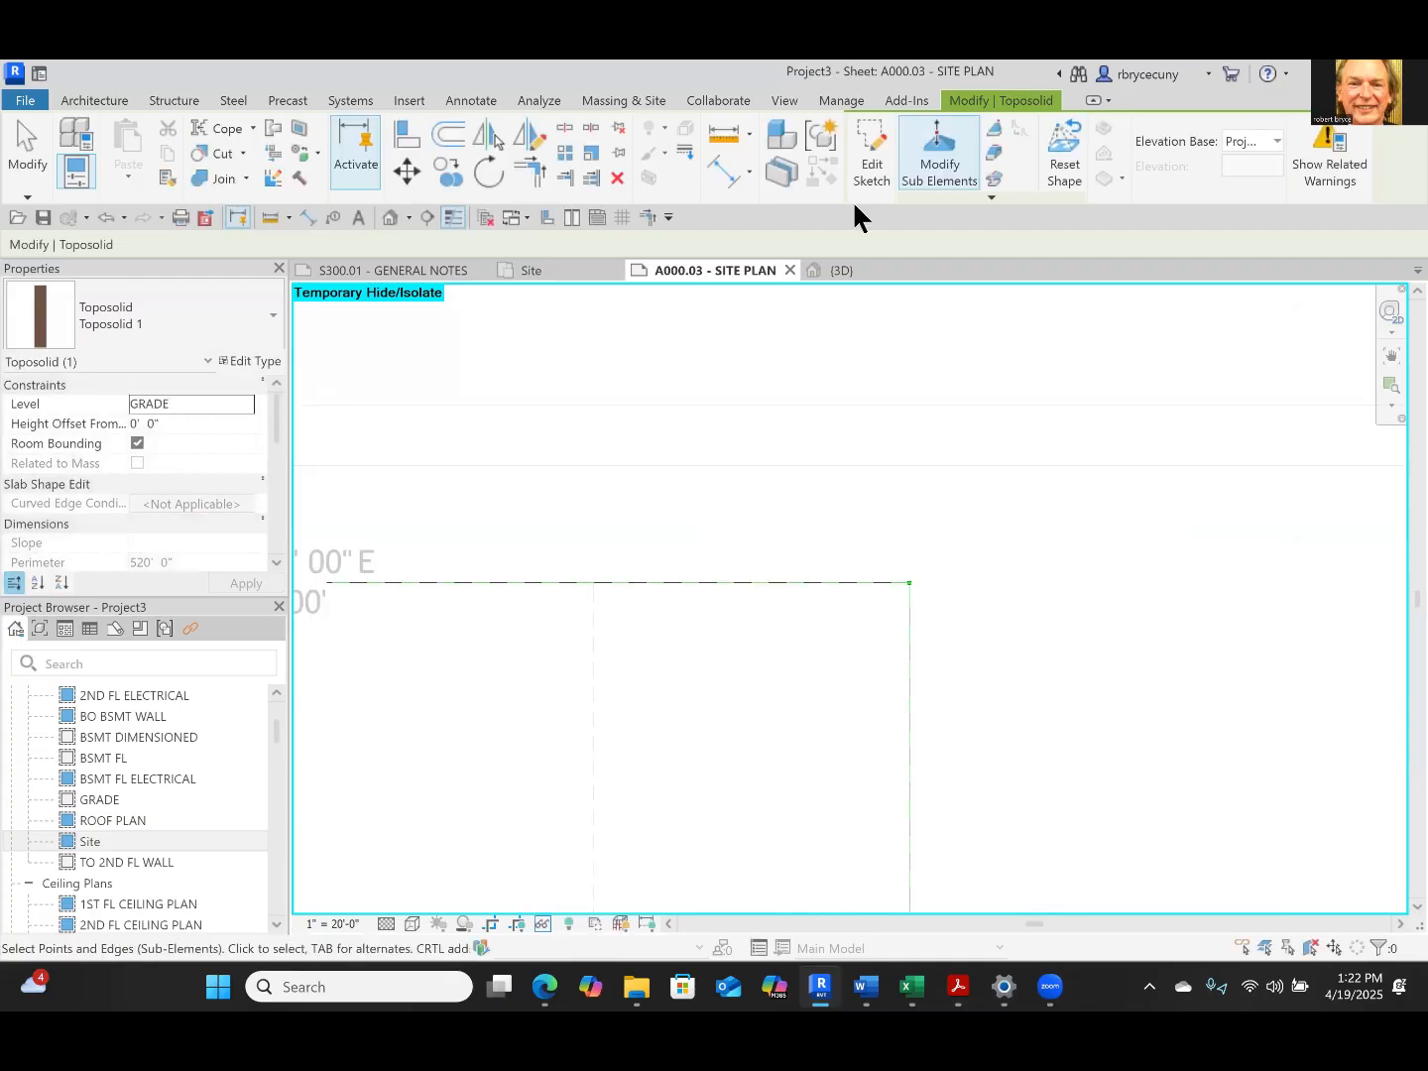
{"action": "key", "text": "Escape"}
{"action": "key", "text": "Escape"}
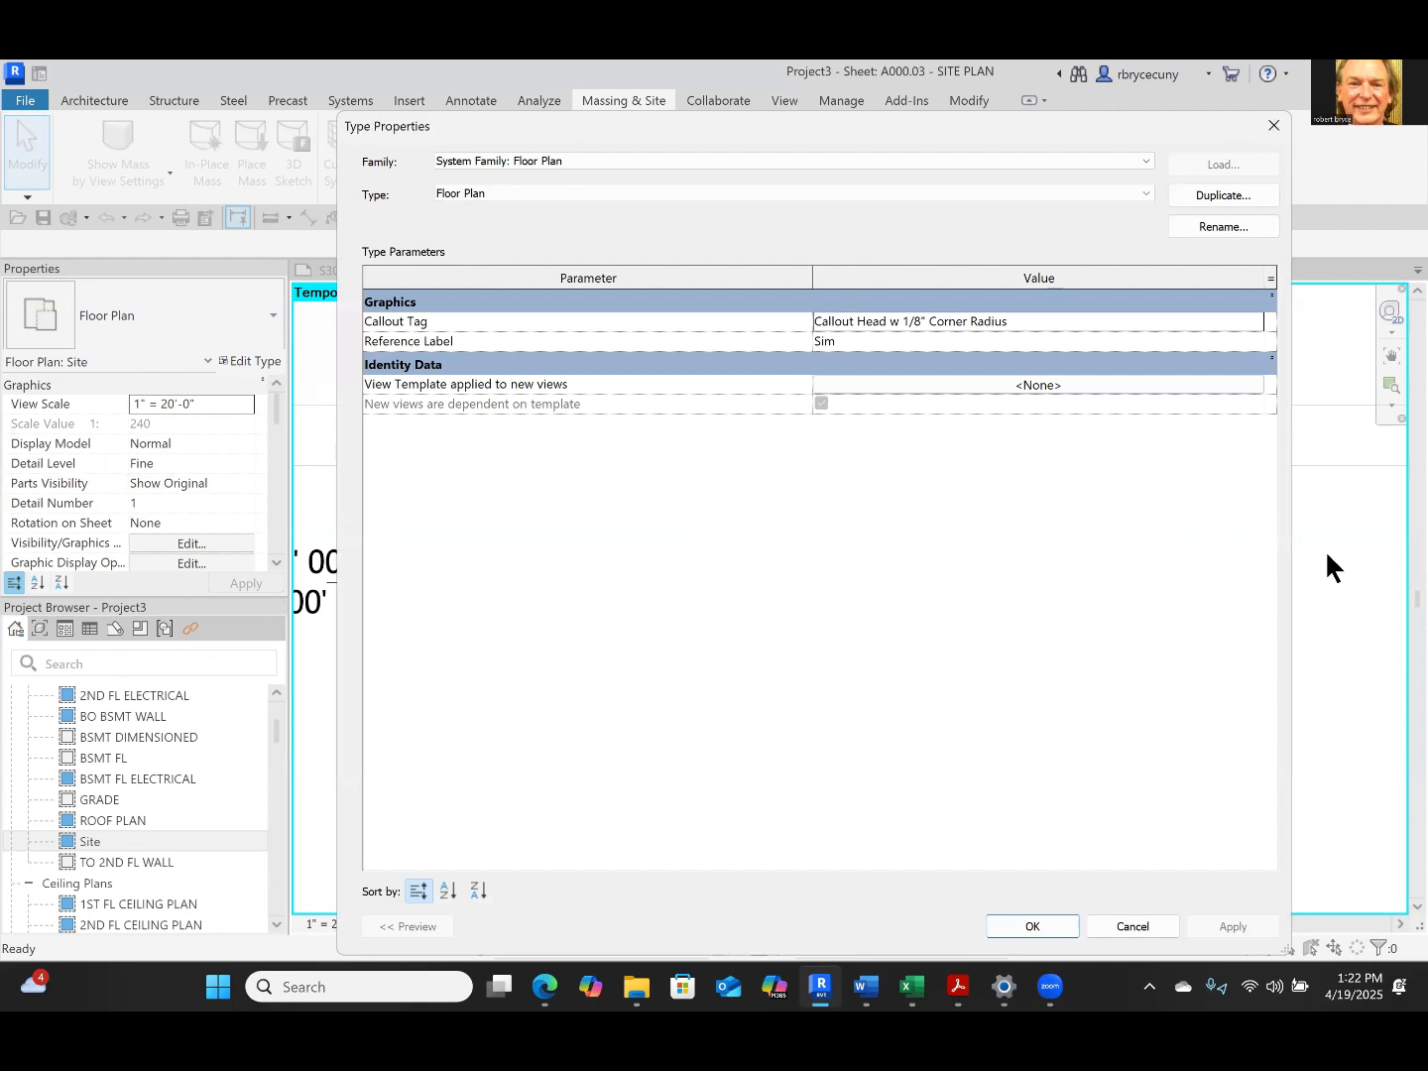
Dismiss the floor plan's type properties and set the GRASS layer's thickness to 15' in the toposolid's structure
{"action": "left_click", "coordinate": [1138, 926]}
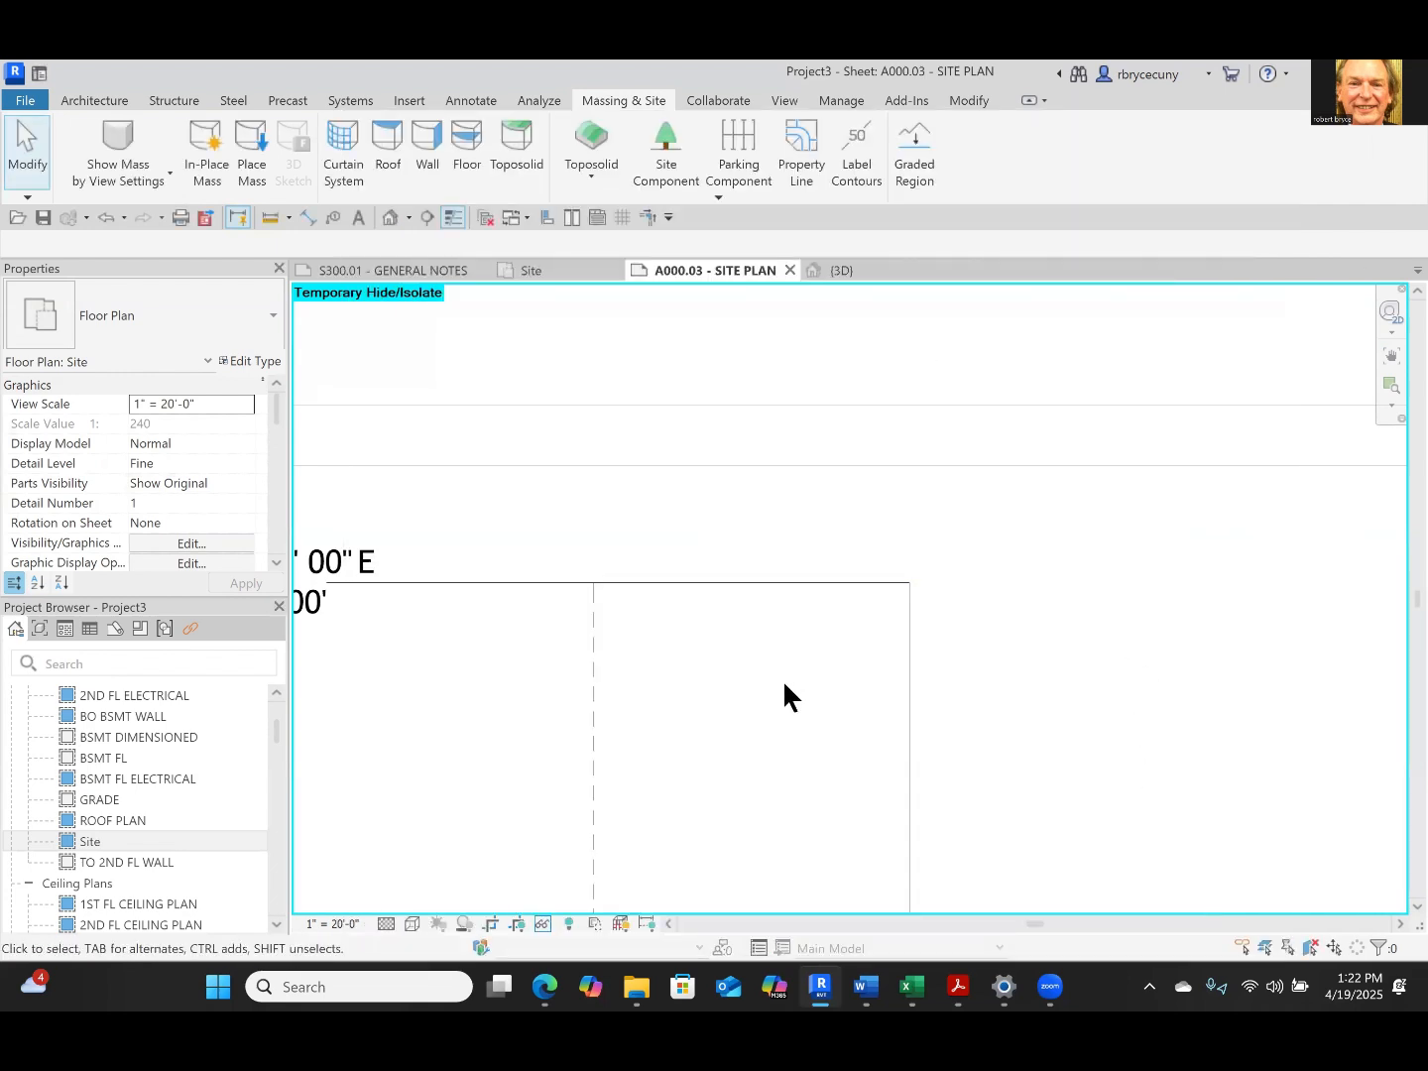
{"action": "left_click", "coordinate": [686, 584]}
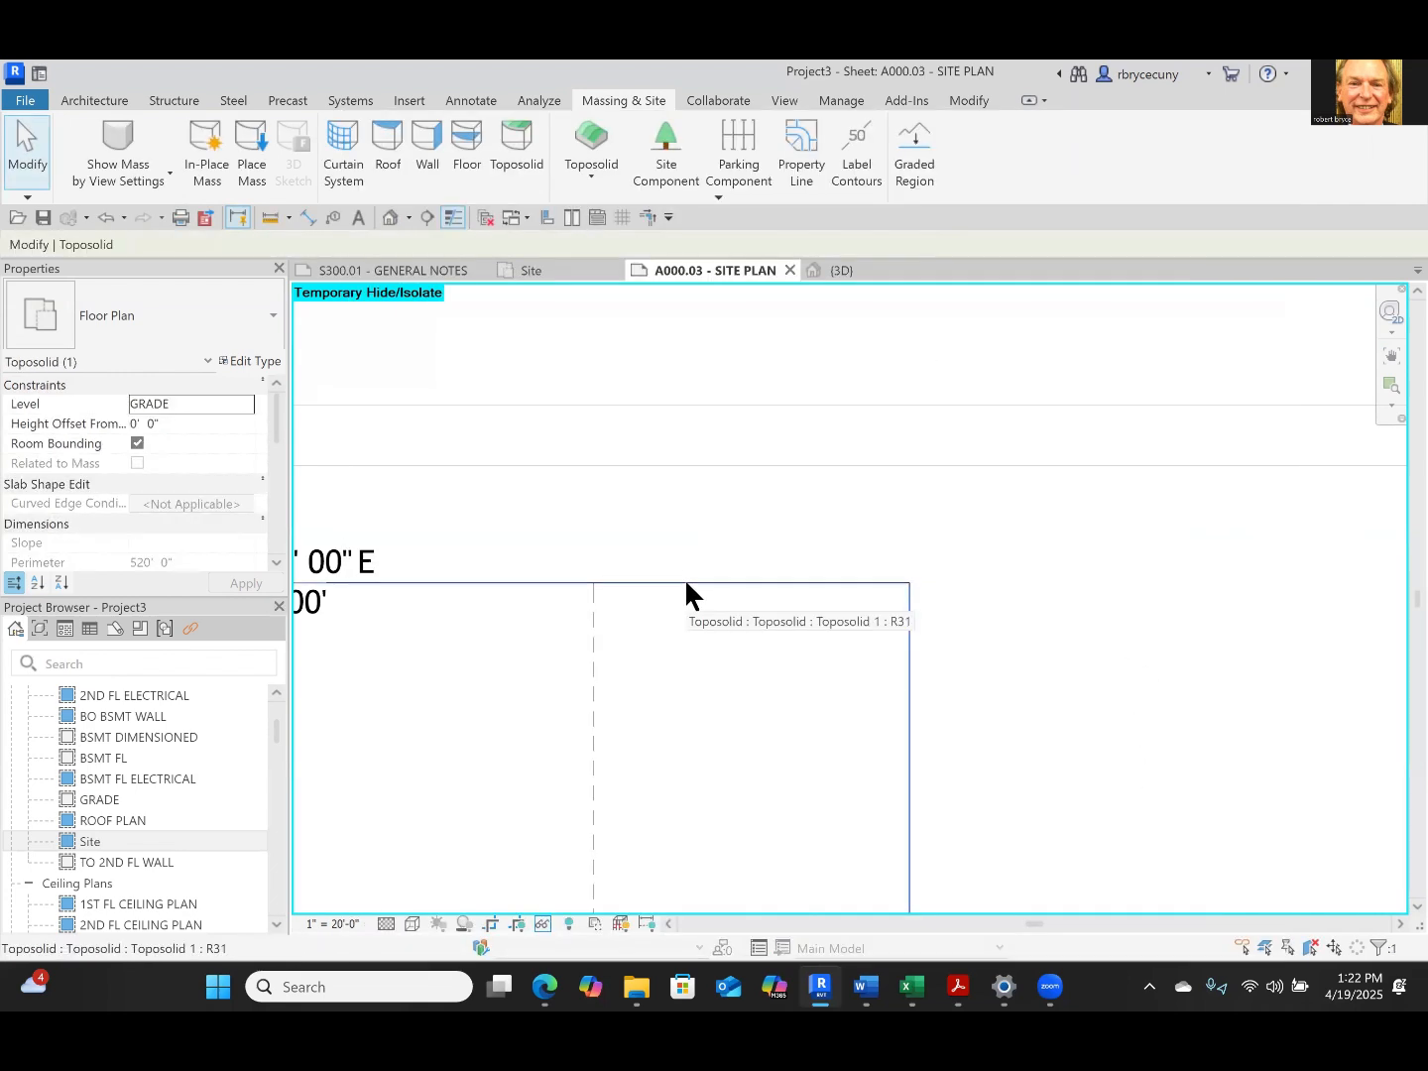
{"action": "left_click", "coordinate": [238, 363]}
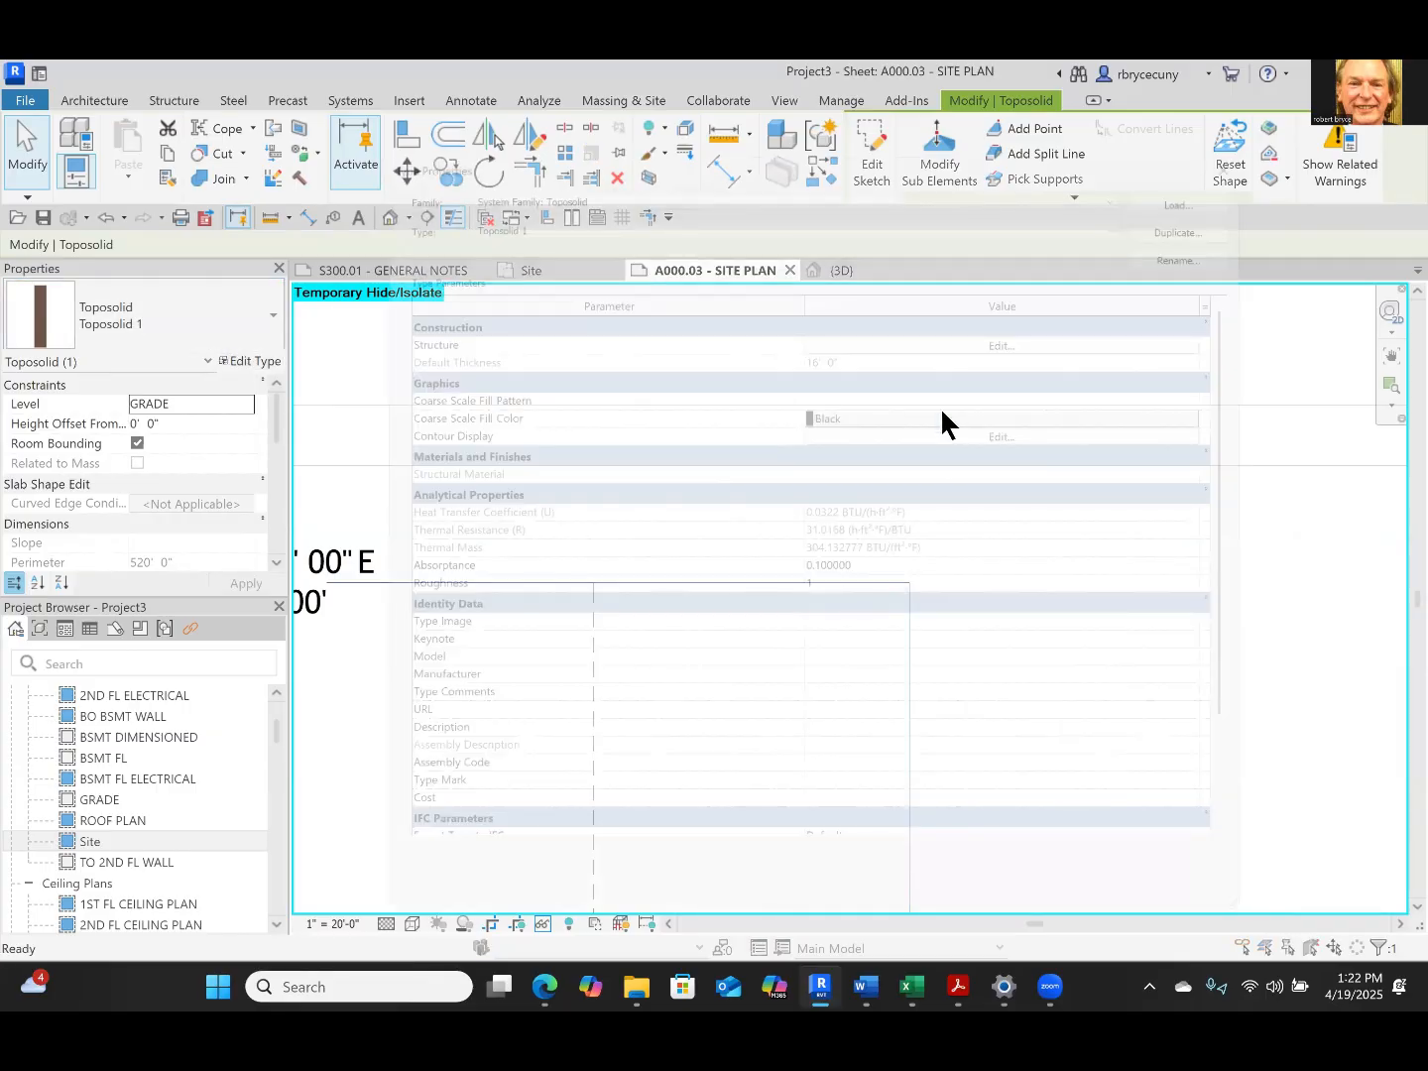
{"action": "left_click", "coordinate": [926, 318]}
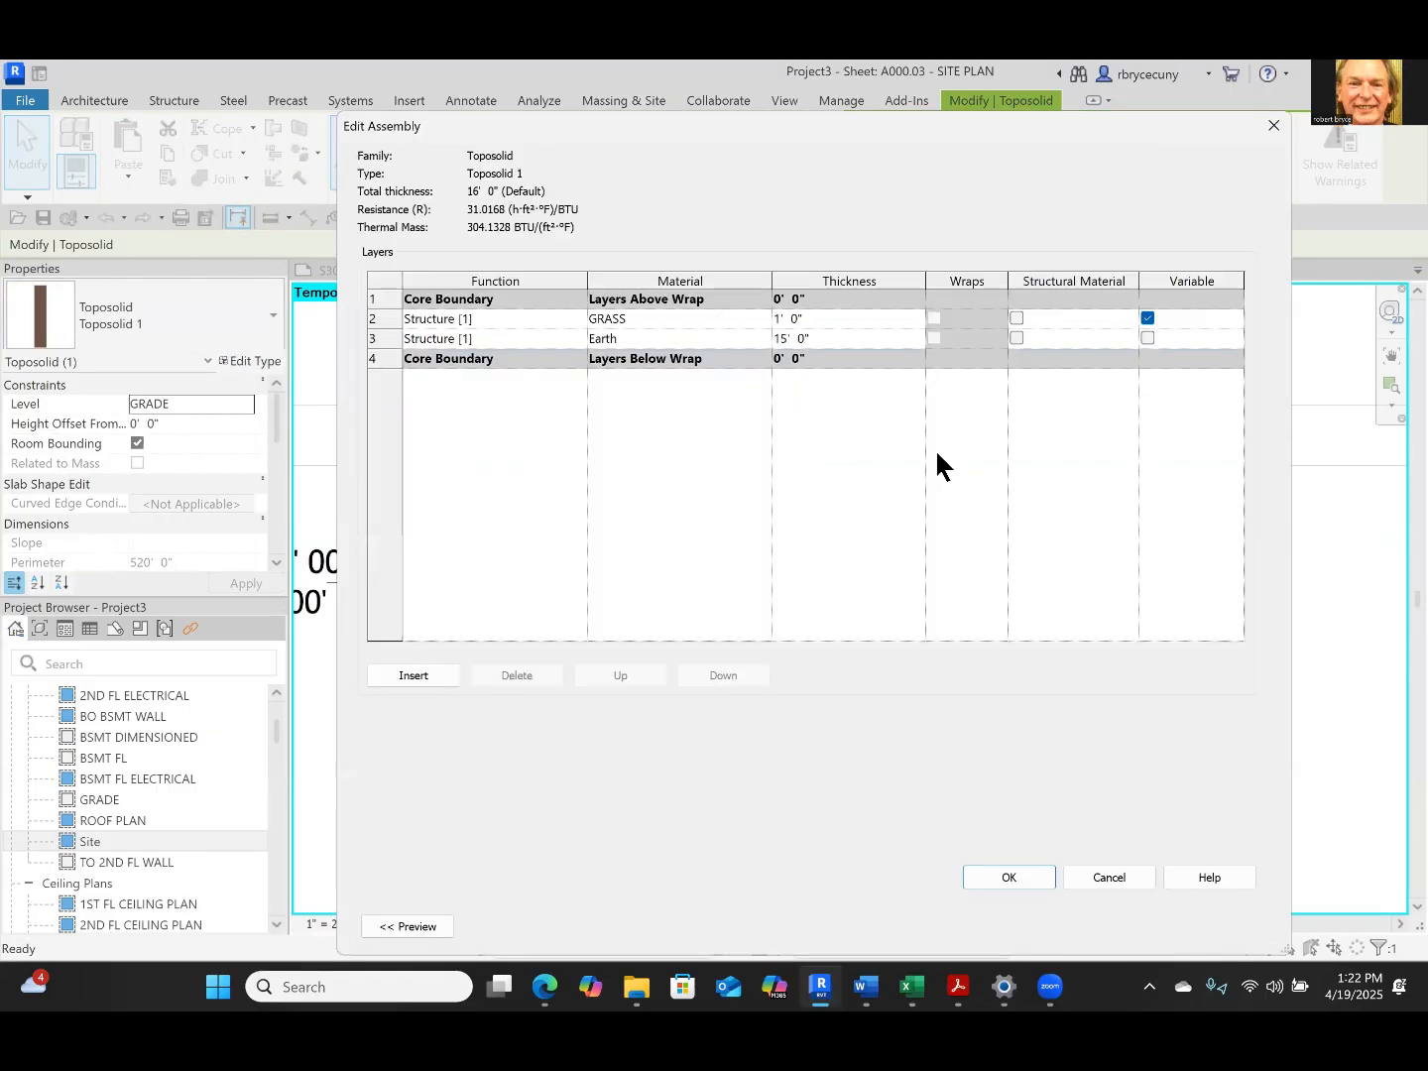
{"action": "left_click", "coordinate": [811, 318]}
{"action": "type", "text": "1"}
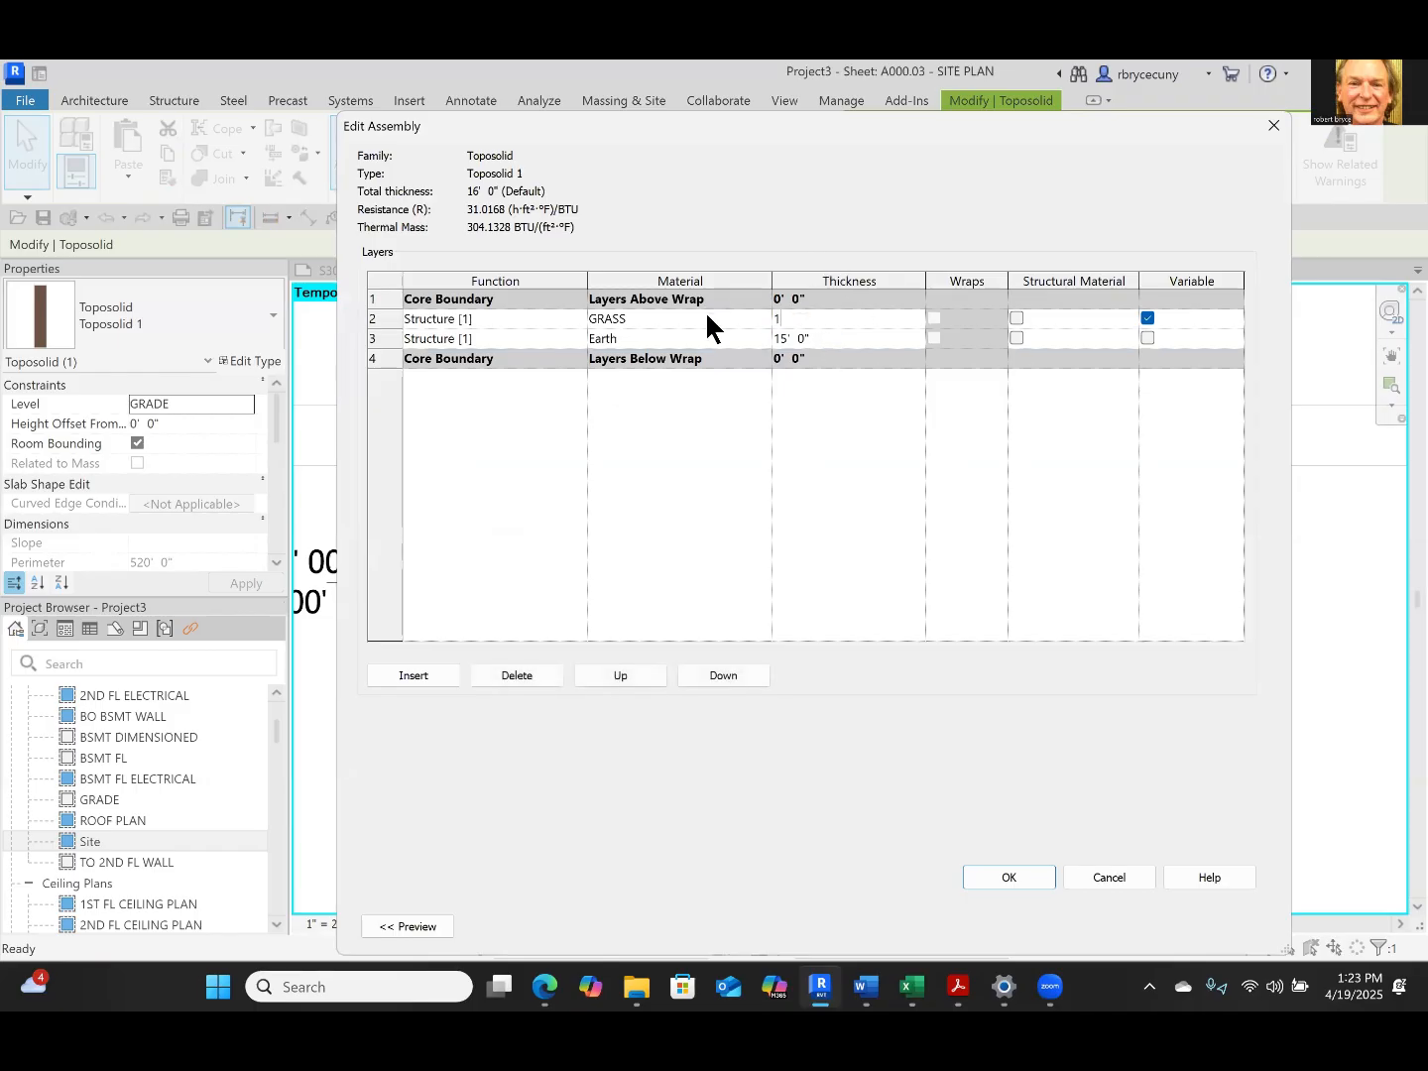
{"action": "type", "text": "5"}
{"action": "left_click", "coordinate": [820, 338]}
Delete the Earth layer from the toposolid's structure and accept the type changes
{"action": "left_click", "coordinate": [386, 336]}
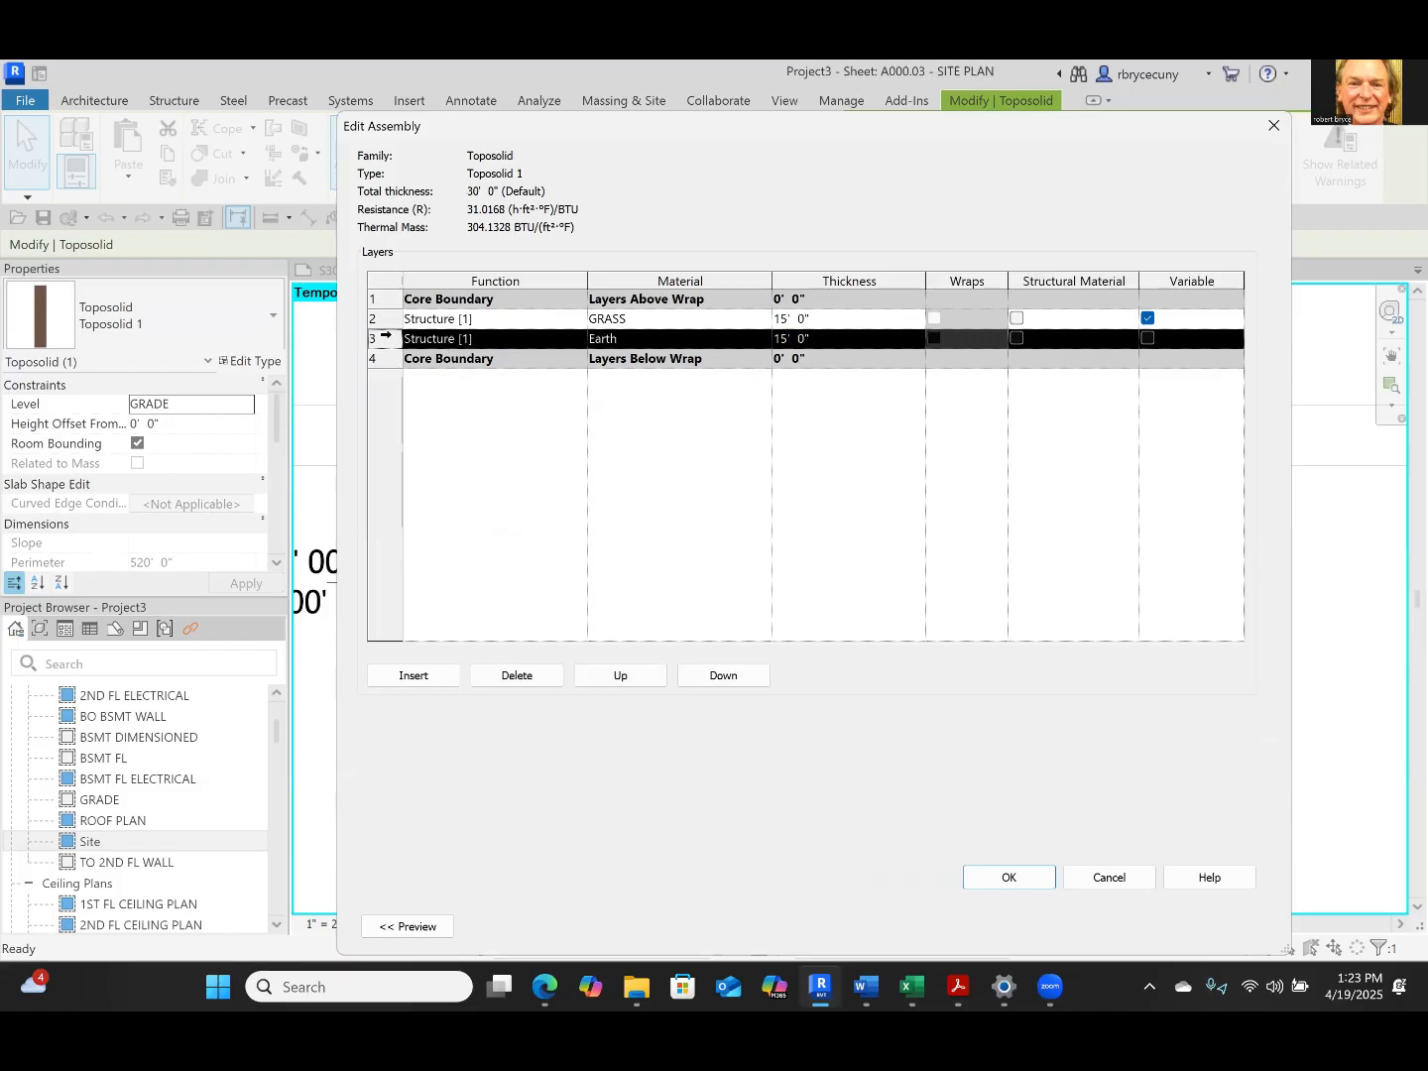
{"action": "left_click", "coordinate": [518, 676]}
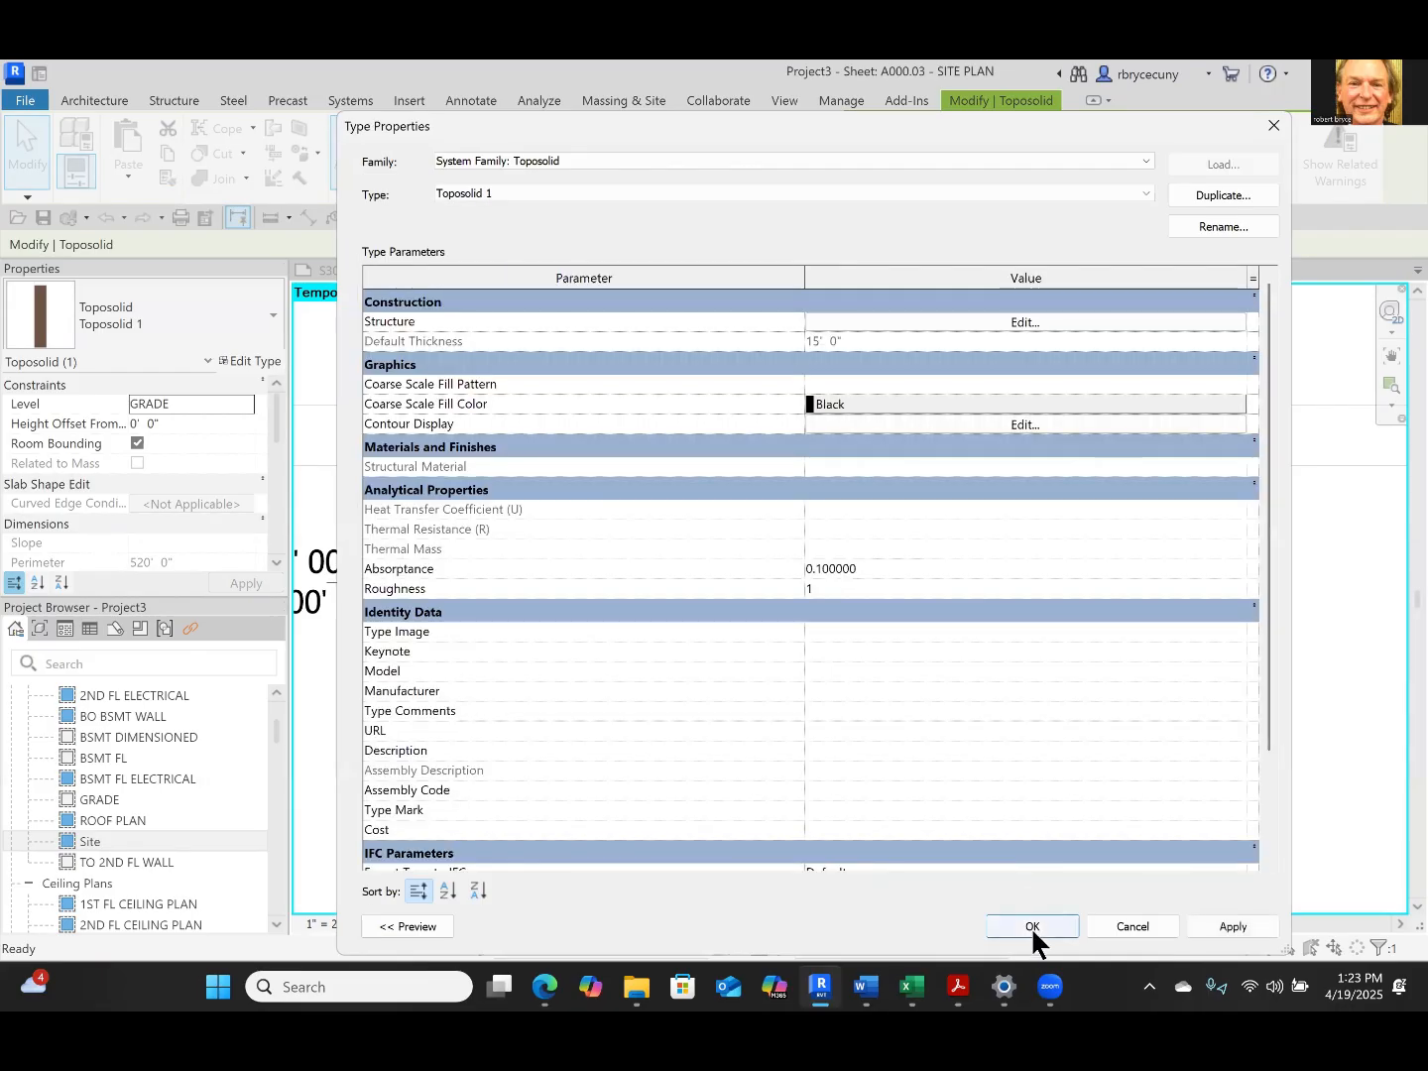
{"action": "left_click", "coordinate": [1031, 927]}
Examine the all-grass toposolid beneath the house in the 3D view
{"action": "scroll", "coordinate": [1041, 748], "scroll_direction": "down", "scroll_amount": 3}
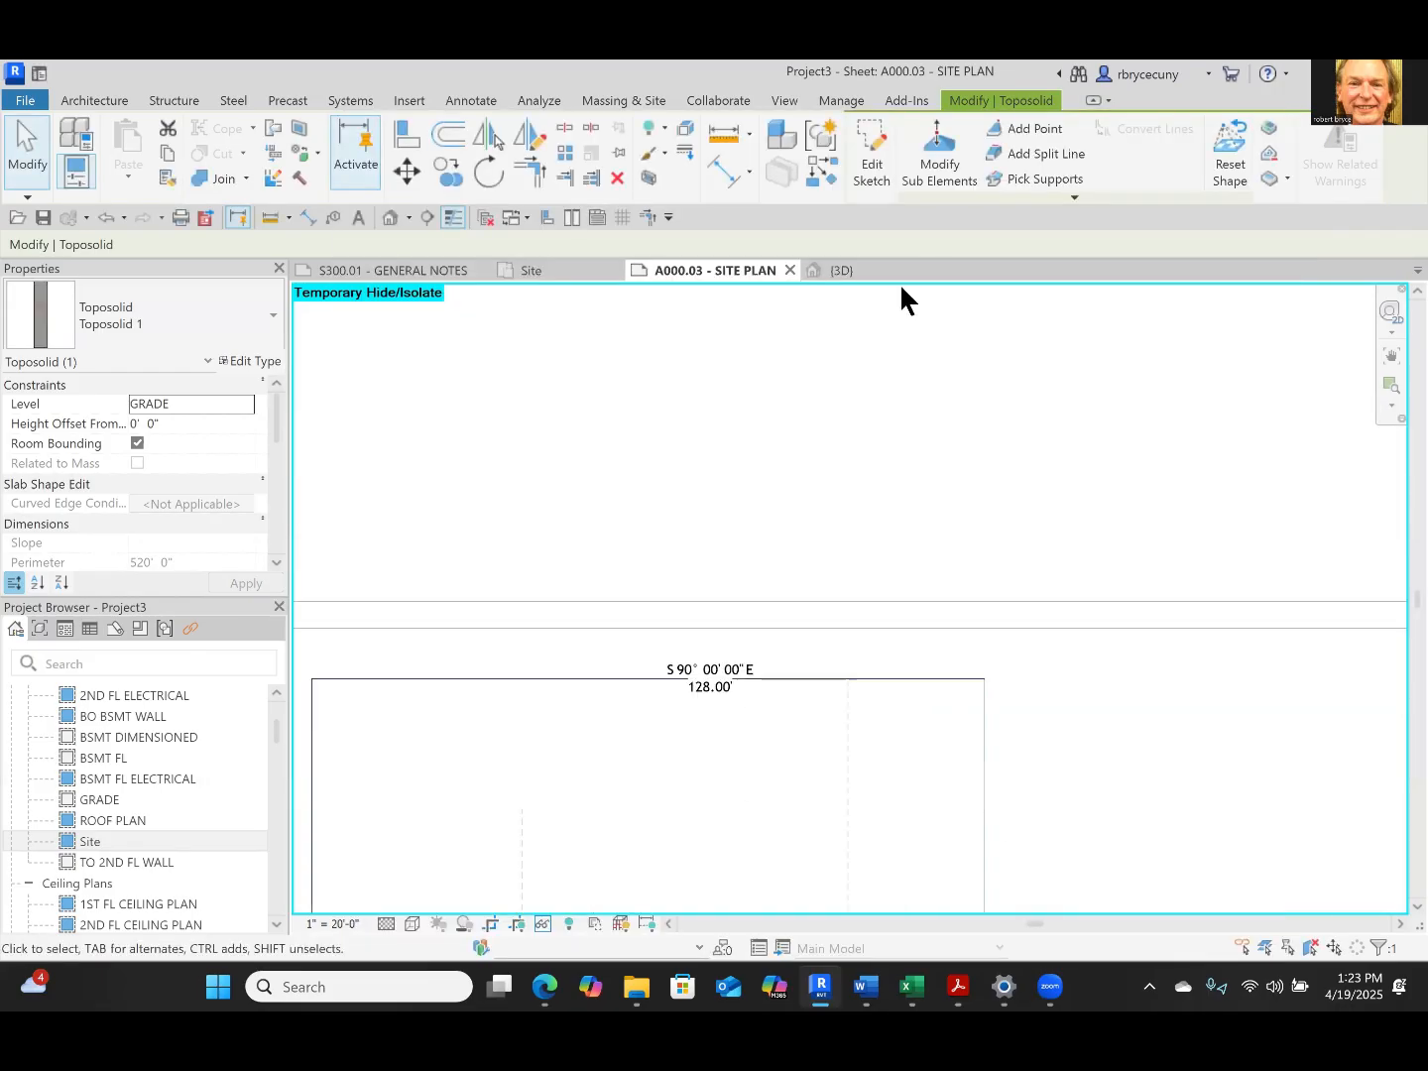
{"action": "left_click", "coordinate": [847, 268]}
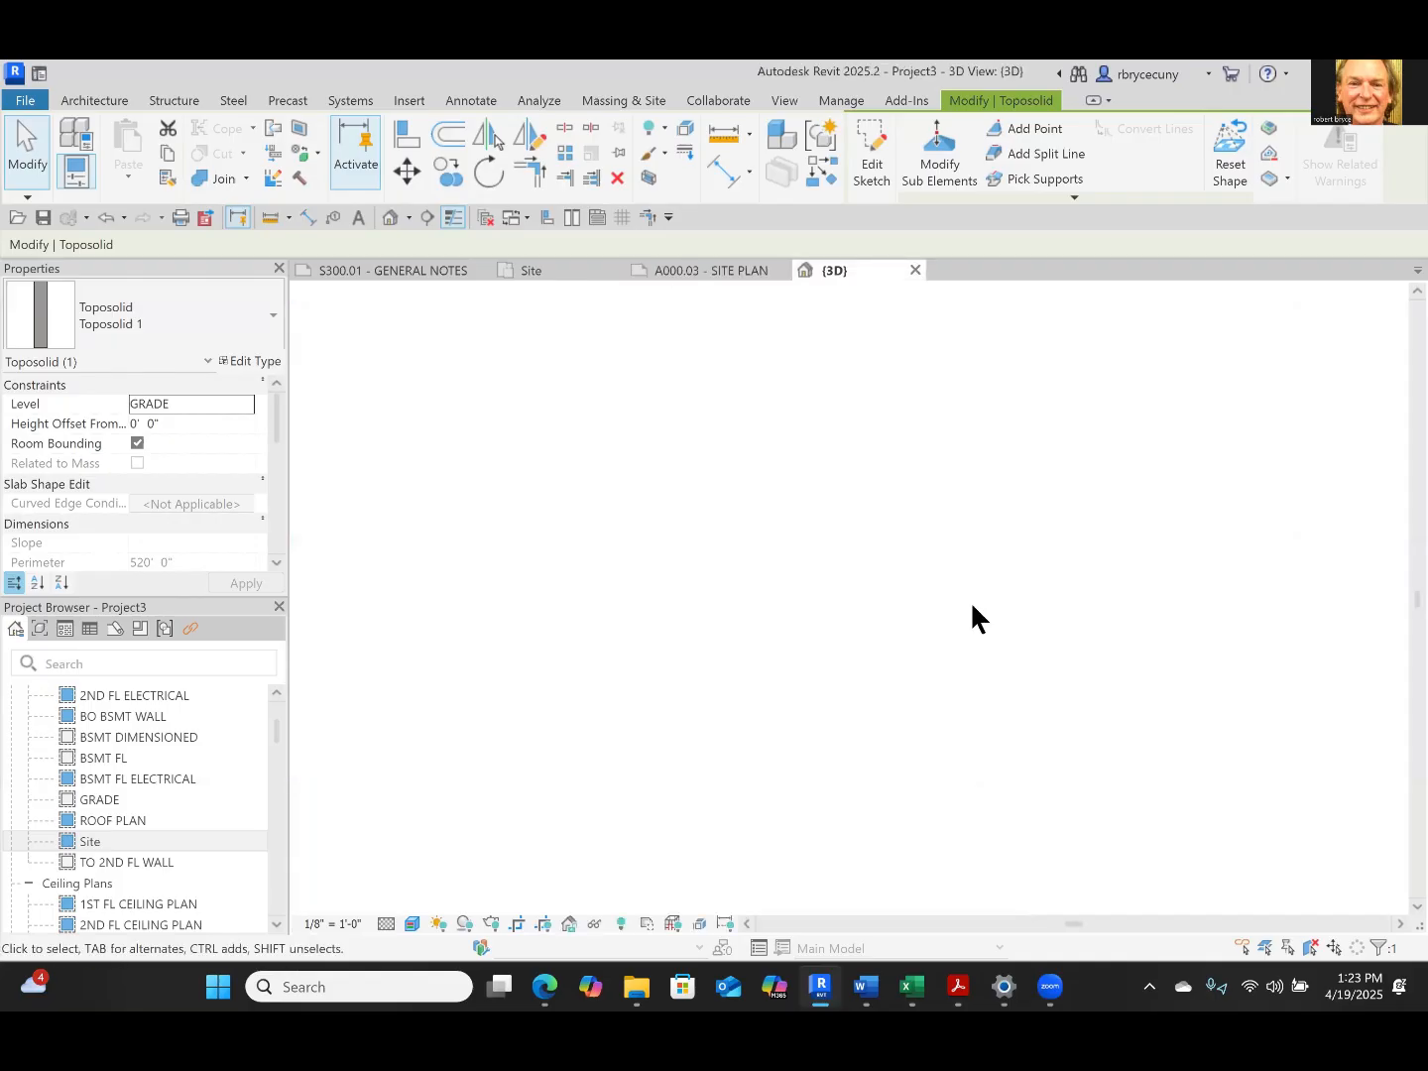
{"action": "left_click", "coordinate": [1005, 899]}
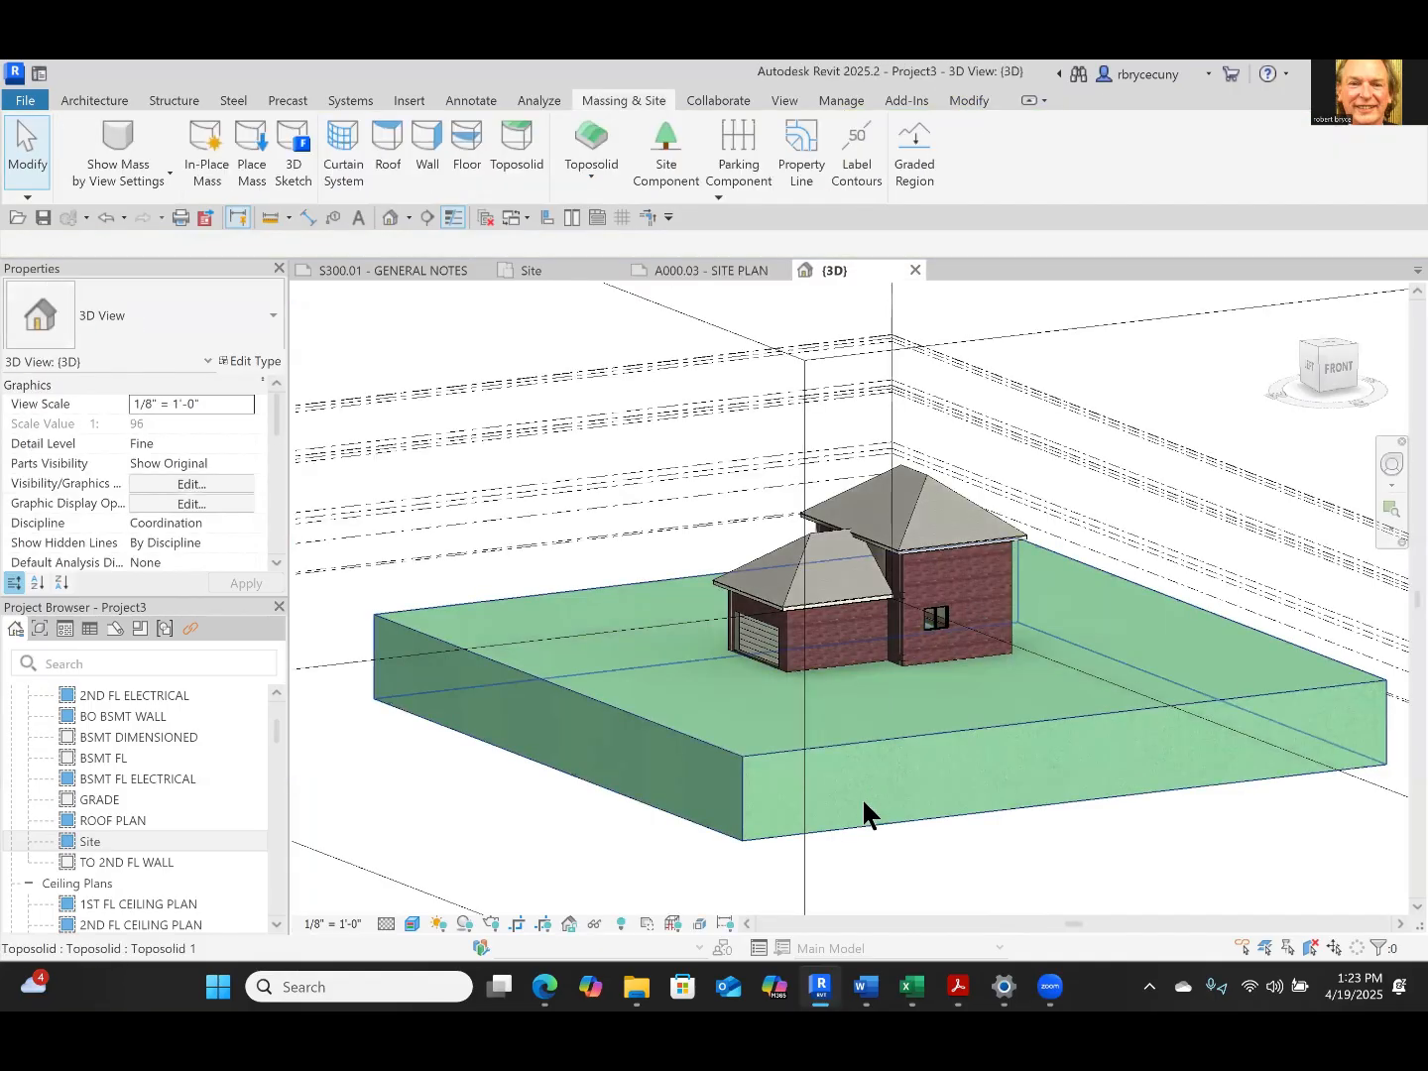
Return to the SITE PLAN sheet and set the elevation of the all-grass toposolid's northeast corner point to -5'
{"action": "left_click", "coordinate": [721, 278]}
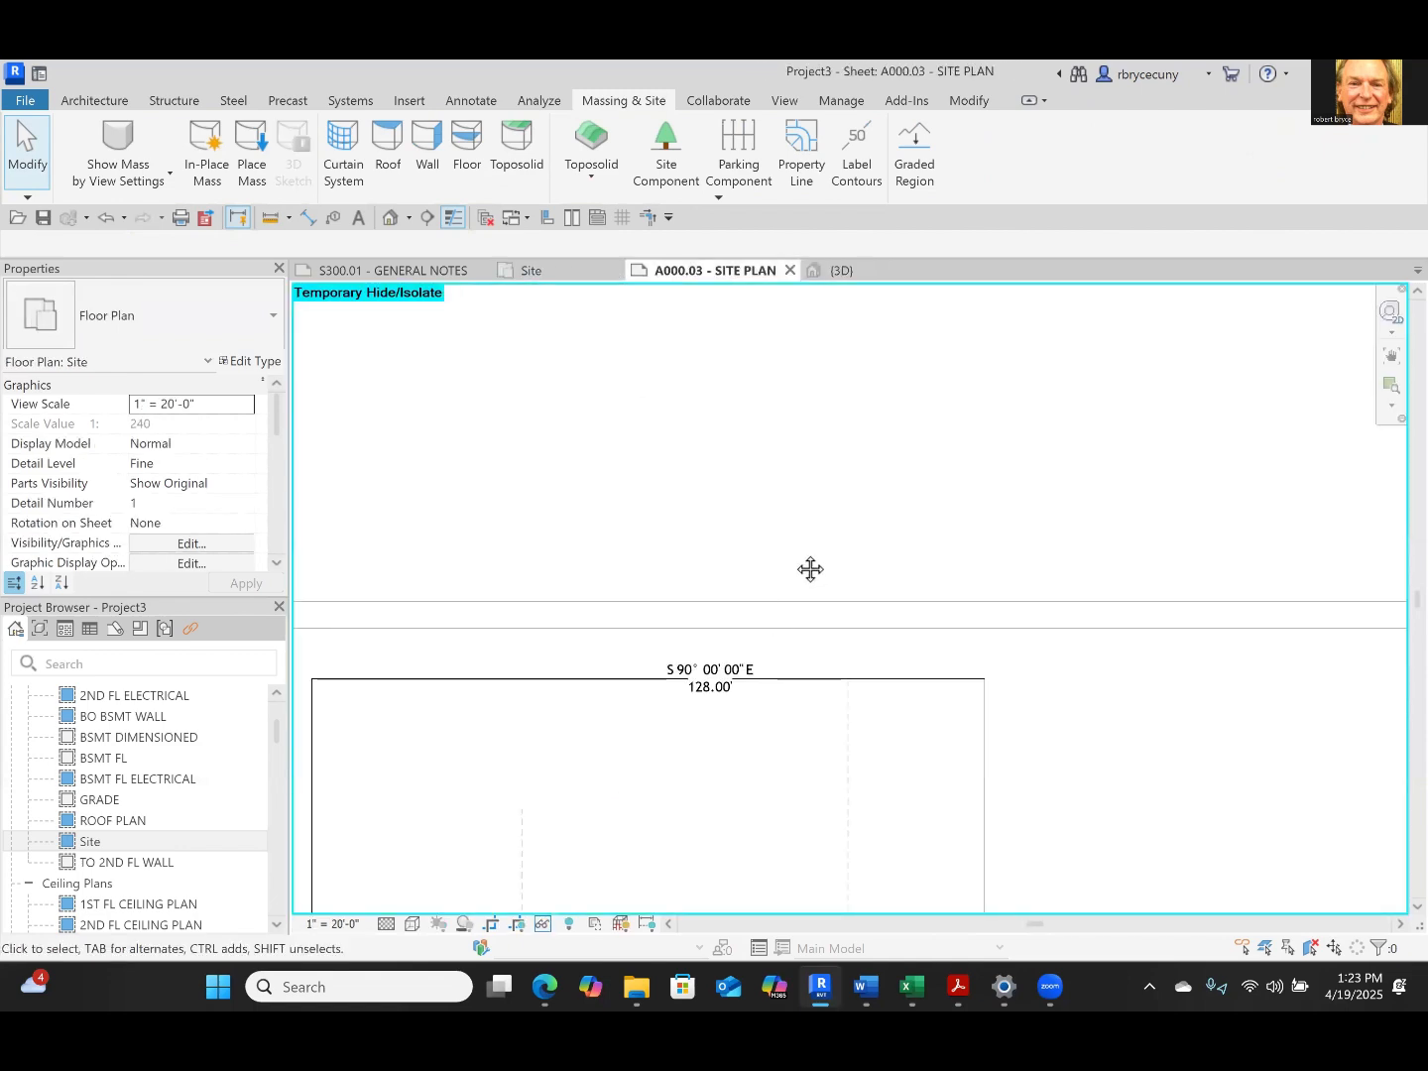
{"action": "scroll", "coordinate": [780, 463], "scroll_direction": "down", "scroll_amount": 3}
{"action": "scroll", "coordinate": [928, 592], "scroll_direction": "up", "scroll_amount": 1}
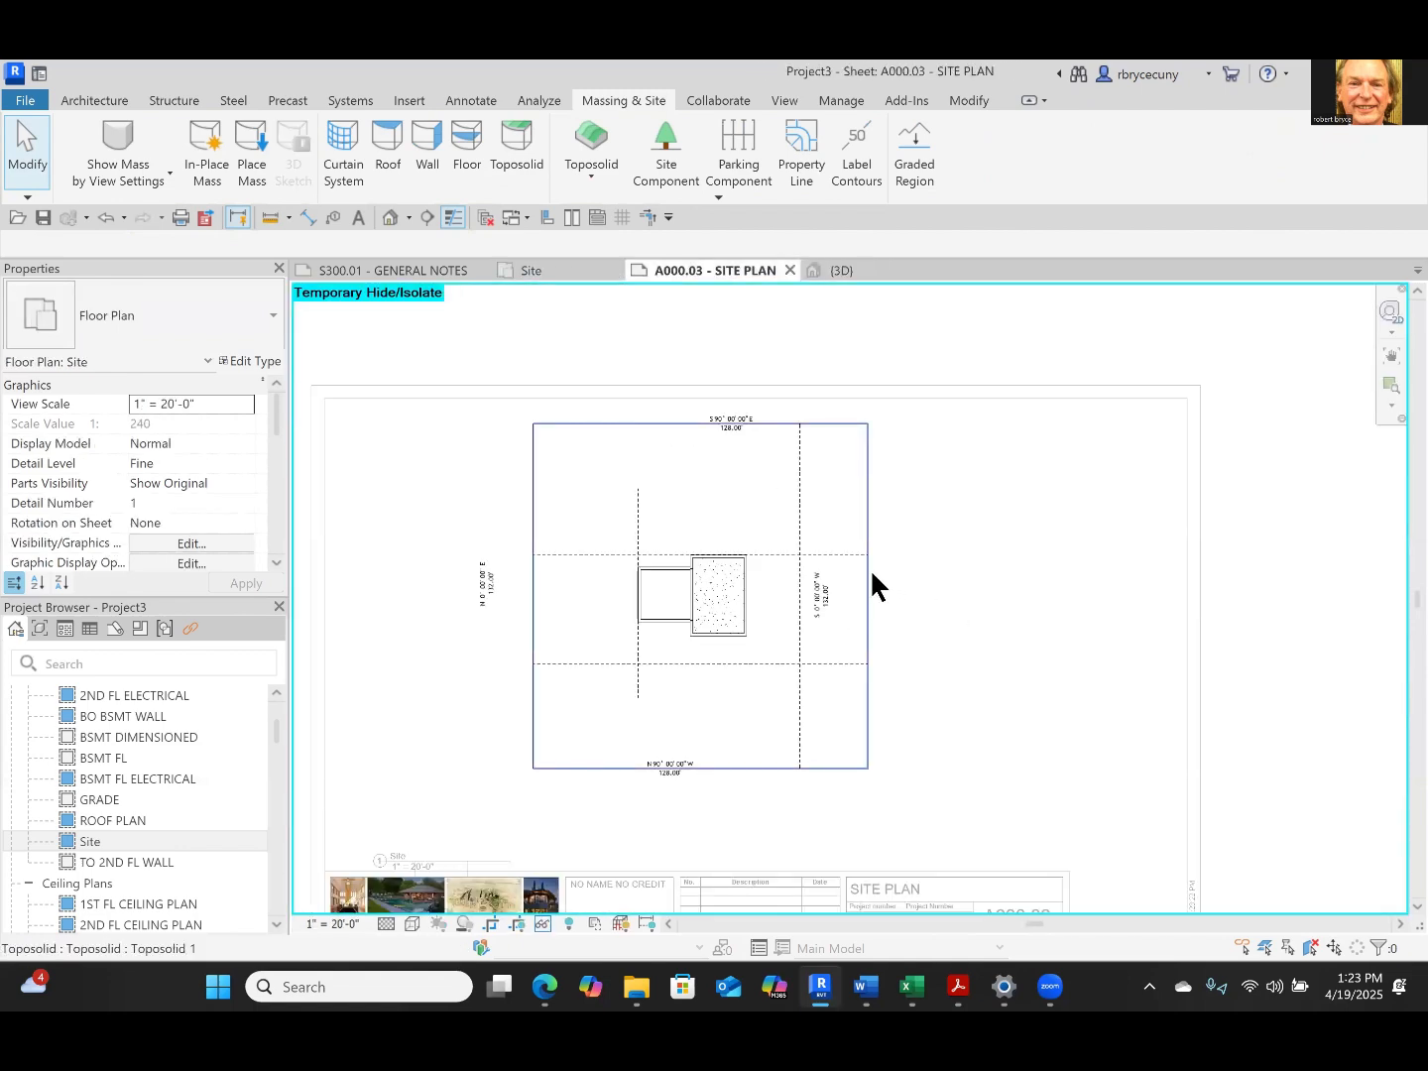
{"action": "left_click", "coordinate": [871, 574]}
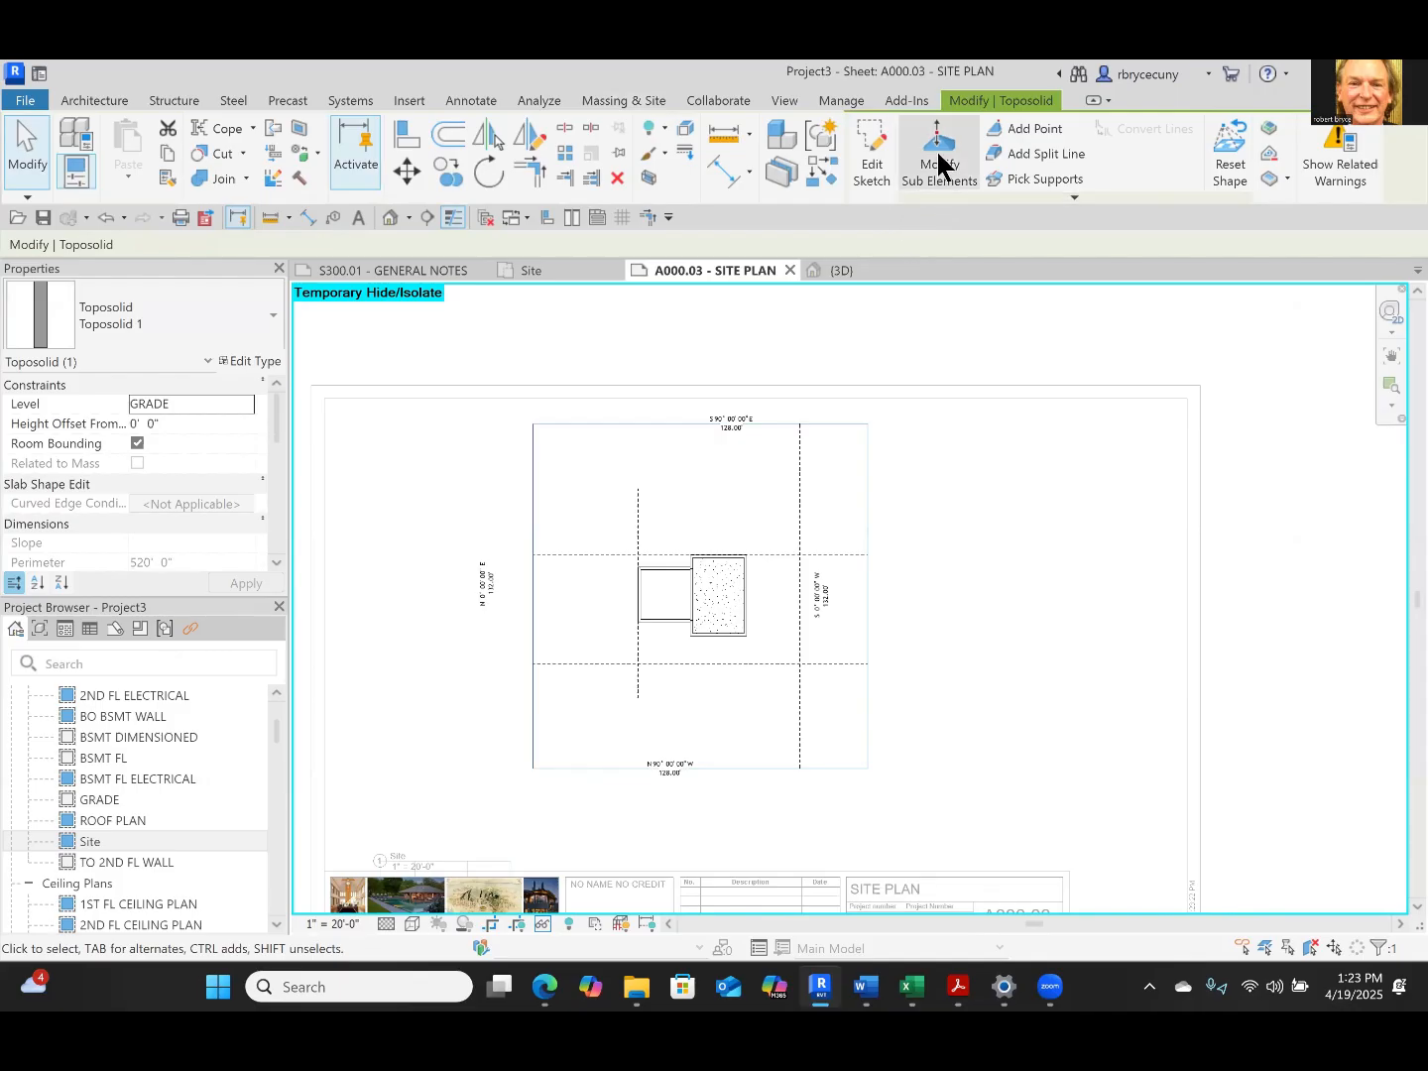
{"action": "left_click", "coordinate": [940, 166]}
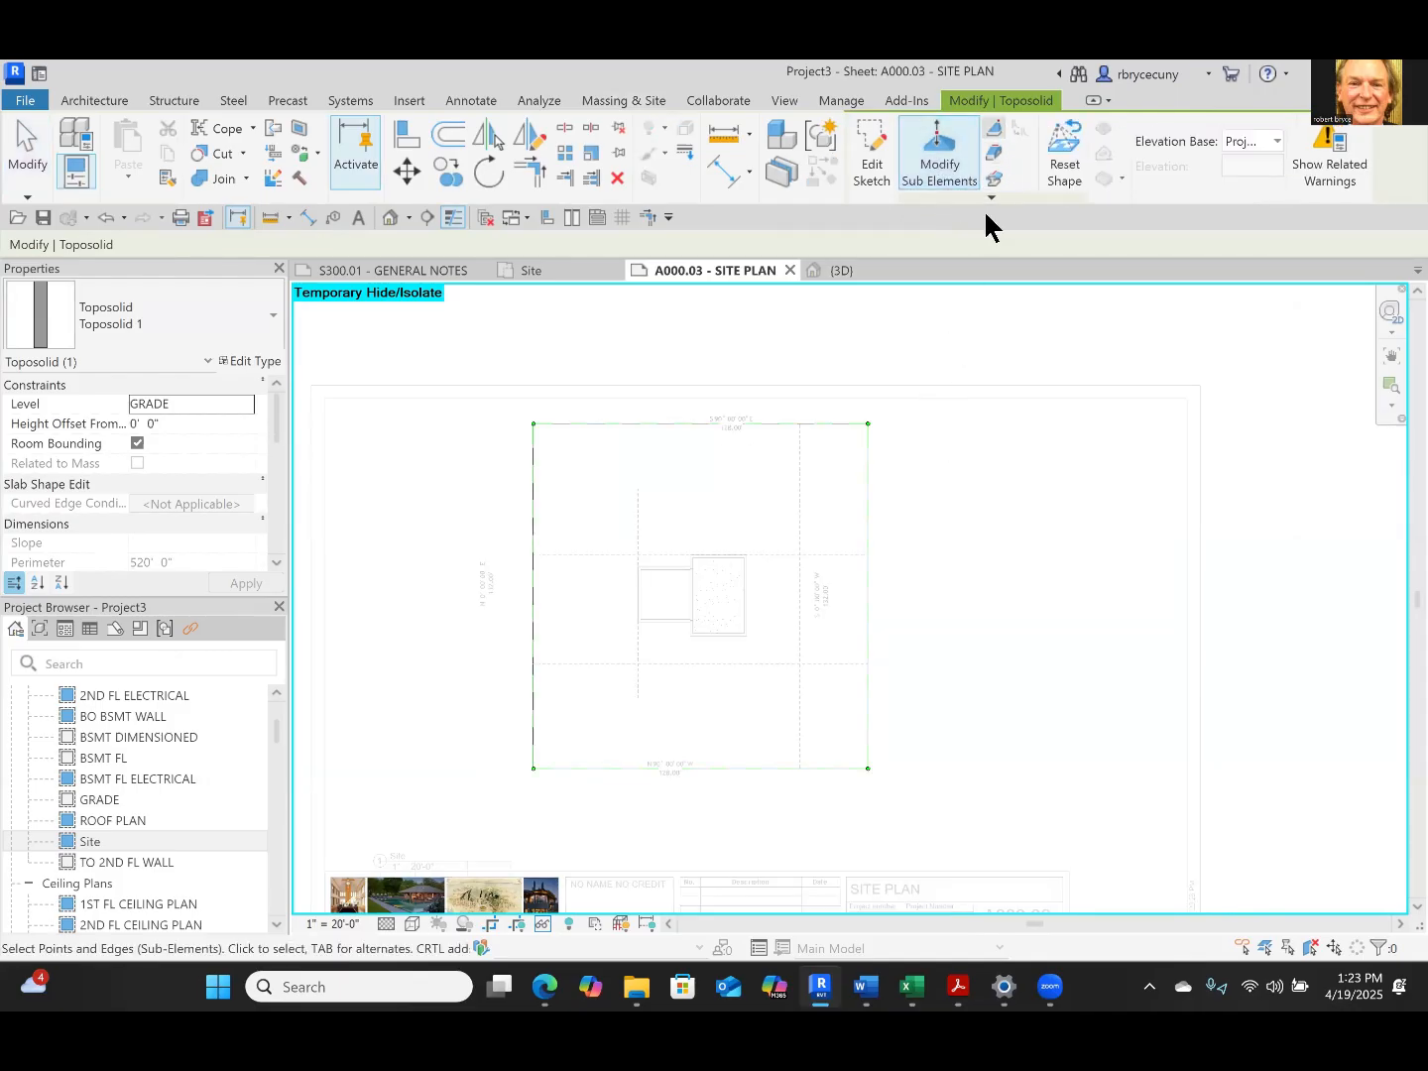
{"action": "left_click", "coordinate": [890, 417]}
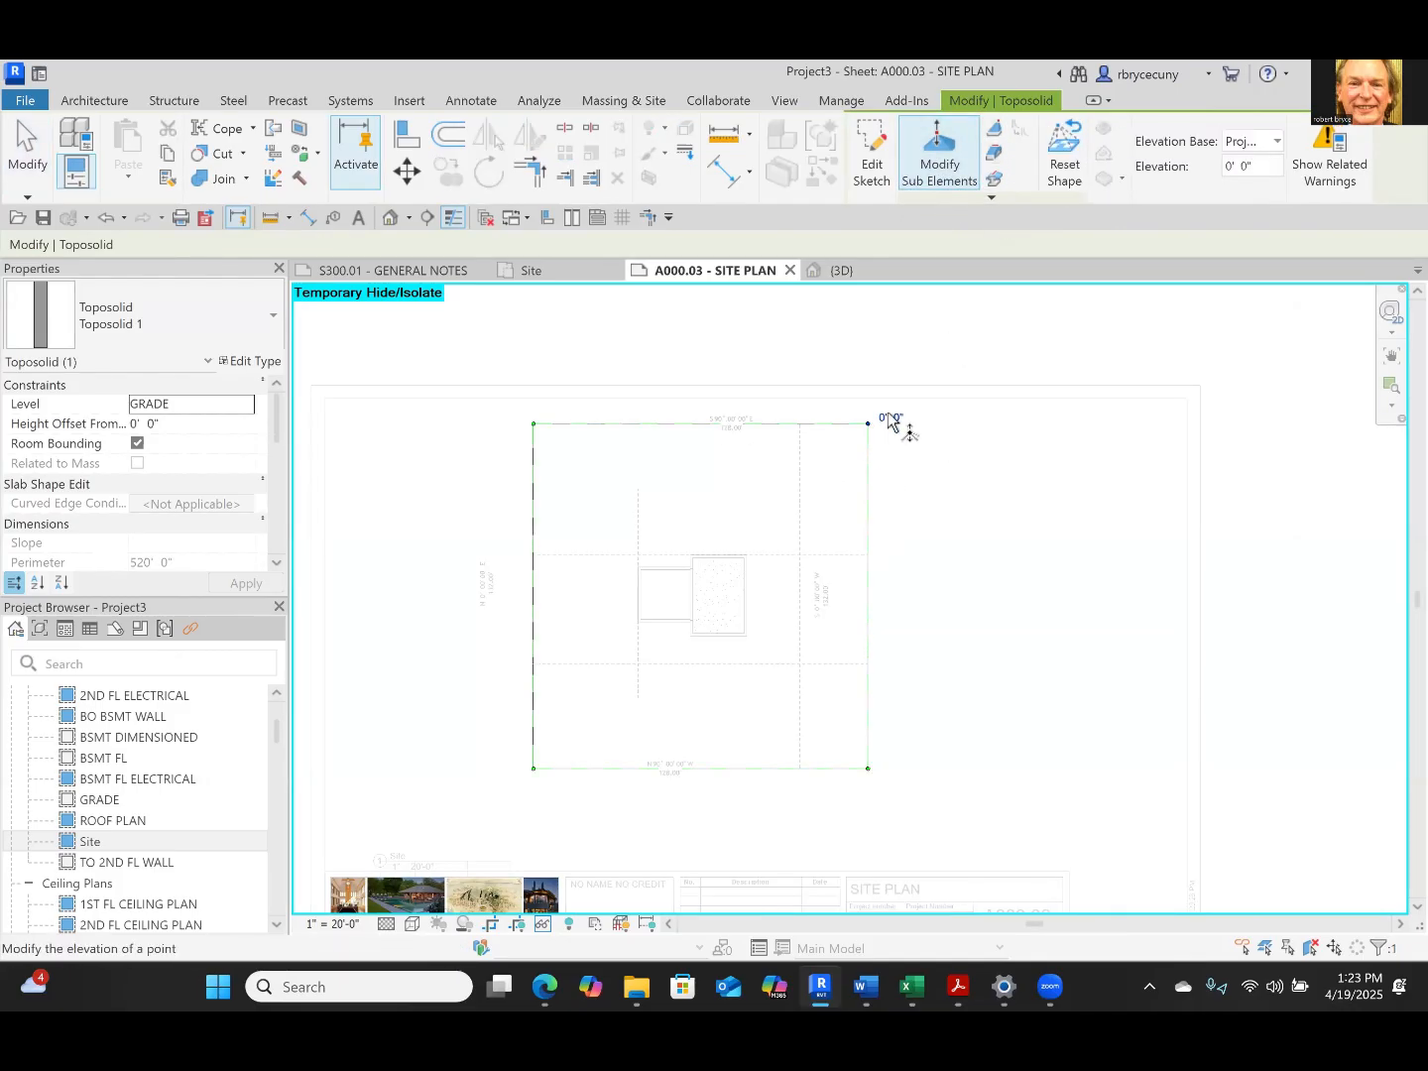
{"action": "left_click", "coordinate": [896, 421]}
{"action": "key", "text": "Return"}
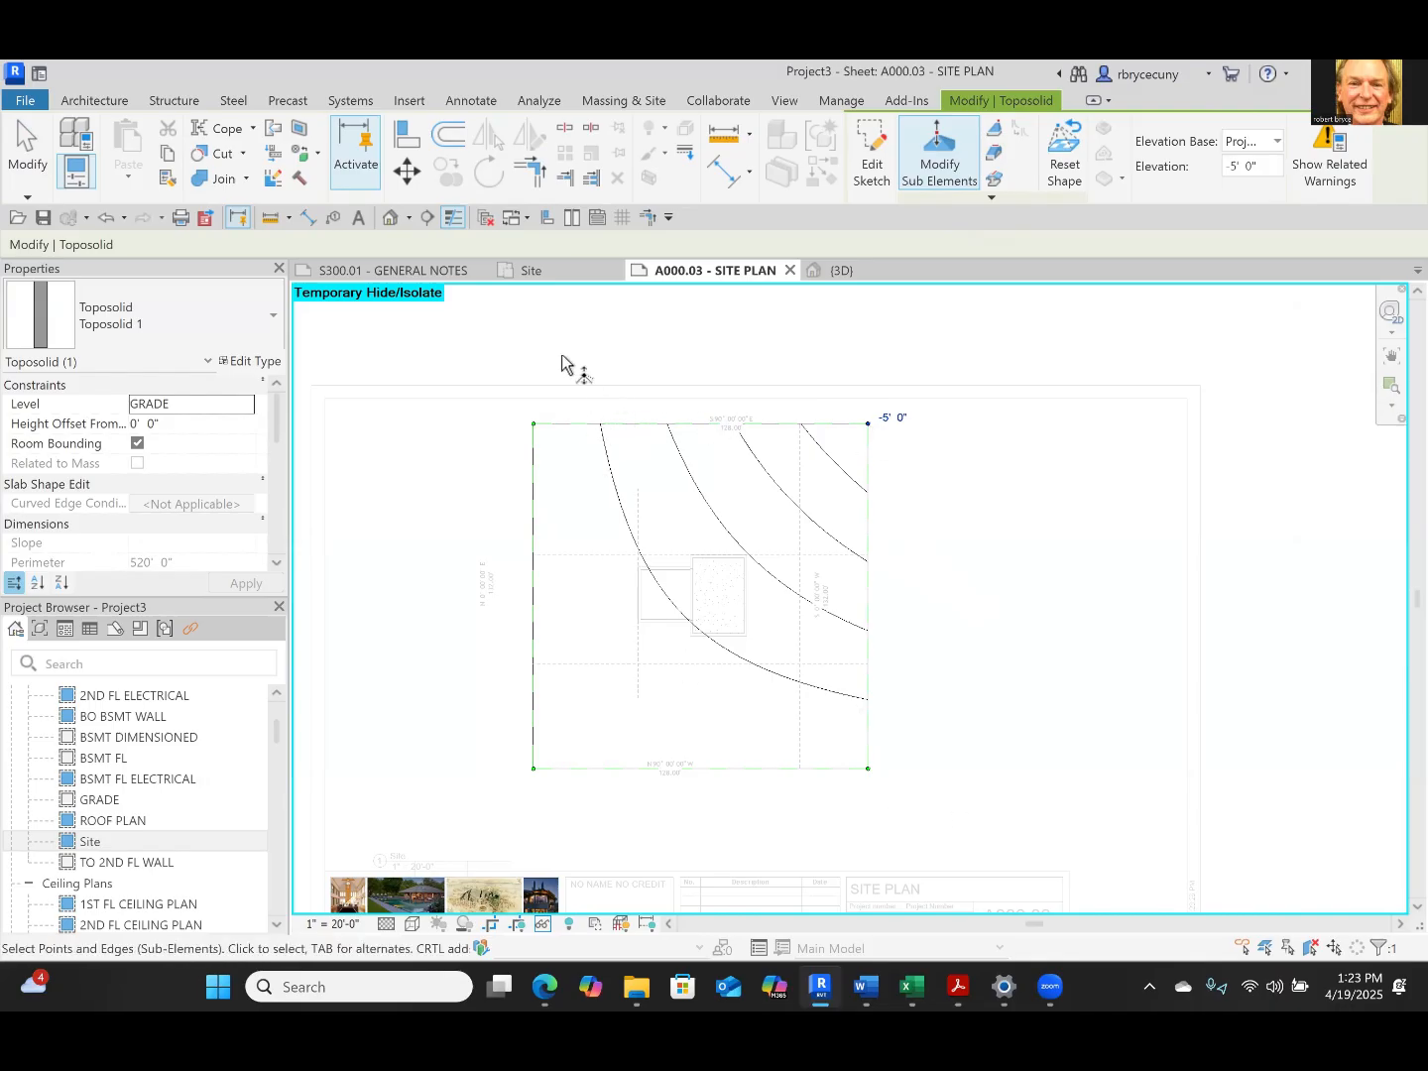
Set the elevation of the toposolid's northwest corner point to -10'
{"action": "left_click", "coordinate": [535, 423]}
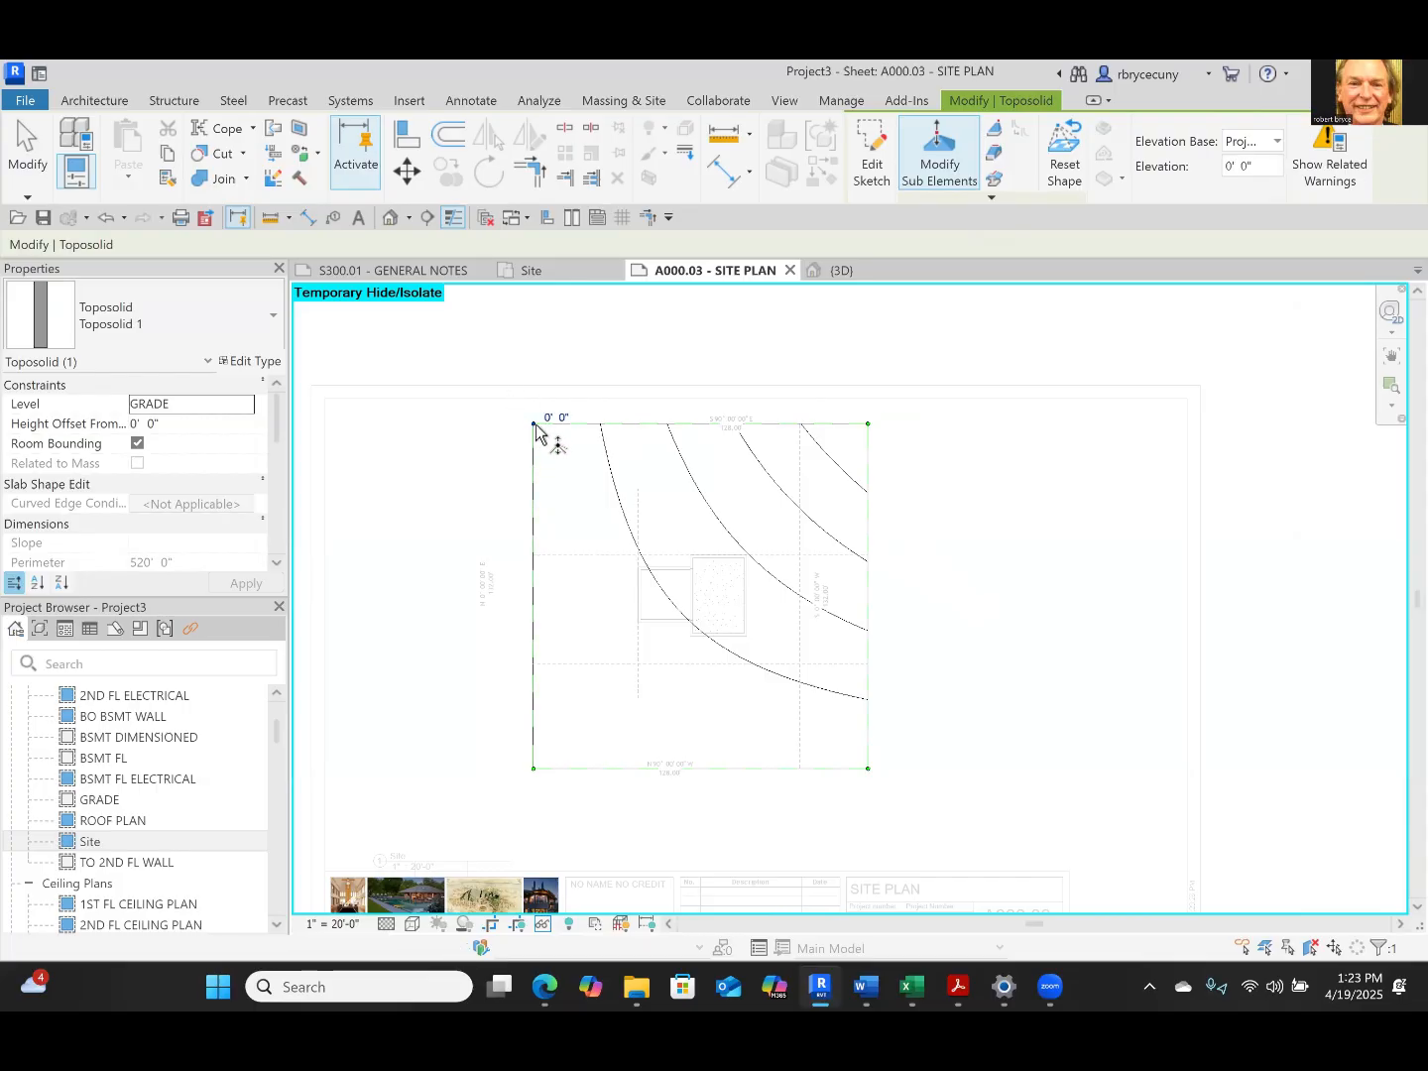
{"action": "left_click", "coordinate": [556, 416]}
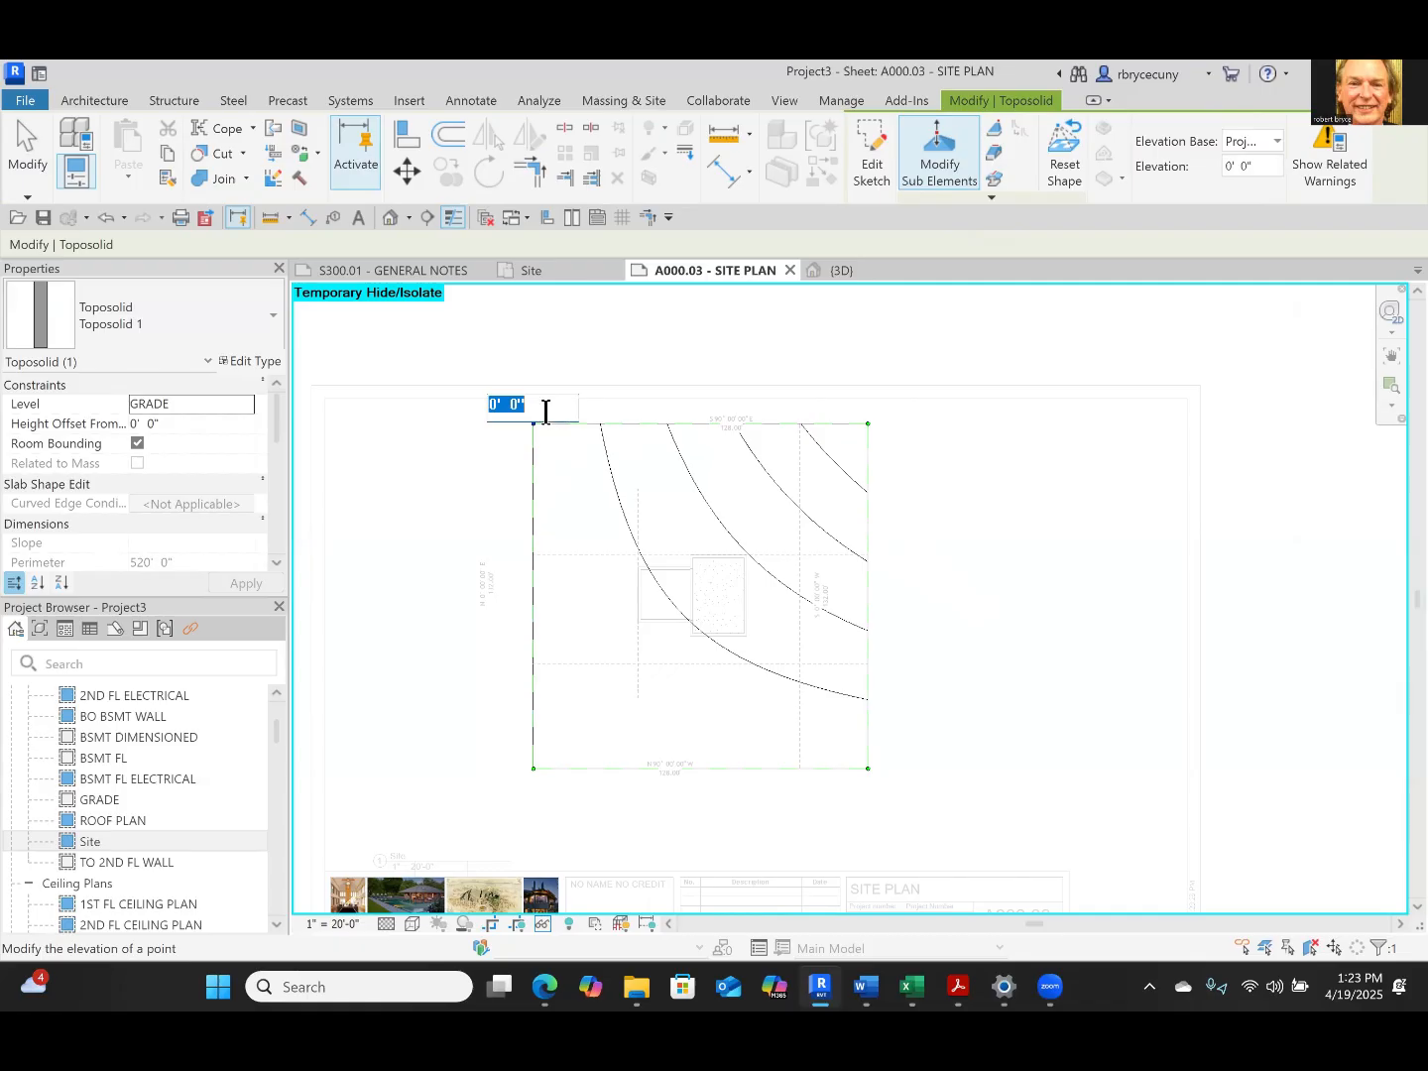
{"action": "type", "text": "-10"}
{"action": "key", "text": "Return"}
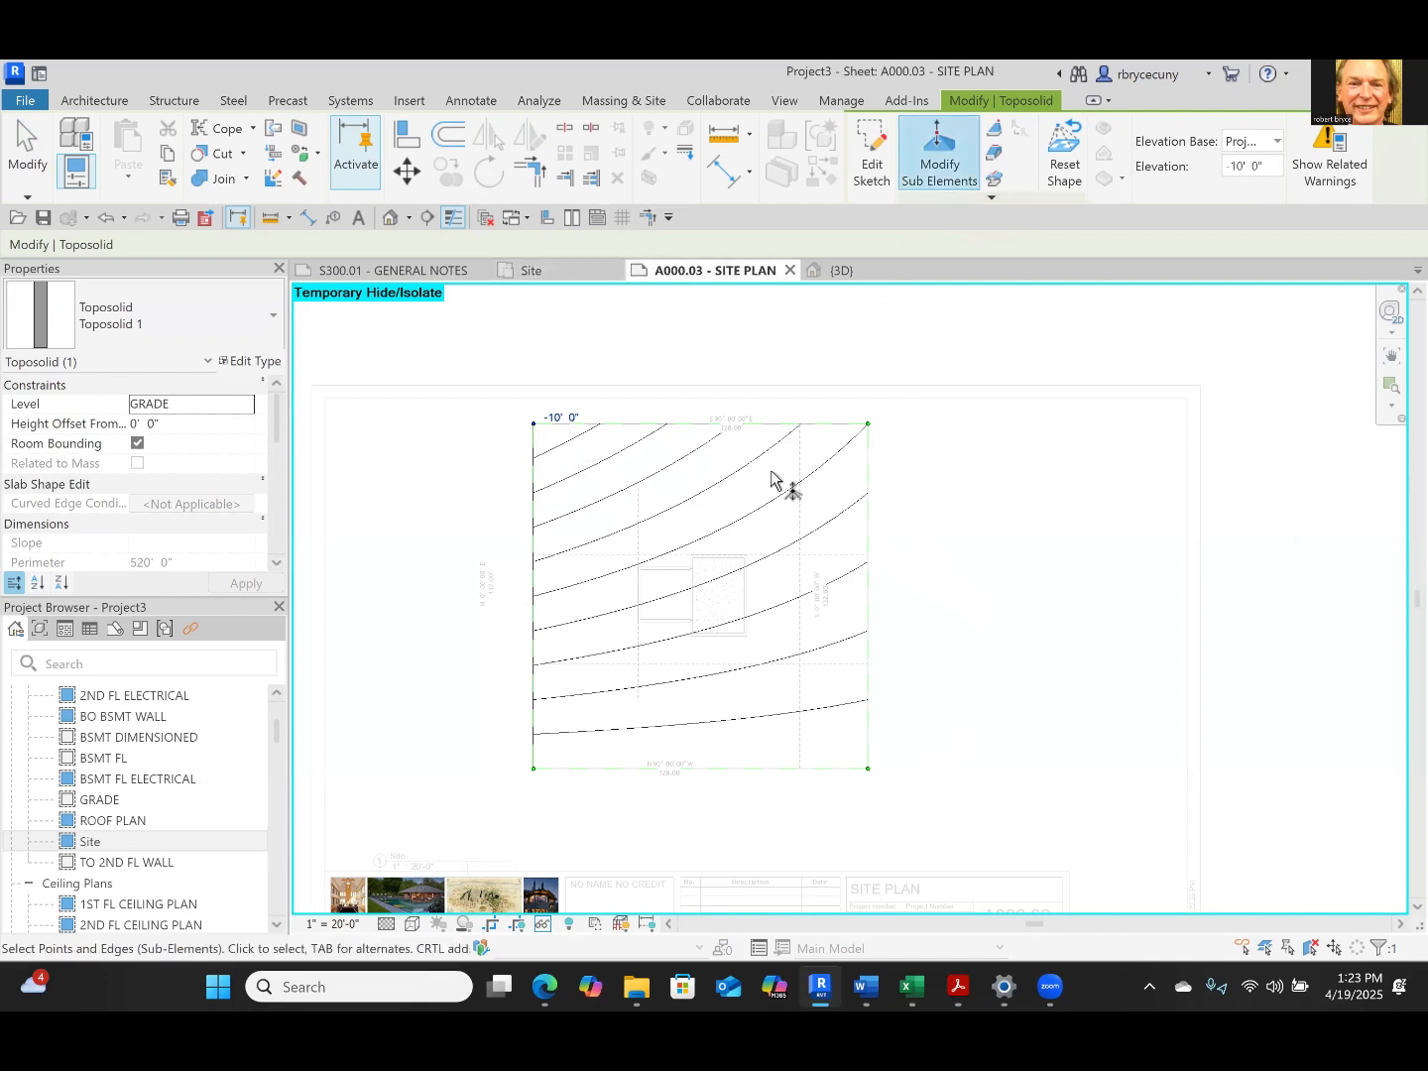
{"action": "left_click", "coordinate": [914, 601]}
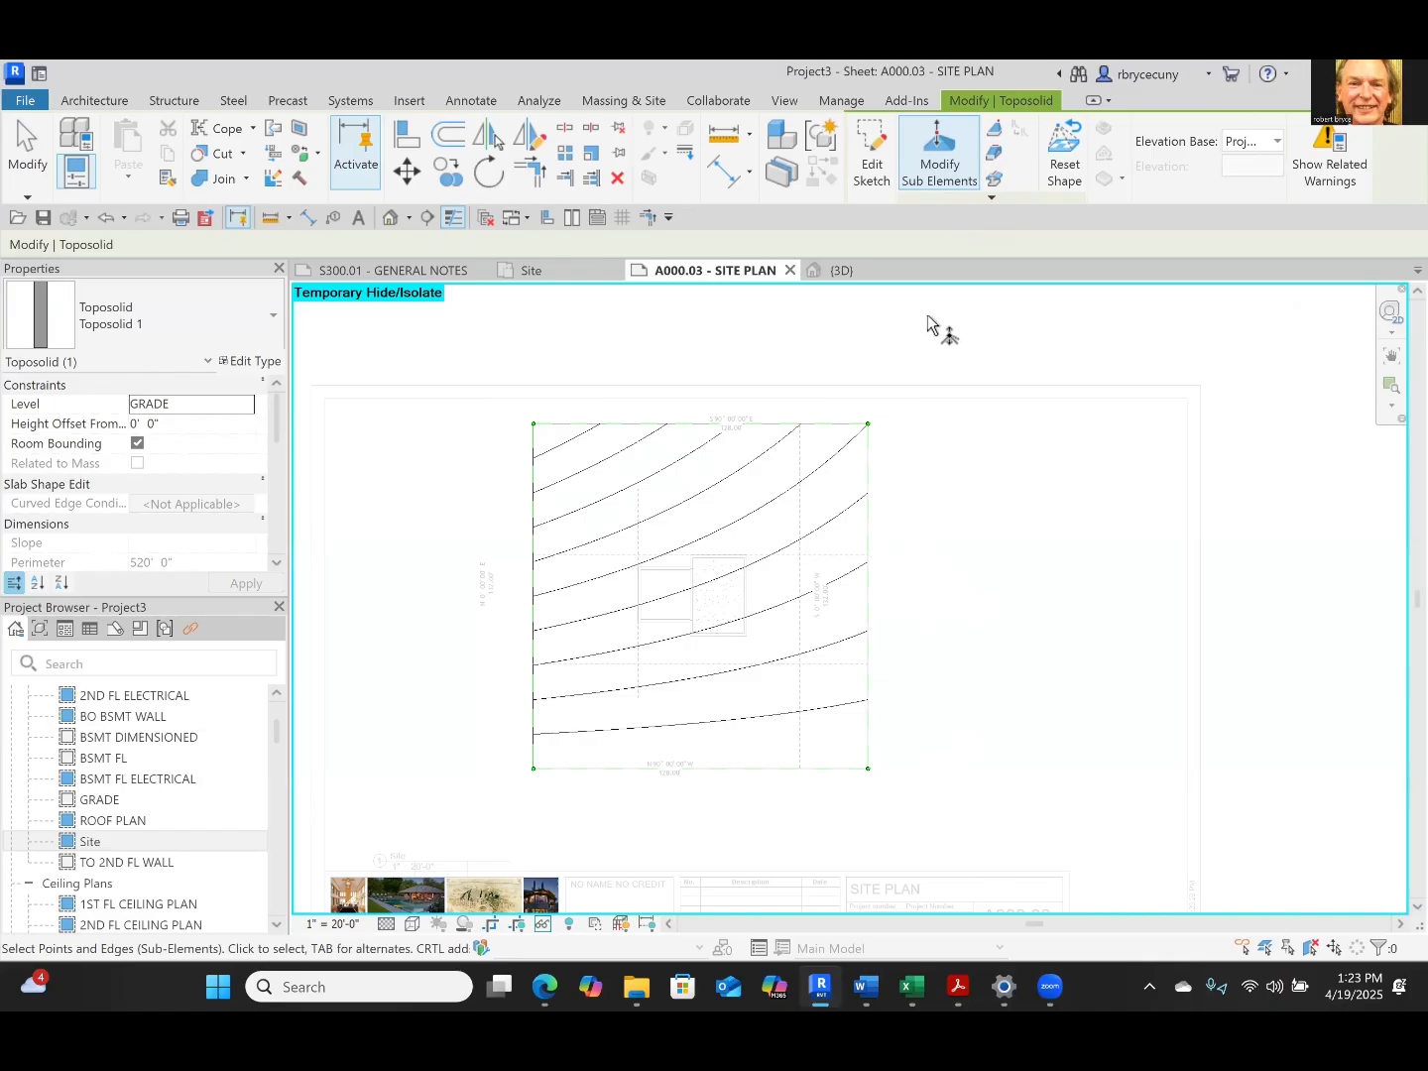
Examine the sloped toposolid around the house from the back and left in the 3D view, cancelling the prompted project save
{"action": "left_click", "coordinate": [838, 269]}
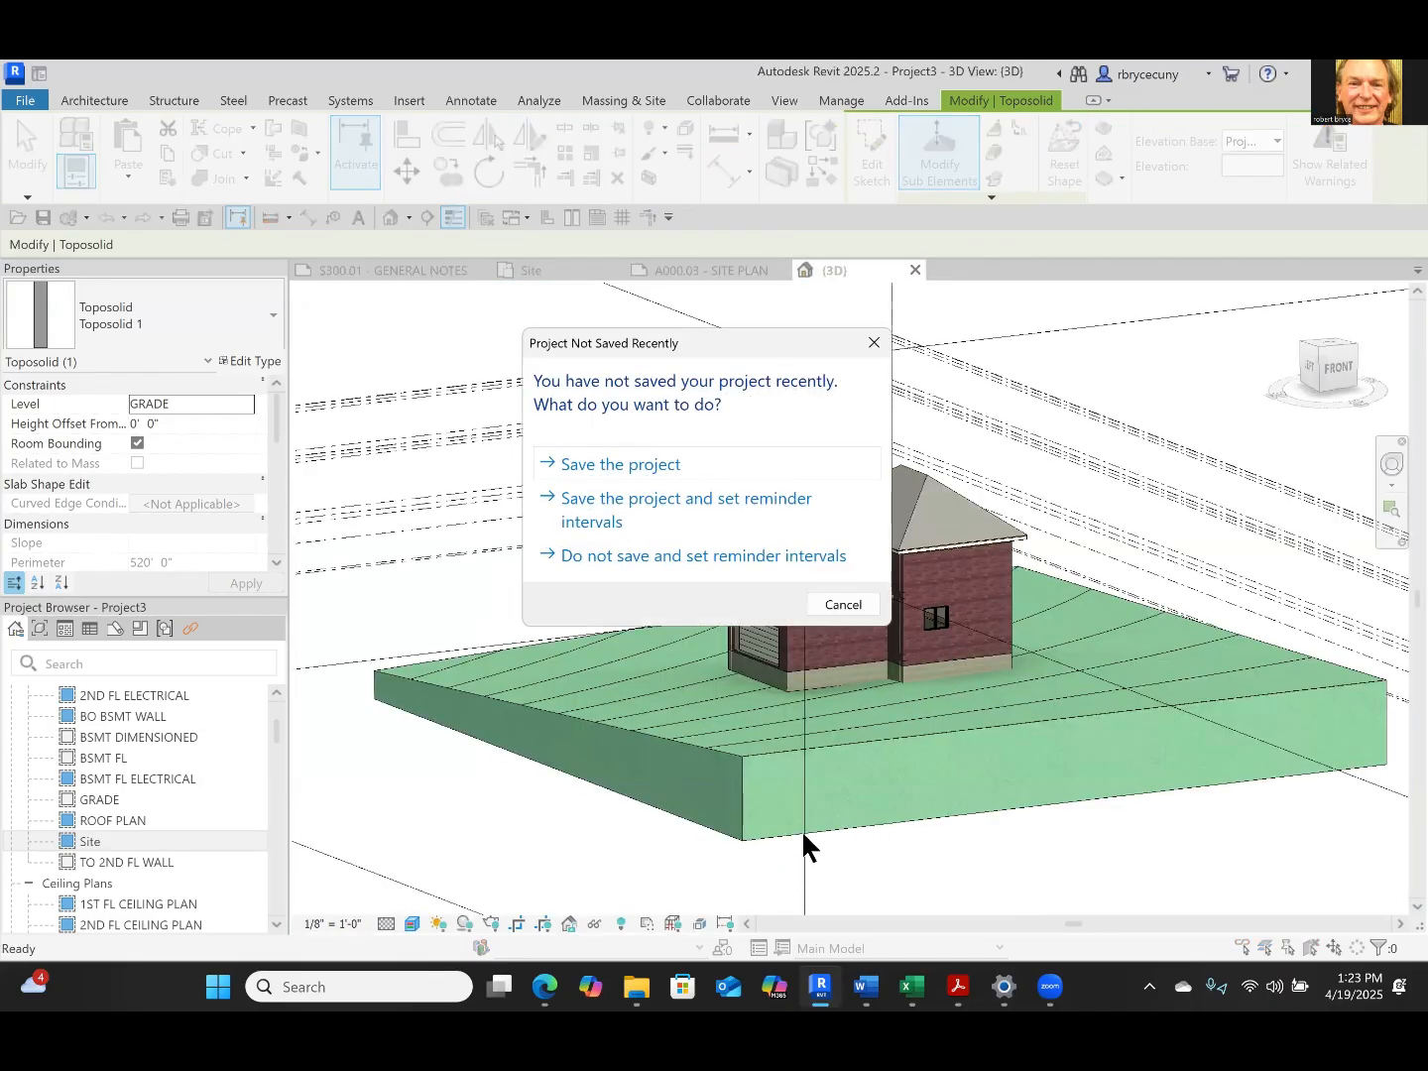
{"action": "left_click", "coordinate": [674, 470]}
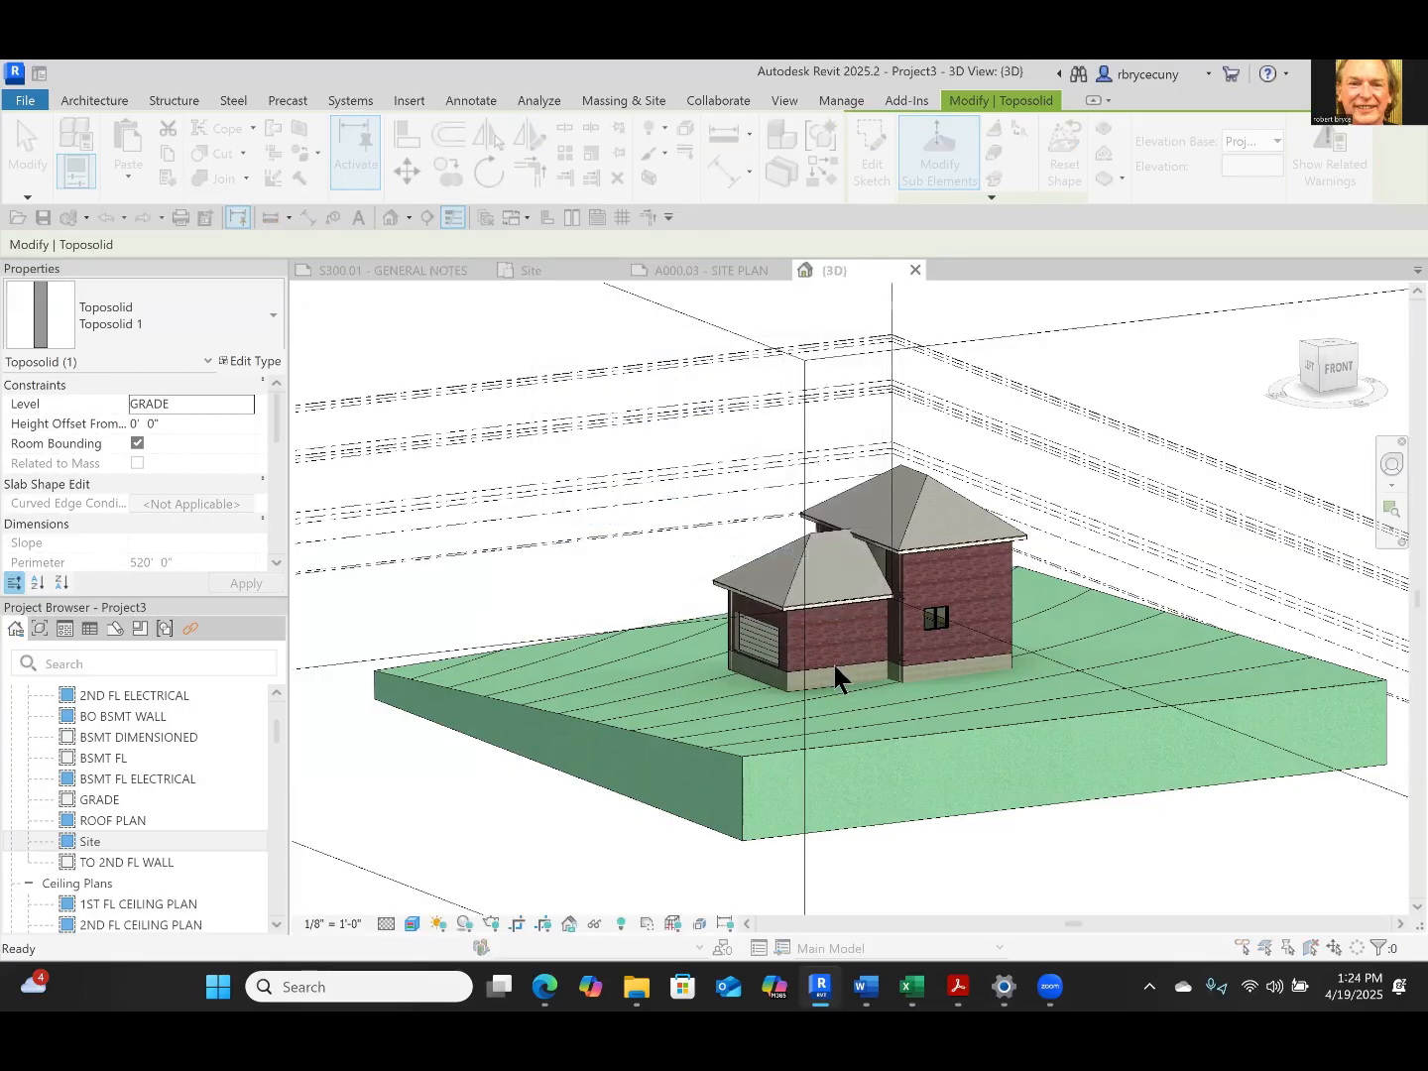
{"action": "left_click", "coordinate": [1091, 620]}
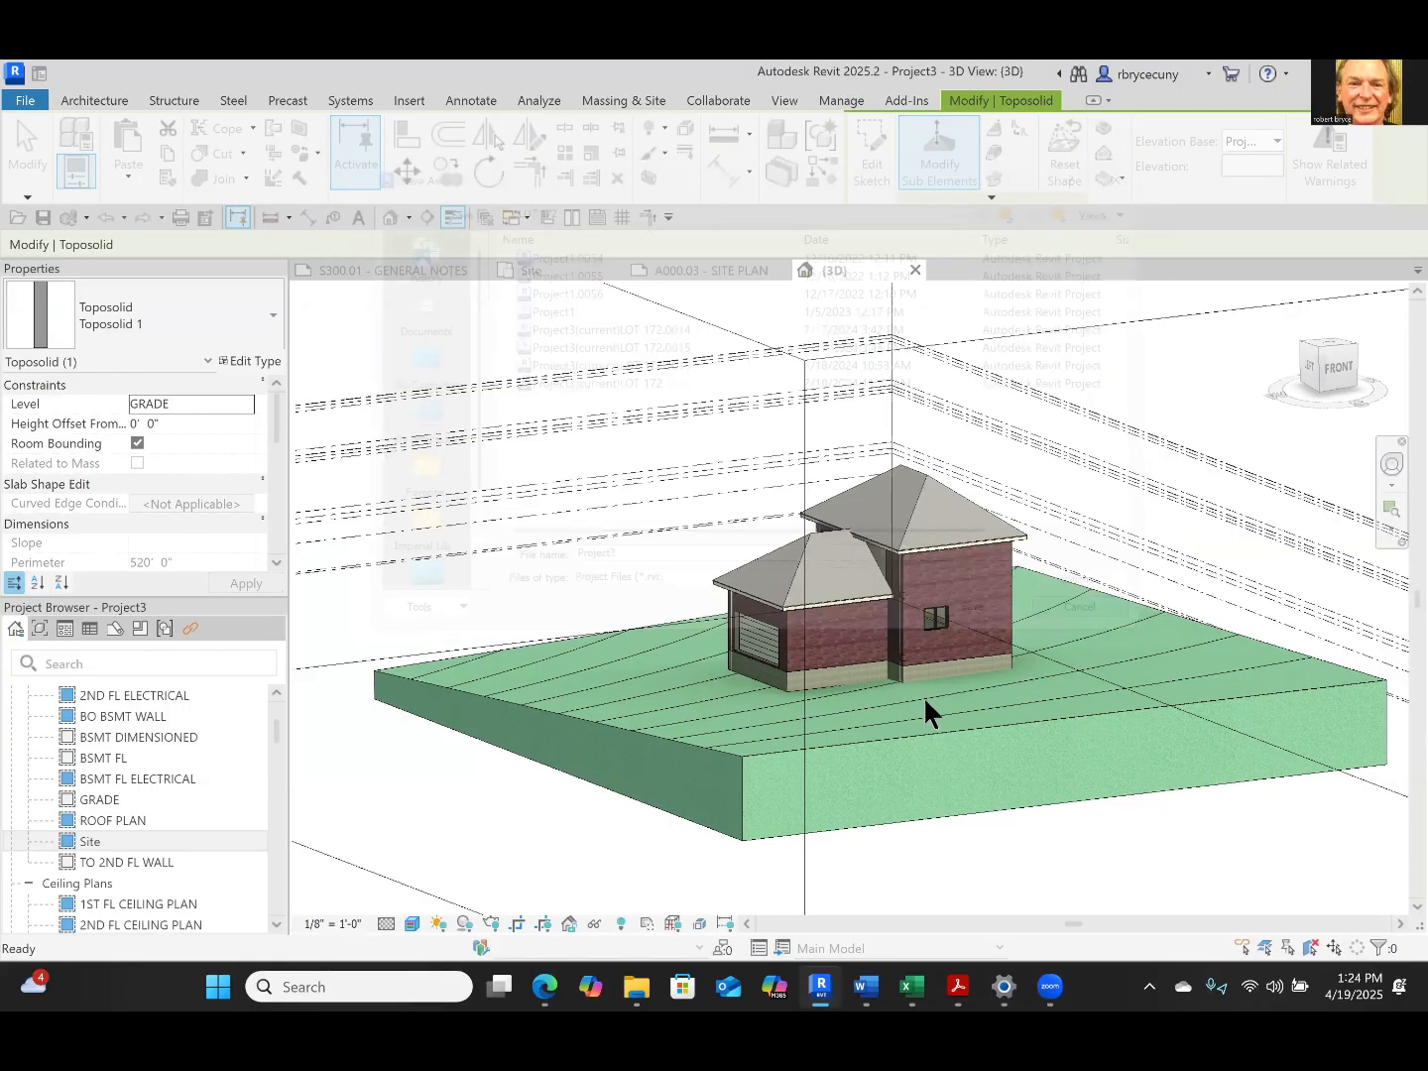
{"action": "middle_click_drag", "start_coordinate": [893, 714], "coordinate": [1229, 705], "text": "shift"}
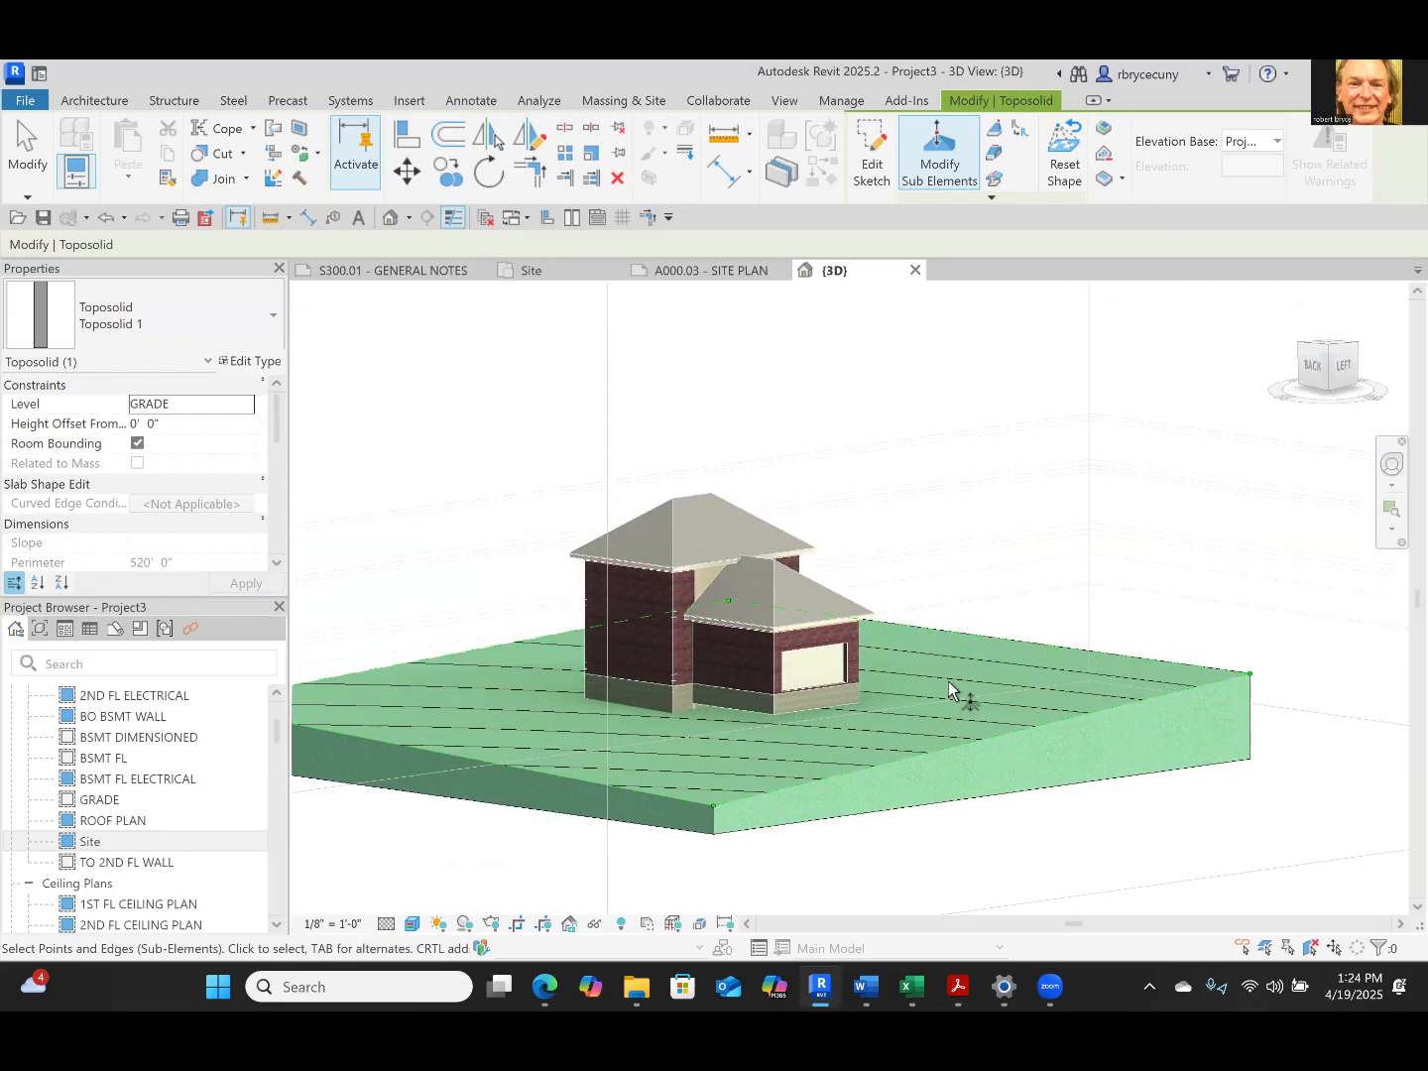
Return to the SITE PLAN sheet and add a toposolid shape point at the garage's northwest outer wall corner
{"action": "left_click", "coordinate": [681, 268]}
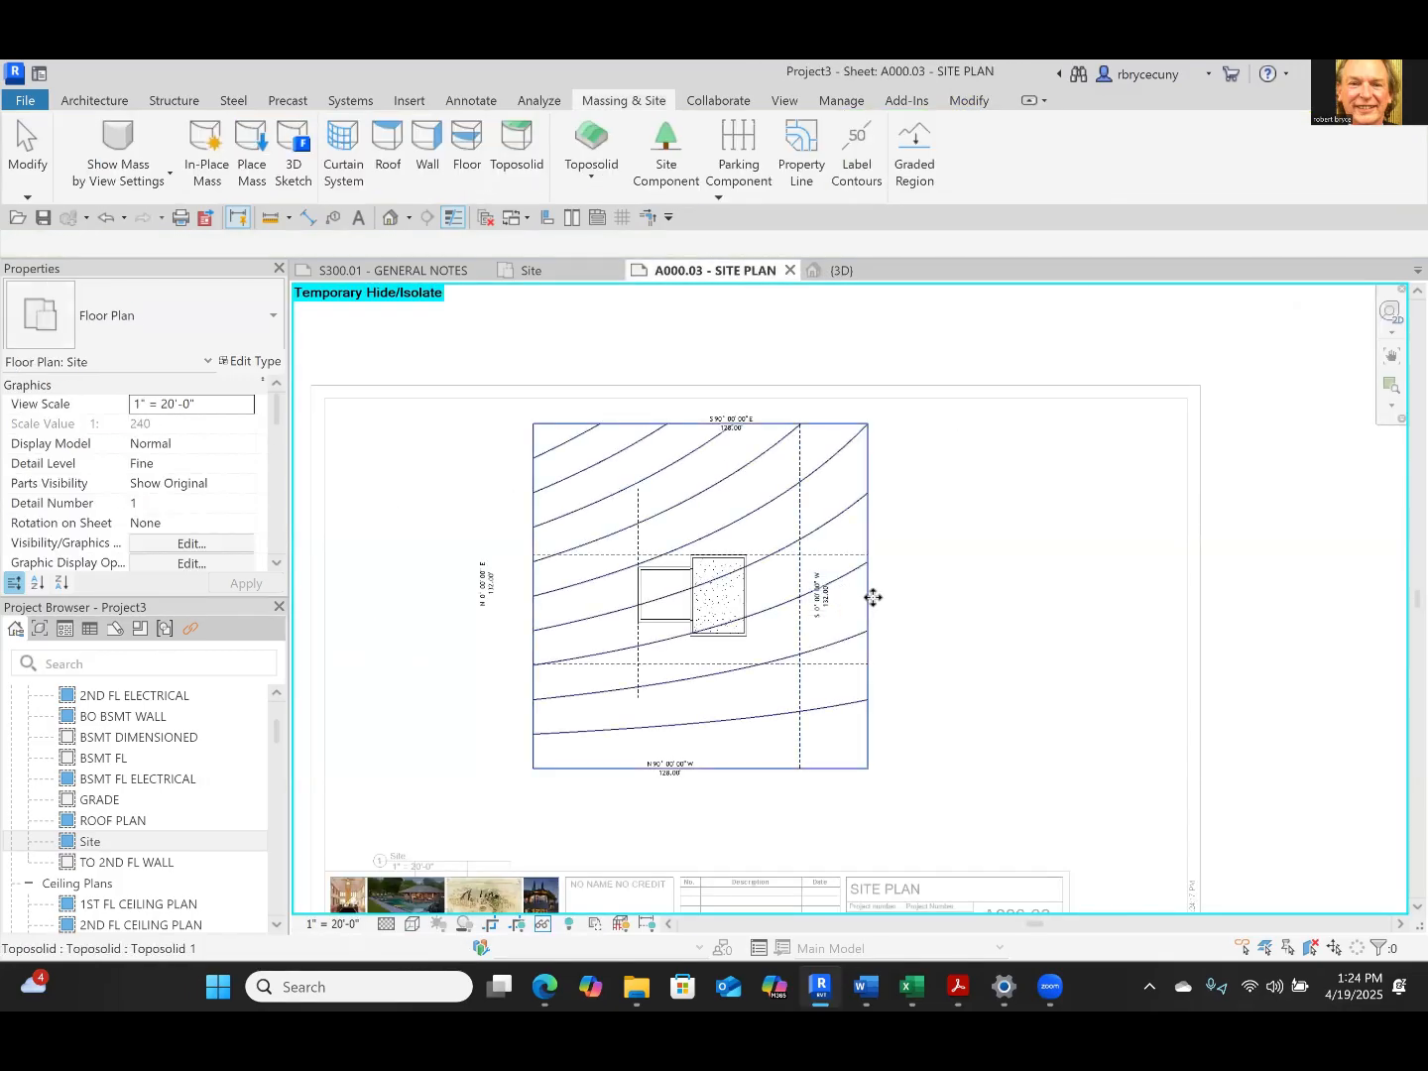
{"action": "left_click", "coordinate": [873, 597]}
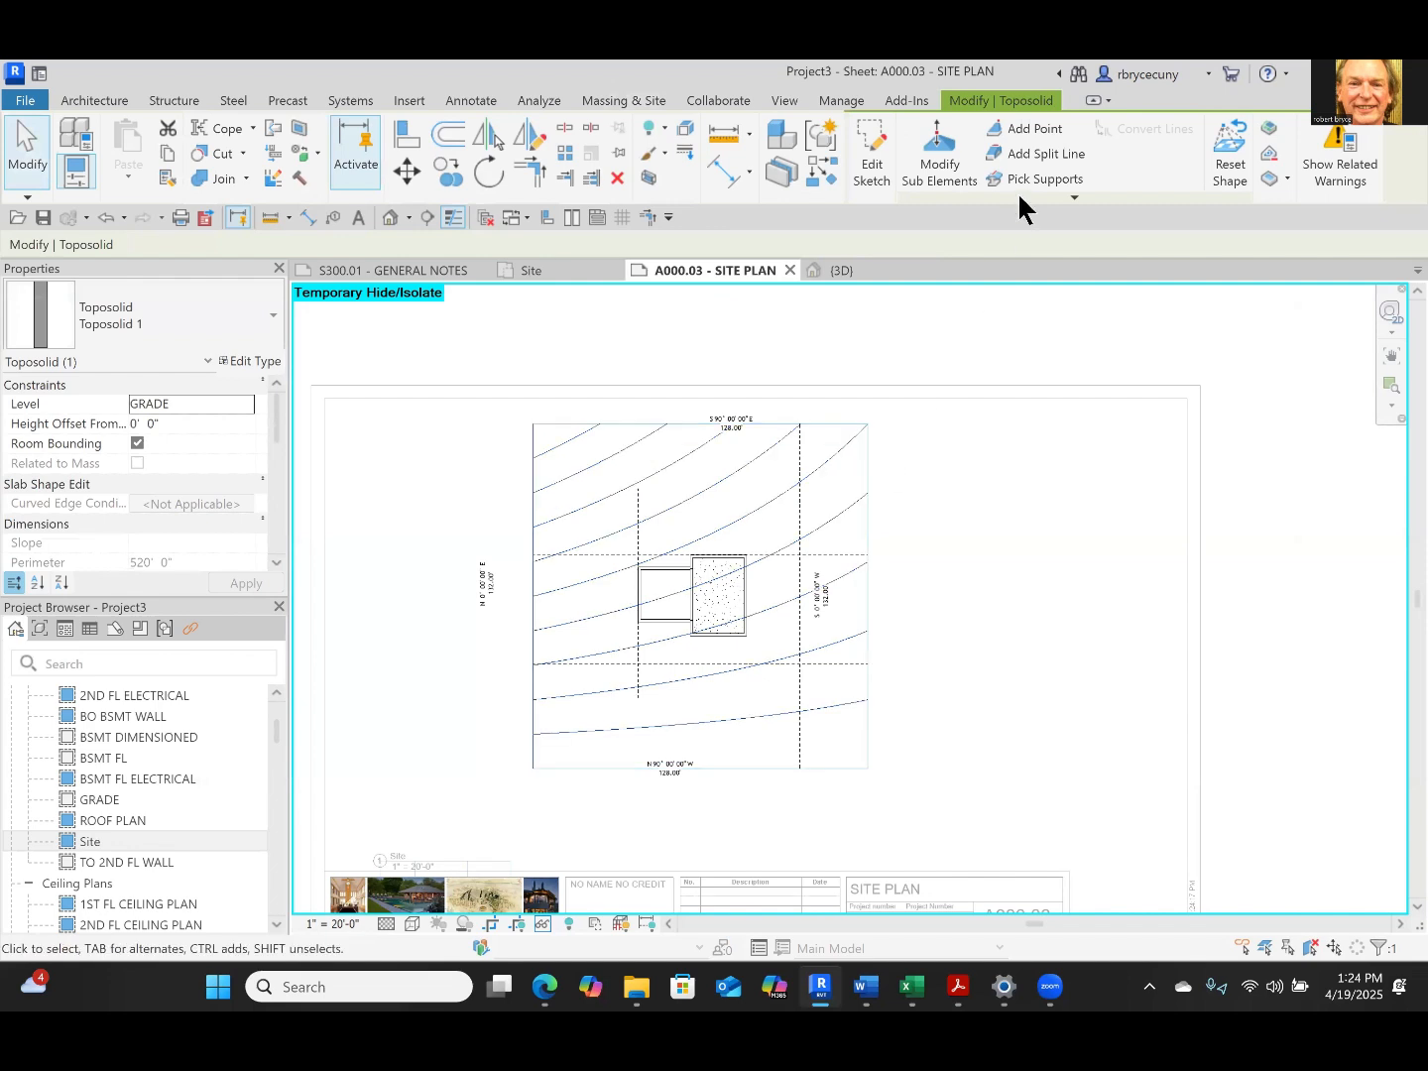
{"action": "left_click", "coordinate": [1028, 128]}
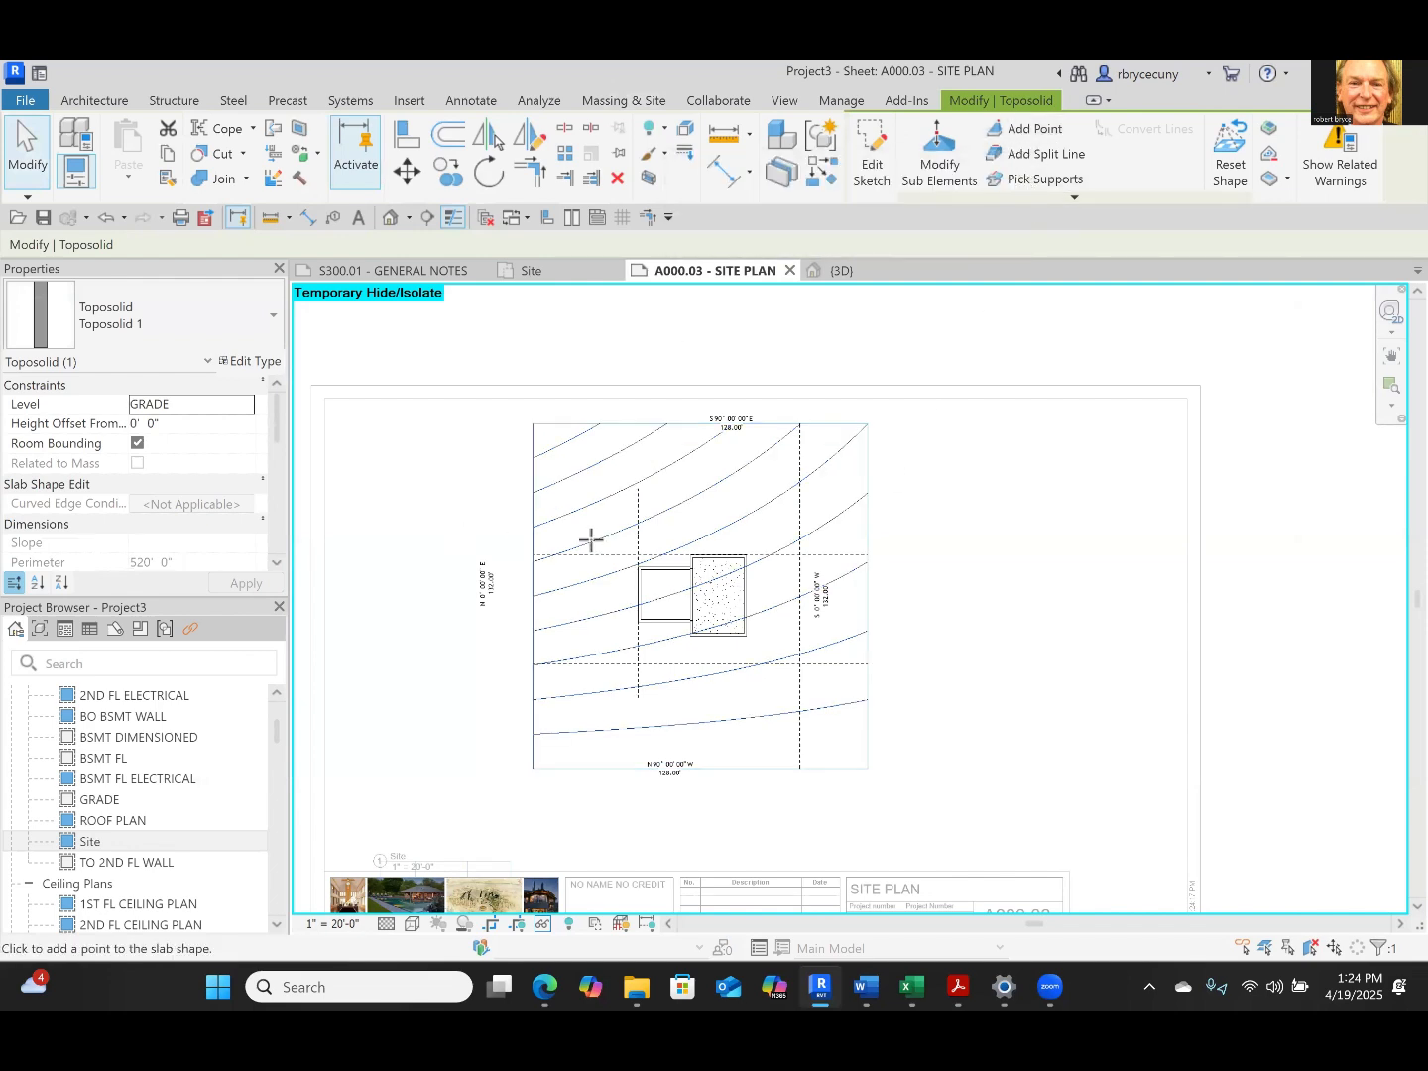
{"action": "scroll", "coordinate": [592, 540], "scroll_direction": "up", "scroll_amount": 8}
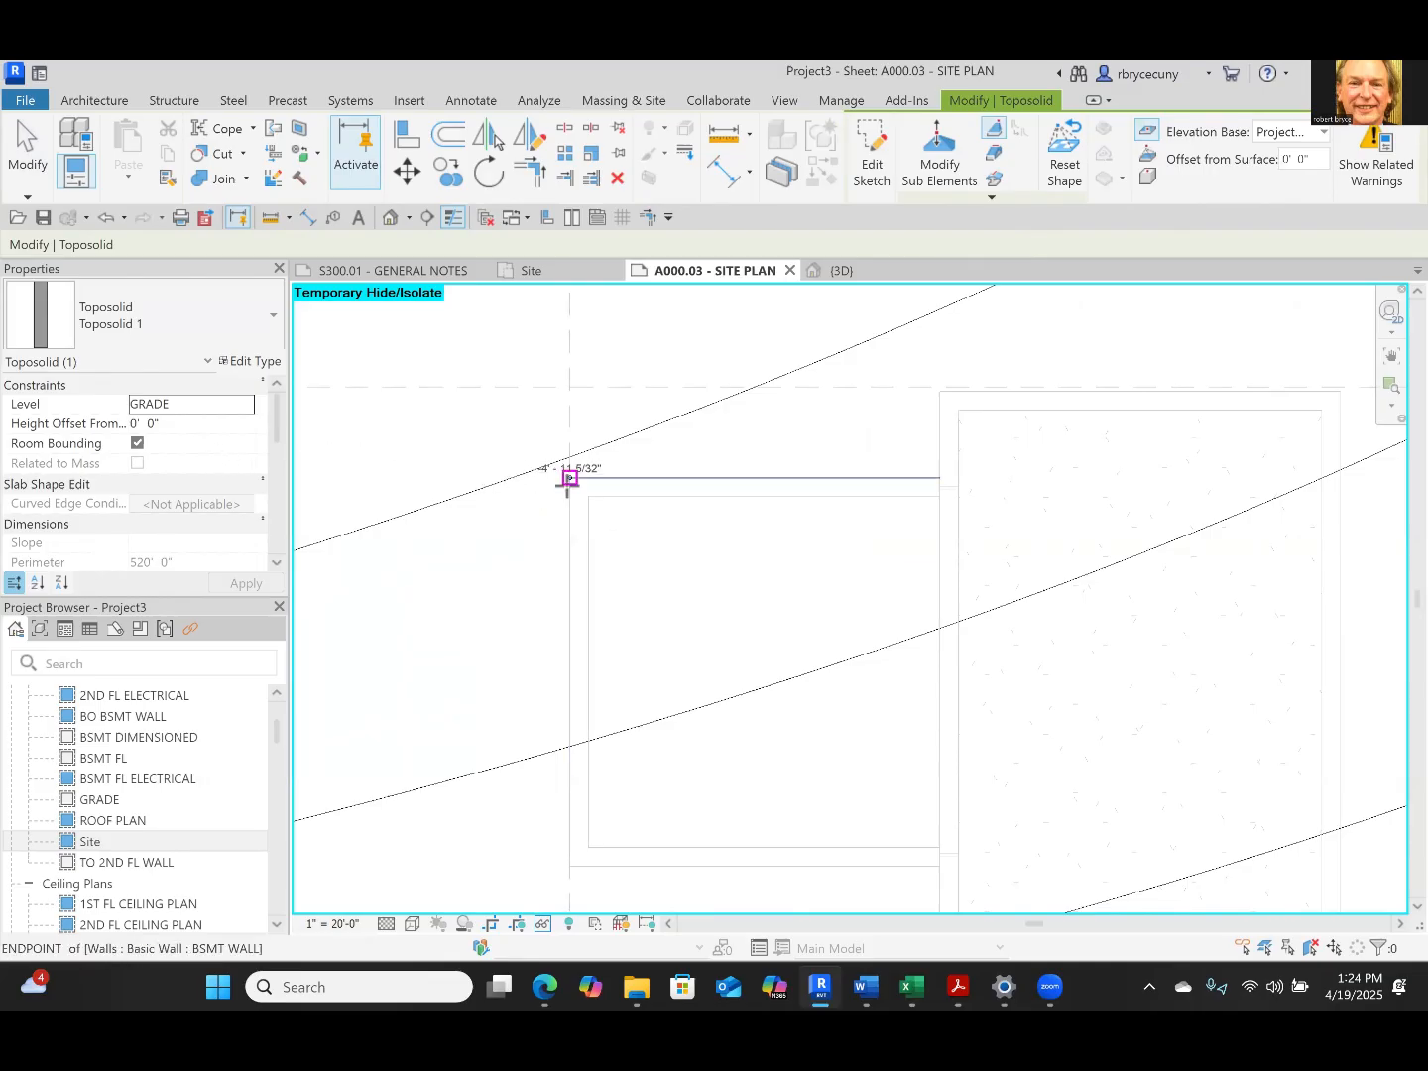
{"action": "left_click", "coordinate": [569, 478]}
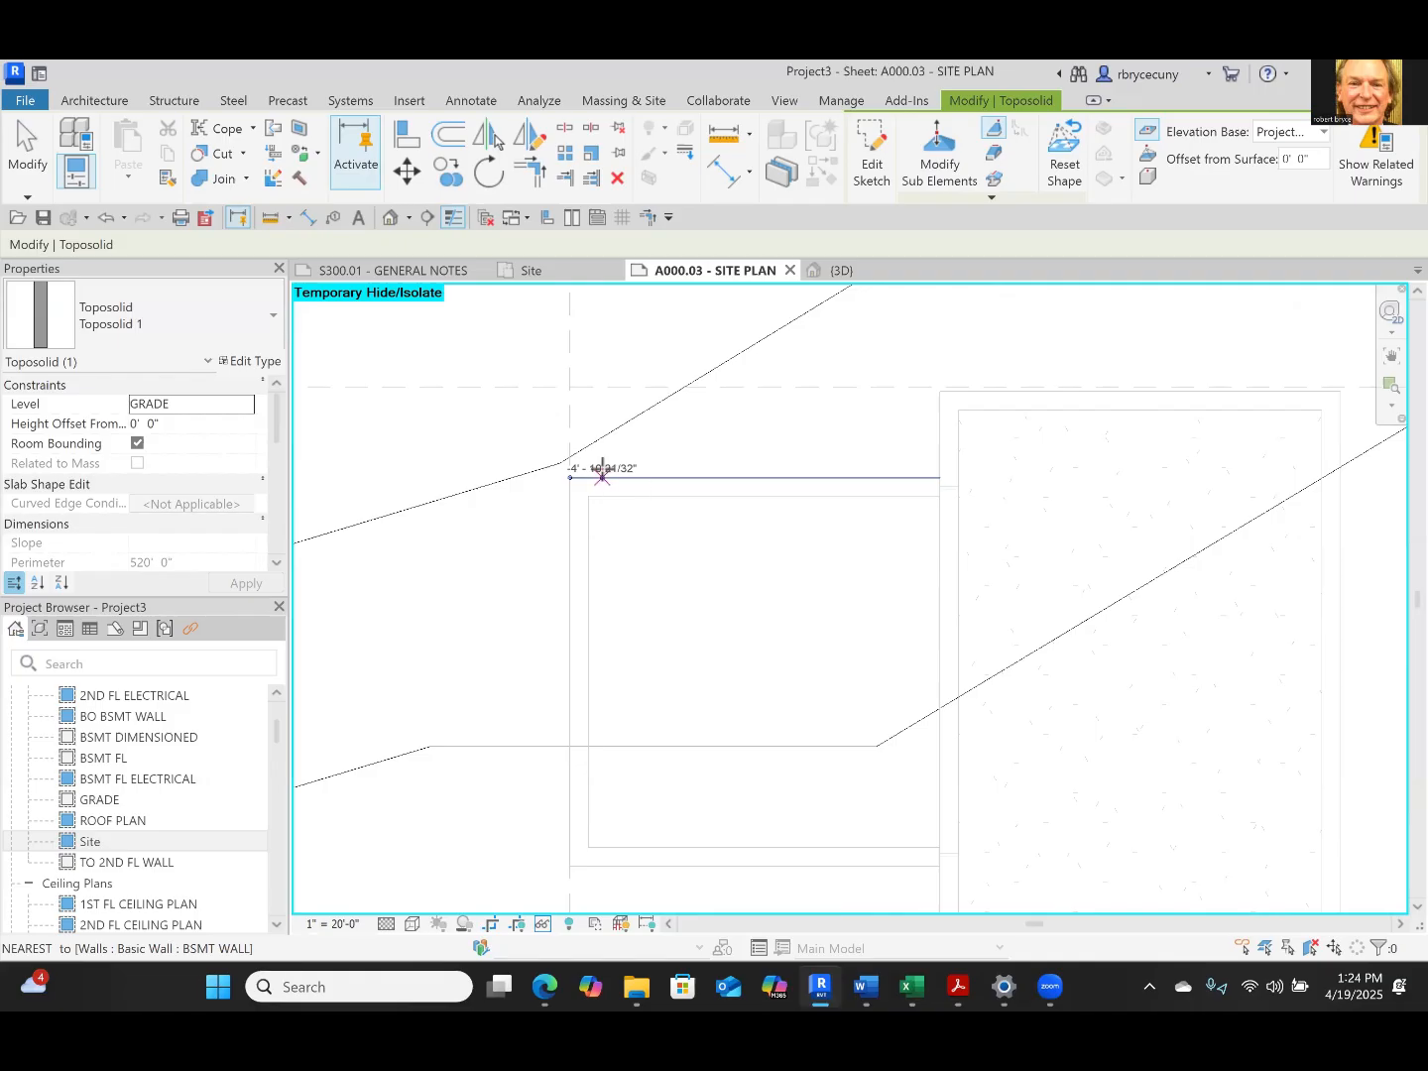
{"action": "key", "text": "Escape"}
{"action": "key", "text": "Escape"}
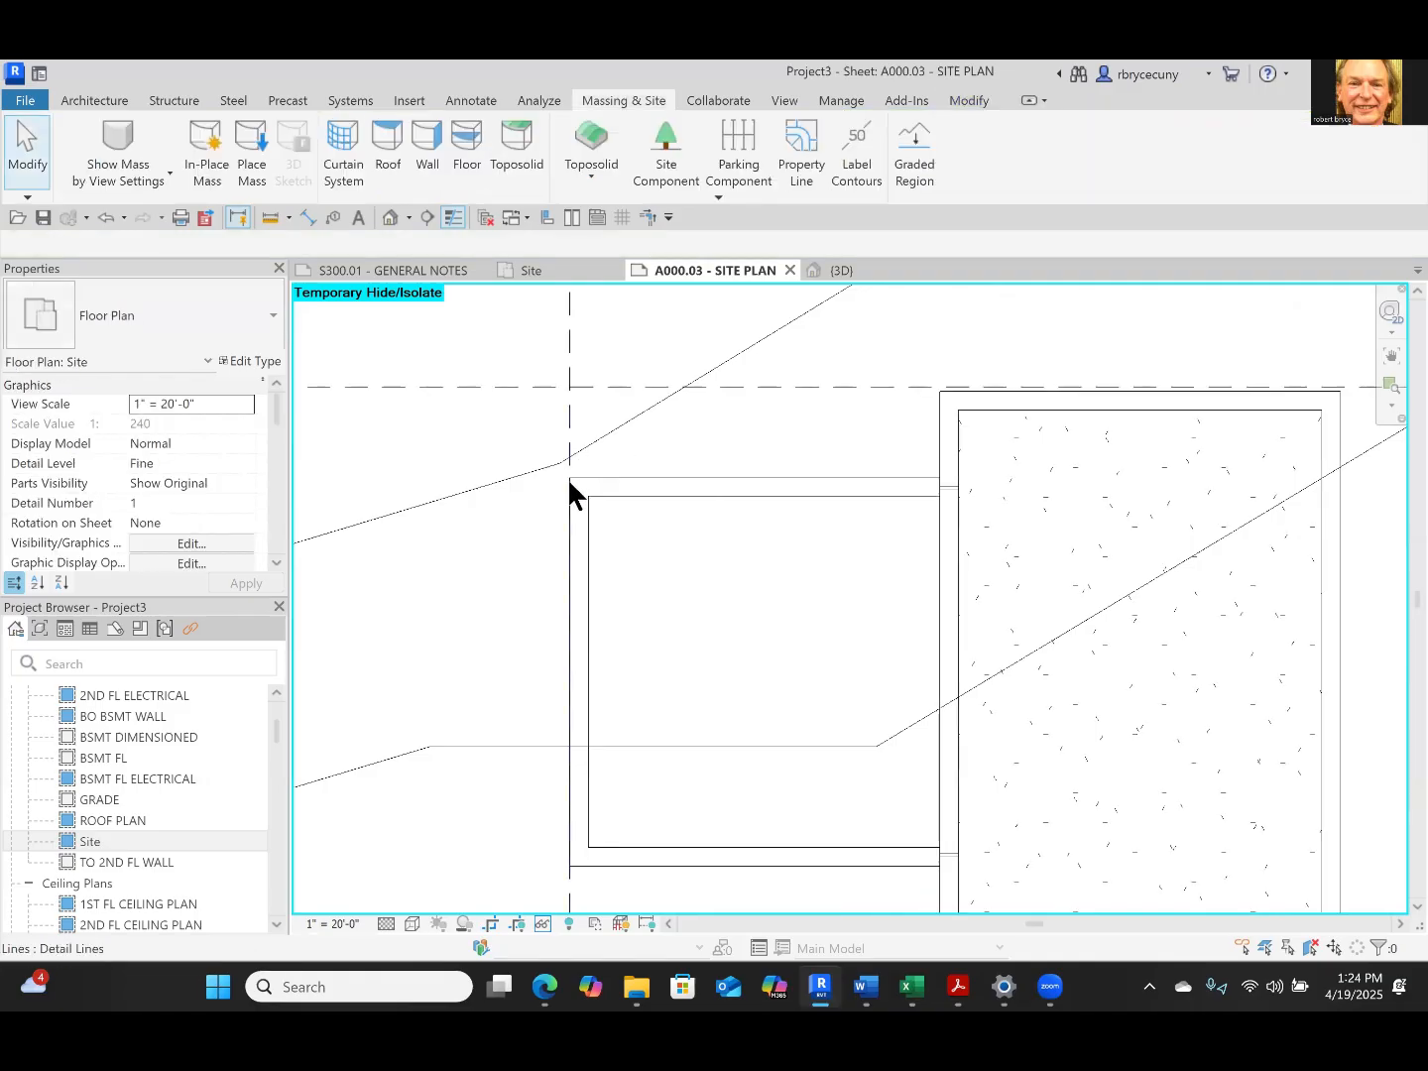
{"action": "scroll", "coordinate": [575, 580], "scroll_direction": "down", "scroll_amount": 8}
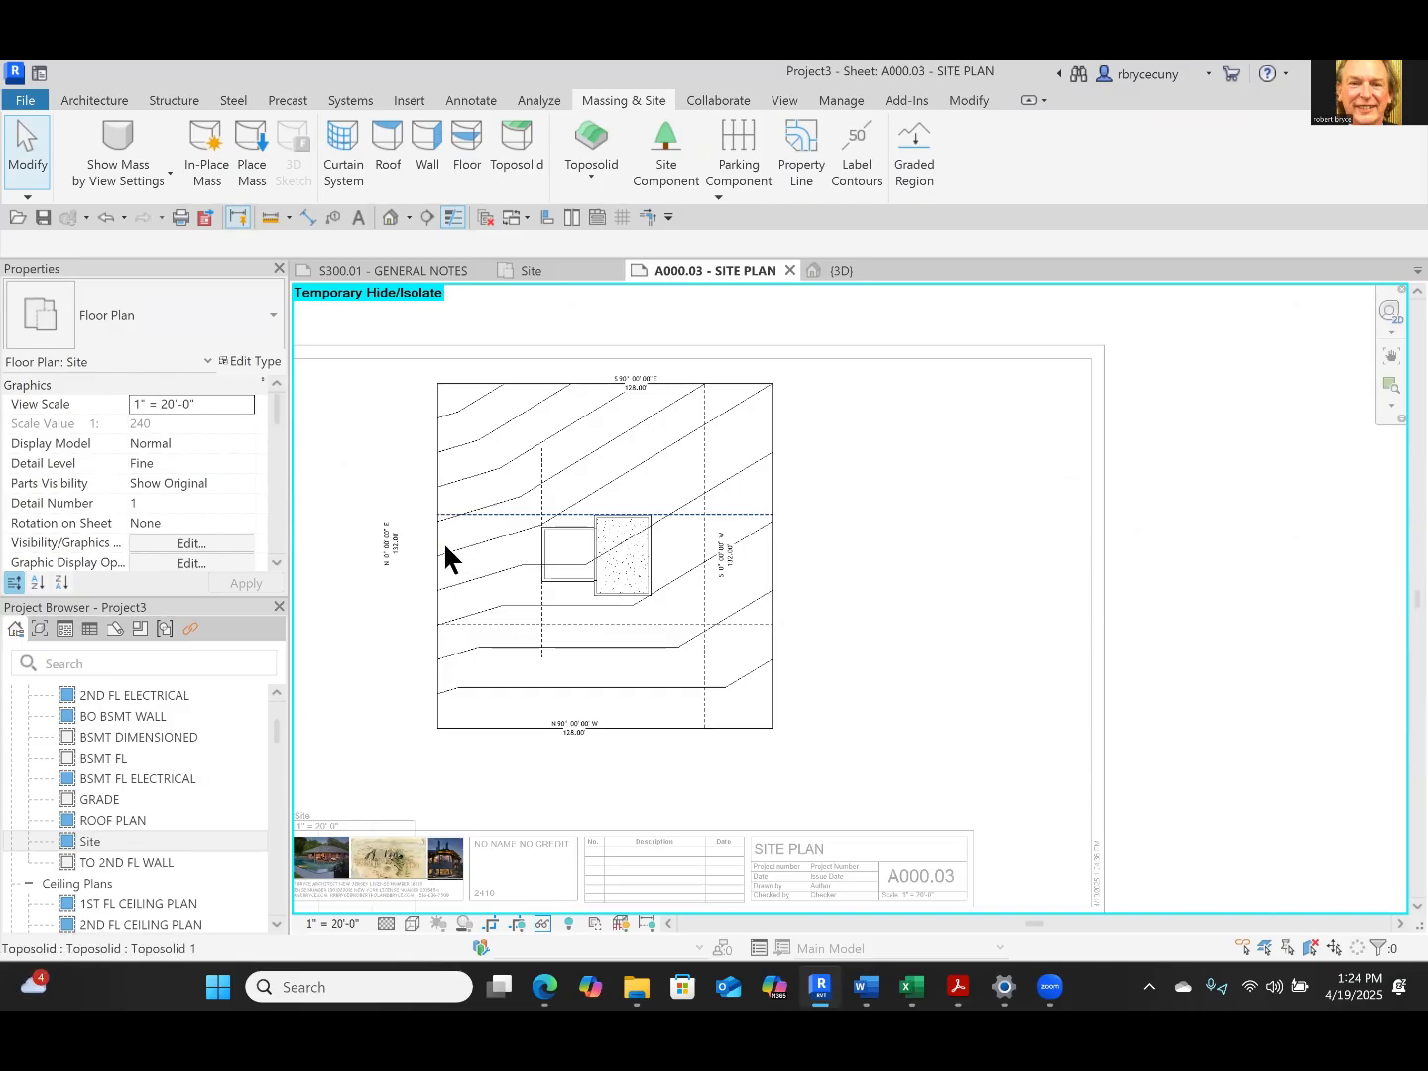
{"action": "left_click", "coordinate": [474, 515]}
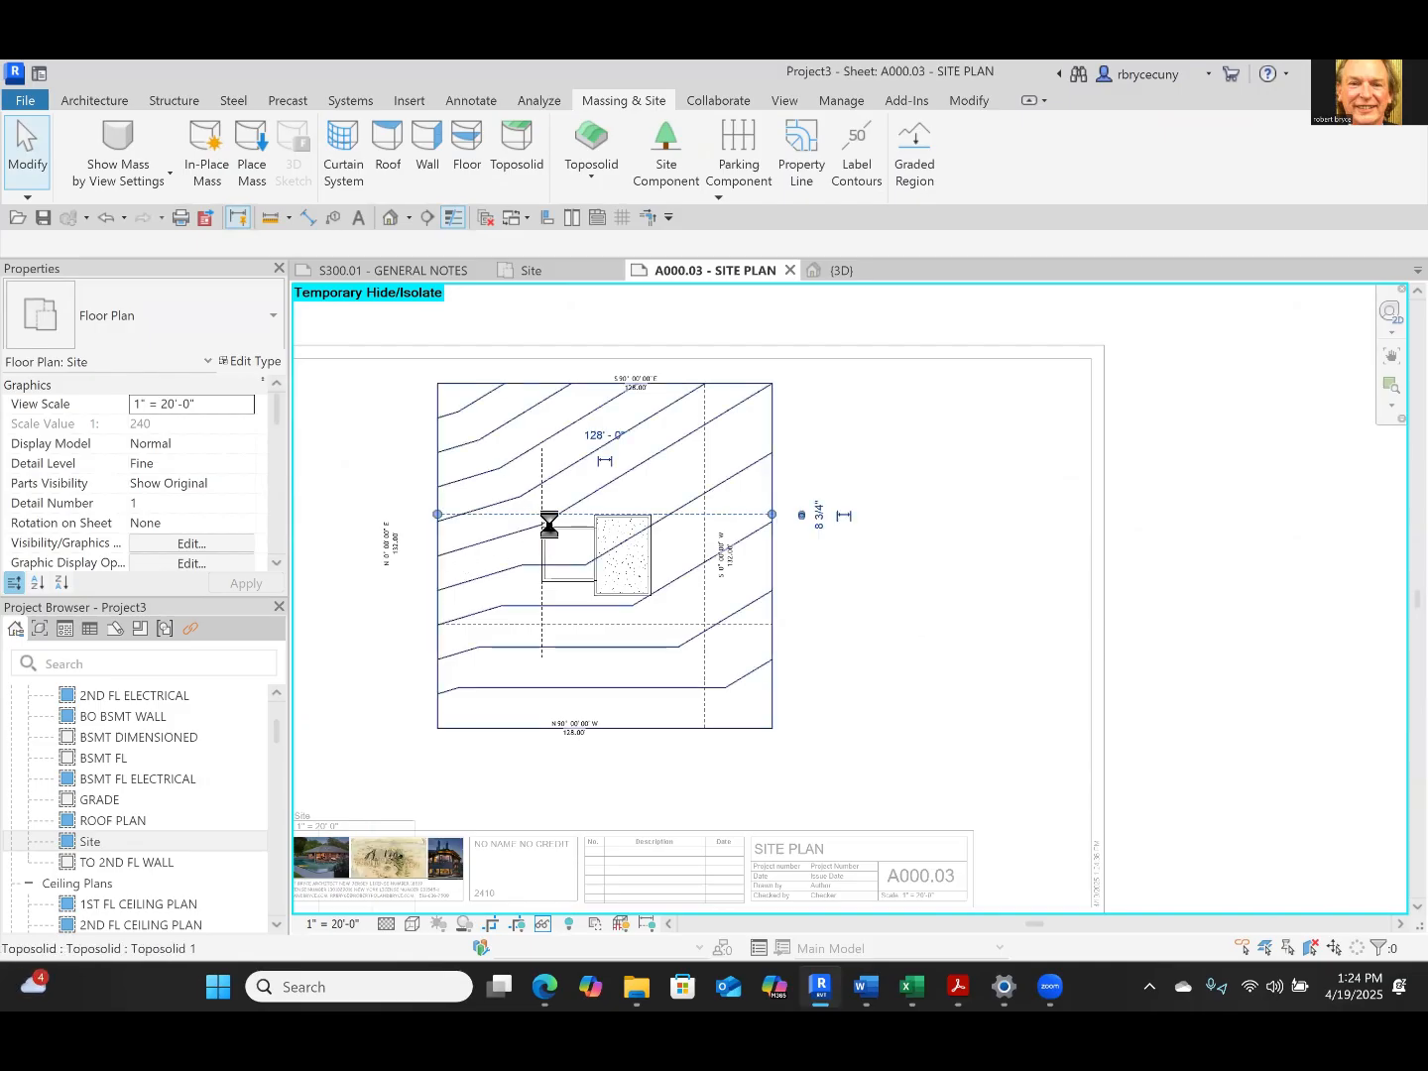
{"action": "scroll", "coordinate": [555, 536], "scroll_direction": "up", "scroll_amount": 4}
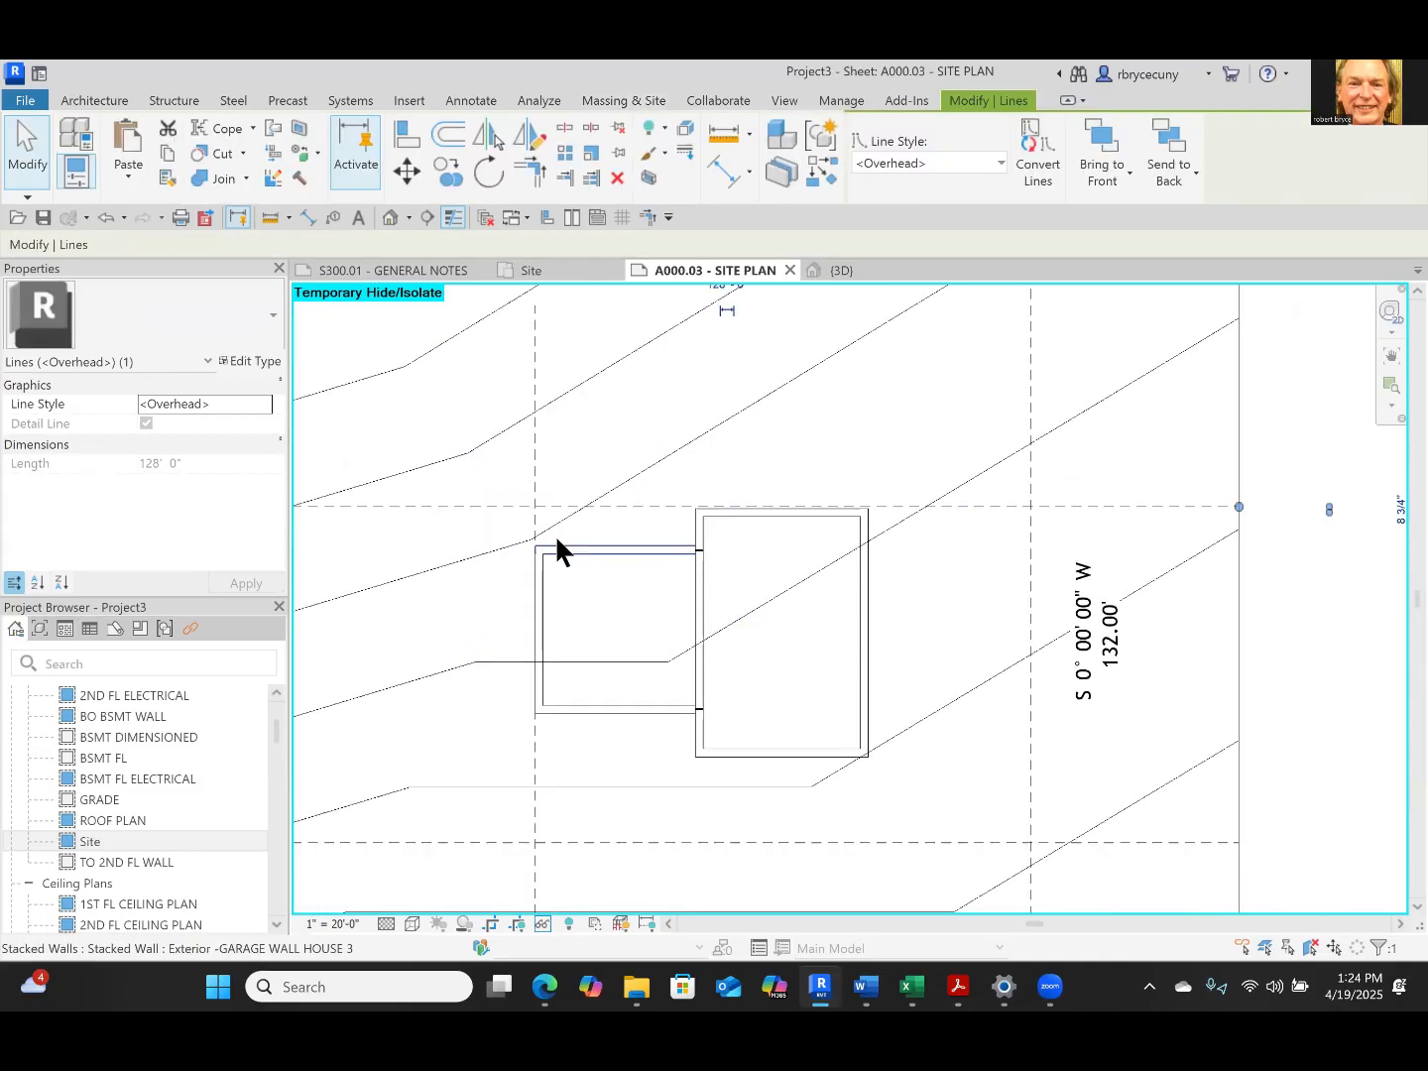
{"action": "scroll", "coordinate": [559, 551], "scroll_direction": "down", "scroll_amount": 5}
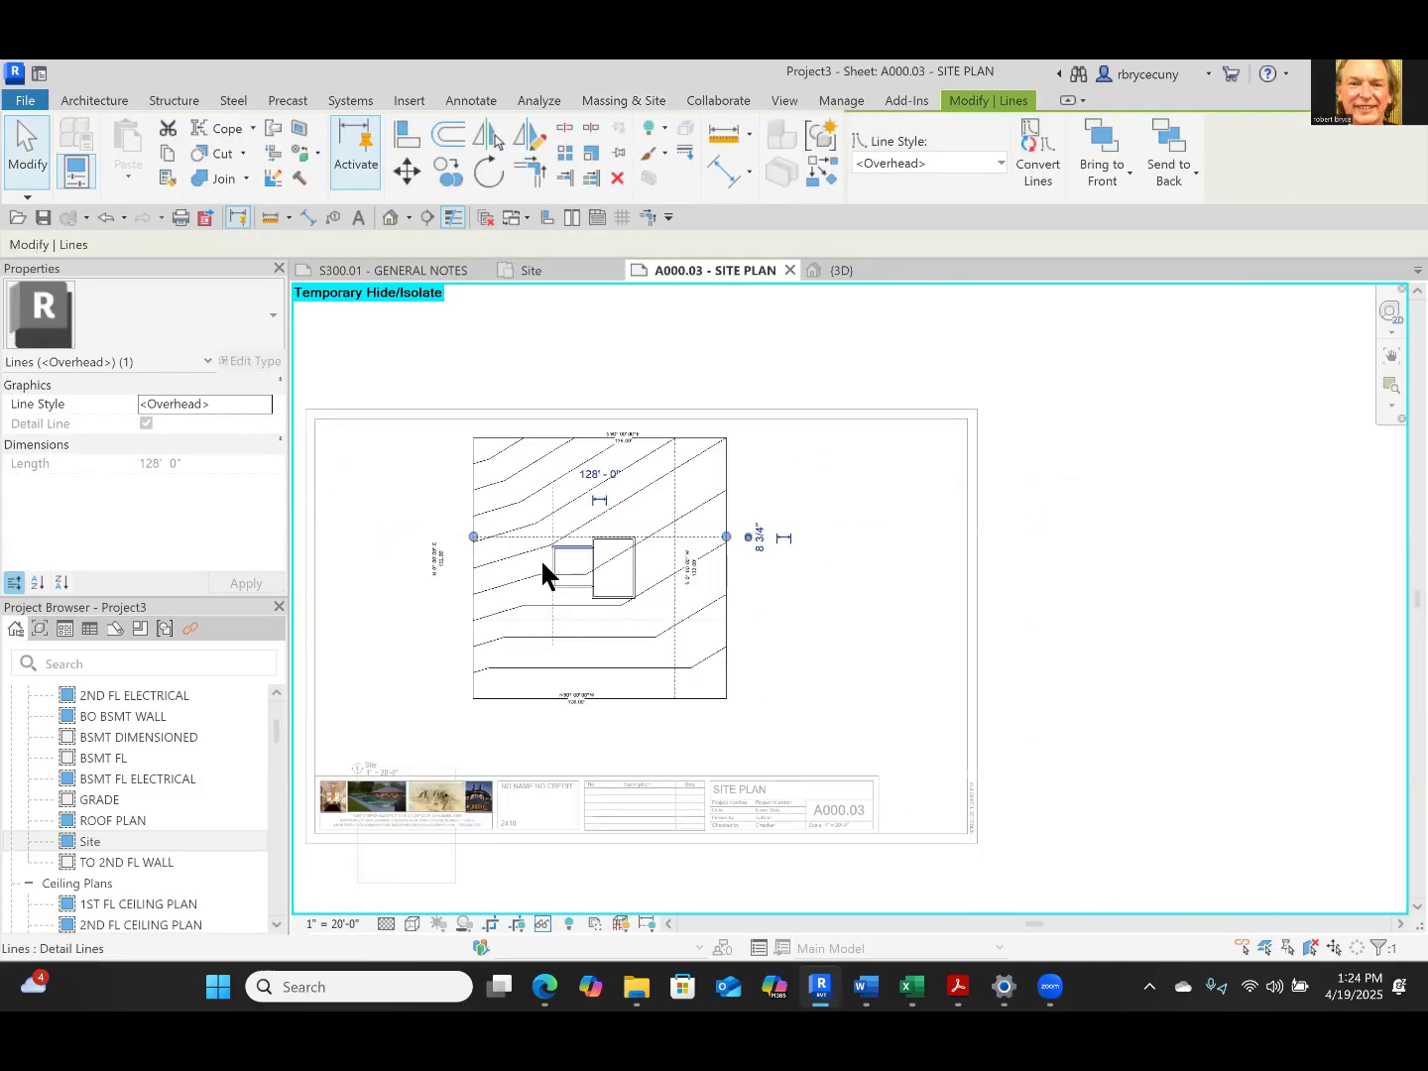
{"action": "key", "text": "Escape"}
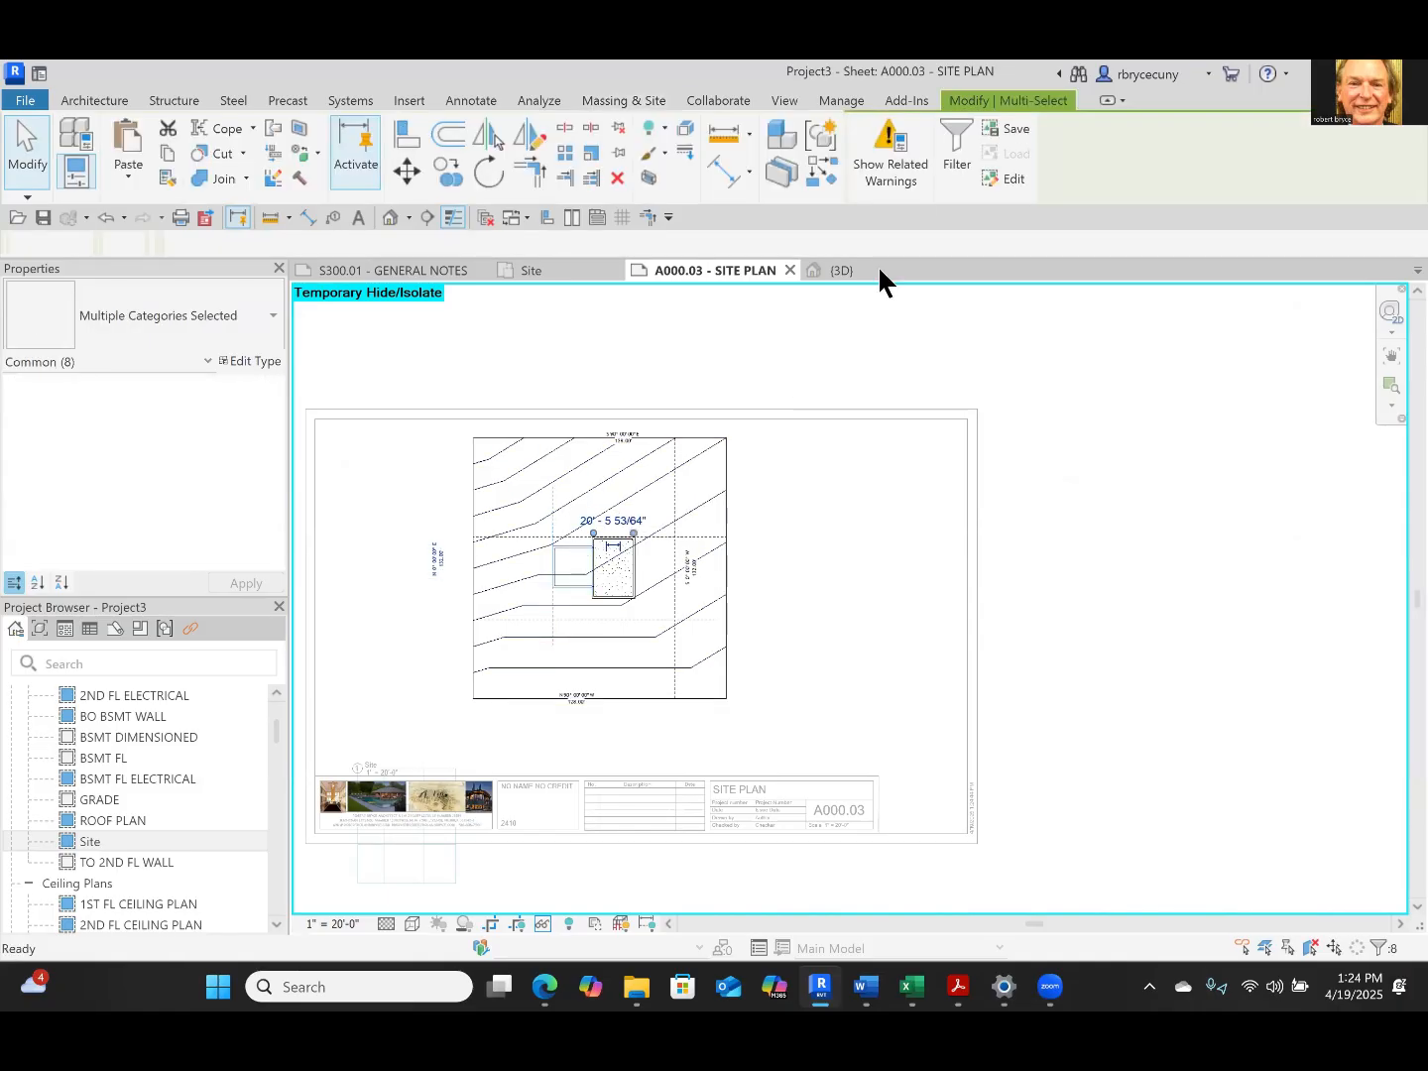
Set the elevation of the toposolid point at the garage's northwest outer wall corner to 0
{"action": "key", "text": "Escape"}
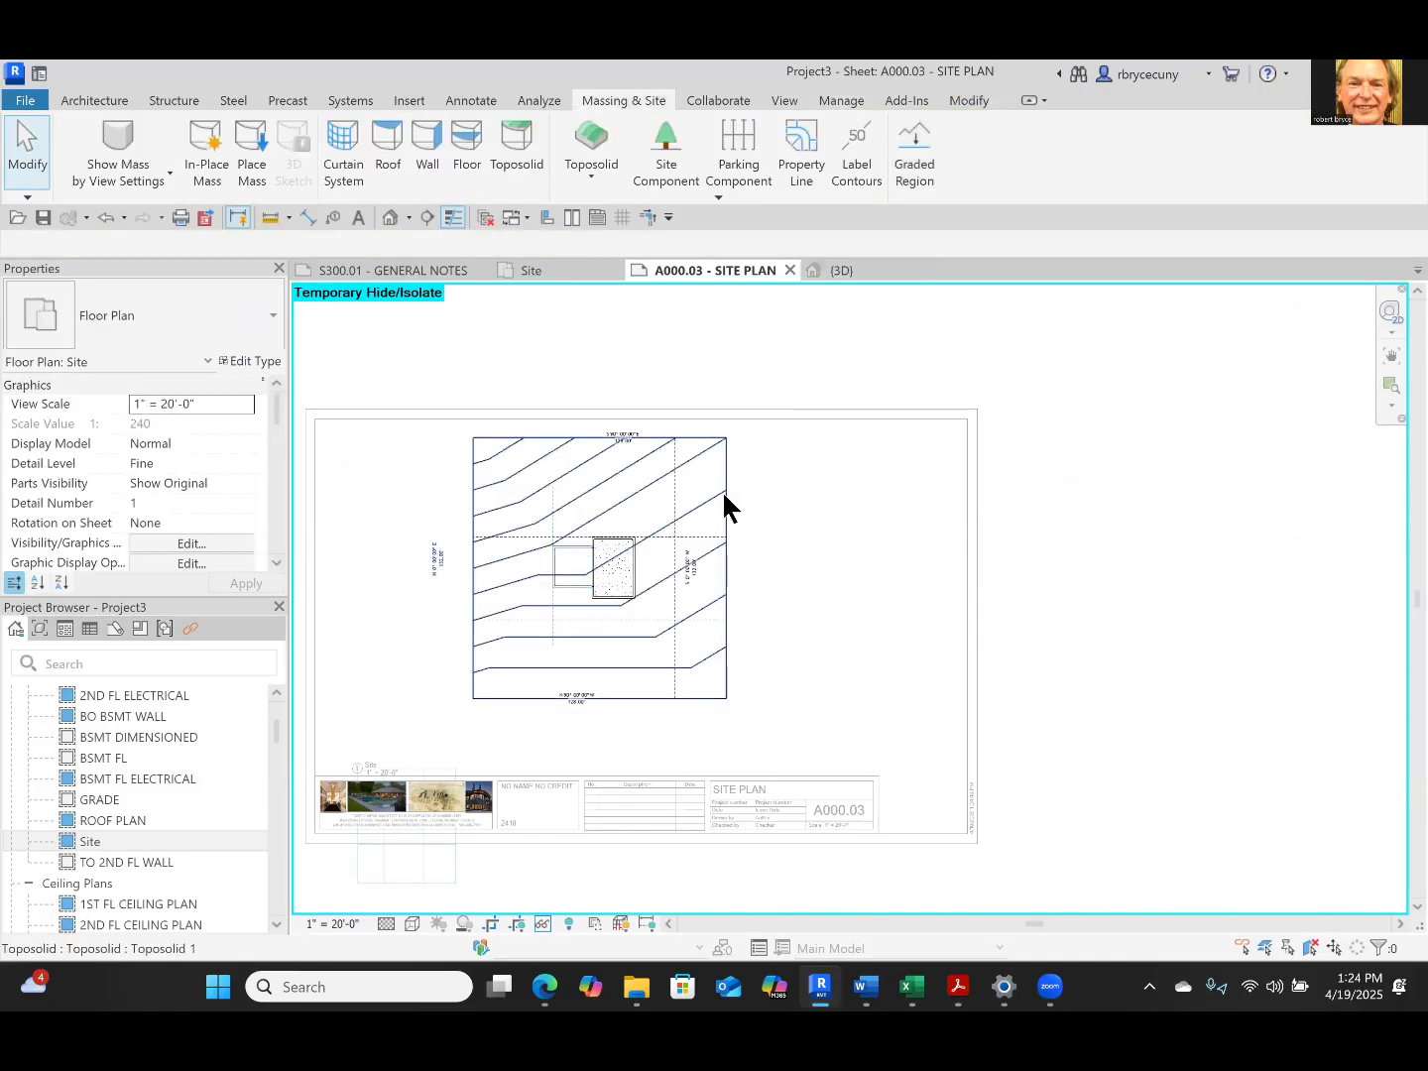
{"action": "left_click", "coordinate": [722, 490]}
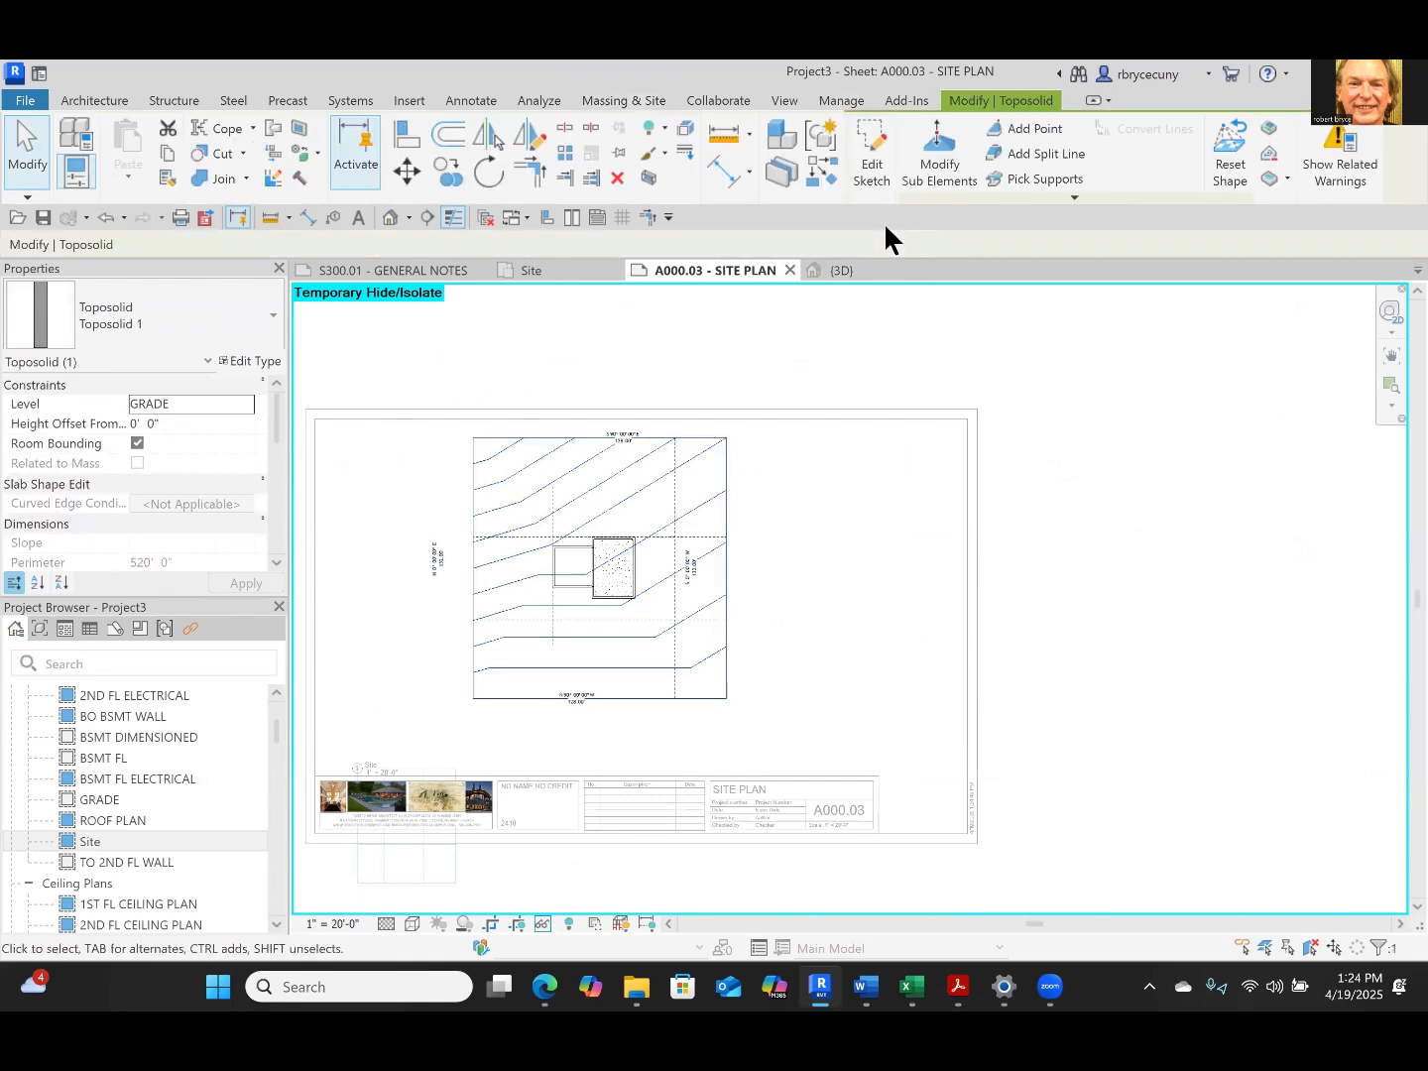
{"action": "left_click", "coordinate": [940, 158]}
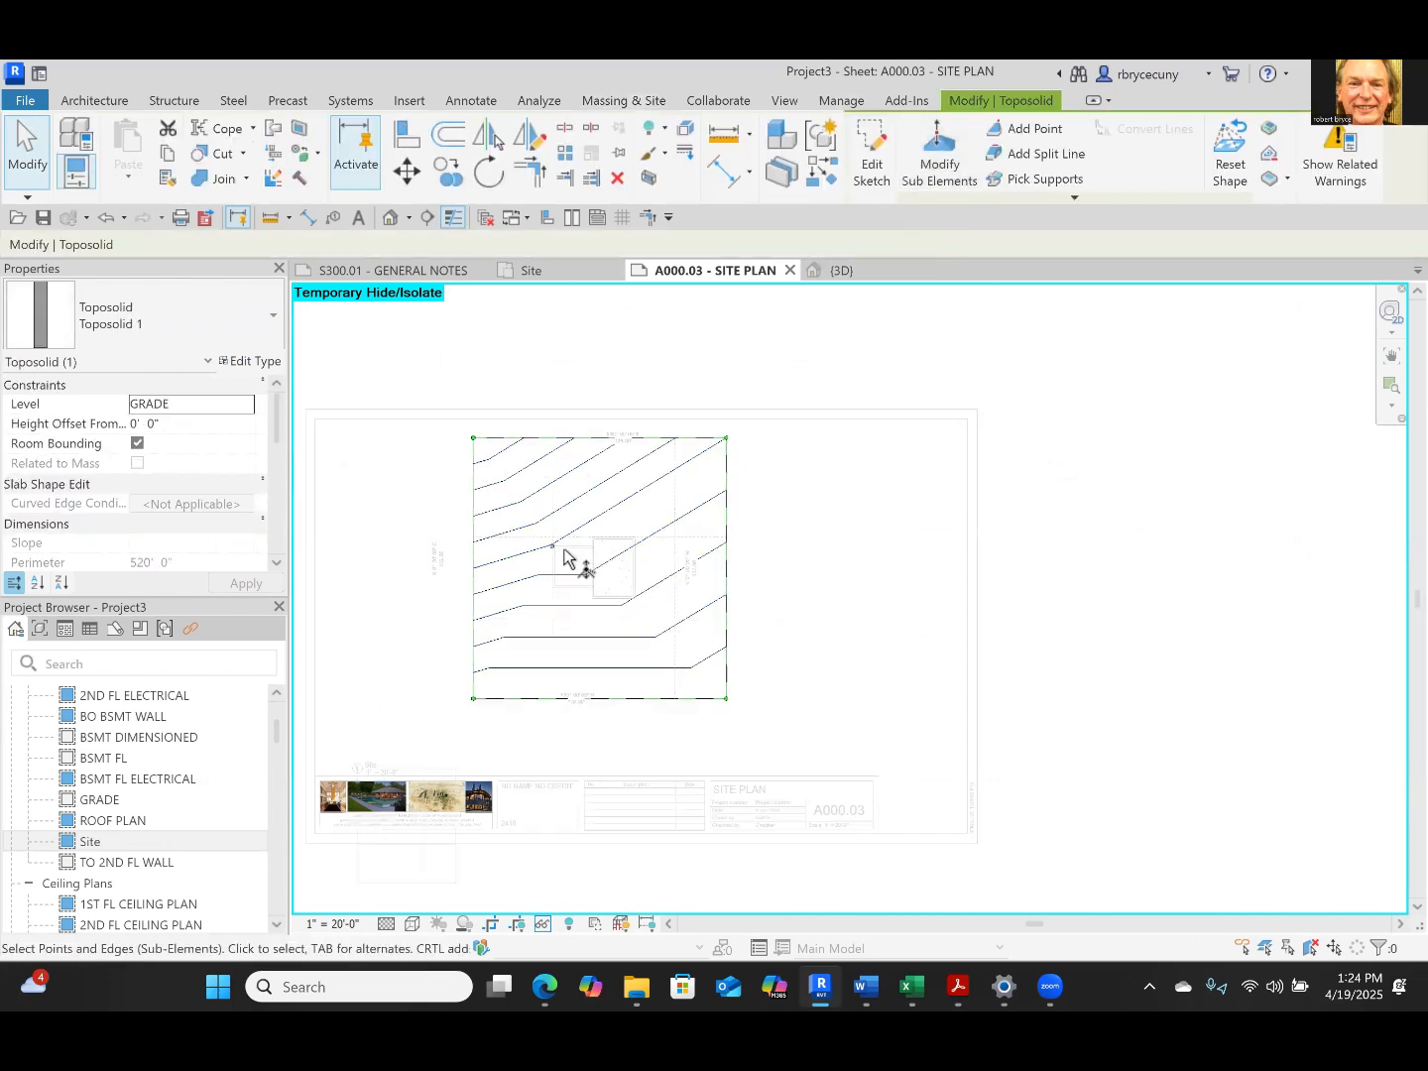
{"action": "scroll", "coordinate": [564, 558], "scroll_direction": "up", "scroll_amount": 5}
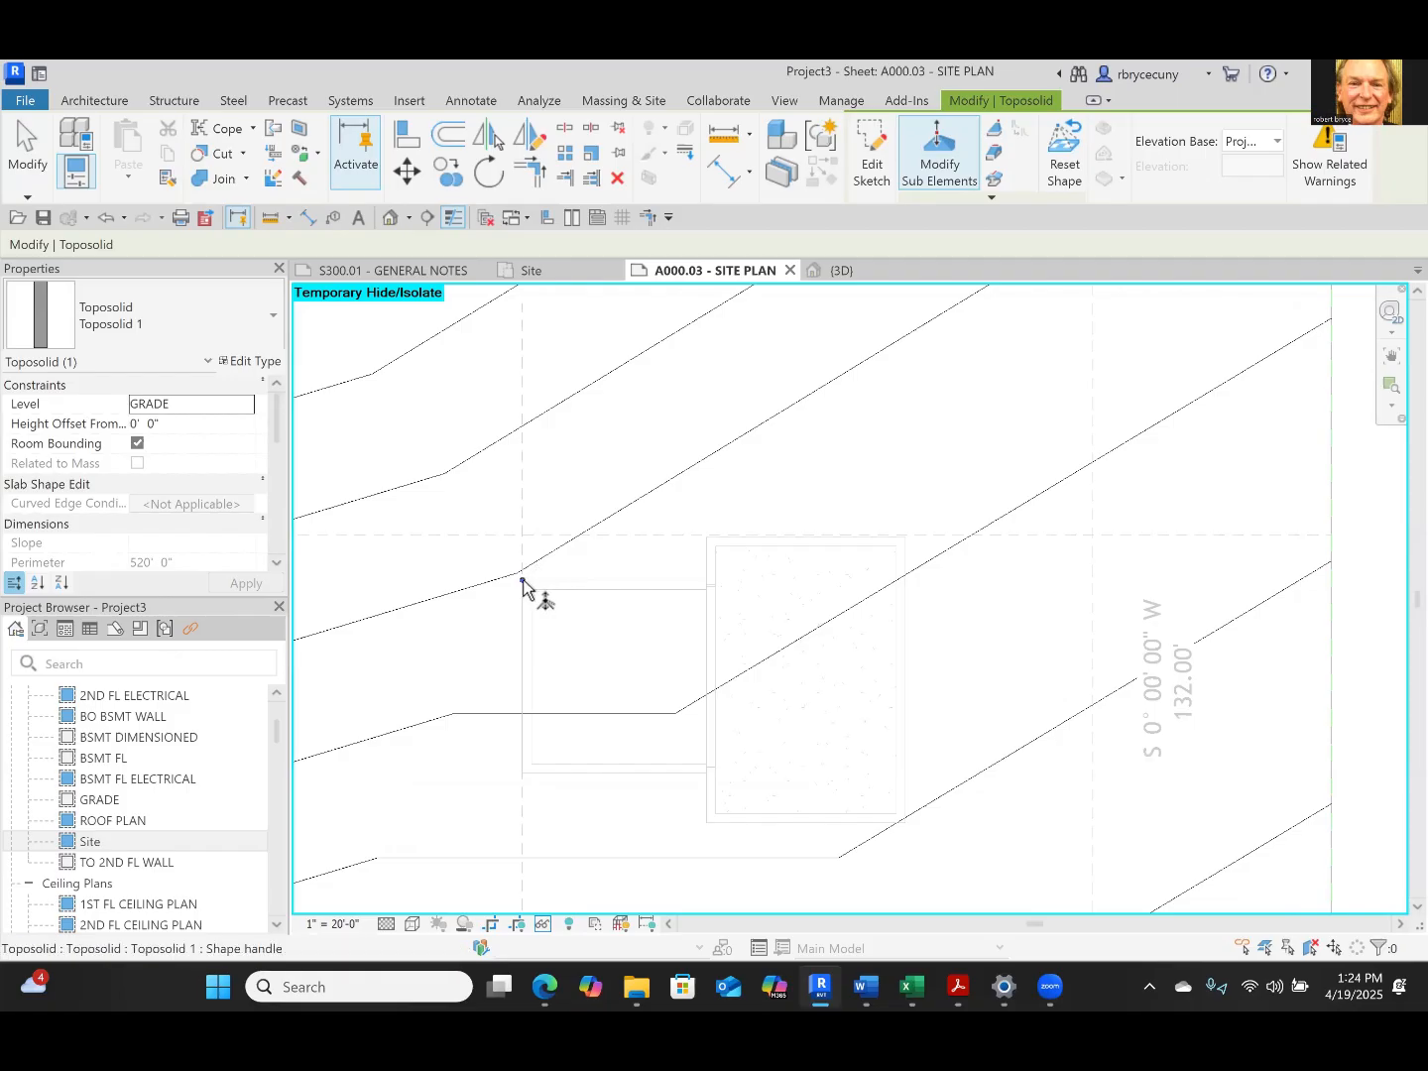
{"action": "left_click", "coordinate": [523, 579]}
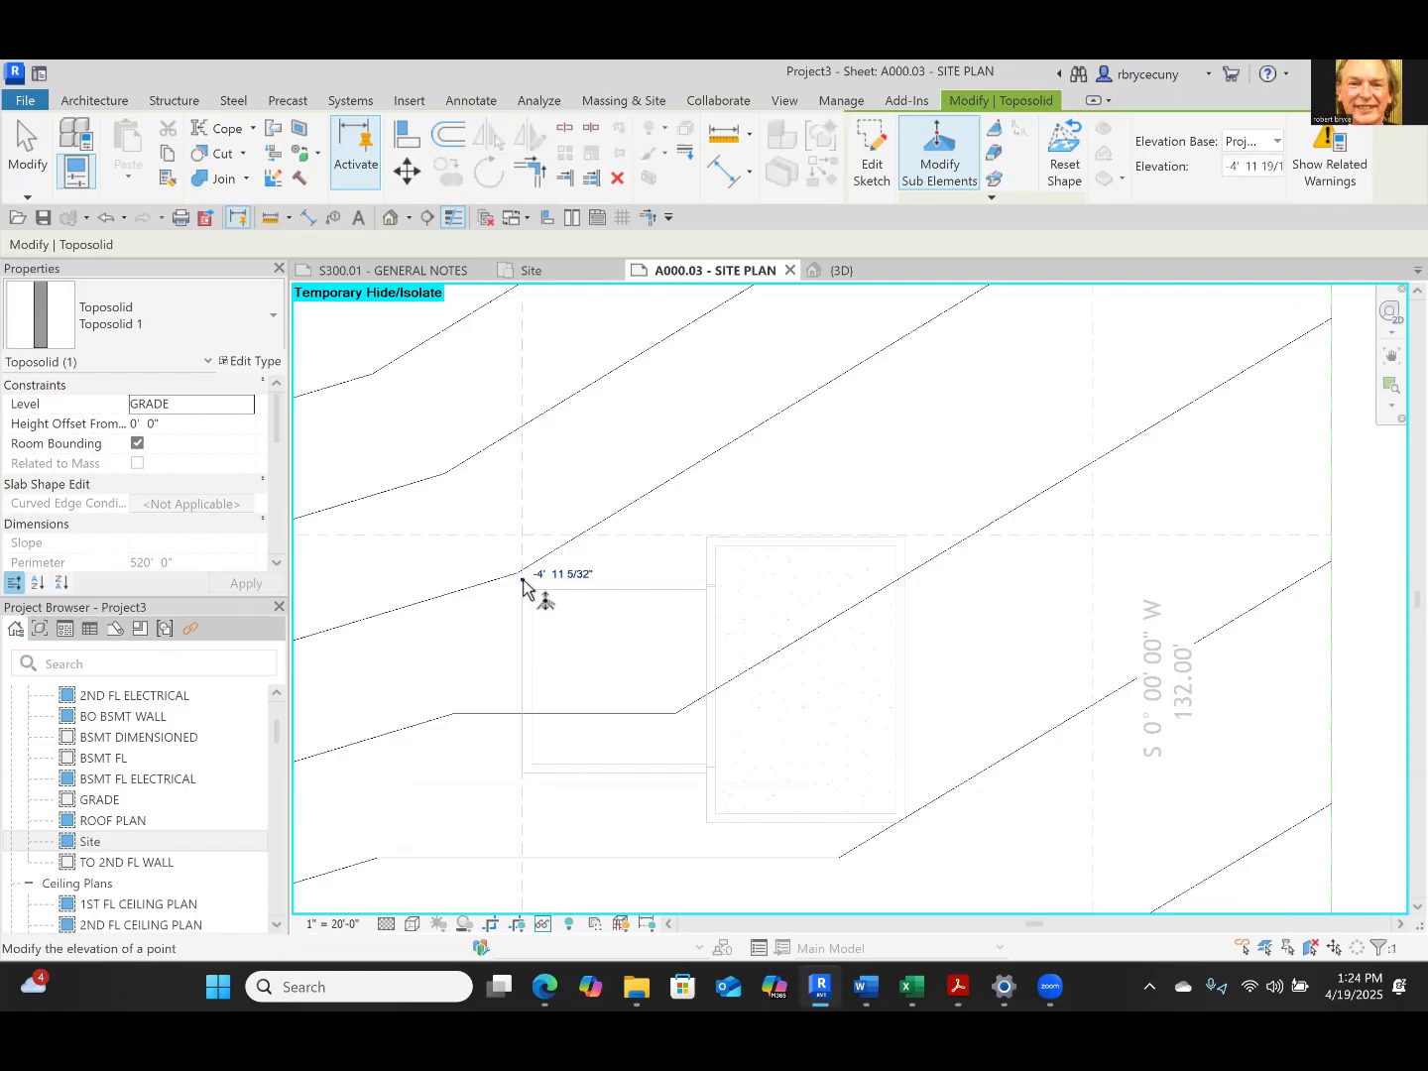
{"action": "left_click", "coordinate": [583, 574]}
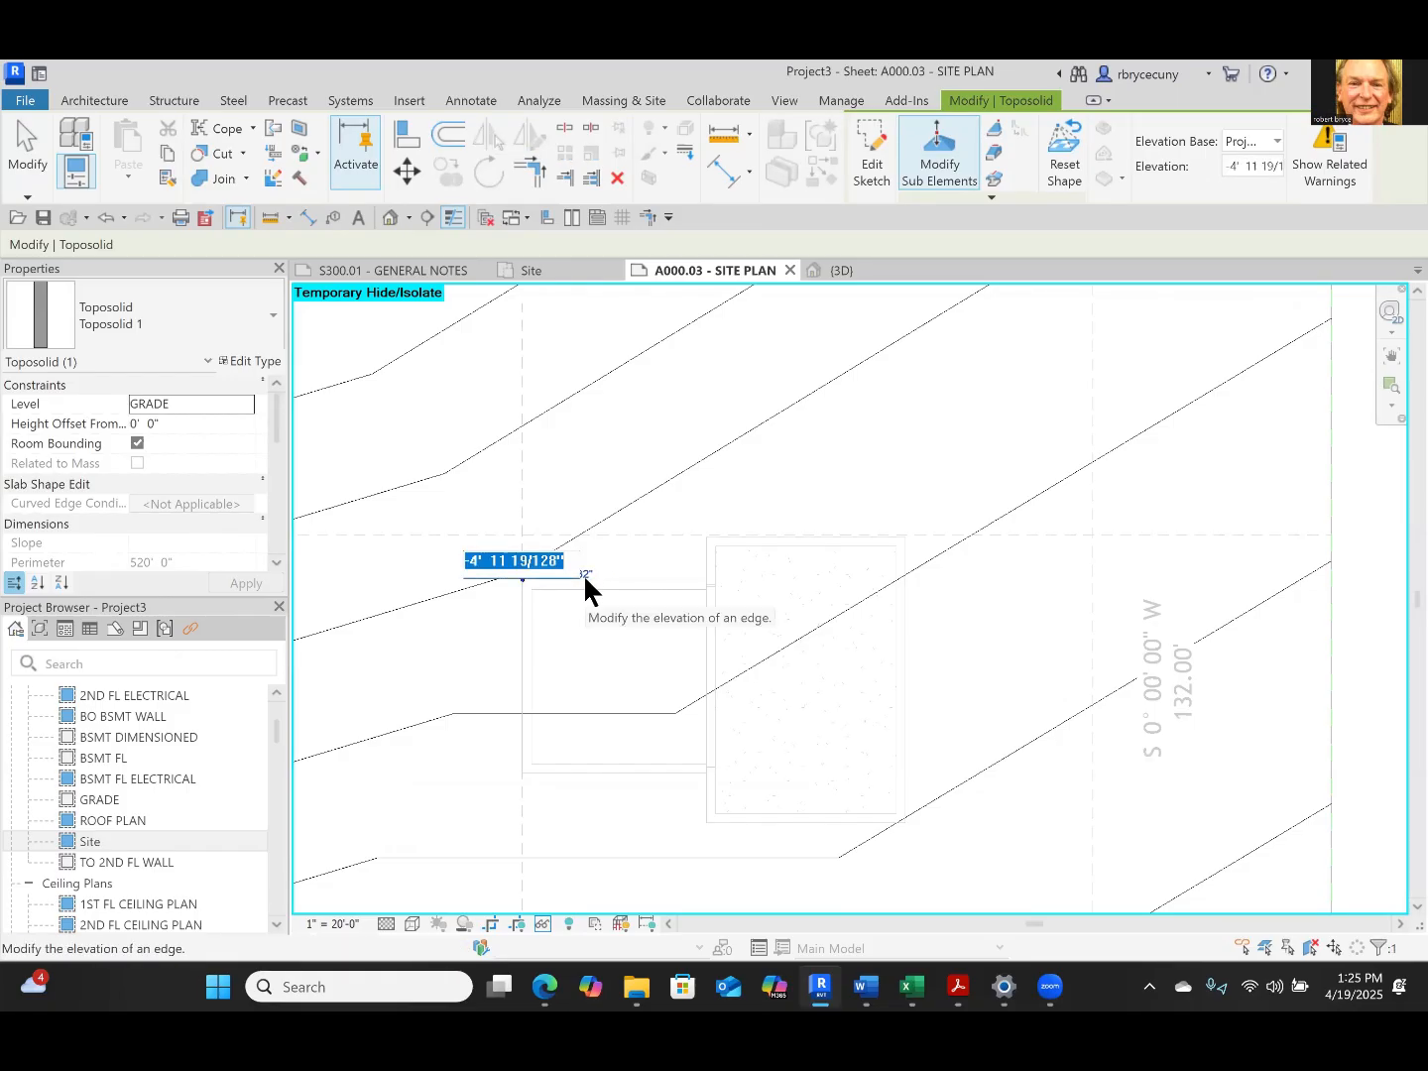
{"action": "type", "text": "0"}
{"action": "key", "text": "Return"}
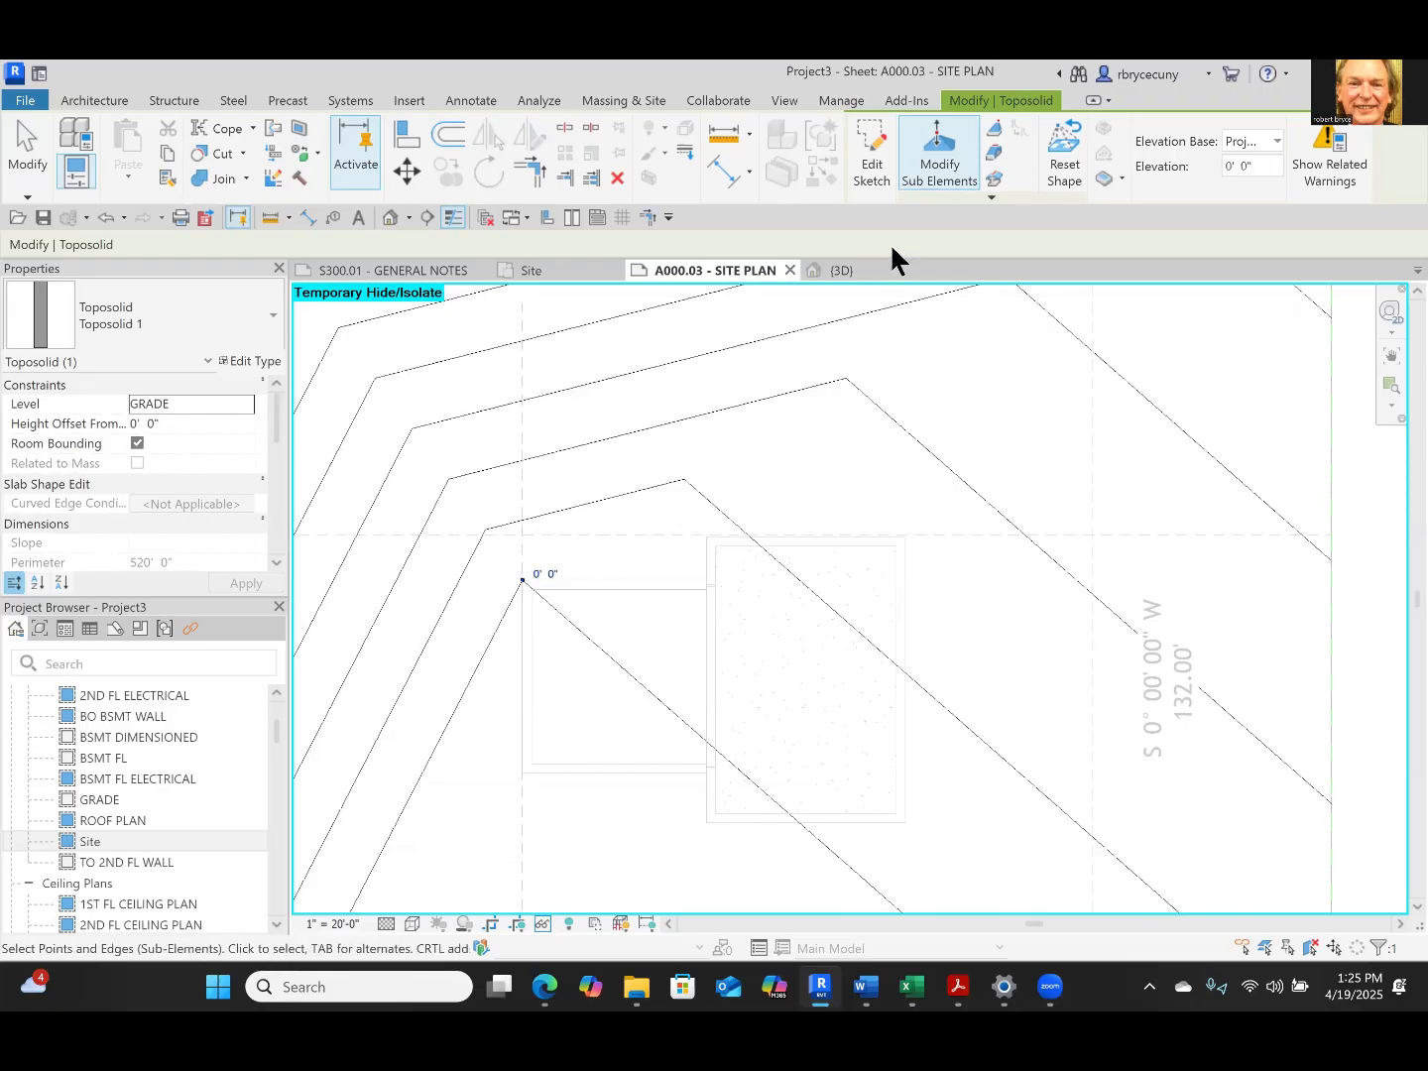
Add a toposolid shape point where the garage's north wall meets the house's west wall
{"action": "left_click", "coordinate": [996, 136]}
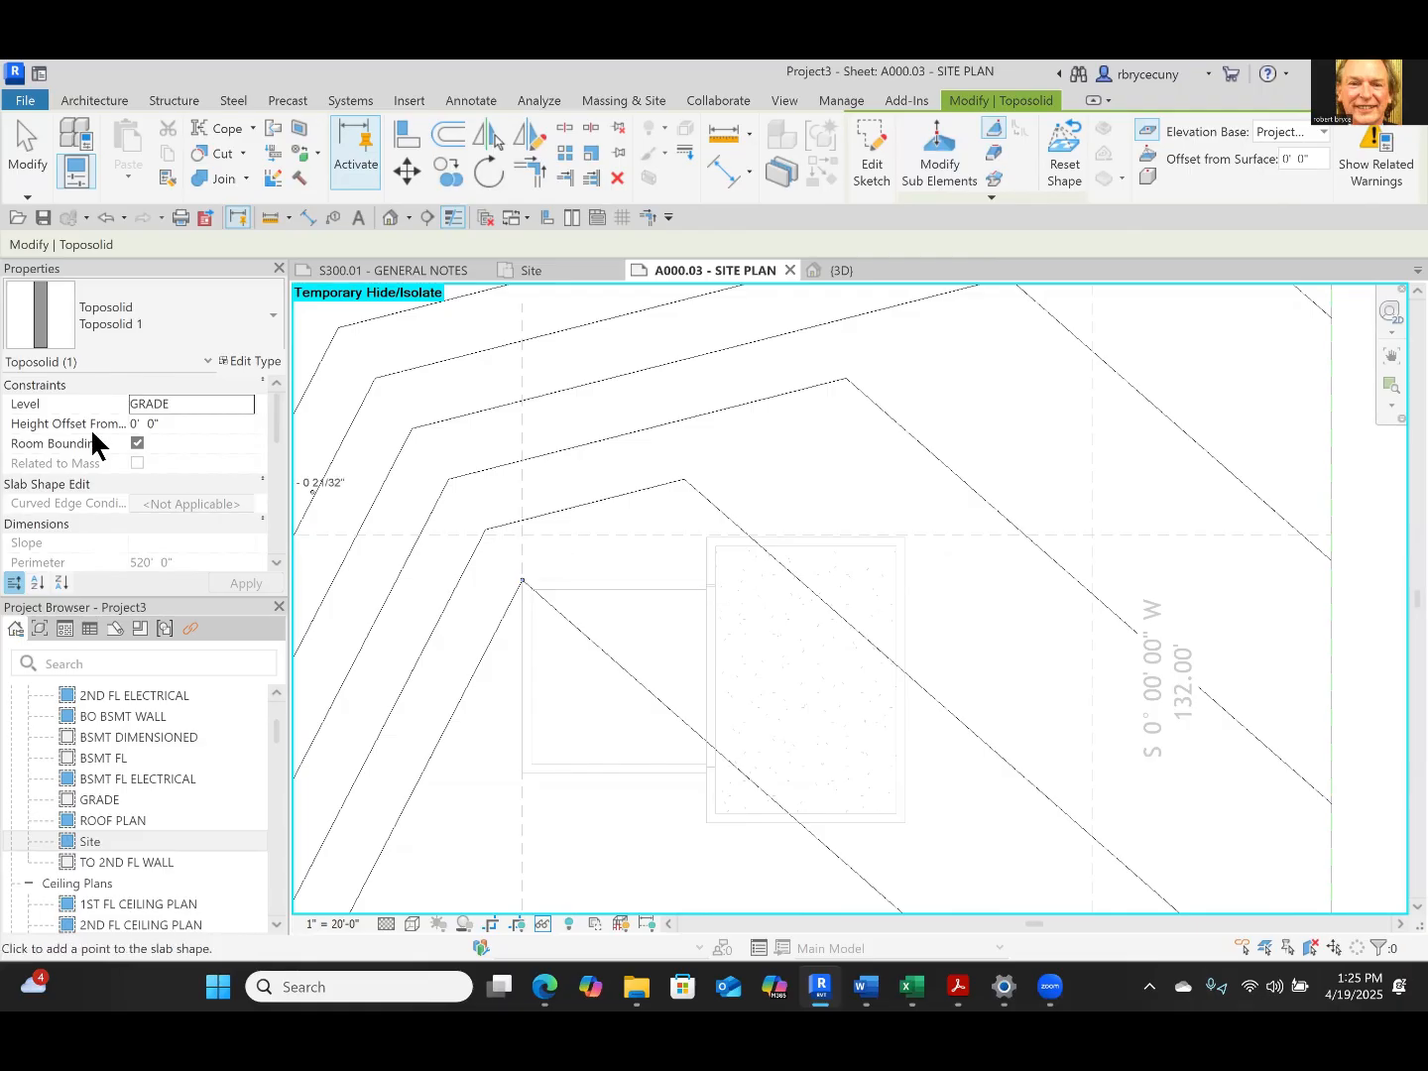
{"action": "scroll", "coordinate": [96, 442], "scroll_direction": "down", "scroll_amount": 3}
{"action": "scroll", "coordinate": [676, 562], "scroll_direction": "up", "scroll_amount": 3}
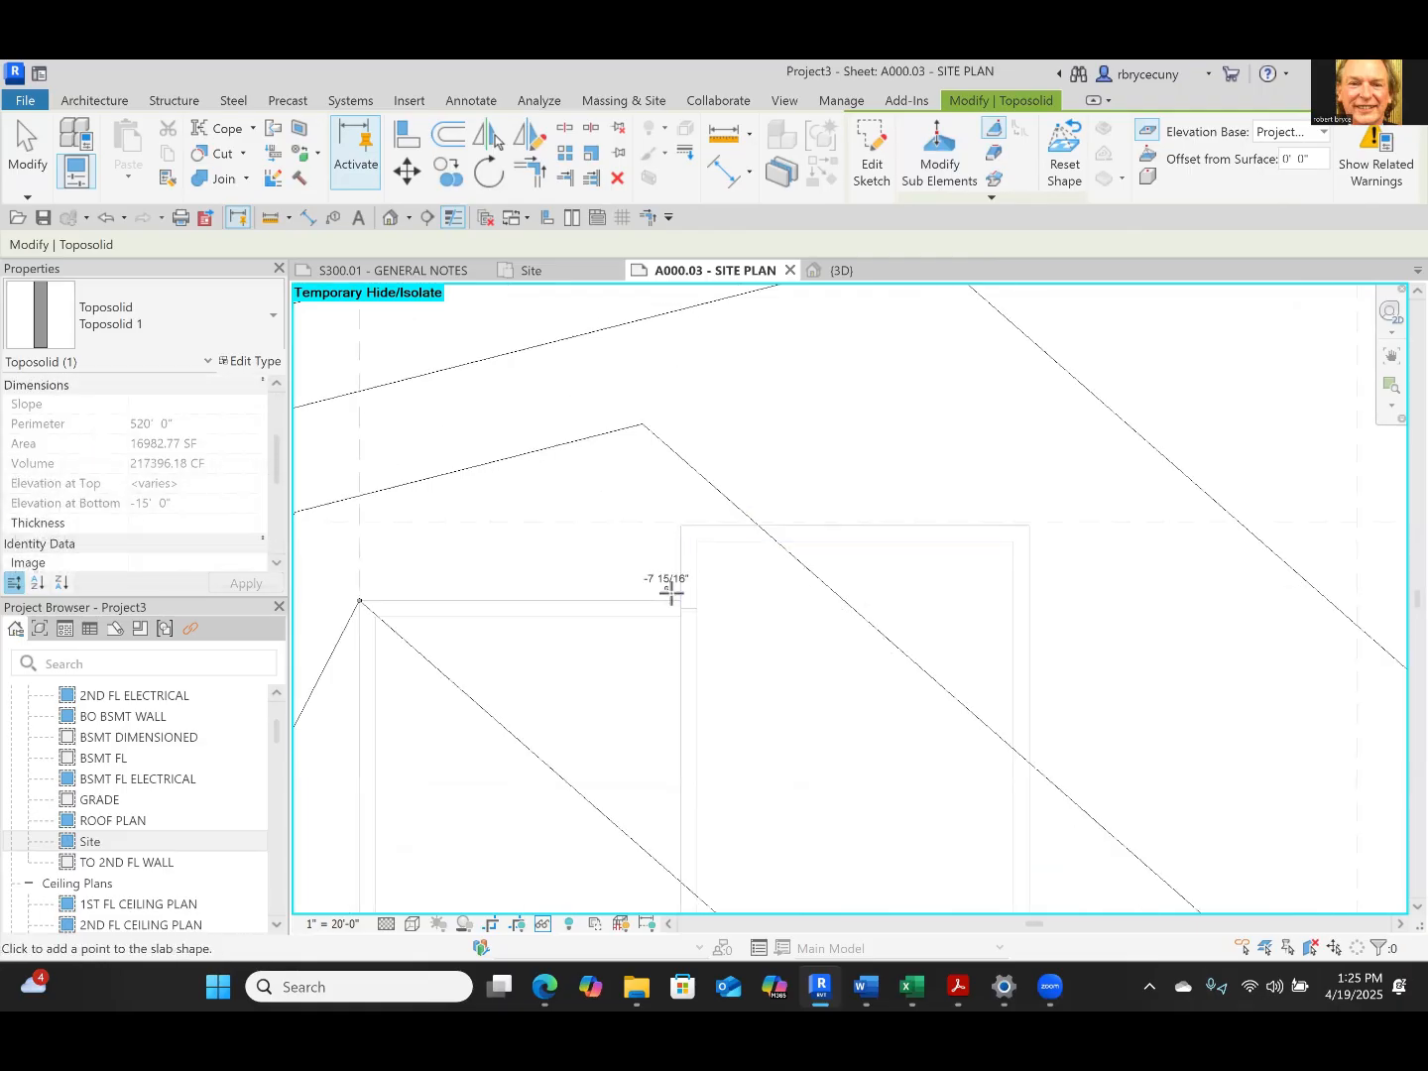
{"action": "left_click", "coordinate": [681, 592]}
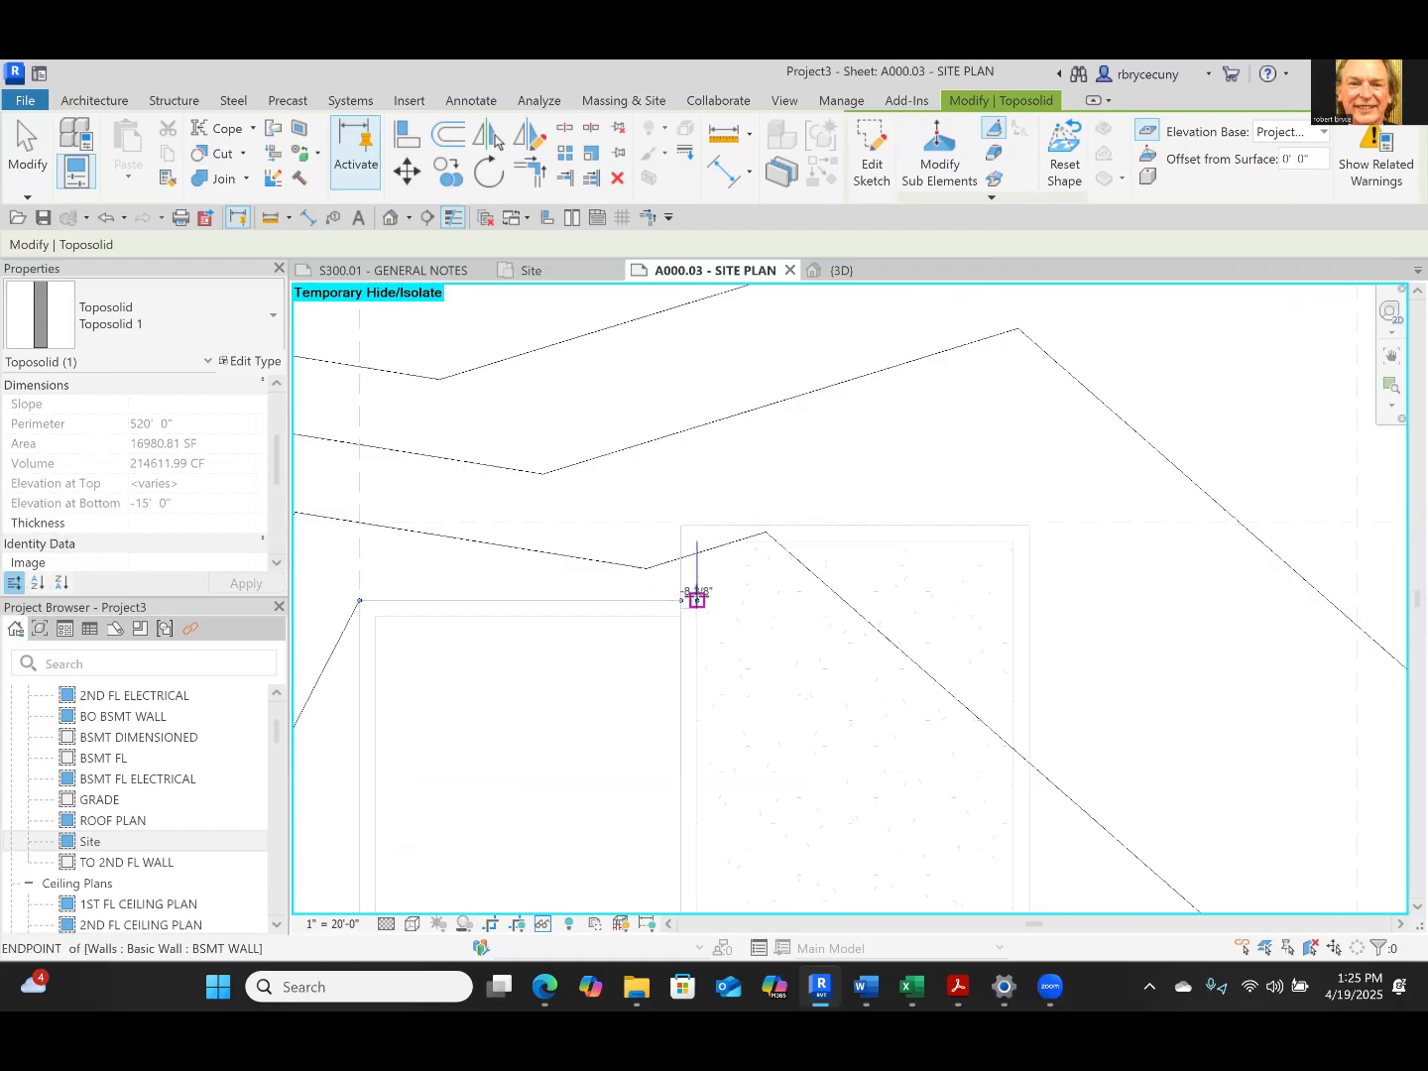
{"action": "key", "text": "Escape"}
{"action": "key", "text": "Escape"}
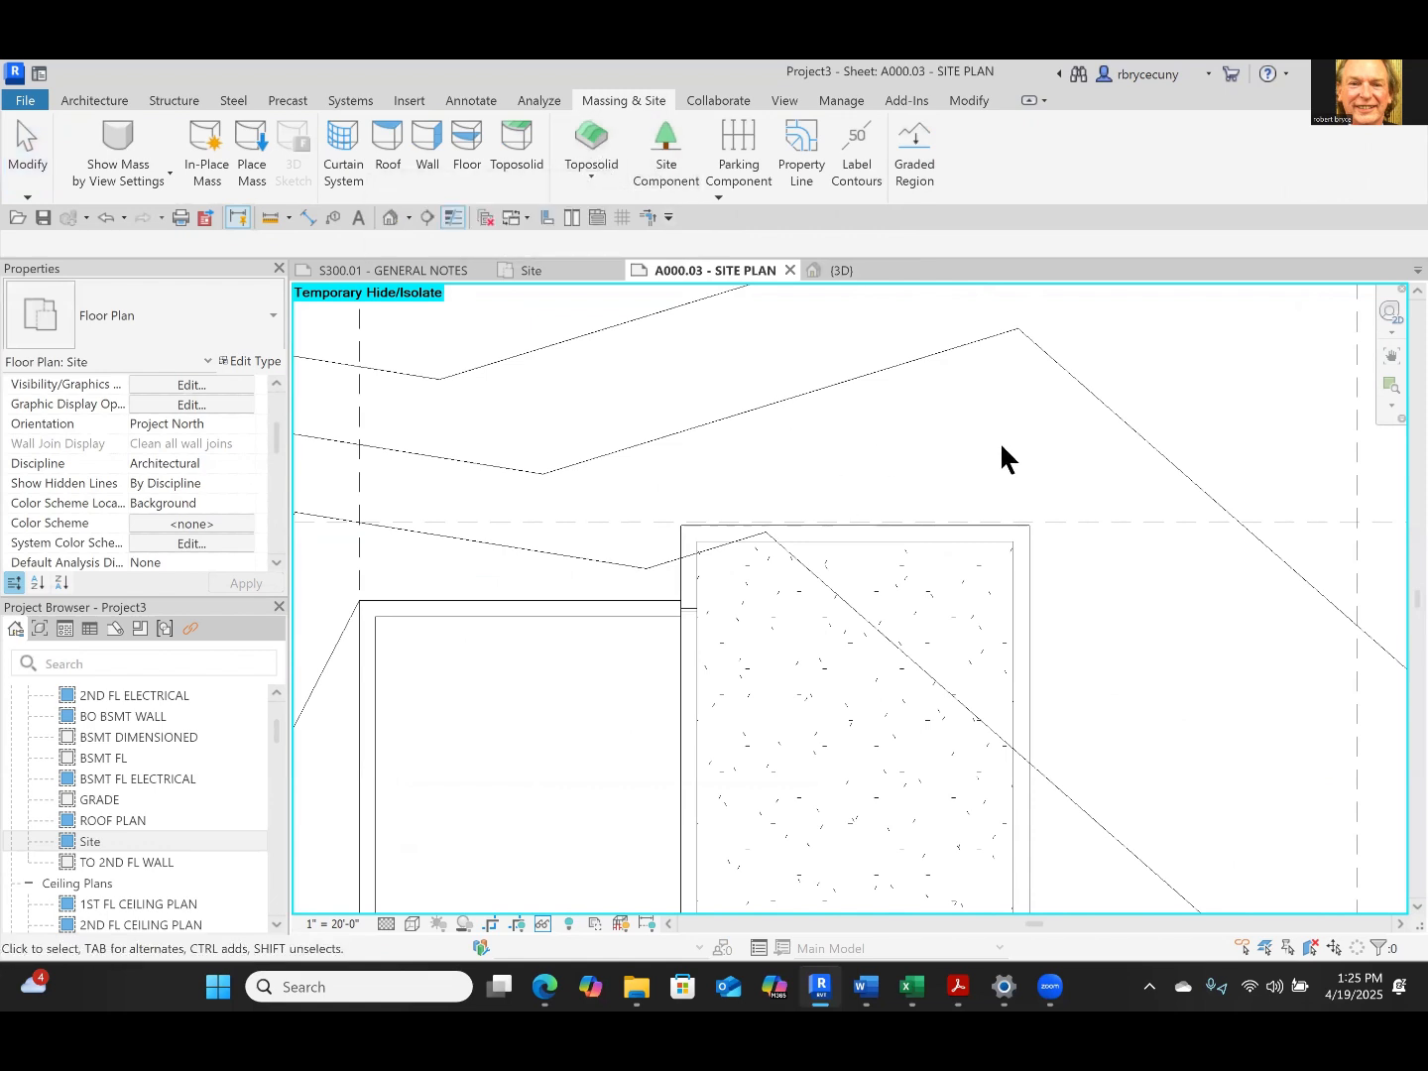
Add toposolid shape points at the northwest and northeast outer corners of the house
{"action": "scroll", "coordinate": [1000, 443], "scroll_direction": "down", "scroll_amount": 3}
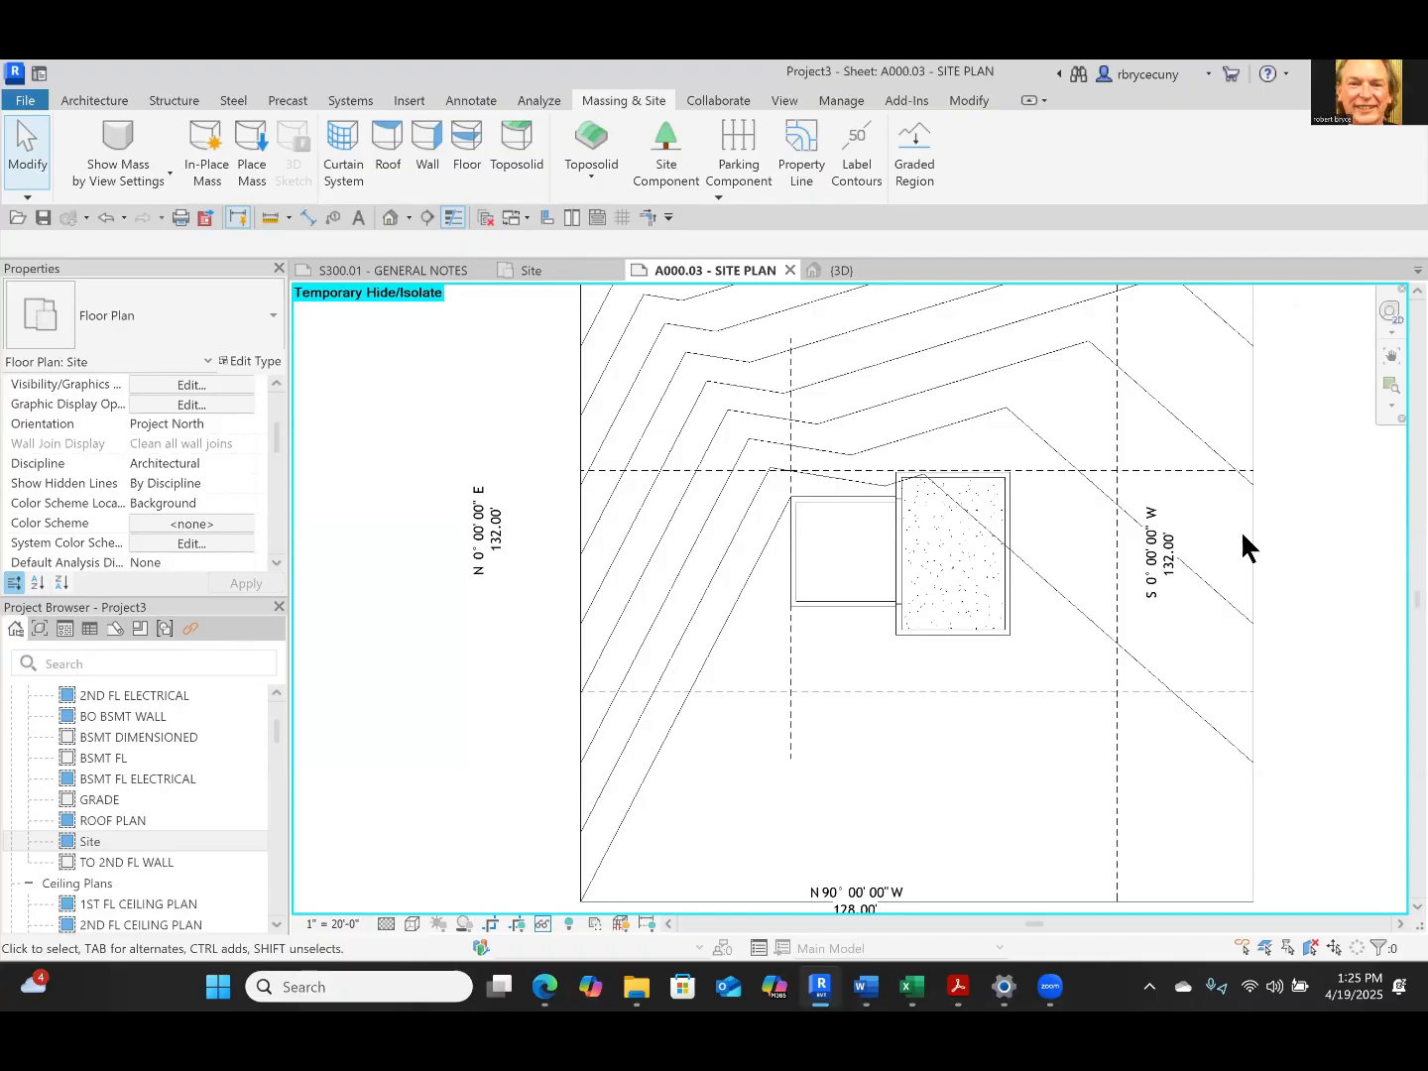
{"action": "left_click", "coordinate": [1246, 535]}
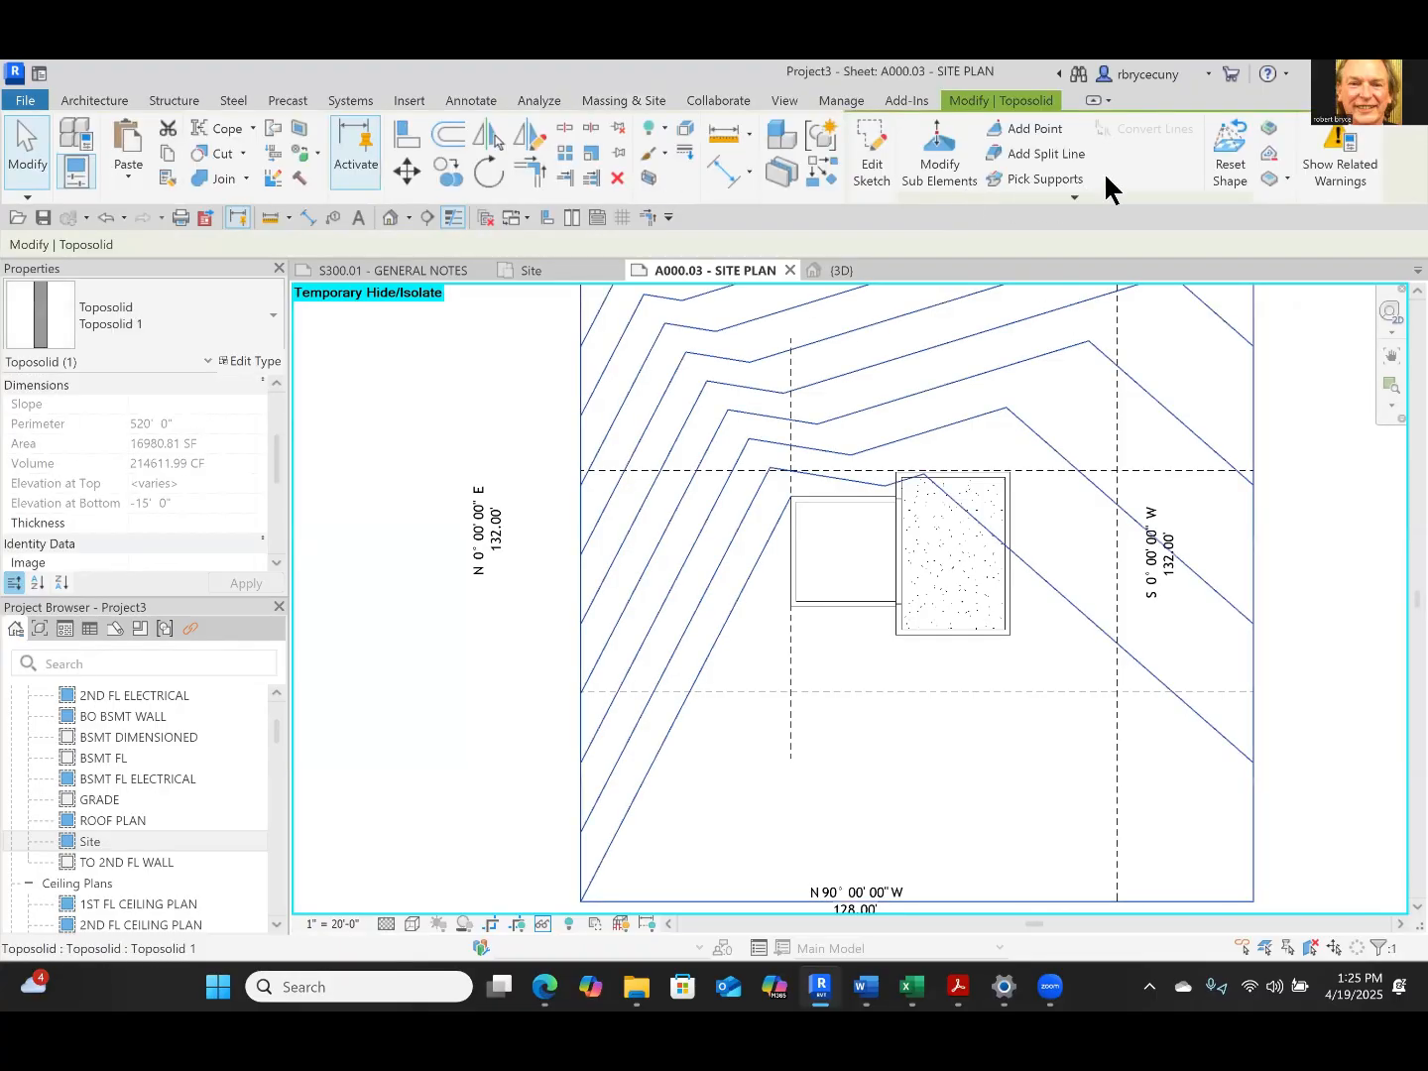
{"action": "left_click", "coordinate": [1031, 129]}
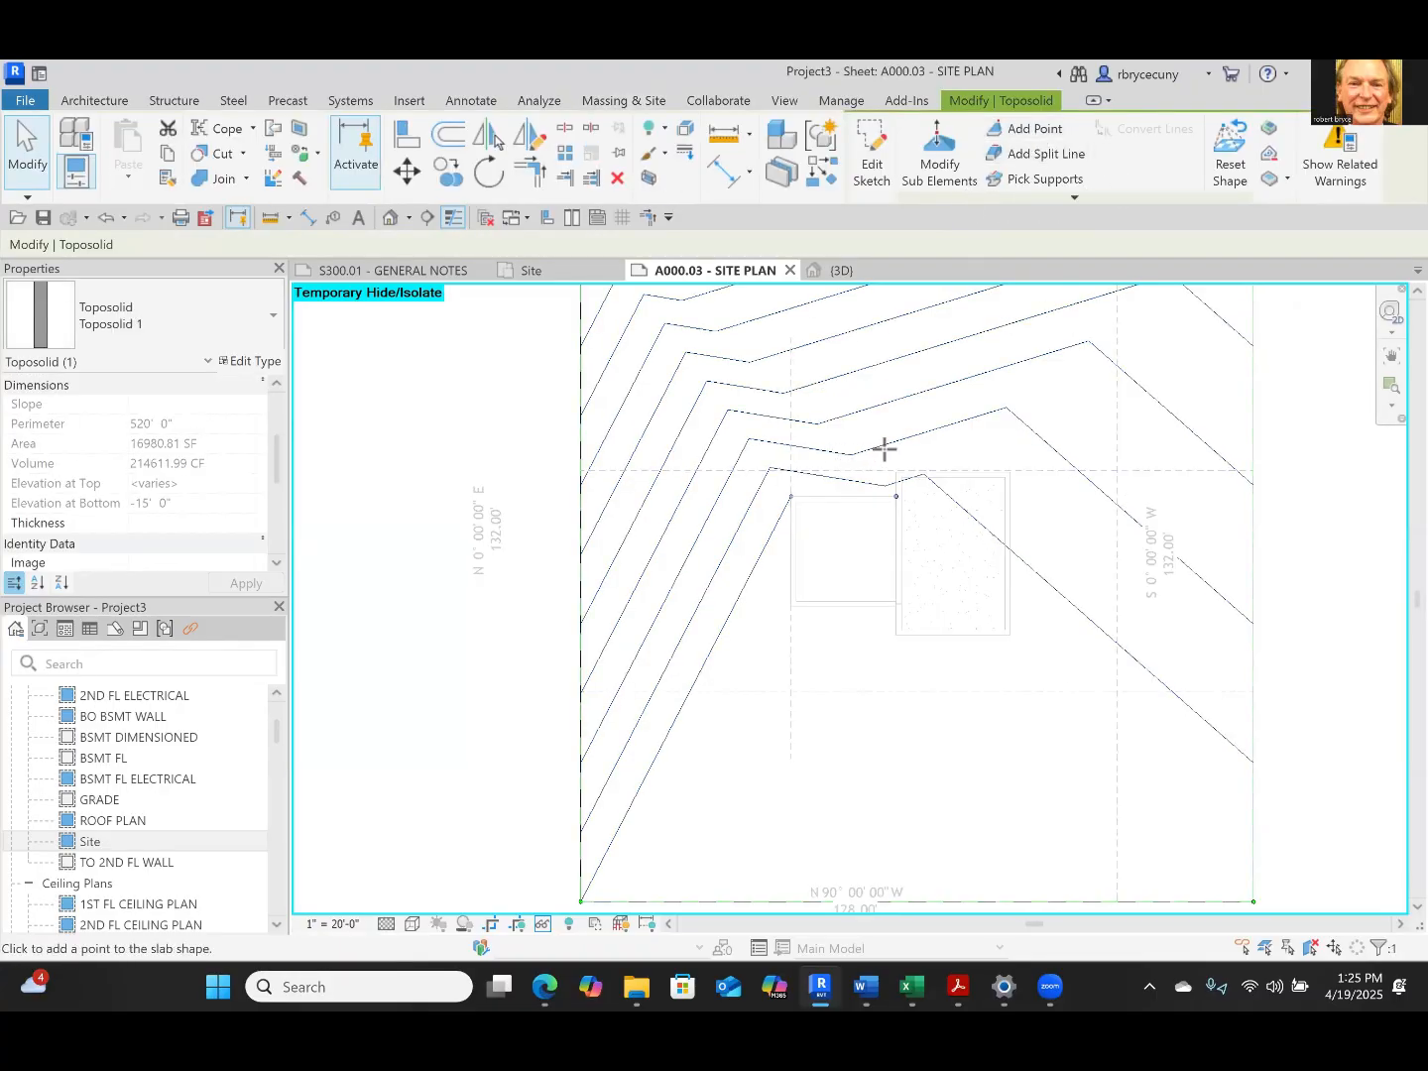
{"action": "scroll", "coordinate": [863, 455], "scroll_direction": "up", "scroll_amount": 5}
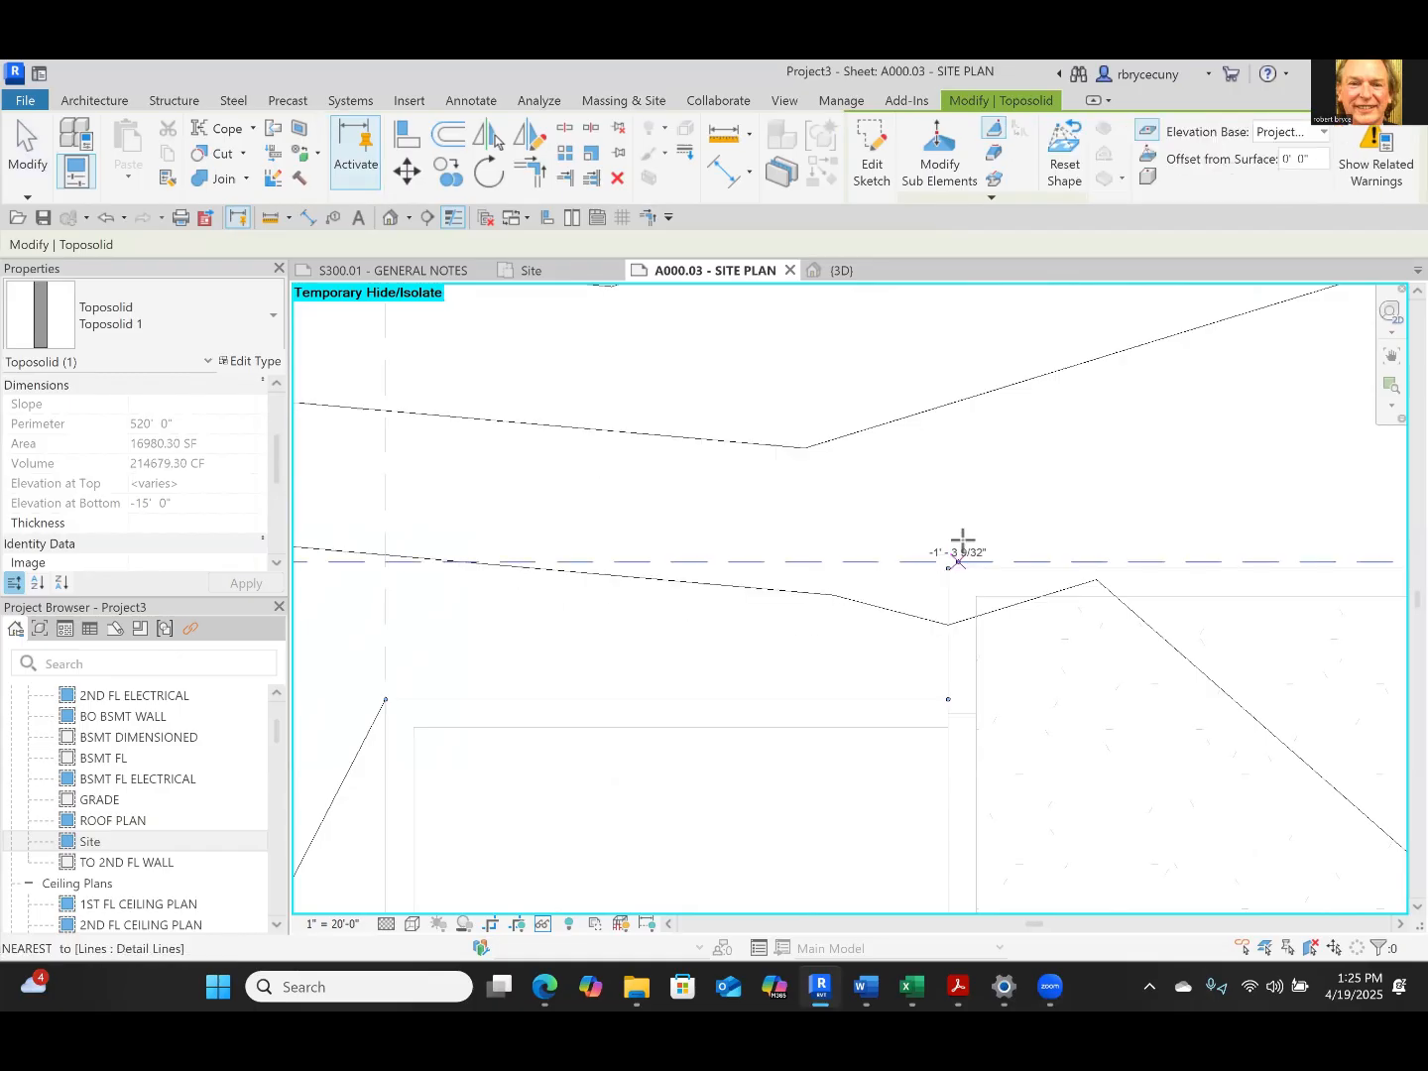
{"action": "middle_click_drag", "start_coordinate": [956, 549], "coordinate": [407, 370]}
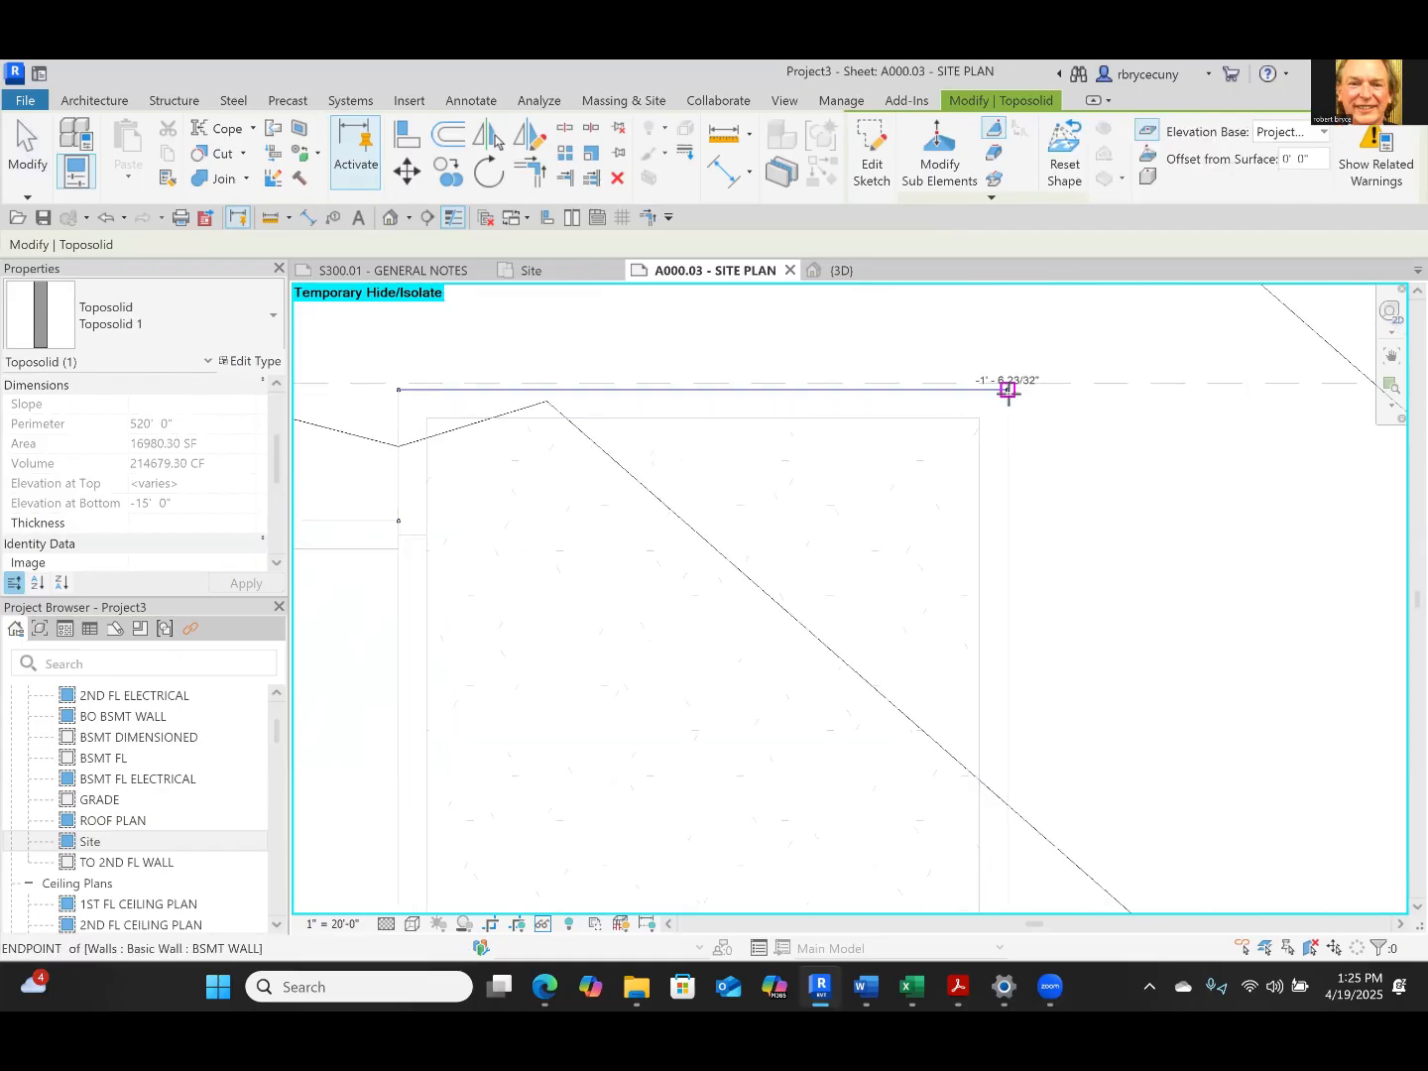
{"action": "scroll", "coordinate": [1008, 389], "scroll_direction": "down", "scroll_amount": 4}
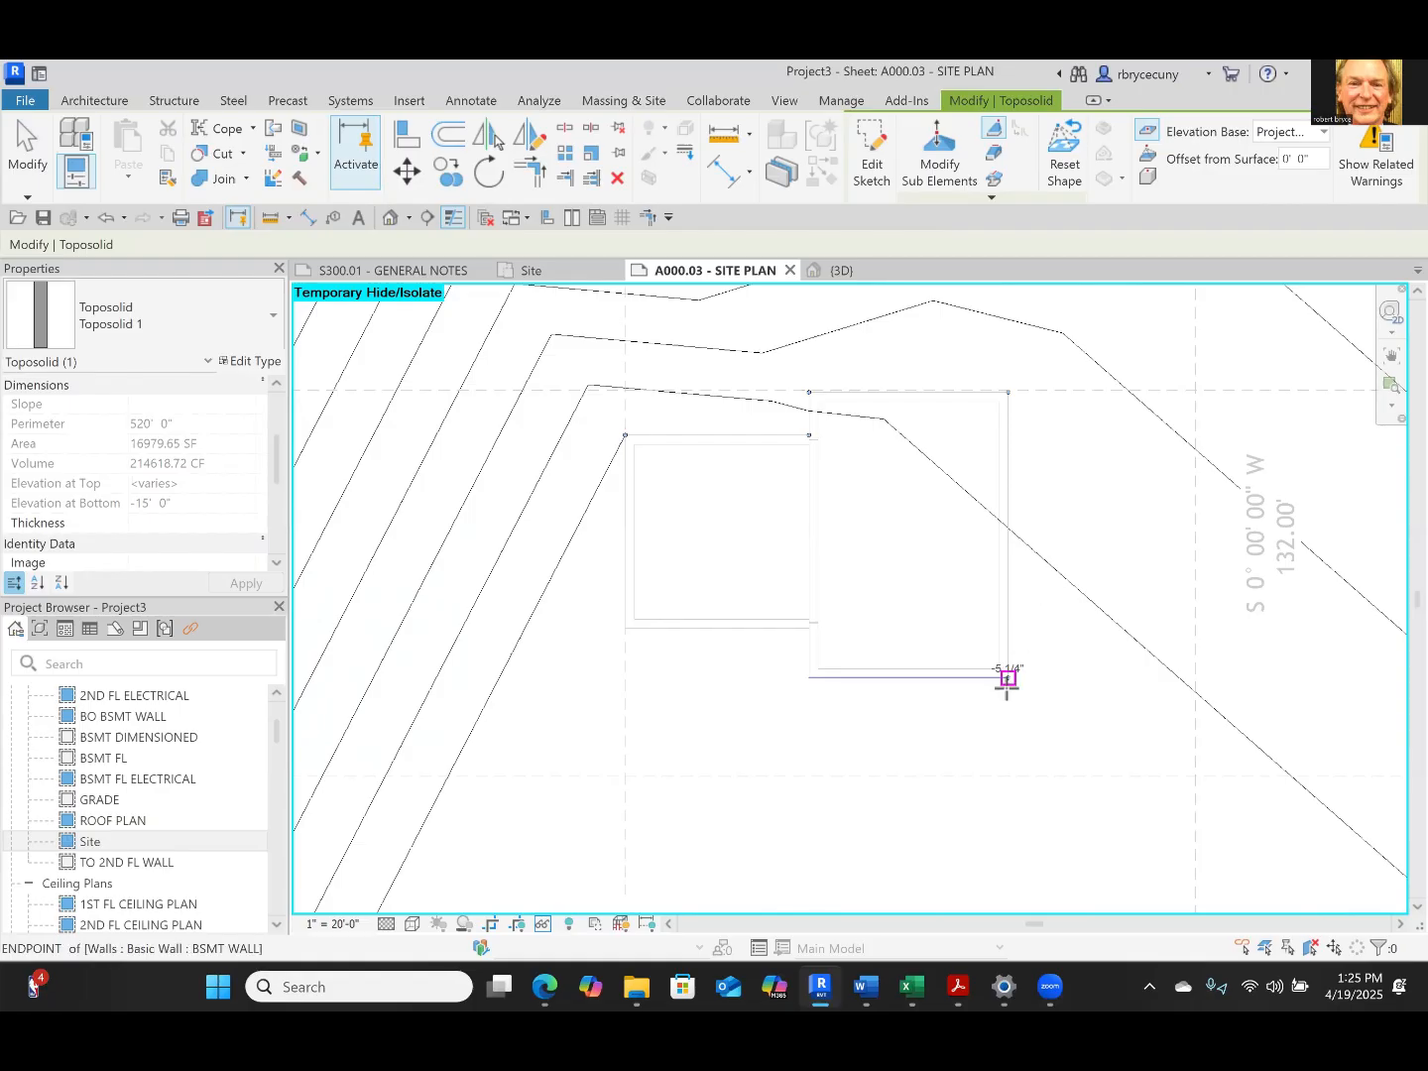
Add toposolid shape points at the house's two south corners, the garage's south wall junction with the house and the garage's southwest corner
{"action": "left_click", "coordinate": [1009, 677]}
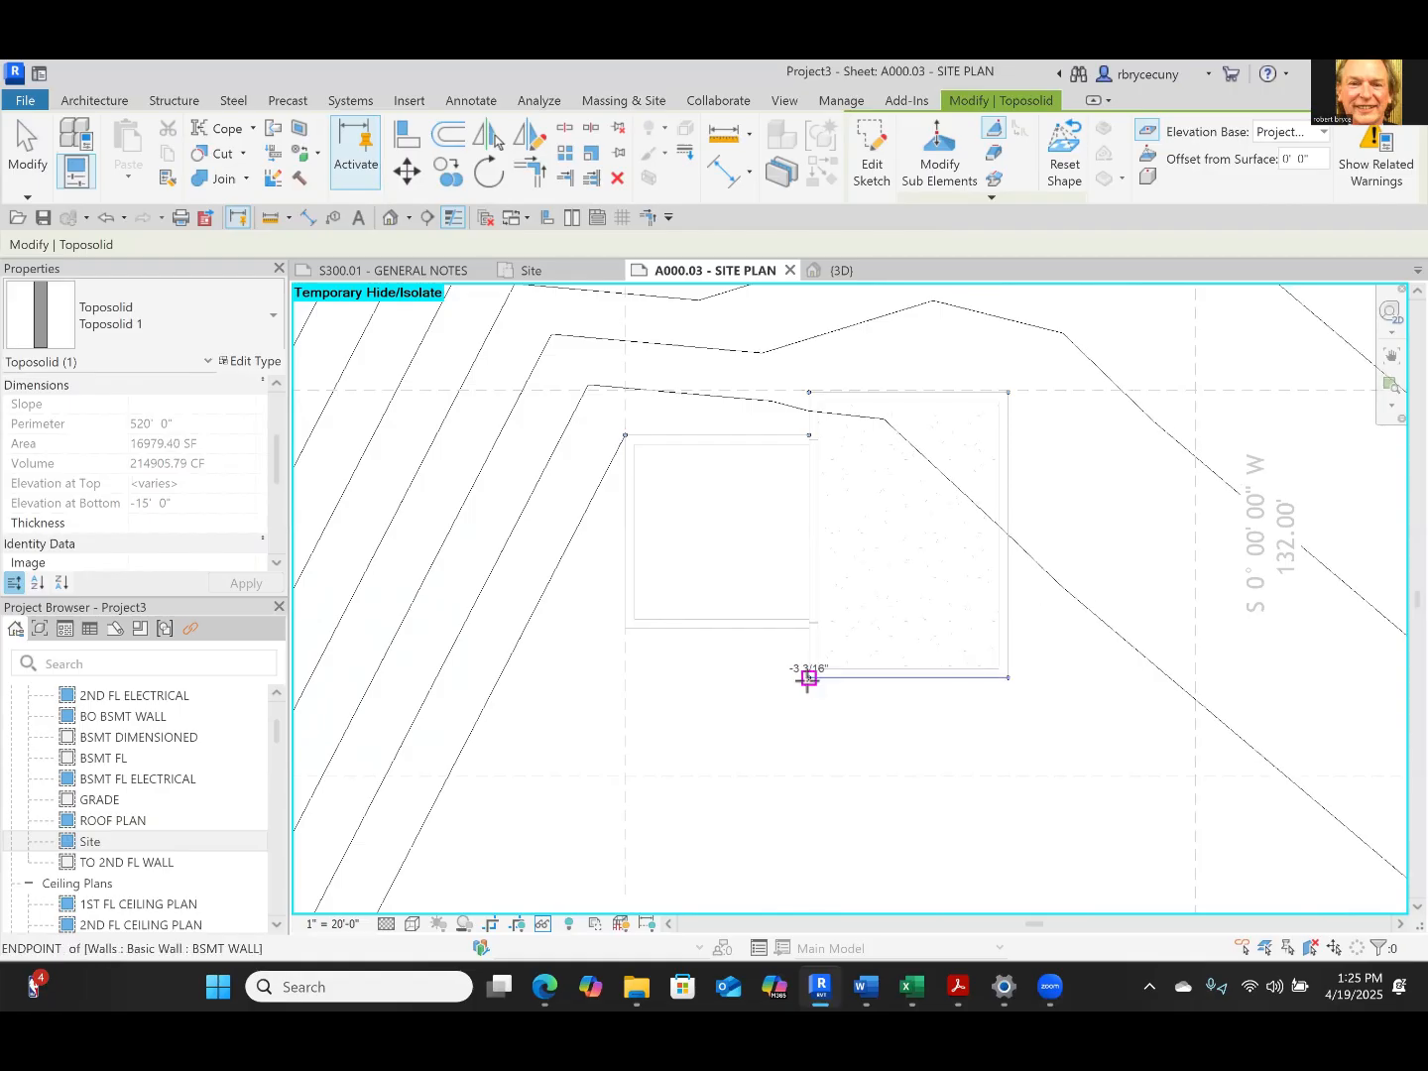
{"action": "left_click", "coordinate": [809, 677]}
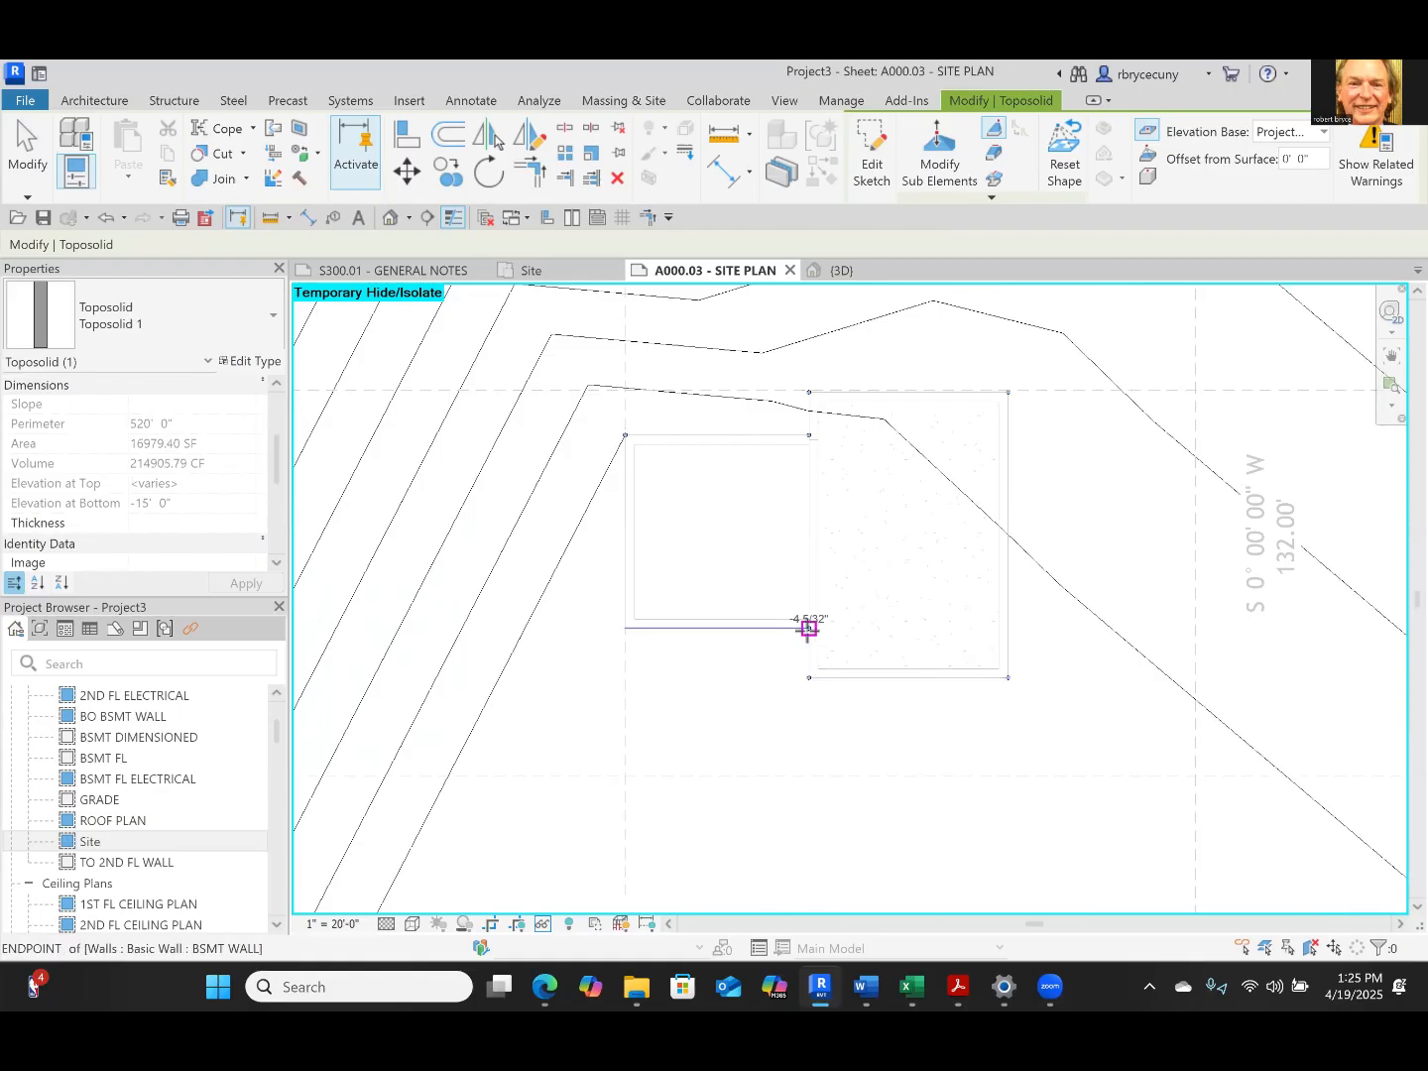
{"action": "left_click", "coordinate": [624, 628]}
{"action": "key", "text": "Escape"}
{"action": "key", "text": "Escape"}
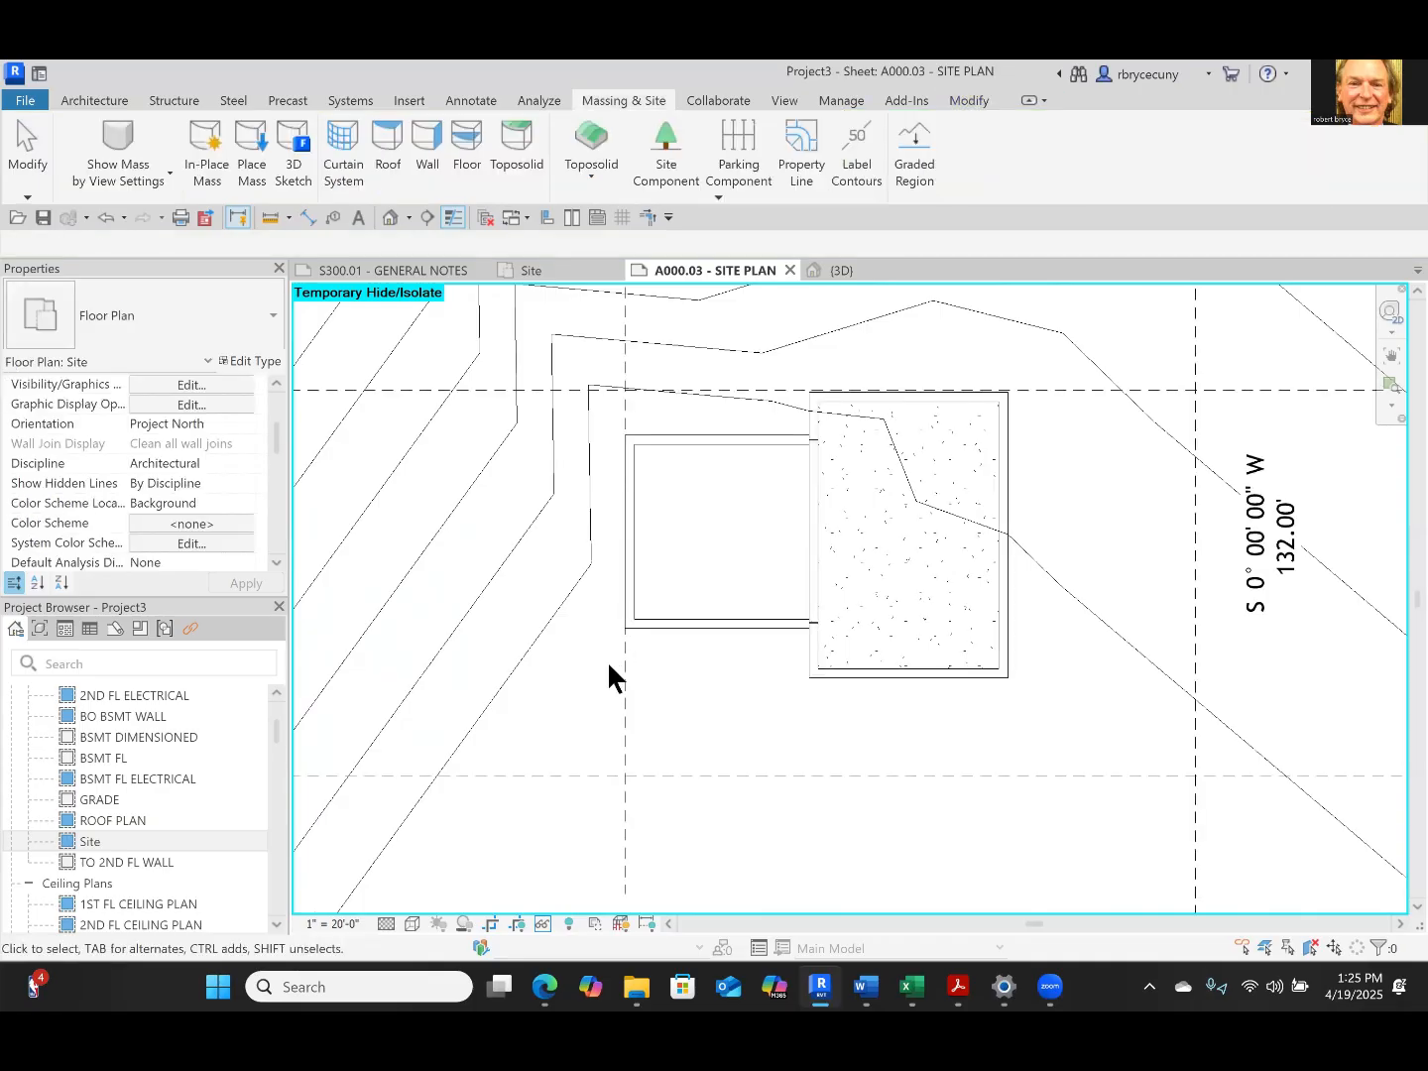
{"action": "scroll", "coordinate": [607, 672], "scroll_direction": "down", "scroll_amount": 2}
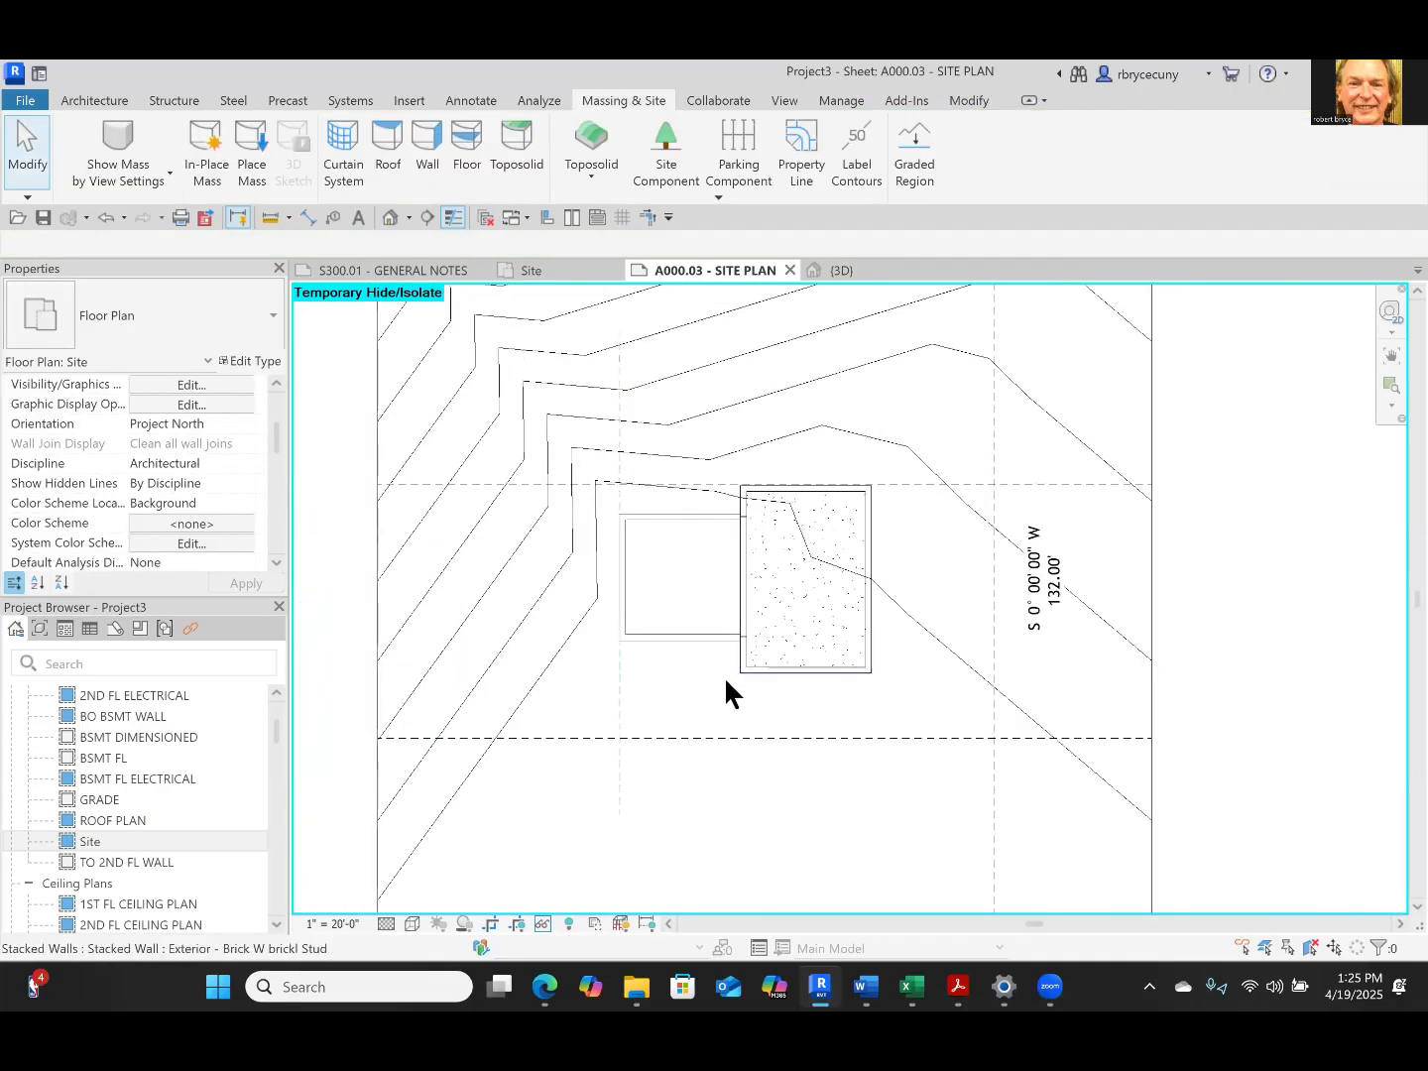
{"action": "scroll", "coordinate": [728, 504], "scroll_direction": "up", "scroll_amount": 5}
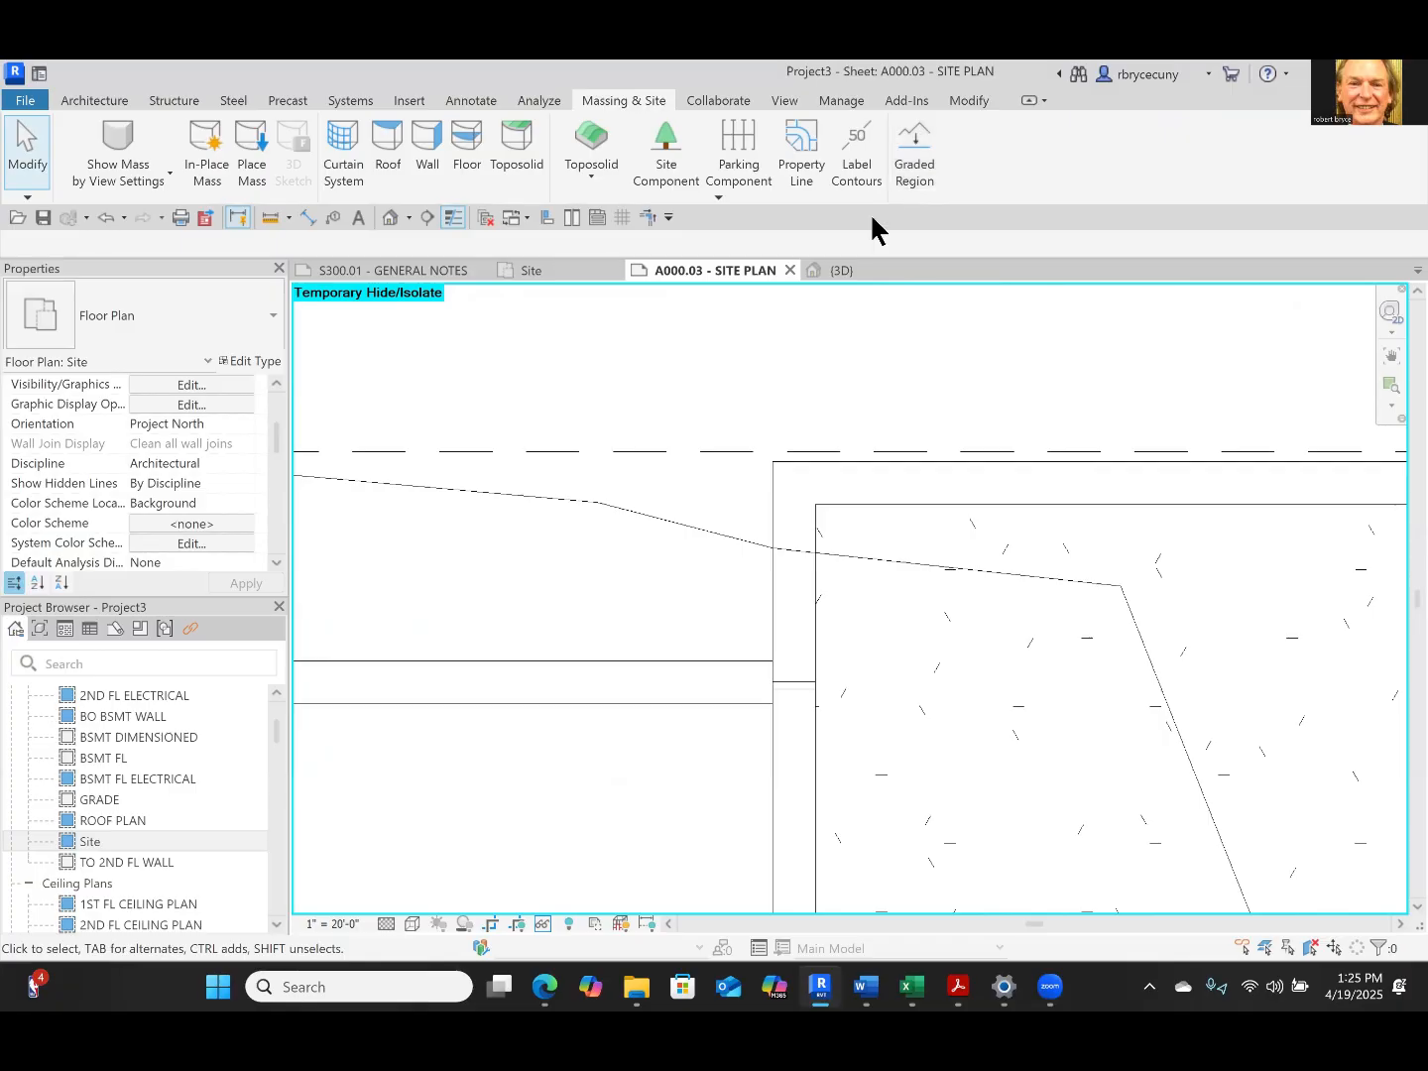
{"action": "scroll", "coordinate": [924, 452], "scroll_direction": "down", "scroll_amount": 4}
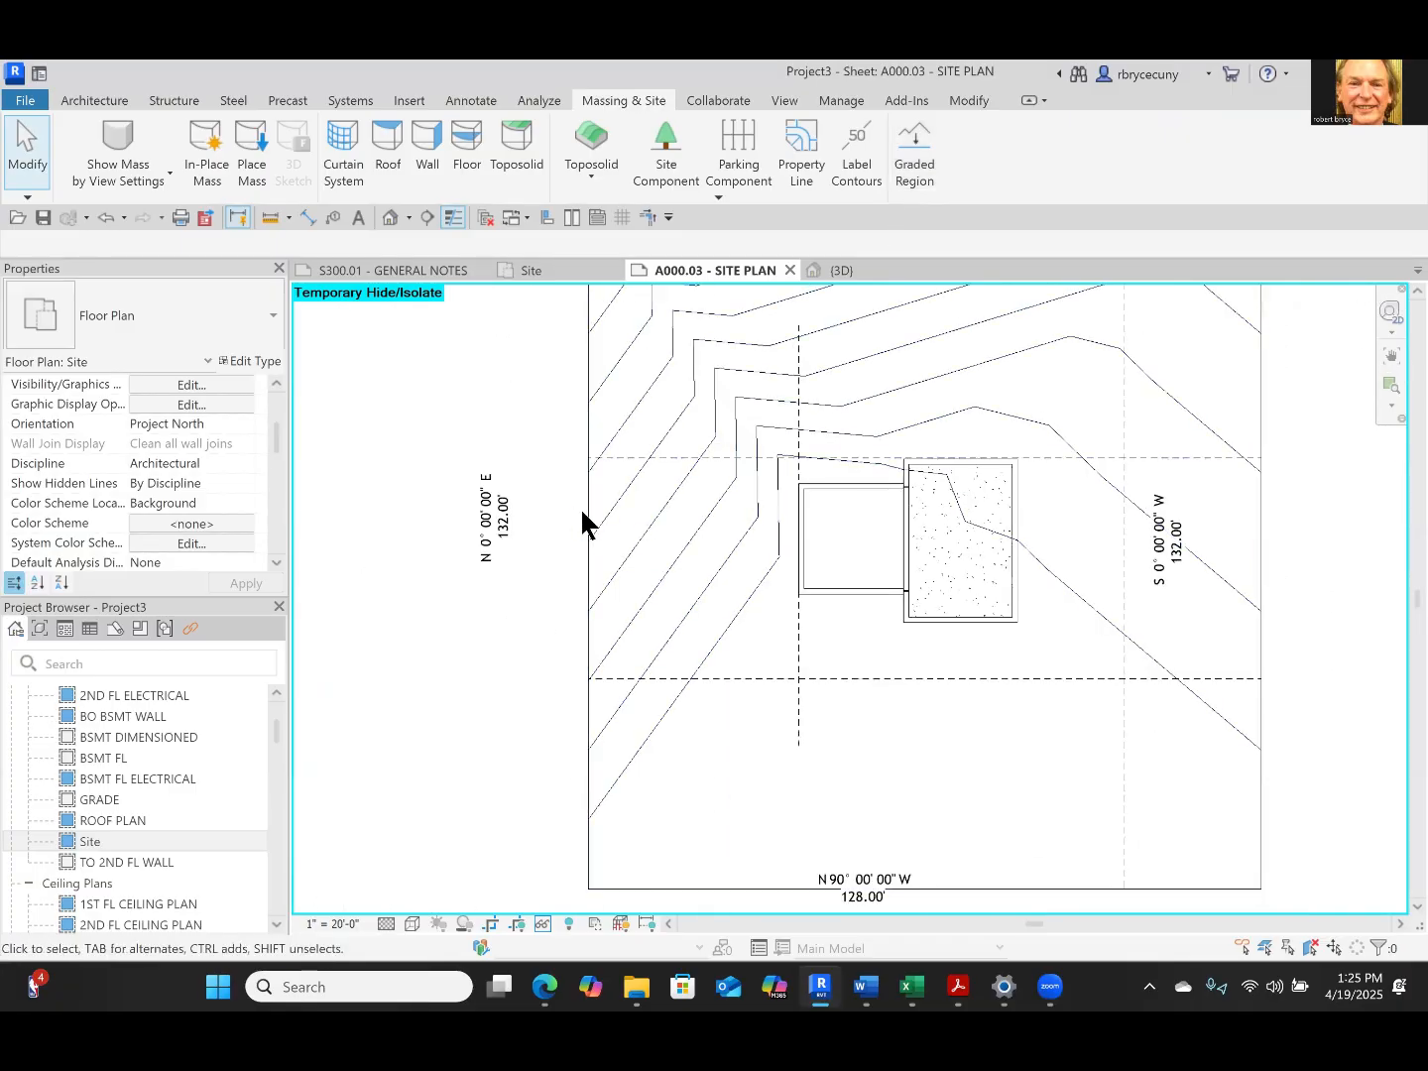
{"action": "left_click", "coordinate": [582, 514]}
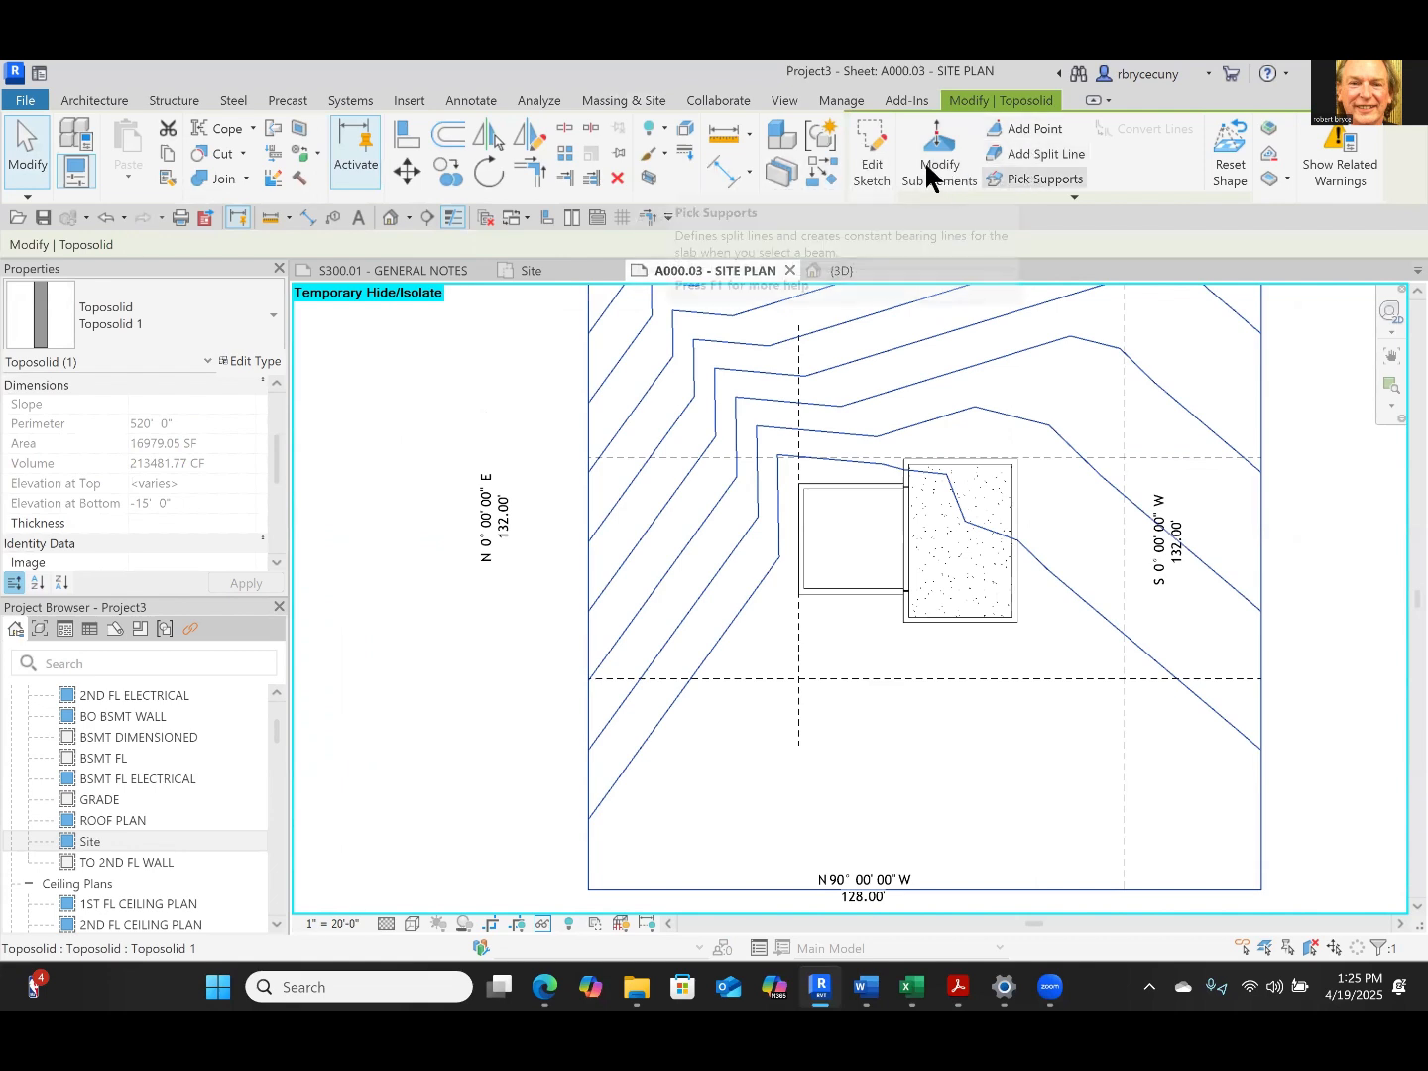
{"action": "left_click", "coordinate": [924, 161]}
{"action": "scroll", "coordinate": [888, 495], "scroll_direction": "up", "scroll_amount": 2}
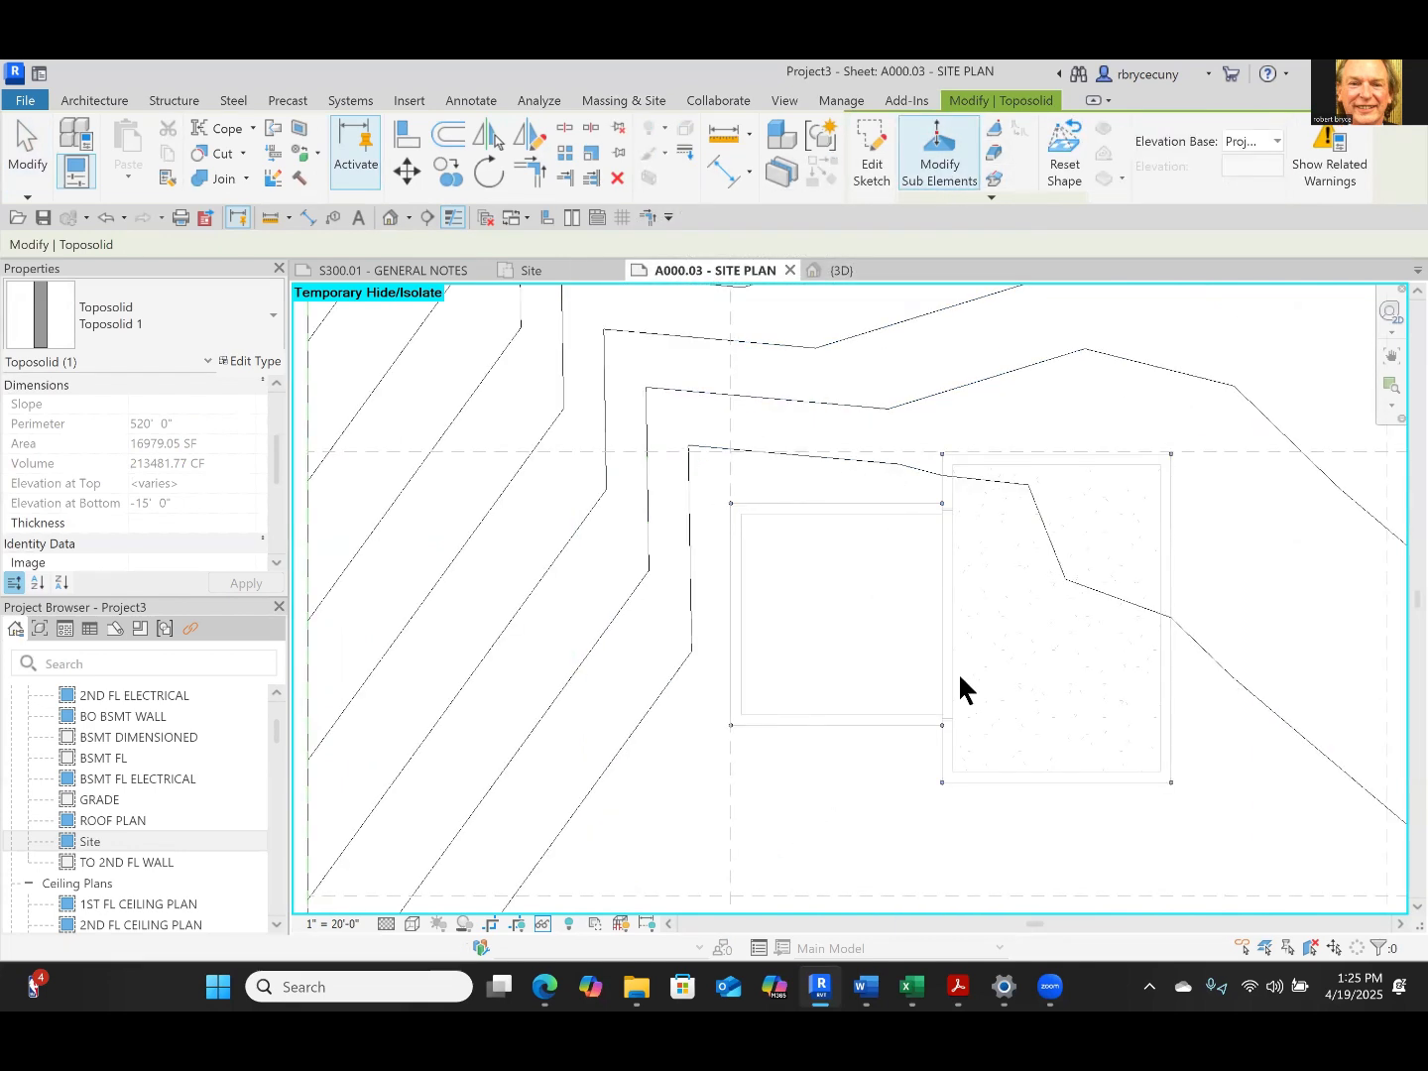
{"action": "left_click_drag", "start_coordinate": [1224, 403], "coordinate": [1227, 404]}
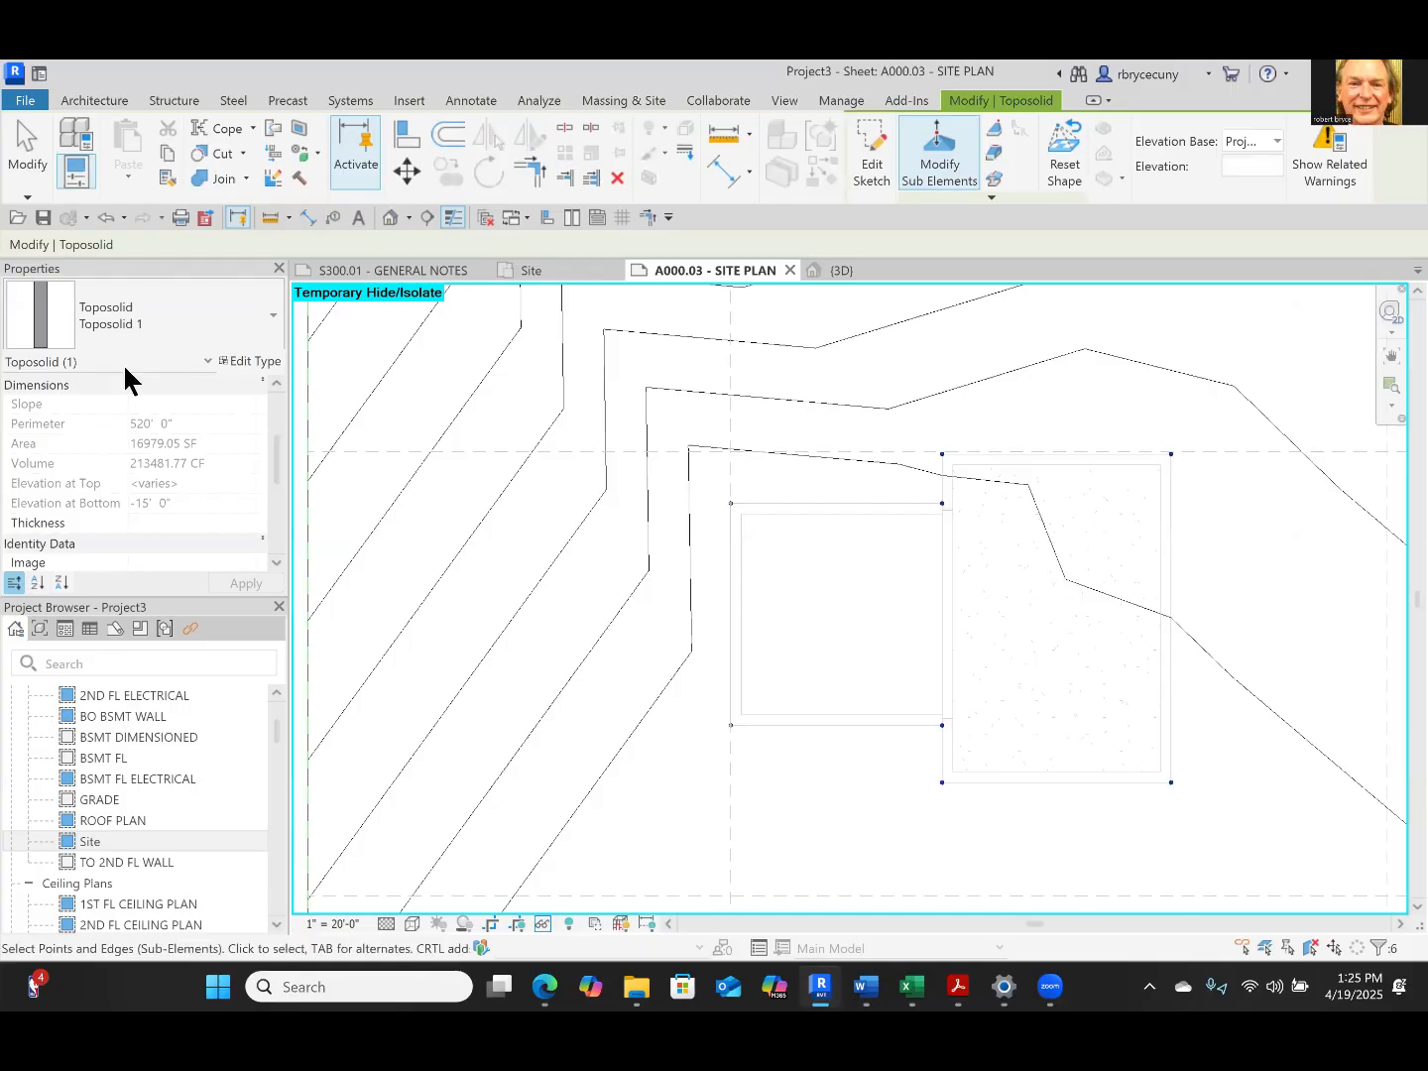
{"action": "scroll", "coordinate": [214, 413], "scroll_direction": "down", "scroll_amount": 2}
{"action": "scroll", "coordinate": [212, 443], "scroll_direction": "up", "scroll_amount": 5}
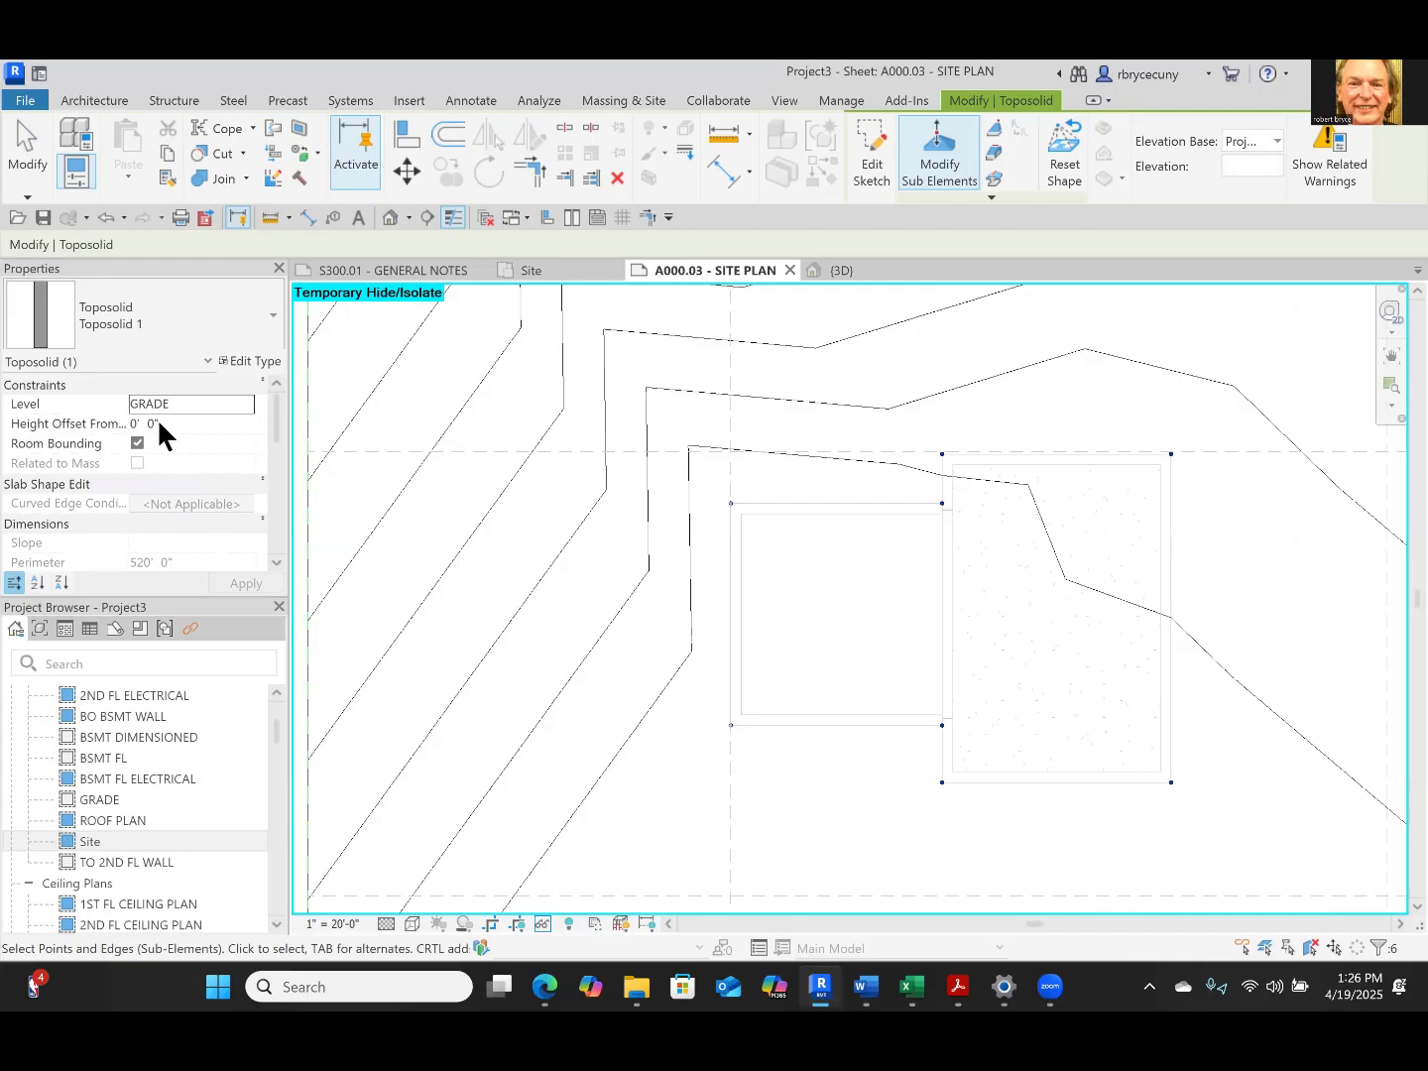
{"action": "scroll", "coordinate": [188, 525], "scroll_direction": "down", "scroll_amount": 6}
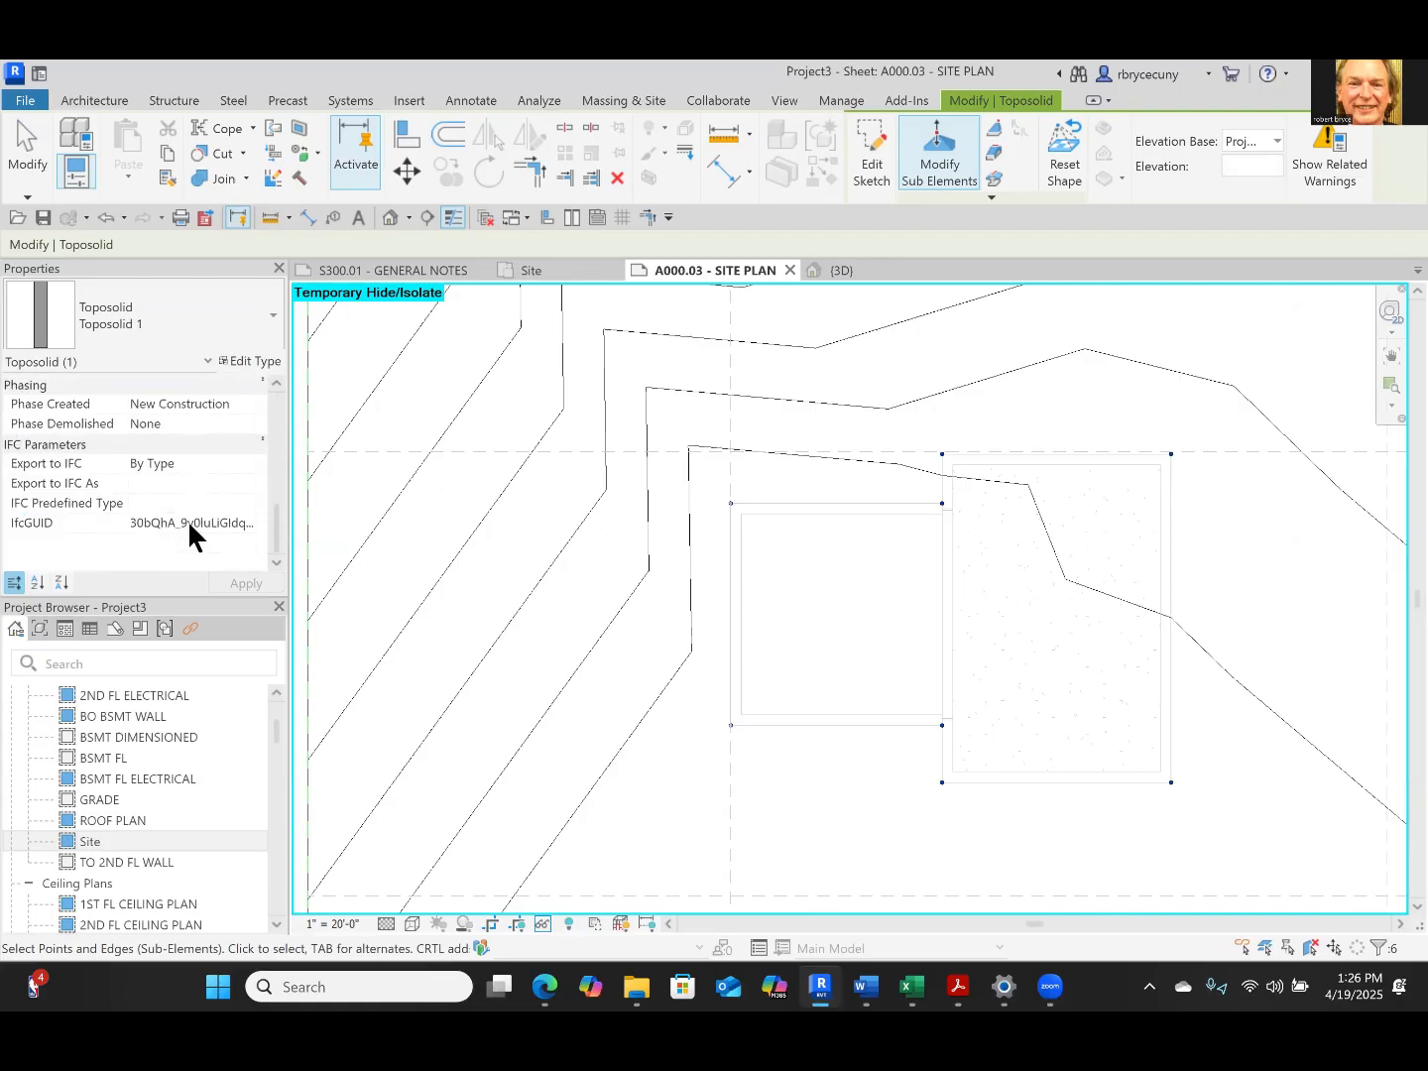
{"action": "key", "text": "Escape"}
{"action": "key", "text": "Escape"}
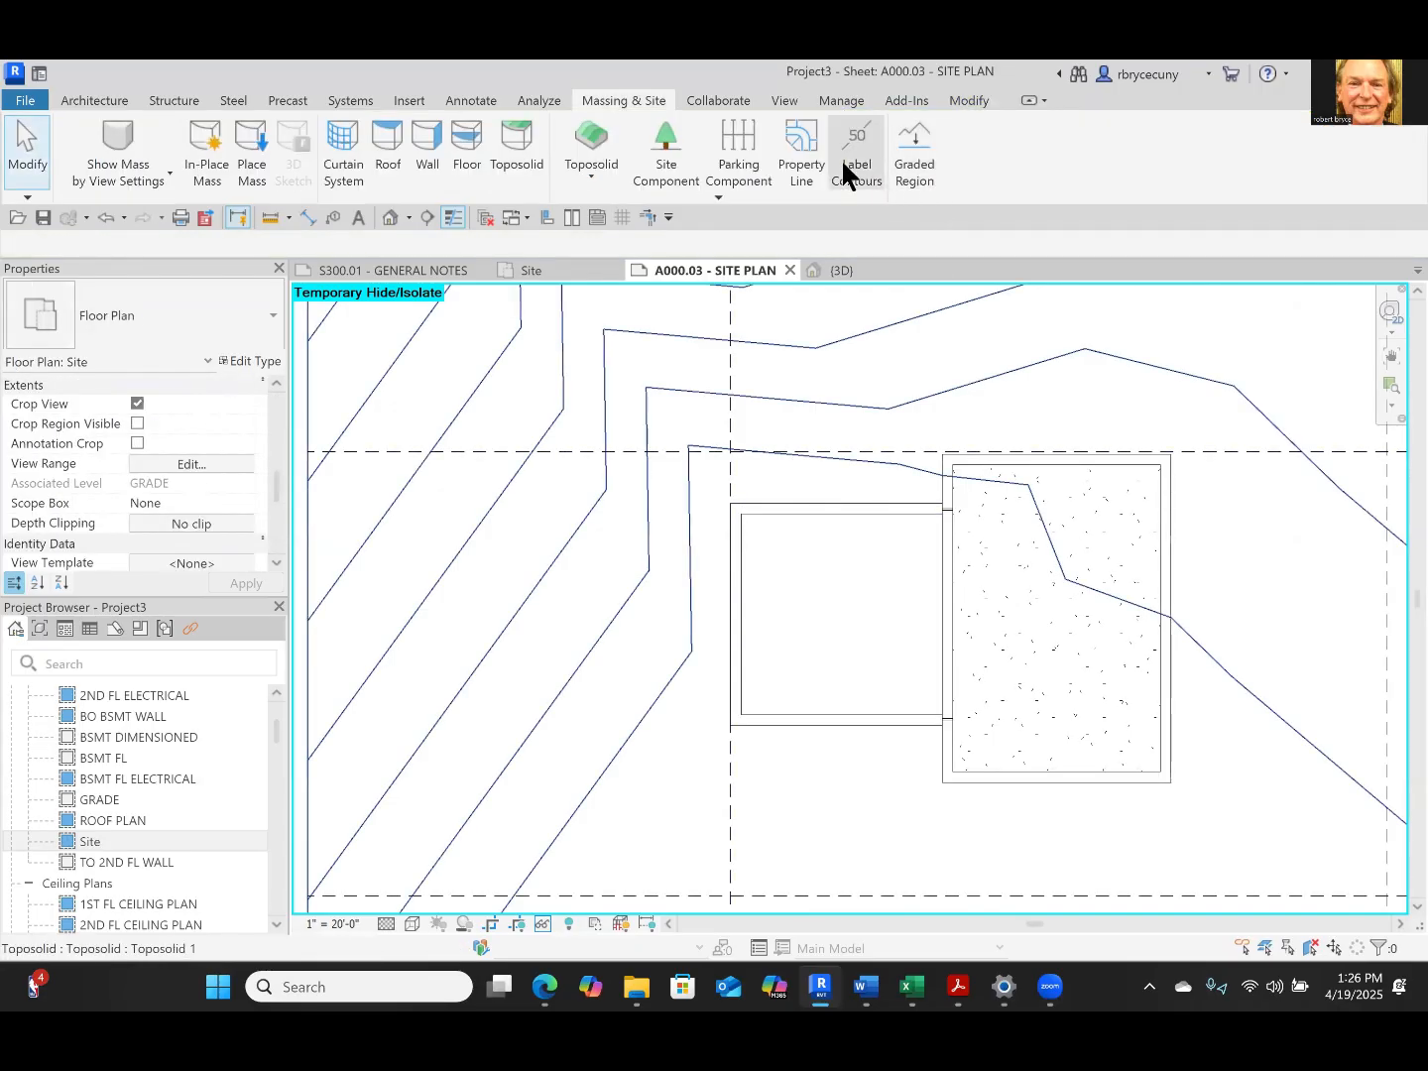
Set the elevation of the toposolid point where the garage's north wall meets the house to 0
{"action": "scroll", "coordinate": [555, 496], "scroll_direction": "down", "scroll_amount": 3}
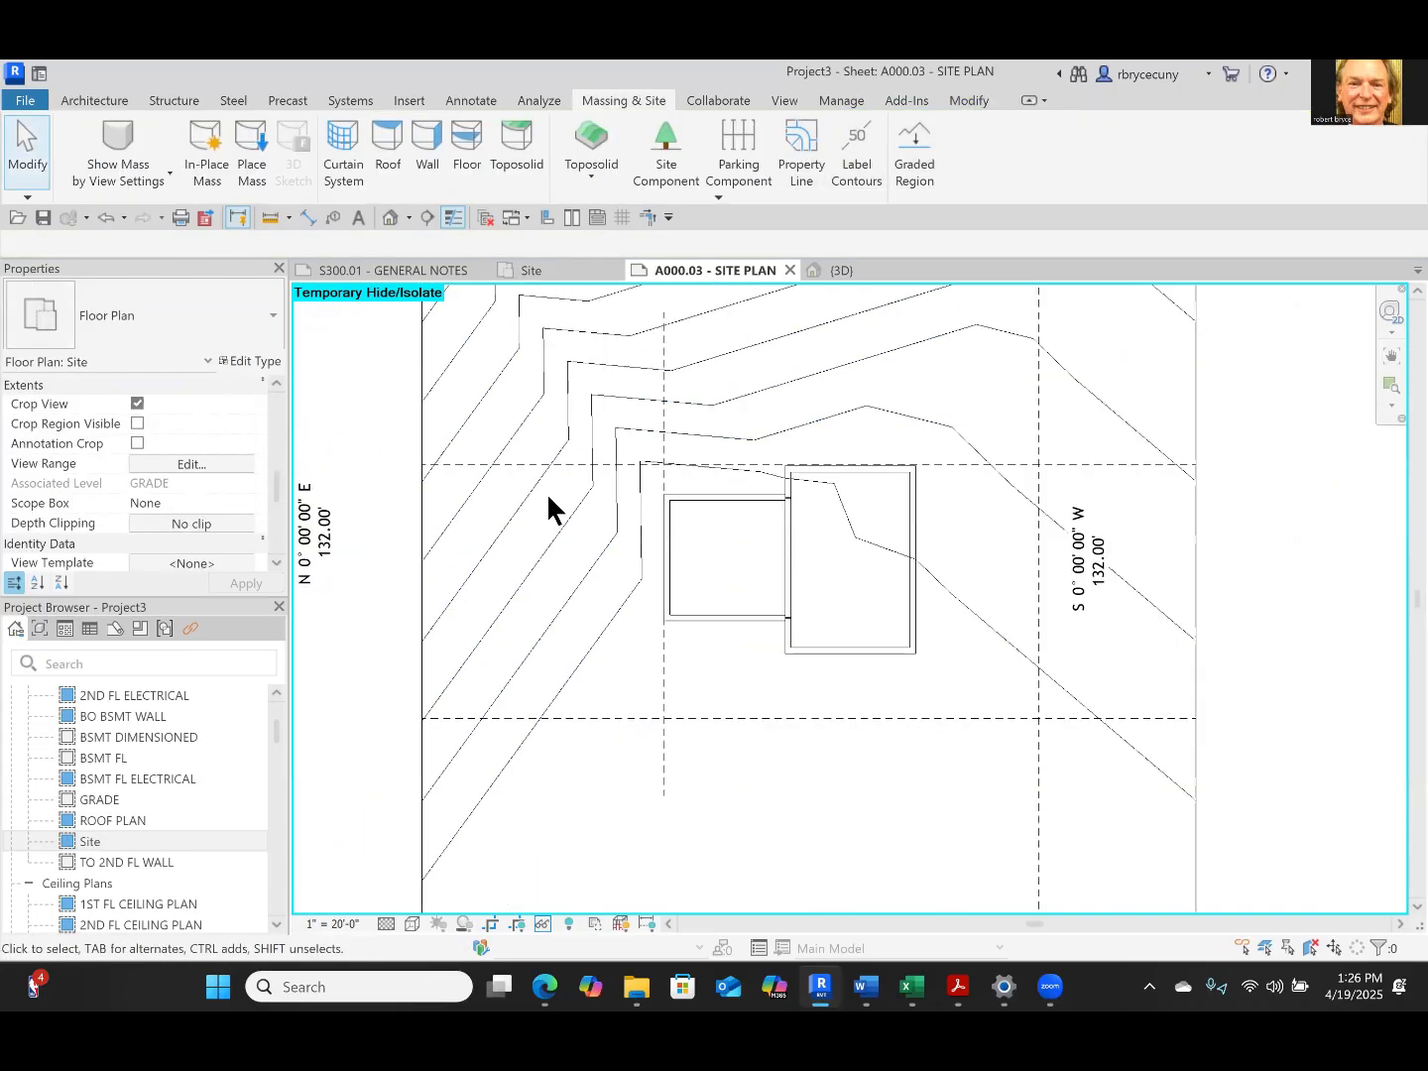
{"action": "left_click", "coordinate": [424, 523]}
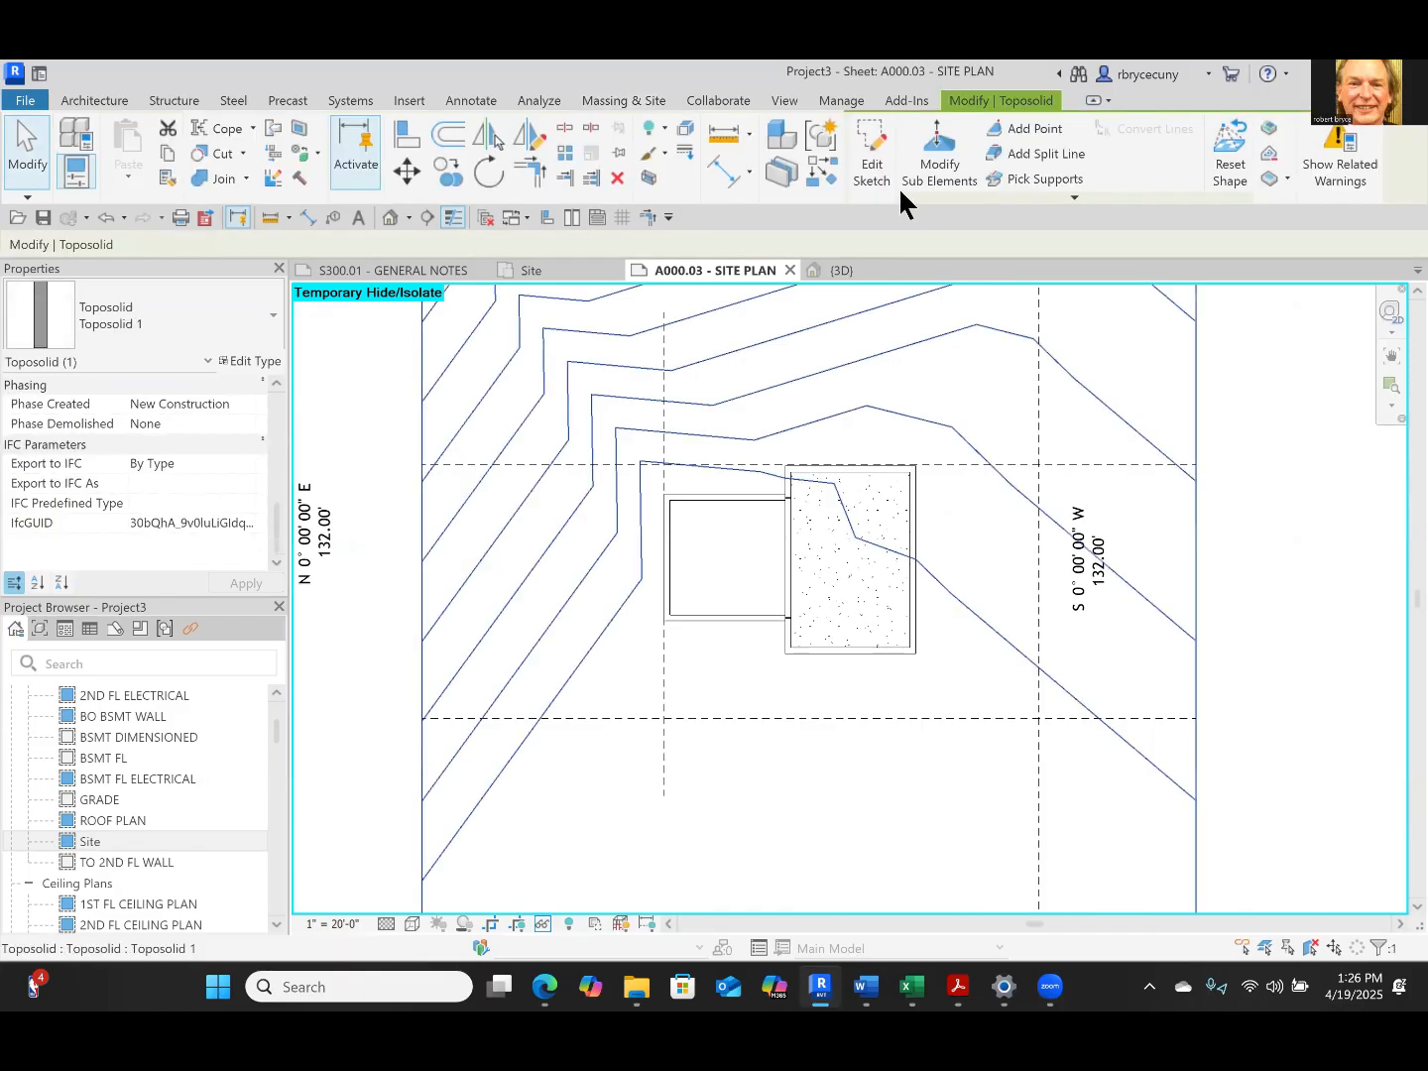
{"action": "left_click", "coordinate": [900, 183]}
{"action": "left_click", "coordinate": [666, 500]}
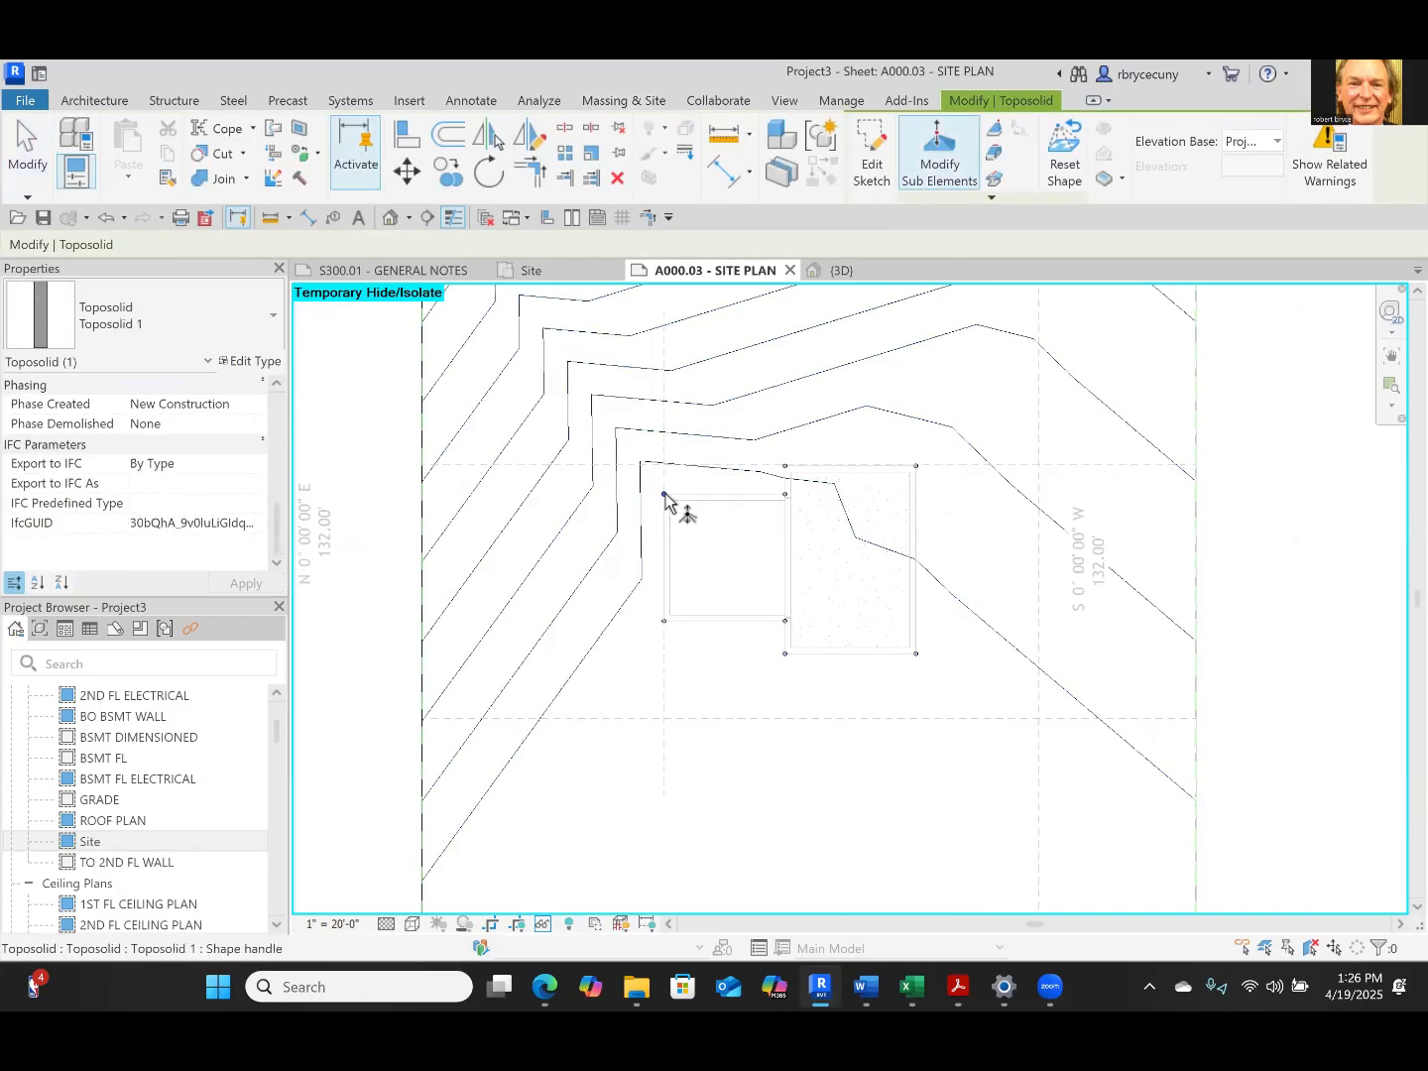
{"action": "left_click", "coordinate": [786, 495]}
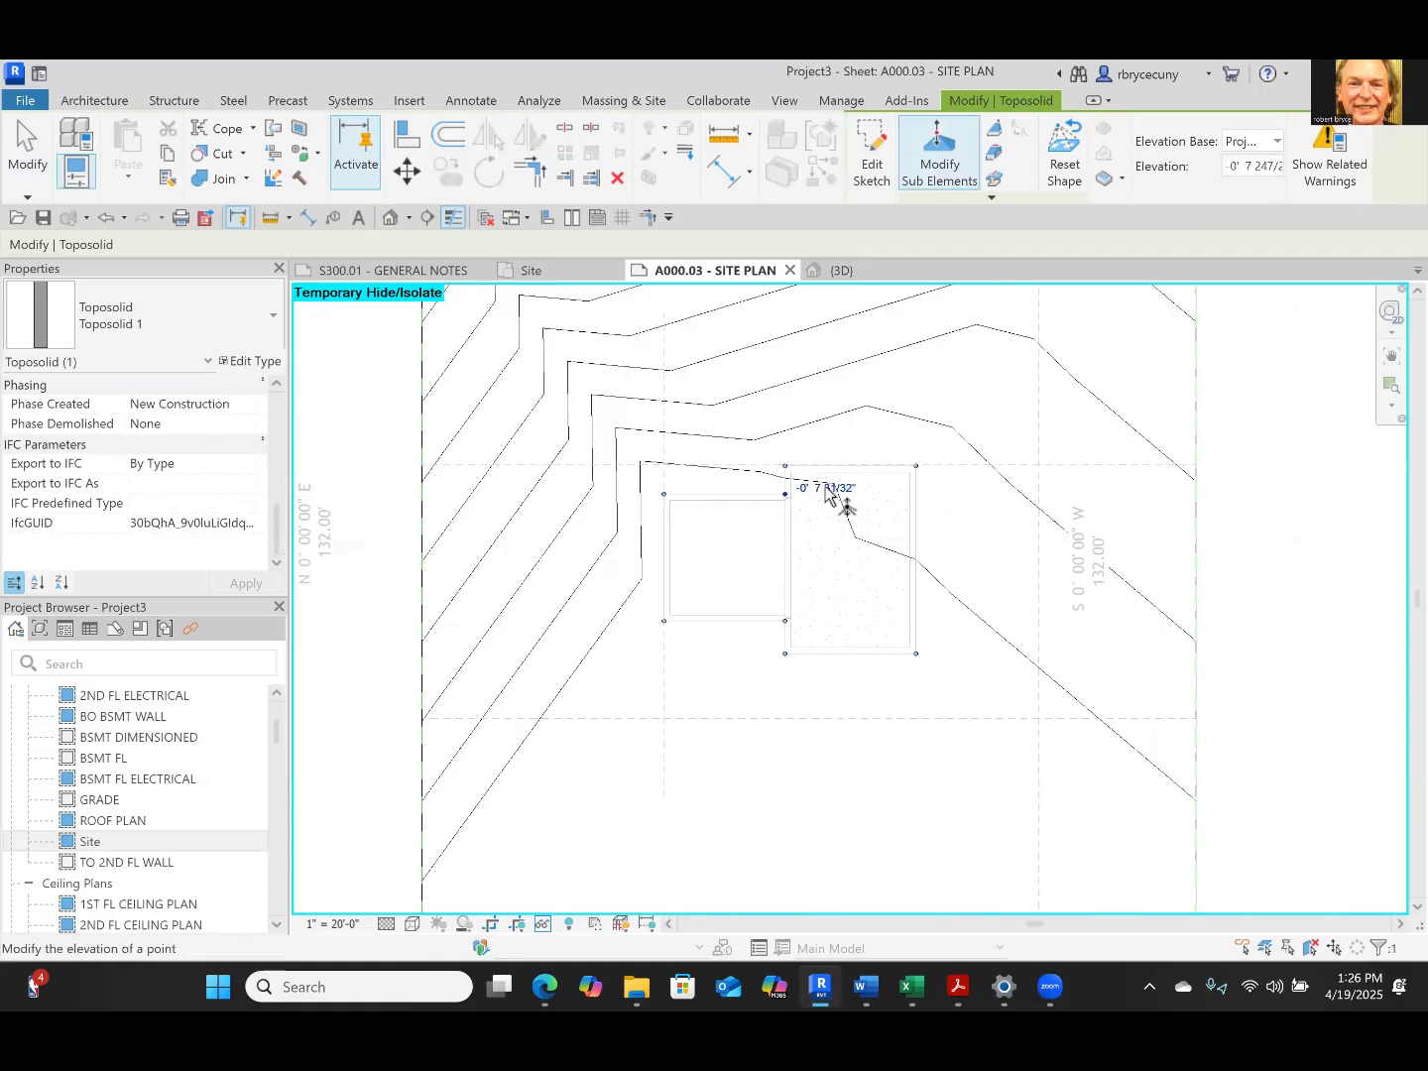
{"action": "left_click", "coordinate": [826, 487]}
{"action": "type", "text": "0"}
{"action": "key", "text": "Return"}
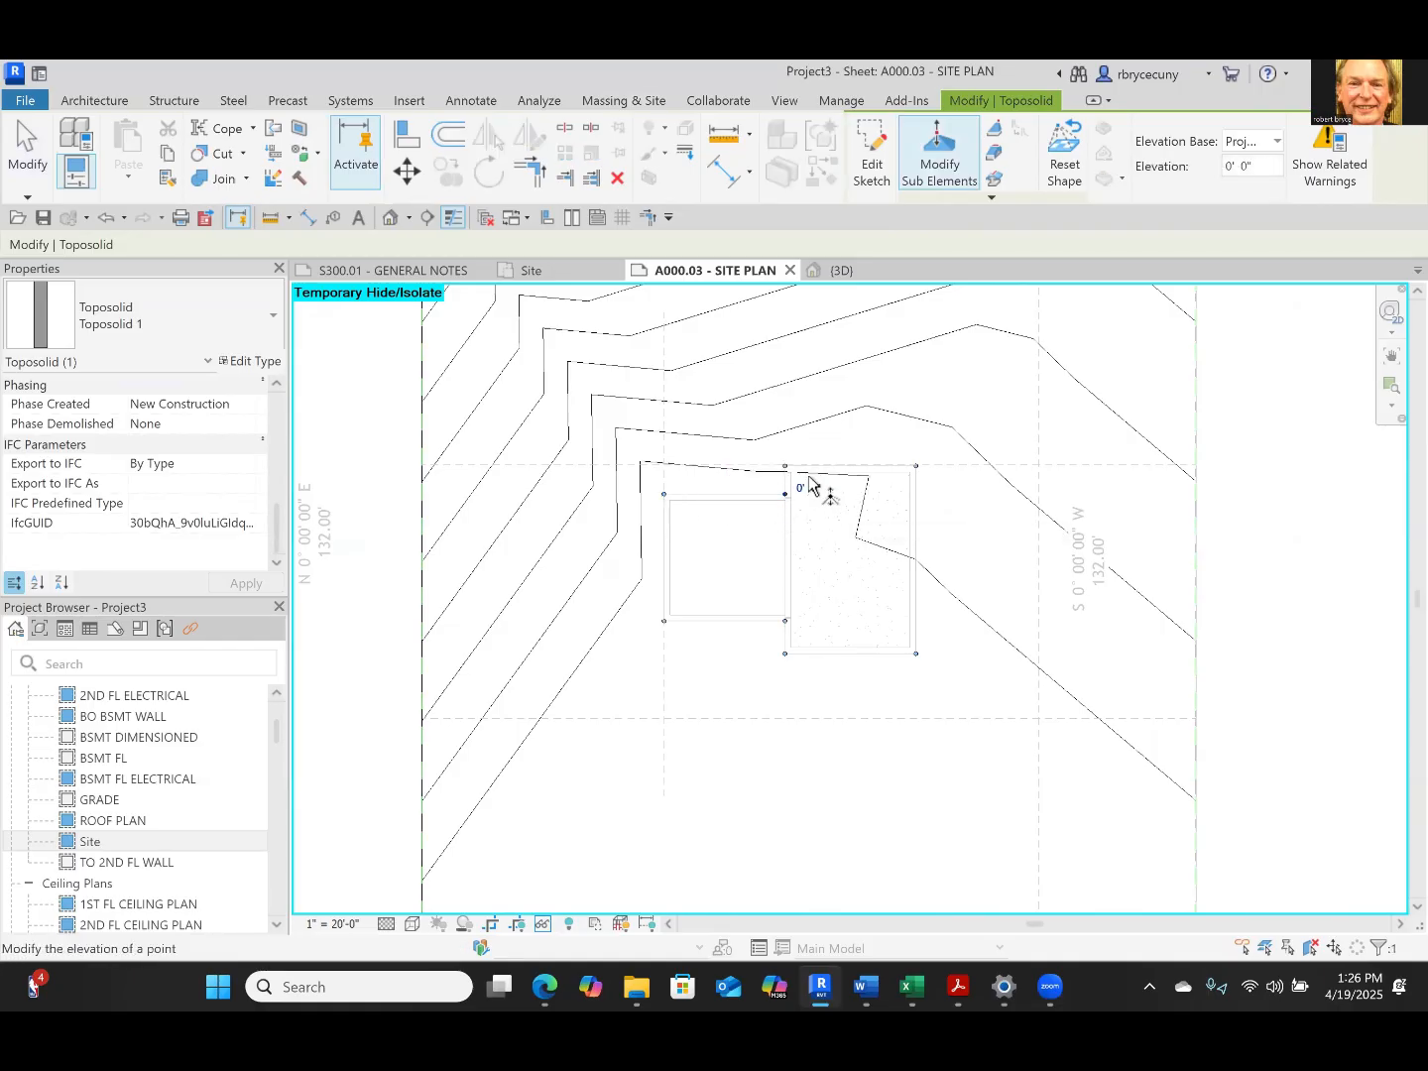
Set the elevation of the toposolid point at the house's northwest corner to 0
{"action": "left_click", "coordinate": [788, 469]}
{"action": "left_click", "coordinate": [826, 460]}
{"action": "type", "text": "0"}
{"action": "key", "text": "Return"}
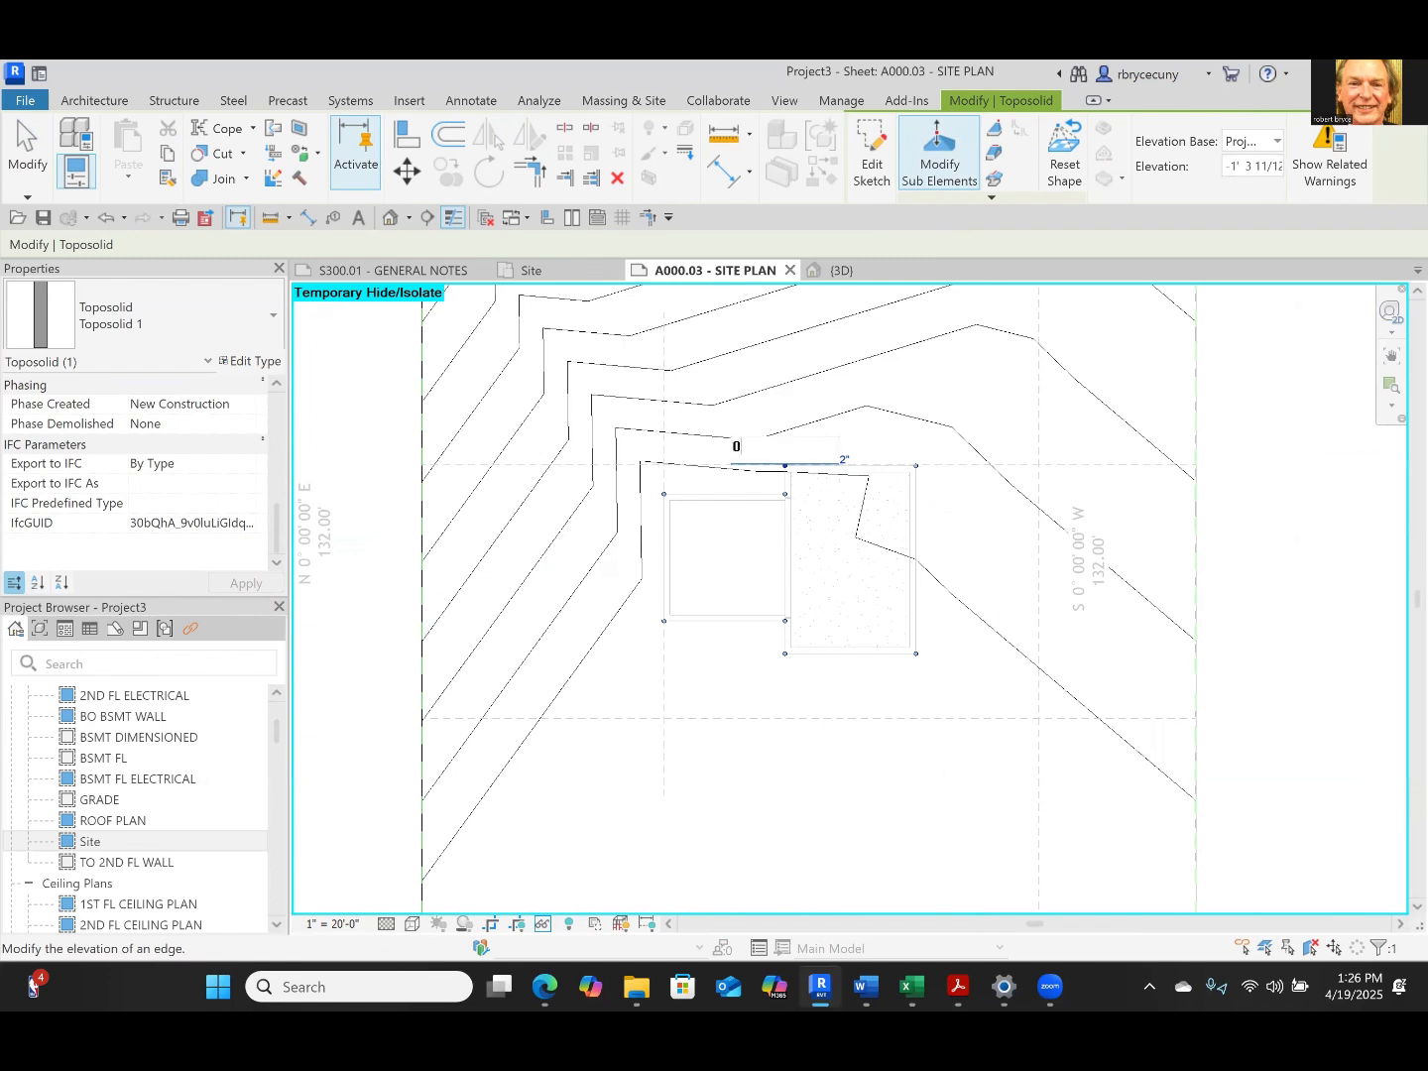
Set the elevation of the toposolid points at the house's northeast and southeast corners to 0
{"action": "left_click", "coordinate": [916, 467]}
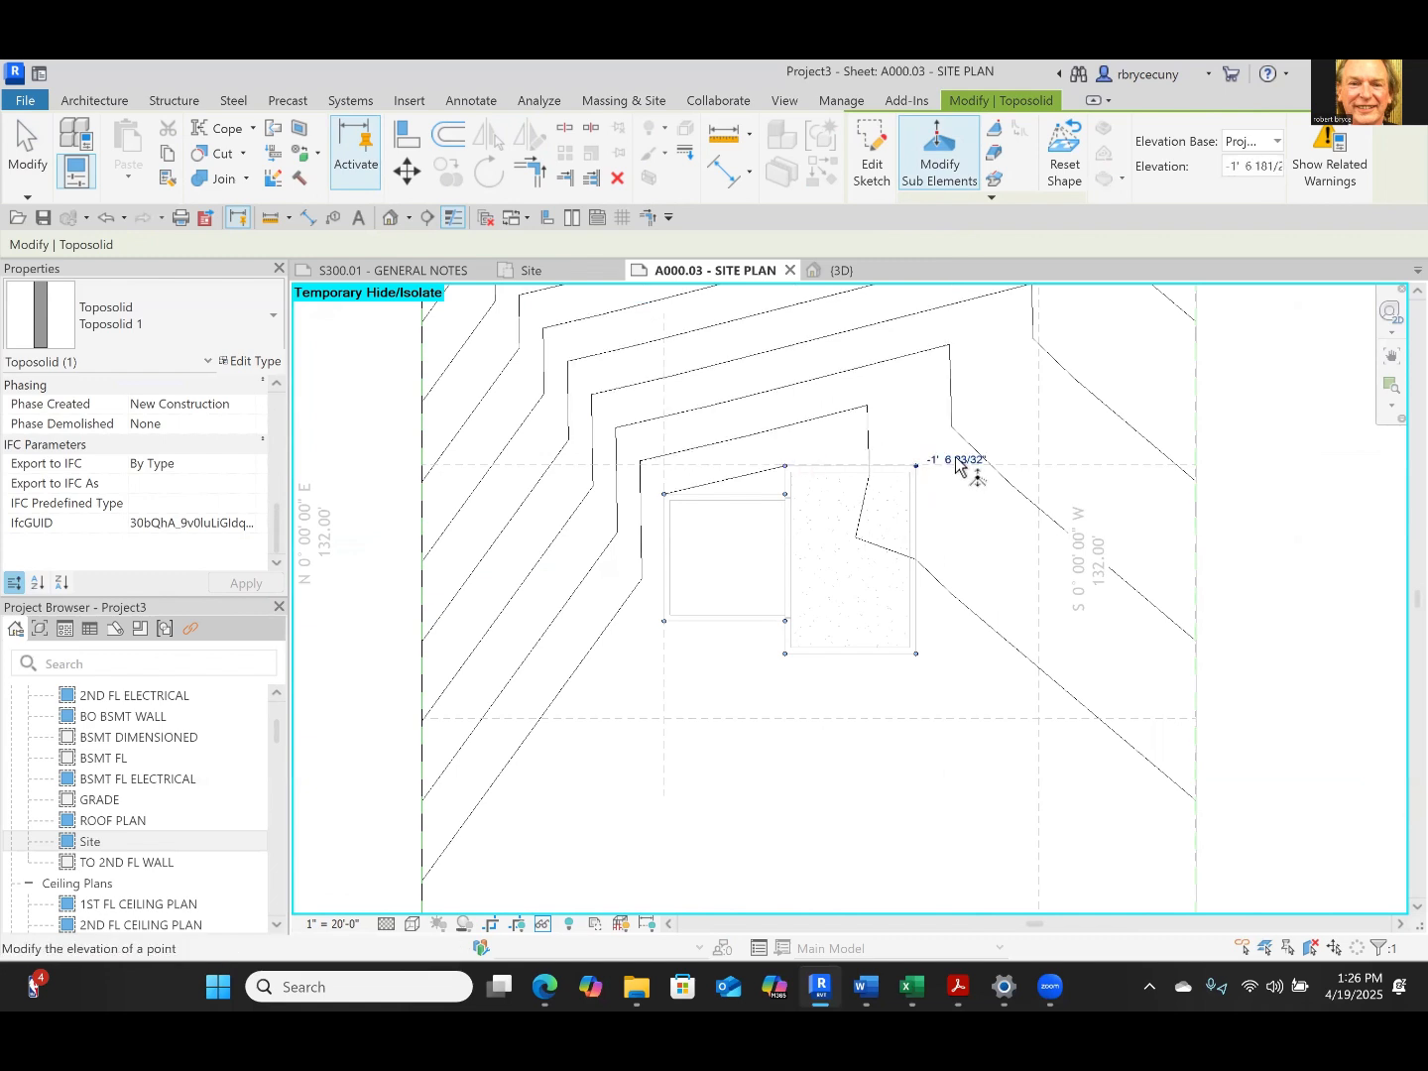
{"action": "left_click", "coordinate": [954, 459]}
{"action": "type", "text": "0"}
{"action": "key", "text": "Return"}
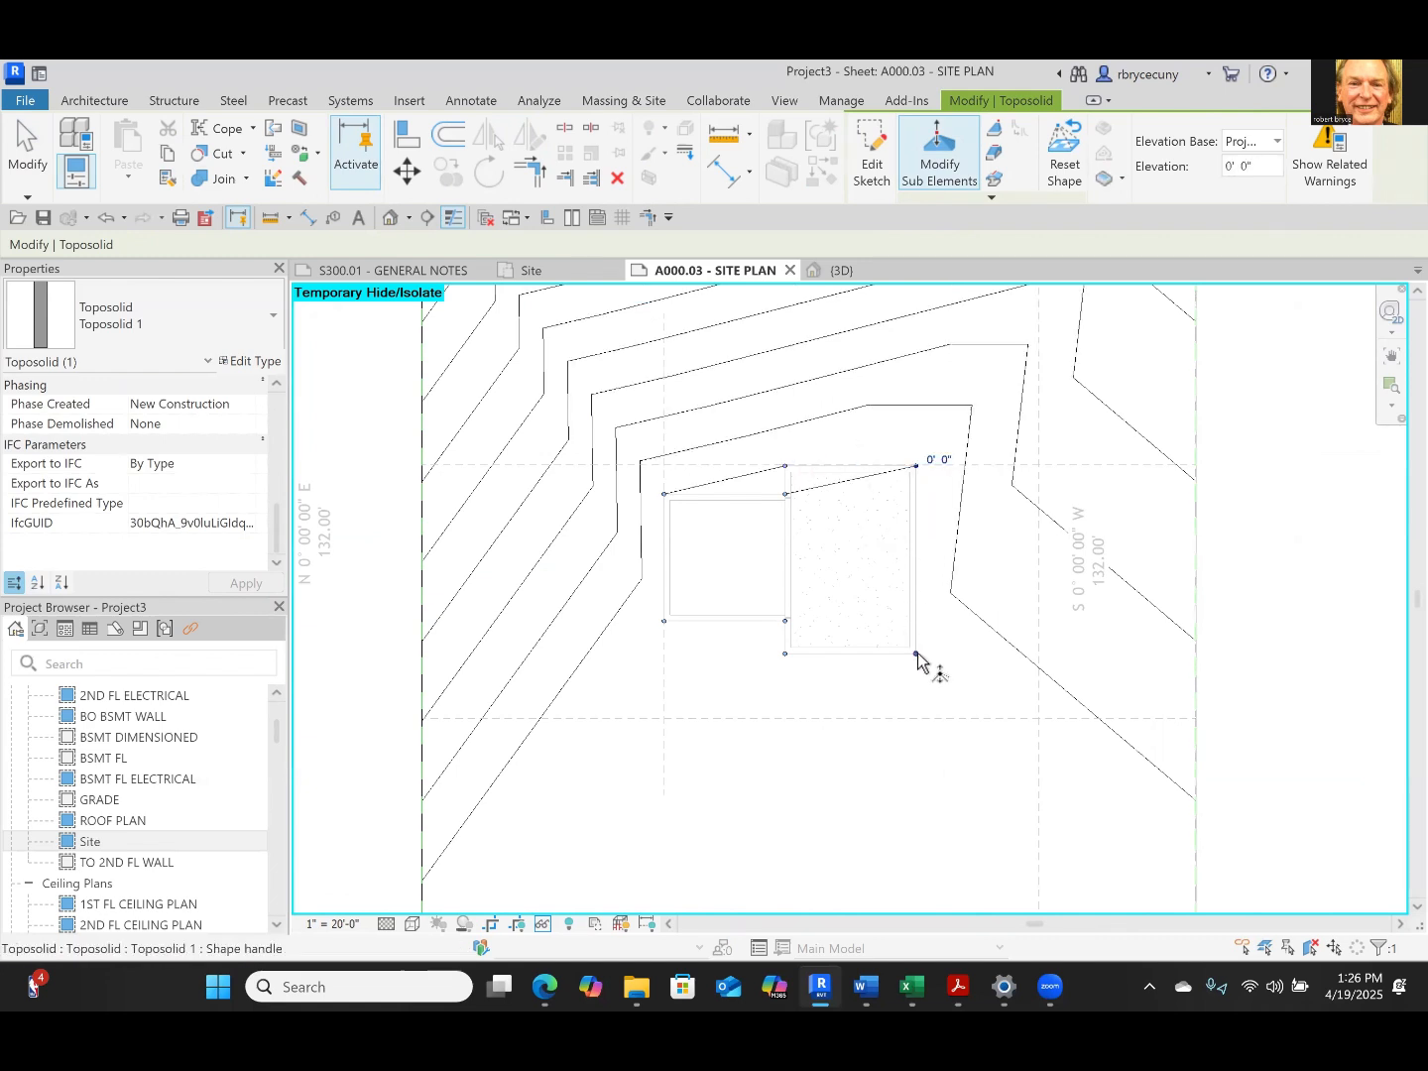
{"action": "left_click", "coordinate": [917, 653]}
{"action": "left_click", "coordinate": [942, 648]}
{"action": "type", "text": "0"}
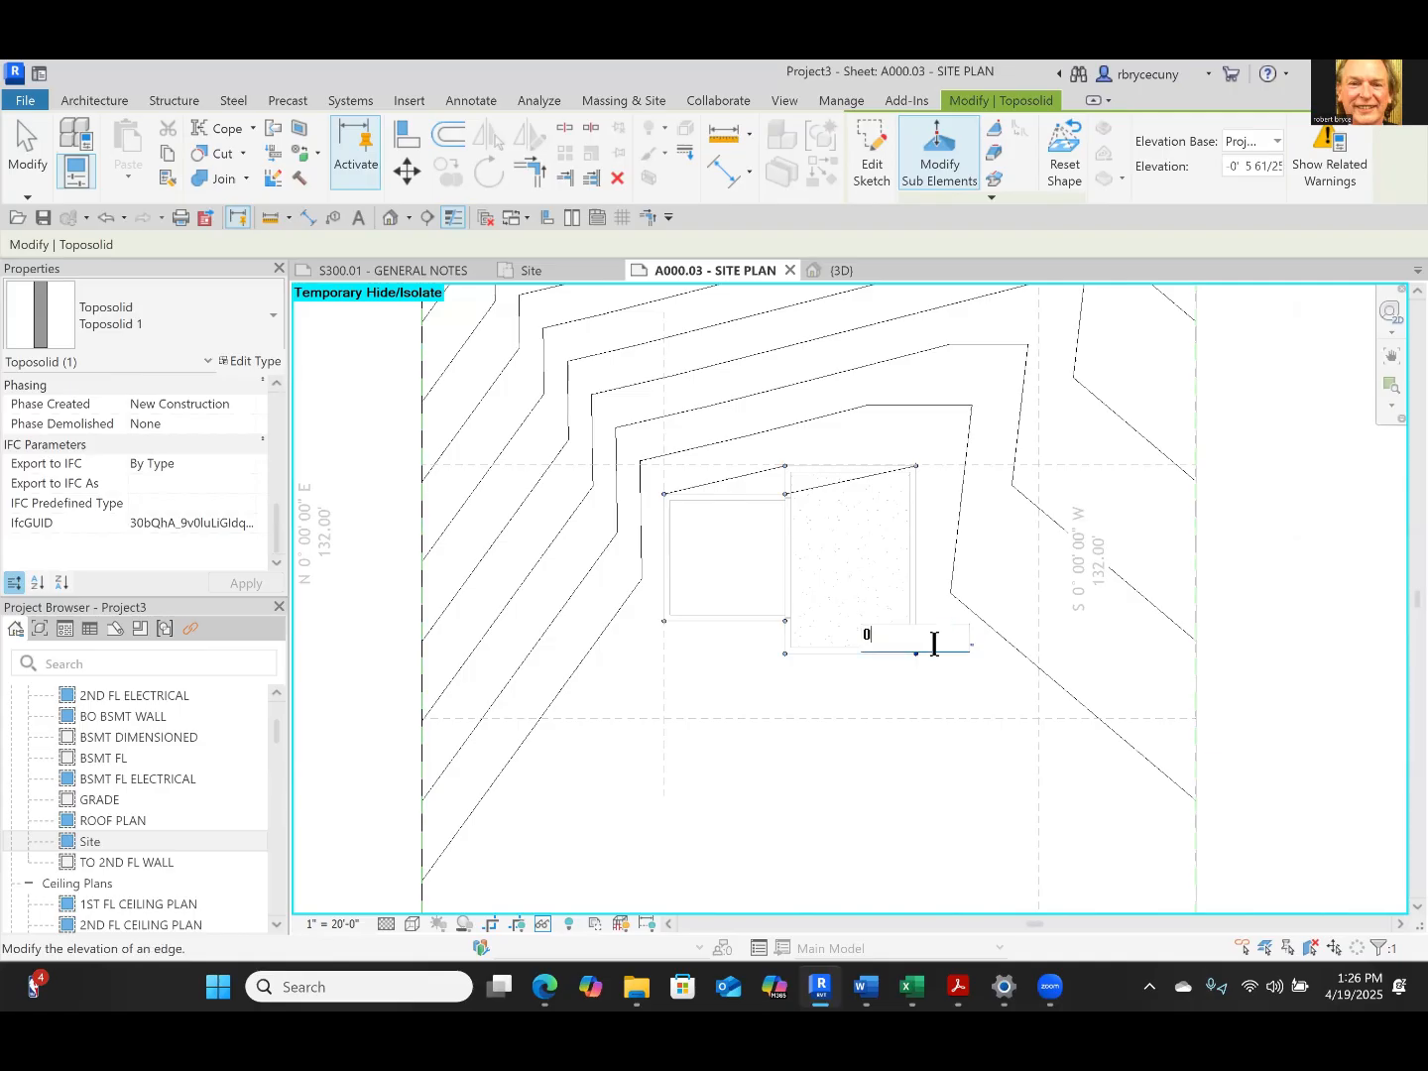
{"action": "key", "text": "Return"}
Set the toposolid points at the house's southwest corner and where the garage's south wall meets the house to elevation 0
{"action": "left_click", "coordinate": [787, 654]}
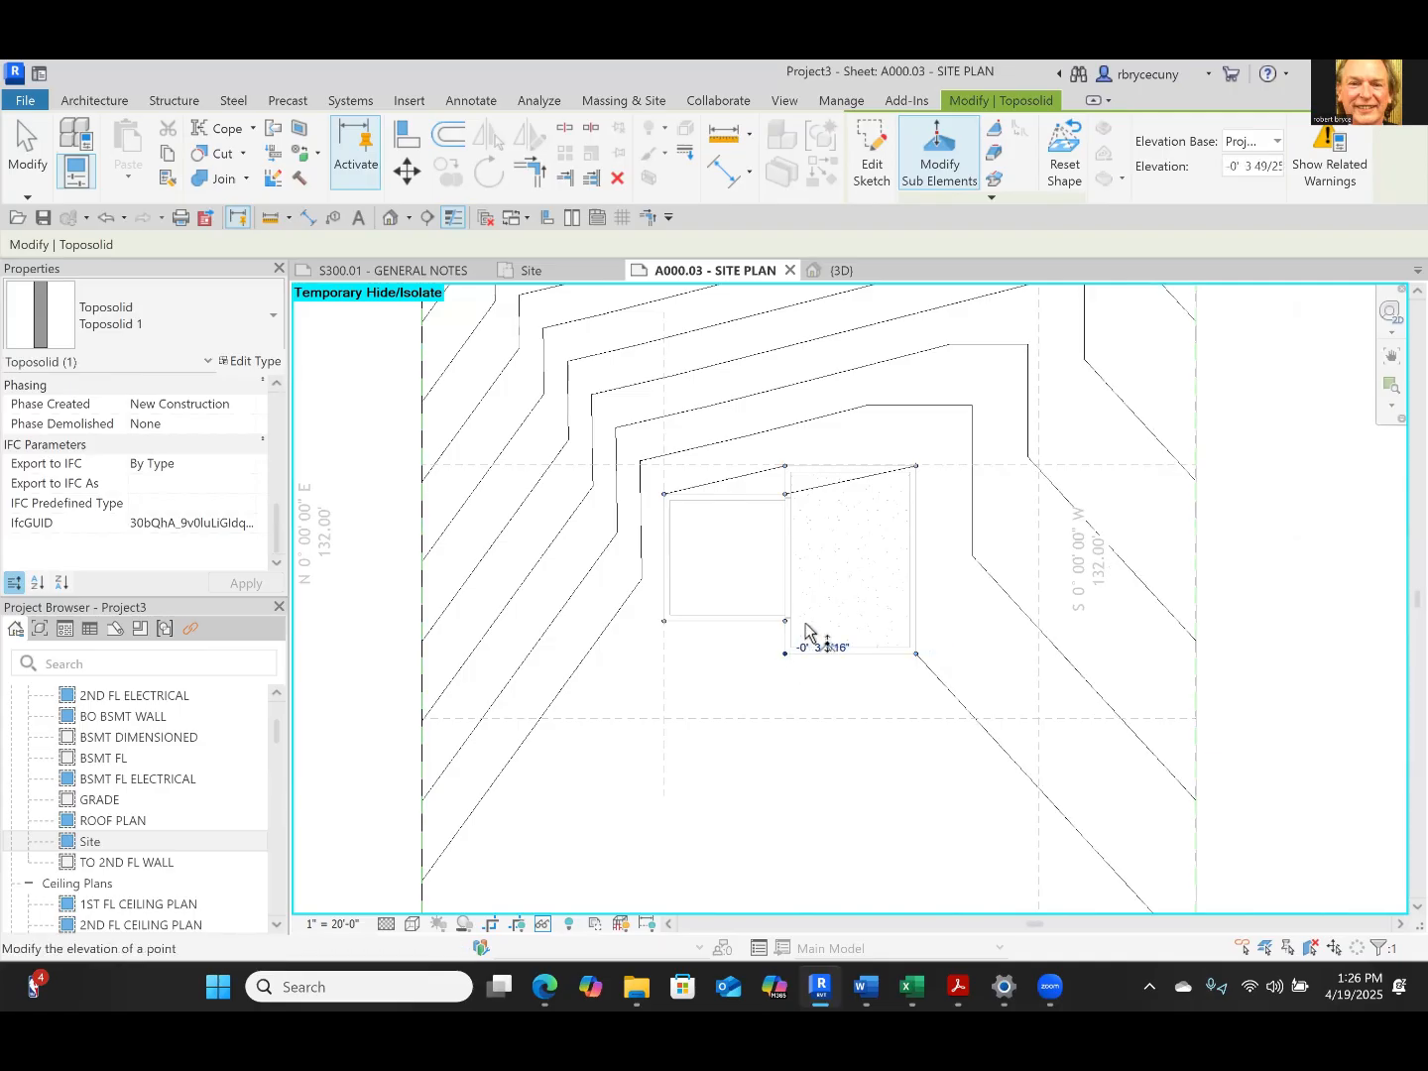
{"action": "left_click", "coordinate": [822, 645]}
{"action": "type", "text": "0"}
{"action": "key", "text": "Return"}
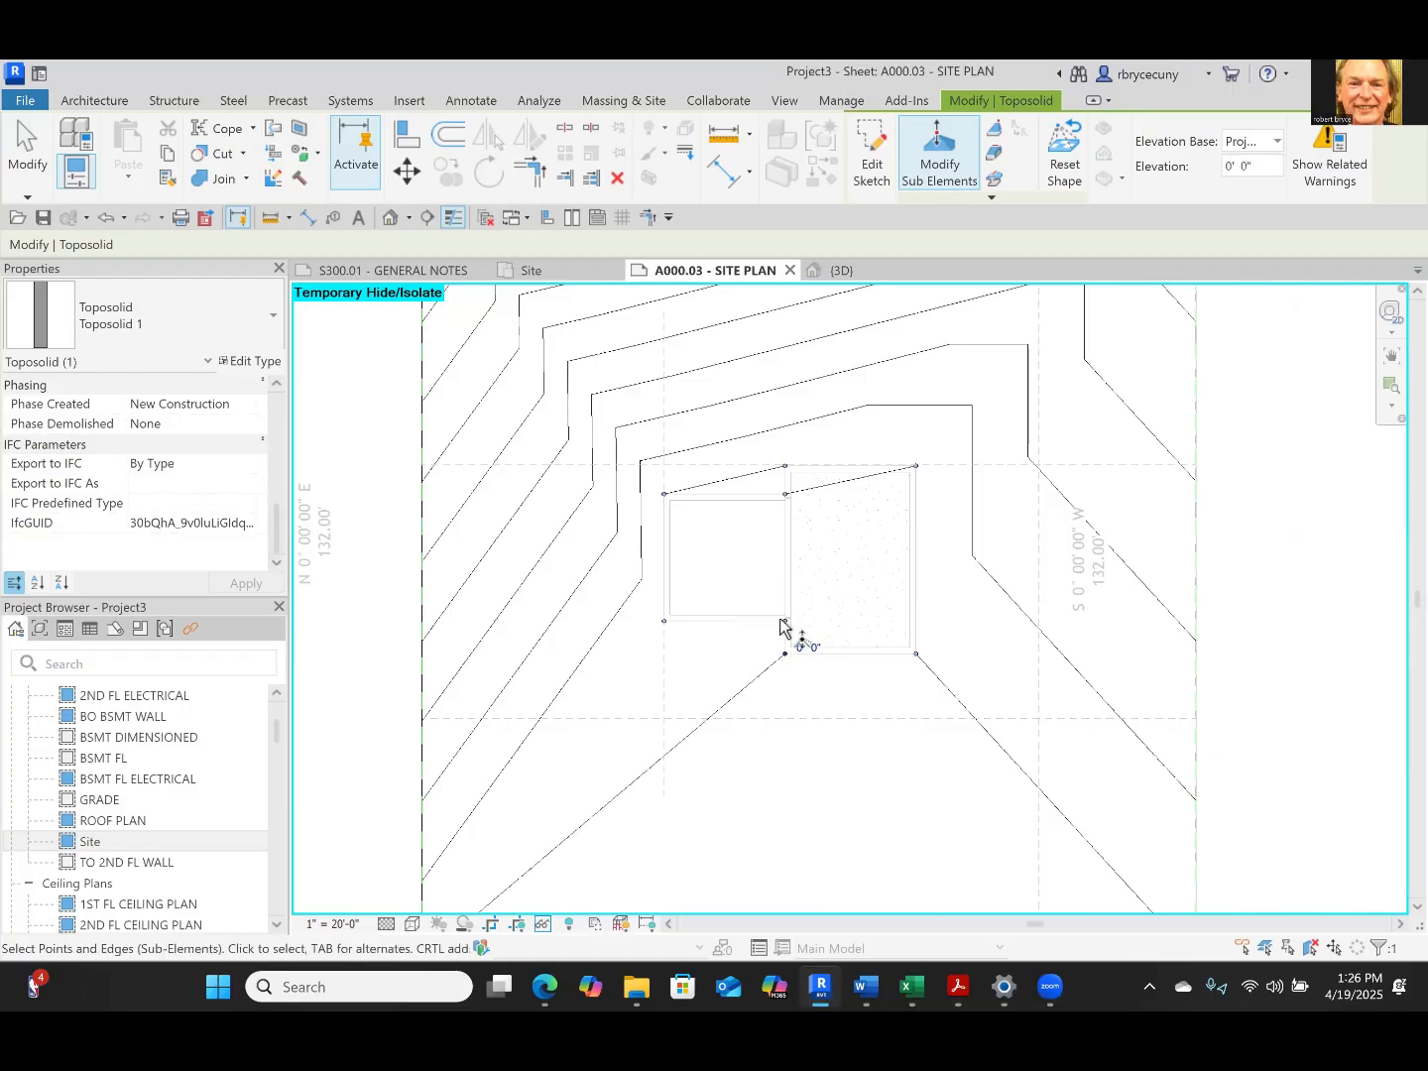
{"action": "left_click", "coordinate": [787, 620]}
{"action": "left_click", "coordinate": [823, 615]}
{"action": "type", "text": "0"}
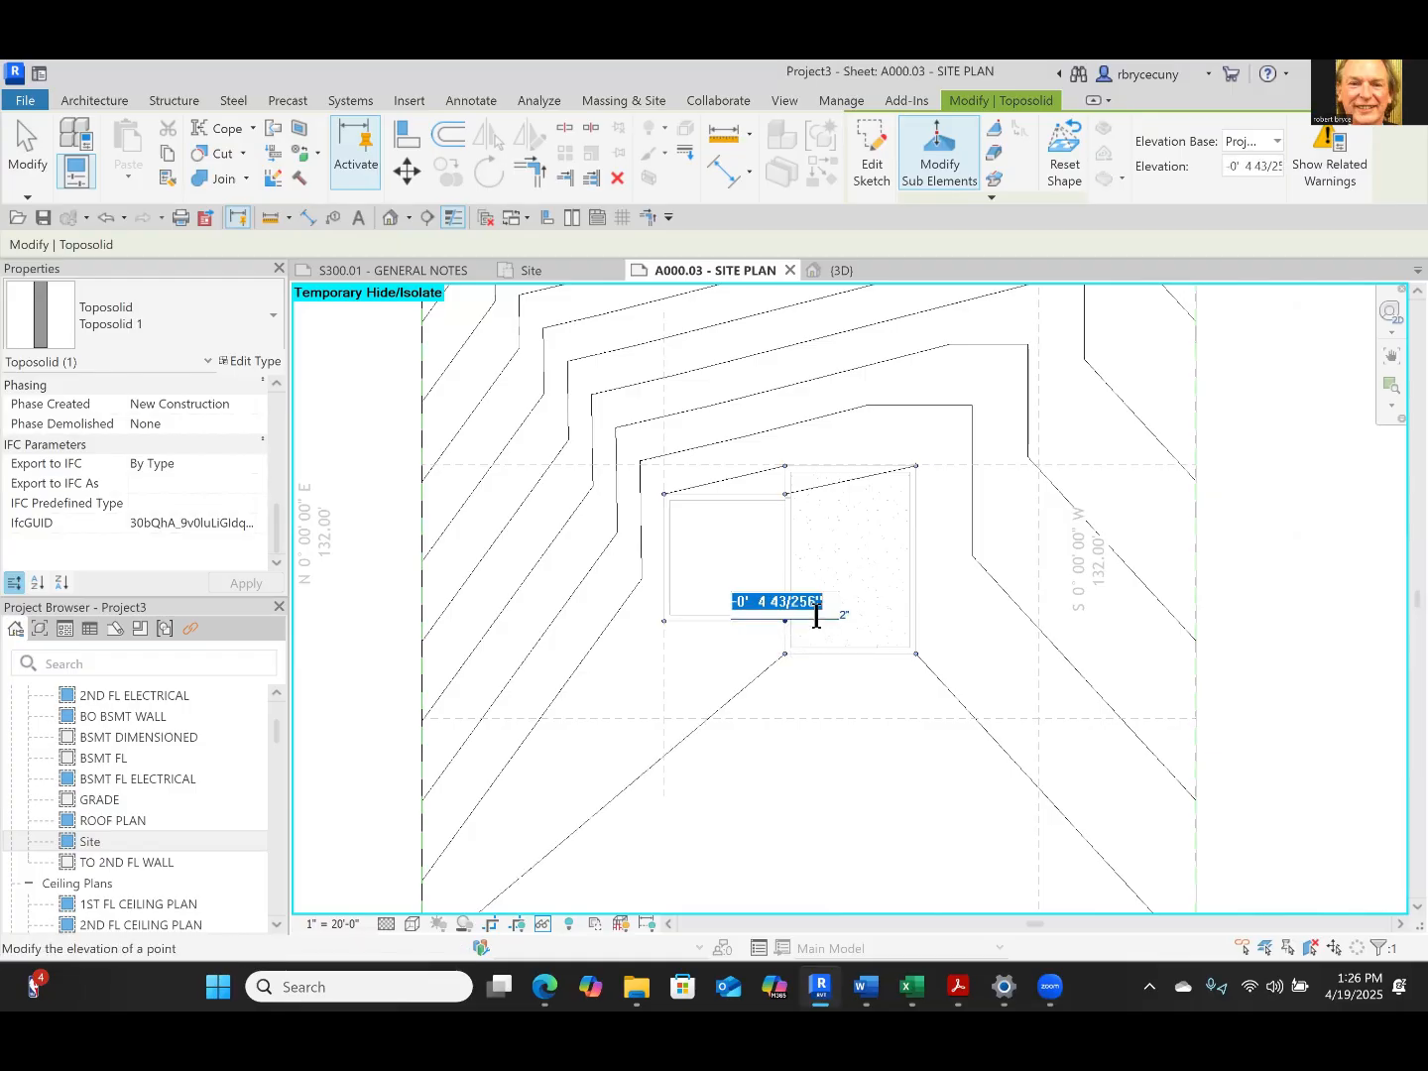
{"action": "key", "text": "Return"}
Set the elevation of the toposolid point at the garage's southwest corner to 0
{"action": "left_click", "coordinate": [665, 621]}
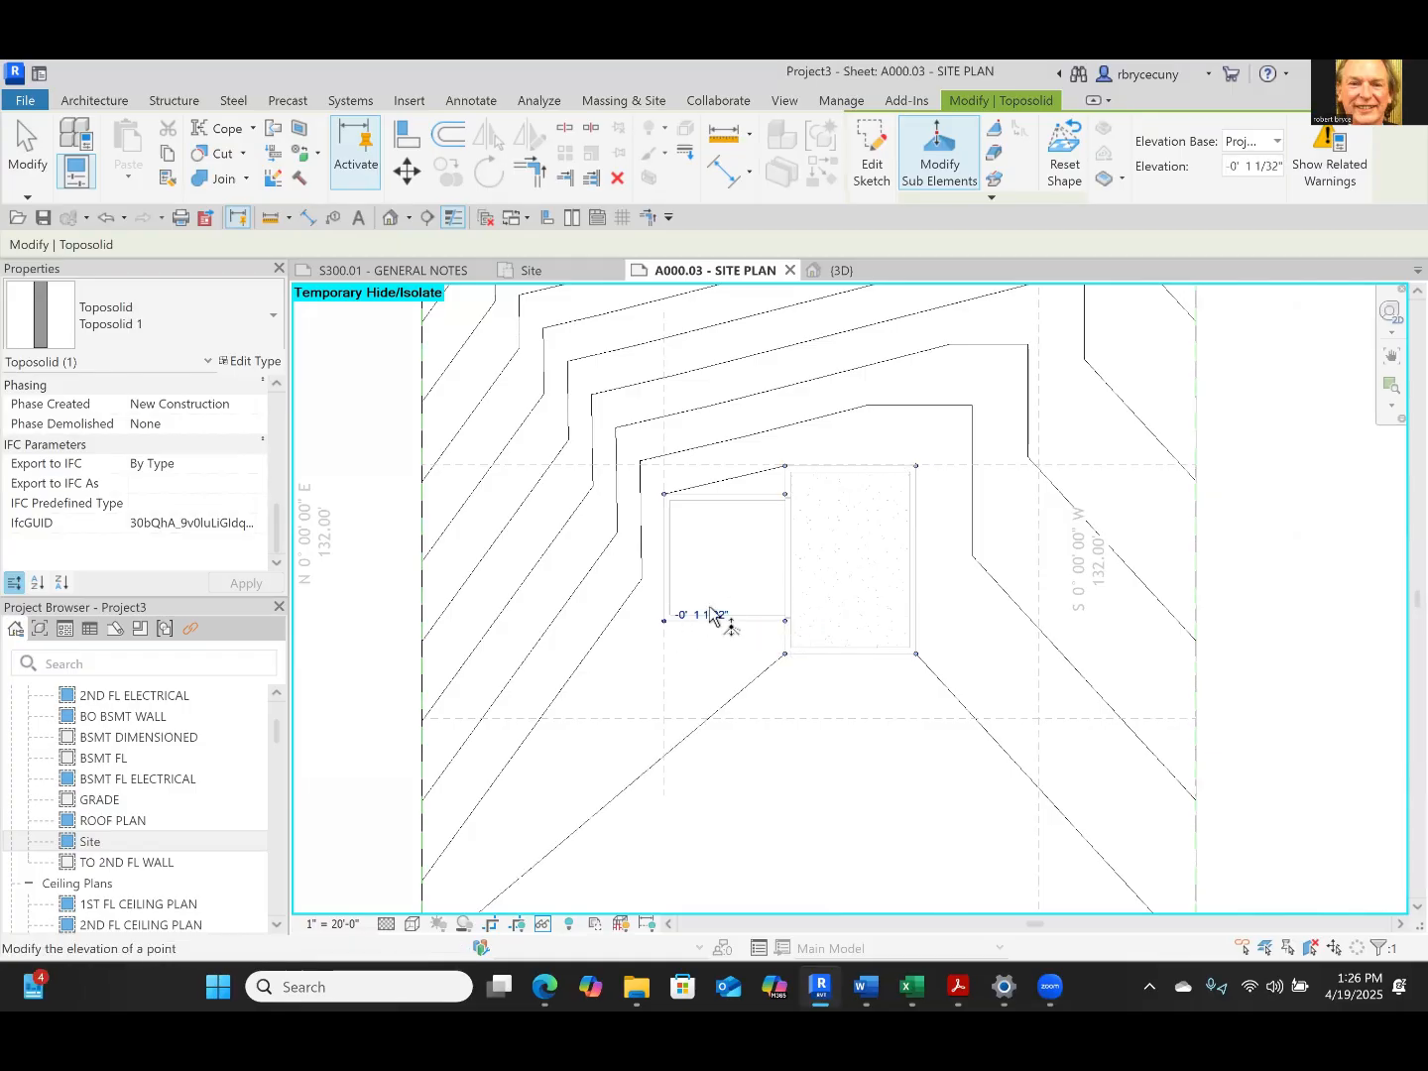
{"action": "left_click", "coordinate": [712, 617]}
{"action": "type", "text": "0"}
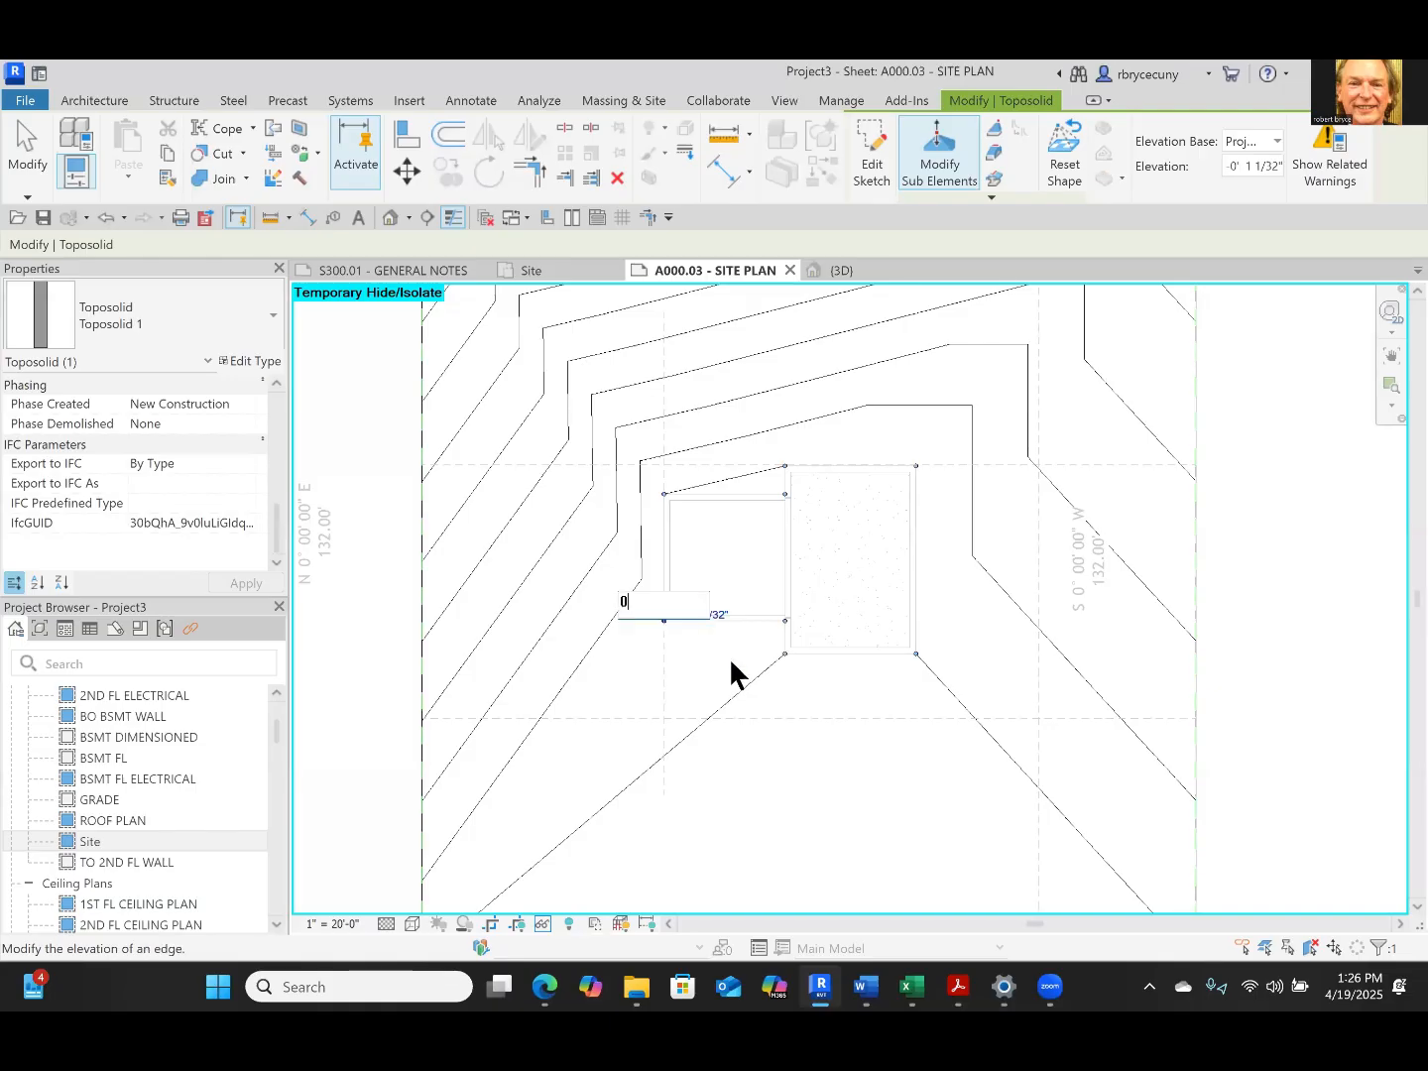
Open the 3D view and examine the toposolid's slope around the house and garage from several sides
{"action": "left_click", "coordinate": [843, 272]}
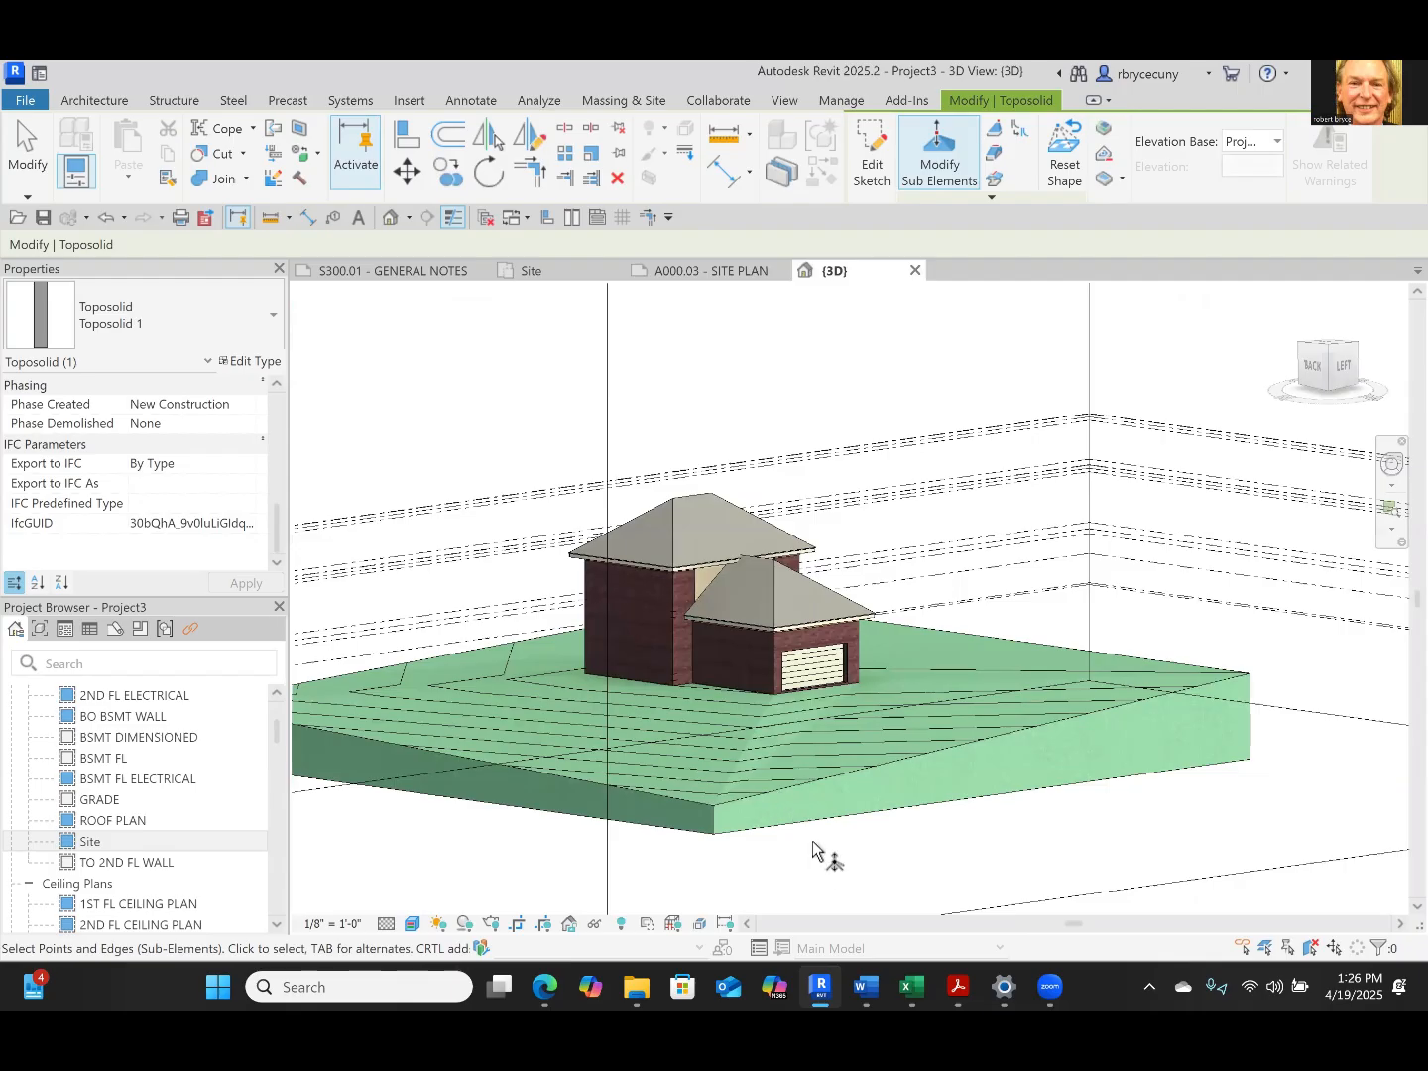
{"action": "middle_click_drag", "start_coordinate": [702, 735], "coordinate": [1034, 721], "text": "shift"}
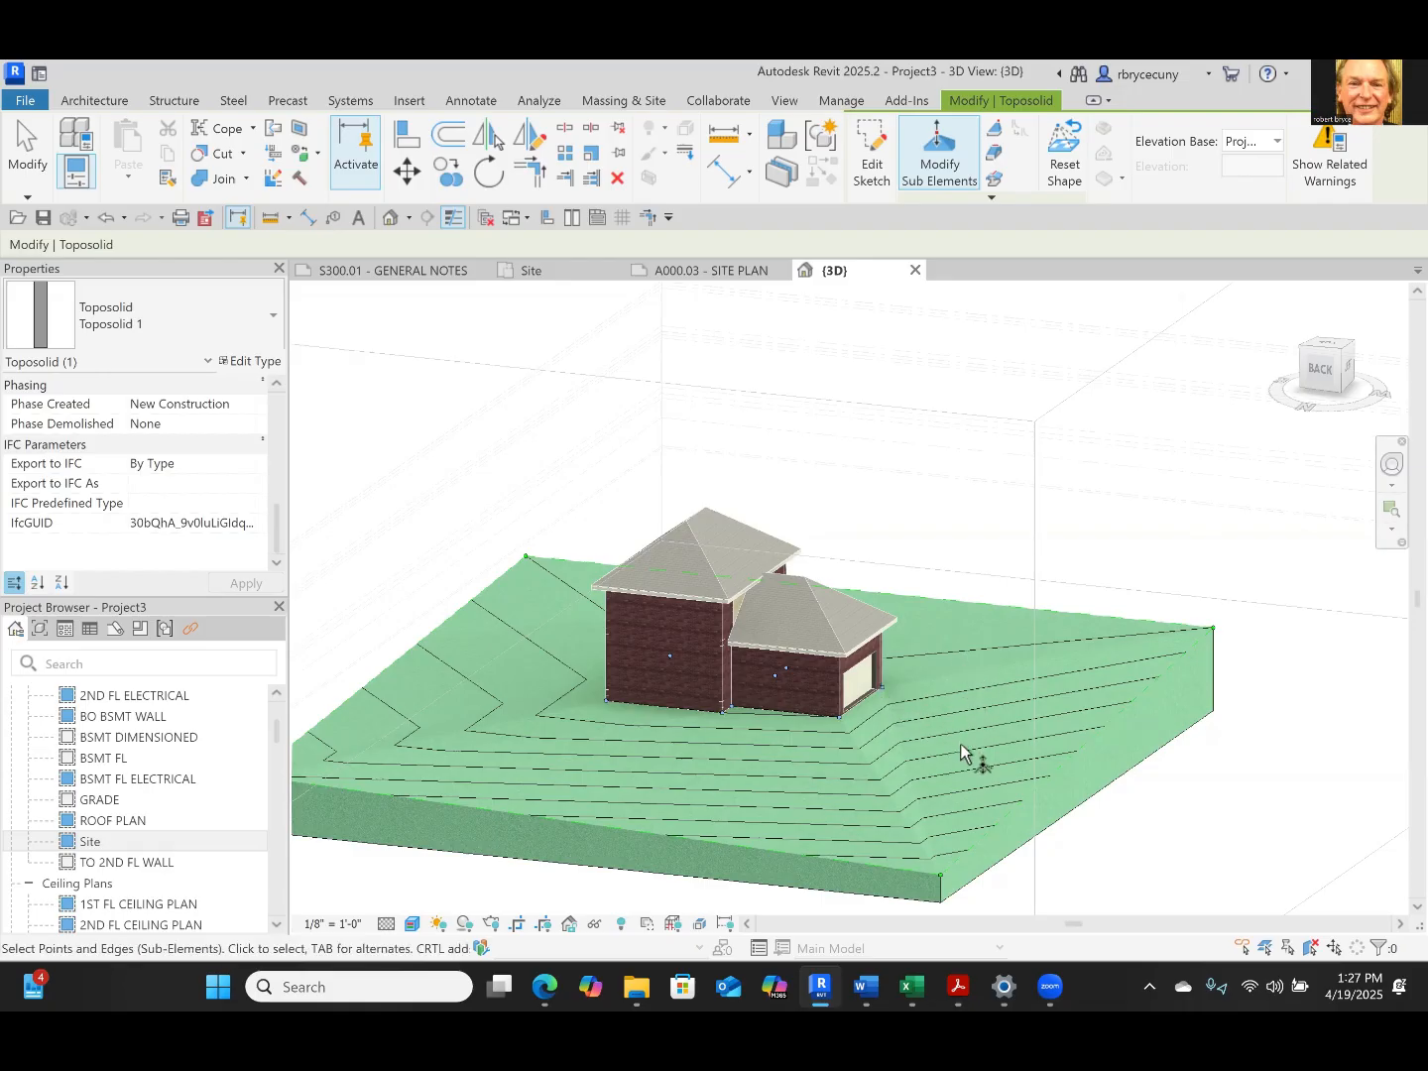
{"action": "middle_click_drag", "start_coordinate": [960, 753], "coordinate": [567, 743], "text": "shift"}
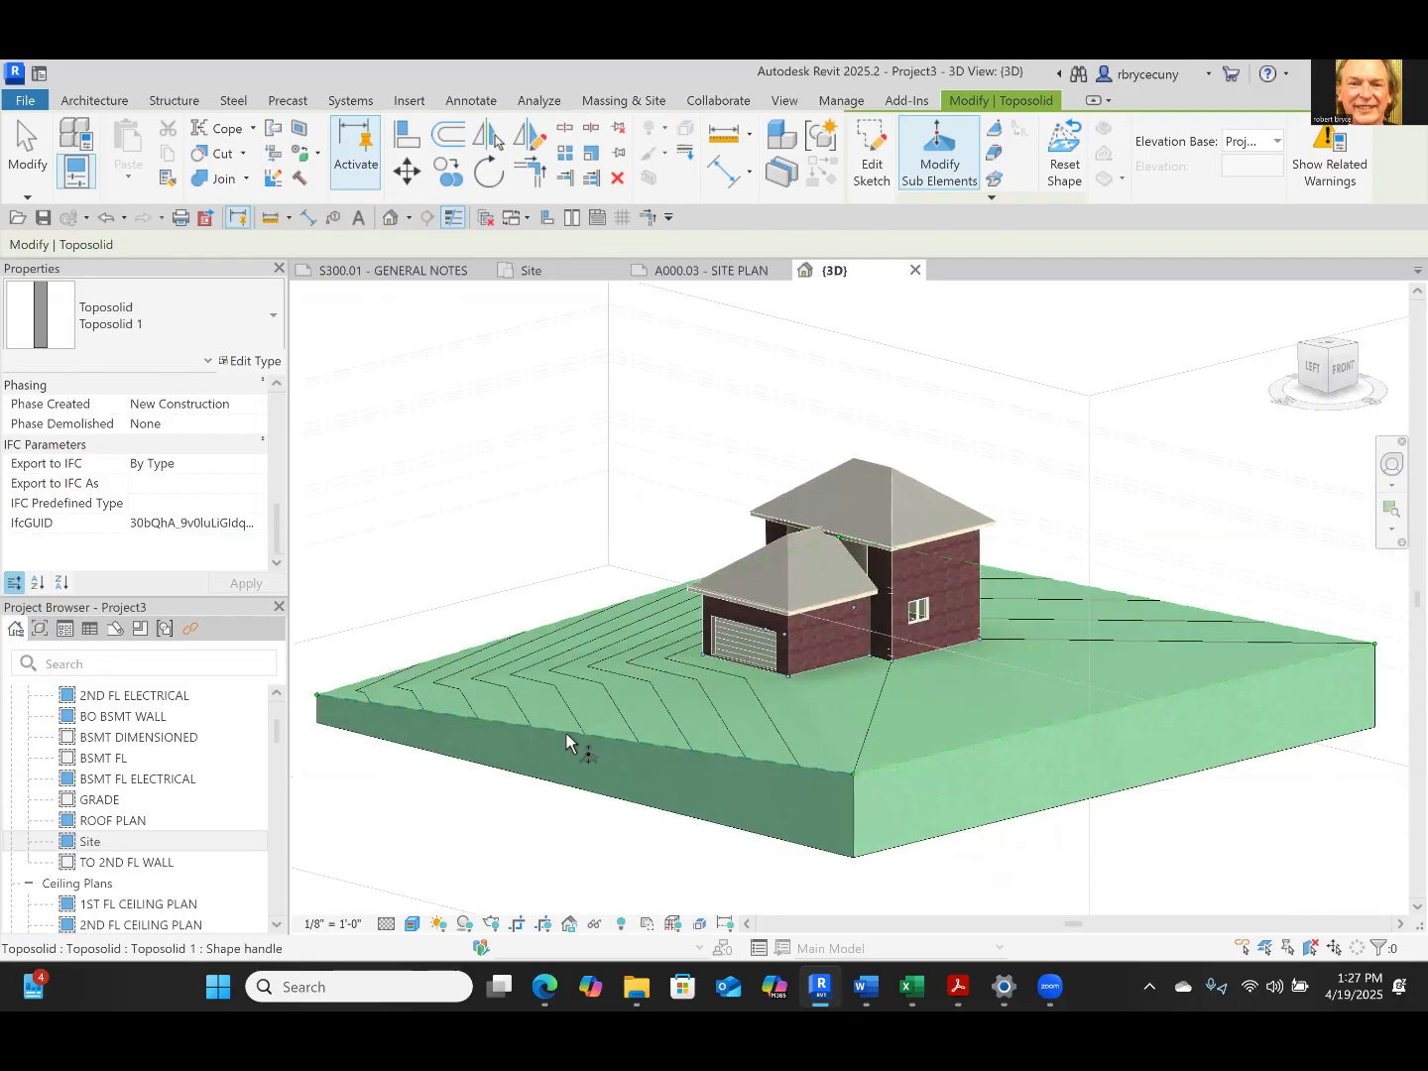
{"action": "middle_click_drag", "start_coordinate": [758, 789], "coordinate": [1206, 789], "text": "shift"}
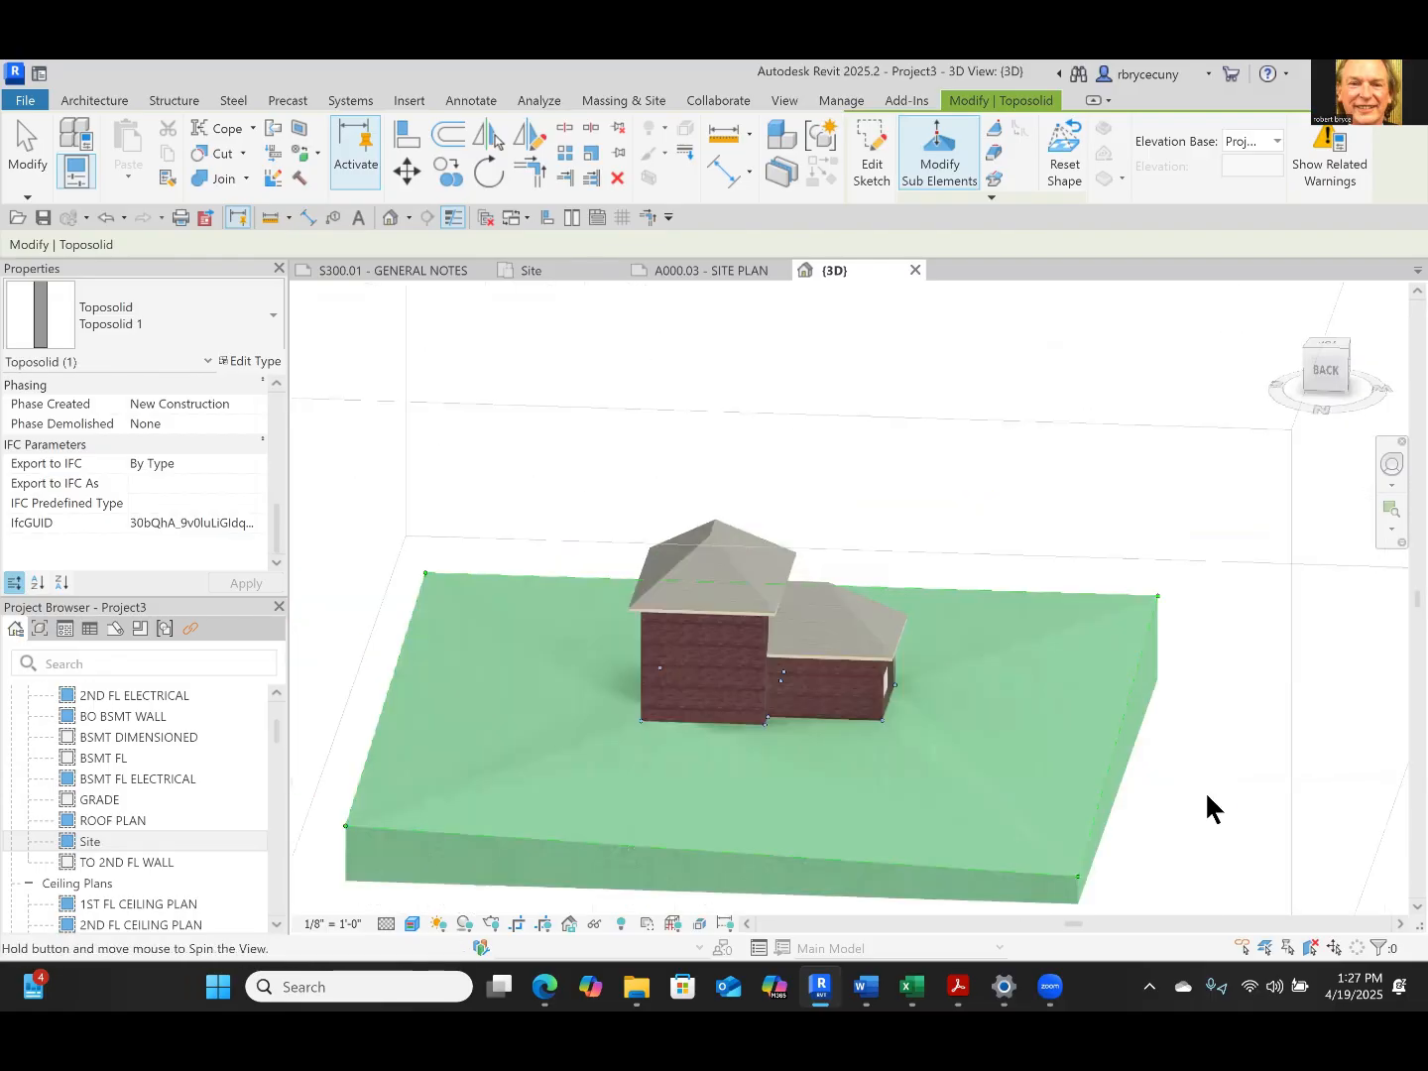
{"action": "middle_click_drag", "start_coordinate": [1041, 783], "coordinate": [926, 682], "text": "shift"}
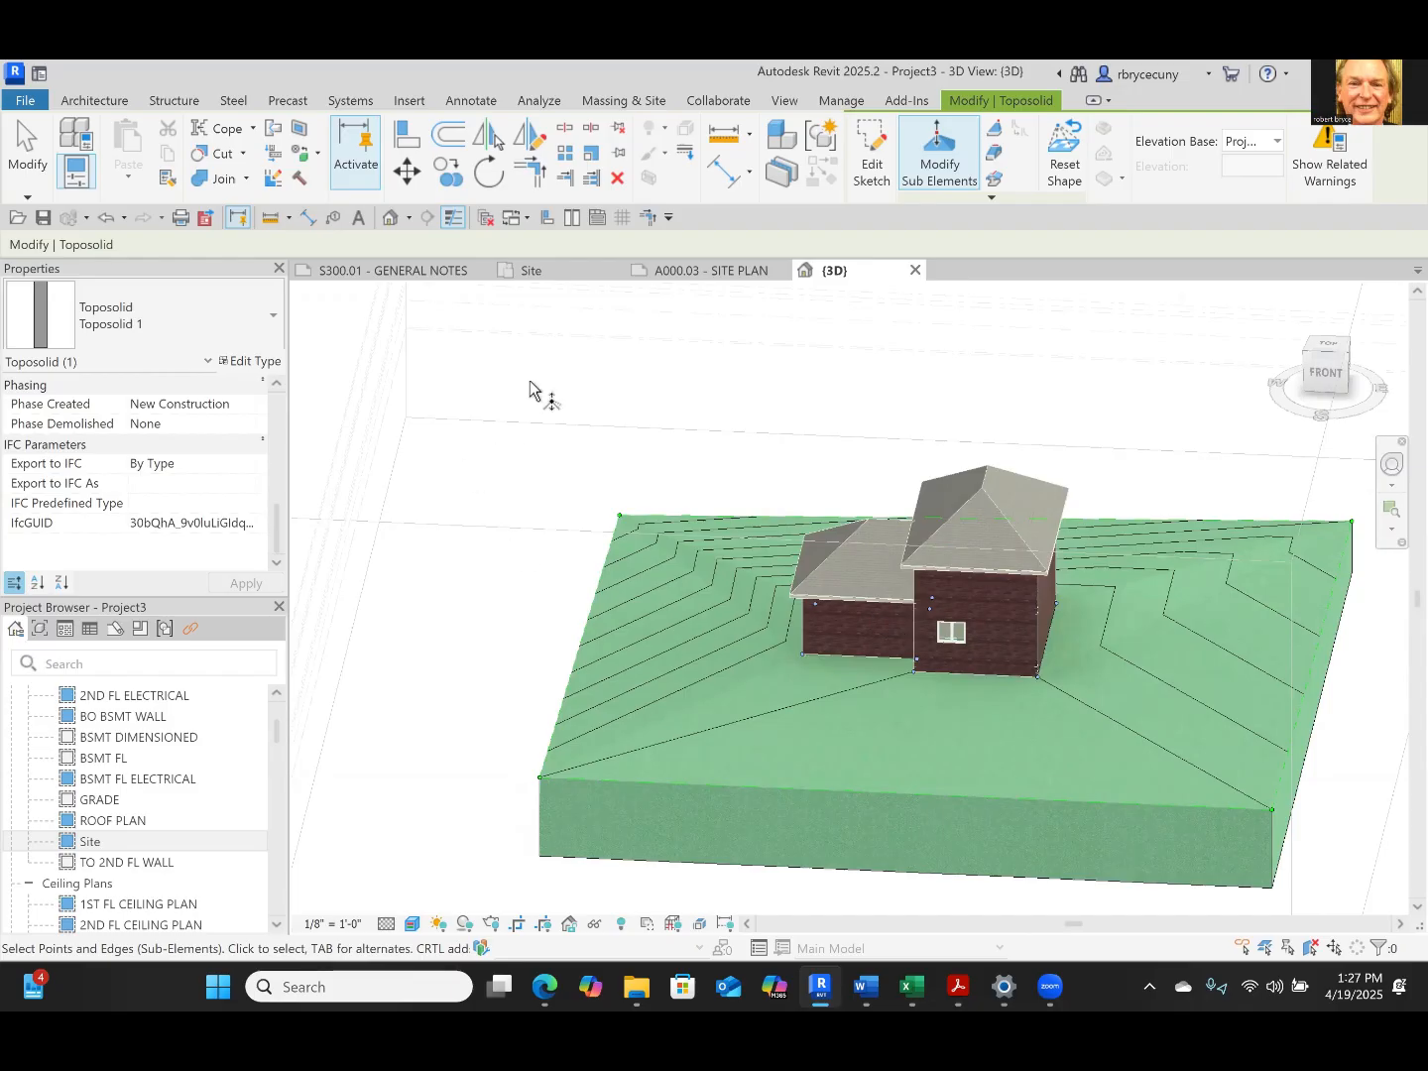
Return to sheet A000.03 - SITE PLAN and finish editing the toposolid's shape points
{"action": "left_click", "coordinate": [705, 265]}
{"action": "scroll", "coordinate": [691, 594], "scroll_direction": "down", "scroll_amount": 5}
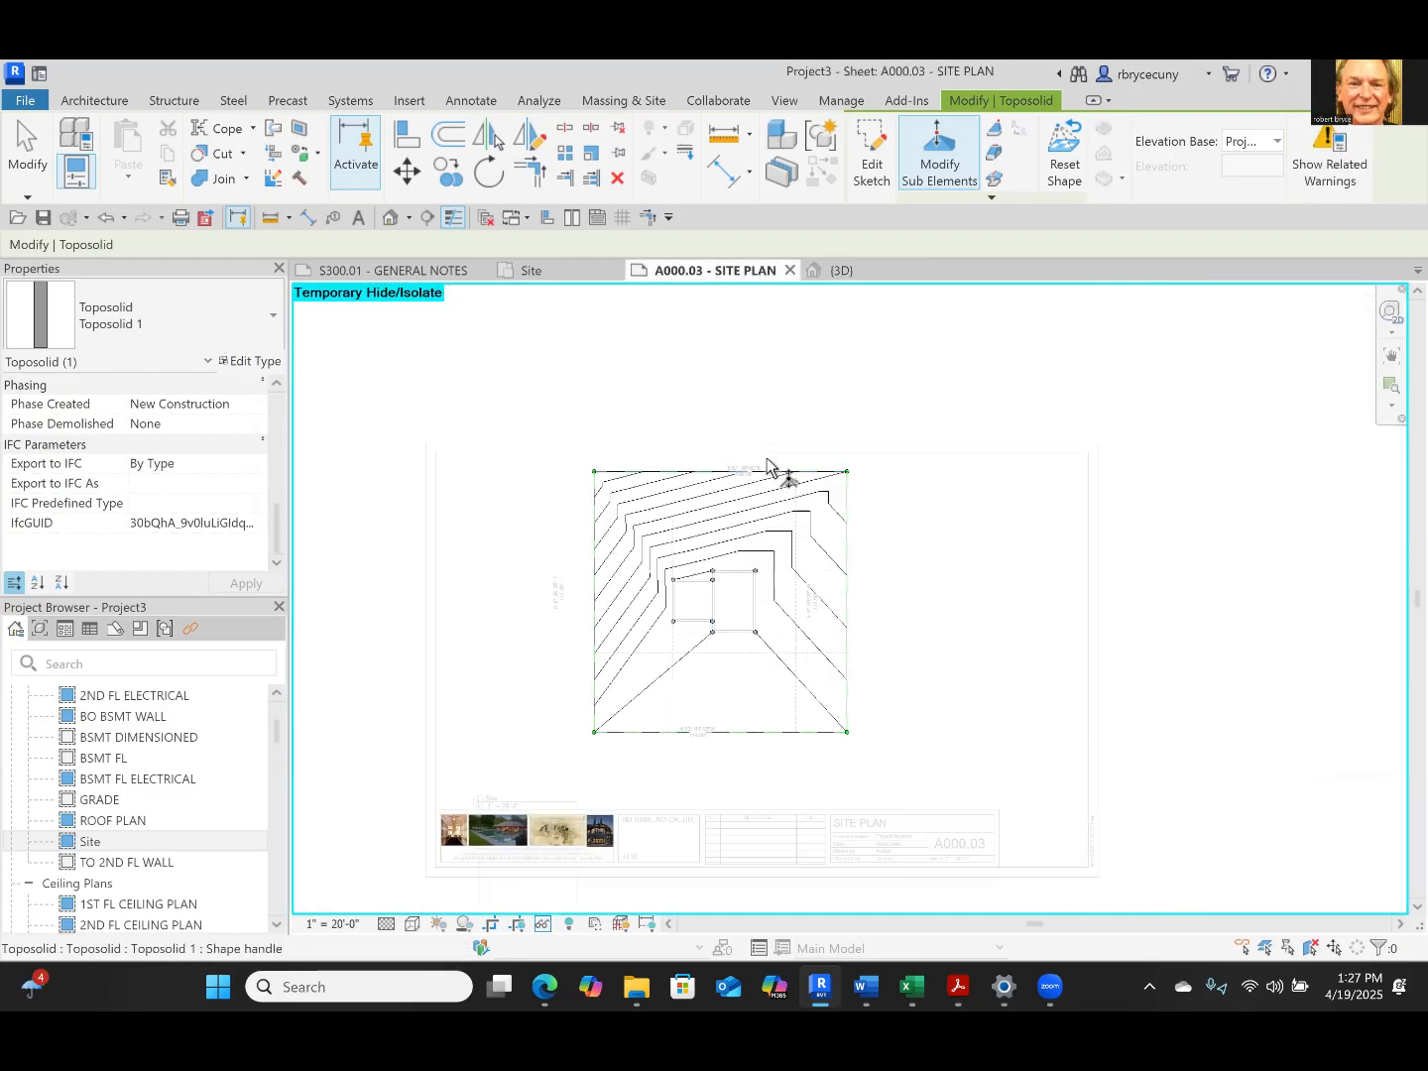
{"action": "scroll", "coordinate": [773, 464], "scroll_direction": "up", "scroll_amount": 4}
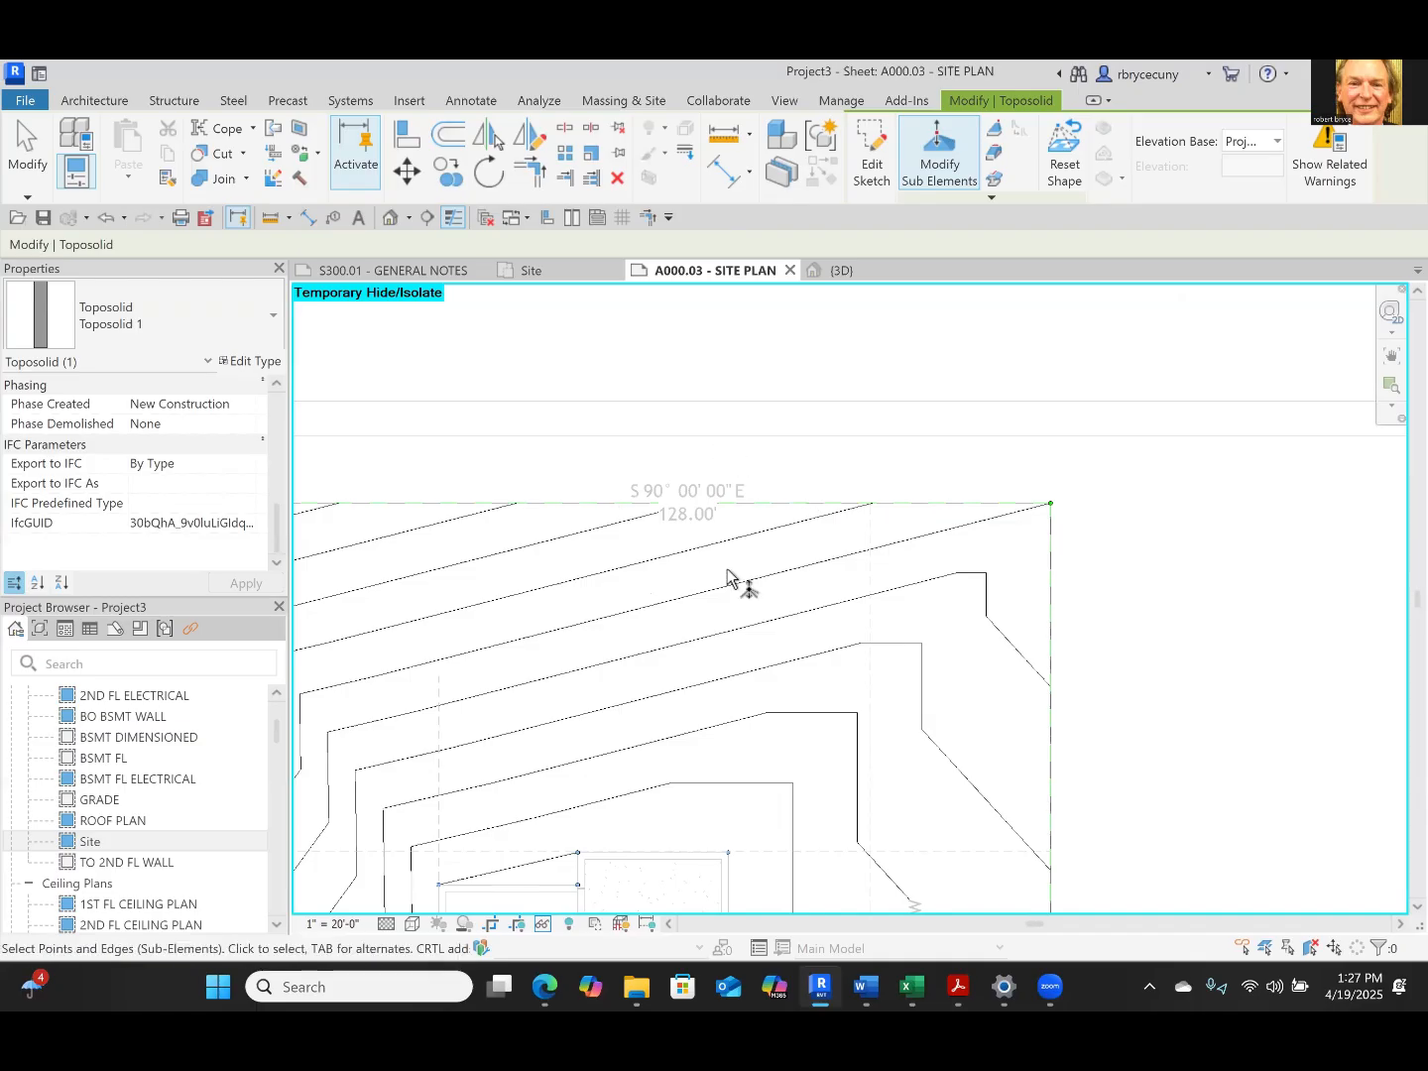
{"action": "scroll", "coordinate": [712, 502], "scroll_direction": "down", "scroll_amount": 4}
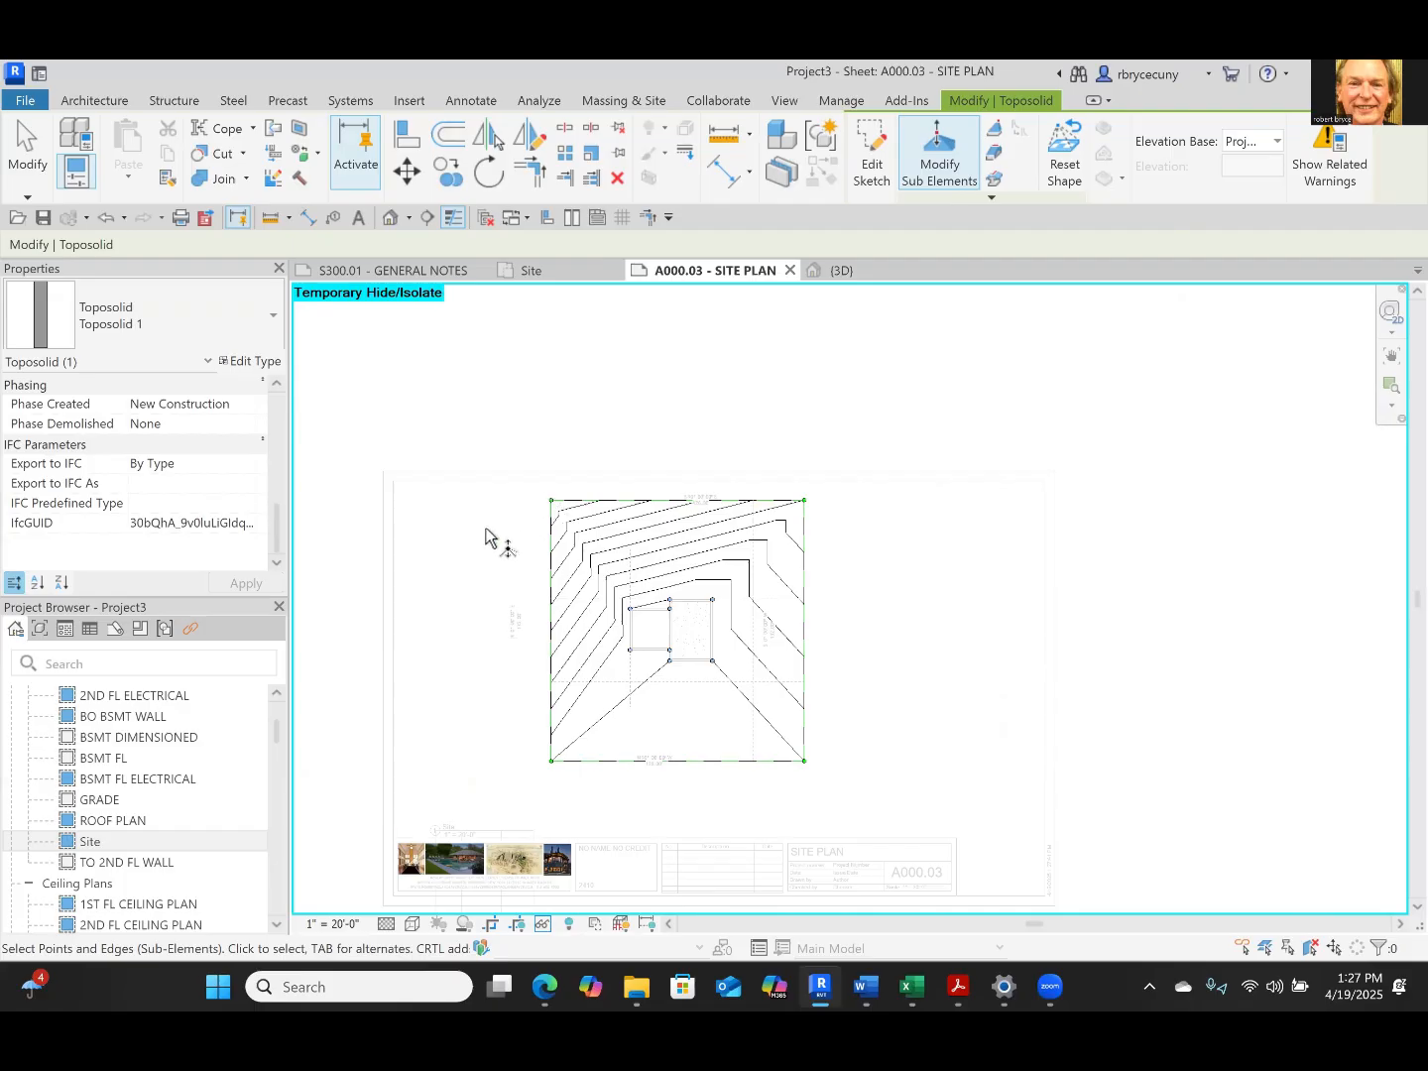
{"action": "scroll", "coordinate": [511, 543], "scroll_direction": "up", "scroll_amount": 2}
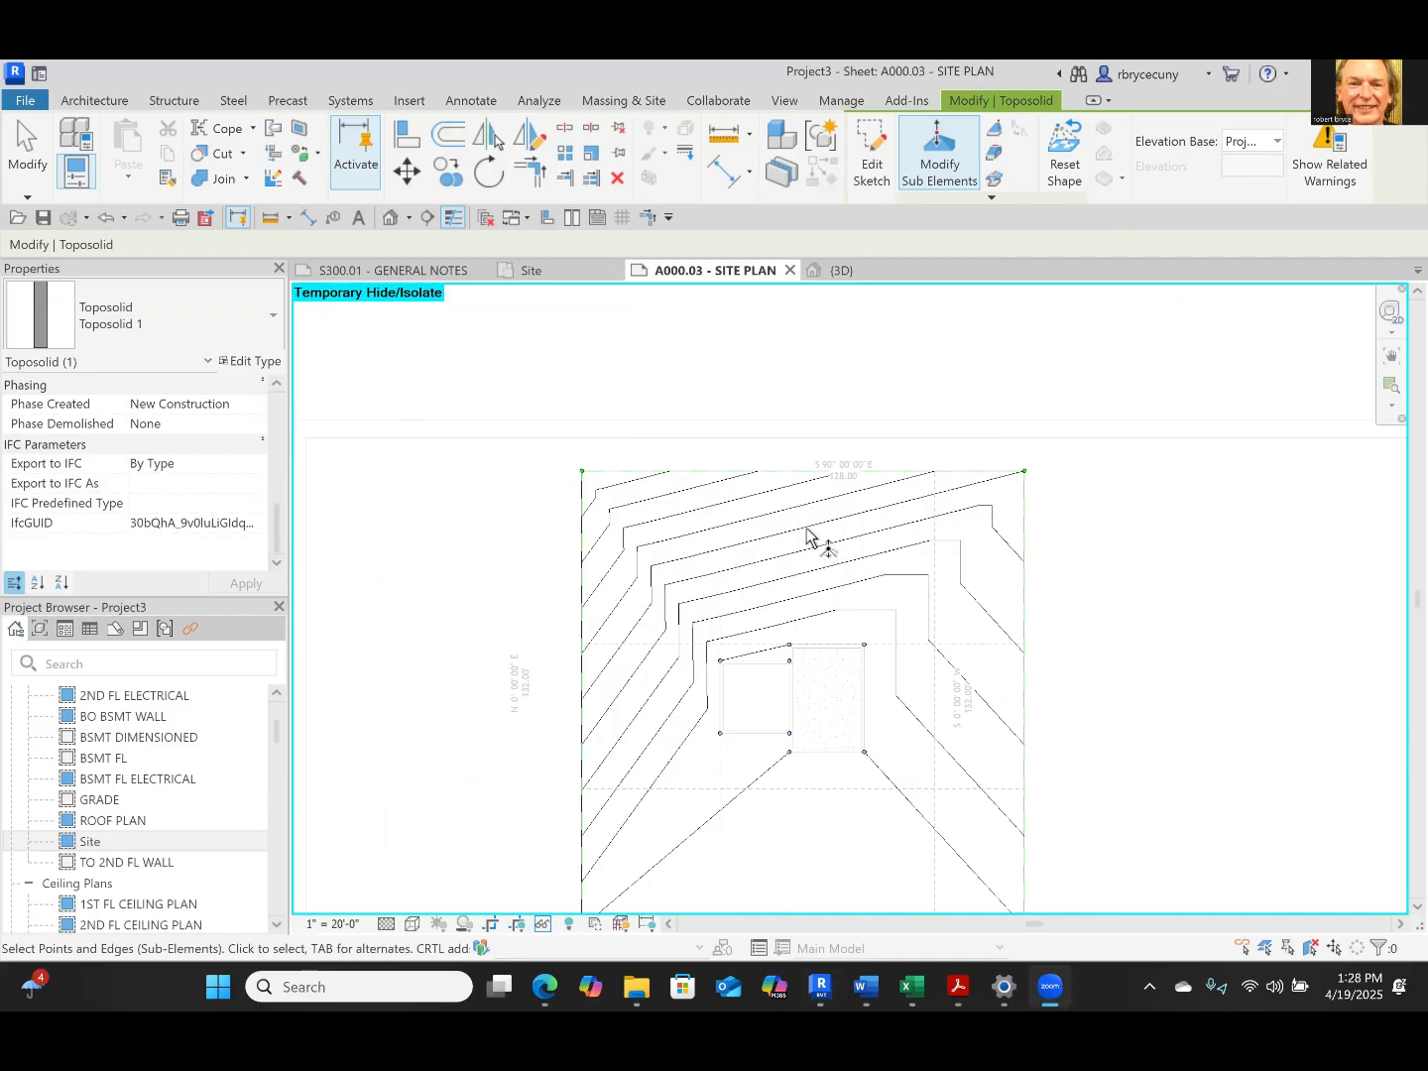
{"action": "key", "text": "Escape"}
{"action": "key", "text": "Escape"}
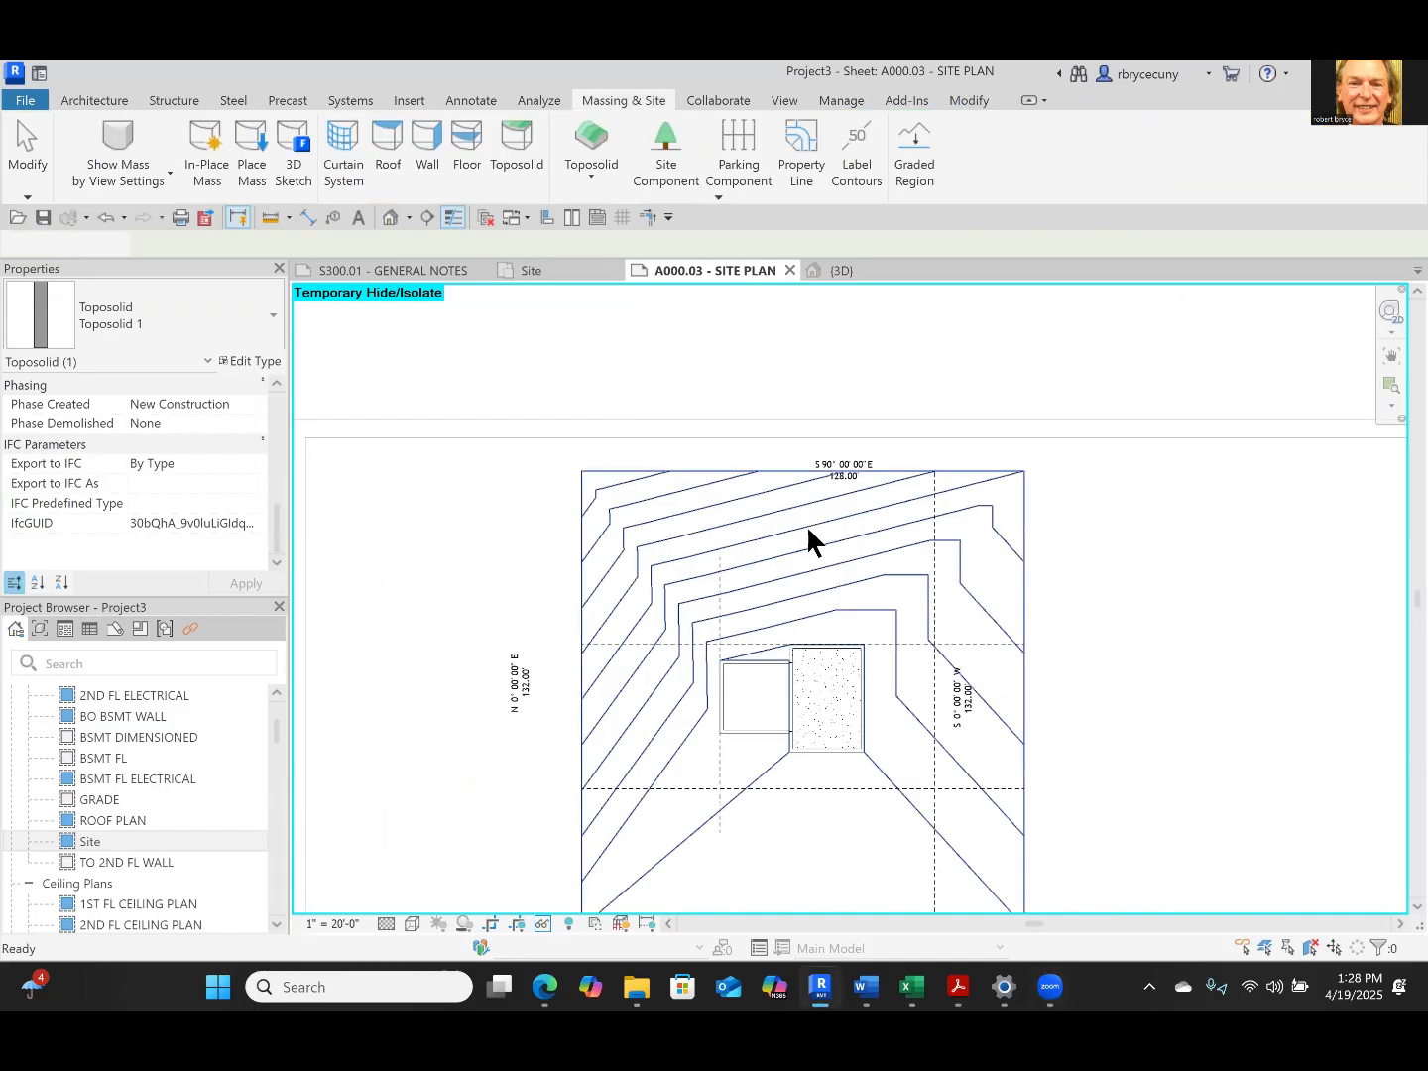
Try to label the contours along a line about 68 ft long from the house's north wall past the north property line
{"action": "left_click", "coordinate": [1018, 578]}
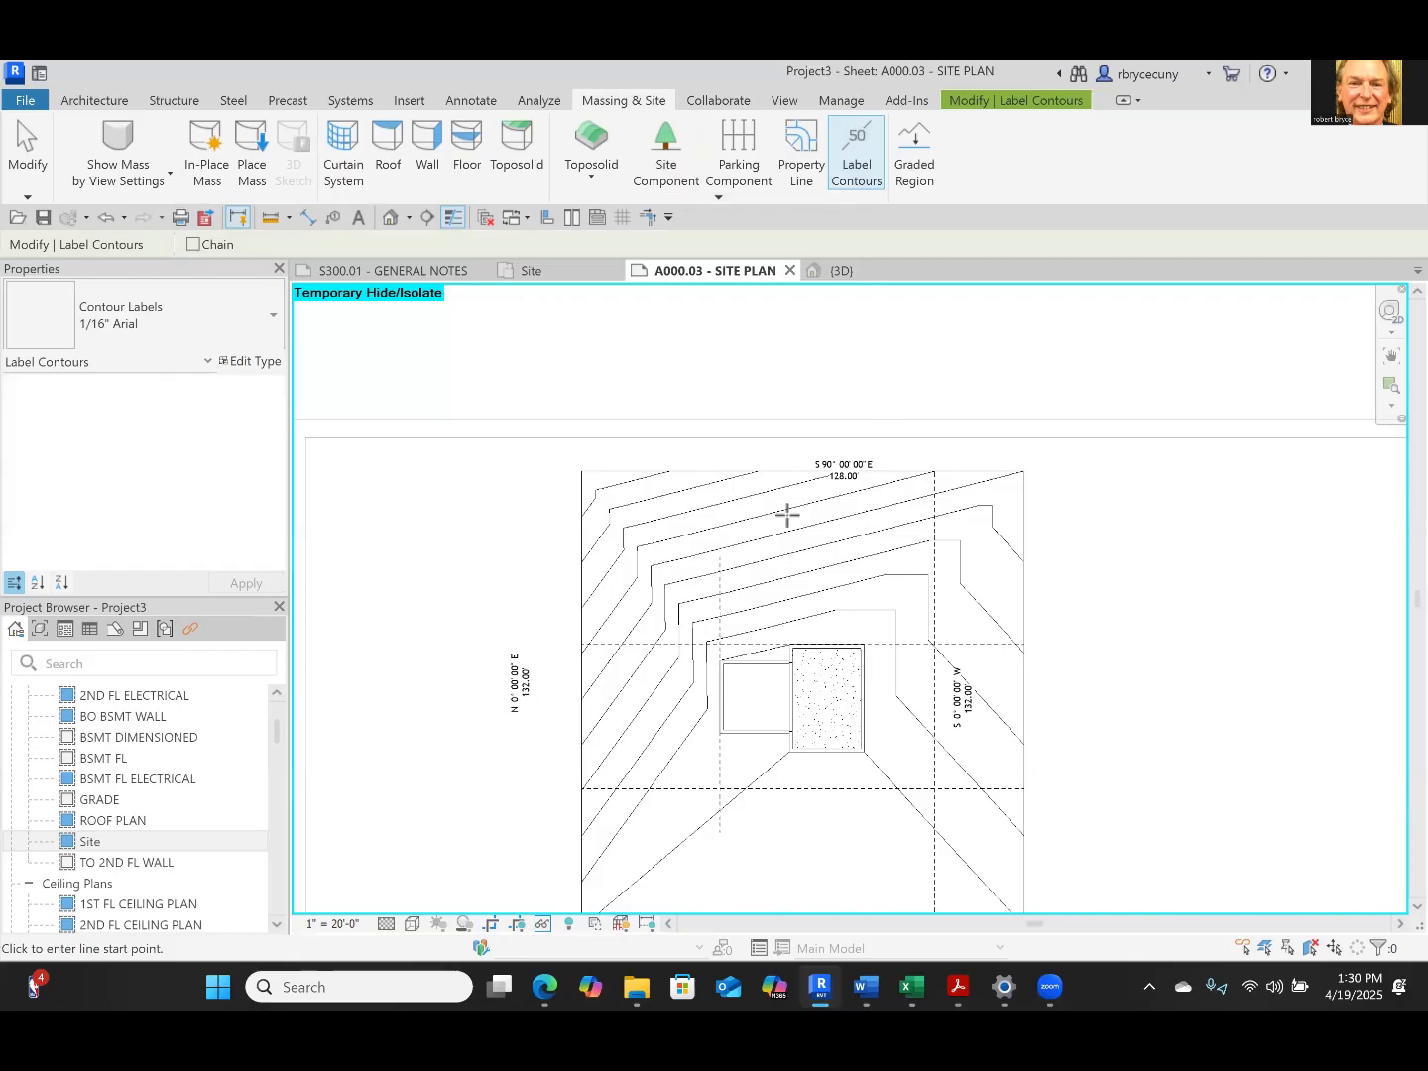
{"action": "scroll", "coordinate": [789, 514], "scroll_direction": "down", "scroll_amount": 1}
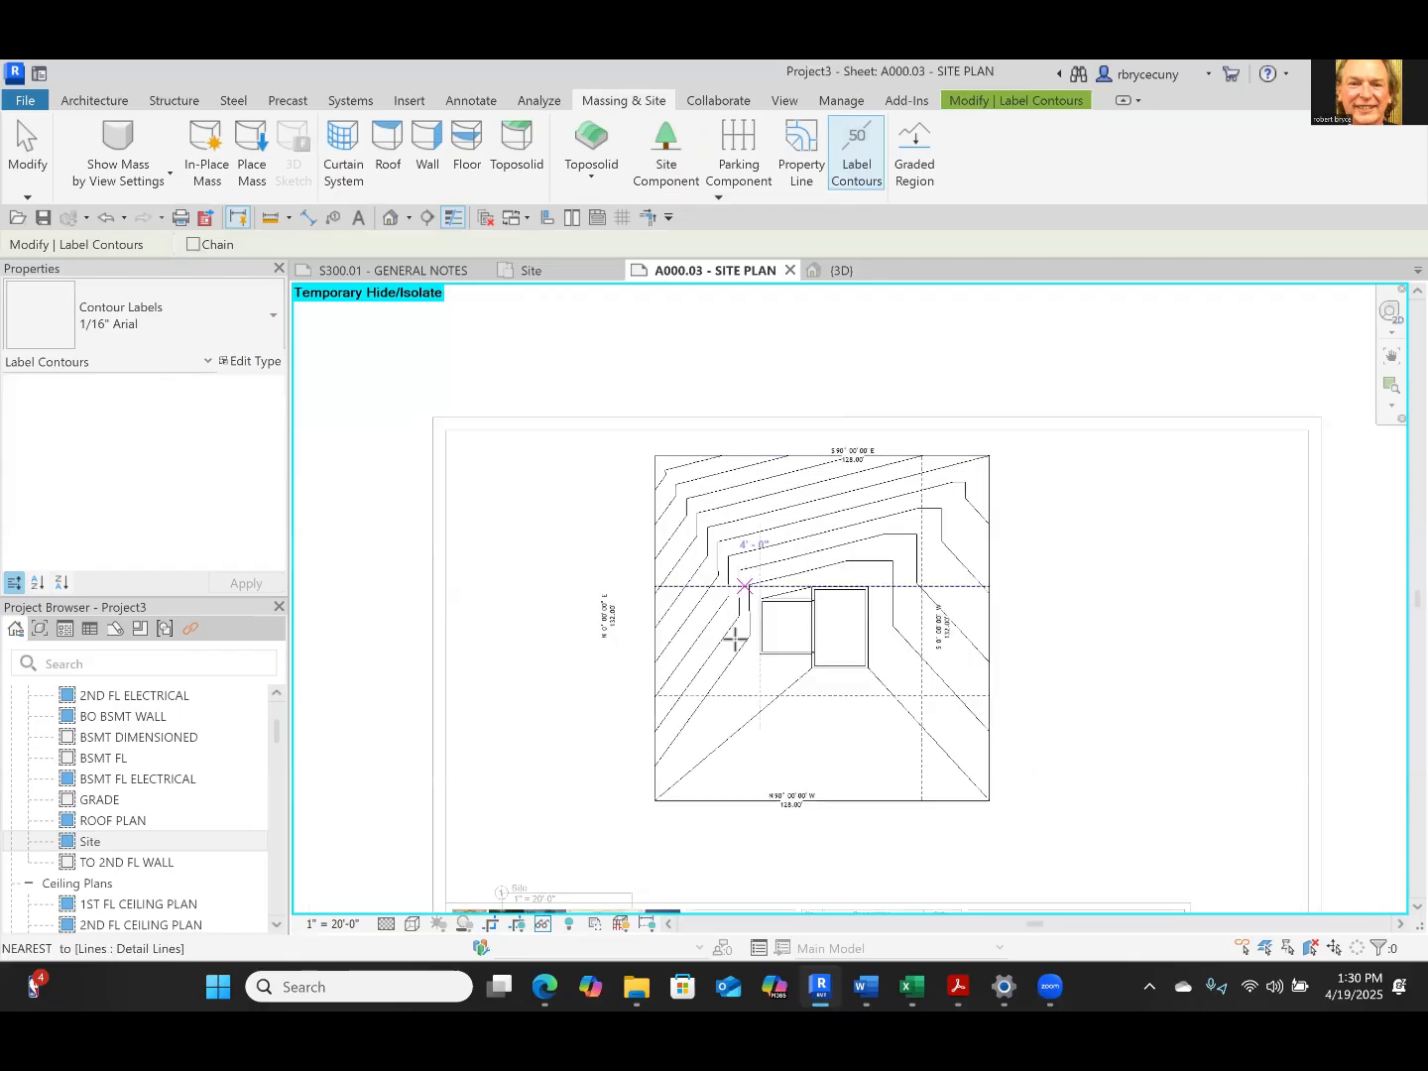
{"action": "left_click", "coordinate": [836, 585]}
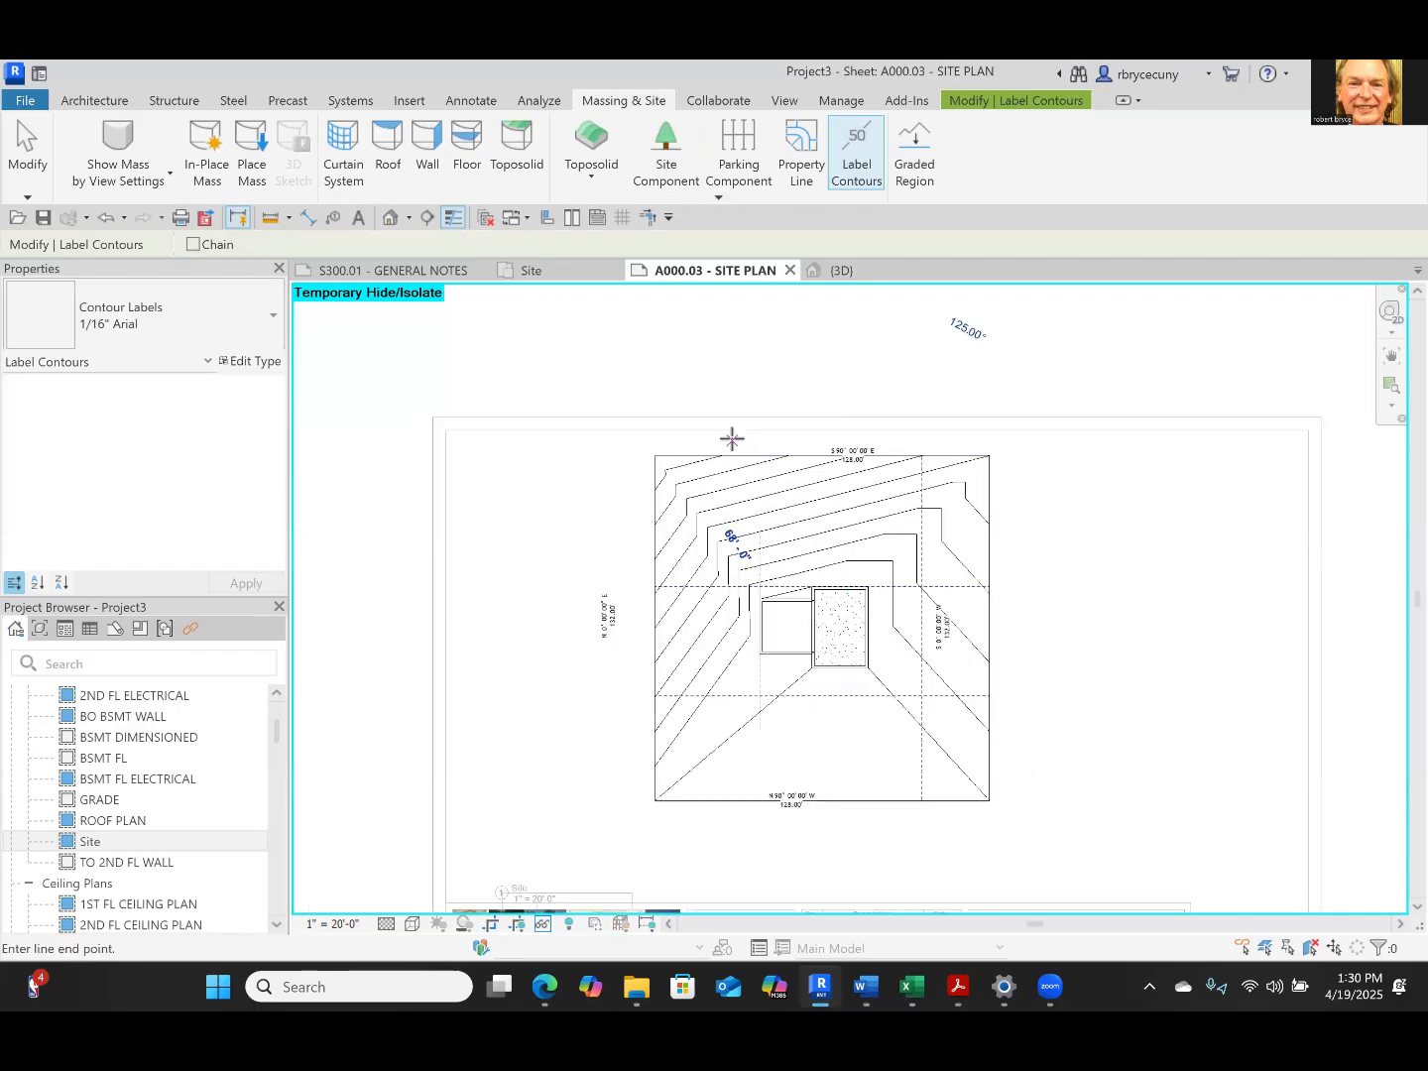
{"action": "left_click", "coordinate": [733, 440]}
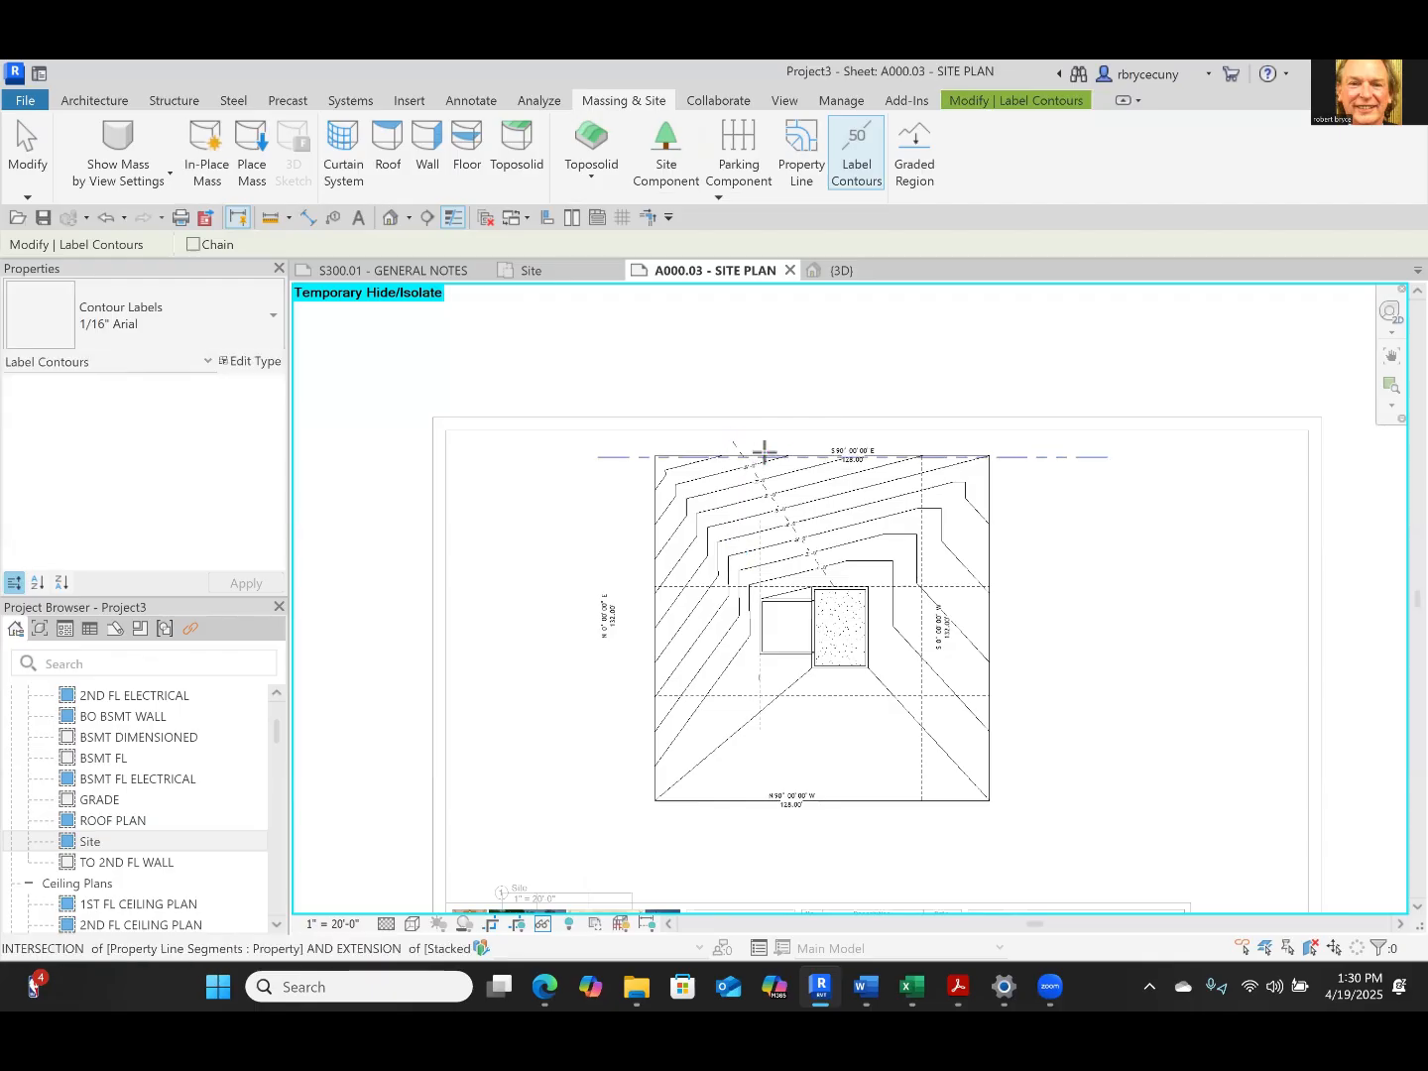
{"action": "scroll", "coordinate": [764, 450], "scroll_direction": "up", "scroll_amount": 4}
{"action": "scroll", "coordinate": [764, 451], "scroll_direction": "down", "scroll_amount": 5}
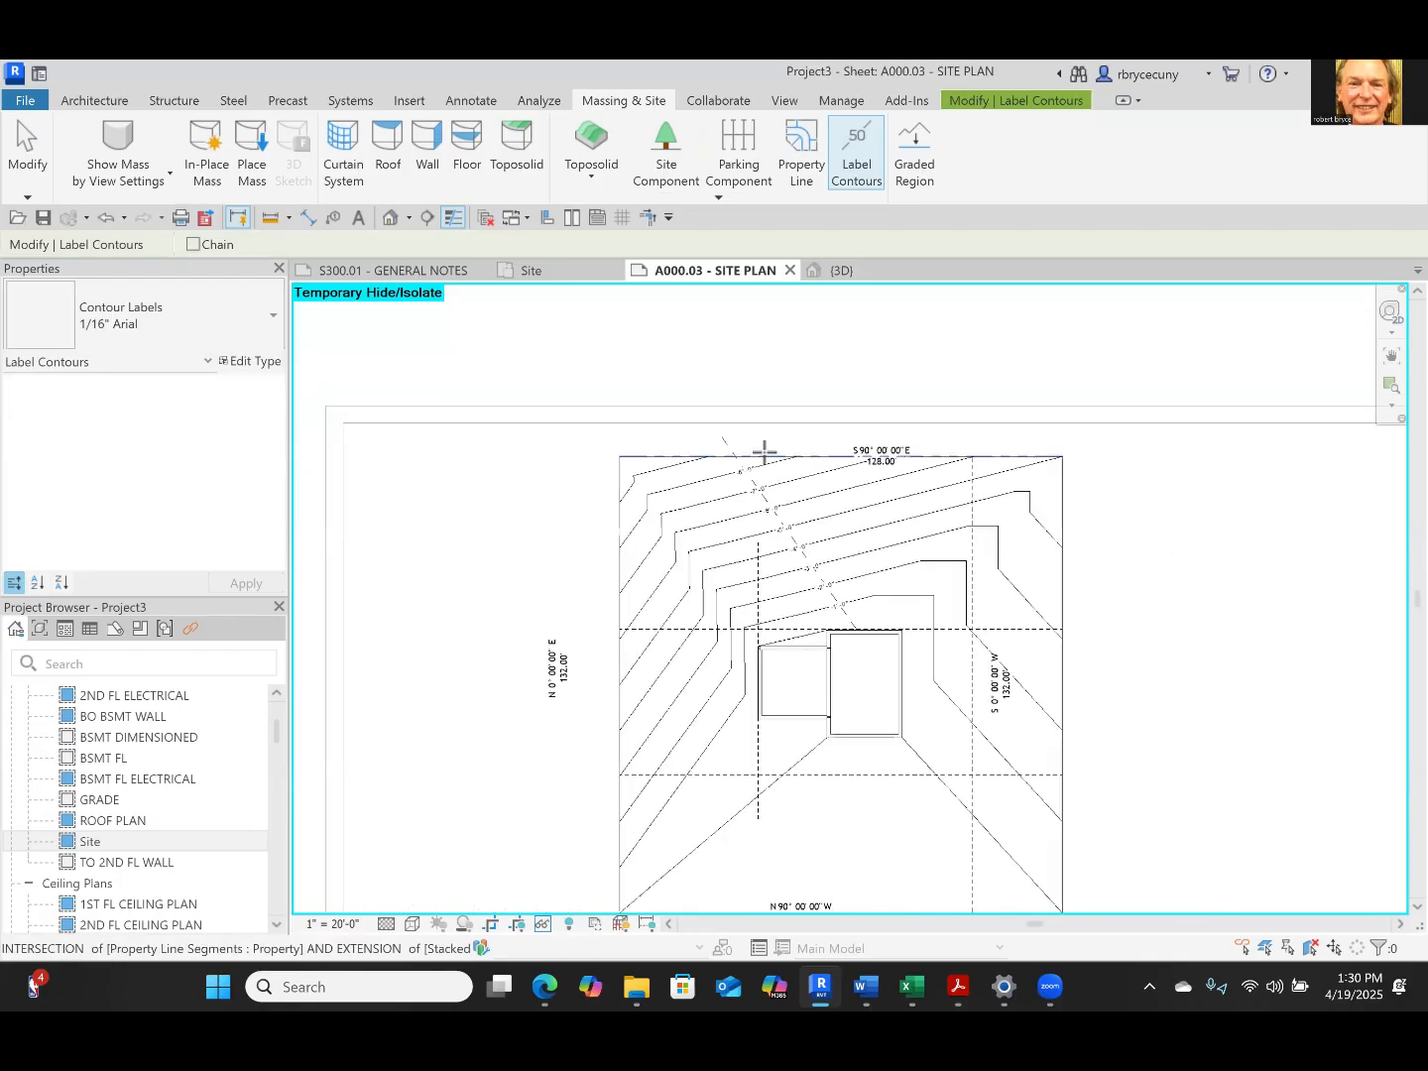
{"action": "key", "text": "Escape"}
{"action": "key", "text": "Escape"}
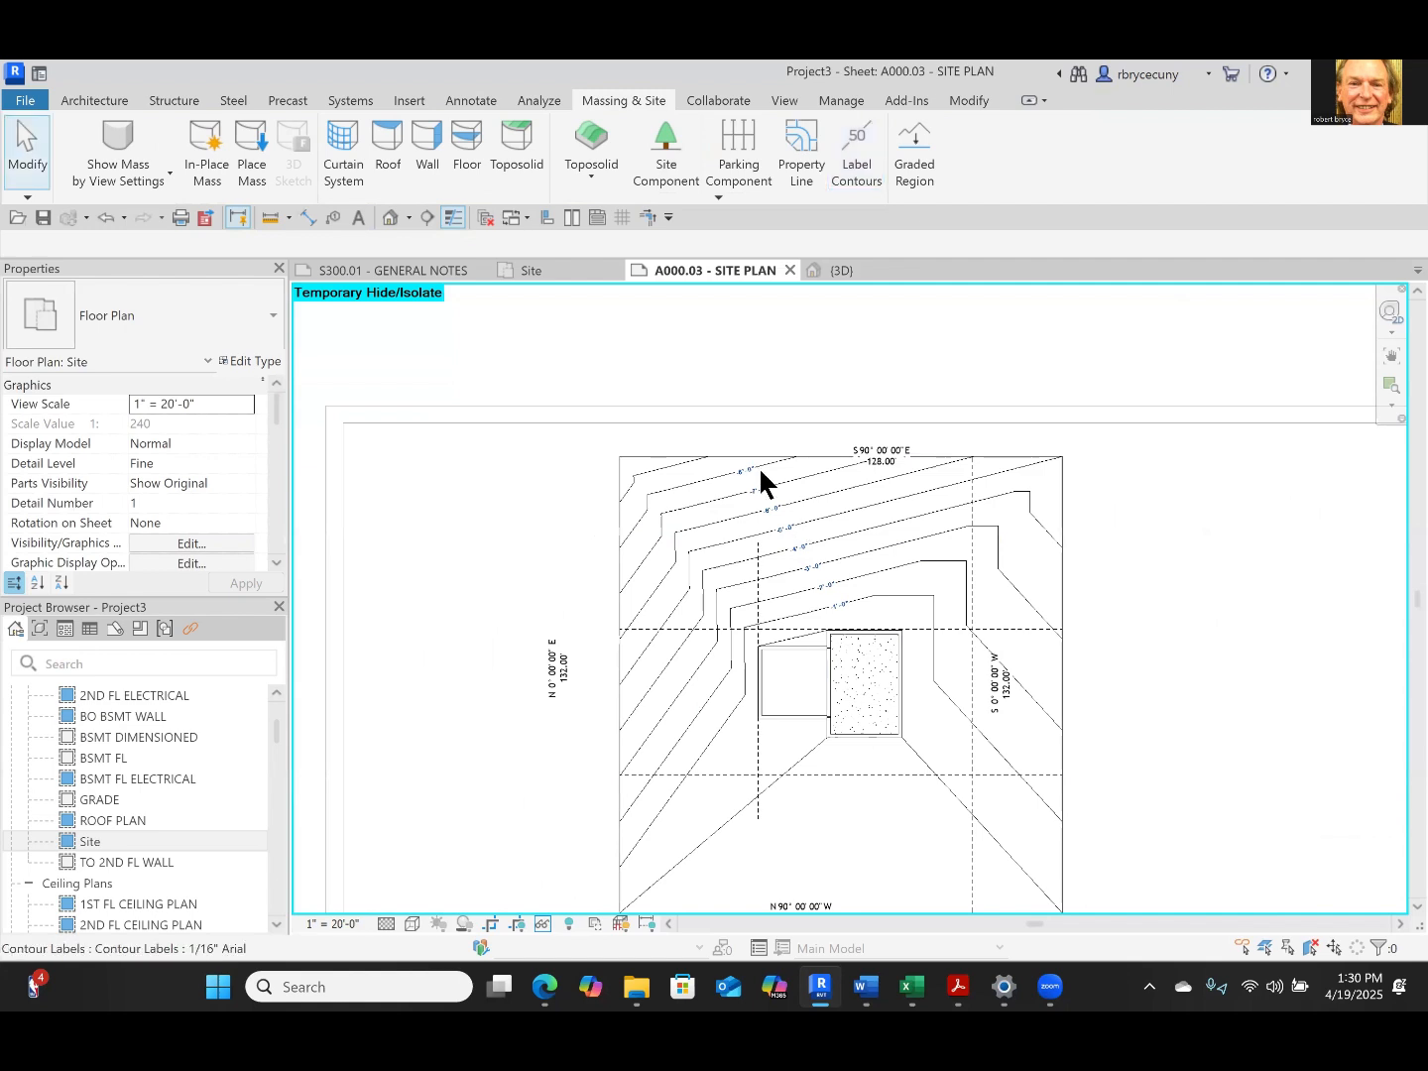
{"action": "scroll", "coordinate": [770, 459], "scroll_direction": "down", "scroll_amount": 2}
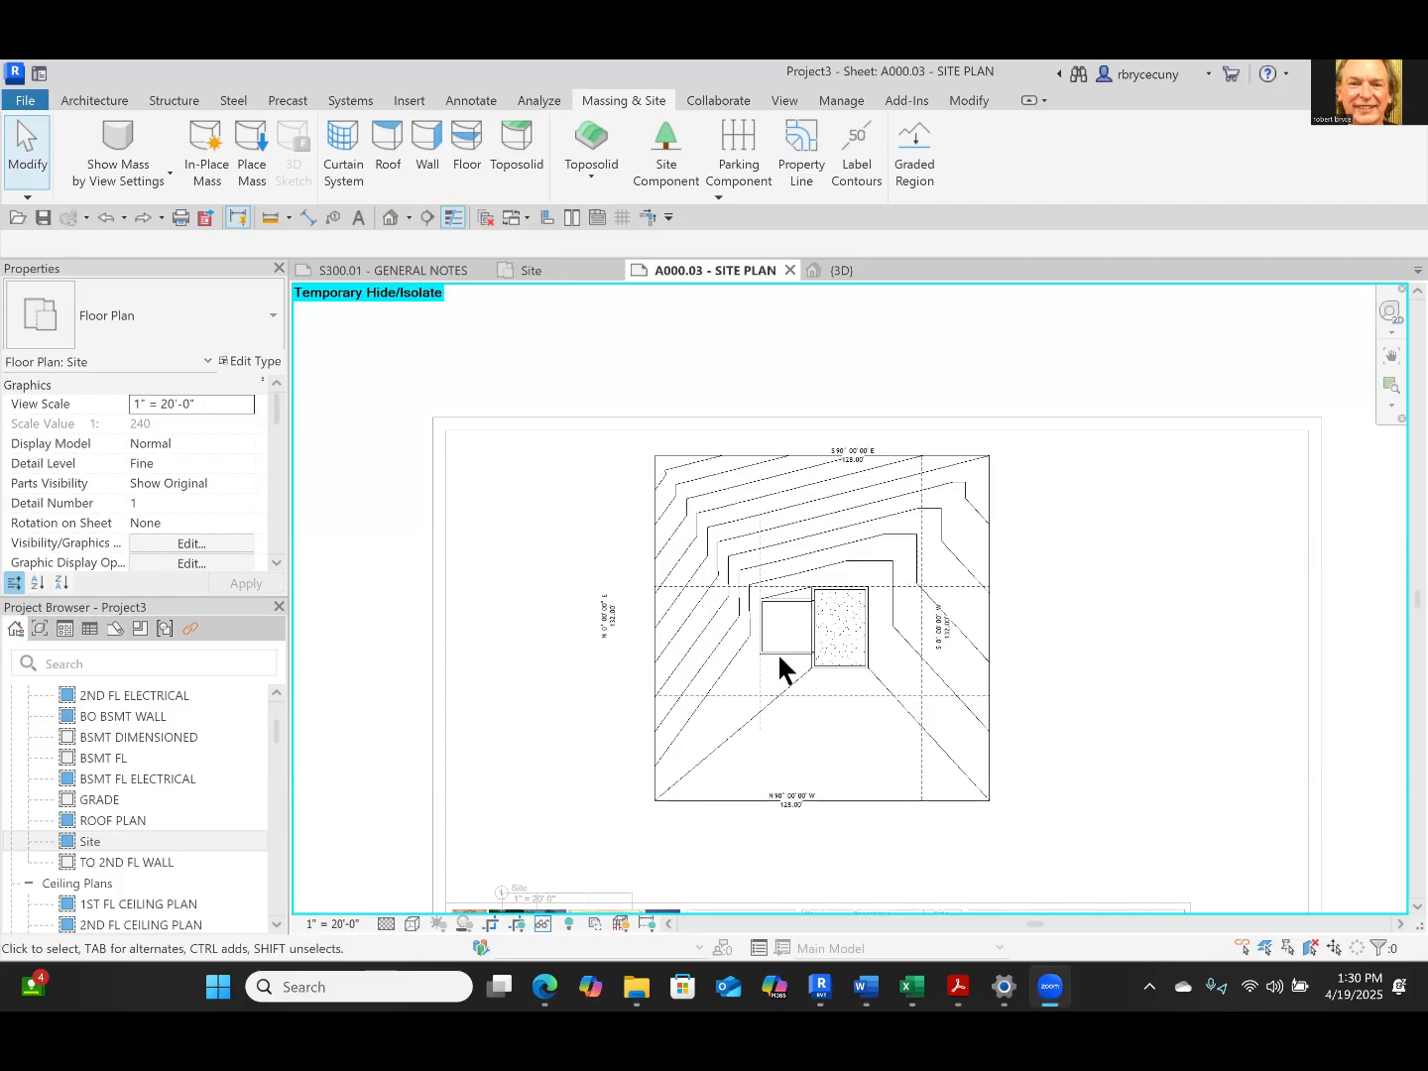
Label the contours along a diagonal line about 72 ft long from the house's north wall northwest past the property line
{"action": "scroll", "coordinate": [918, 468], "scroll_direction": "up", "scroll_amount": 3}
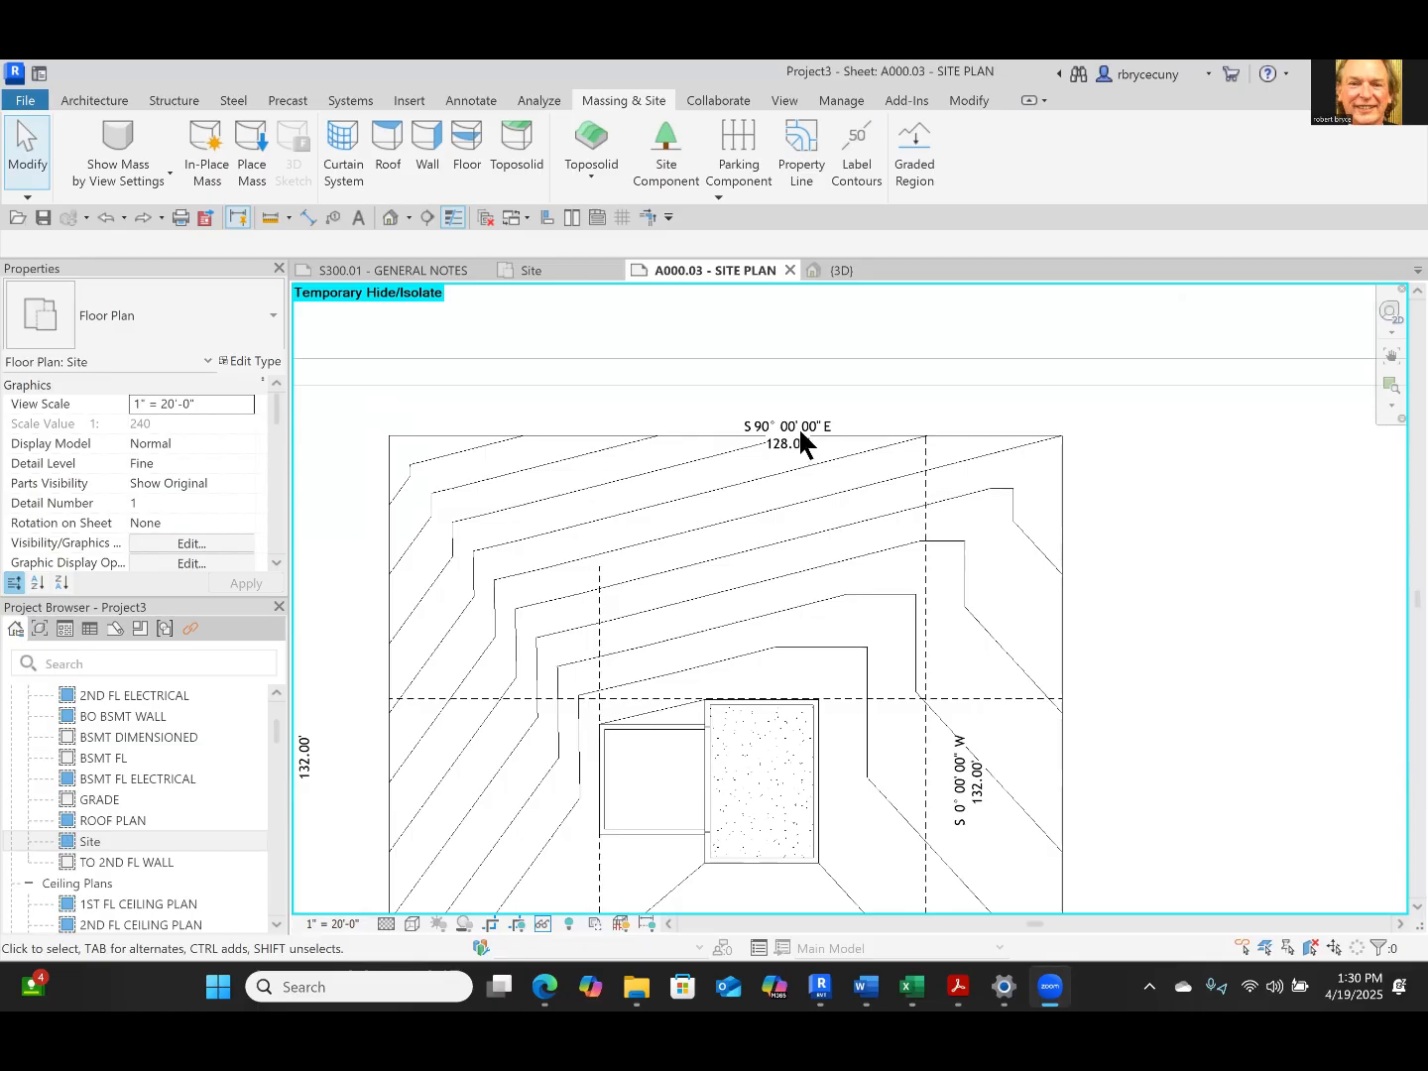
{"action": "left_click", "coordinate": [853, 166]}
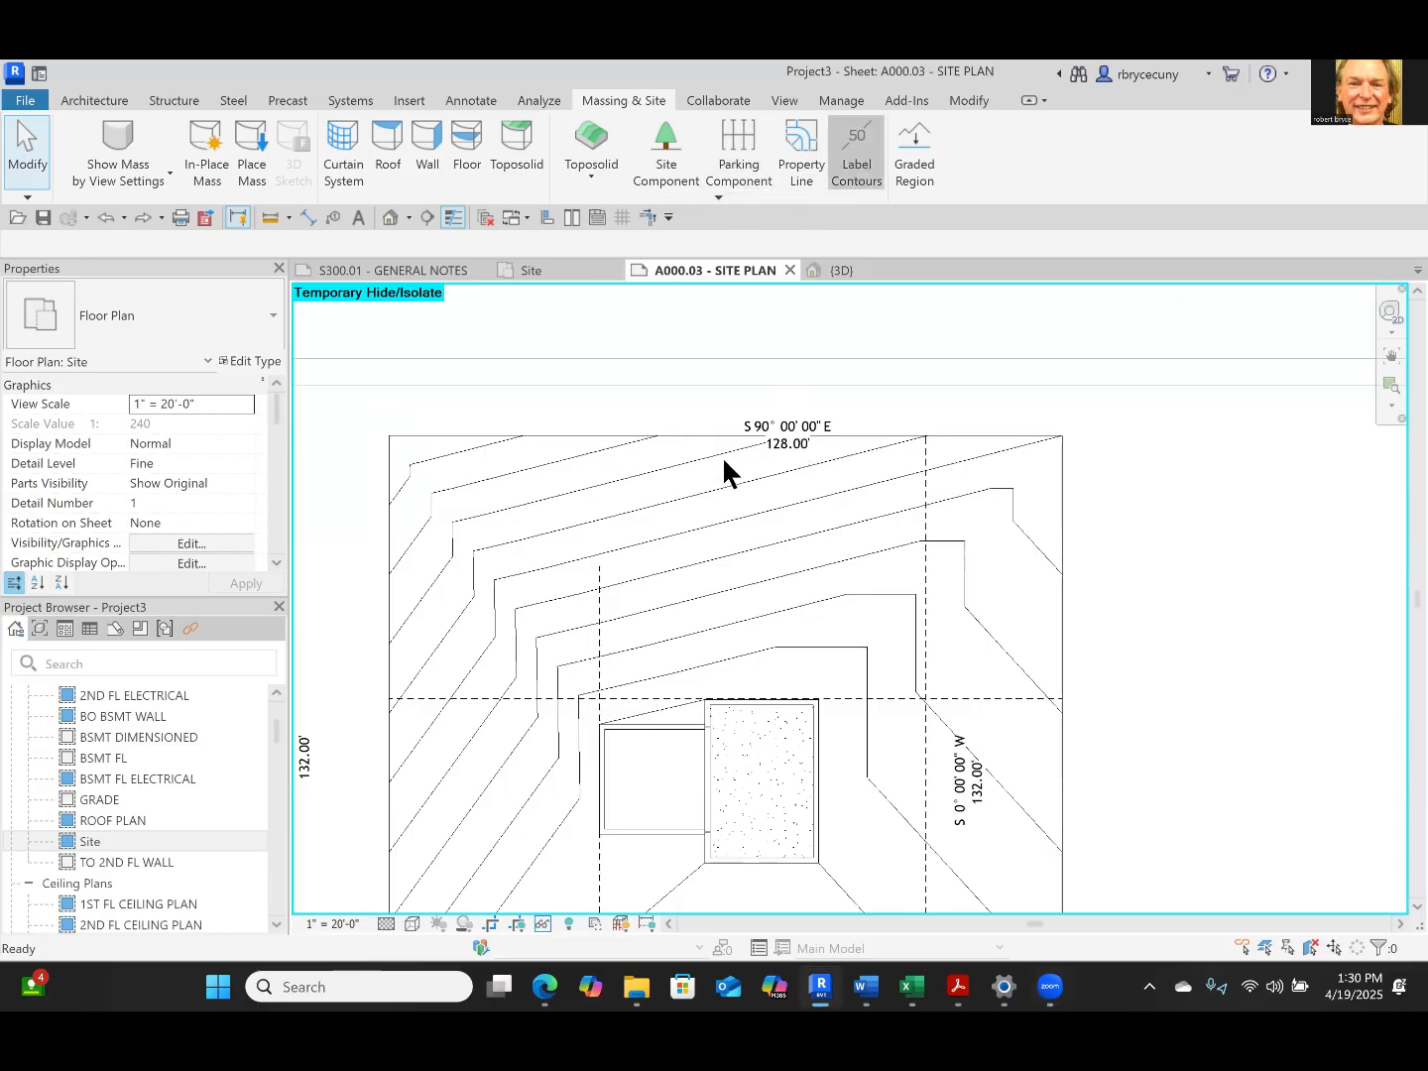
{"action": "left_click", "coordinate": [758, 698]}
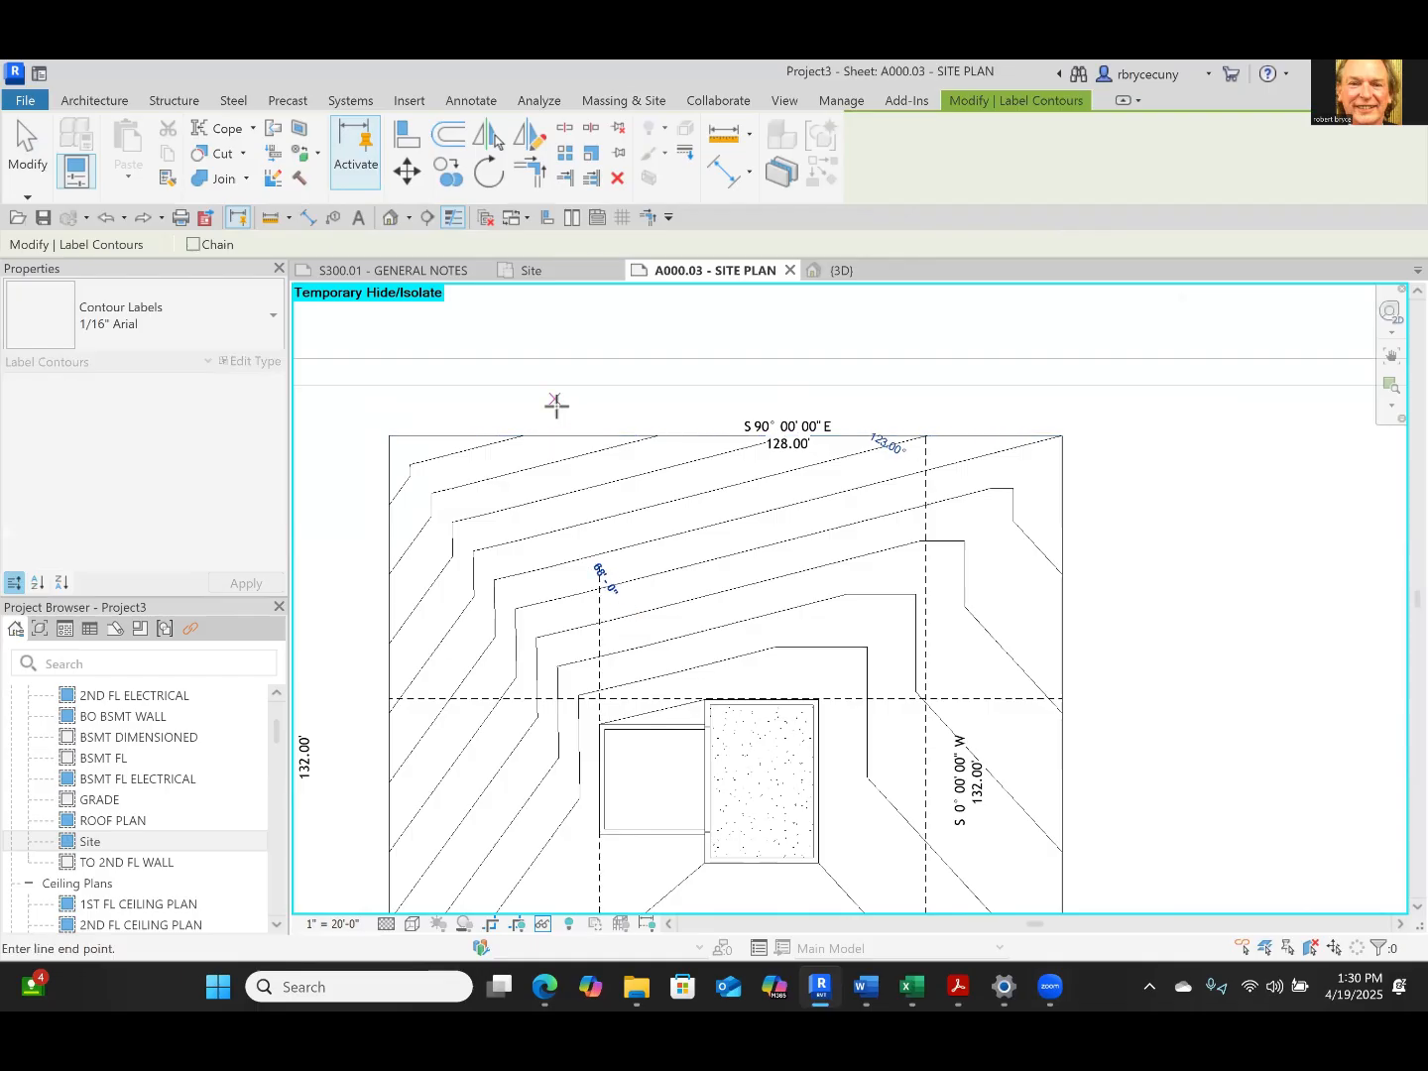
{"action": "left_click", "coordinate": [503, 401]}
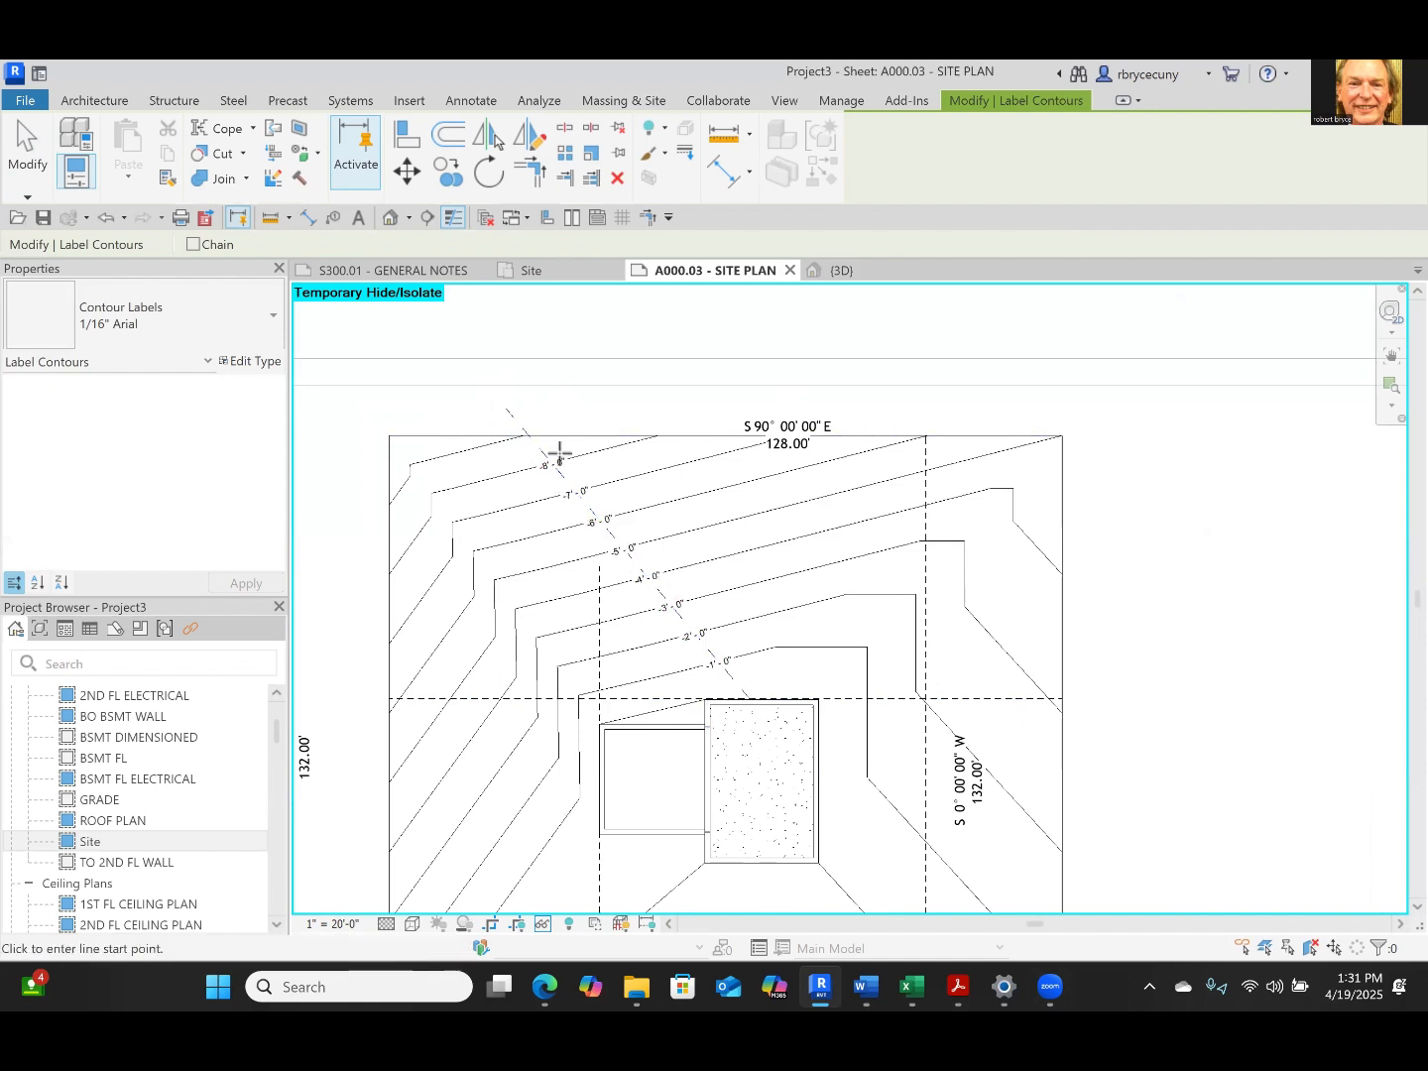
{"action": "scroll", "coordinate": [584, 531], "scroll_direction": "up", "scroll_amount": 5}
{"action": "key", "text": "Escape"}
{"action": "key", "text": "Escape"}
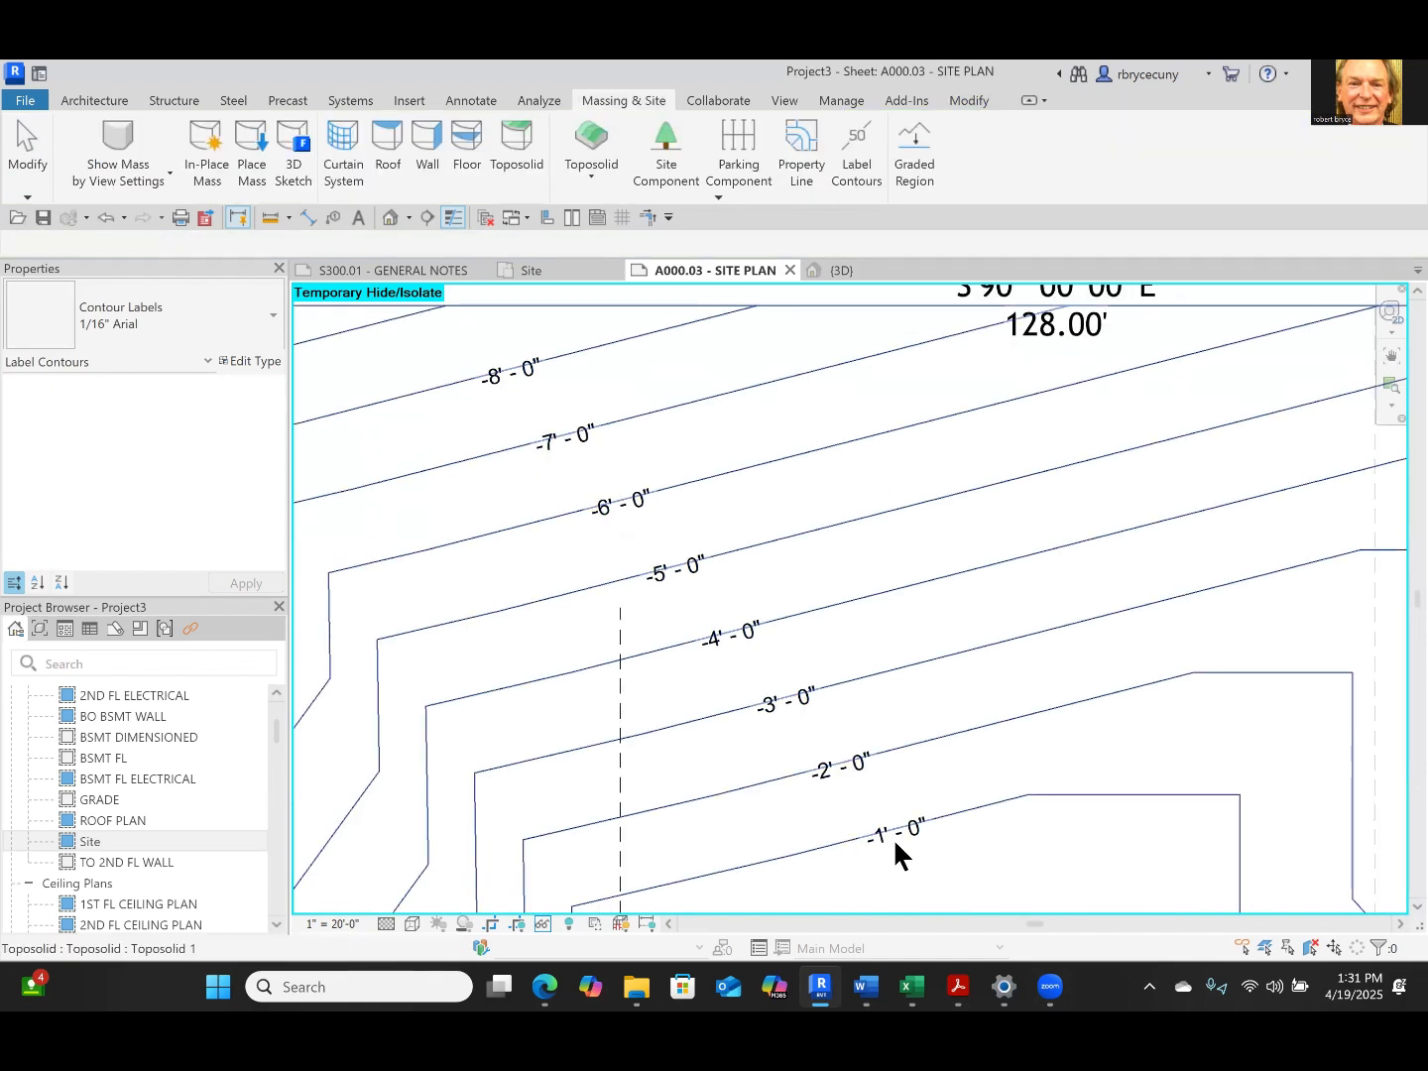
{"action": "scroll", "coordinate": [813, 744], "scroll_direction": "down", "scroll_amount": 4}
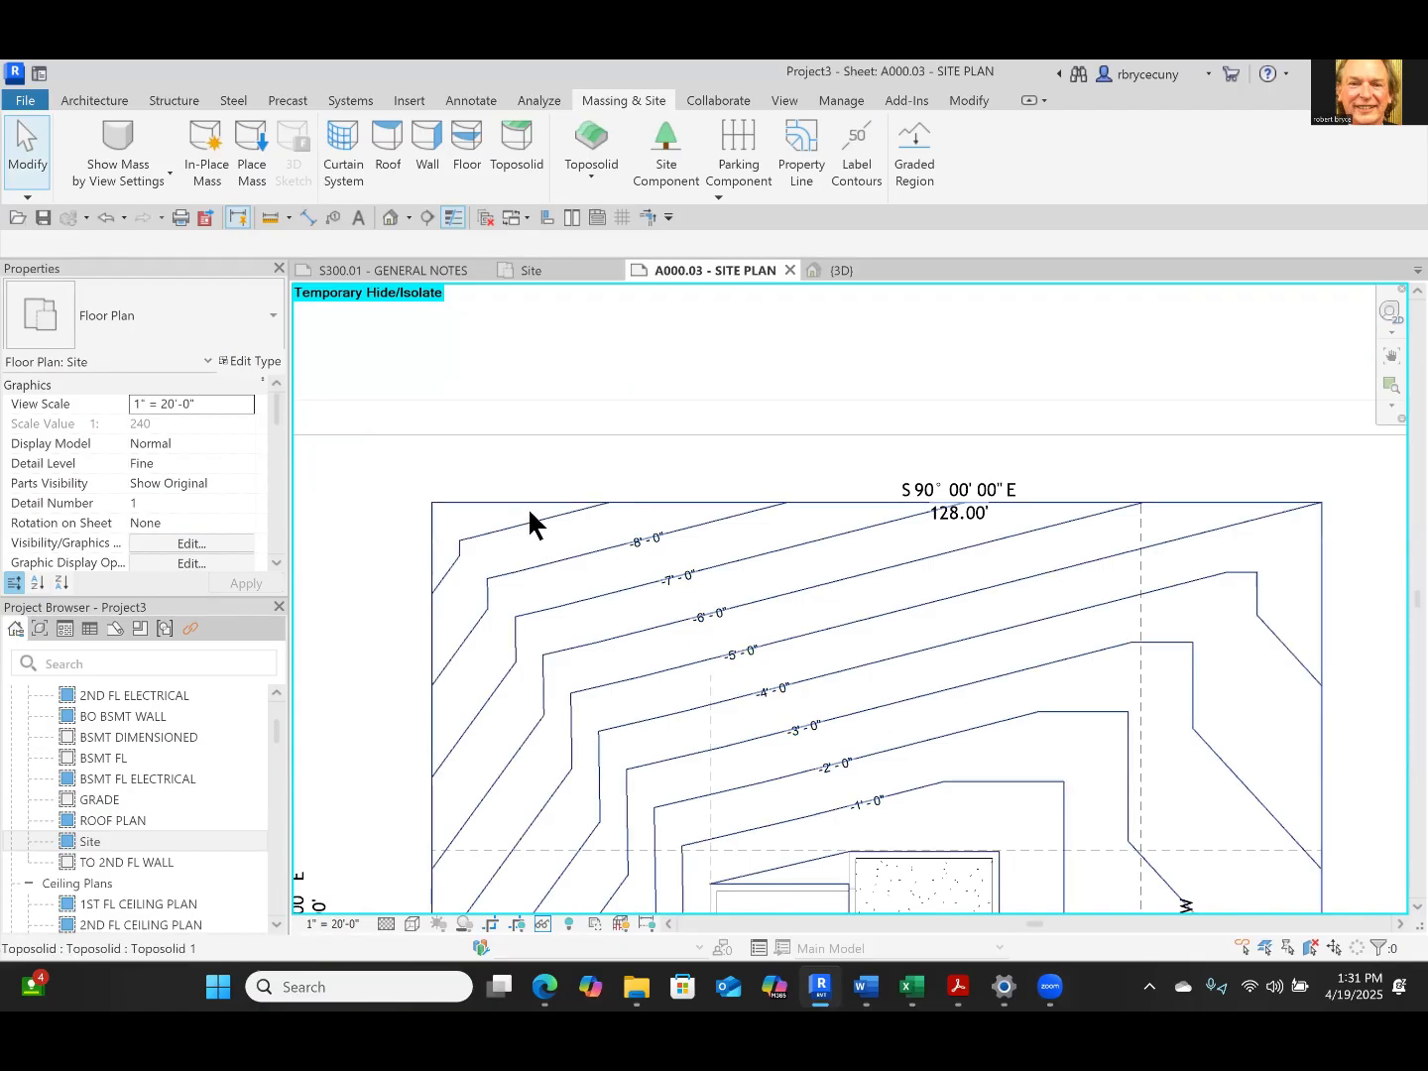
{"action": "scroll", "coordinate": [664, 789], "scroll_direction": "down", "scroll_amount": 3}
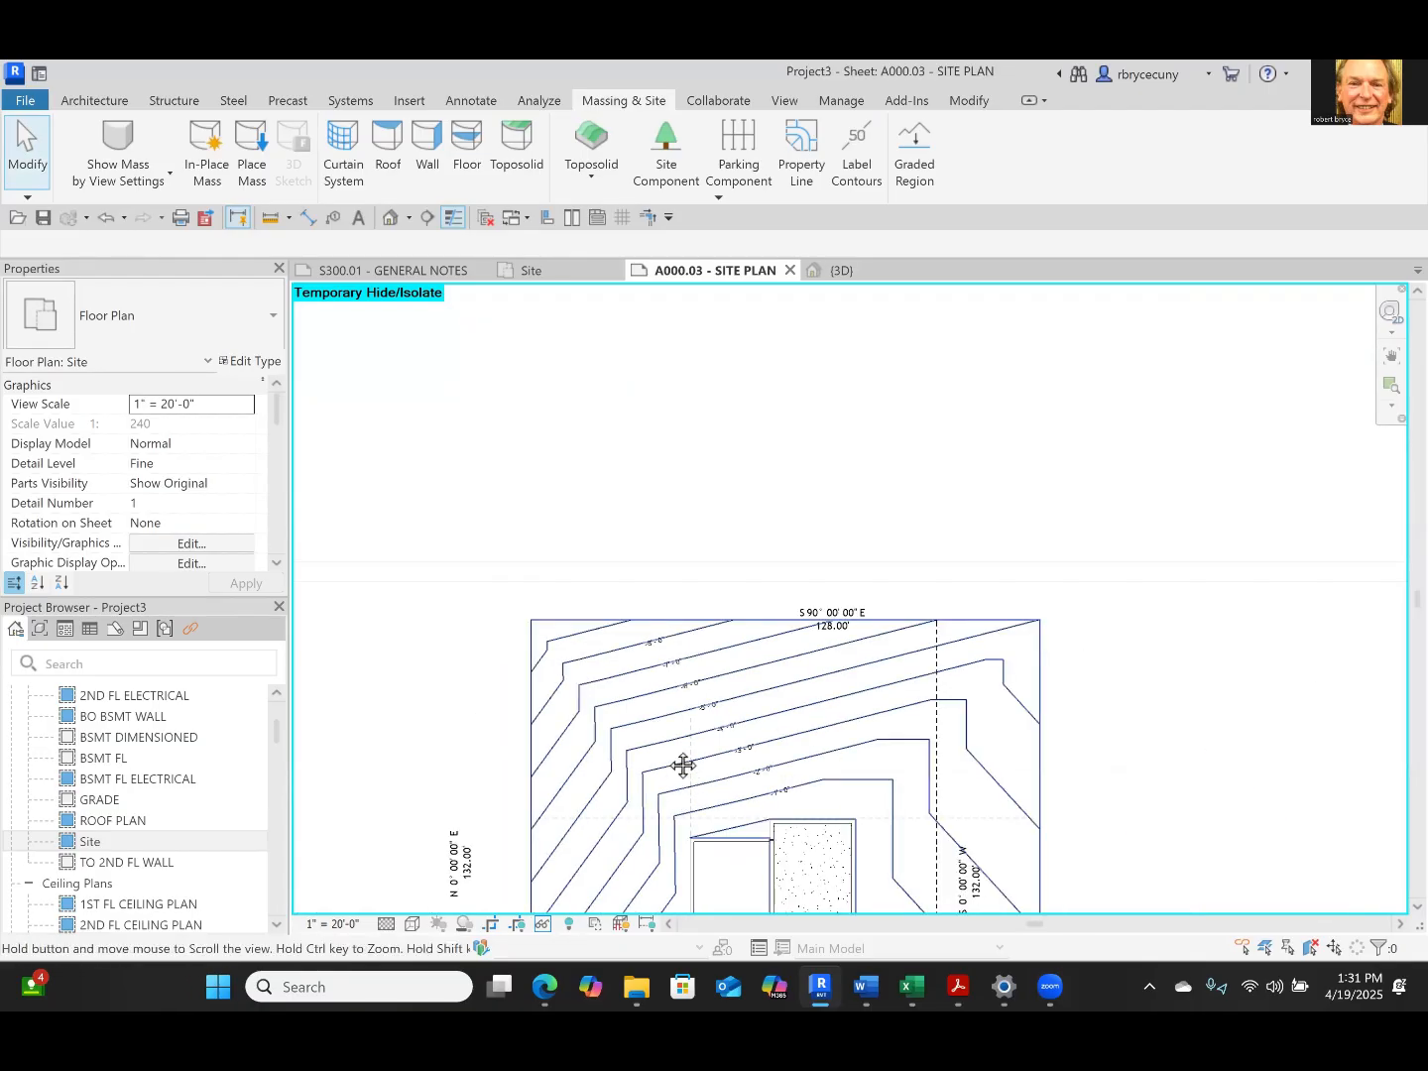
{"action": "middle_click_drag", "start_coordinate": [683, 765], "coordinate": [661, 672]}
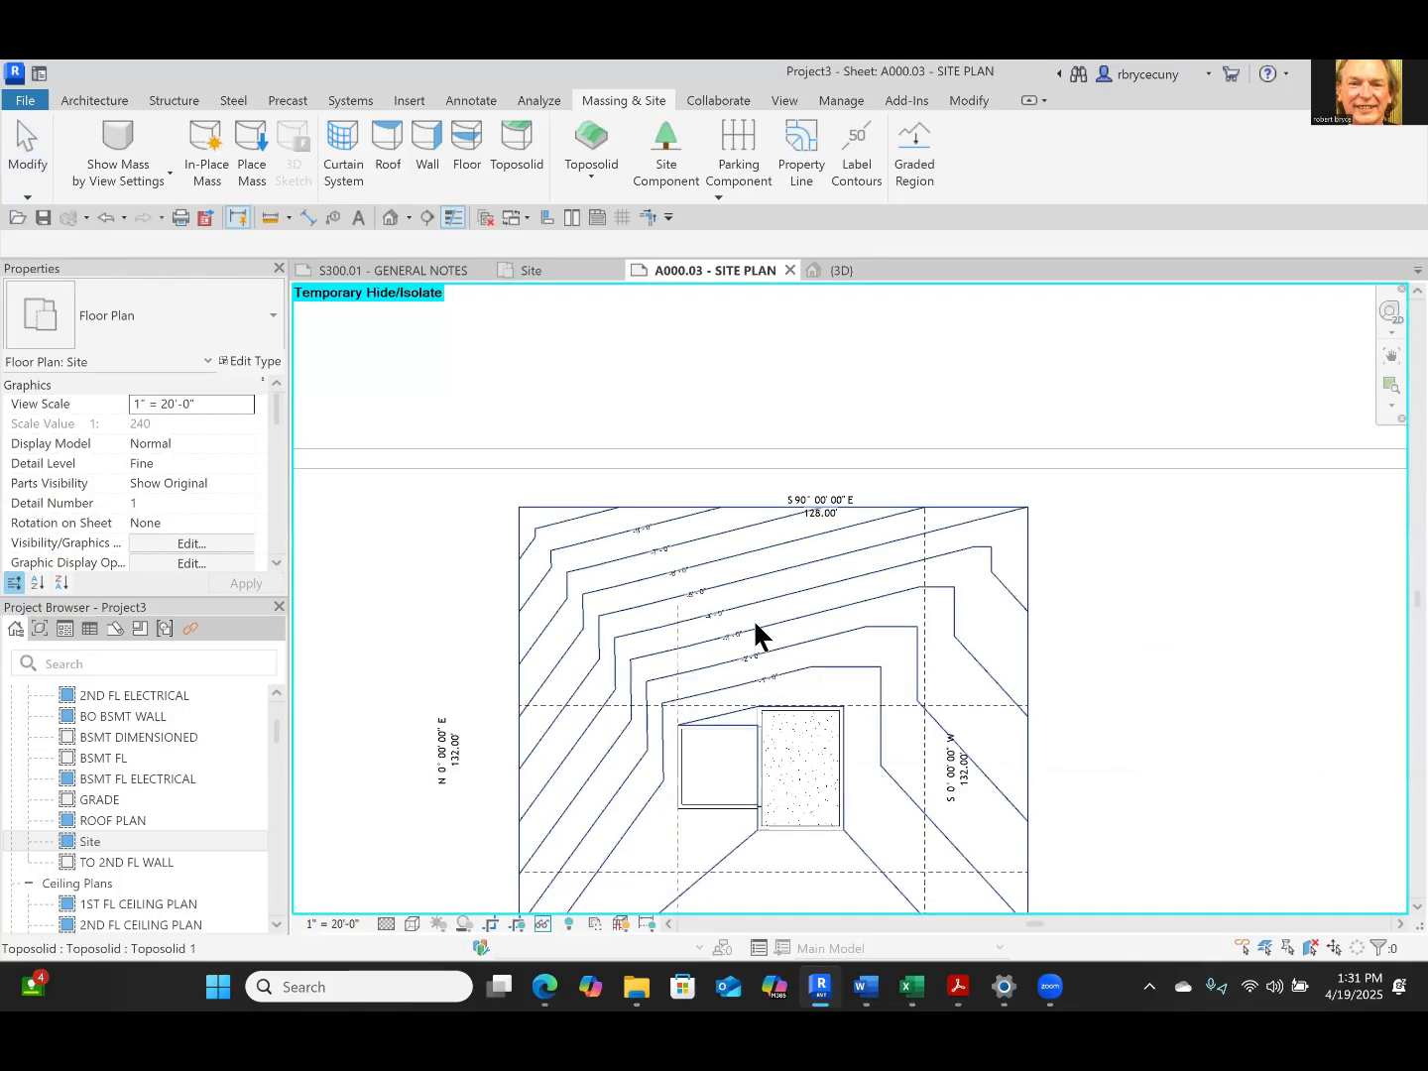
{"action": "scroll", "coordinate": [755, 633], "scroll_direction": "down", "scroll_amount": 3}
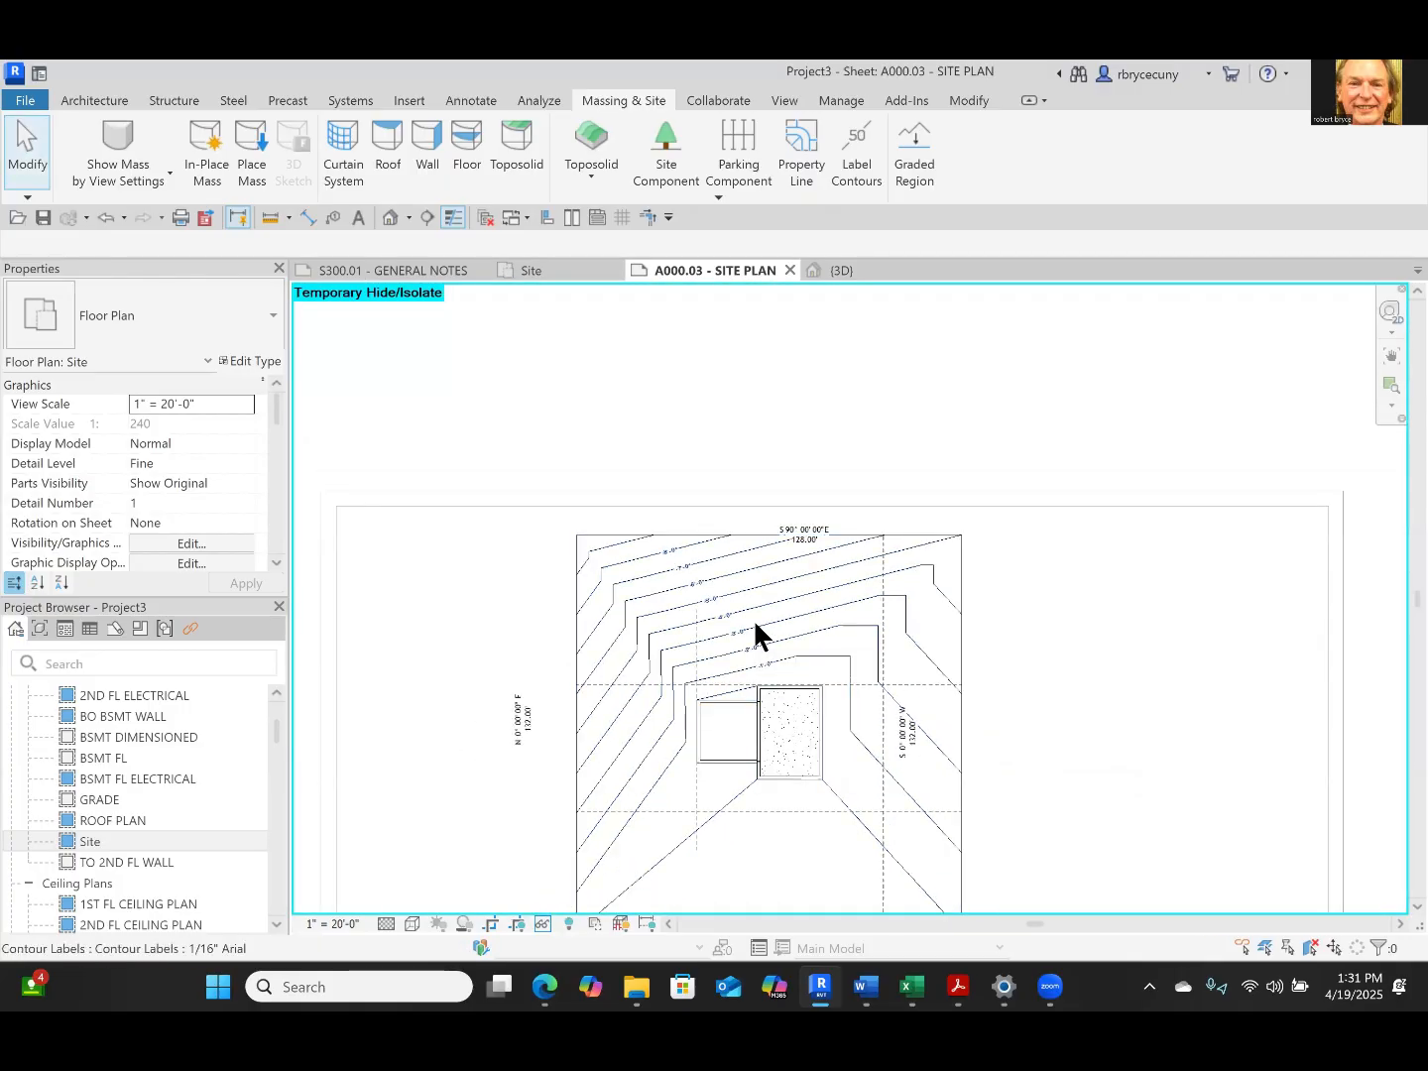
{"action": "scroll", "coordinate": [788, 689], "scroll_direction": "down", "scroll_amount": 2}
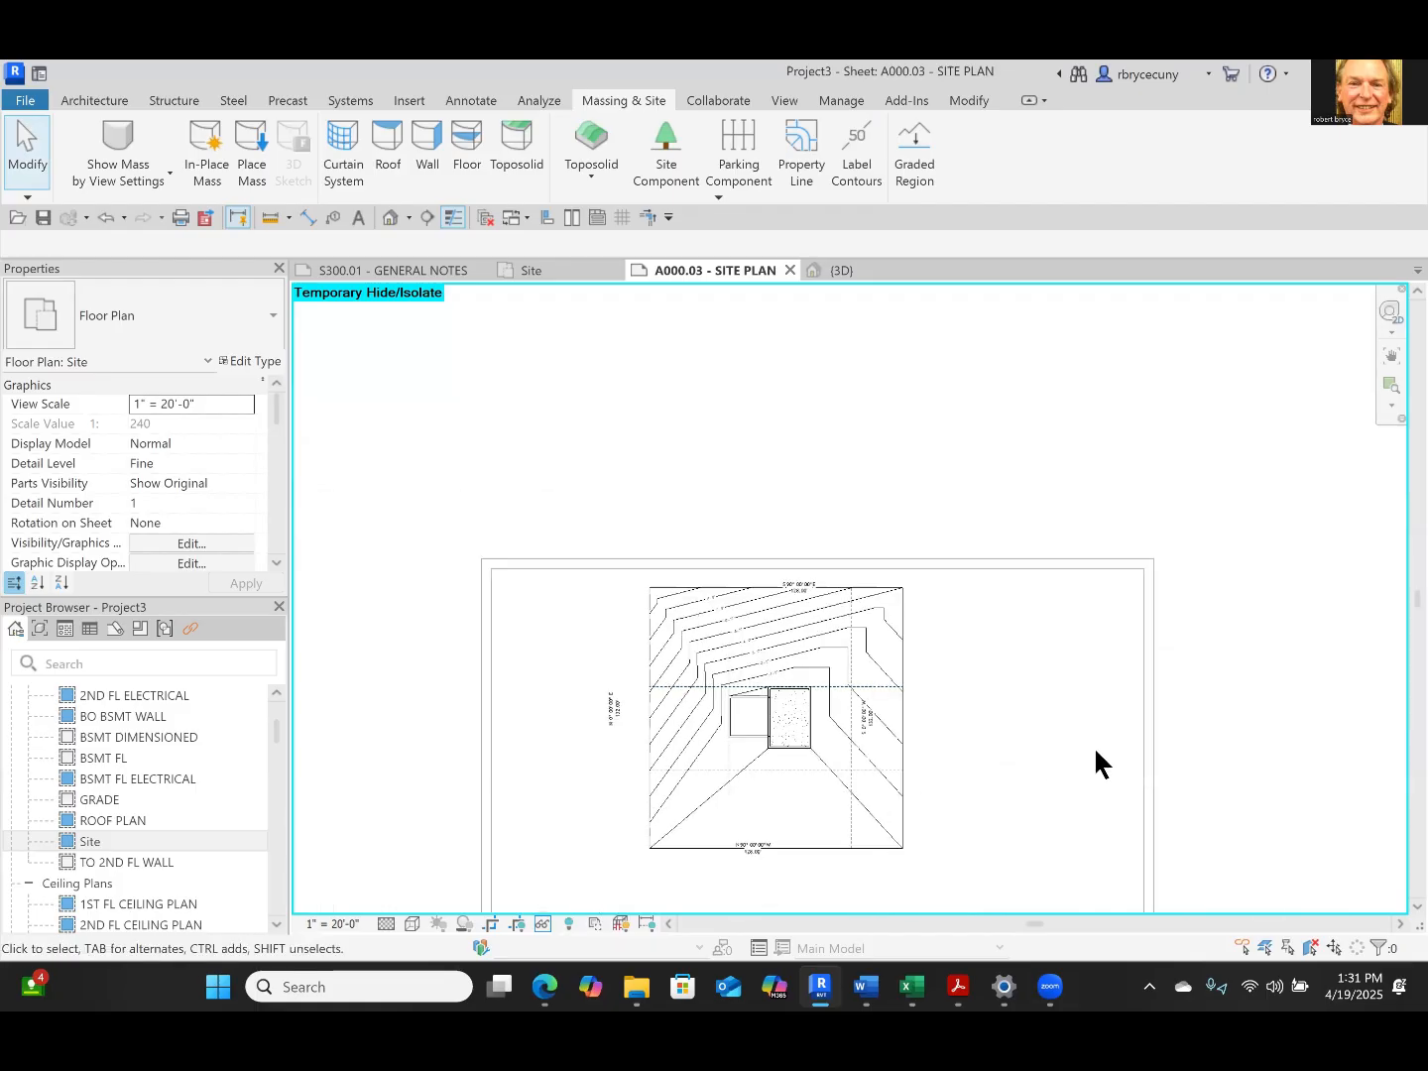